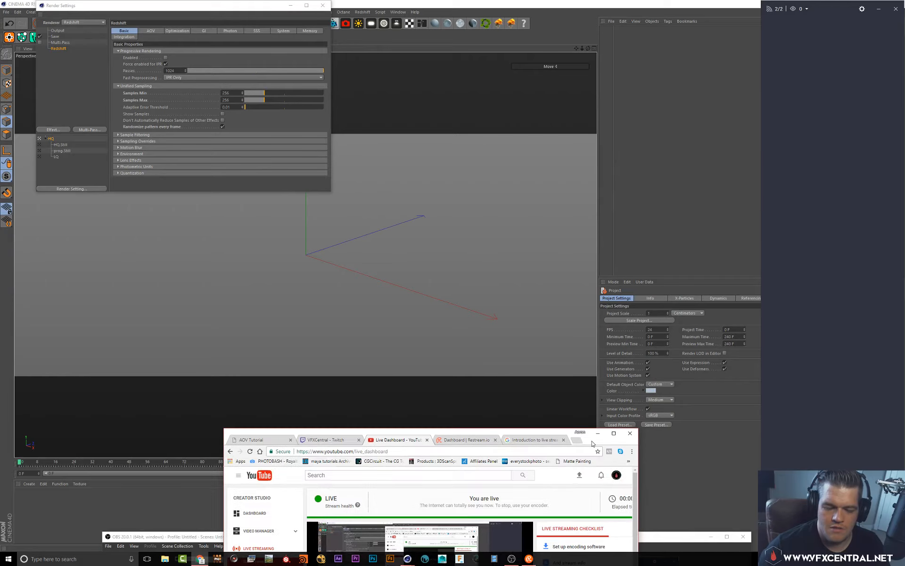
Rearrange the application windows, resizing the main window and closing the Render Settings dialog
{"action": "left_click_drag", "start_coordinate": [594, 443], "coordinate": [602, 541]}
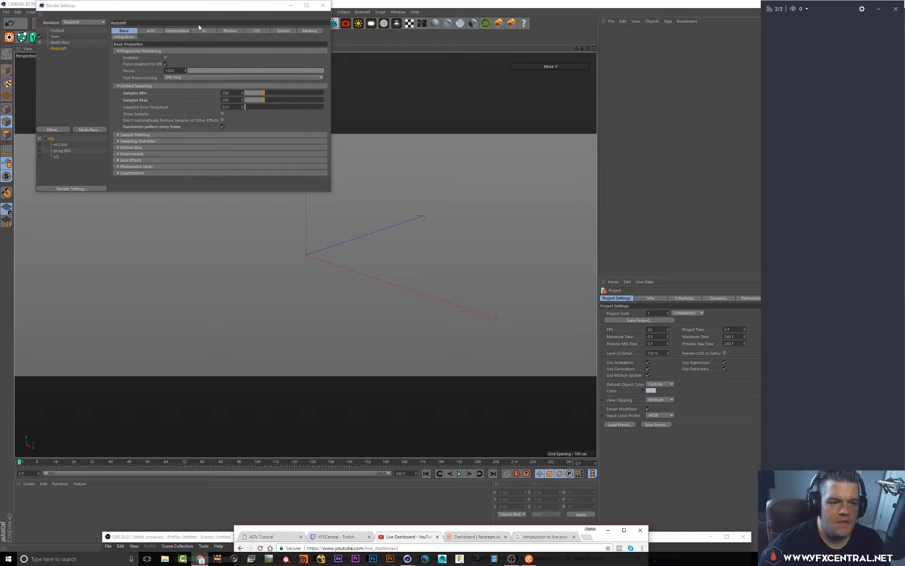
{"action": "left_click_drag", "start_coordinate": [255, 3], "coordinate": [353, 146]}
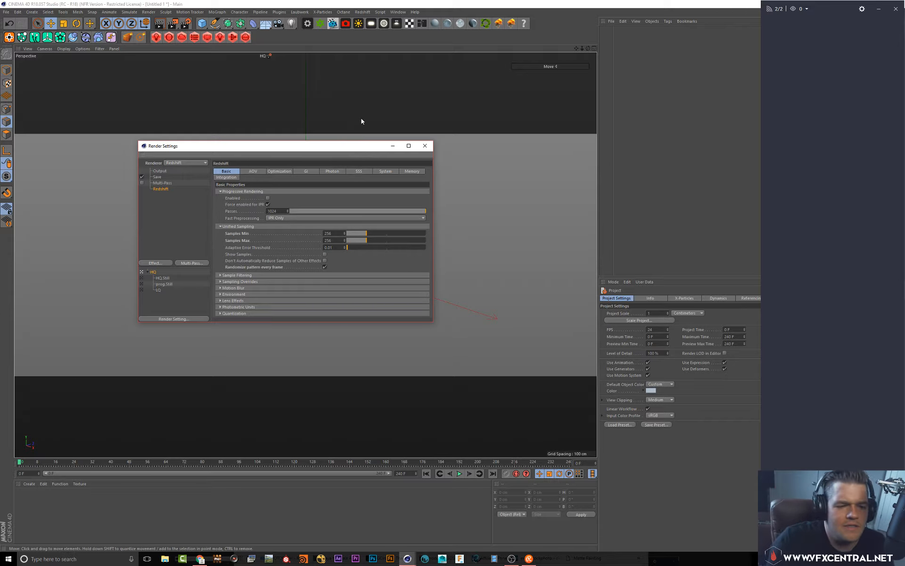
{"action": "left_click_drag", "start_coordinate": [687, 5], "coordinate": [226, 8]}
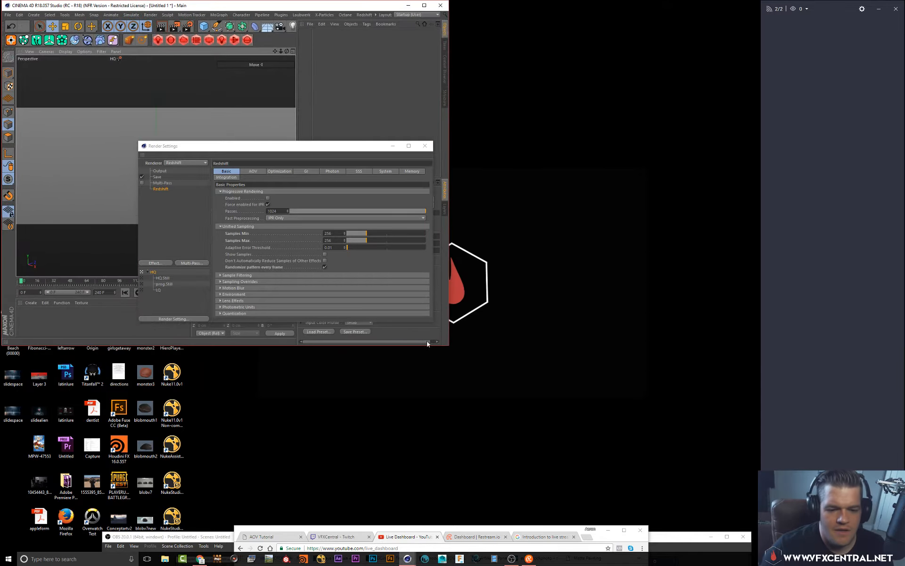
{"action": "left_click_drag", "start_coordinate": [448, 345], "coordinate": [756, 529]}
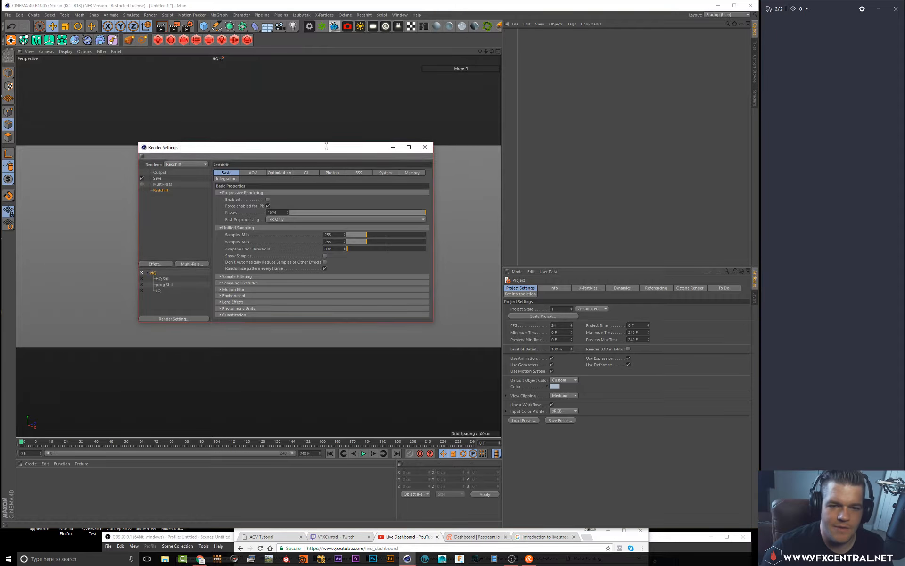
{"action": "left_click_drag", "start_coordinate": [341, 147], "coordinate": [657, 73]}
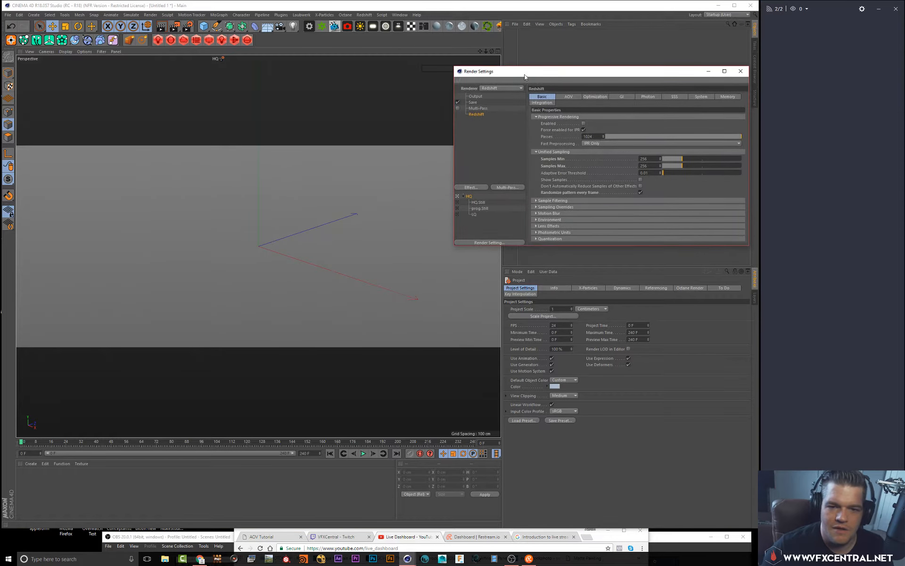
{"action": "left_click_drag", "start_coordinate": [524, 75], "coordinate": [435, 105]}
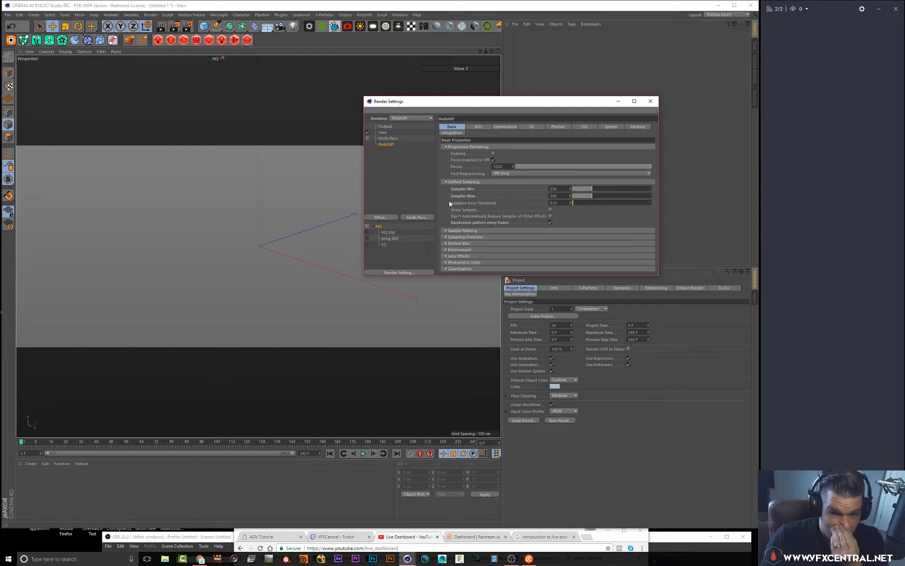
{"action": "left_click", "coordinate": [651, 101]}
Add a plane object to the scene and switch to the Scale tool
{"action": "left_click_drag", "start_coordinate": [208, 31], "coordinate": [269, 48]}
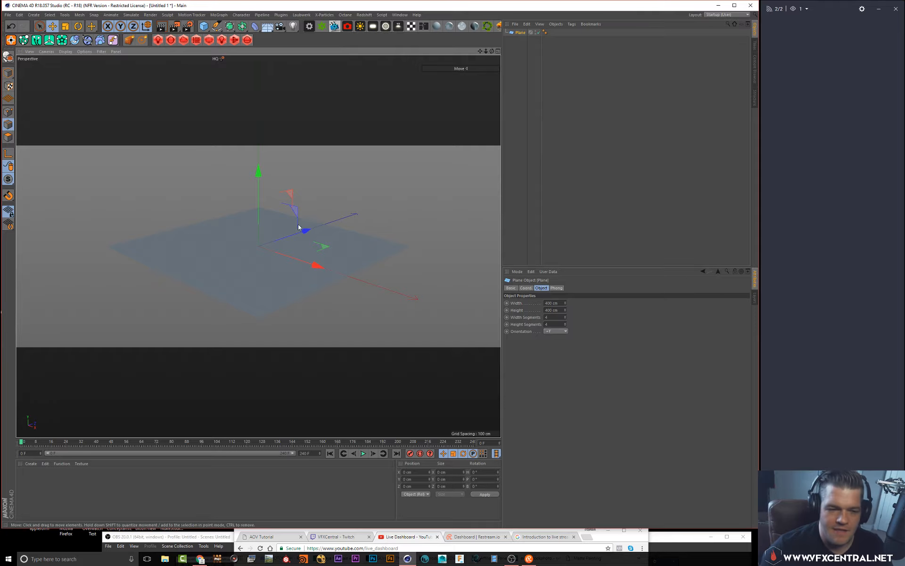
{"action": "key", "text": "r"}
{"action": "key", "text": "t"}
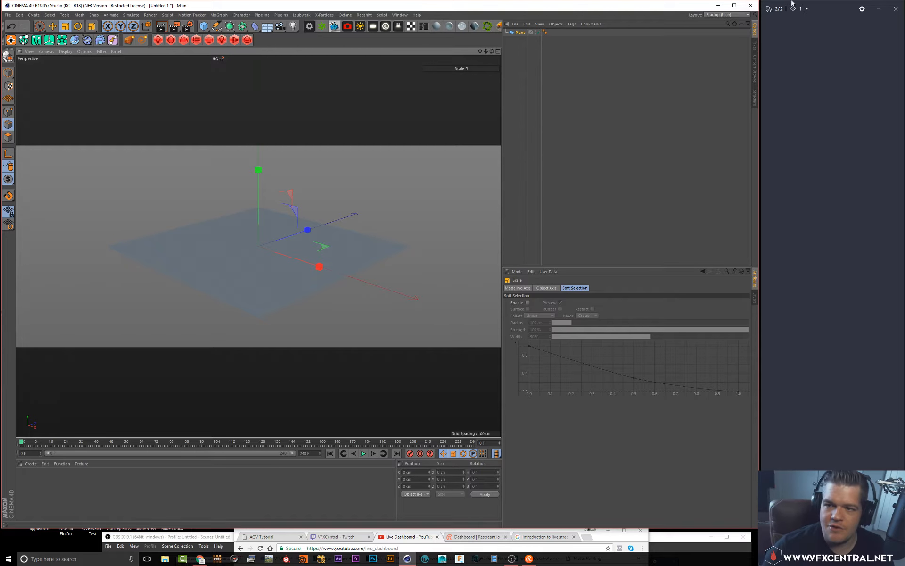
{"action": "left_click", "coordinate": [808, 11]}
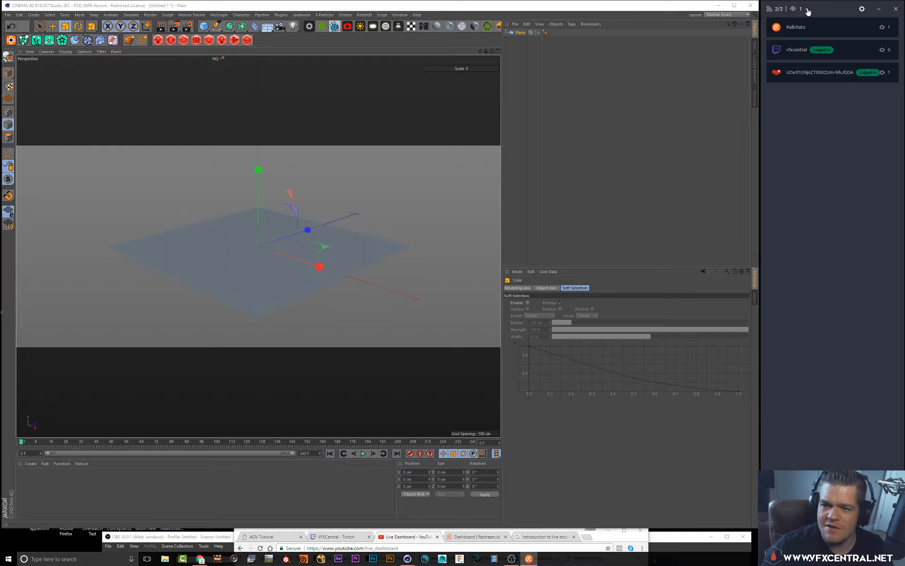
{"action": "left_click", "coordinate": [808, 10]}
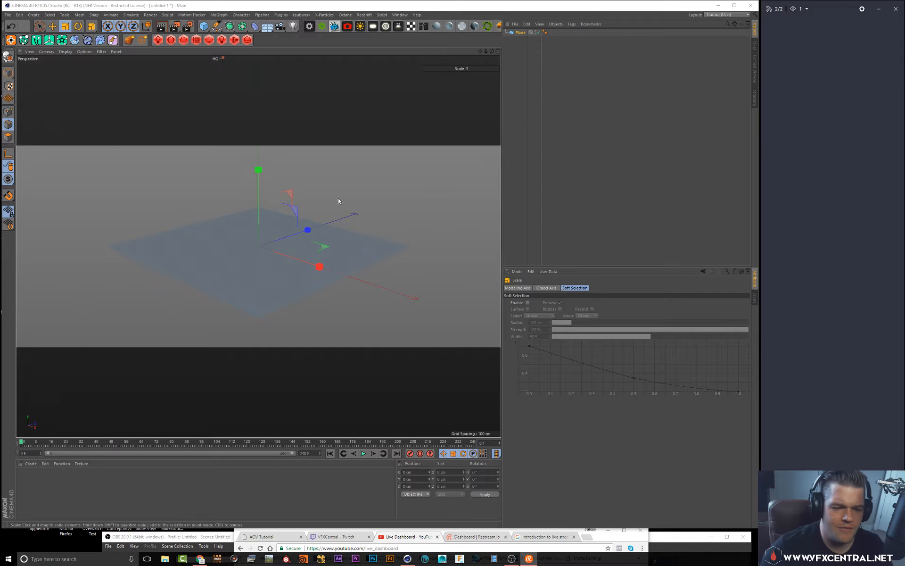
Scale the plane up to form a large floor and deselect it
{"action": "left_click_drag", "start_coordinate": [278, 234], "coordinate": [494, 185]}
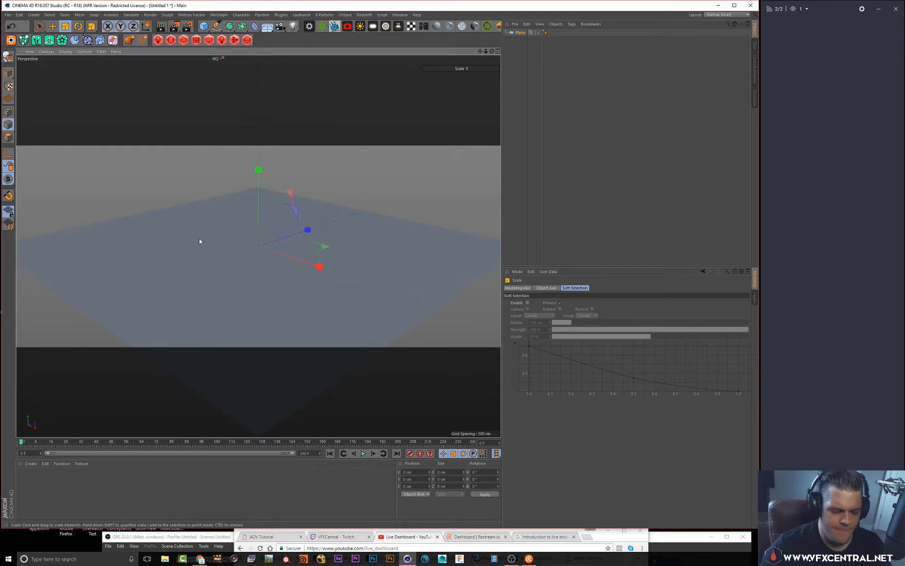
{"action": "left_click_drag", "start_coordinate": [191, 226], "coordinate": [192, 199], "text": "alt"}
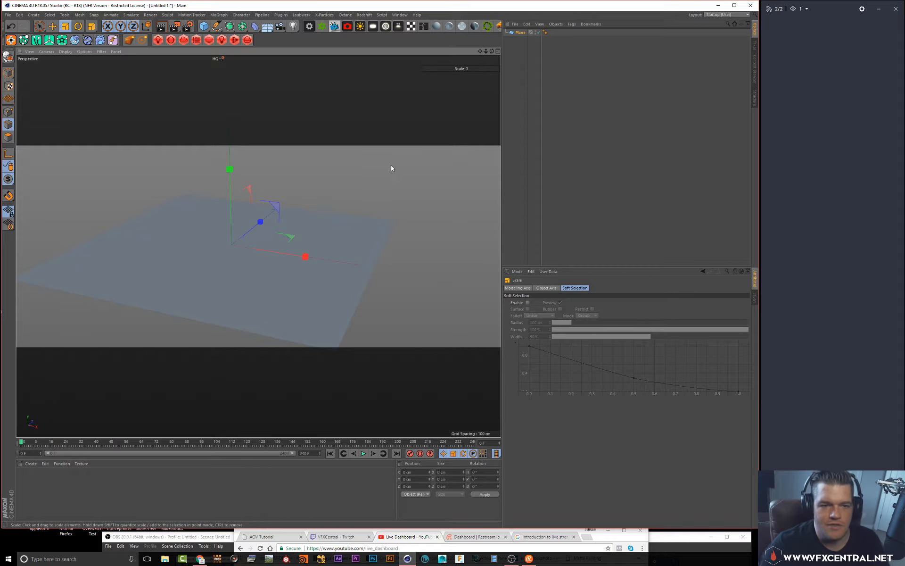
{"action": "left_click_drag", "start_coordinate": [259, 170], "coordinate": [302, 162], "text": "alt"}
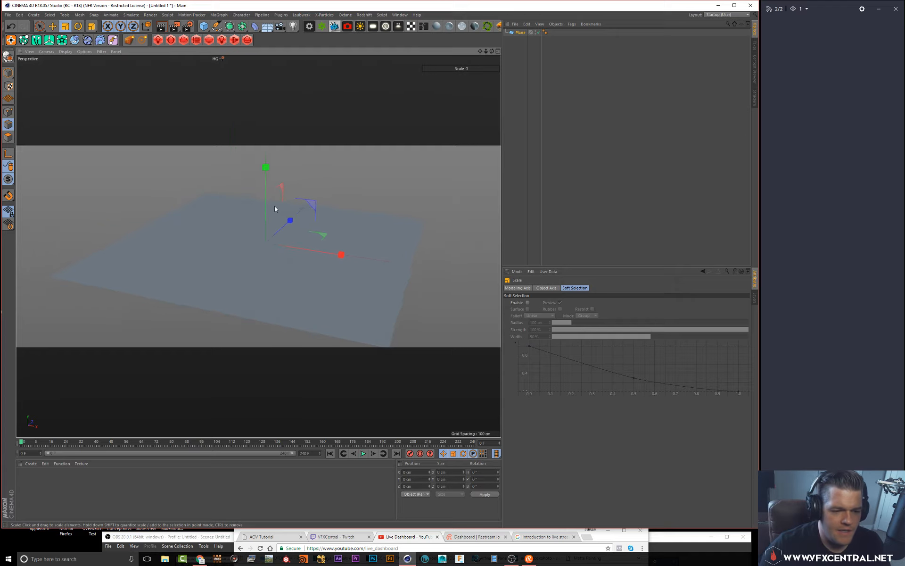
{"action": "left_click_drag", "start_coordinate": [282, 222], "coordinate": [286, 221], "text": "alt"}
{"action": "left_click", "coordinate": [518, 55]}
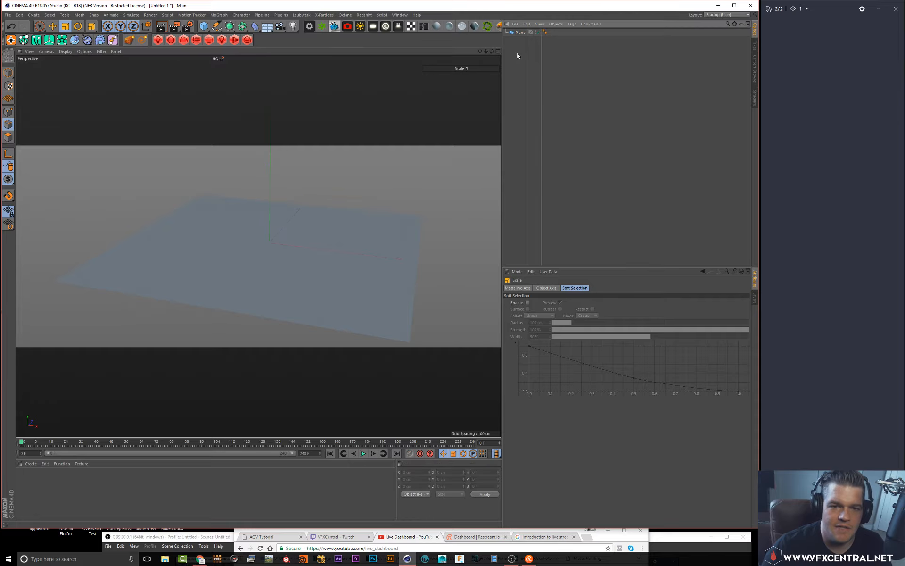
Widen the viewport and dock the Redshift menu as a palette beside the Object Manager
{"action": "left_click_drag", "start_coordinate": [502, 42], "coordinate": [556, 42]}
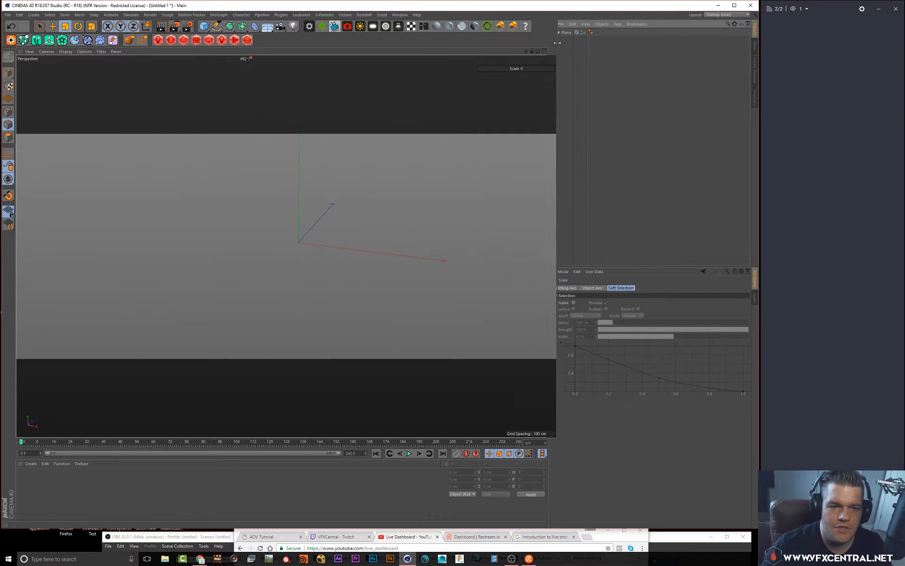
{"action": "left_click", "coordinate": [364, 15]}
{"action": "left_click", "coordinate": [372, 19]}
{"action": "left_click", "coordinate": [365, 15]}
{"action": "left_click", "coordinate": [371, 20]}
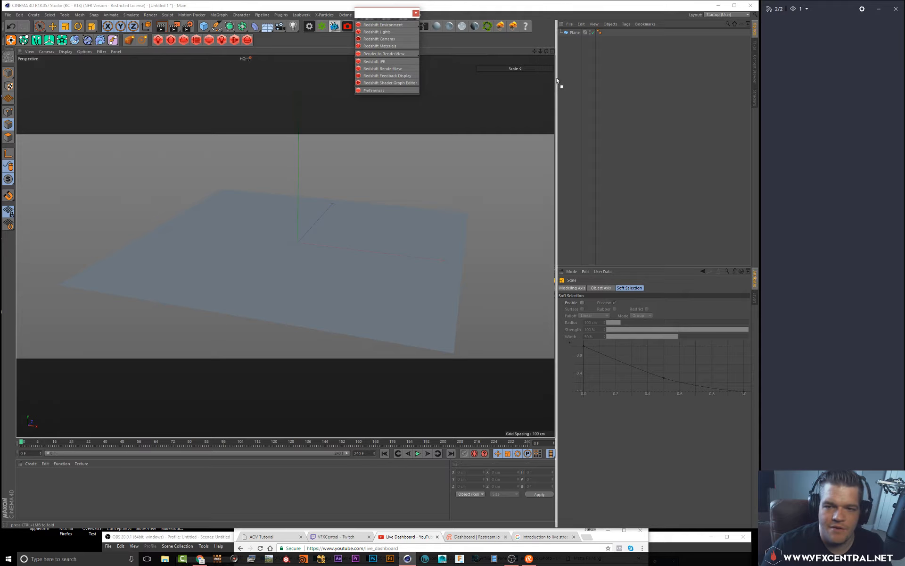
{"action": "left_click_drag", "start_coordinate": [559, 77], "coordinate": [559, 80]}
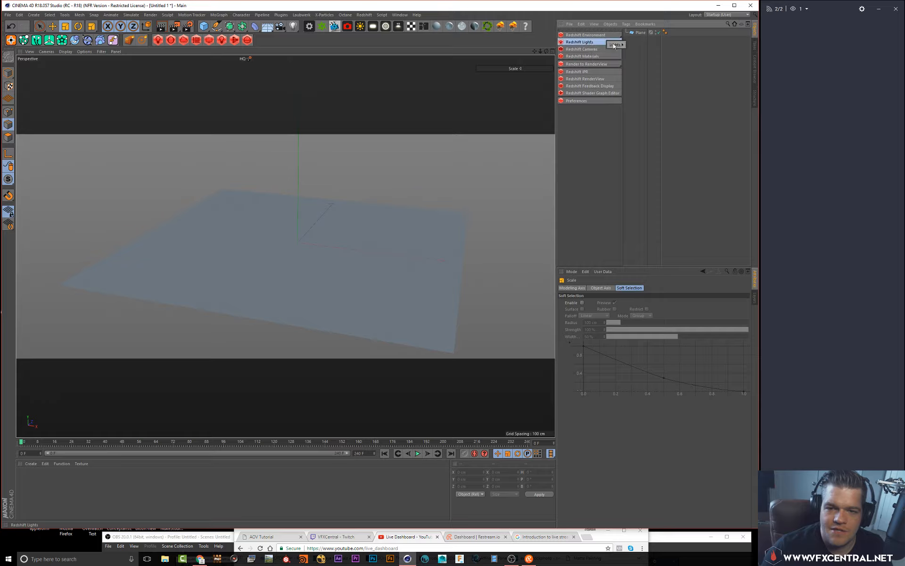
Add a Redshift Dome Light to the scene and enlarge its attribute panel
{"action": "left_click", "coordinate": [614, 45]}
{"action": "left_click", "coordinate": [639, 75]}
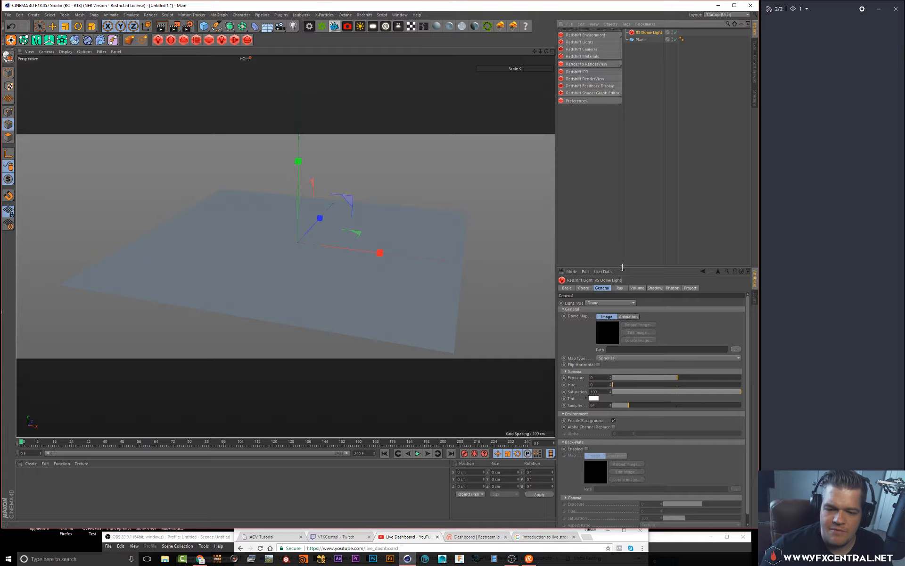
{"action": "left_click_drag", "start_coordinate": [624, 268], "coordinate": [640, 122]}
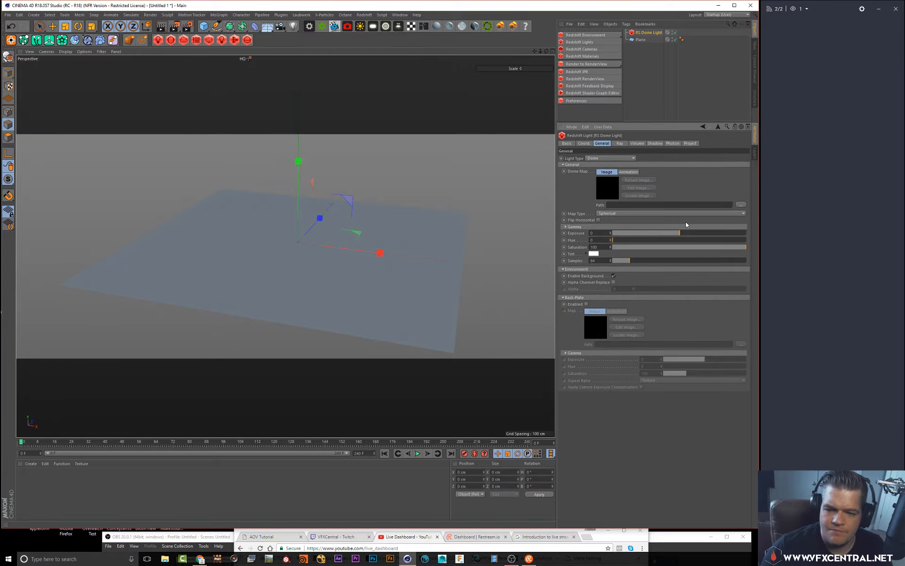
Open the dome map file browser and navigate into Storage (D:) > Assets > HDRI
{"action": "left_click", "coordinate": [741, 205]}
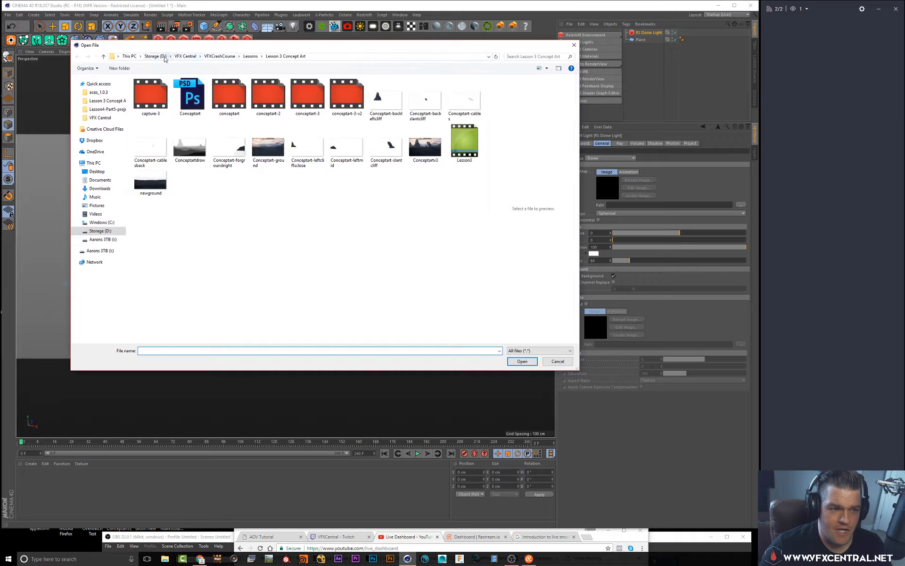
{"action": "left_click", "coordinate": [100, 231]}
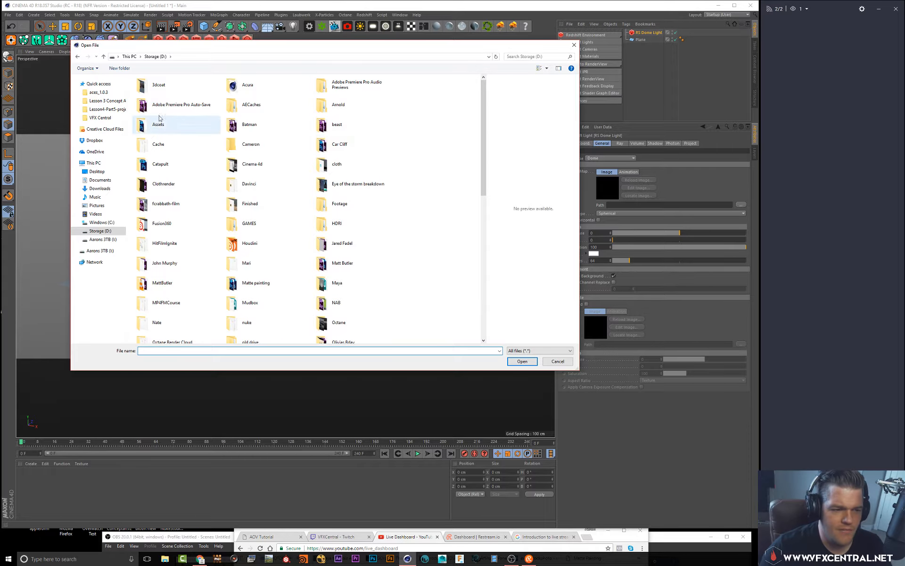
{"action": "left_click", "coordinate": [164, 130]}
{"action": "double_click", "coordinate": [164, 130]}
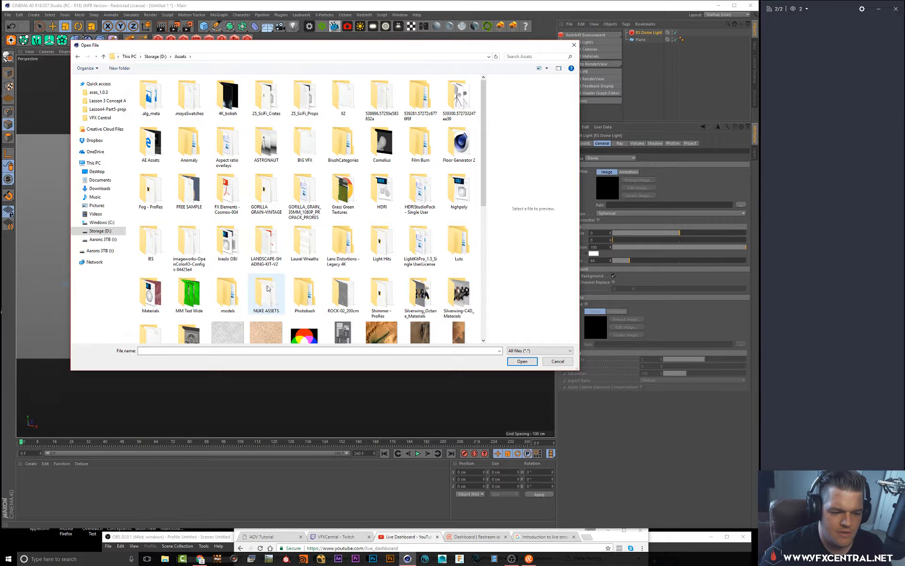
{"action": "scroll", "coordinate": [264, 286], "scroll_direction": "down", "scroll_amount": 10}
{"action": "scroll", "coordinate": [265, 286], "scroll_direction": "up", "scroll_amount": 10}
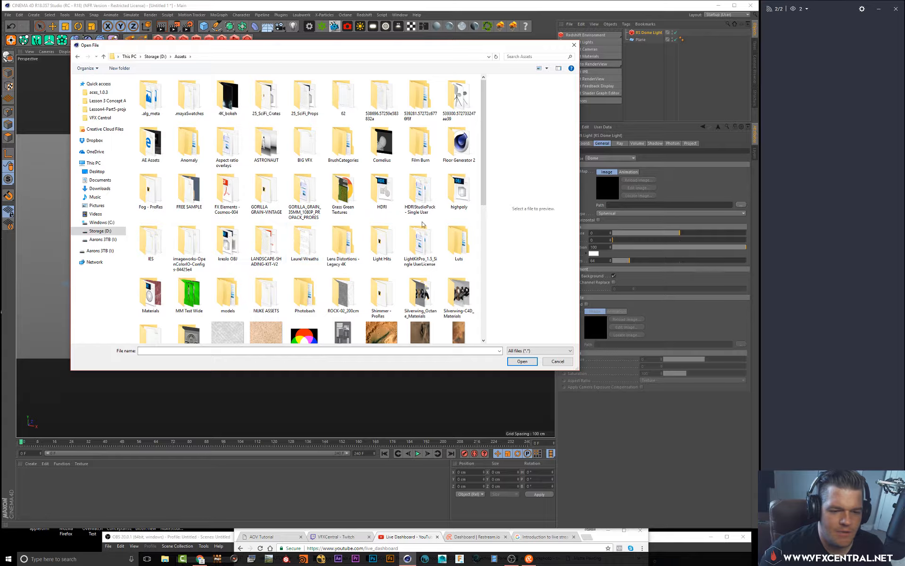
{"action": "double_click", "coordinate": [367, 179]}
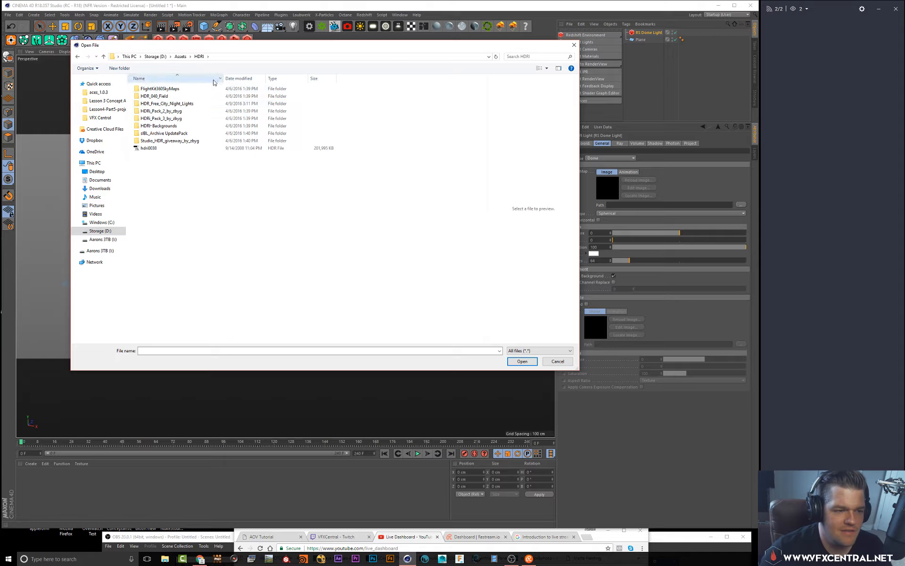
{"action": "double_click", "coordinate": [169, 134]}
{"action": "double_click", "coordinate": [222, 89]}
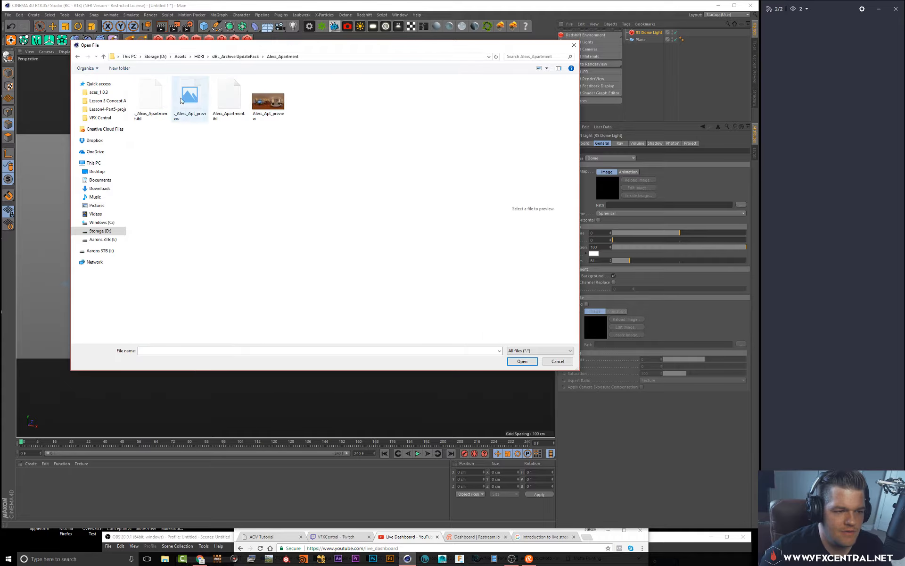
{"action": "left_click", "coordinate": [226, 57]}
{"action": "double_click", "coordinate": [156, 95]}
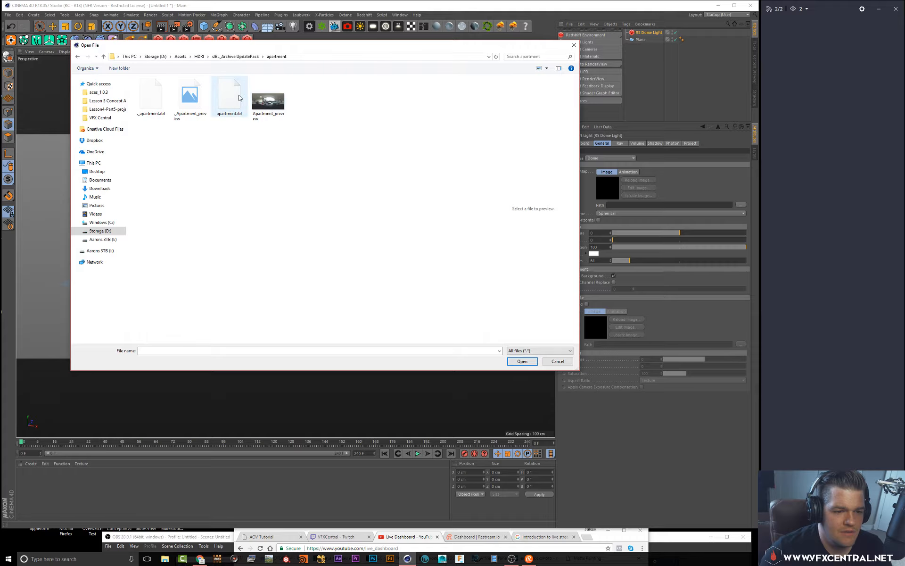
{"action": "left_click", "coordinate": [199, 56]}
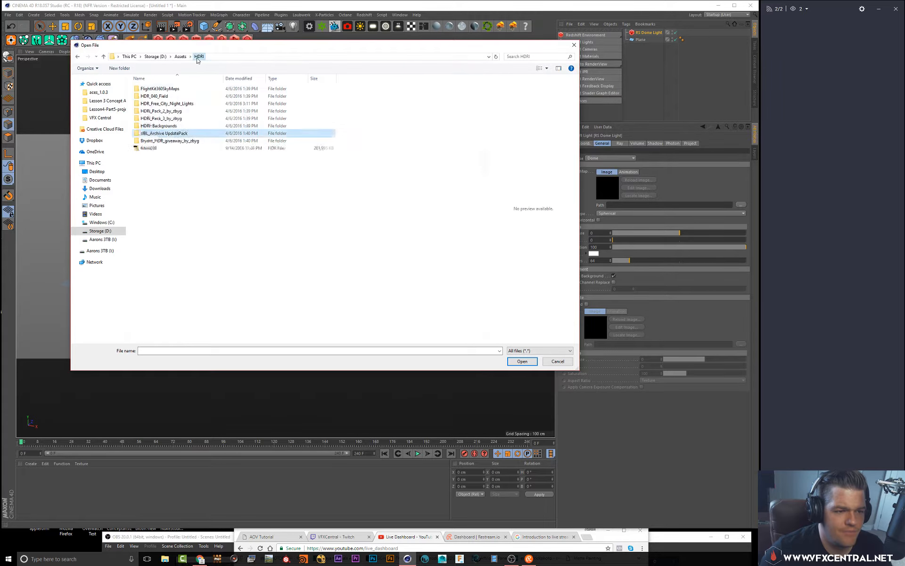
Load studio017 from the HDRi_Pack_2_by_dbyg folder as the dome light's image
{"action": "double_click", "coordinate": [173, 104]}
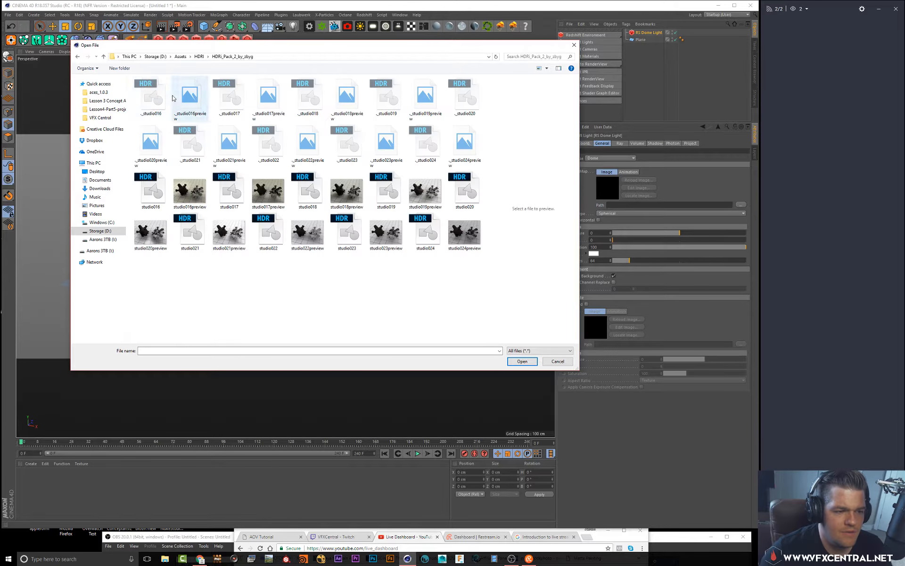
{"action": "left_click", "coordinate": [227, 211]}
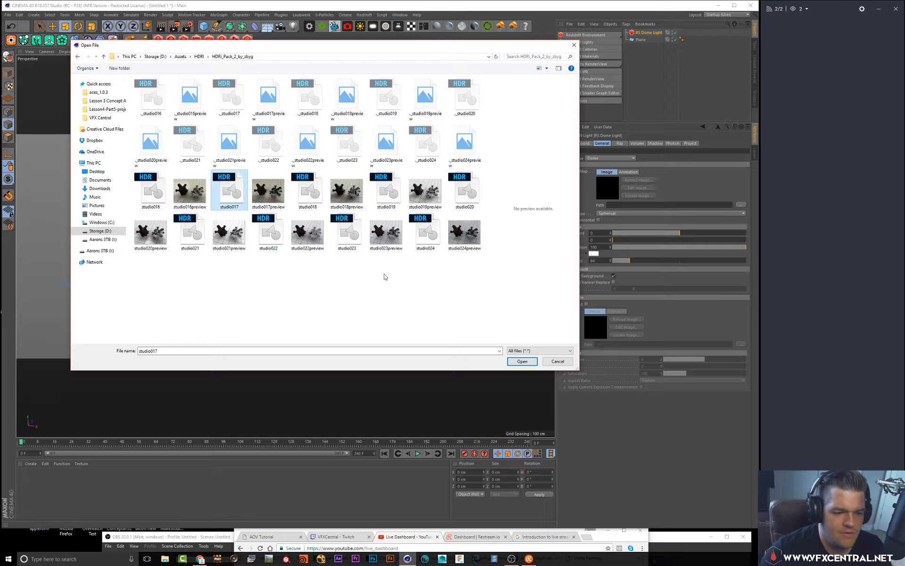
{"action": "left_click", "coordinate": [522, 361]}
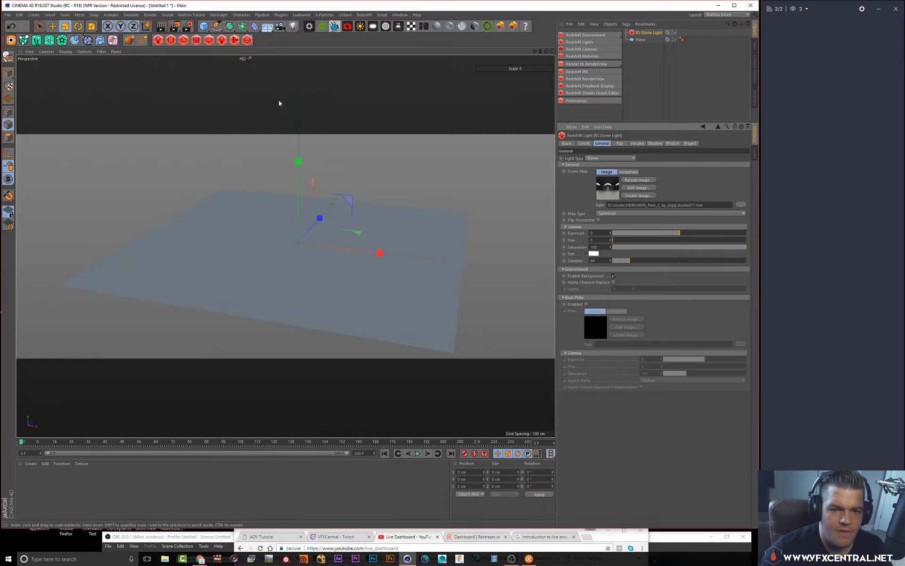
Open the Redshift IPR, dock it beneath the viewport, enlarge it and start the interactive render
{"action": "left_click", "coordinate": [576, 71]}
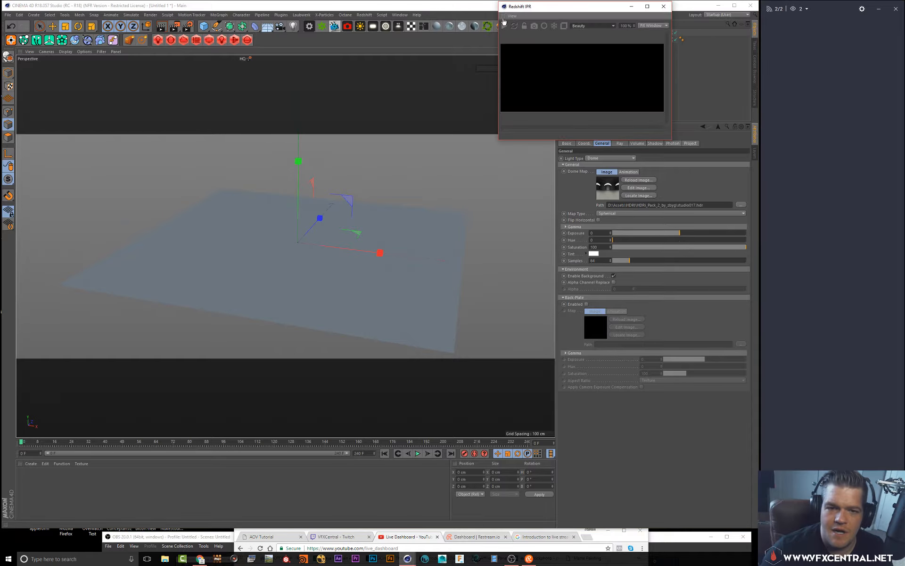
{"action": "left_click_drag", "start_coordinate": [503, 21], "coordinate": [320, 348]}
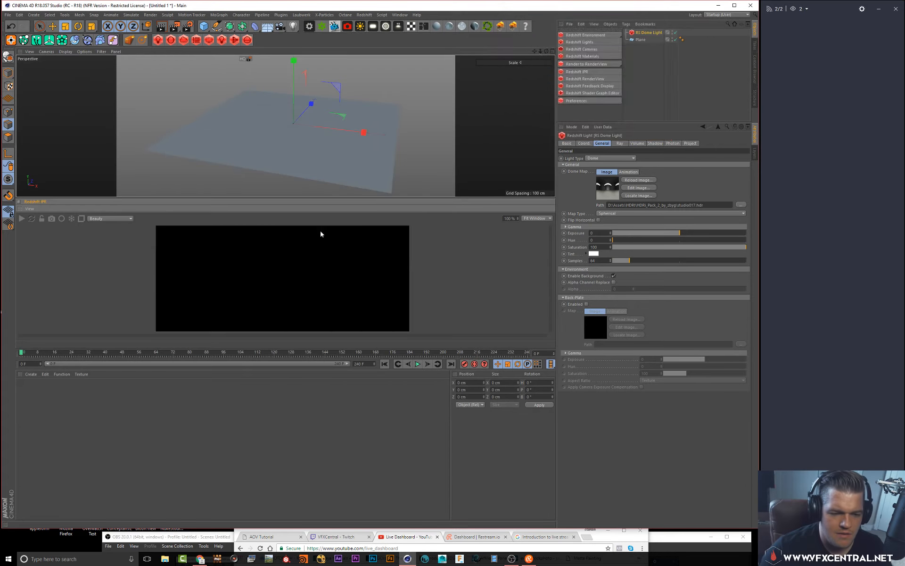
{"action": "left_click", "coordinate": [21, 219]}
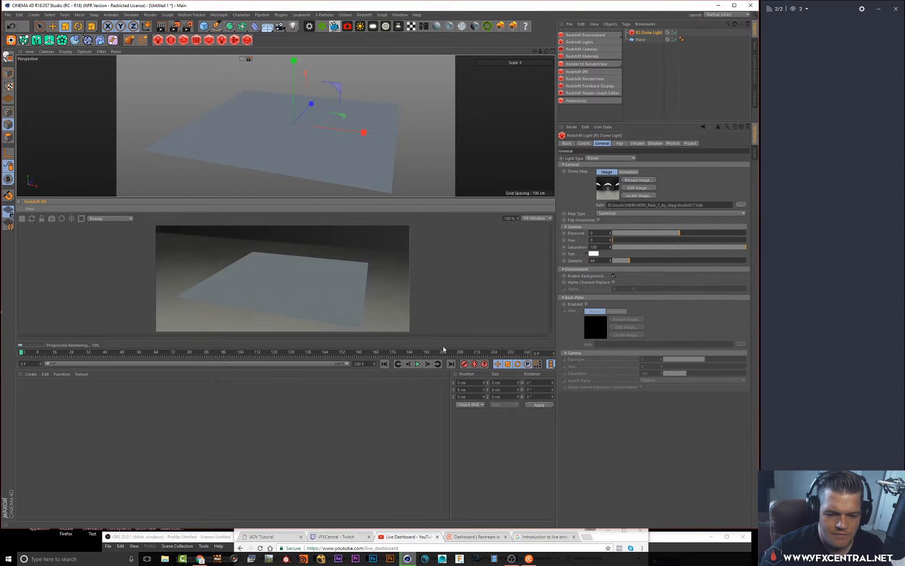
{"action": "left_click_drag", "start_coordinate": [443, 351], "coordinate": [460, 452]}
{"action": "mouse_move", "coordinate": [389, 147]}
{"action": "left_mouse_down", "text": "alt"}
{"action": "mouse_move", "coordinate": [378, 137]}
{"action": "mouse_move", "coordinate": [395, 132]}
{"action": "left_mouse_up", "text": "alt"}
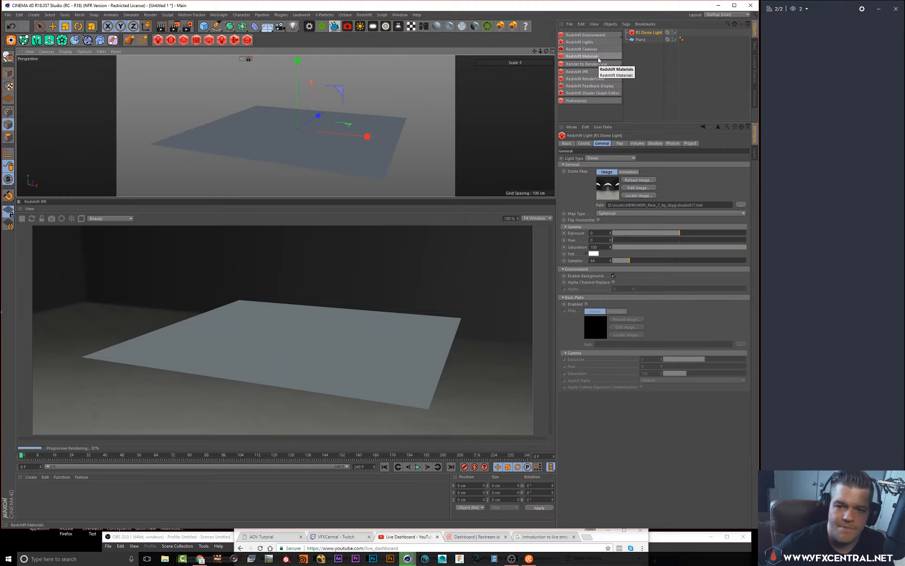
Create a new Redshift material
{"action": "mouse_move", "coordinate": [600, 58]}
{"action": "left_click", "coordinate": [640, 60]}
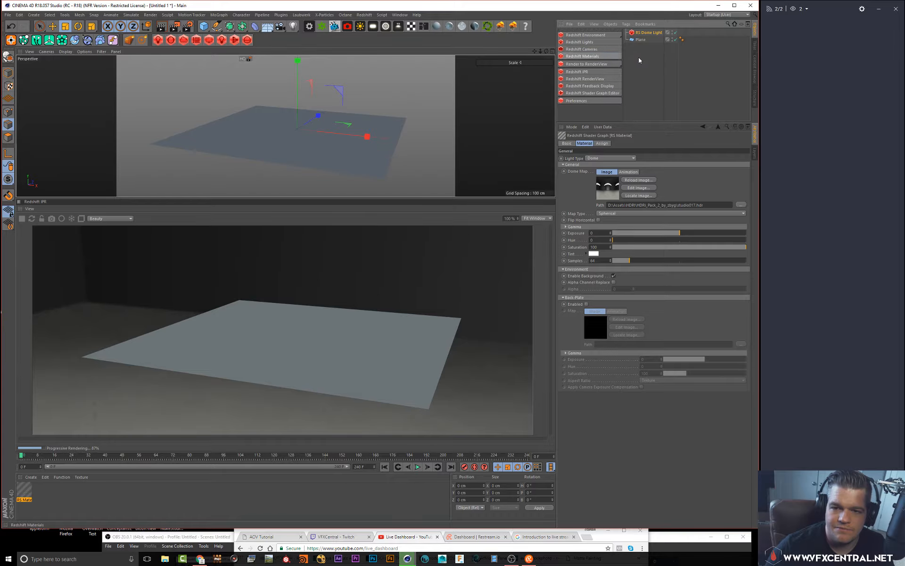
Assign the RS Material to the plane and open its shader graph in an enlarged window
{"action": "left_click_drag", "start_coordinate": [23, 488], "coordinate": [109, 448]}
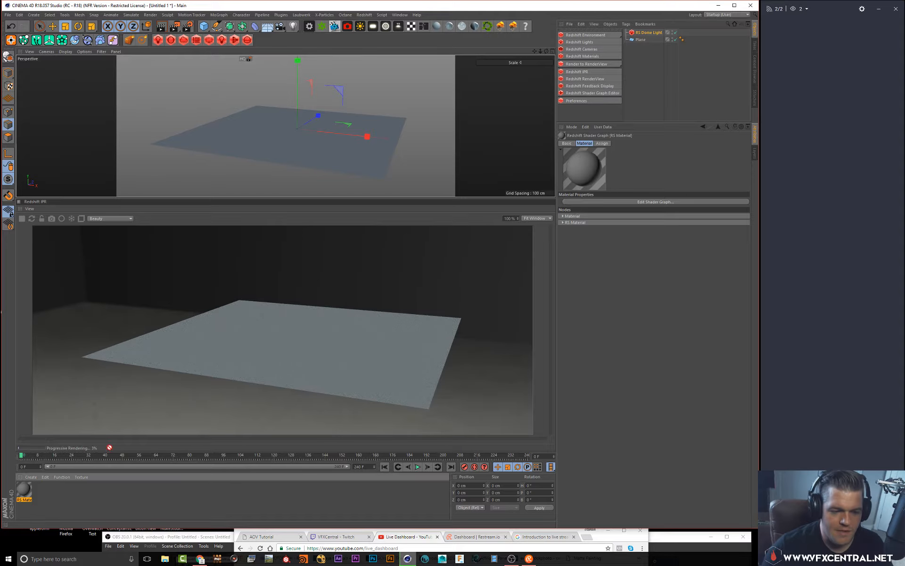
{"action": "left_click_drag", "start_coordinate": [276, 158], "coordinate": [279, 147]}
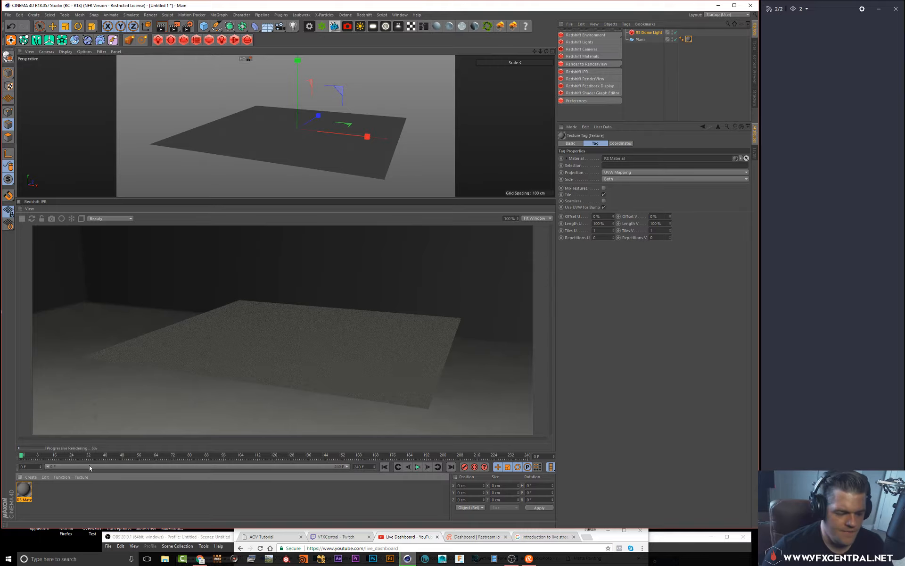
{"action": "double_click", "coordinate": [21, 497]}
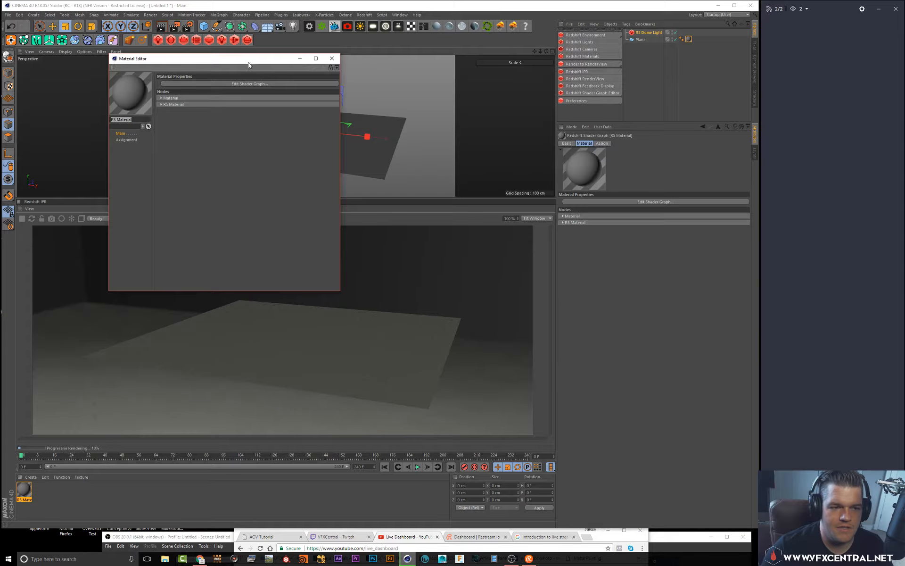
{"action": "left_click_drag", "start_coordinate": [248, 64], "coordinate": [457, 118]}
{"action": "left_click", "coordinate": [411, 137]}
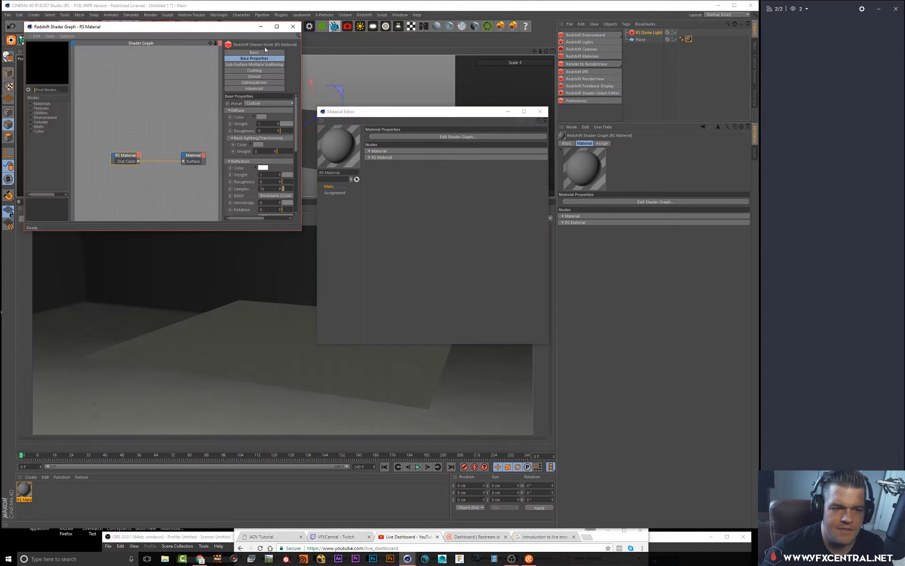
{"action": "left_click_drag", "start_coordinate": [226, 27], "coordinate": [410, 63]}
{"action": "left_click", "coordinate": [533, 112]}
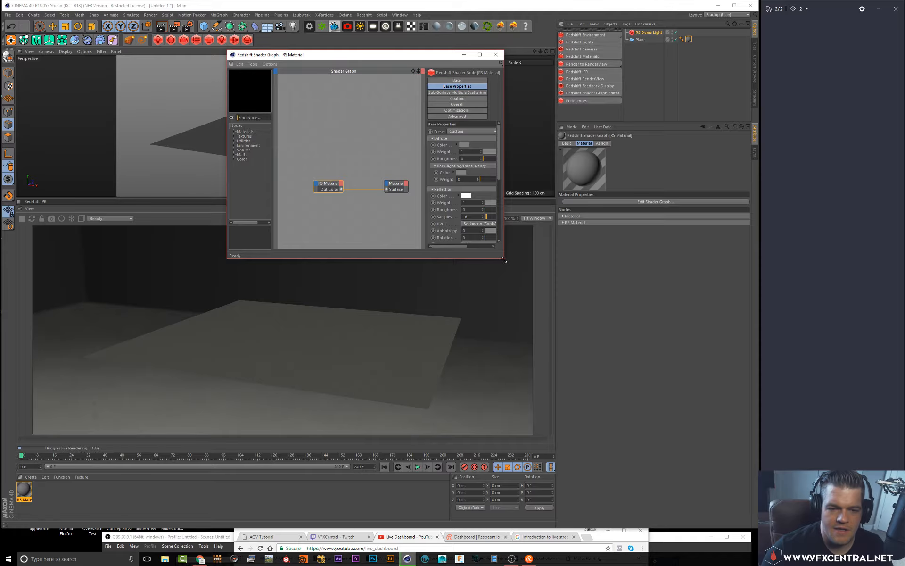
{"action": "left_click_drag", "start_coordinate": [503, 259], "coordinate": [639, 281]}
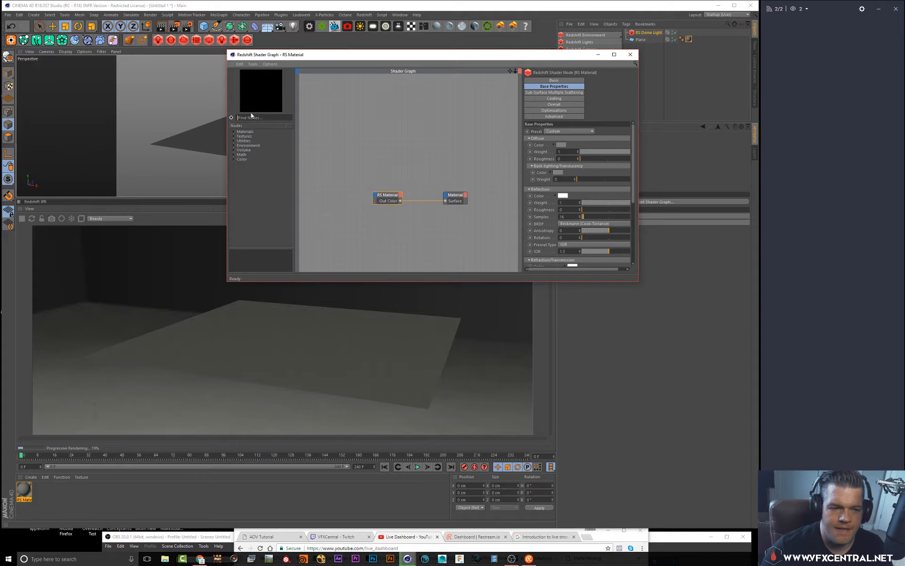
Search the node list for displacement and add an RS Displacement node to the graph
{"action": "type", "text": "disp"}
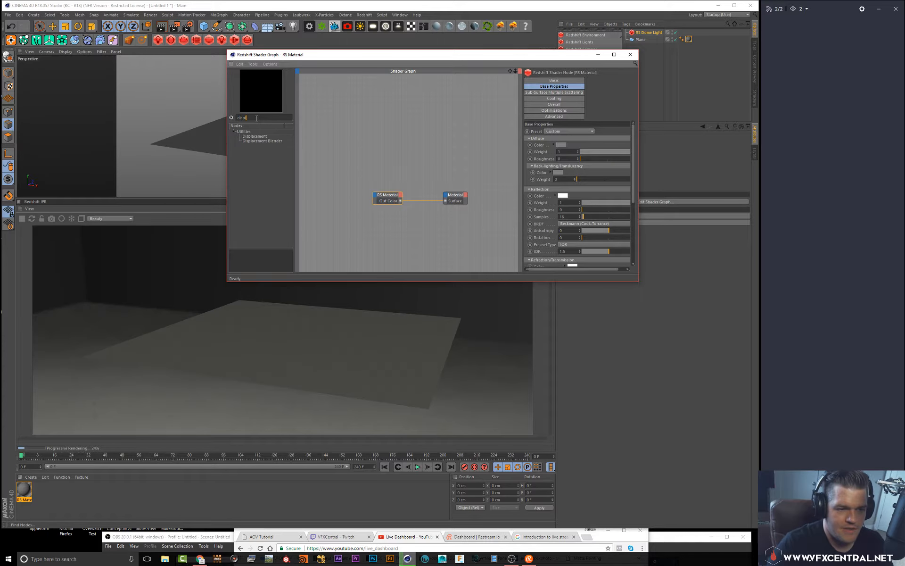
{"action": "type", "text": "l"}
{"action": "left_click_drag", "start_coordinate": [260, 137], "coordinate": [386, 235]}
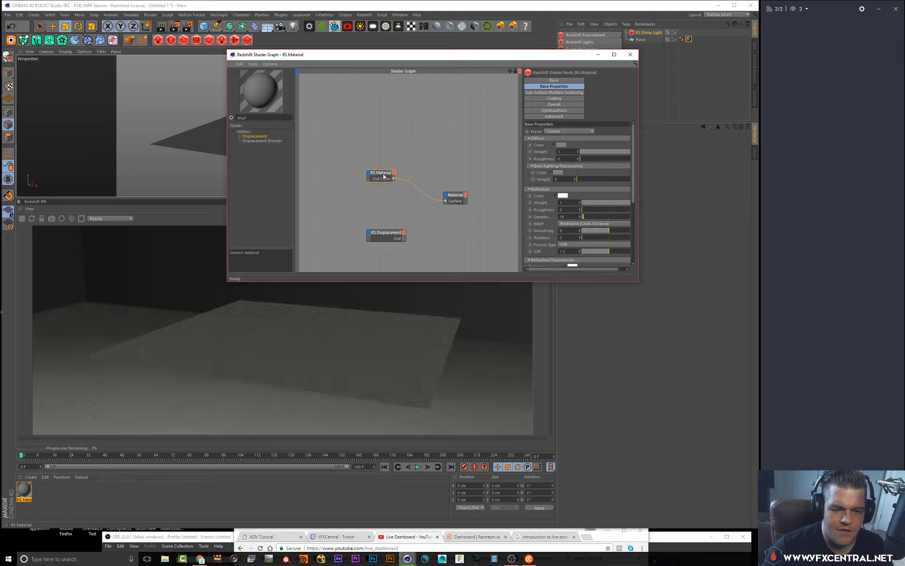
Connect the RS Displacement node's output to the Material output's Displacement input
{"action": "left_click_drag", "start_coordinate": [456, 197], "coordinate": [461, 198]}
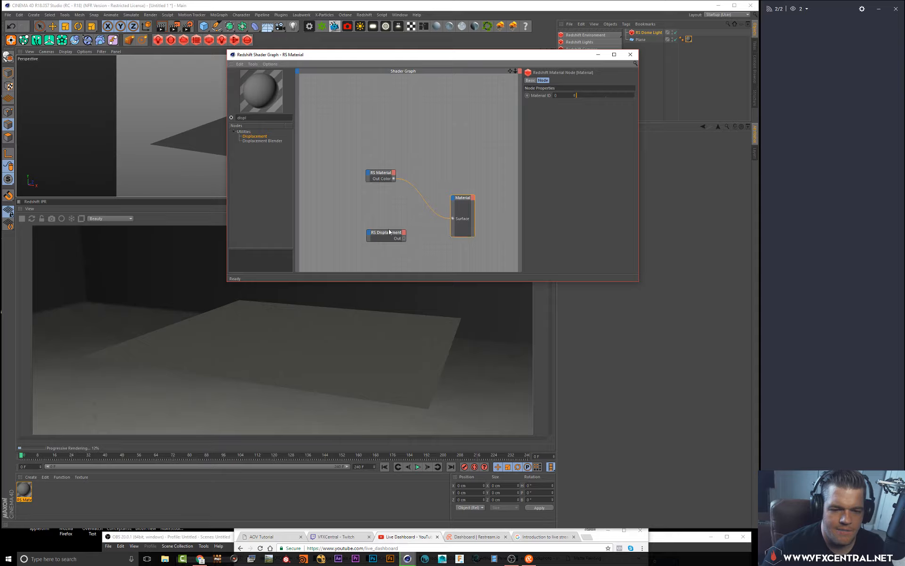
{"action": "left_click_drag", "start_coordinate": [392, 234], "coordinate": [332, 209]}
{"action": "left_click", "coordinate": [385, 176]}
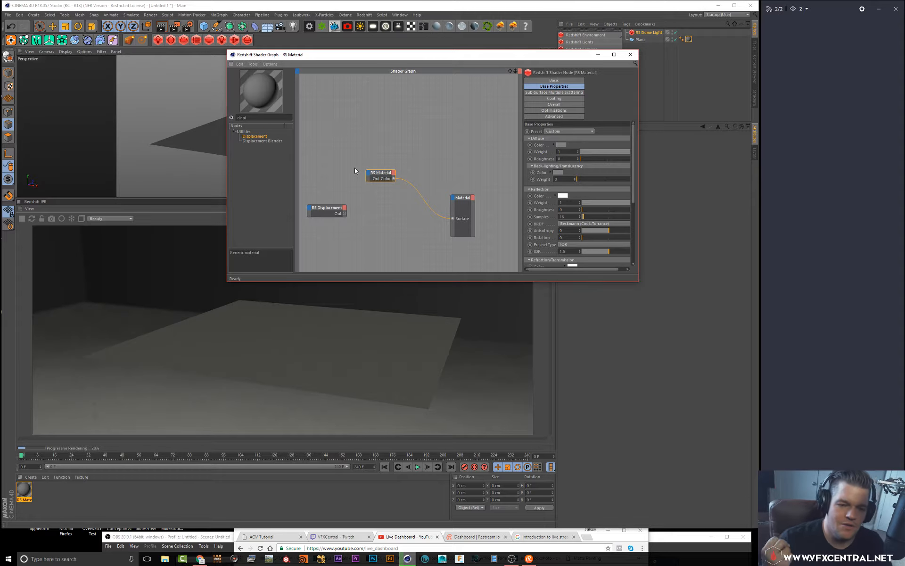
{"action": "left_click", "coordinate": [463, 194]}
{"action": "left_click_drag", "start_coordinate": [330, 213], "coordinate": [364, 222]}
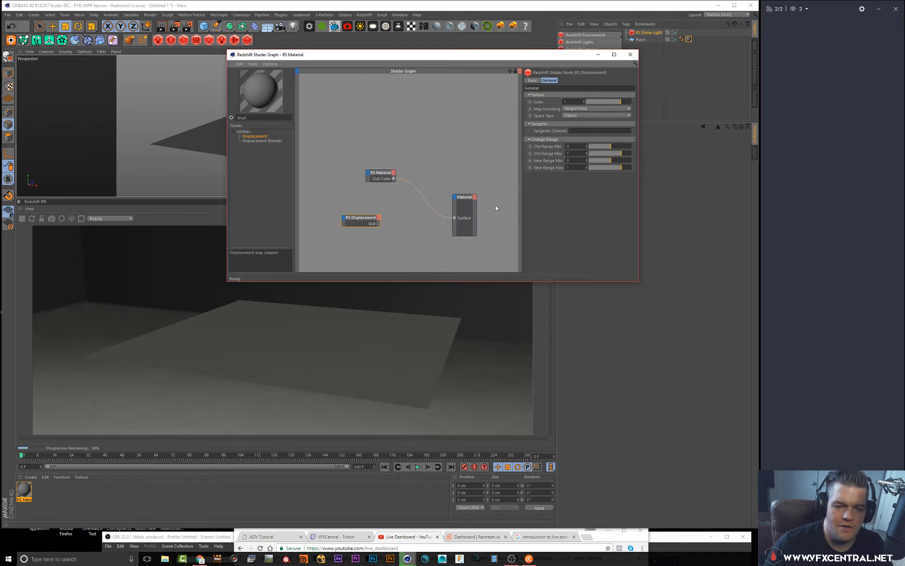
{"action": "left_click", "coordinate": [465, 198]}
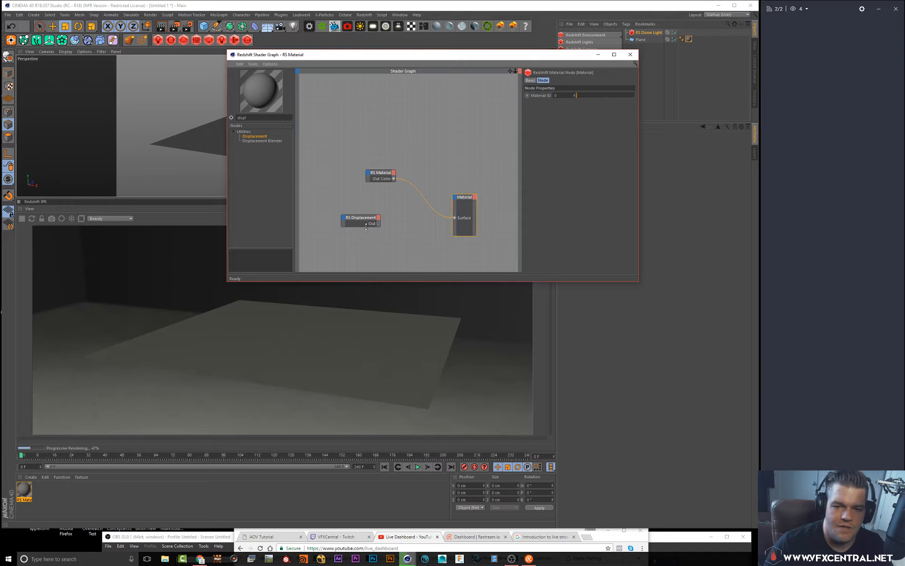
{"action": "left_click_drag", "start_coordinate": [361, 222], "coordinate": [378, 237]}
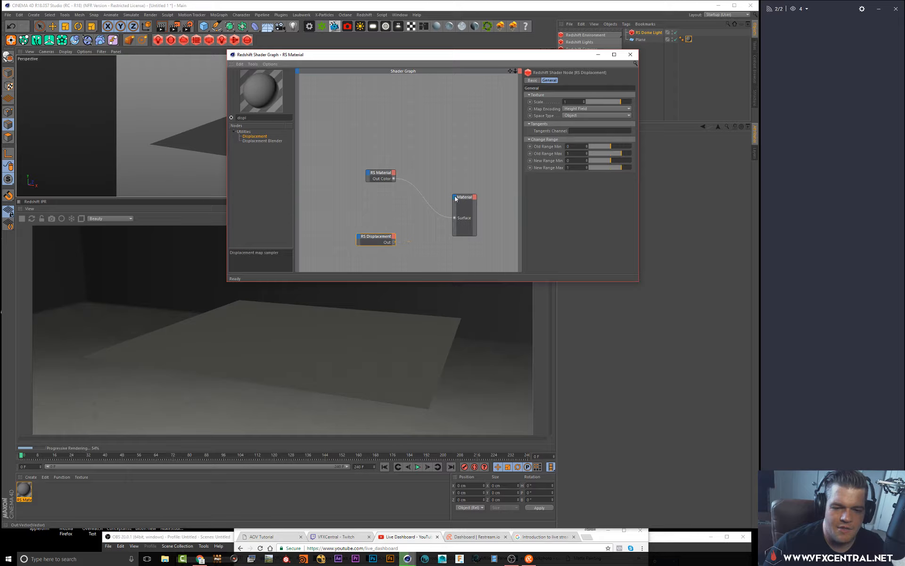
{"action": "left_click_drag", "start_coordinate": [455, 199], "coordinate": [456, 199]}
{"action": "left_click", "coordinate": [470, 201]}
{"action": "left_click_drag", "start_coordinate": [376, 236], "coordinate": [397, 236]}
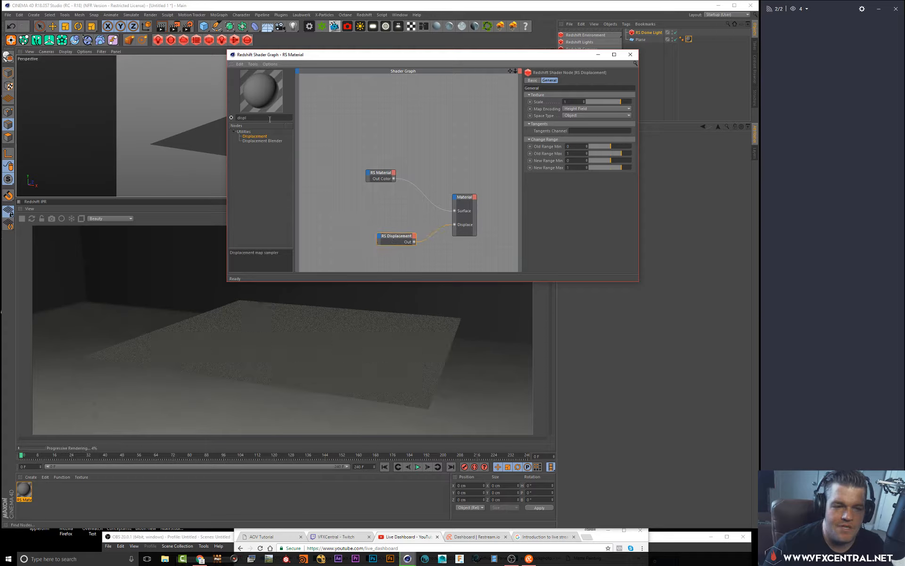
Search the node list for texture and add an RS Texture node to the graph
{"action": "left_click_drag", "start_coordinate": [270, 119], "coordinate": [185, 106]}
{"action": "type", "text": "tex"}
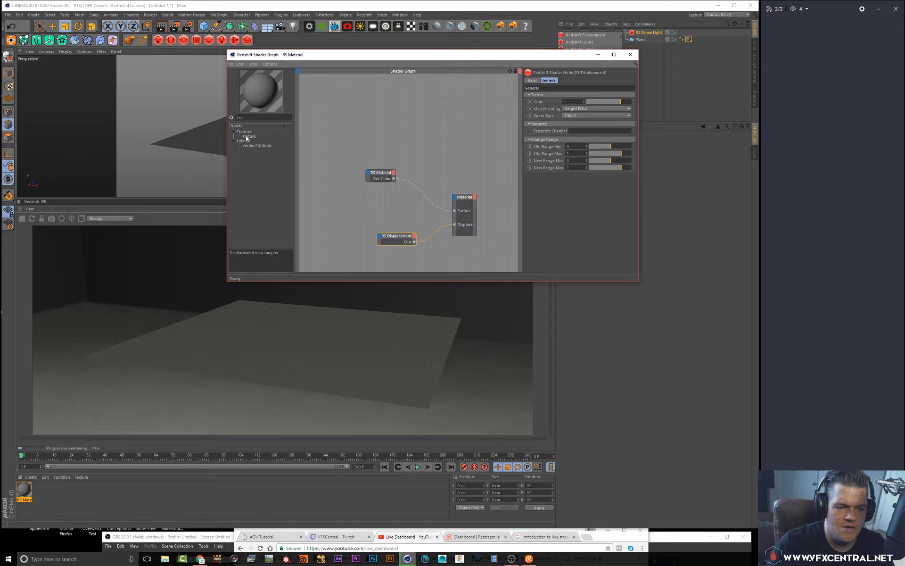
{"action": "left_click_drag", "start_coordinate": [312, 204], "coordinate": [326, 239]}
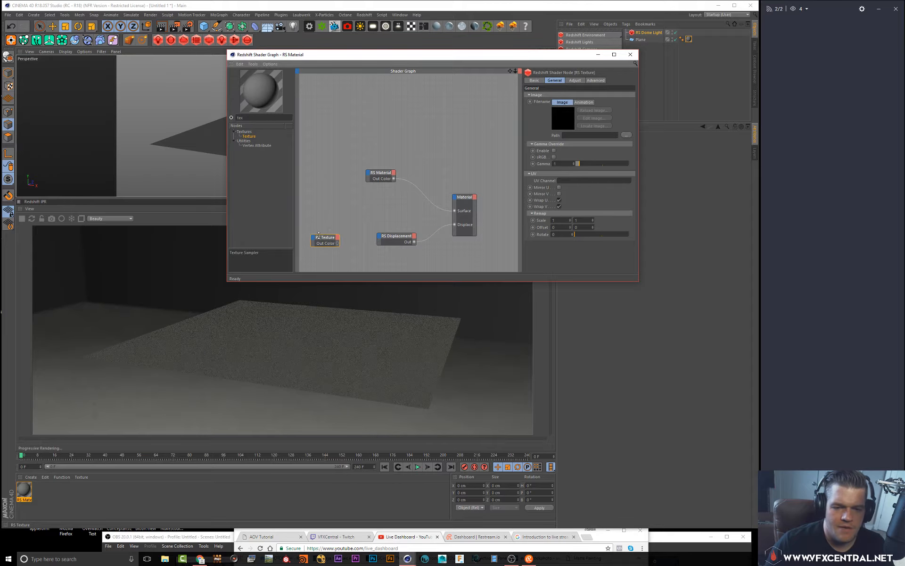
Load Concrete_-_Cracked_Height from Storage (D:) > Assets > Materials > Basic Materials > Construction > PNGS into the RS Texture node
{"action": "left_click", "coordinate": [626, 135]}
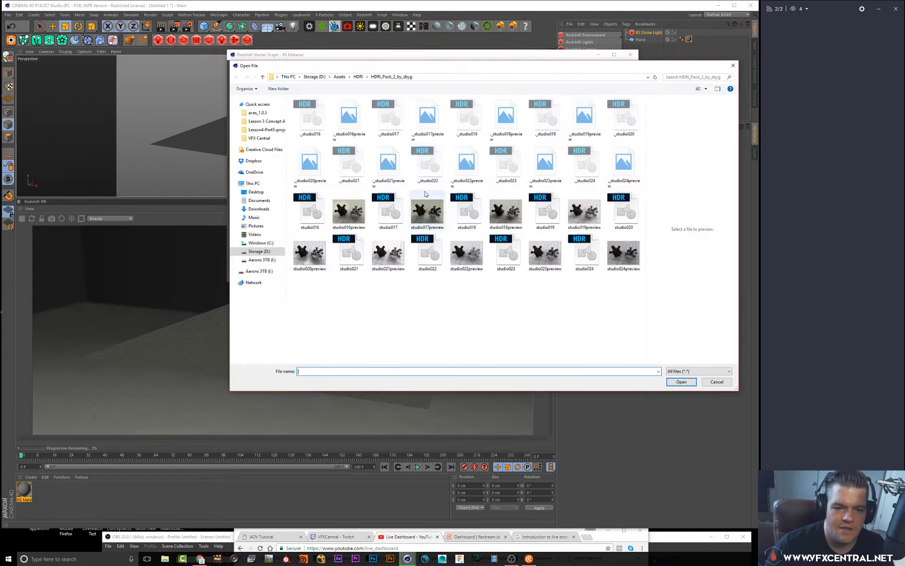
{"action": "left_click", "coordinate": [339, 77]}
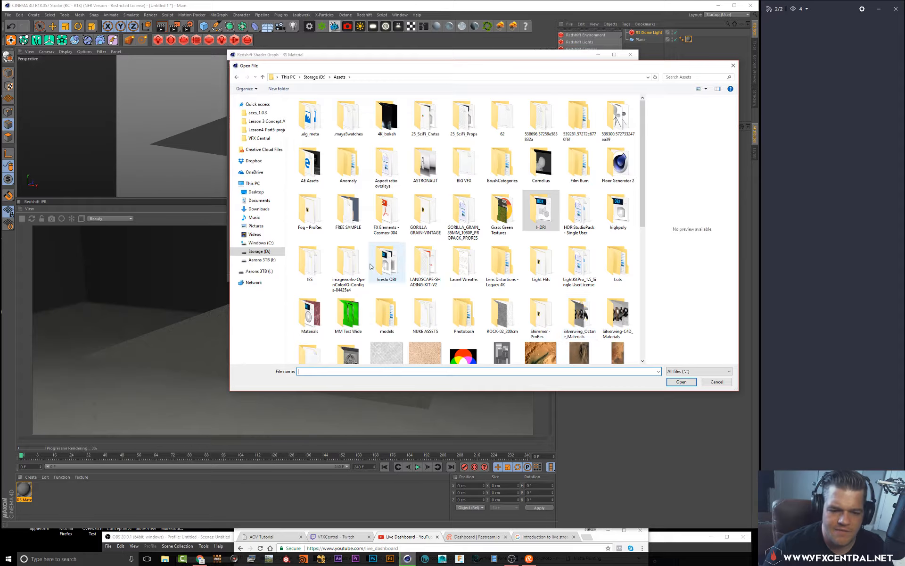
{"action": "scroll", "coordinate": [562, 264], "scroll_direction": "down", "scroll_amount": 3}
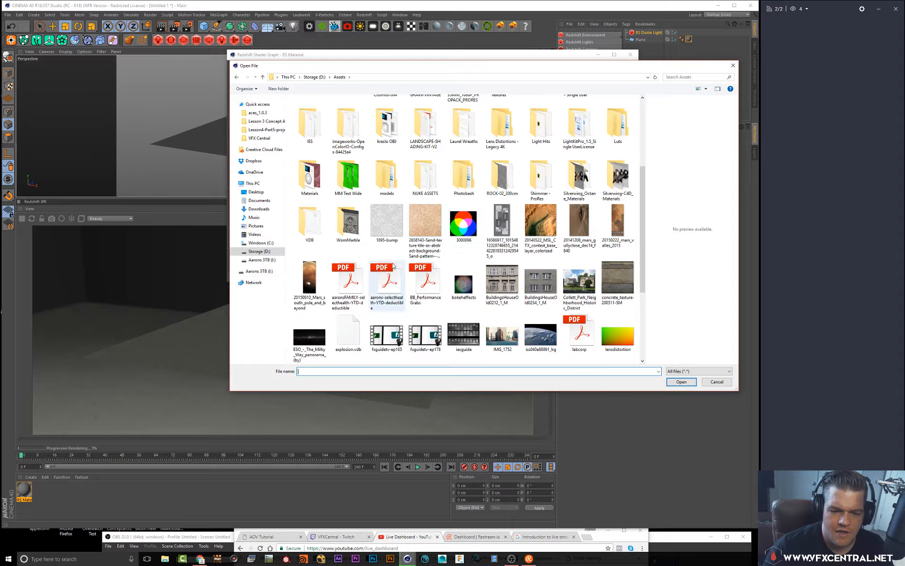
{"action": "scroll", "coordinate": [364, 219], "scroll_direction": "up", "scroll_amount": 3}
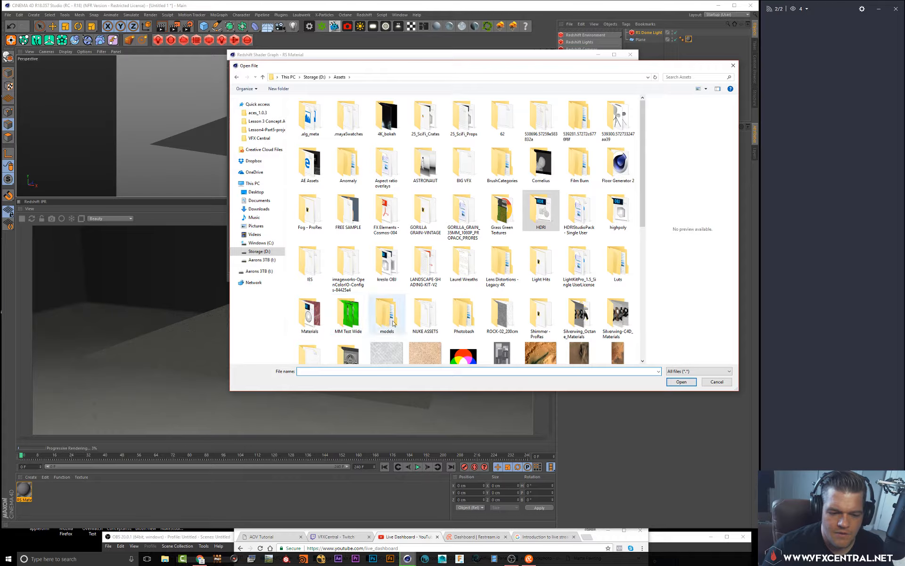
{"action": "left_click", "coordinate": [308, 315]}
{"action": "double_click", "coordinate": [308, 315]}
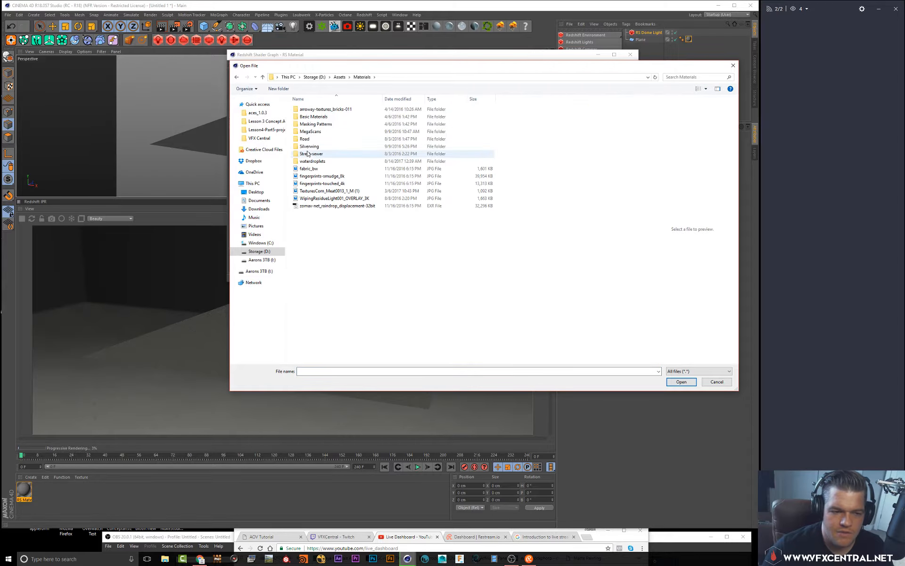
{"action": "double_click", "coordinate": [325, 117]}
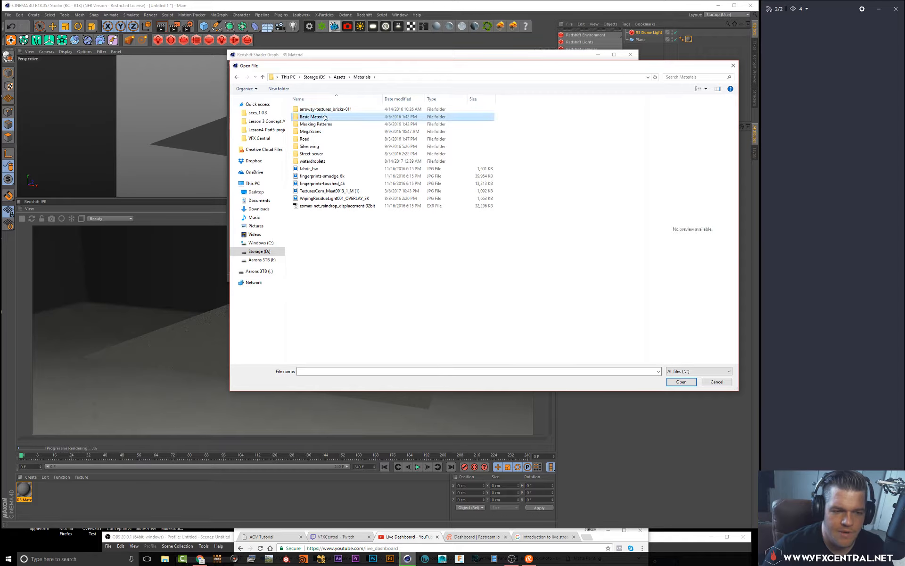
{"action": "double_click", "coordinate": [321, 116]}
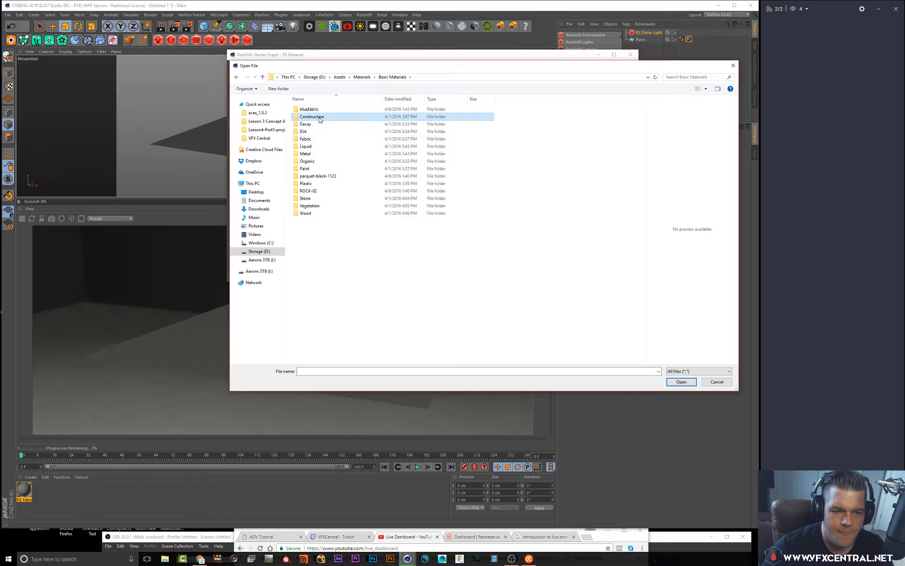
{"action": "double_click", "coordinate": [315, 119]}
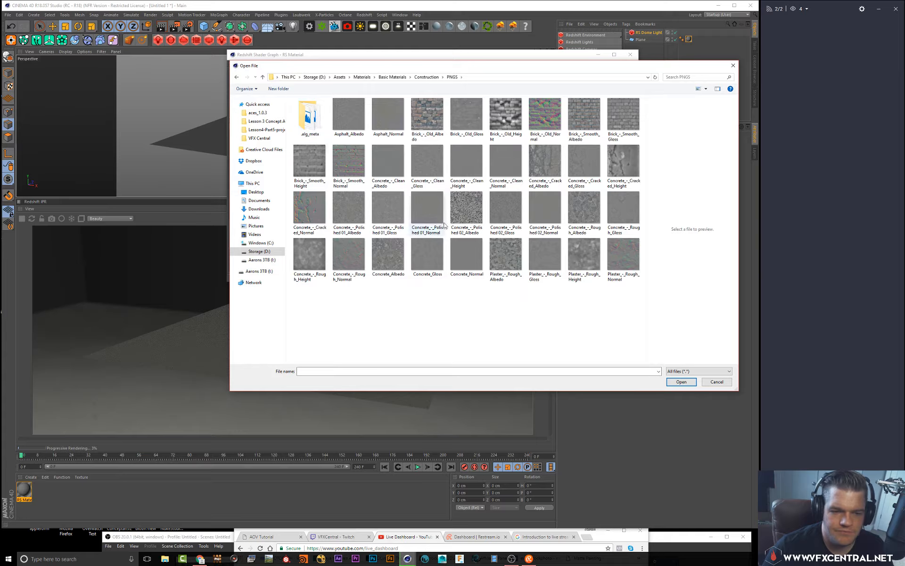
{"action": "left_click", "coordinate": [623, 163]}
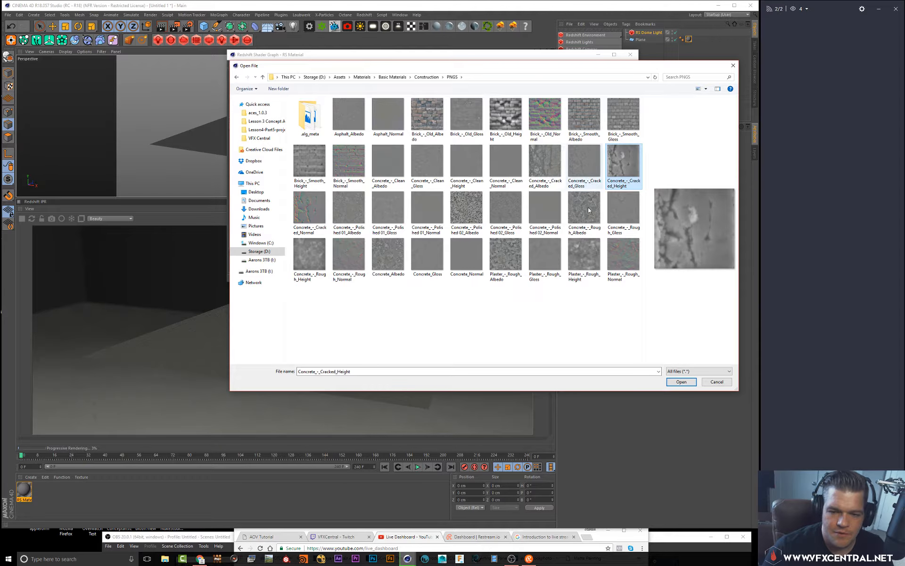
{"action": "left_click", "coordinate": [681, 382]}
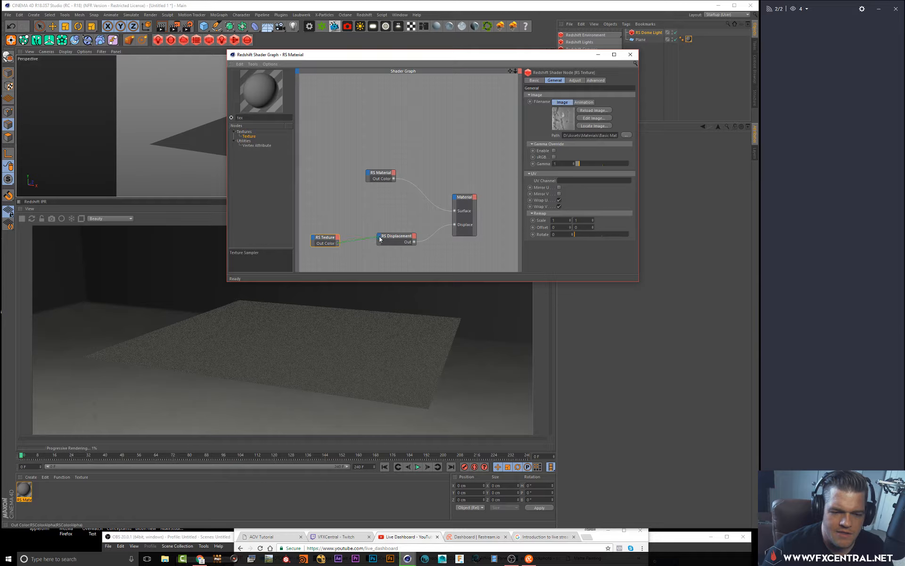
Connect the RS Texture's Out Color to the RS Displacement node's Tex Map input
{"action": "left_click_drag", "start_coordinate": [383, 241], "coordinate": [414, 243]}
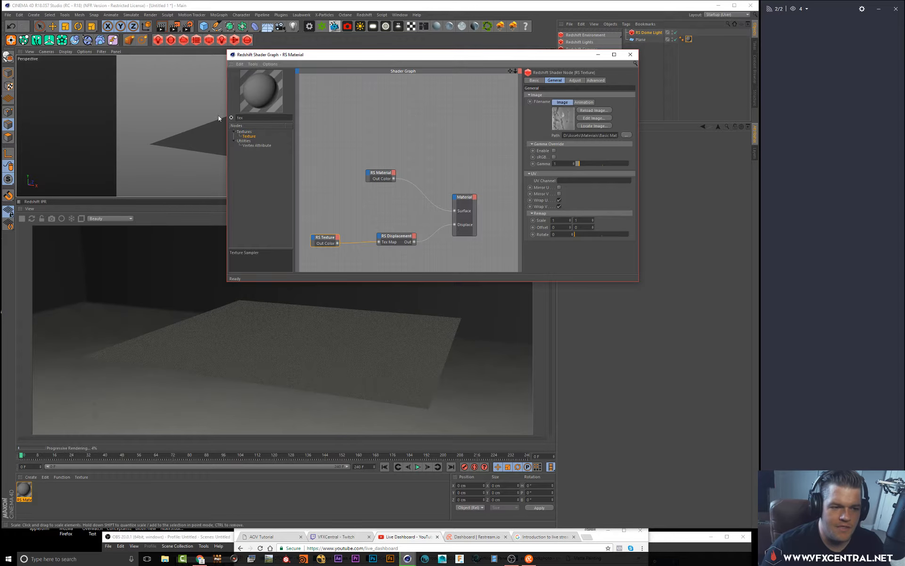
{"action": "left_click_drag", "start_coordinate": [210, 120], "coordinate": [197, 115], "text": "alt"}
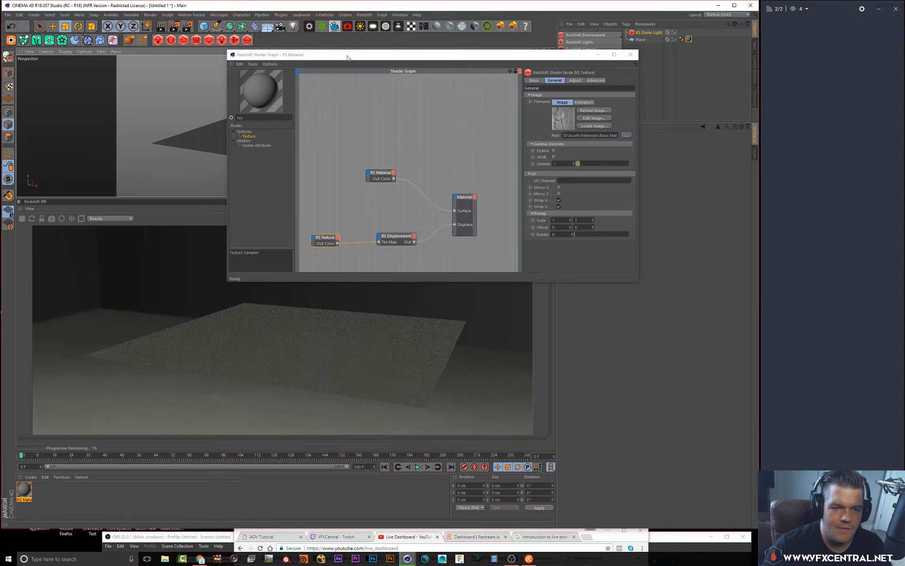
{"action": "left_click_drag", "start_coordinate": [291, 54], "coordinate": [408, 141]}
{"action": "left_click_drag", "start_coordinate": [372, 100], "coordinate": [365, 111], "text": "alt"}
{"action": "left_click_drag", "start_coordinate": [440, 142], "coordinate": [343, 117]}
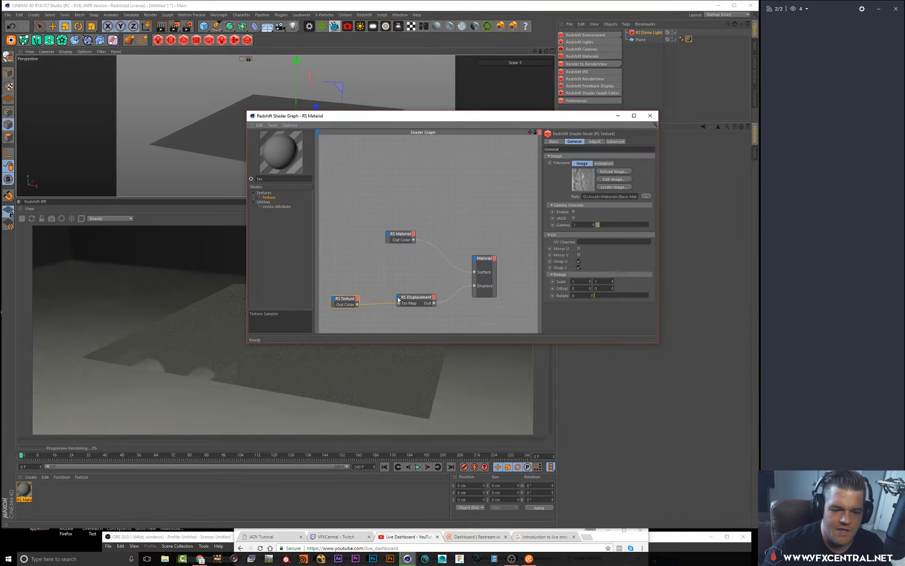
{"action": "left_click", "coordinate": [412, 296]}
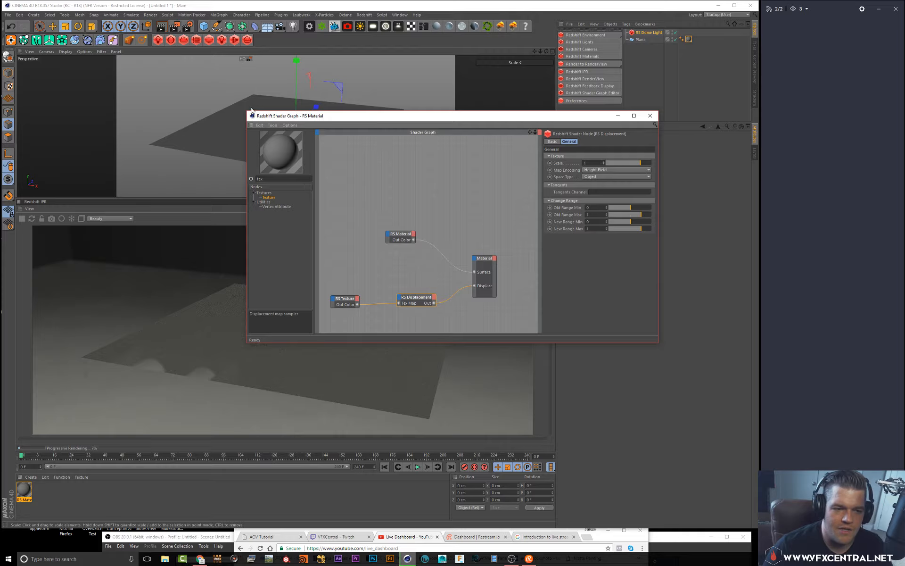
{"action": "left_click_drag", "start_coordinate": [247, 111], "coordinate": [393, 128]}
{"action": "left_click_drag", "start_coordinate": [478, 136], "coordinate": [377, 58]}
{"action": "right_click", "coordinate": [640, 39]}
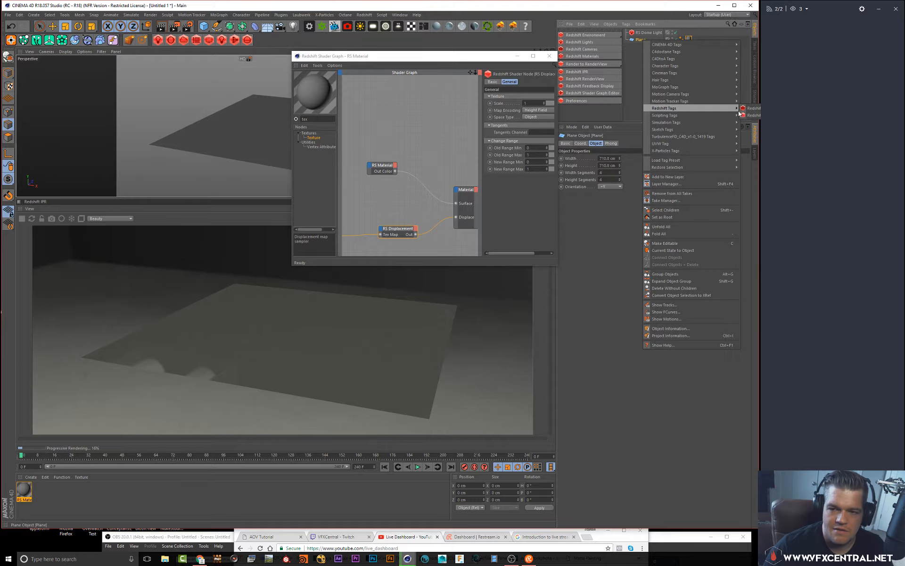
{"action": "left_click", "coordinate": [628, 7]}
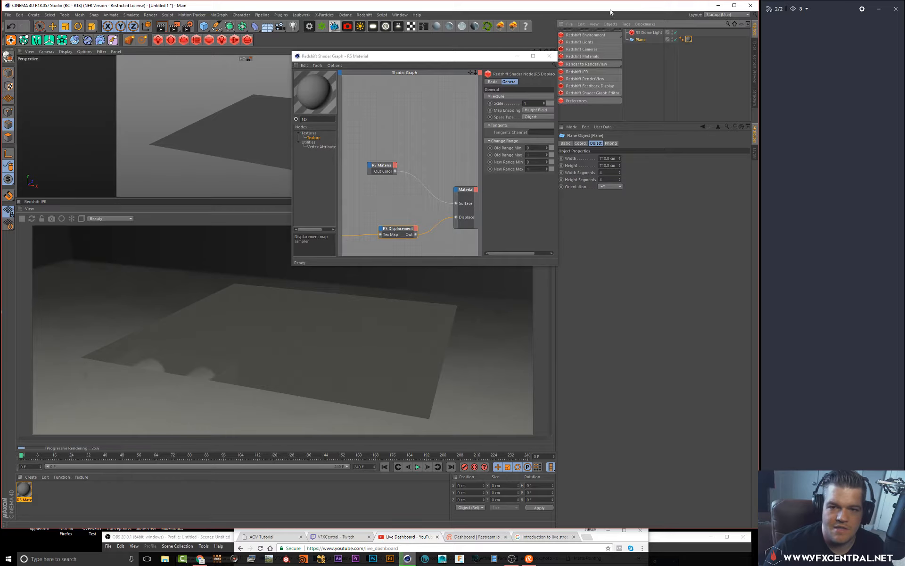
{"action": "left_click_drag", "start_coordinate": [462, 57], "coordinate": [252, 65]}
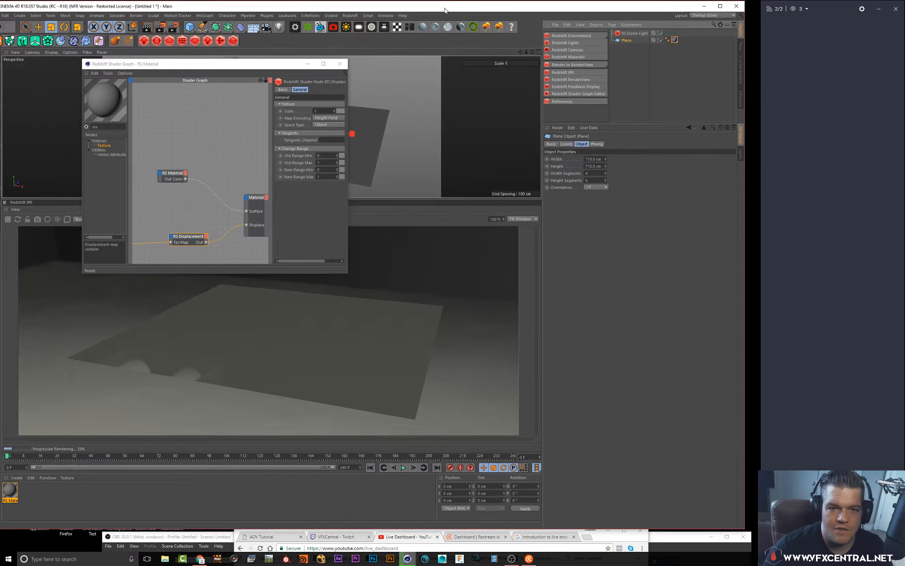
{"action": "left_click_drag", "start_coordinate": [753, 204], "coordinate": [631, 207]}
{"action": "mouse_move", "coordinate": [488, 9]}
{"action": "left_mouse_down"}
{"action": "mouse_move", "coordinate": [558, 8]}
{"action": "mouse_move", "coordinate": [501, 11]}
{"action": "left_mouse_up"}
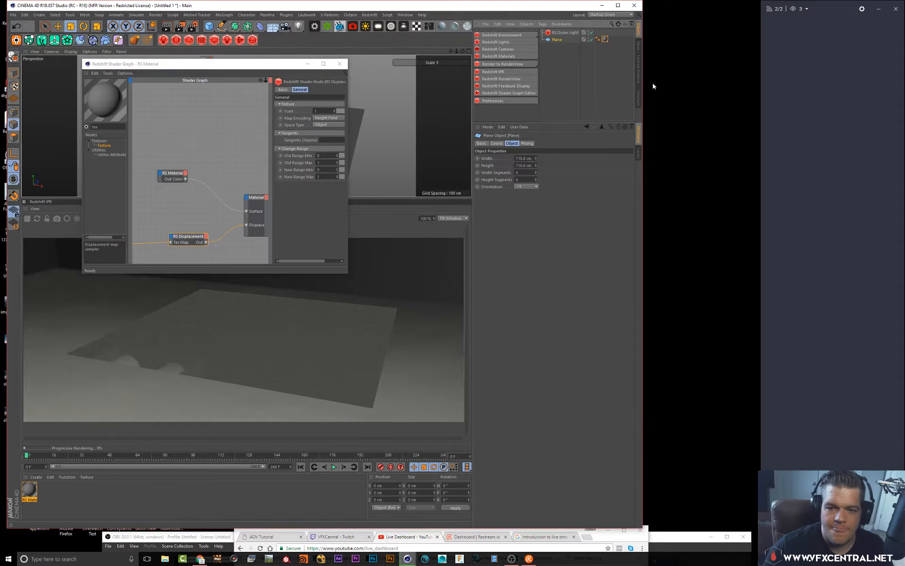
{"action": "left_click_drag", "start_coordinate": [644, 85], "coordinate": [666, 87]}
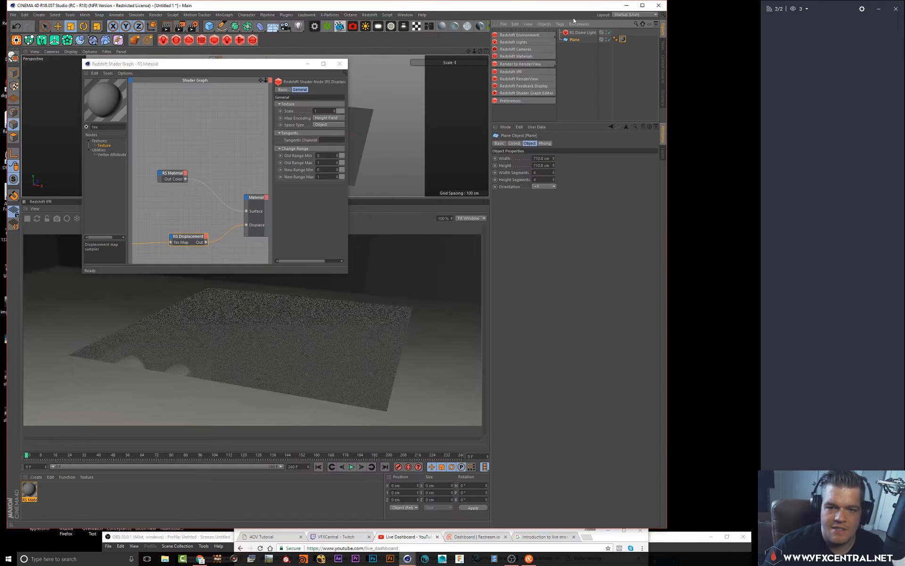
Add a Redshift Object tag to the Plane
{"action": "left_click", "coordinate": [560, 24]}
{"action": "mouse_move", "coordinate": [590, 101]}
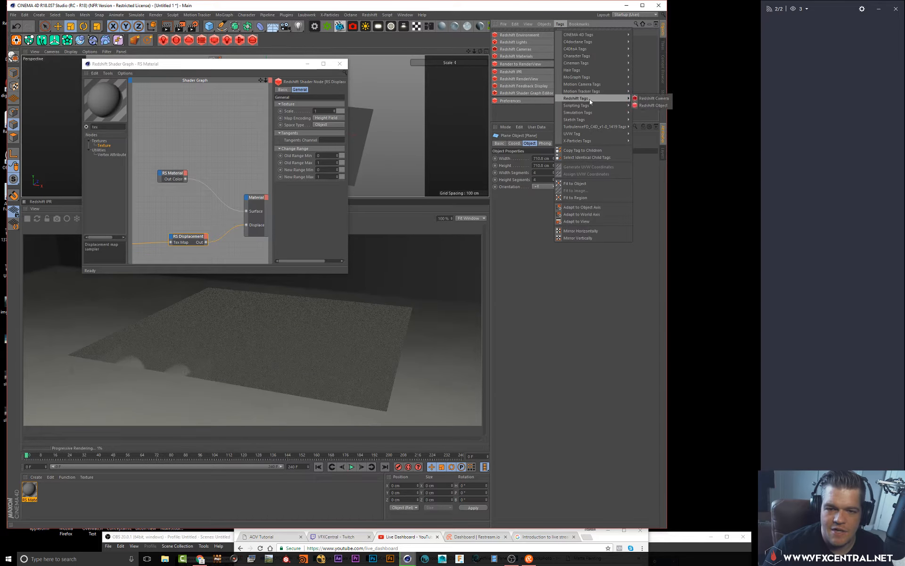
{"action": "left_click", "coordinate": [654, 105]}
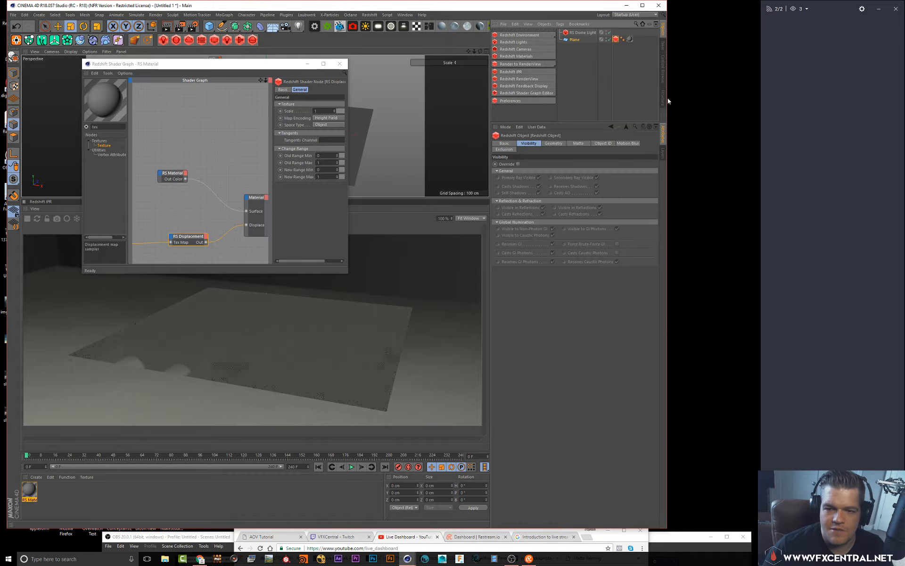
In the Redshift Object tag's Geometry settings, turn on Override and enable Displacement
{"action": "left_click_drag", "start_coordinate": [717, 115], "coordinate": [730, 114]}
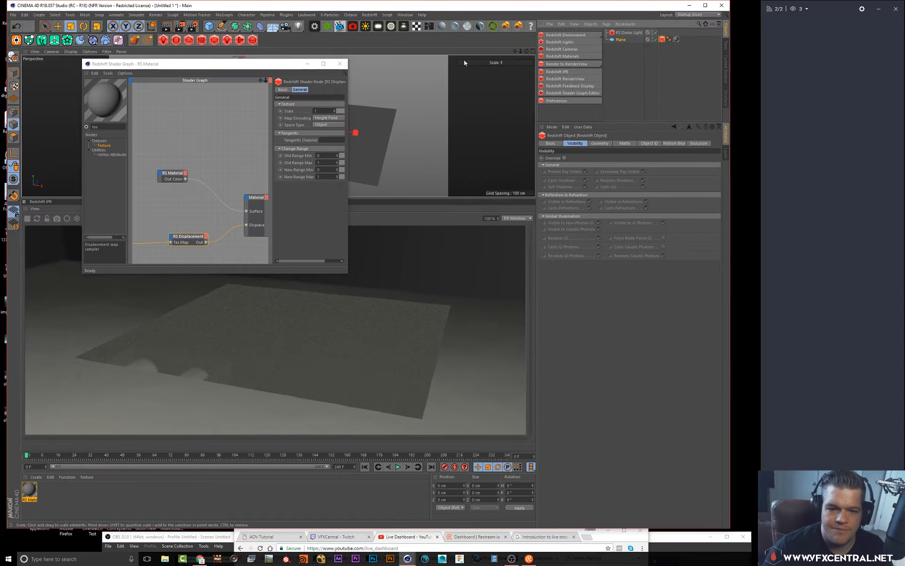
{"action": "left_click", "coordinate": [601, 144]}
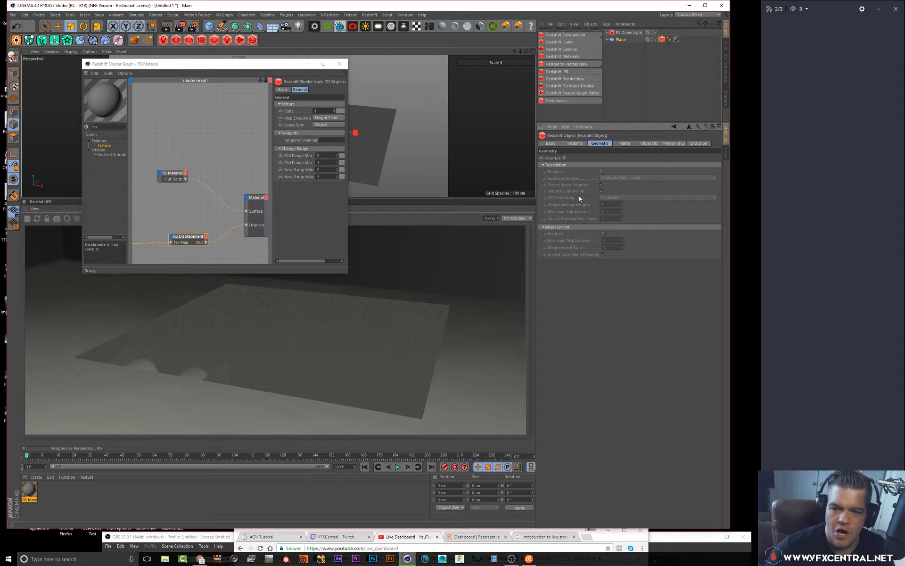
{"action": "left_click", "coordinate": [565, 158]}
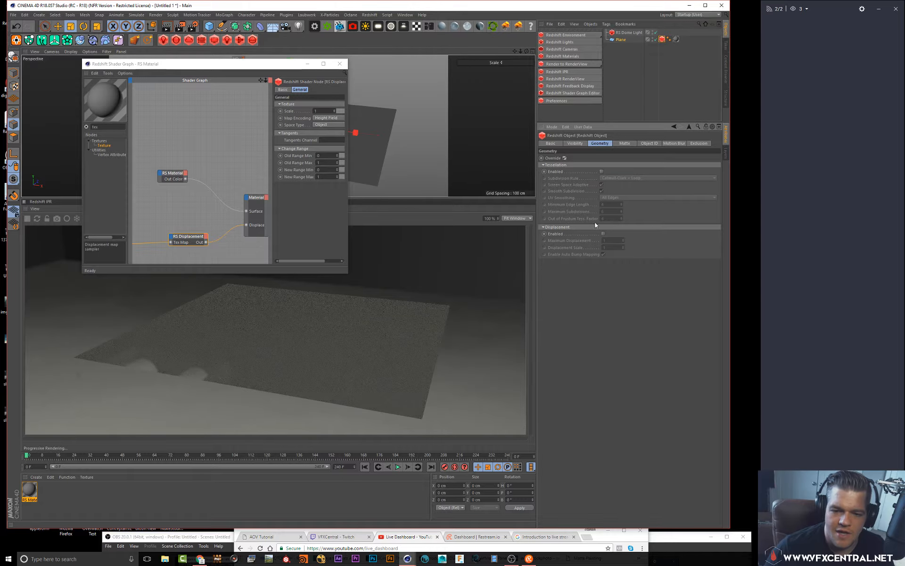
{"action": "left_click", "coordinate": [603, 233]}
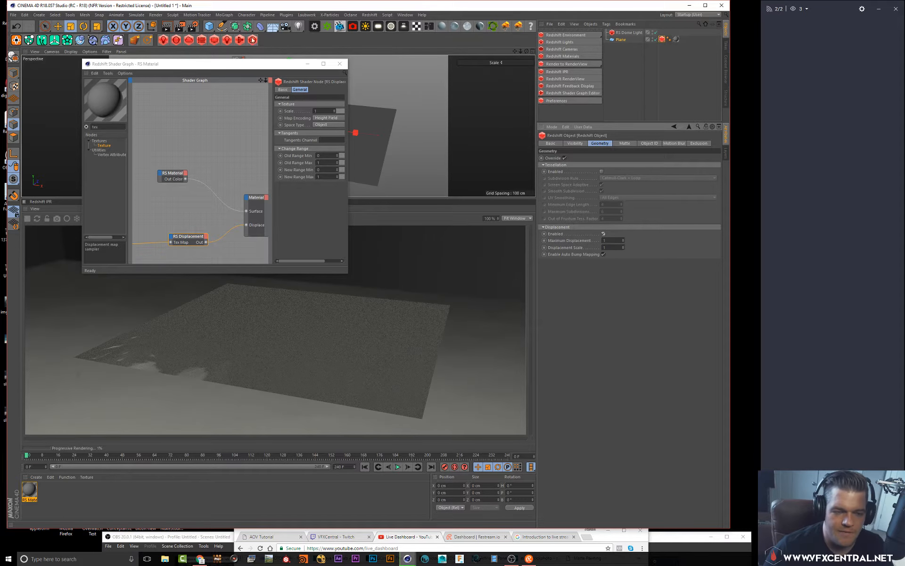
Set the tag's Displacement Scale to 10
{"action": "left_click_drag", "start_coordinate": [270, 70], "coordinate": [671, 260]}
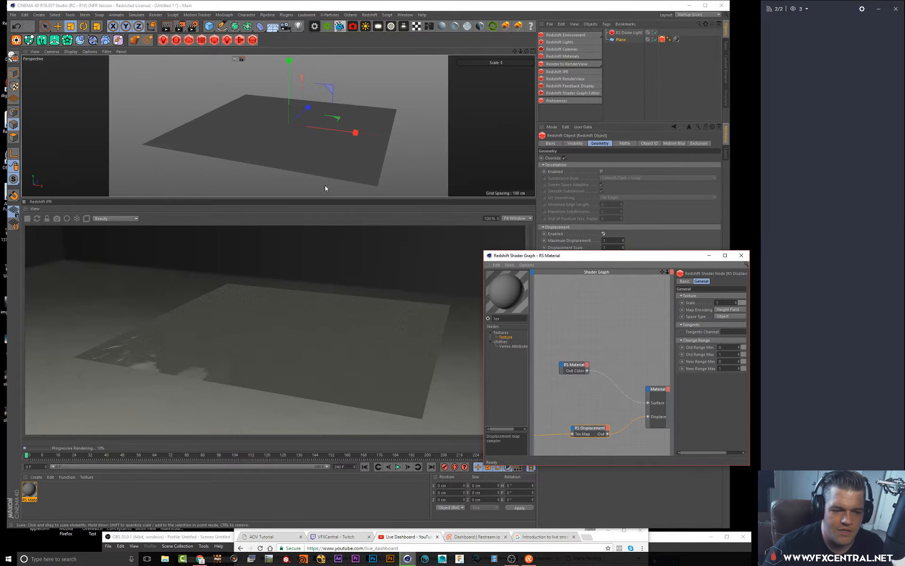
{"action": "left_click_drag", "start_coordinate": [296, 135], "coordinate": [276, 138], "text": "alt"}
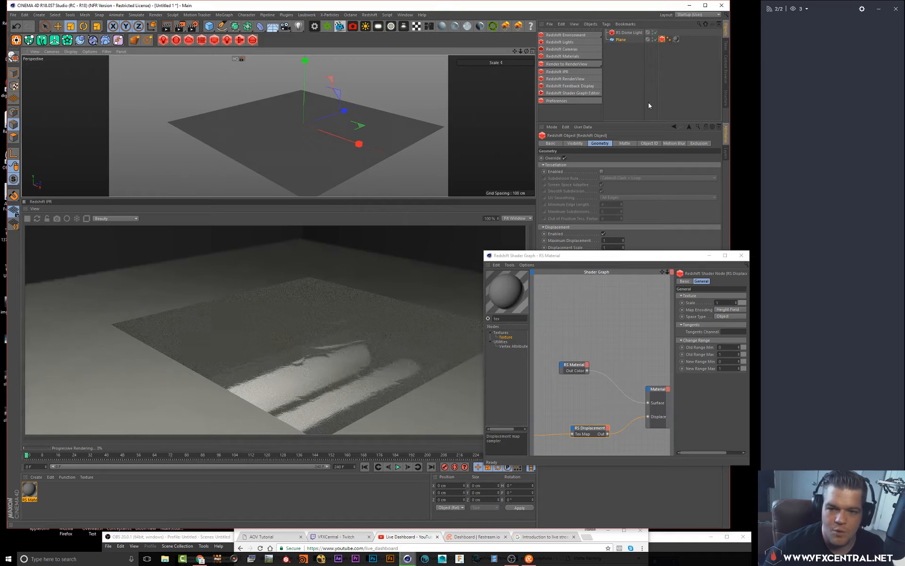
{"action": "left_click_drag", "start_coordinate": [607, 257], "coordinate": [526, 235]}
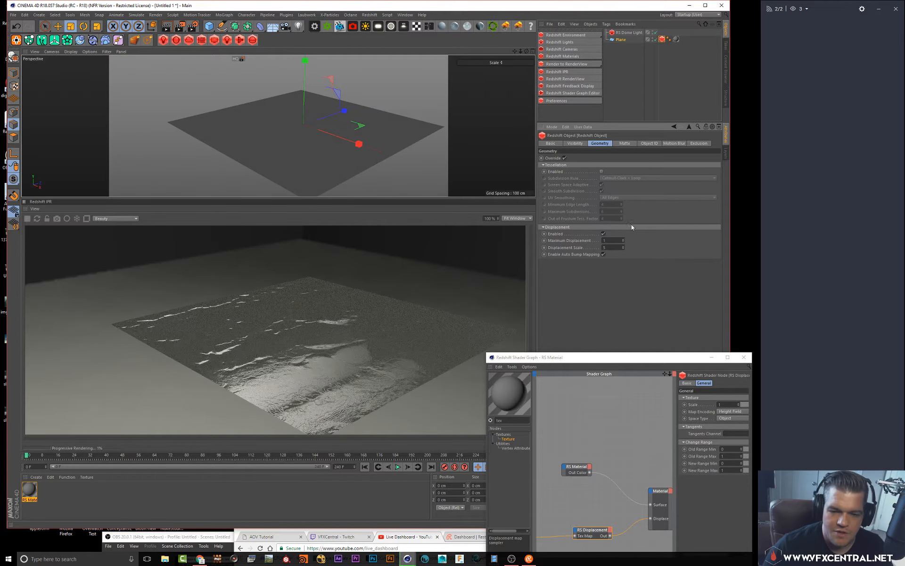
{"action": "type", "text": "10"}
{"action": "key", "text": "Return"}
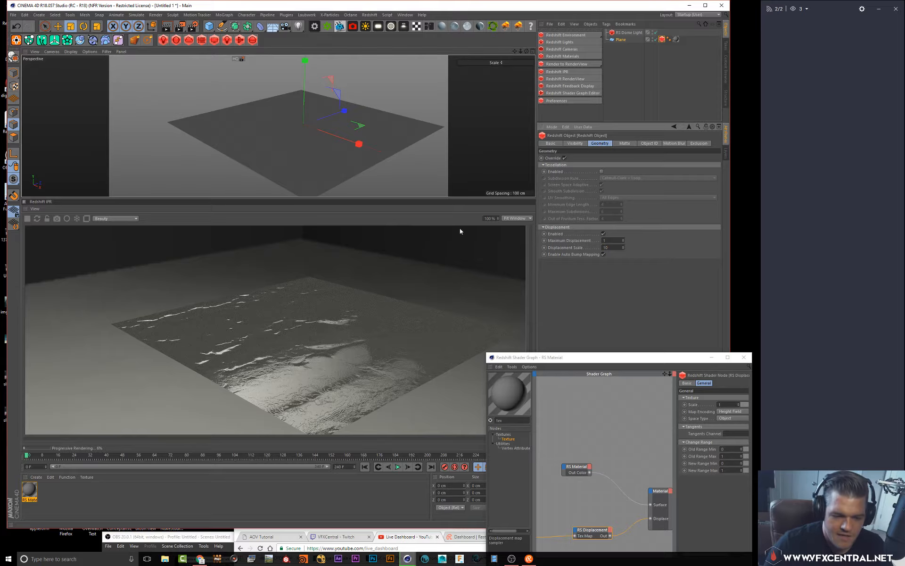
Set the tag's Maximum Displacement to 10
{"action": "left_click_drag", "start_coordinate": [329, 145], "coordinate": [335, 153], "text": "alt"}
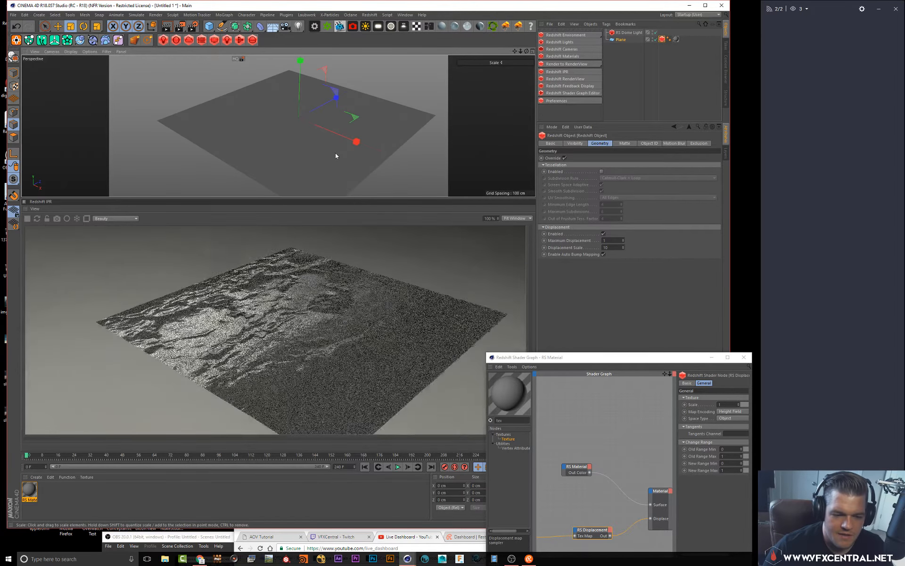
{"action": "left_click", "coordinate": [616, 240]}
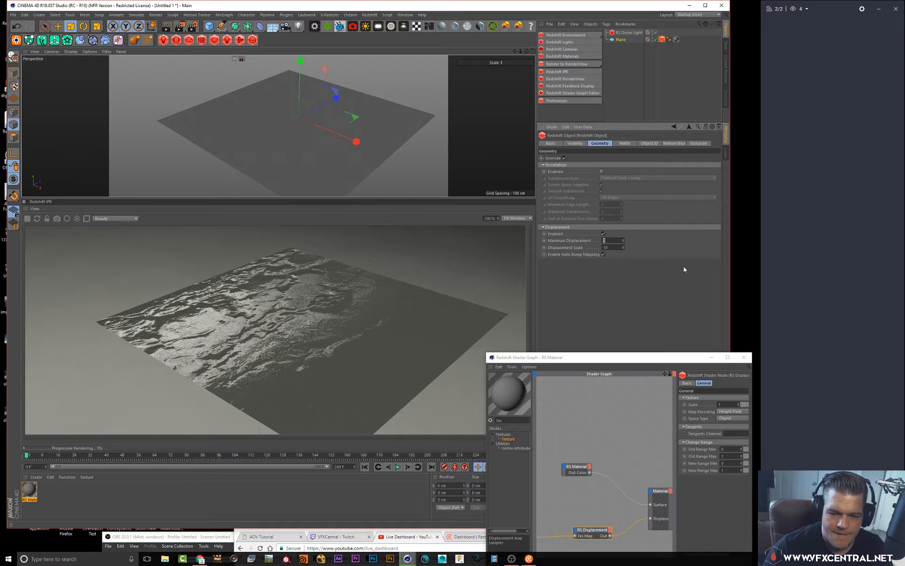
{"action": "key", "text": "Return"}
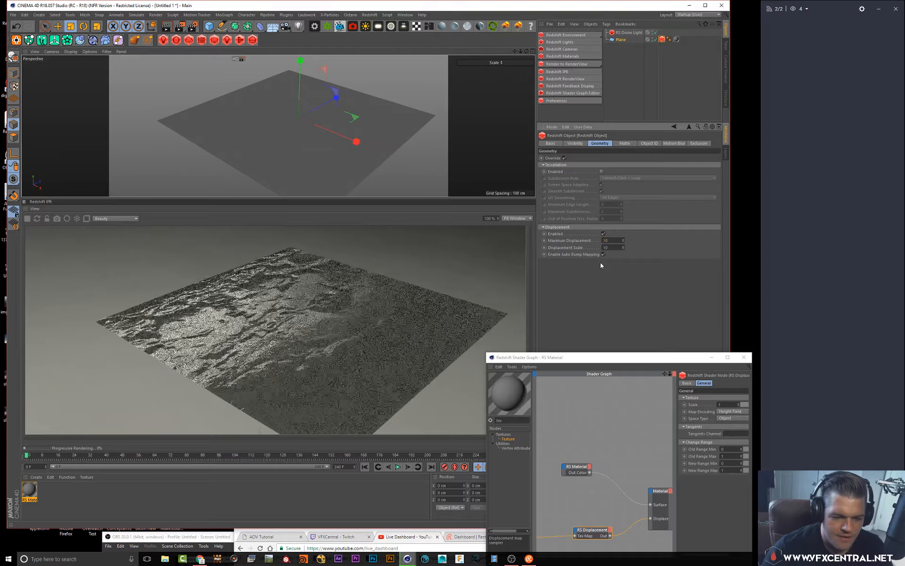
{"action": "left_click_drag", "start_coordinate": [421, 170], "coordinate": [256, 121], "text": "alt"}
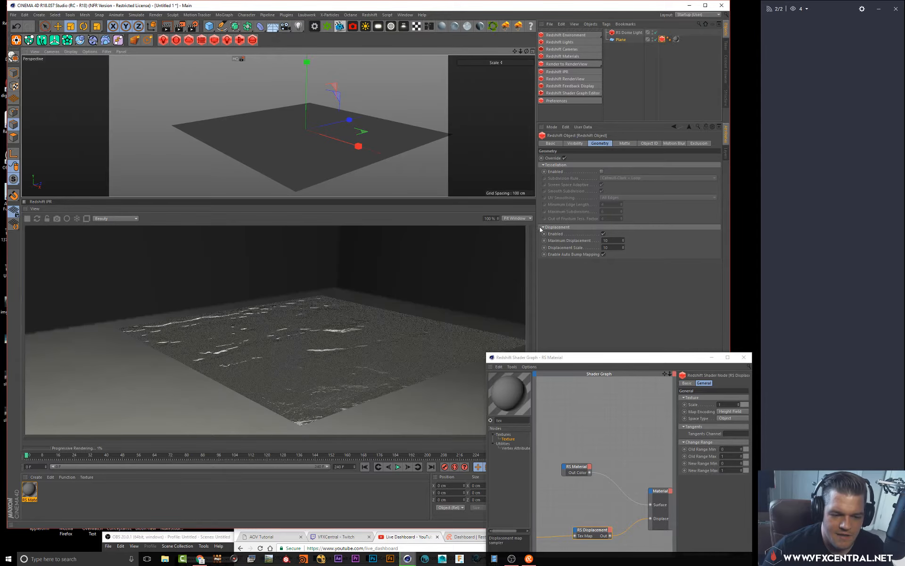
Set the tag's Maximum Displacement to 20
{"action": "left_click", "coordinate": [616, 239]}
{"action": "type", "text": "20"}
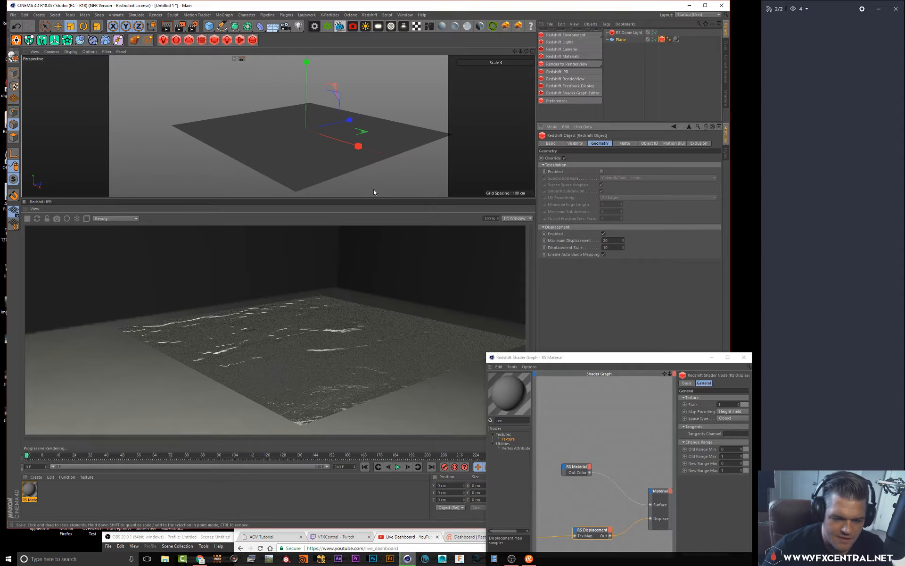
{"action": "key", "text": "Return"}
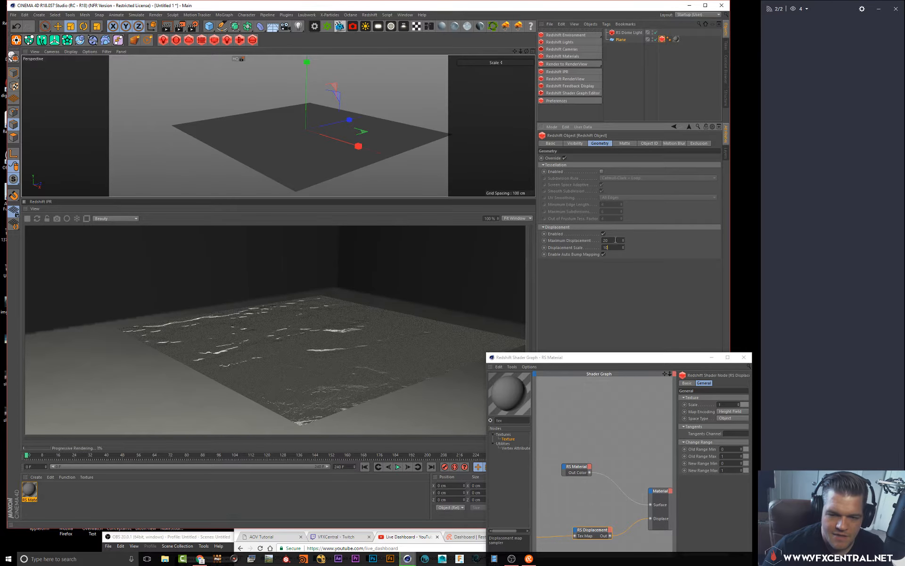
Set the Maximum Displacement to 10 and the Displacement Scale to 50
{"action": "type", "text": "10"}
{"action": "key", "text": "Tab"}
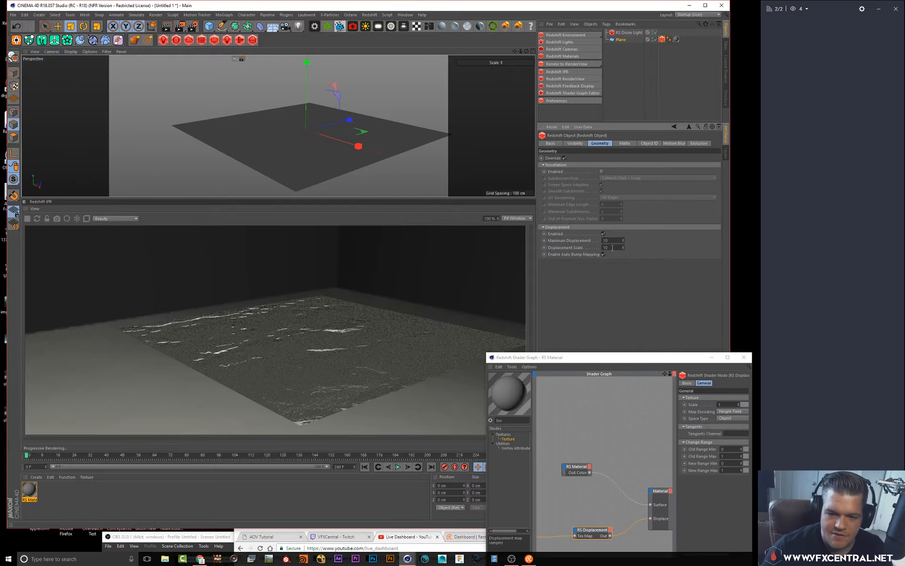
{"action": "type", "text": "50"}
{"action": "key", "text": "Return"}
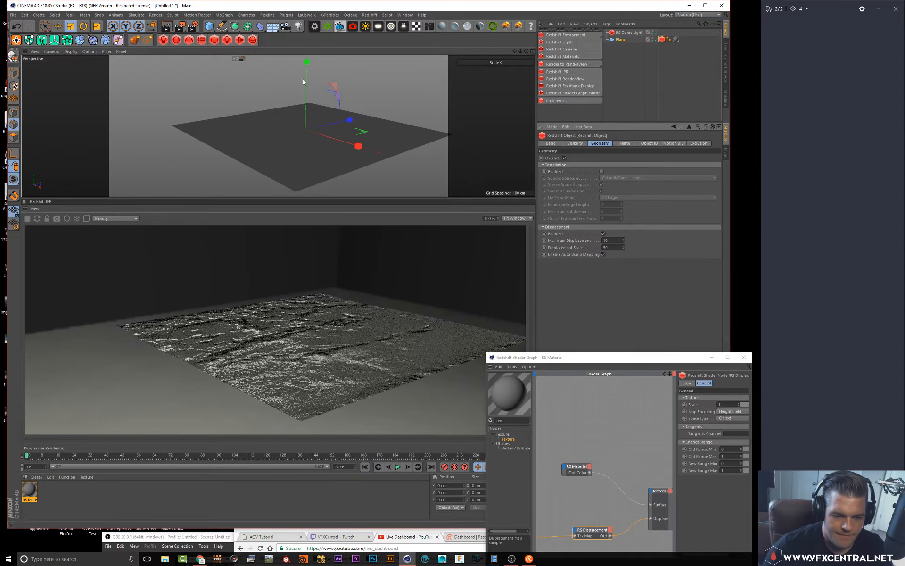
Enable tessellation on the tag with Screen Space Adaptive on and Smooth Subdivision turned off
{"action": "mouse_move", "coordinate": [250, 141]}
{"action": "left_mouse_down", "text": "alt"}
{"action": "mouse_move", "coordinate": [271, 156]}
{"action": "mouse_move", "coordinate": [261, 137]}
{"action": "left_mouse_up", "text": "alt"}
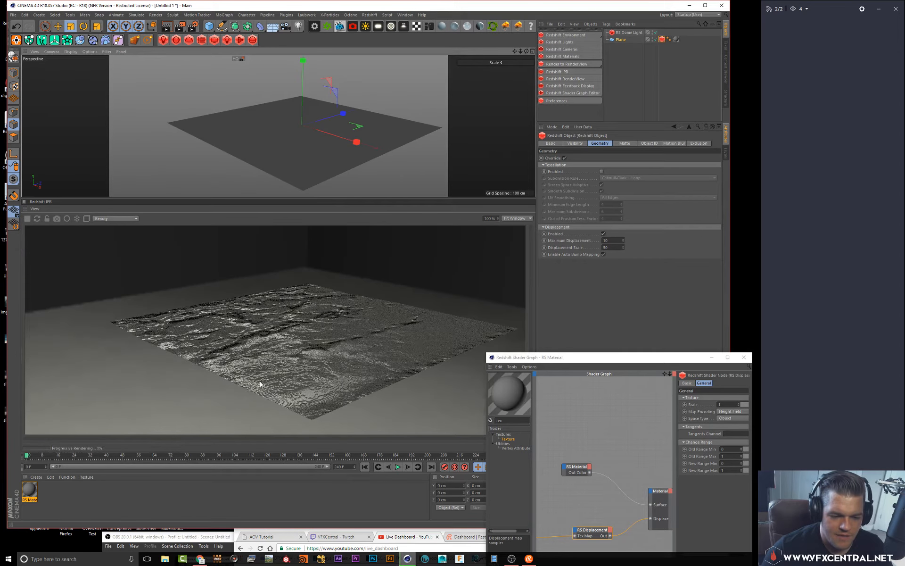
{"action": "left_click_drag", "start_coordinate": [571, 360], "coordinate": [522, 391]}
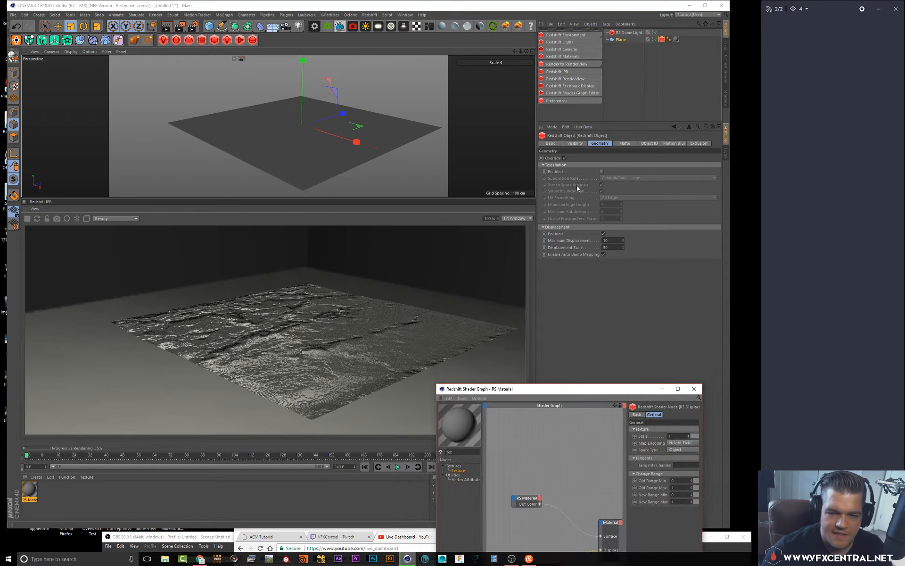
{"action": "left_click", "coordinate": [602, 172]}
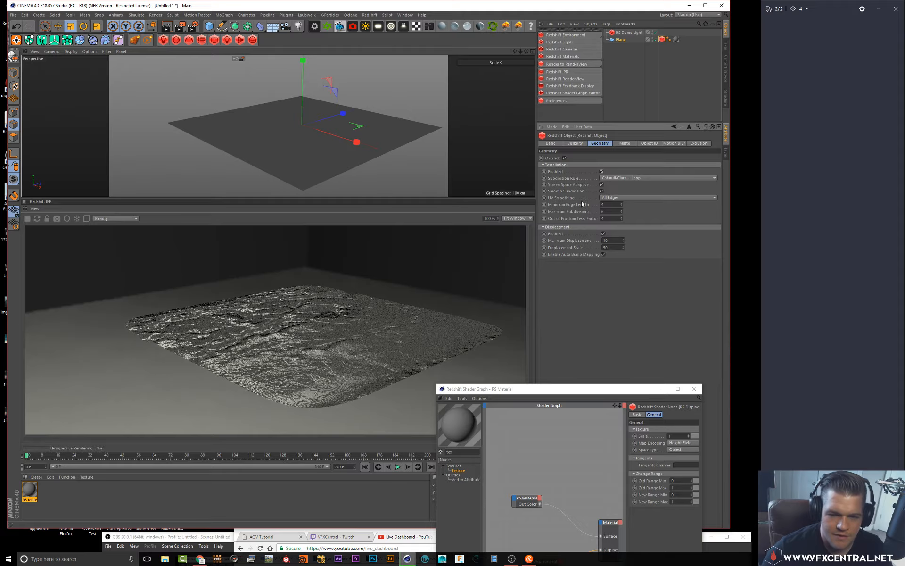
{"action": "left_click", "coordinate": [602, 185]}
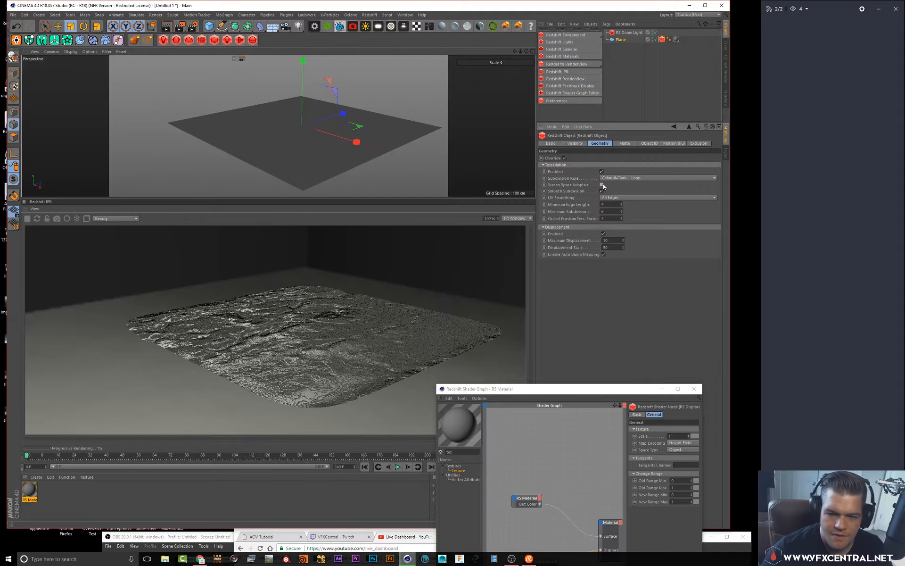
{"action": "left_click", "coordinate": [602, 191]}
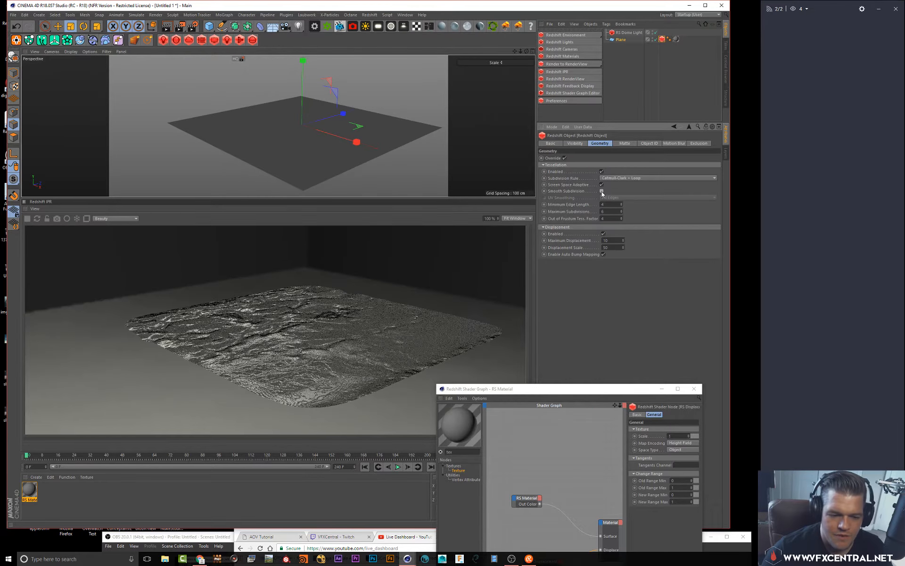
Set the tag's Maximum Displacement to 1
{"action": "left_click_drag", "start_coordinate": [307, 138], "coordinate": [313, 139], "text": "alt"}
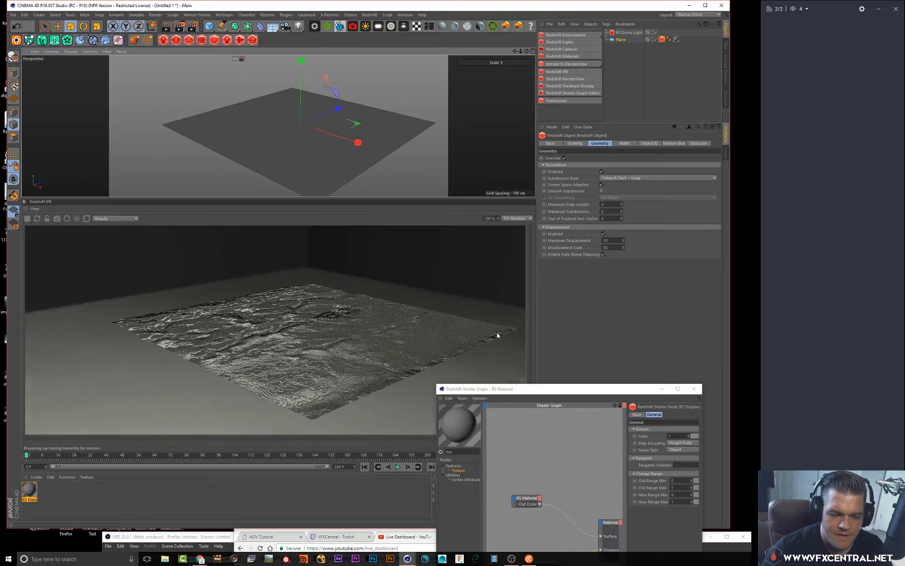
{"action": "left_click_drag", "start_coordinate": [249, 136], "coordinate": [252, 135], "text": "alt"}
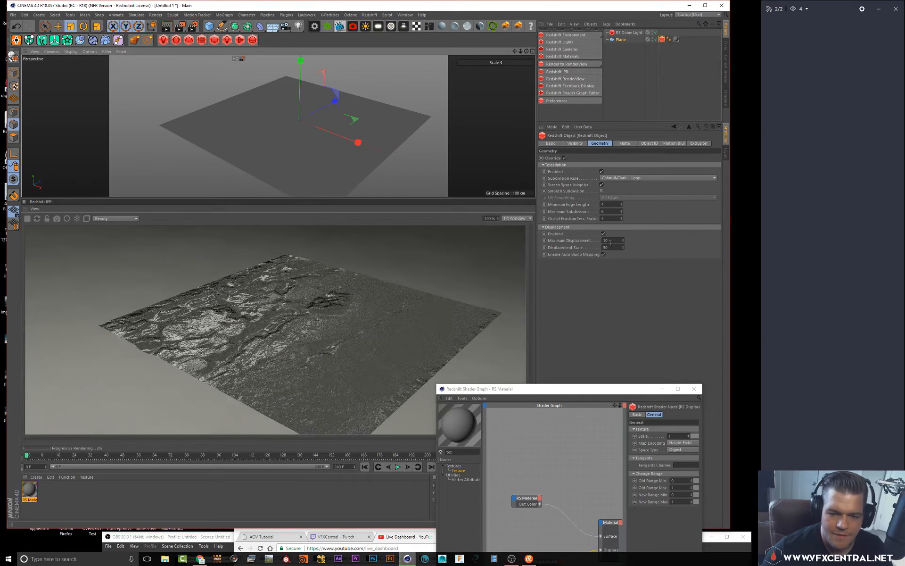
{"action": "left_click_drag", "start_coordinate": [614, 241], "coordinate": [519, 222]}
{"action": "key", "text": "Return"}
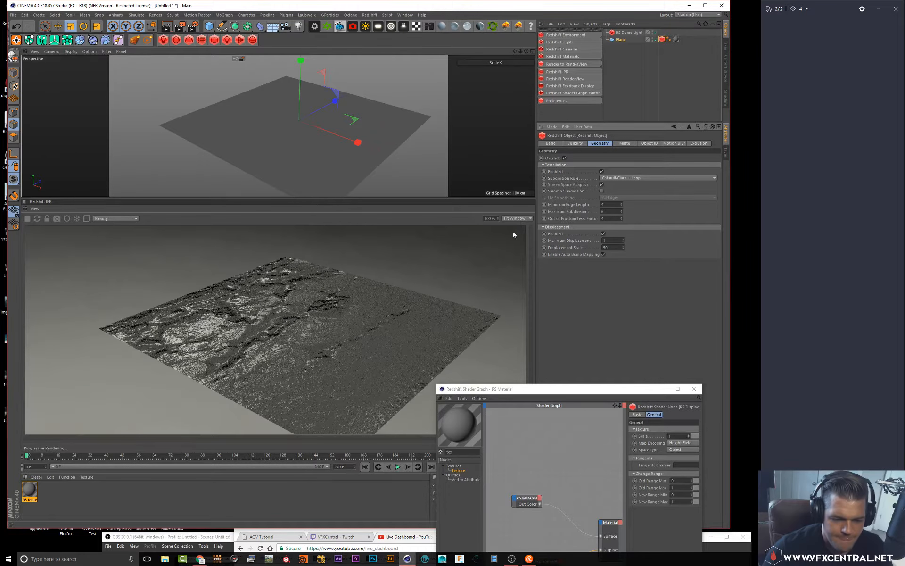
Raise the RS Displacement node's Scale with its slider to about 1.85 and open the Map Encoding options
{"action": "left_click_drag", "start_coordinate": [234, 141], "coordinate": [269, 149], "text": "alt"}
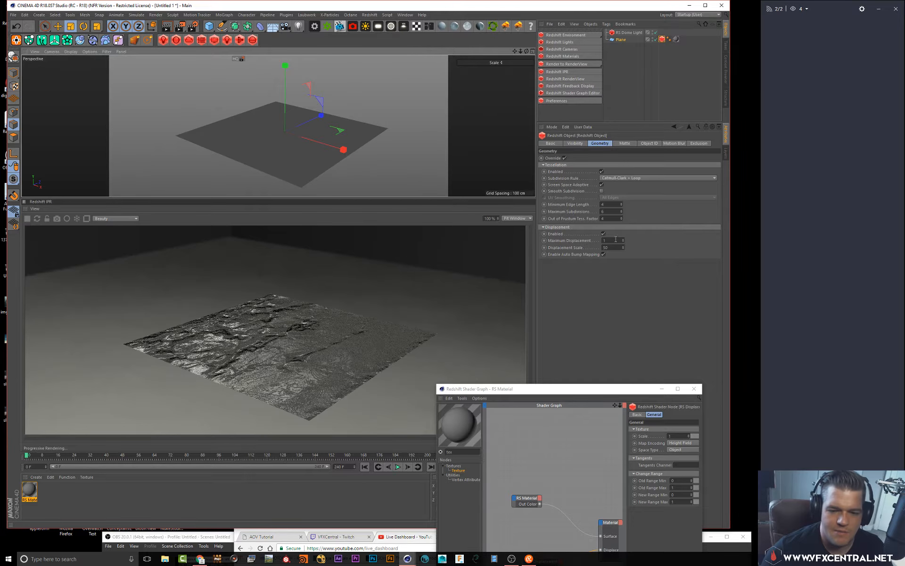
{"action": "left_click_drag", "start_coordinate": [617, 396], "coordinate": [516, 349]}
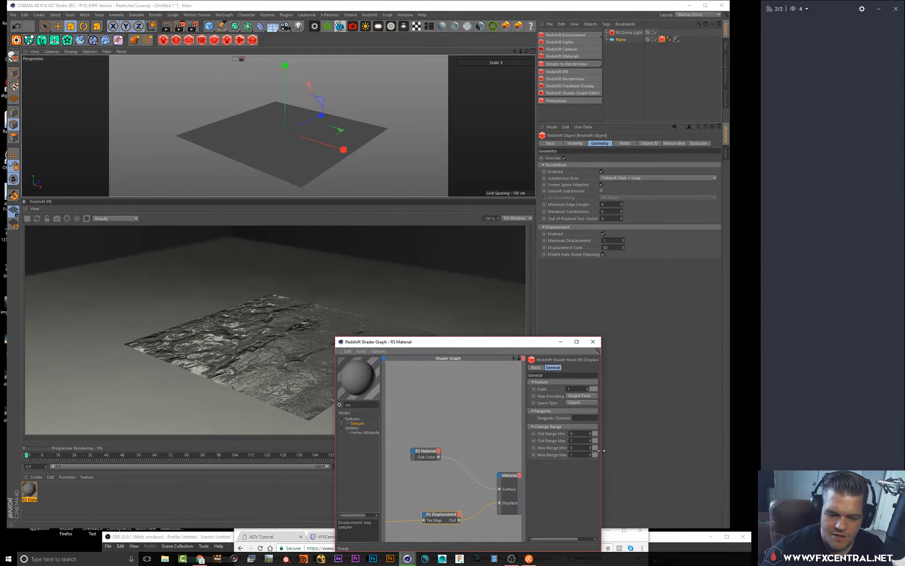
{"action": "left_click_drag", "start_coordinate": [602, 451], "coordinate": [690, 420]}
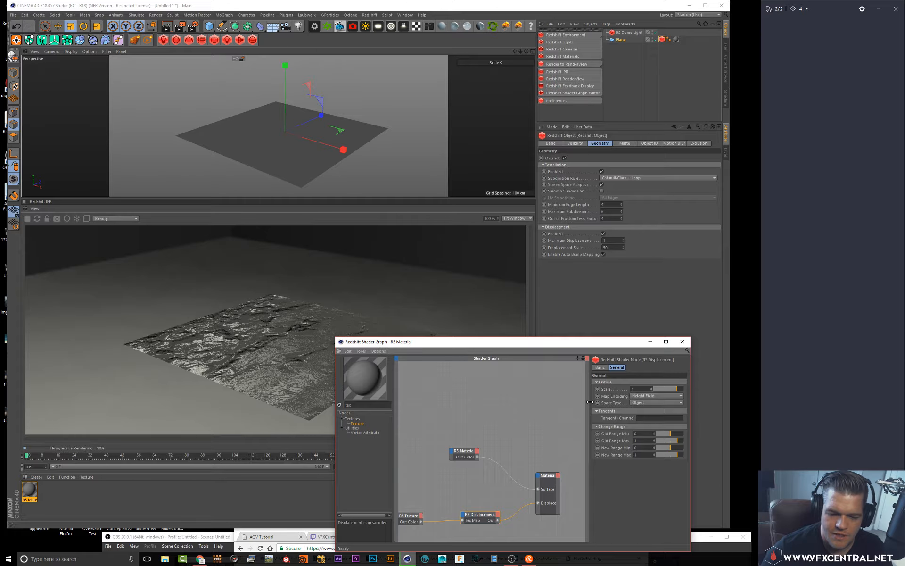
{"action": "left_click_drag", "start_coordinate": [590, 402], "coordinate": [520, 402]}
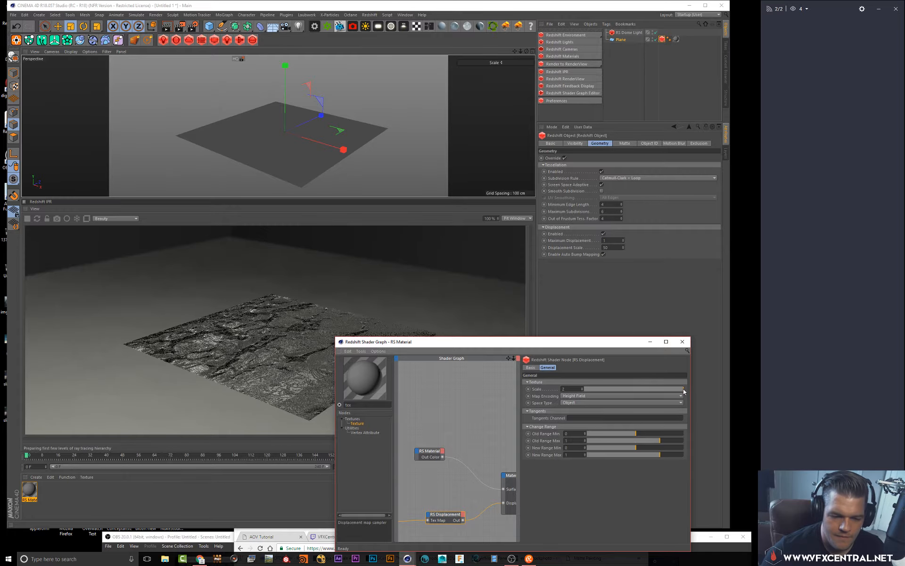
{"action": "left_click_drag", "start_coordinate": [647, 388], "coordinate": [676, 388]}
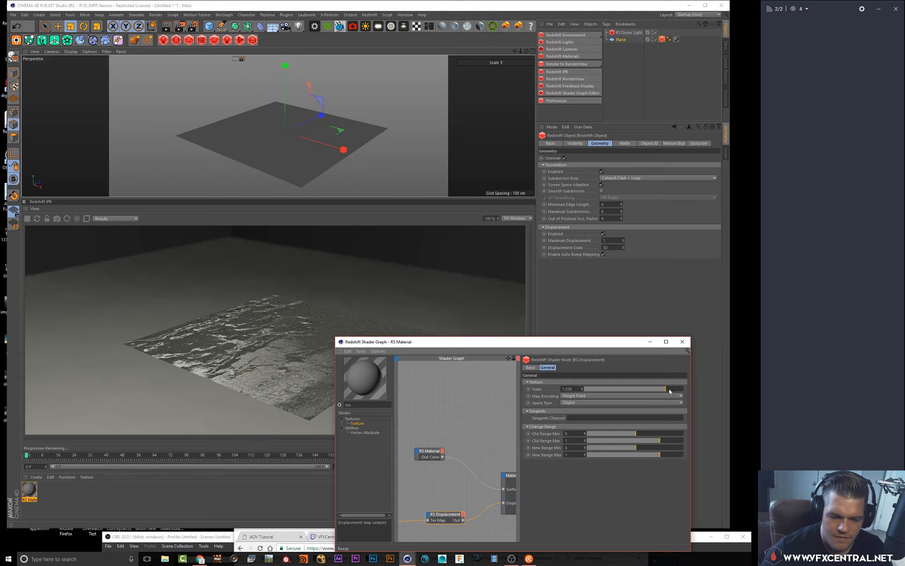
{"action": "left_click", "coordinate": [623, 398]}
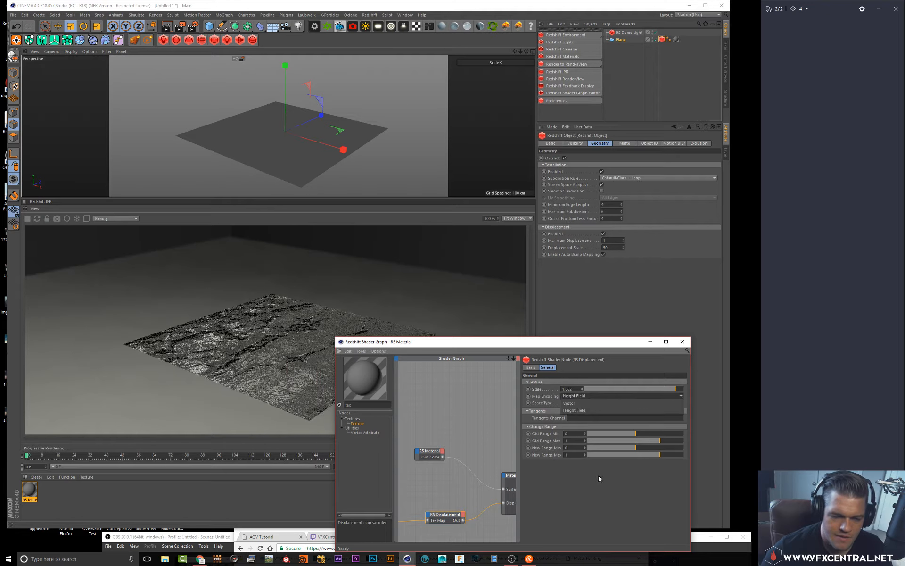
{"action": "left_click", "coordinate": [601, 497]}
Set the RS Displacement node's Scale to 10
{"action": "left_click_drag", "start_coordinate": [511, 343], "coordinate": [383, 356]}
{"action": "left_click_drag", "start_coordinate": [286, 126], "coordinate": [280, 117], "text": "alt"}
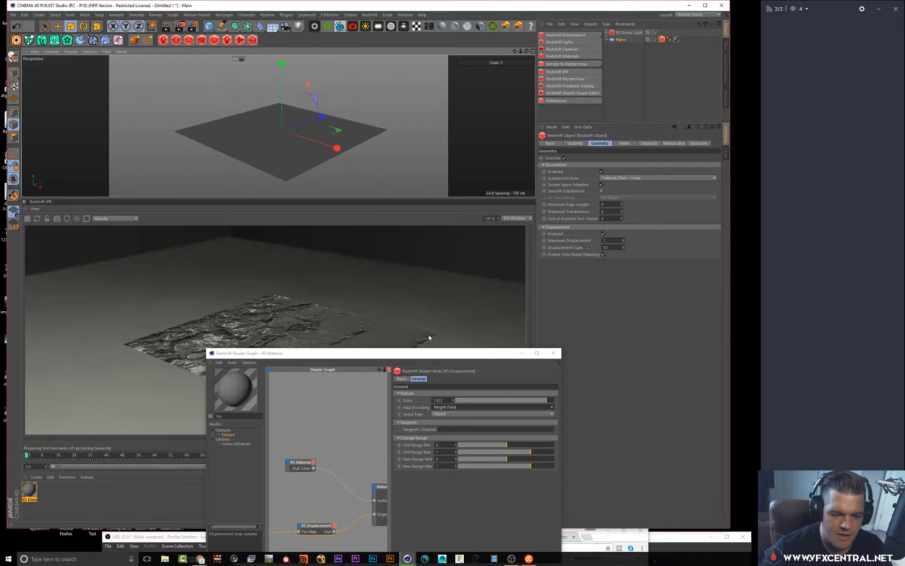
{"action": "double_click", "coordinate": [440, 400]}
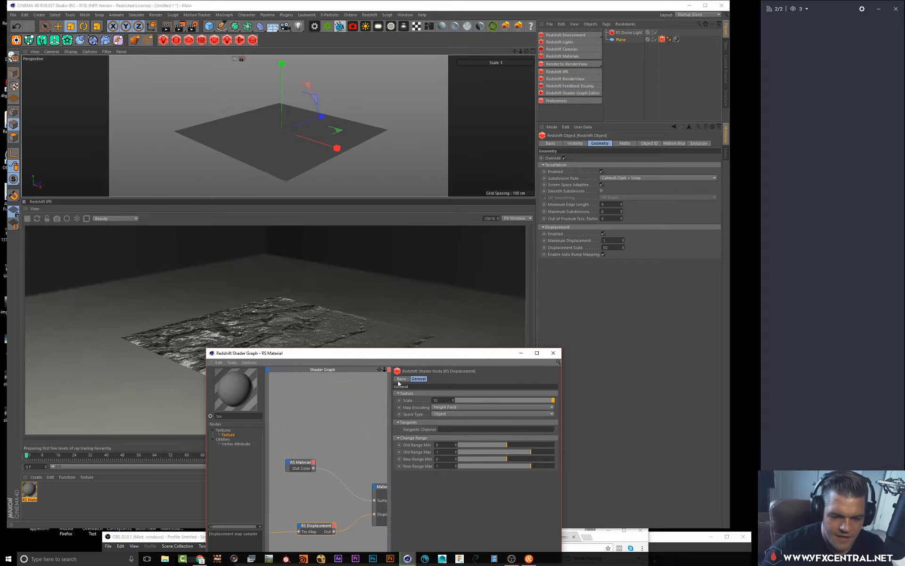
{"action": "left_click_drag", "start_coordinate": [335, 349], "coordinate": [354, 385]}
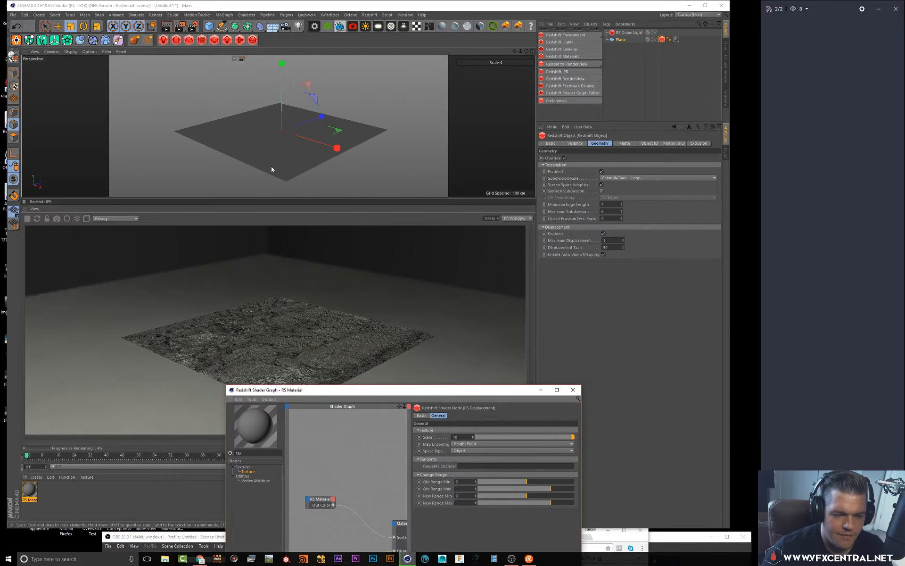
Orbit the viewport to inspect the displaced floor in the IPR render from several angles
{"action": "mouse_move", "coordinate": [271, 166]}
{"action": "left_mouse_down", "text": "alt"}
{"action": "mouse_move", "coordinate": [212, 126]}
{"action": "mouse_move", "coordinate": [283, 117]}
{"action": "mouse_move", "coordinate": [277, 134]}
{"action": "mouse_move", "coordinate": [244, 125]}
{"action": "left_mouse_up", "text": "alt"}
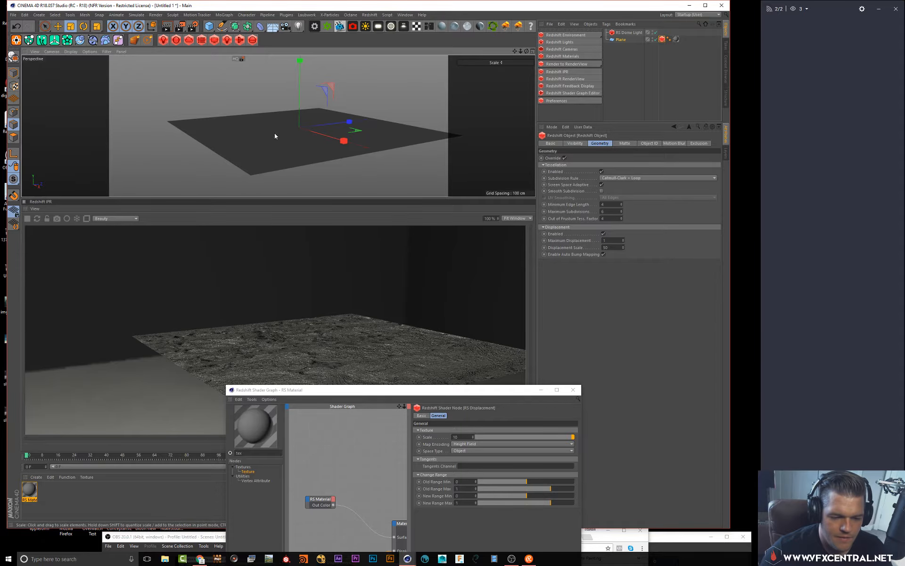
{"action": "left_click_drag", "start_coordinate": [283, 146], "coordinate": [311, 161], "text": "alt"}
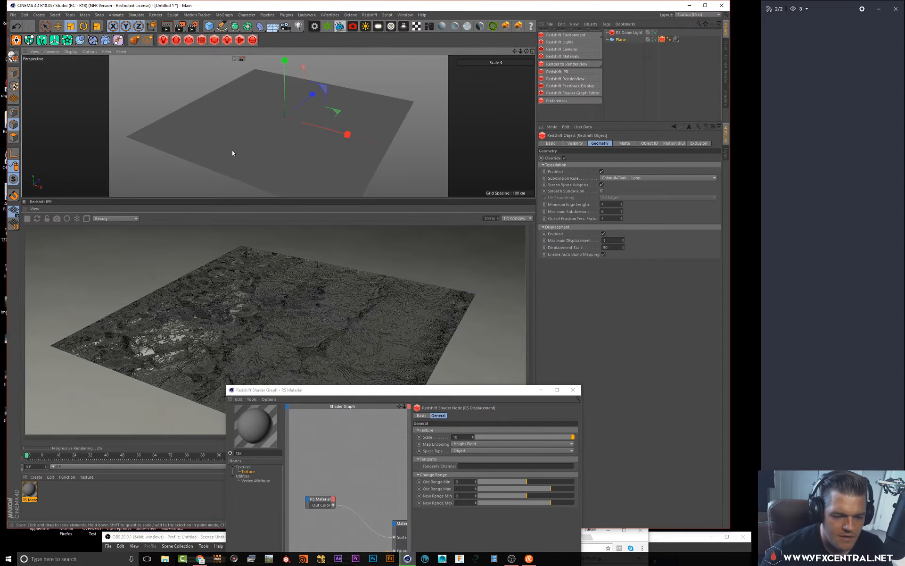
{"action": "left_click_drag", "start_coordinate": [612, 248], "coordinate": [405, 179]}
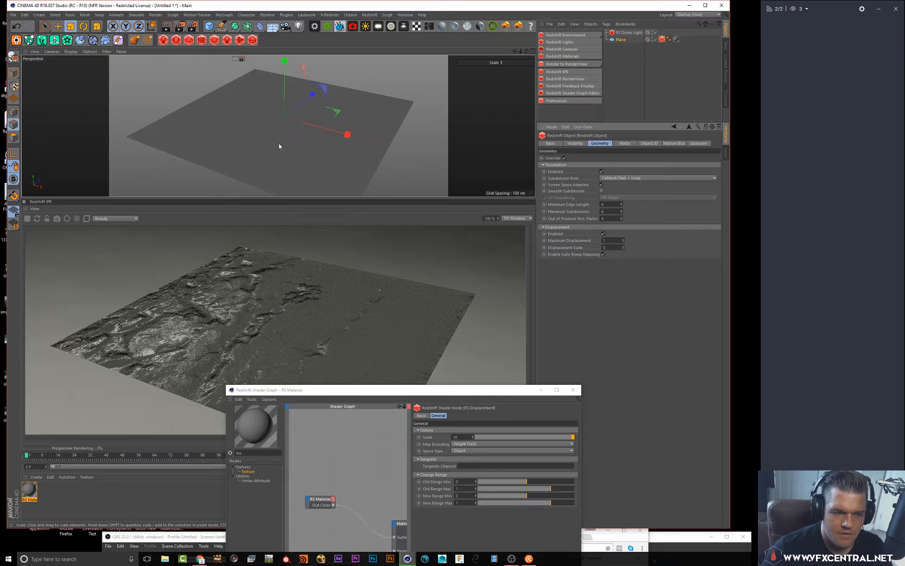
{"action": "left_click_drag", "start_coordinate": [301, 151], "coordinate": [264, 115], "text": "alt"}
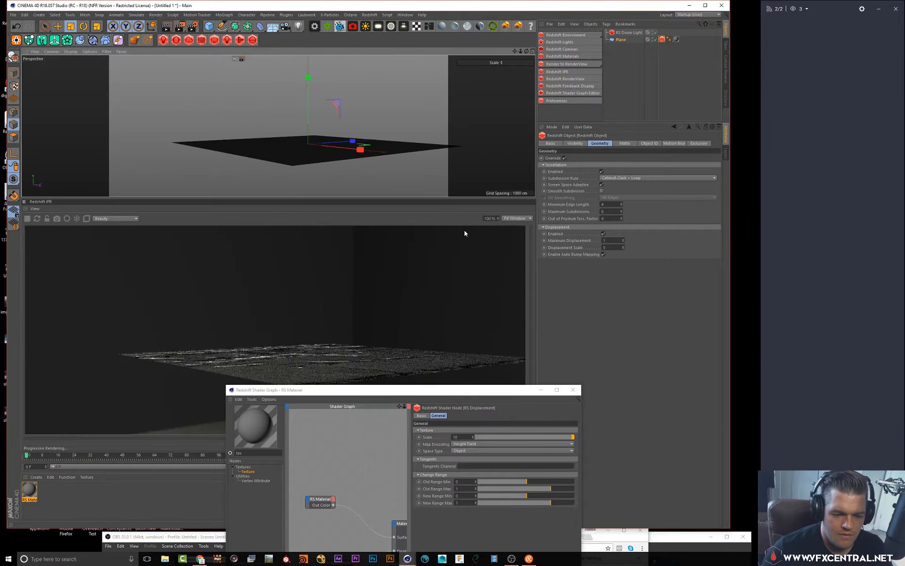
{"action": "left_click_drag", "start_coordinate": [269, 150], "coordinate": [348, 192], "text": "alt"}
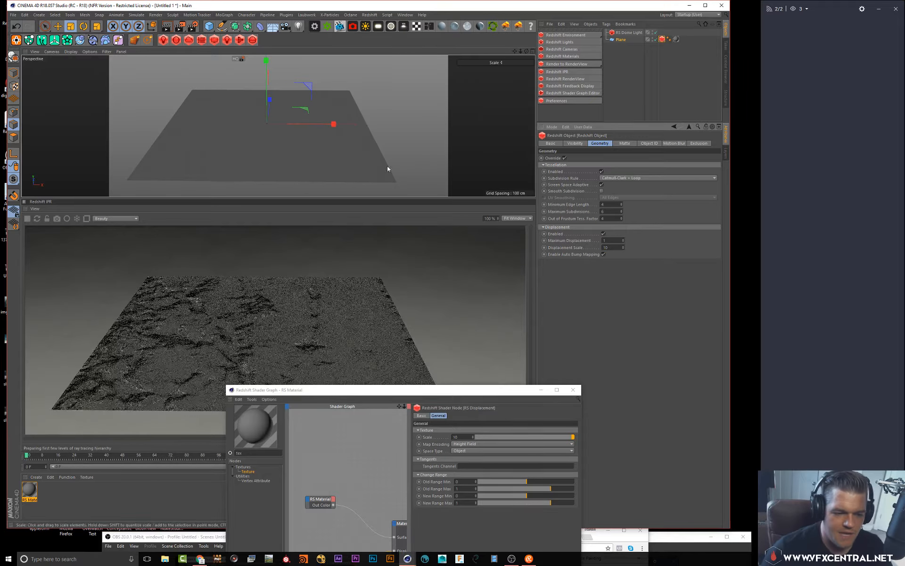
{"action": "left_click_drag", "start_coordinate": [193, 100], "coordinate": [290, 132], "text": "alt"}
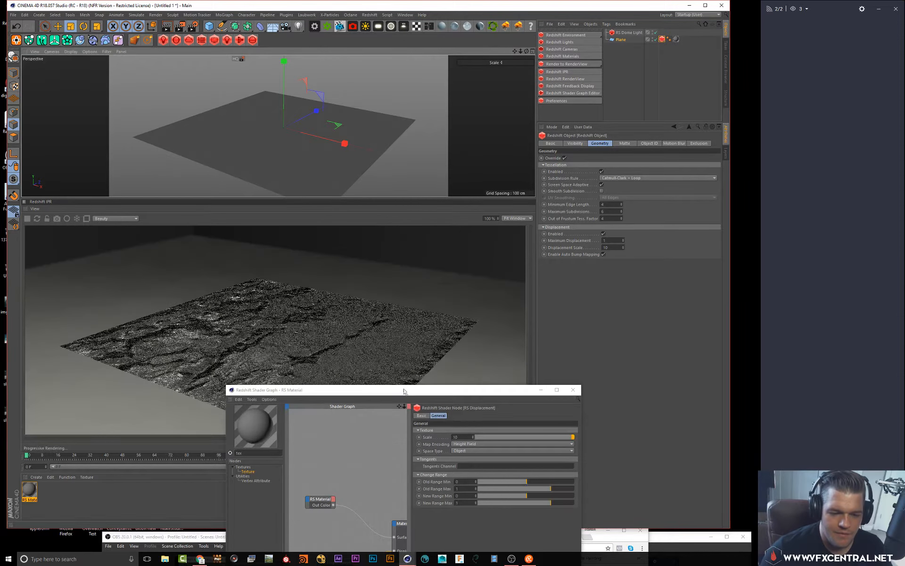
Search the node list for "norm", add an RS Normal Map node and connect its output to the RS Material
{"action": "left_click_drag", "start_coordinate": [405, 390], "coordinate": [536, 147]}
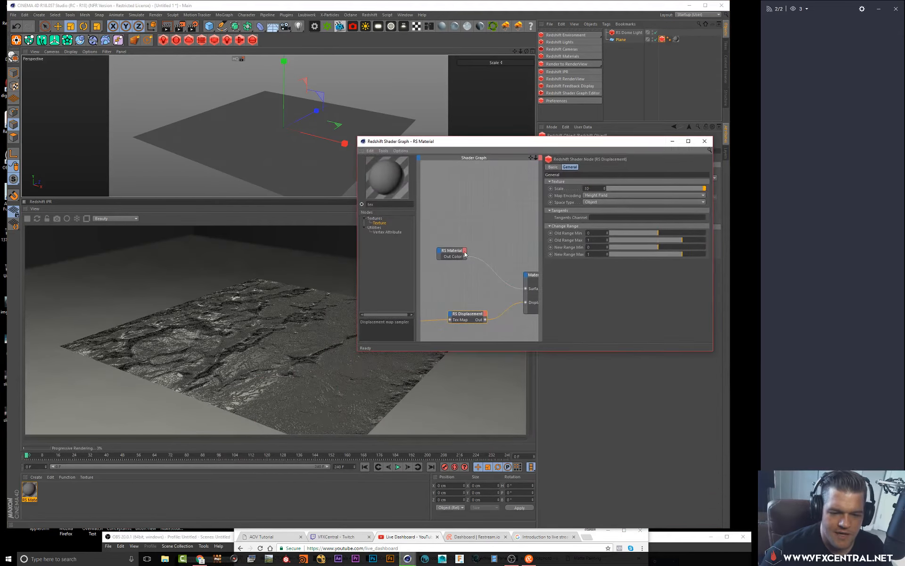
{"action": "left_click_drag", "start_coordinate": [355, 194], "coordinate": [292, 197]}
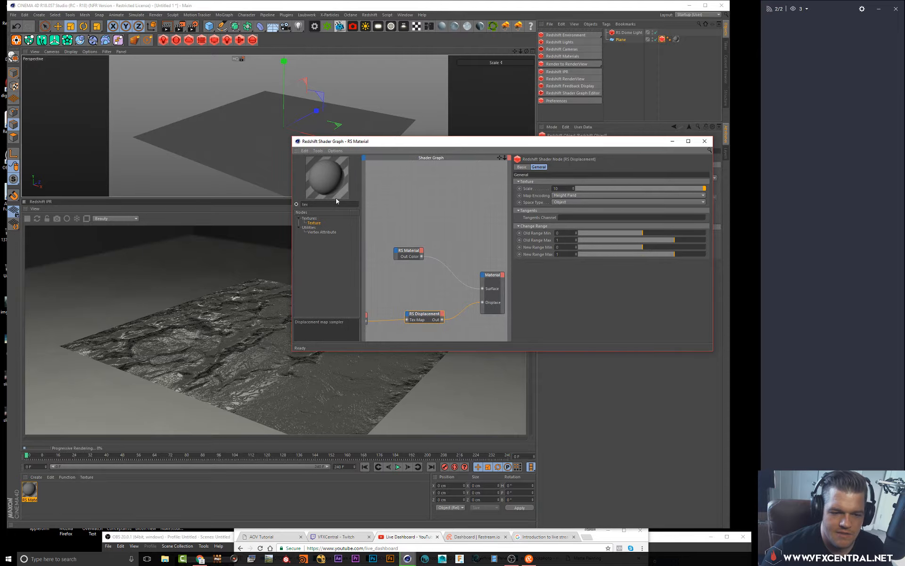
{"action": "left_click_drag", "start_coordinate": [504, 158], "coordinate": [556, 153]}
{"action": "middle_click_drag", "start_coordinate": [445, 269], "coordinate": [430, 257], "text": "alt"}
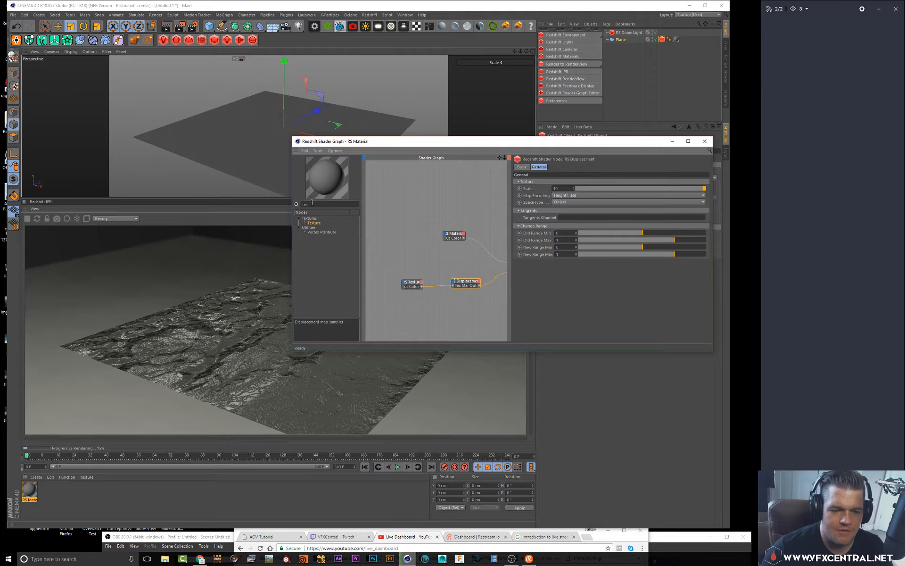
{"action": "left_click_drag", "start_coordinate": [312, 203], "coordinate": [253, 179]}
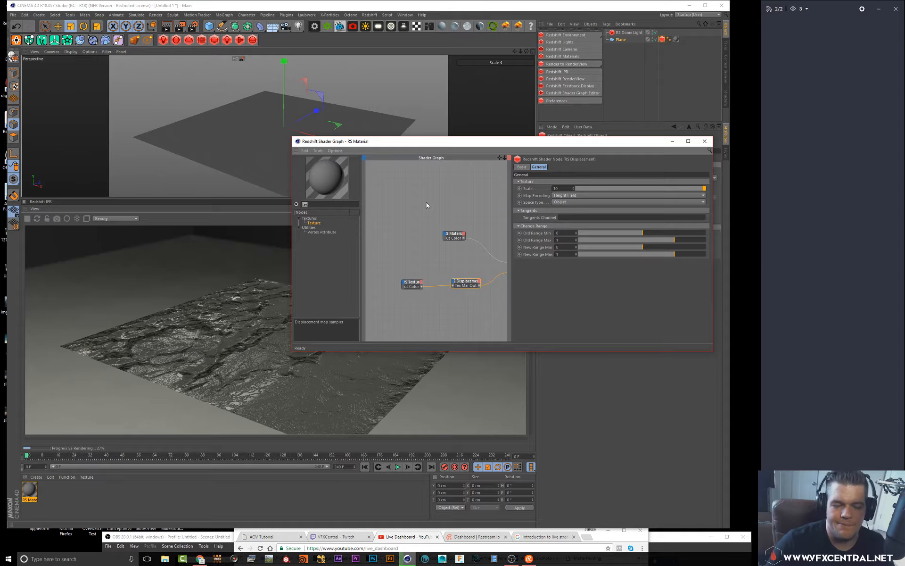
{"action": "type", "text": "norm"}
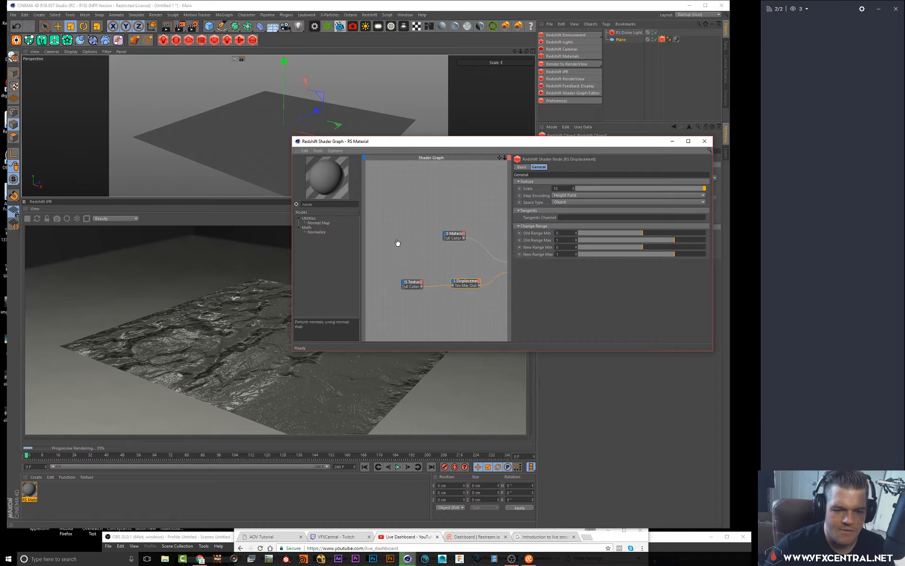
{"action": "left_click_drag", "start_coordinate": [397, 242], "coordinate": [445, 235]}
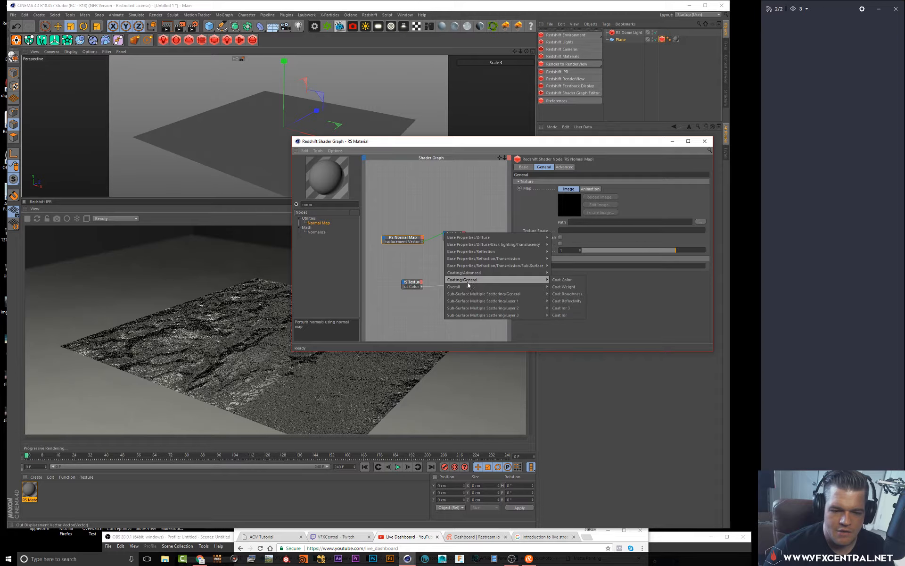
{"action": "mouse_move", "coordinate": [463, 286]}
{"action": "left_click", "coordinate": [566, 308]}
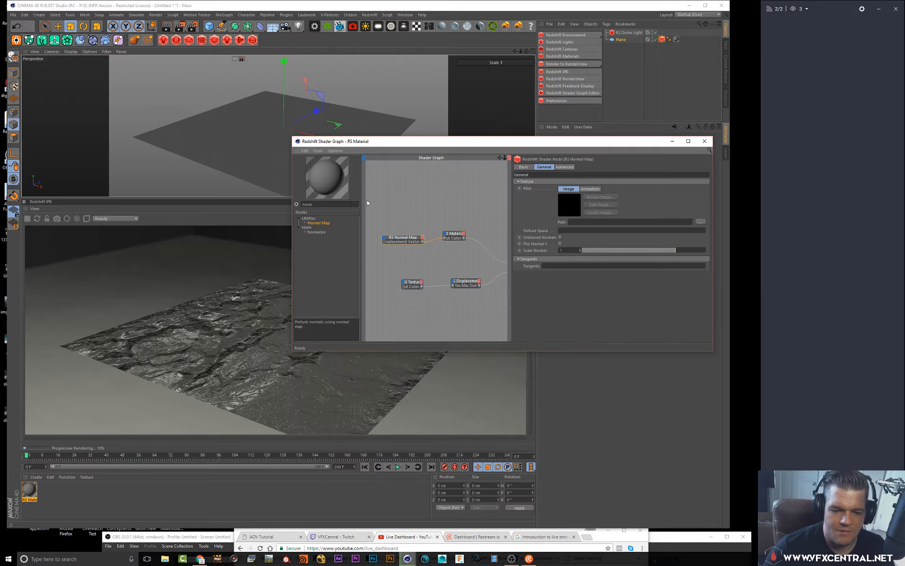
{"action": "left_click_drag", "start_coordinate": [403, 242], "coordinate": [403, 247]}
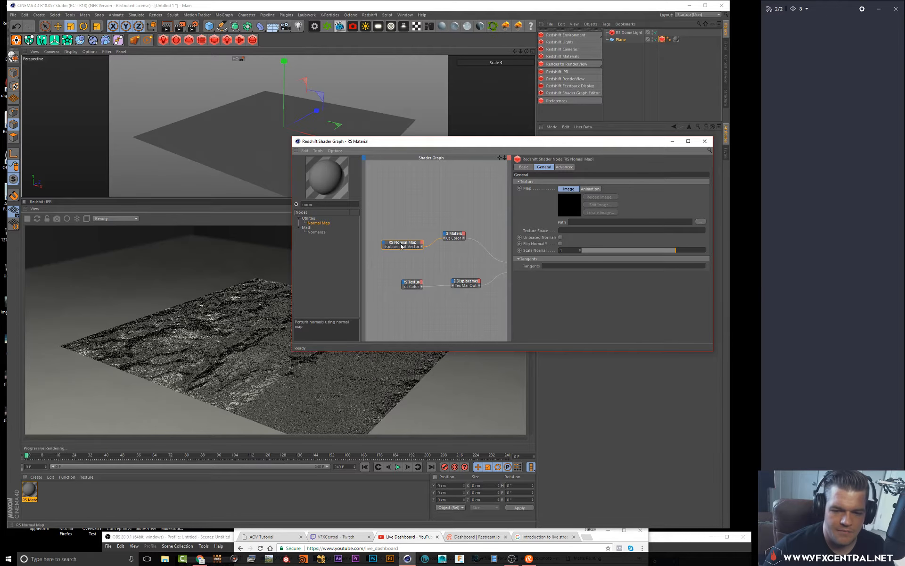
Load the Concrete_-_Cracked_Normal image into the RS Normal Map node's map
{"action": "left_click", "coordinate": [701, 223]}
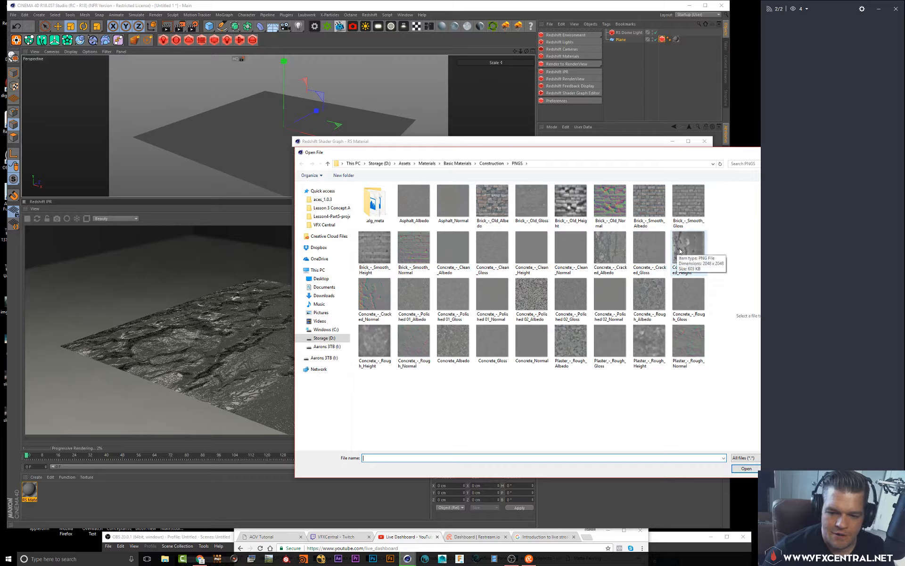
{"action": "left_click", "coordinate": [375, 295]}
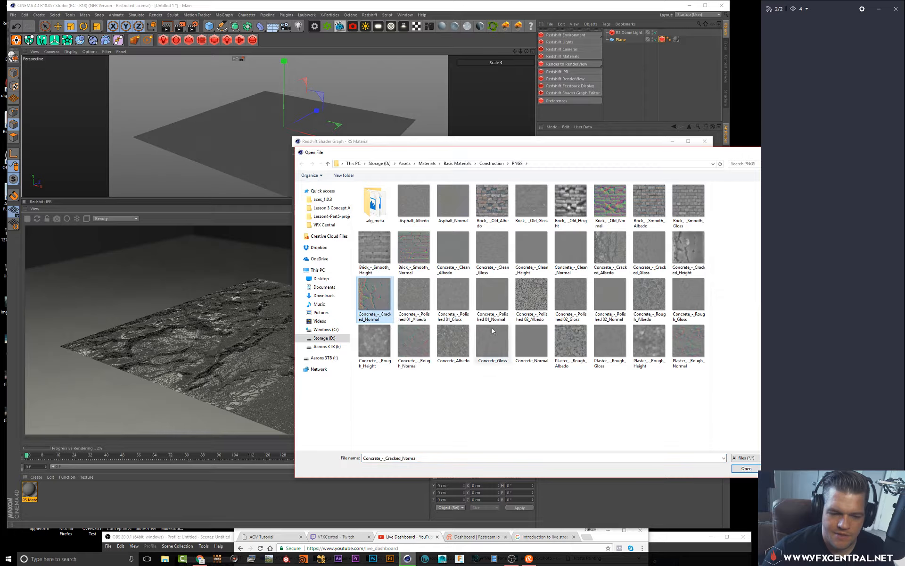
{"action": "left_click", "coordinate": [746, 469]}
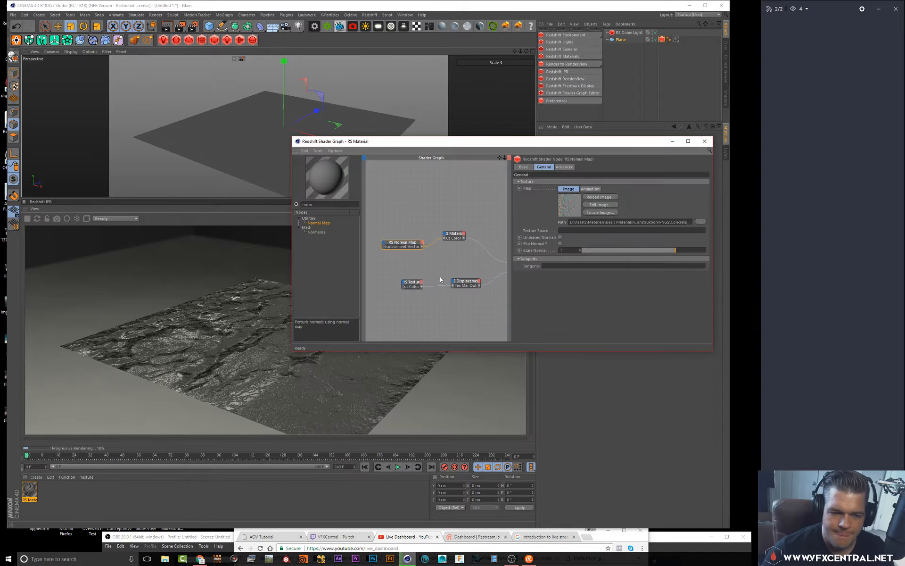
Add a Redshift Area Light and rotate it to angle down toward the floor
{"action": "left_click_drag", "start_coordinate": [388, 142], "coordinate": [516, 225]}
{"action": "left_click_drag", "start_coordinate": [339, 137], "coordinate": [358, 134], "text": "alt"}
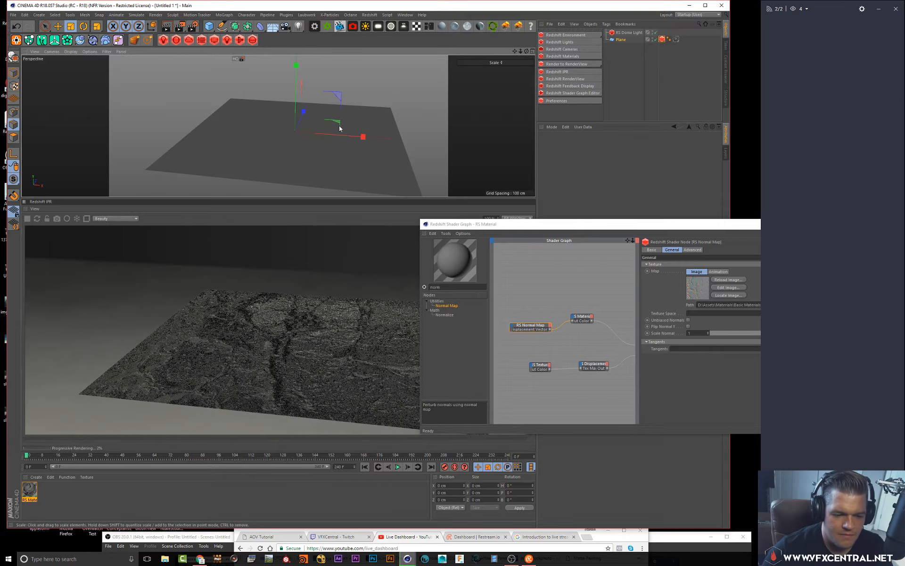
{"action": "left_click_drag", "start_coordinate": [346, 121], "coordinate": [350, 115], "text": "alt"}
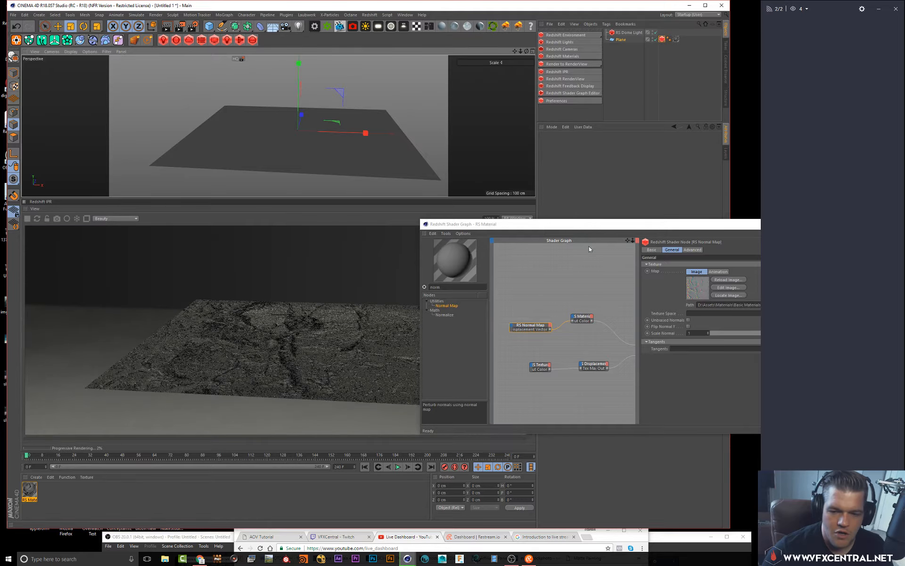
{"action": "left_click_drag", "start_coordinate": [587, 227], "coordinate": [545, 259]}
{"action": "left_click", "coordinate": [564, 42]}
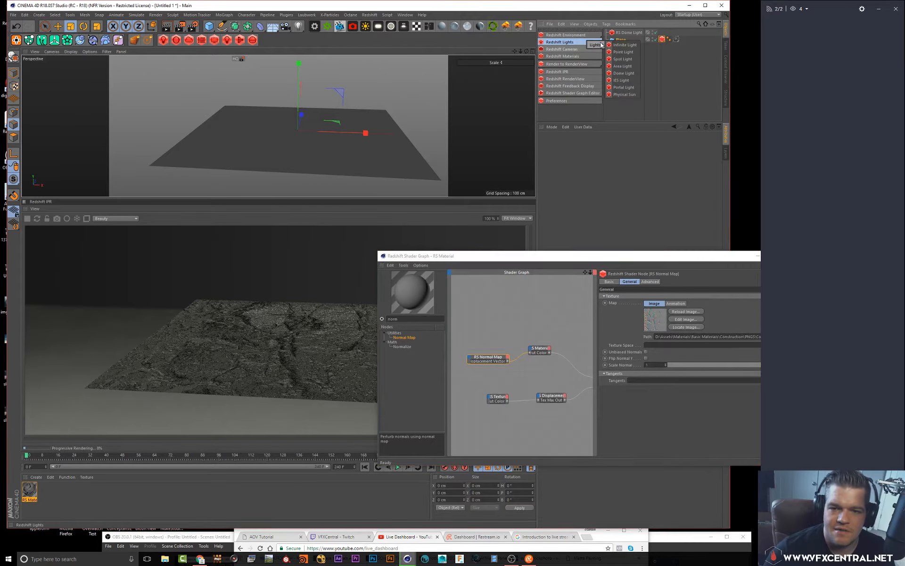
{"action": "left_click", "coordinate": [627, 66]}
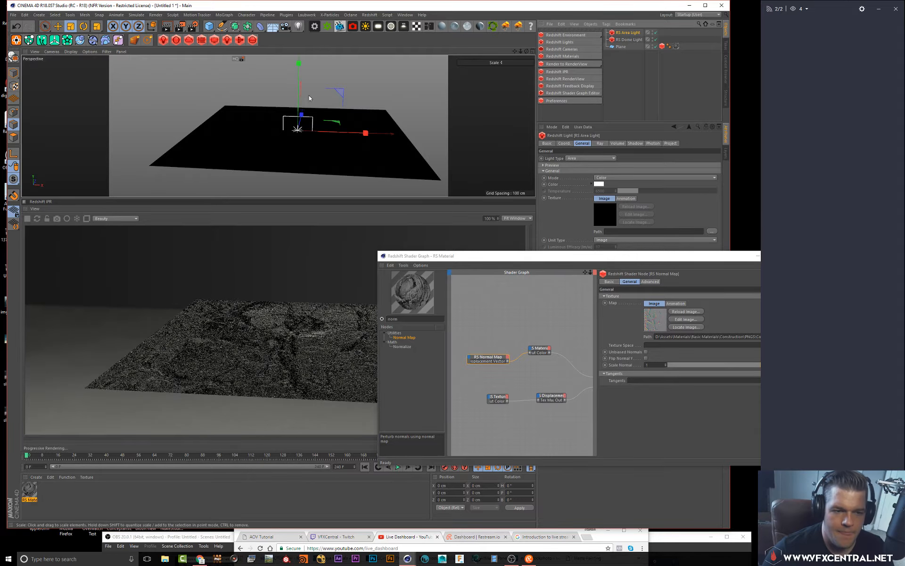
{"action": "key", "text": "r"}
{"action": "mouse_move", "coordinate": [298, 75]}
{"action": "left_mouse_down"}
{"action": "mouse_move", "coordinate": [290, 80]}
{"action": "mouse_move", "coordinate": [313, 64]}
{"action": "mouse_move", "coordinate": [329, 76]}
{"action": "mouse_move", "coordinate": [278, 75]}
{"action": "left_mouse_up"}
{"action": "key", "text": "e"}
{"action": "left_click", "coordinate": [630, 33]}
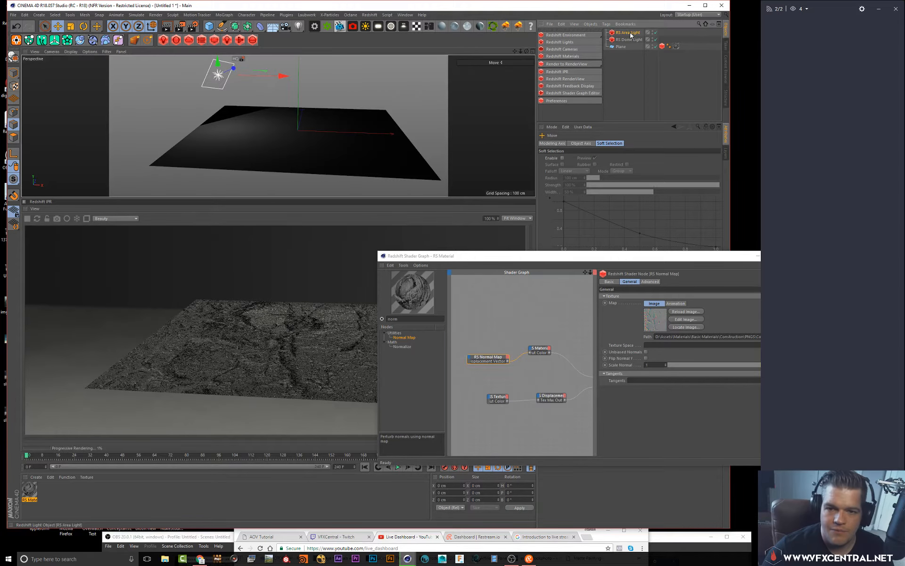
Set the area light's Intensity Multiplier to 20
{"action": "left_click_drag", "start_coordinate": [623, 258], "coordinate": [494, 323]}
{"action": "left_click", "coordinate": [622, 253]}
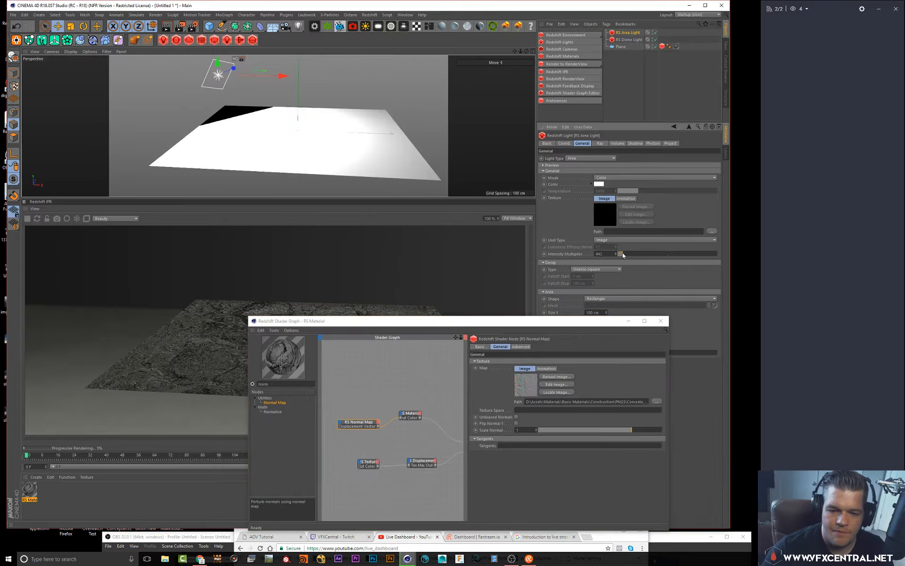
{"action": "left_click_drag", "start_coordinate": [623, 253], "coordinate": [619, 254]}
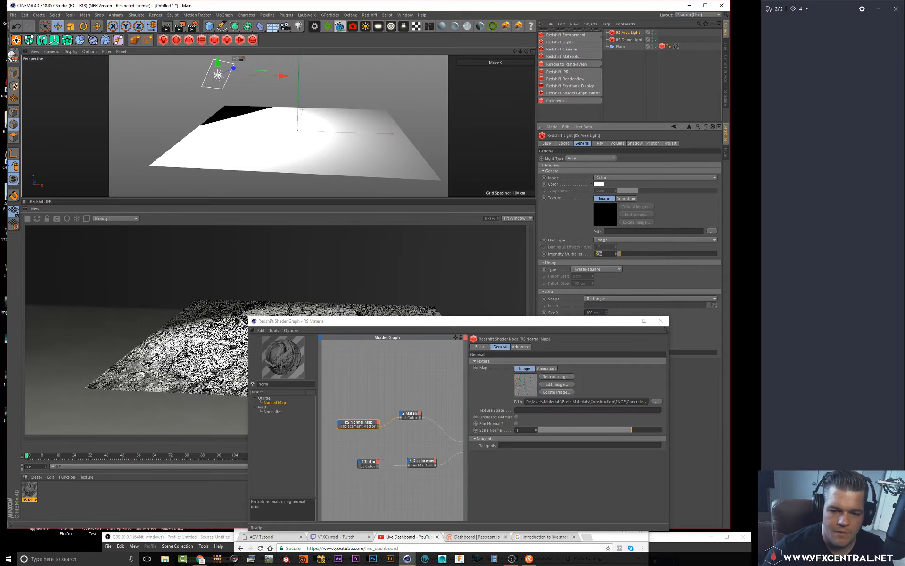
{"action": "type", "text": "100"}
{"action": "key", "text": "Return"}
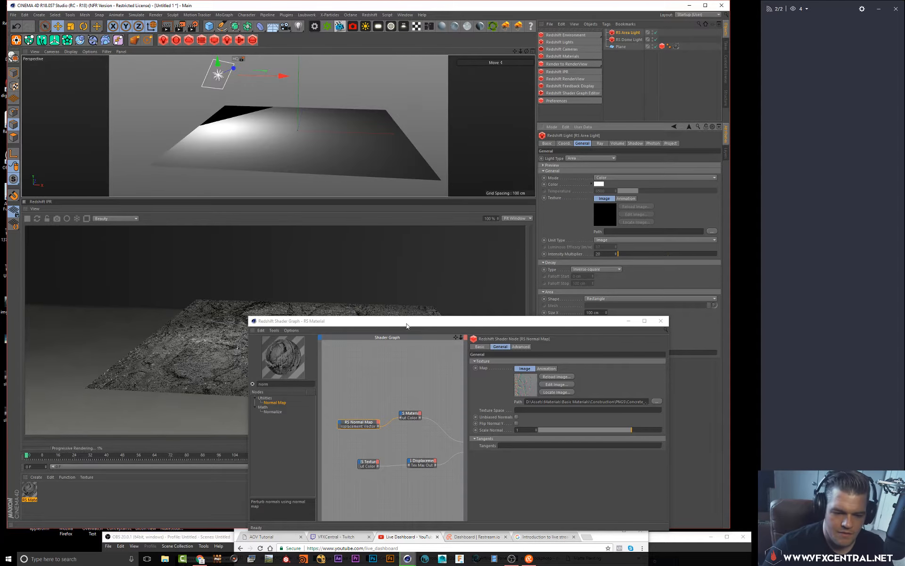
Move the area light sideways along its X axis above the floor
{"action": "left_click_drag", "start_coordinate": [408, 324], "coordinate": [559, 253]}
{"action": "left_click_drag", "start_coordinate": [322, 125], "coordinate": [284, 129], "text": "alt"}
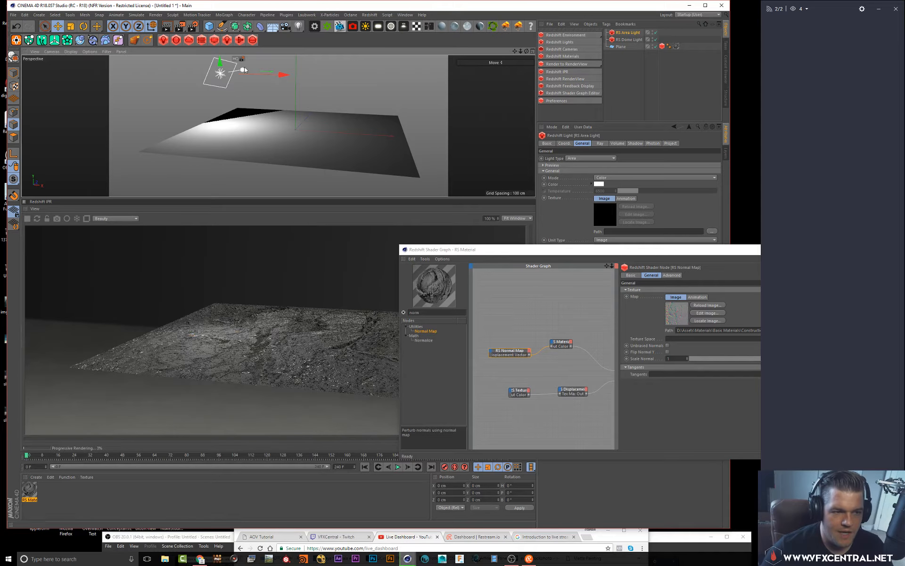
{"action": "left_click_drag", "start_coordinate": [244, 67], "coordinate": [270, 65]}
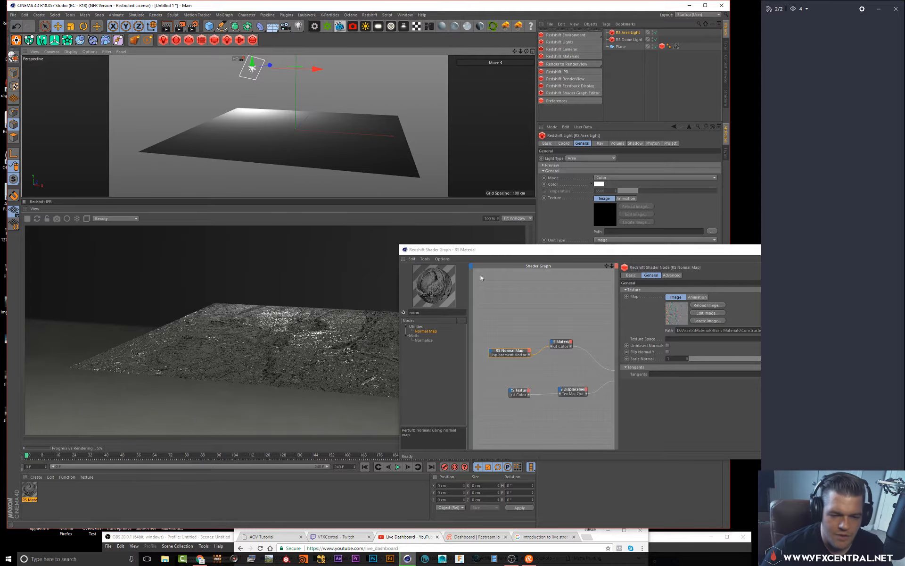
Select the RS Material node and raise its reflection Roughness to about 0.329
{"action": "left_click_drag", "start_coordinate": [480, 250], "coordinate": [319, 256]}
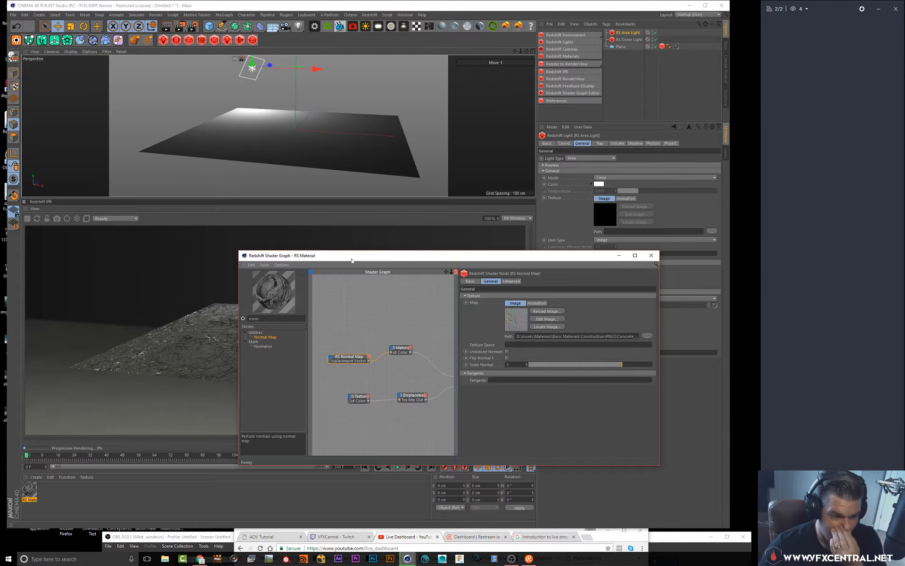
{"action": "left_click_drag", "start_coordinate": [290, 140], "coordinate": [299, 141], "text": "alt"}
{"action": "left_click_drag", "start_coordinate": [357, 258], "coordinate": [337, 221]}
{"action": "left_click", "coordinate": [380, 311]}
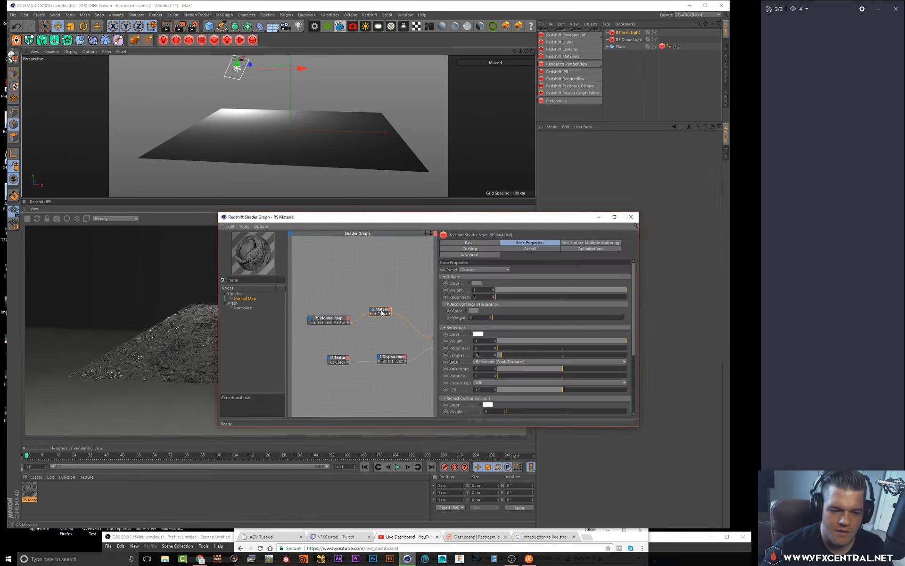
{"action": "left_click_drag", "start_coordinate": [519, 347], "coordinate": [540, 345]}
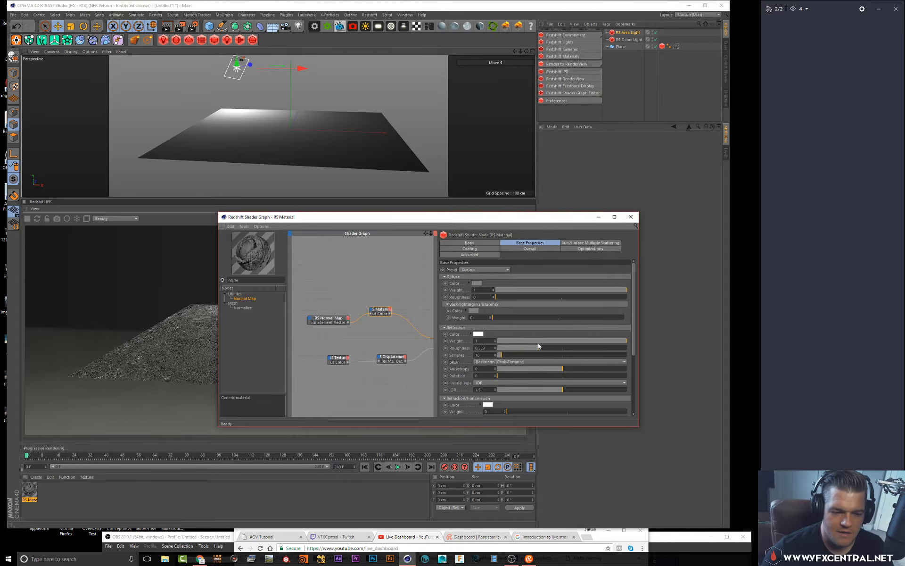
Reposition the area light higher above the floor
{"action": "left_click_drag", "start_coordinate": [352, 222], "coordinate": [406, 375]}
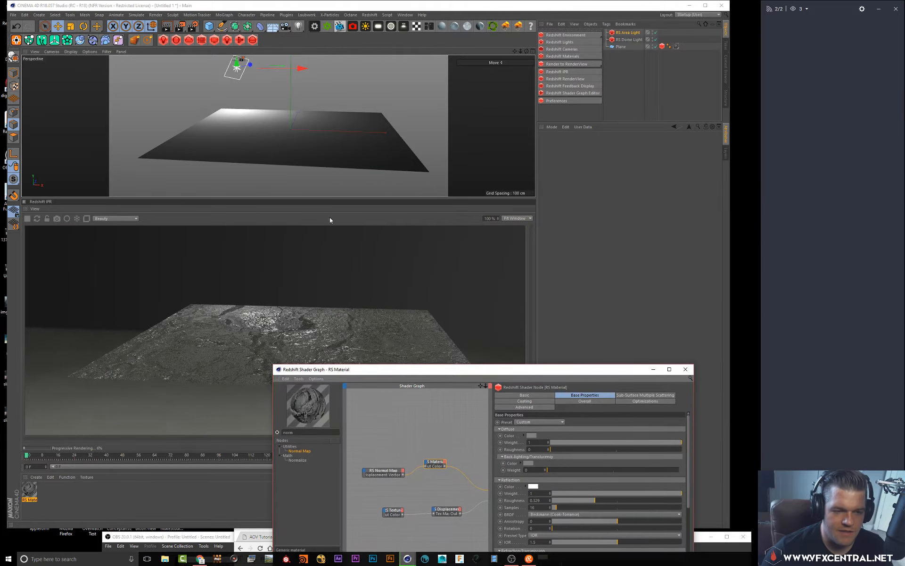
{"action": "left_click_drag", "start_coordinate": [286, 141], "coordinate": [250, 144], "text": "alt"}
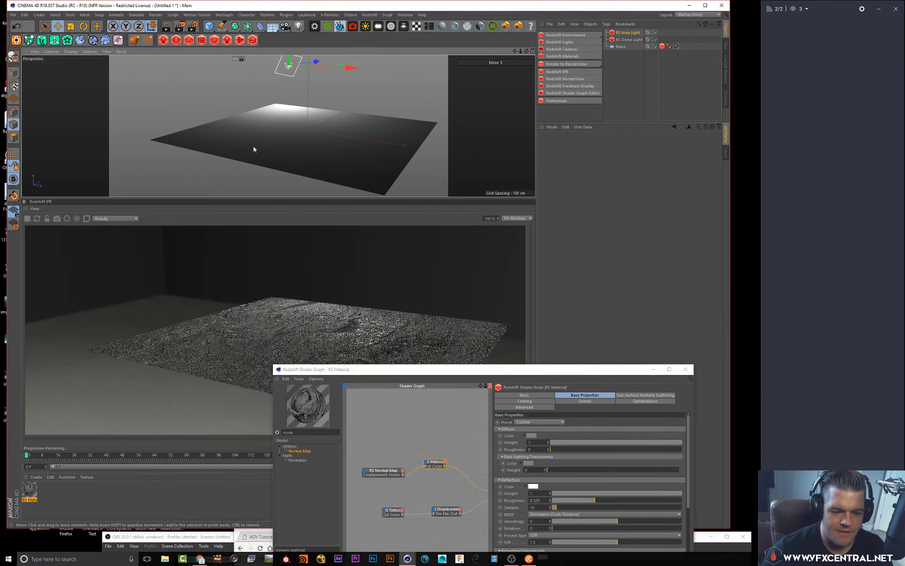
{"action": "left_click_drag", "start_coordinate": [320, 146], "coordinate": [311, 116], "text": "alt"}
{"action": "left_click_drag", "start_coordinate": [450, 372], "coordinate": [532, 57]}
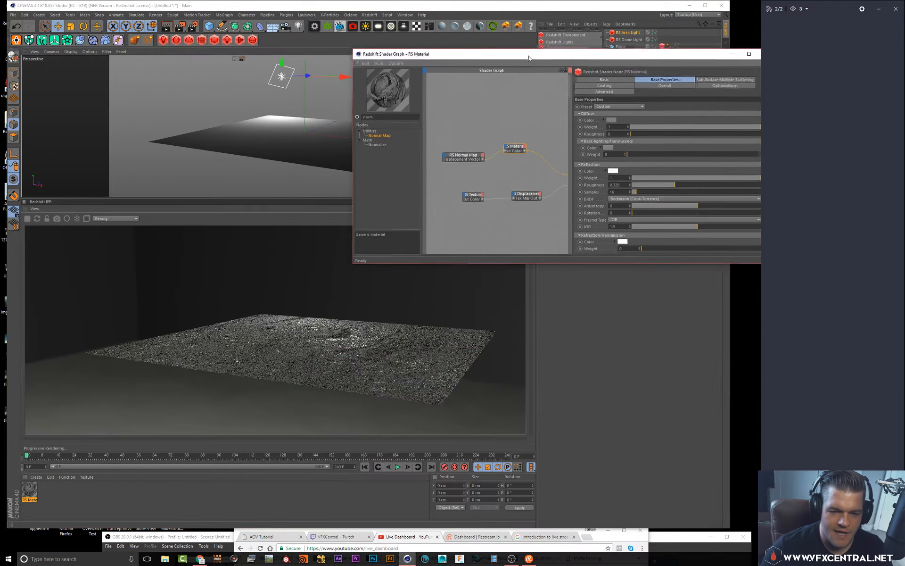
Search the shader graph's node list for 'text' and add a Texture node to the graph
{"action": "scroll", "coordinate": [467, 145], "scroll_direction": "down", "scroll_amount": 3}
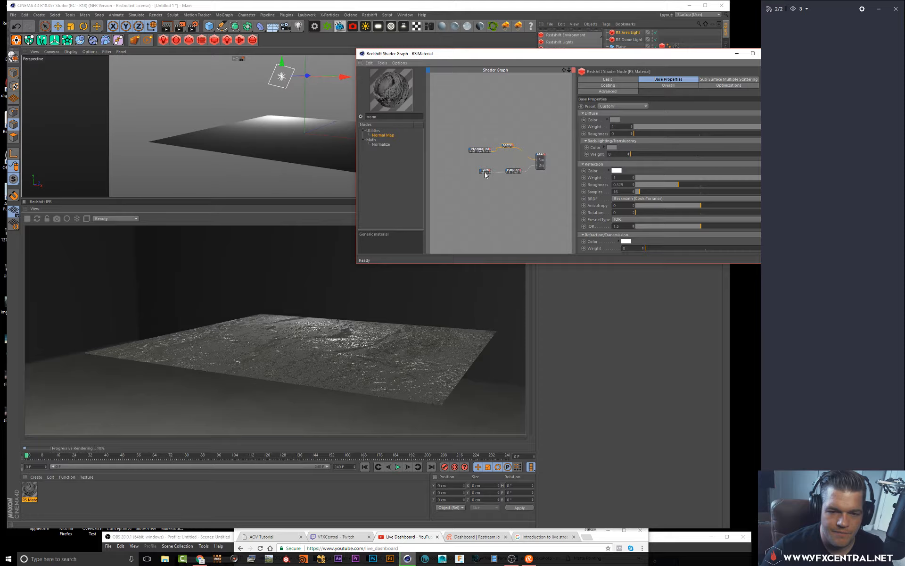
{"action": "left_click_drag", "start_coordinate": [488, 174], "coordinate": [512, 184]}
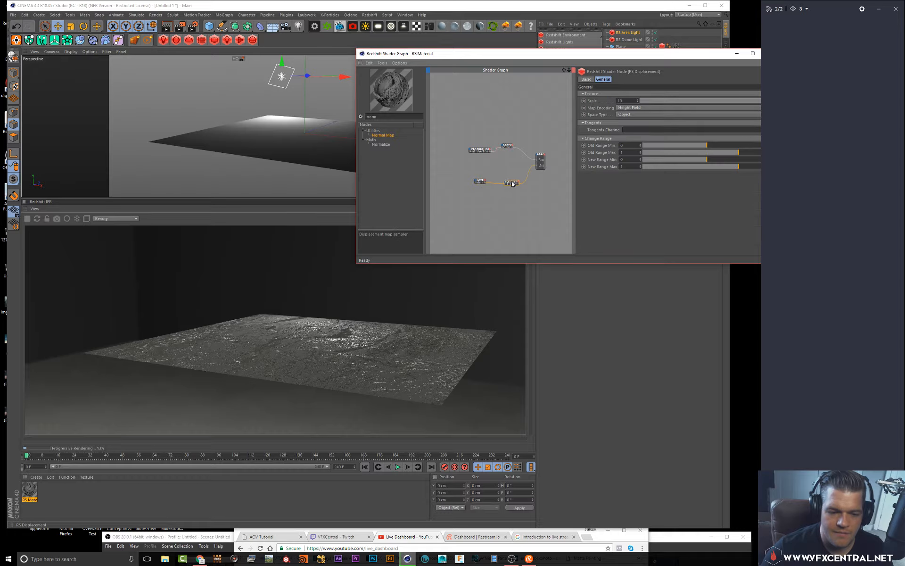
{"action": "left_click", "coordinate": [482, 152]}
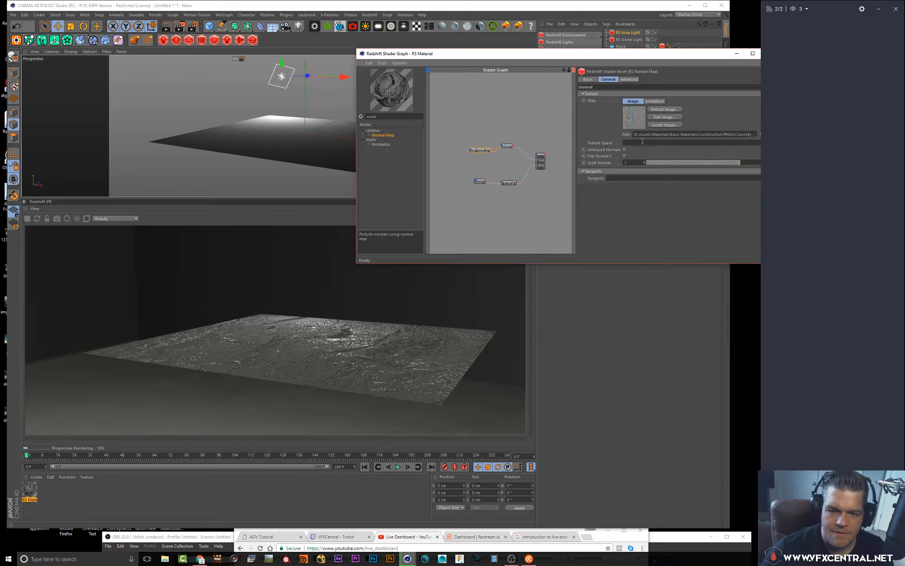
{"action": "left_click", "coordinate": [485, 168]}
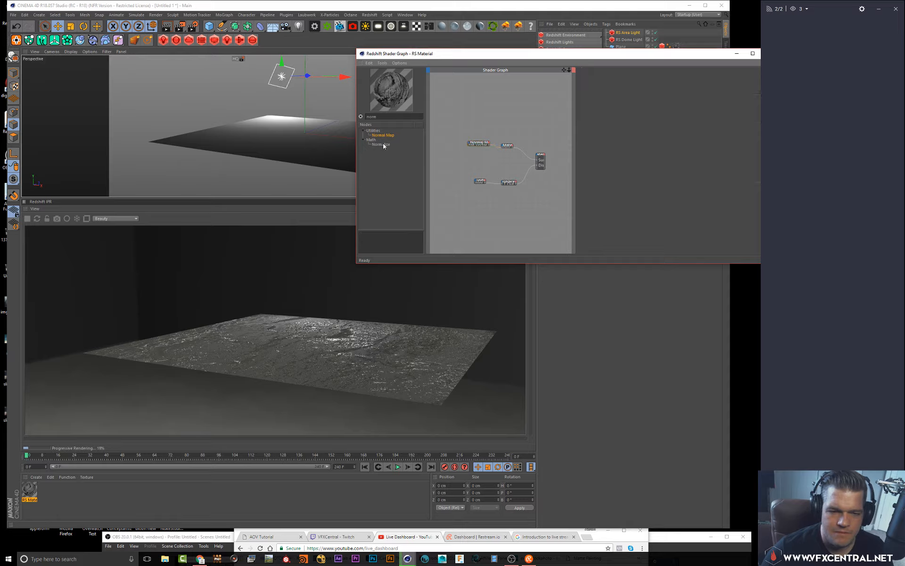
{"action": "key", "text": "BackSpace"}
{"action": "key", "text": "BackSpace"}
{"action": "key", "text": "BackSpace"}
{"action": "key", "text": "BackSpace"}
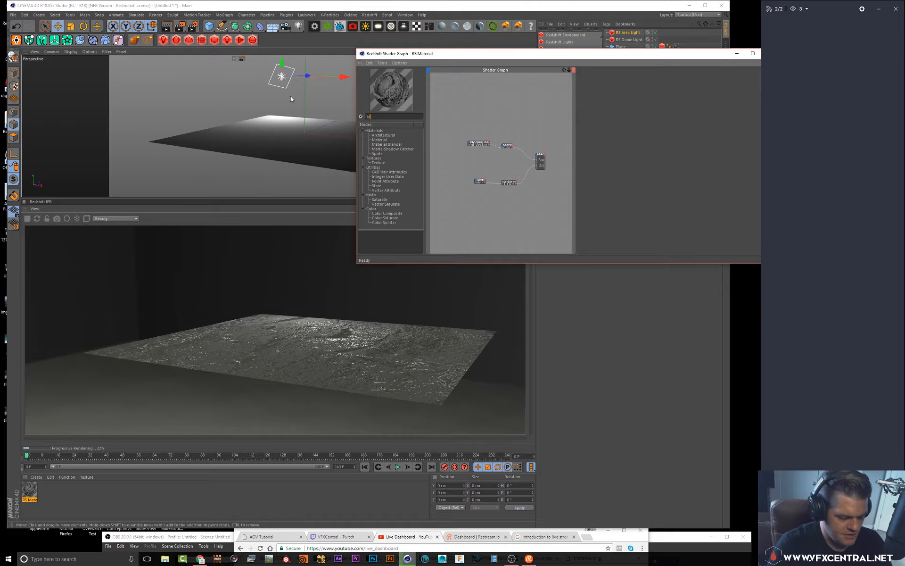
{"action": "type", "text": "text"}
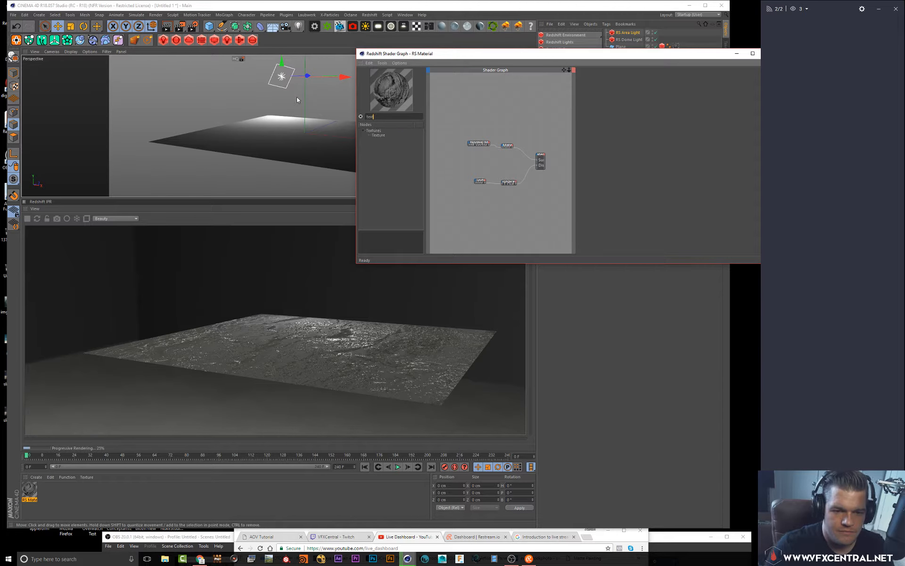
{"action": "left_click_drag", "start_coordinate": [481, 161], "coordinate": [479, 160]}
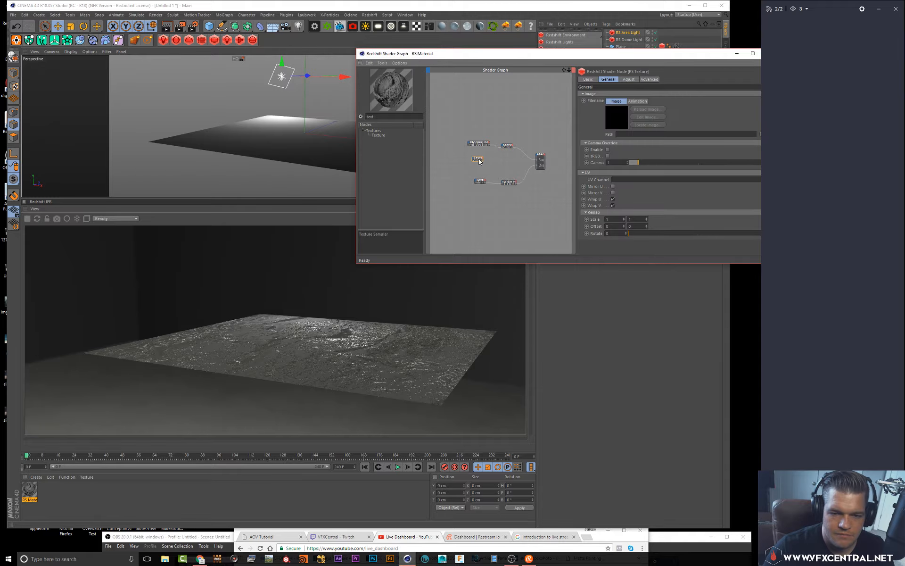
Load the Concrete_-_Cracked_Gloss image into the new Texture node
{"action": "left_click_drag", "start_coordinate": [676, 54], "coordinate": [548, 63]}
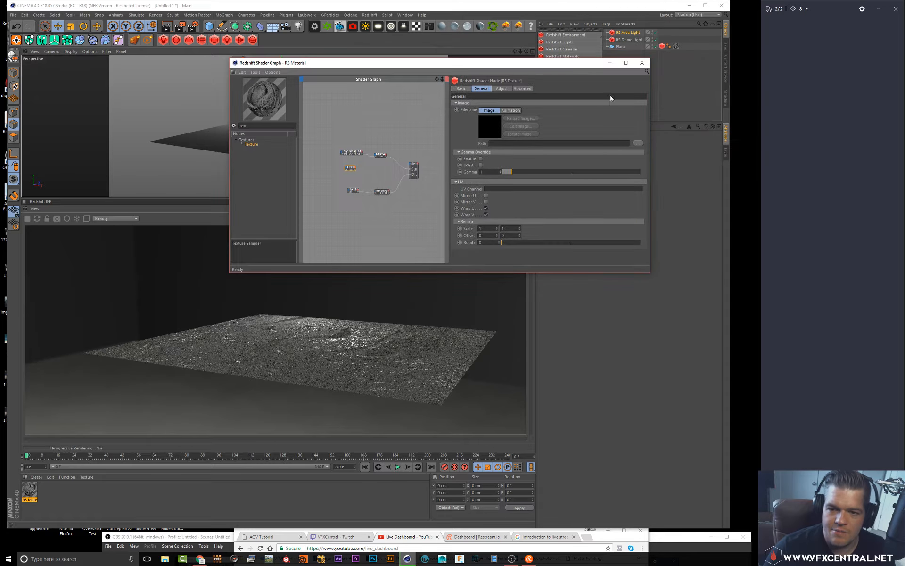
{"action": "left_click", "coordinate": [638, 142]}
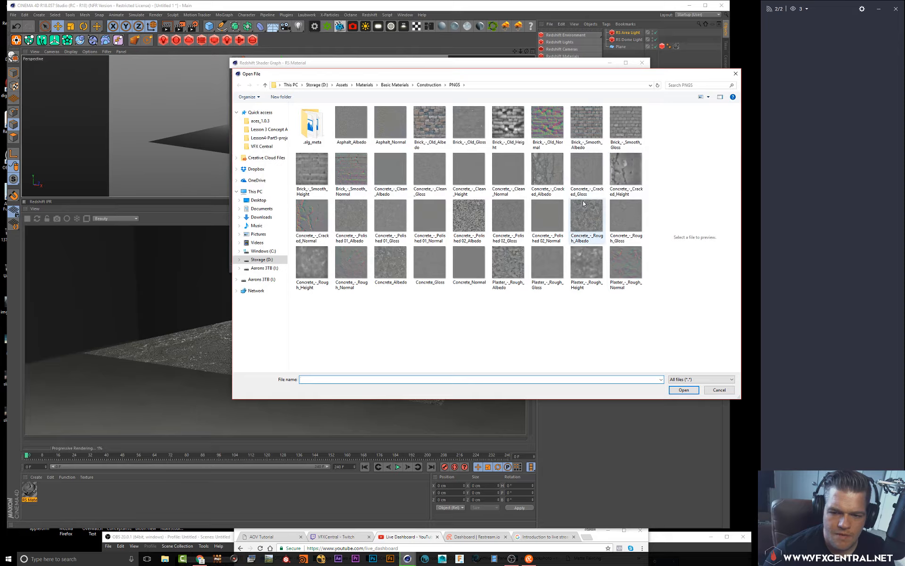
{"action": "left_click", "coordinate": [584, 174]}
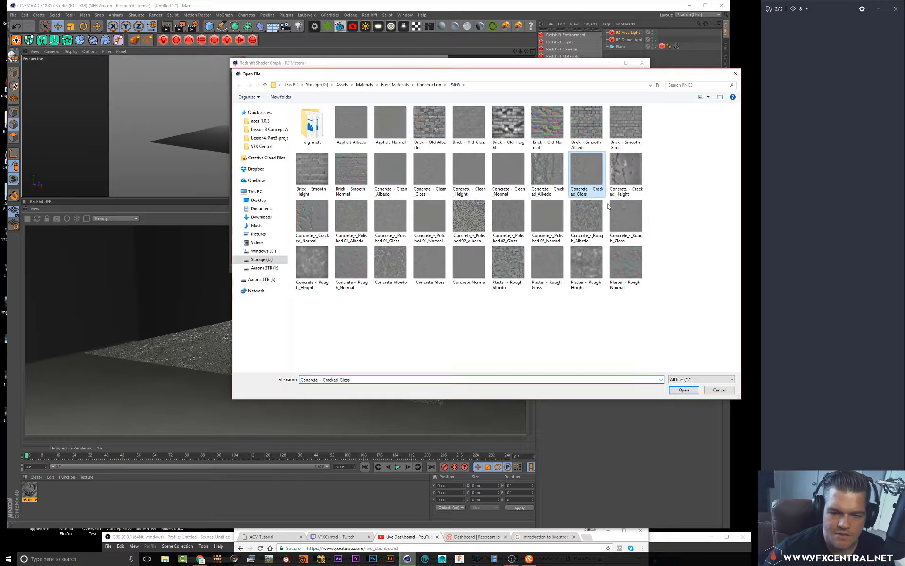
{"action": "left_click", "coordinate": [682, 390]}
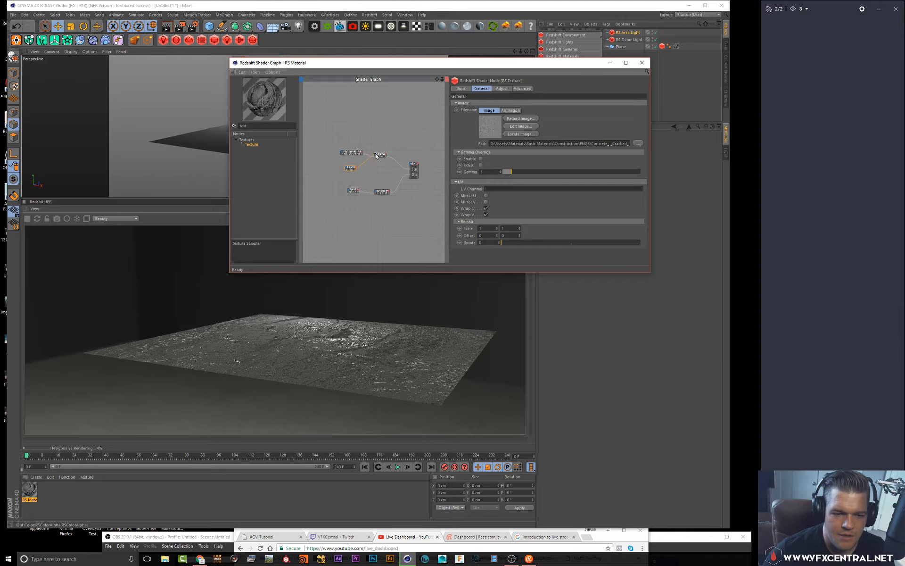
Connect the gloss Texture node's output to the RS Material's Refl Weight input
{"action": "left_click_drag", "start_coordinate": [376, 155], "coordinate": [377, 157]}
{"action": "mouse_move", "coordinate": [386, 175]}
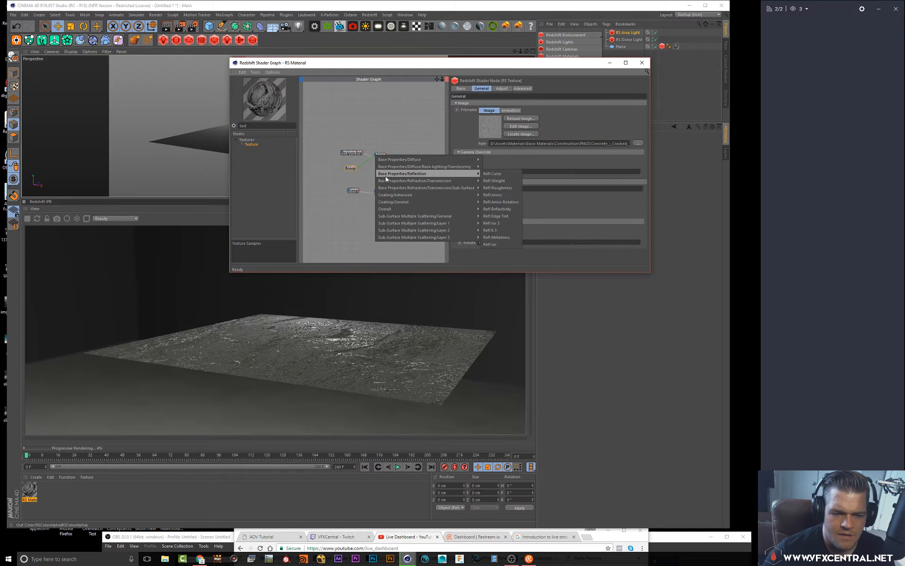
{"action": "left_click", "coordinate": [502, 181]}
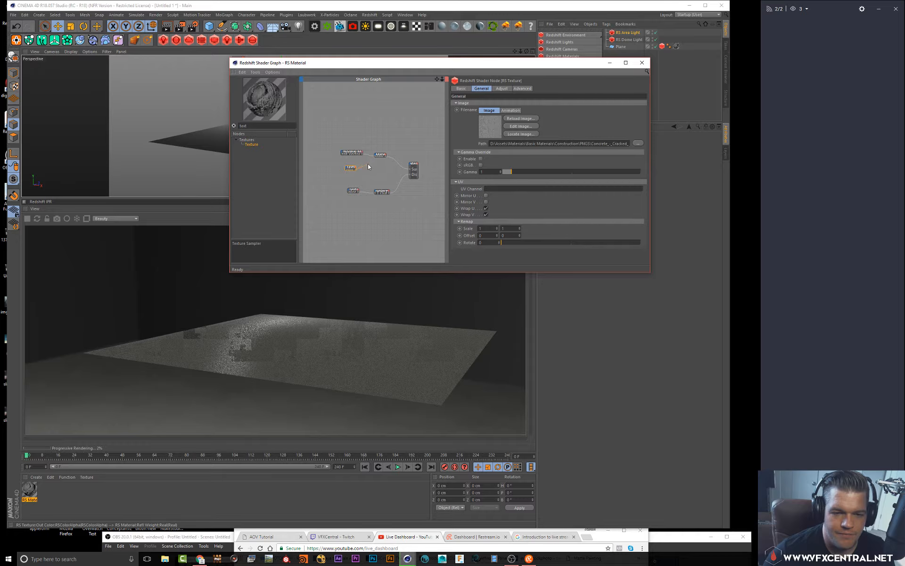
Connect the gloss Texture node's output to the RS Material's Refl Roughness input
{"action": "left_click", "coordinate": [376, 153]}
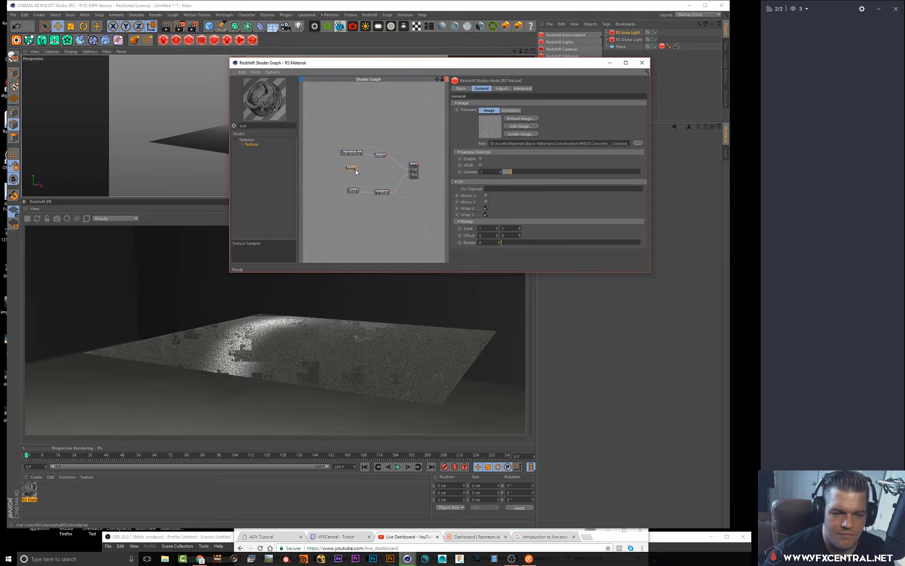
{"action": "left_click", "coordinate": [375, 156]}
{"action": "mouse_move", "coordinate": [387, 174]}
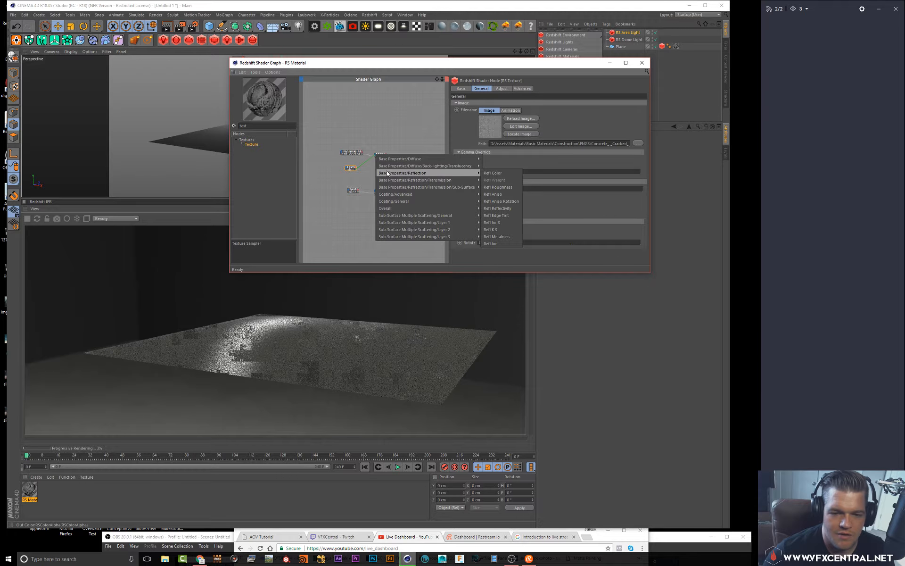
{"action": "left_click", "coordinate": [495, 187]}
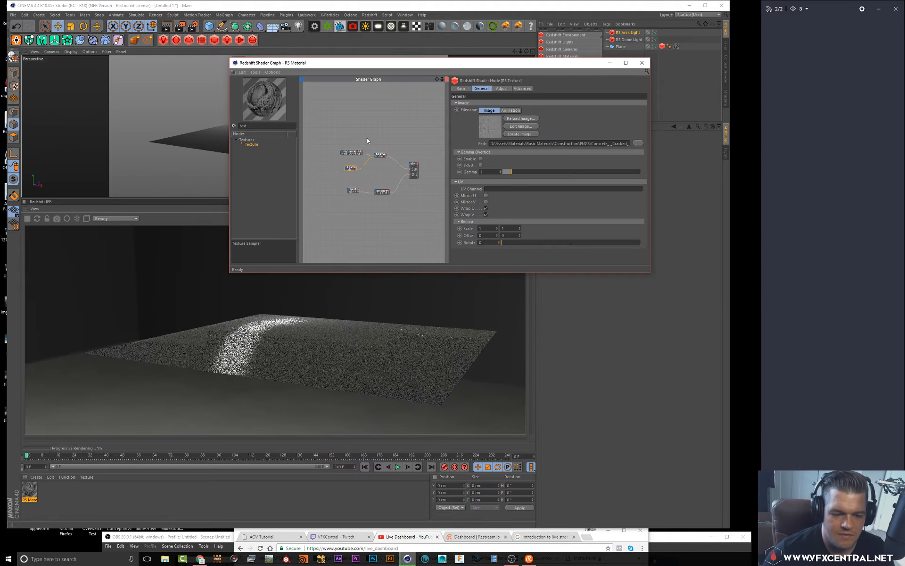
Restart the Redshift IPR preview to refresh the floor render
{"action": "left_click_drag", "start_coordinate": [362, 65], "coordinate": [501, 122]}
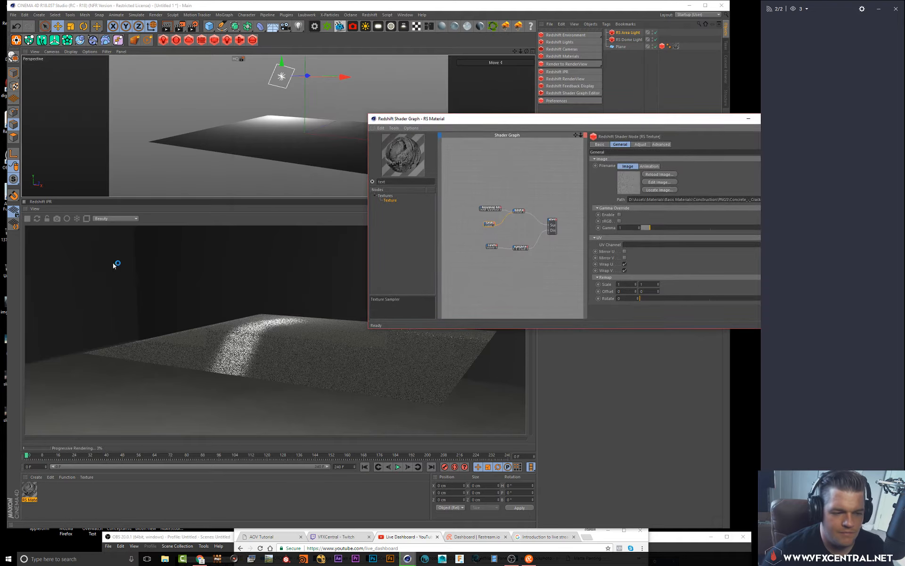
{"action": "left_click", "coordinate": [29, 221]}
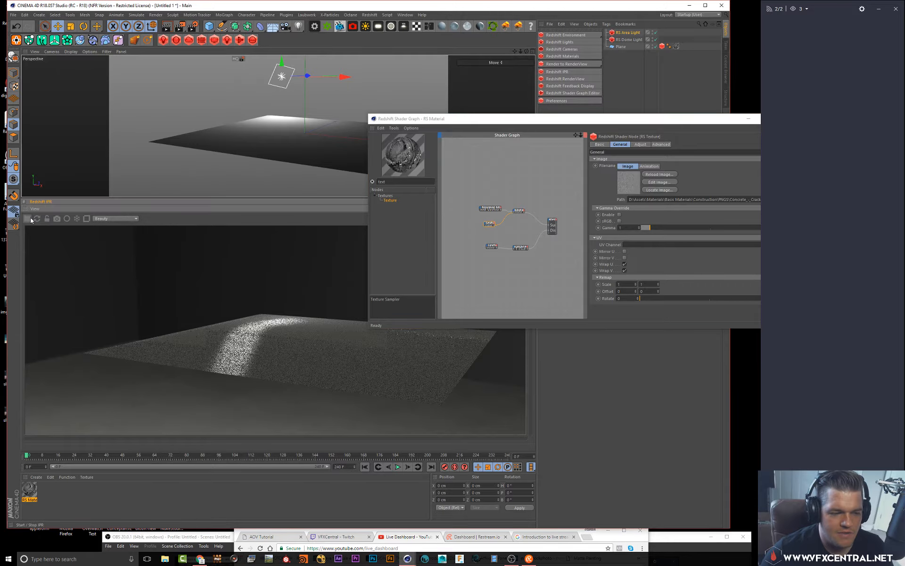
{"action": "left_click", "coordinate": [29, 220]}
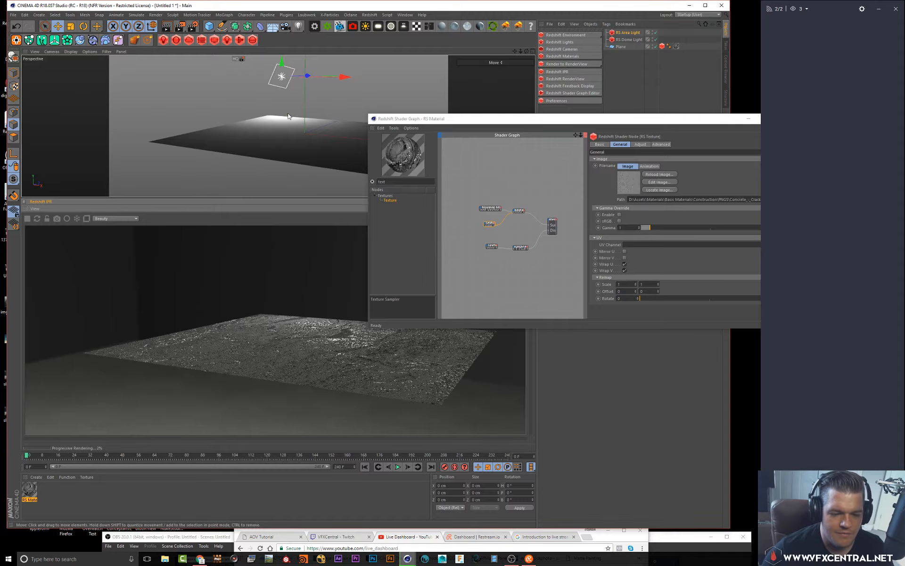
{"action": "left_click_drag", "start_coordinate": [288, 116], "coordinate": [276, 118], "text": "alt"}
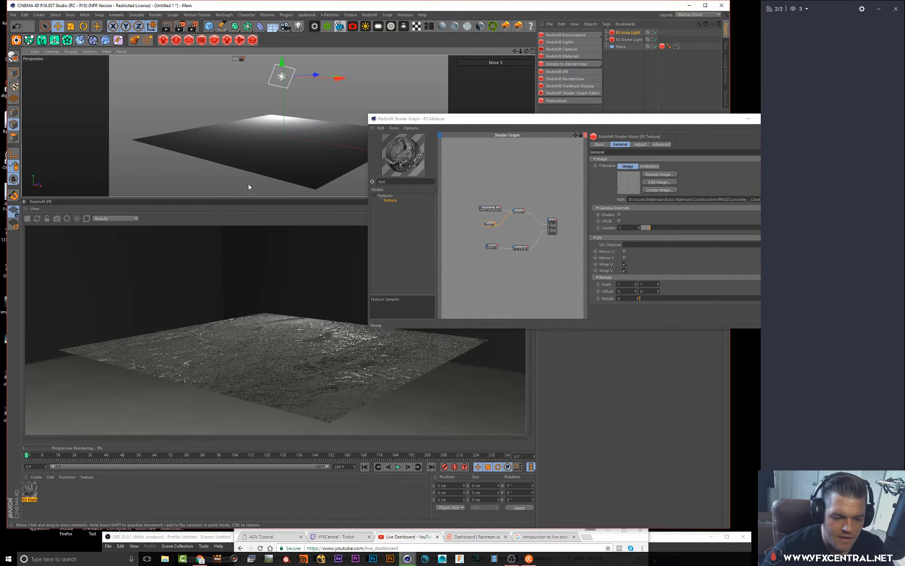
{"action": "left_click_drag", "start_coordinate": [283, 120], "coordinate": [292, 120], "text": "alt"}
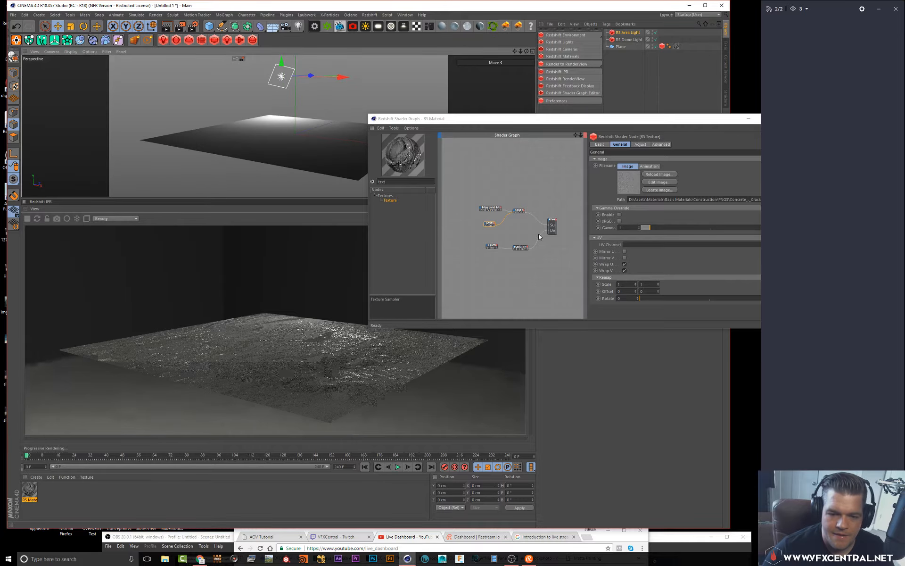
Rearrange the RS Material, Normal Map and gloss Texture nodes within the shader graph
{"action": "left_click", "coordinate": [520, 214]}
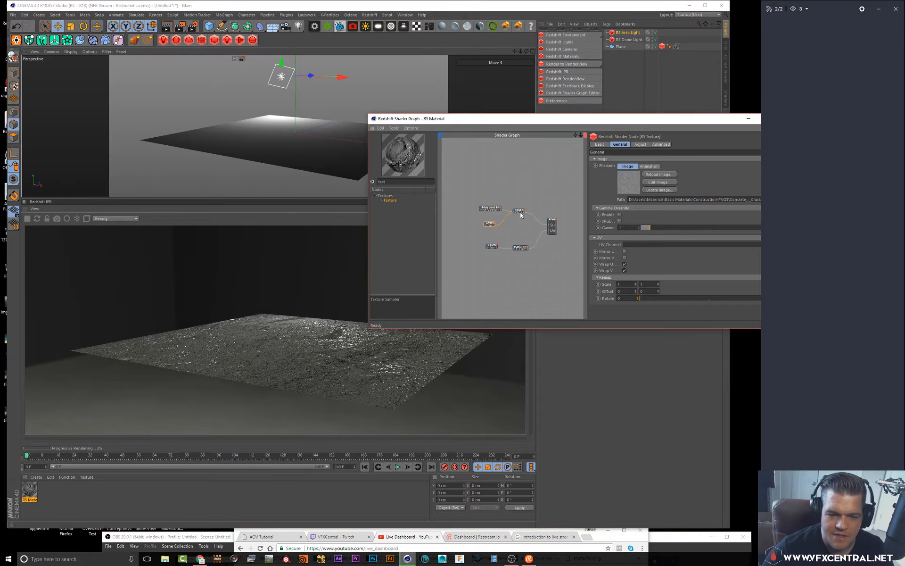
{"action": "left_click", "coordinate": [518, 211]}
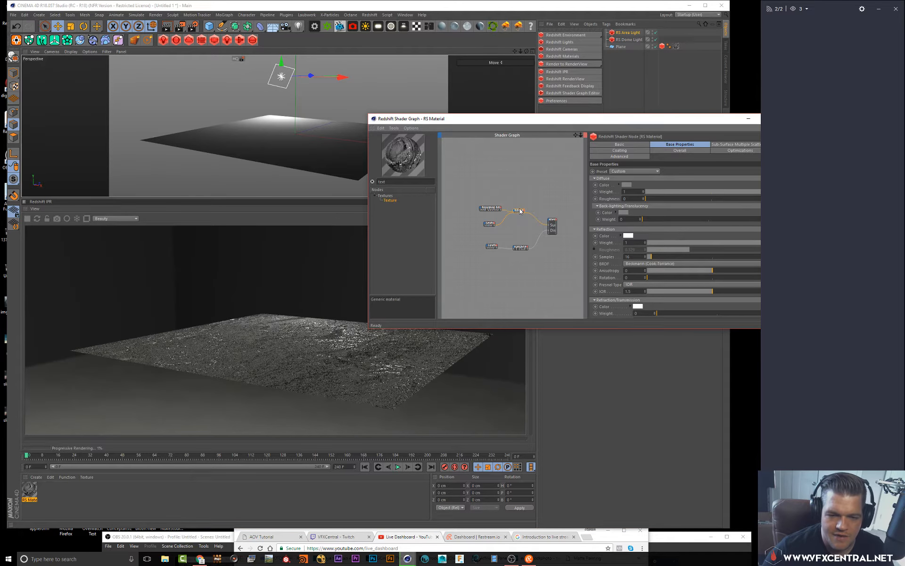
{"action": "left_click_drag", "start_coordinate": [519, 210], "coordinate": [519, 172]}
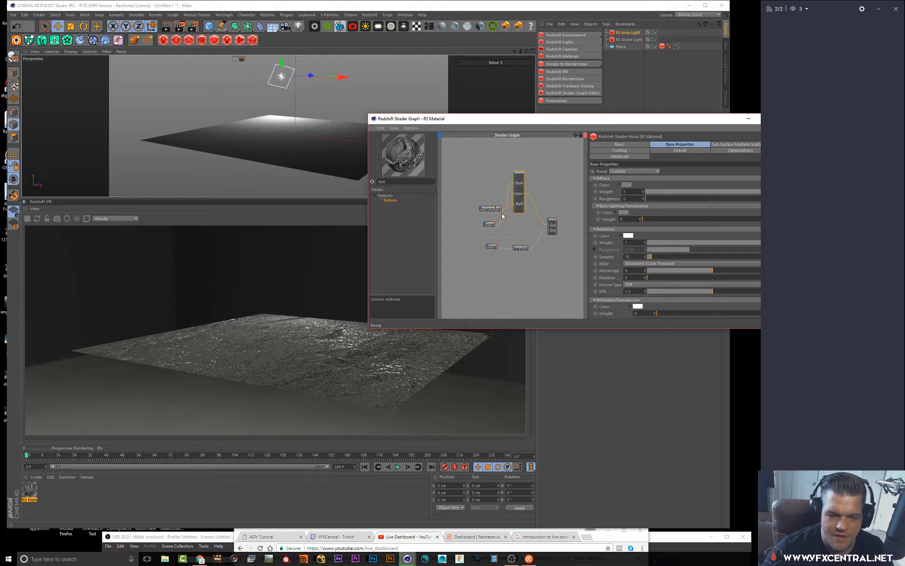
{"action": "mouse_move", "coordinate": [470, 192]}
{"action": "left_mouse_down"}
{"action": "mouse_move", "coordinate": [487, 204]}
{"action": "mouse_move", "coordinate": [481, 186]}
{"action": "left_mouse_up"}
{"action": "left_click_drag", "start_coordinate": [489, 227], "coordinate": [470, 213]}
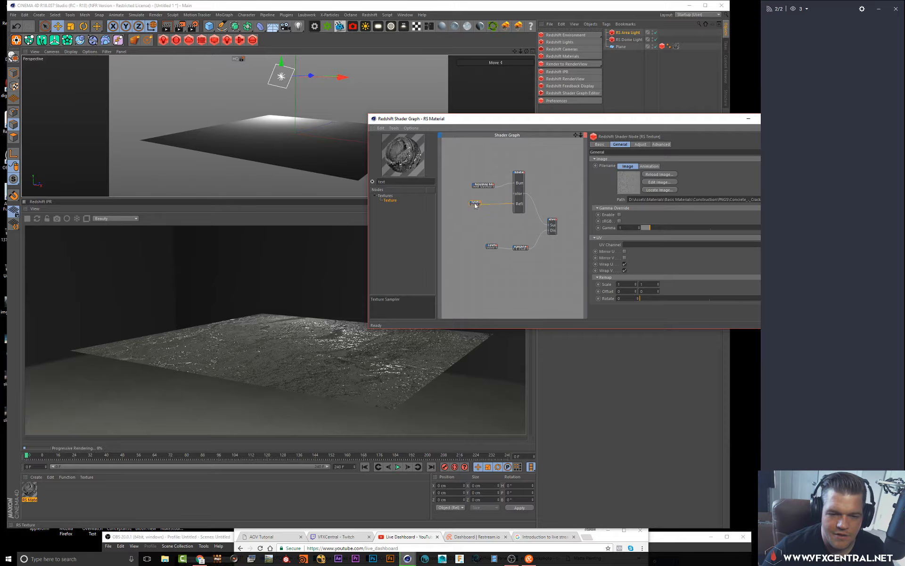
Add a second Texture node and load the Concrete_-_Cracked_Albedo image into it
{"action": "left_click", "coordinate": [448, 169]}
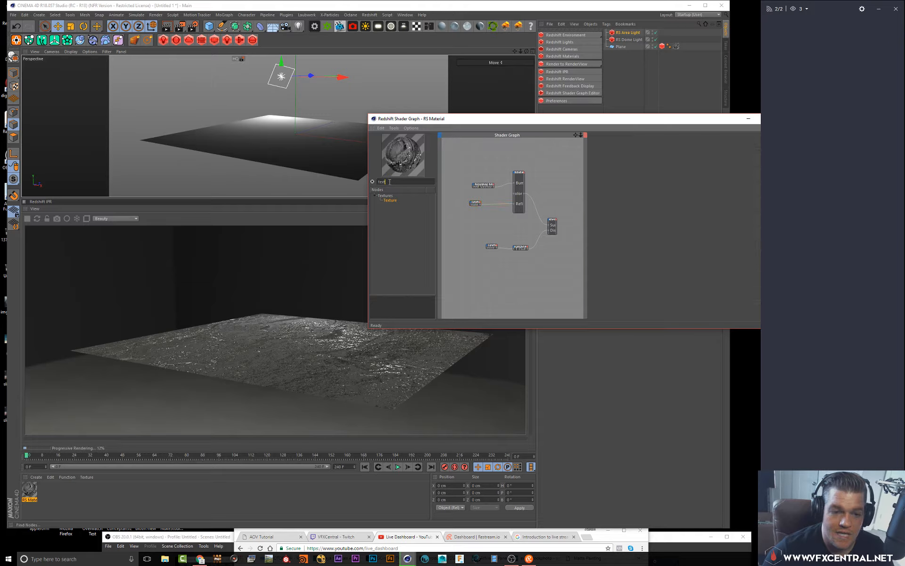
{"action": "left_click_drag", "start_coordinate": [476, 166], "coordinate": [473, 166]}
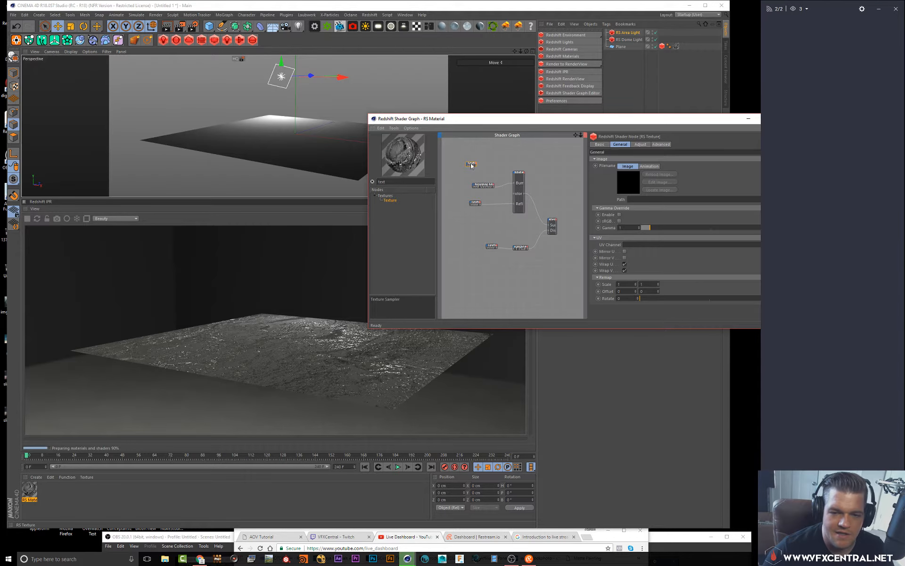
{"action": "left_click_drag", "start_coordinate": [588, 122], "coordinate": [448, 99]}
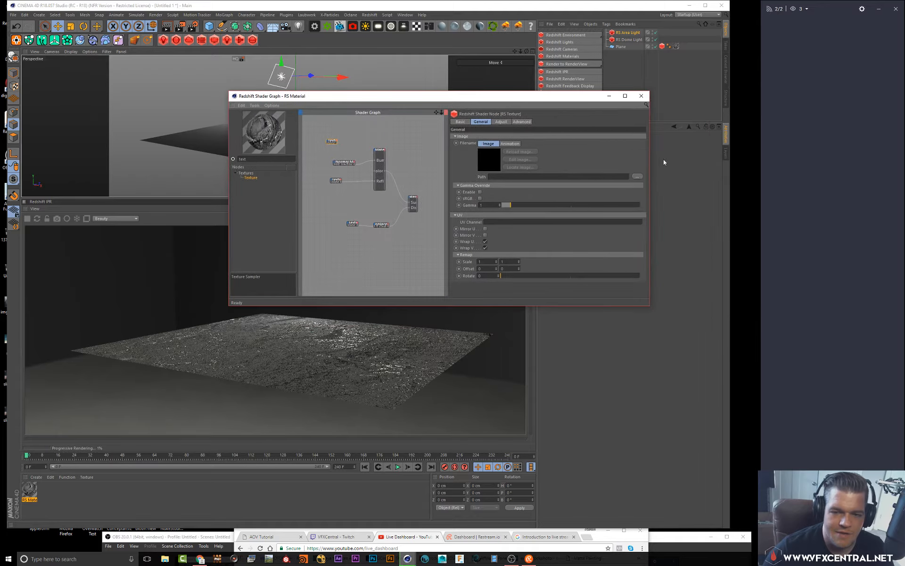
{"action": "left_click", "coordinate": [636, 176]}
{"action": "left_click", "coordinate": [555, 204]}
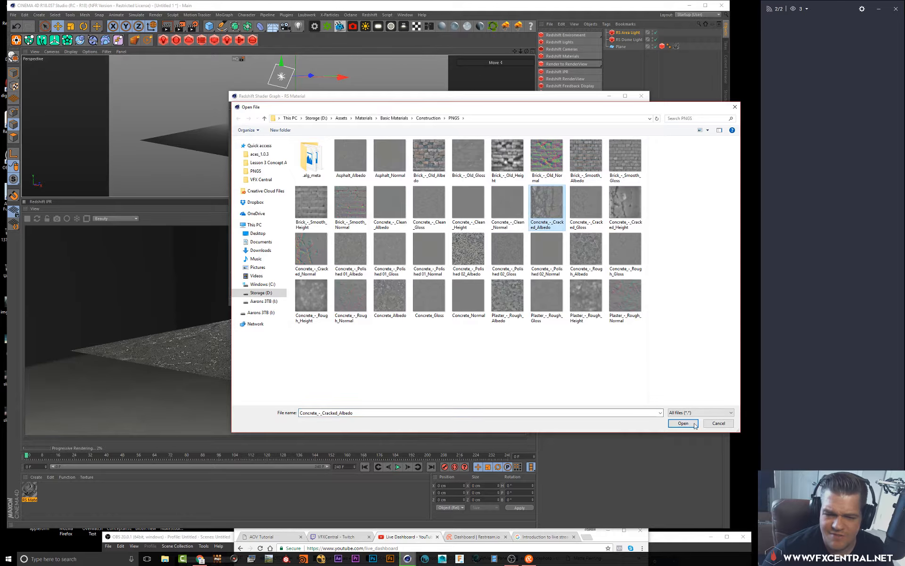
{"action": "left_click", "coordinate": [683, 423]}
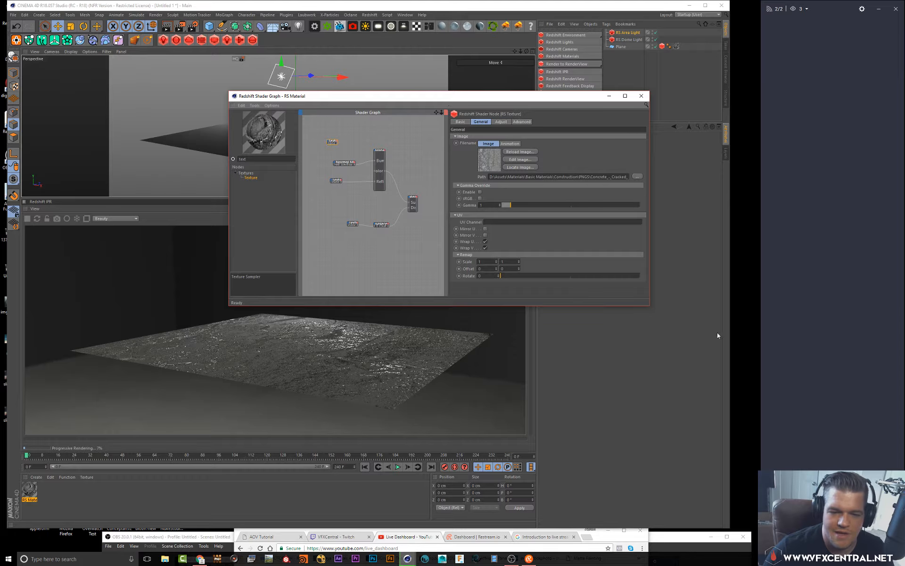
Connect the albedo Texture node's output to the RS Material's Diffuse Color input
{"action": "left_click_drag", "start_coordinate": [448, 205], "coordinate": [498, 204]}
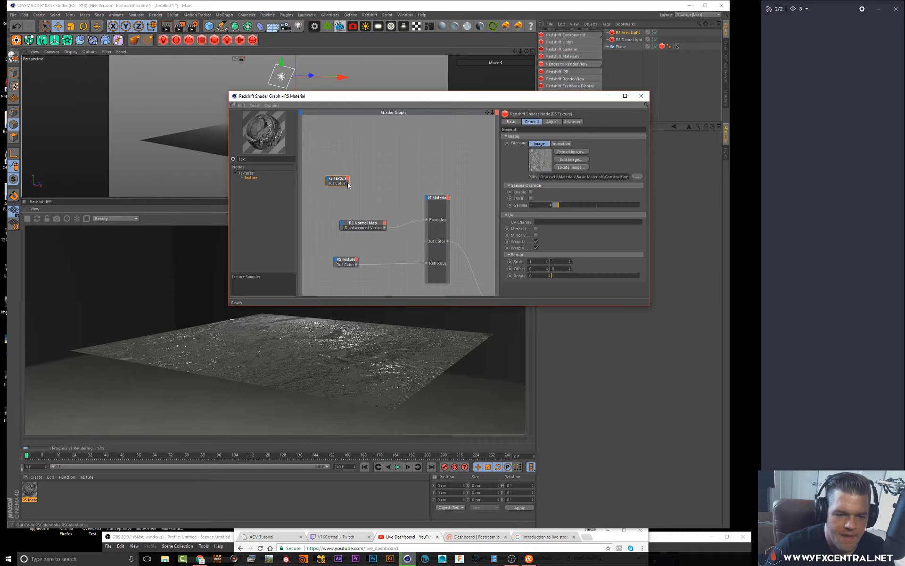
{"action": "left_click_drag", "start_coordinate": [427, 198], "coordinate": [427, 199]}
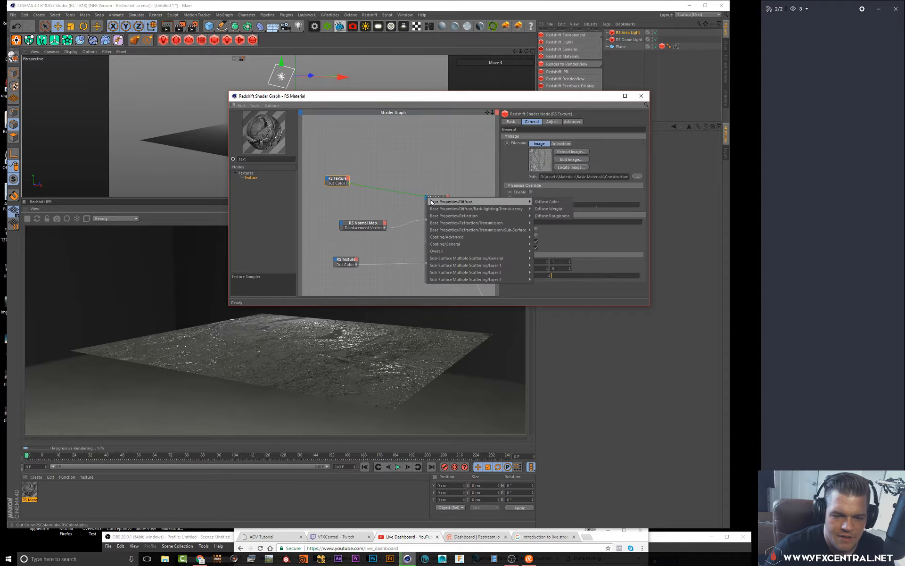
{"action": "left_click", "coordinate": [561, 204]}
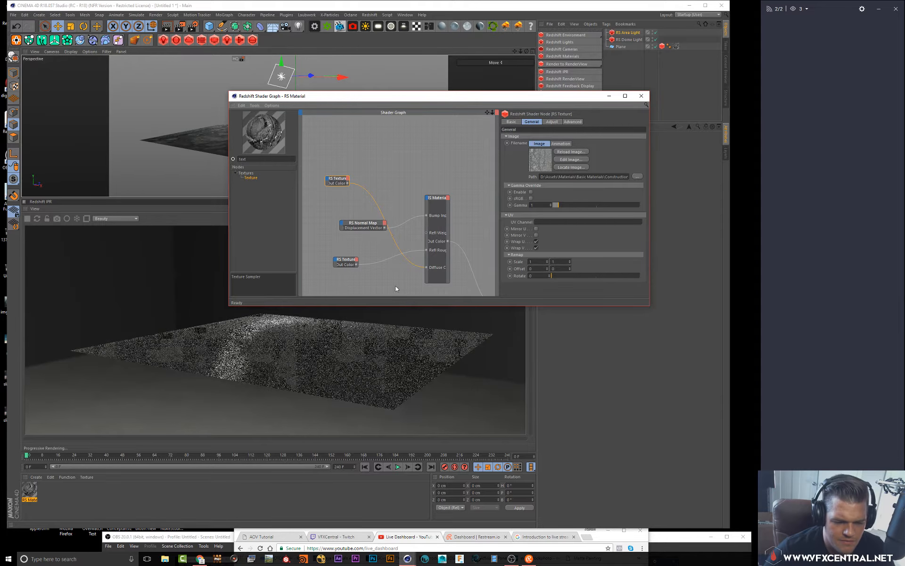
Restart the IPR preview and select the RS Material node
{"action": "left_click", "coordinate": [29, 220]}
{"action": "left_click", "coordinate": [28, 220]}
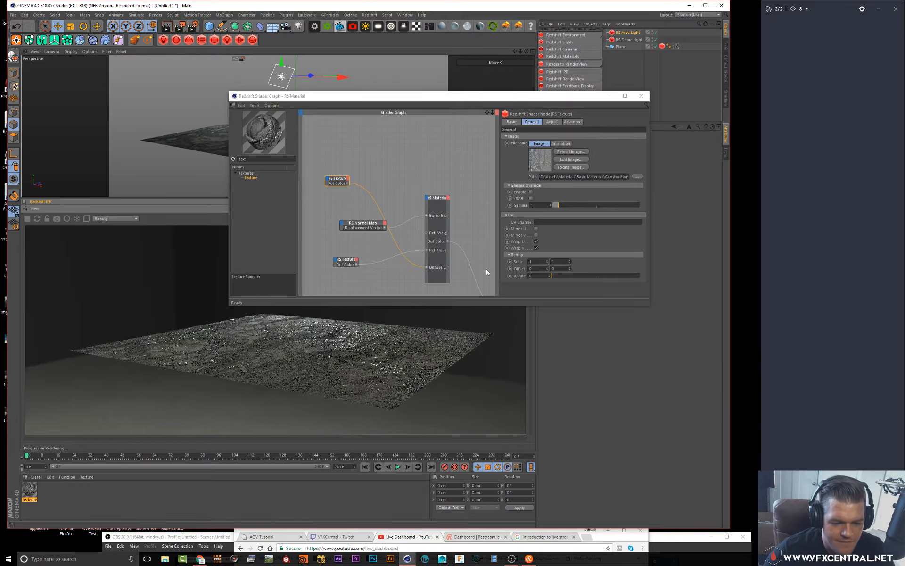
{"action": "left_click", "coordinate": [439, 197]}
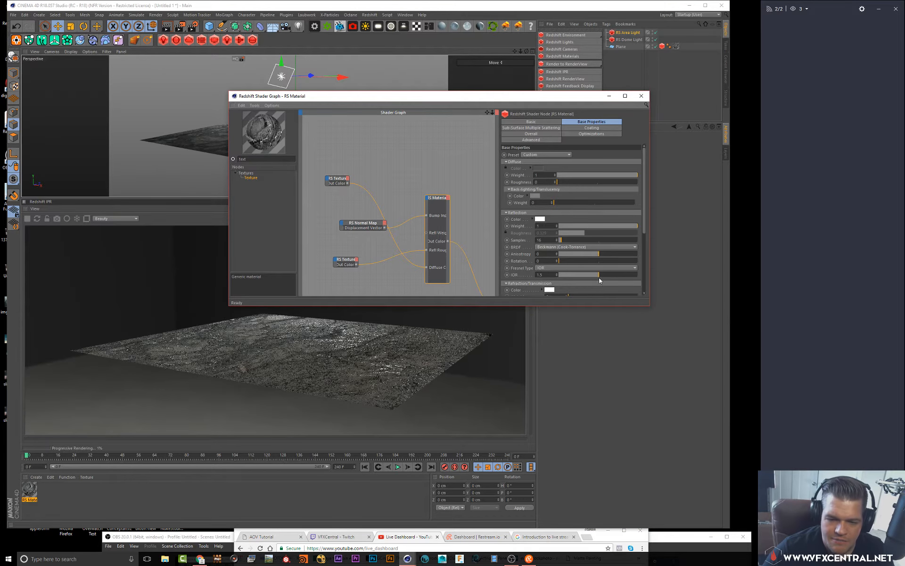
Lower the RS Material's reflection weight to about 0.4 and close the shader graph window
{"action": "left_click_drag", "start_coordinate": [613, 228], "coordinate": [592, 227]}
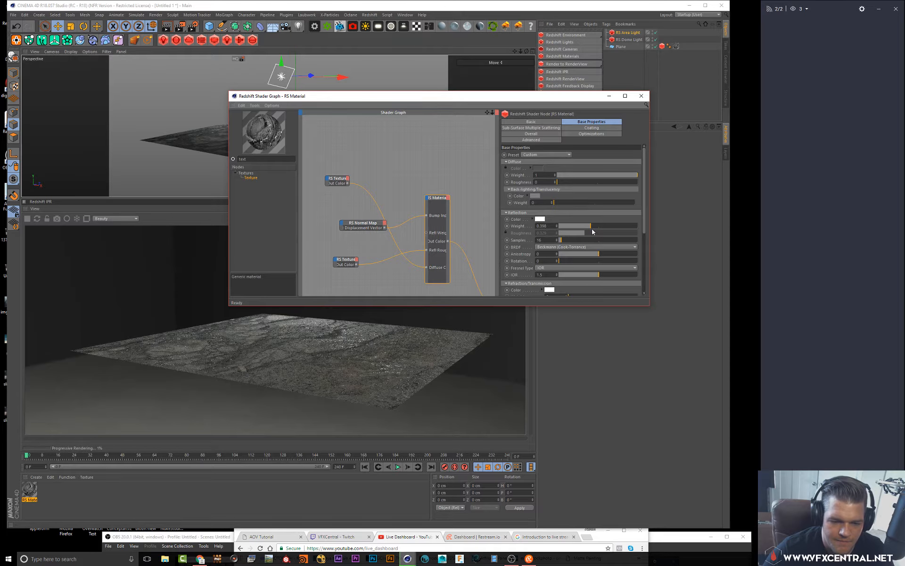
{"action": "left_click", "coordinate": [642, 96]}
{"action": "mouse_move", "coordinate": [279, 103]}
{"action": "left_mouse_down", "text": "alt"}
{"action": "mouse_move", "coordinate": [293, 118]}
{"action": "mouse_move", "coordinate": [272, 122]}
{"action": "mouse_move", "coordinate": [262, 109]}
{"action": "left_mouse_up", "text": "alt"}
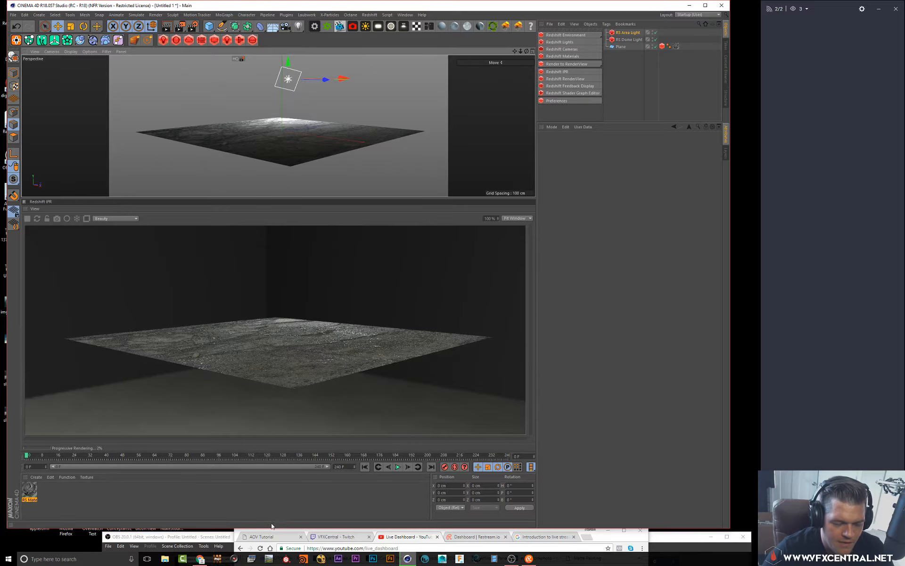
Set the plane's Redshift Object tag Maximum Displacement to 20
{"action": "left_click", "coordinate": [29, 491]}
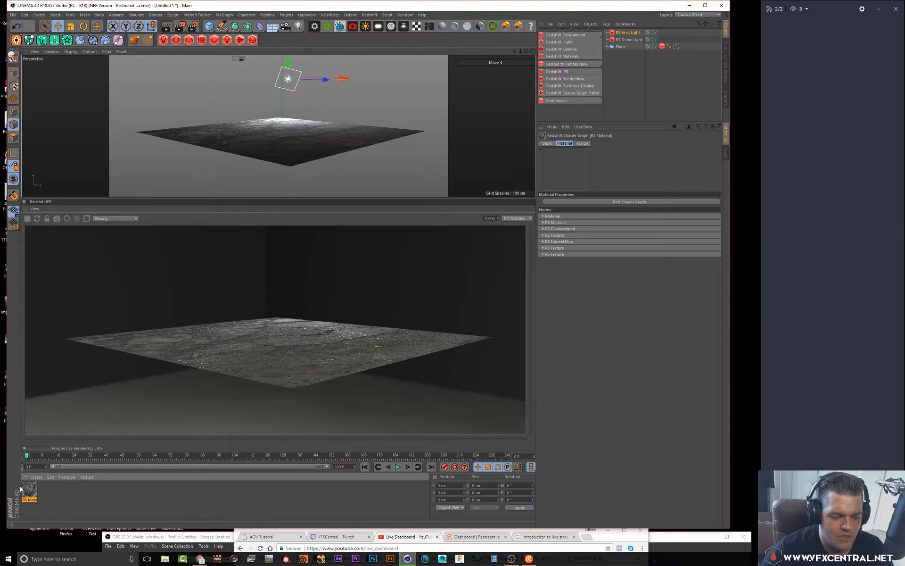
{"action": "left_click", "coordinate": [662, 46]}
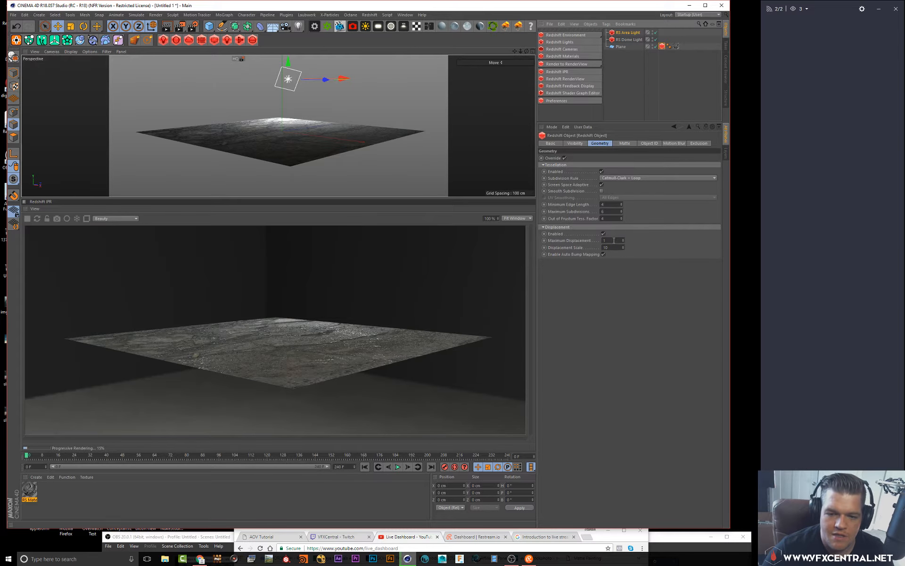
{"action": "left_click_drag", "start_coordinate": [614, 241], "coordinate": [477, 230]}
{"action": "type", "text": "20"}
{"action": "key", "text": "Return"}
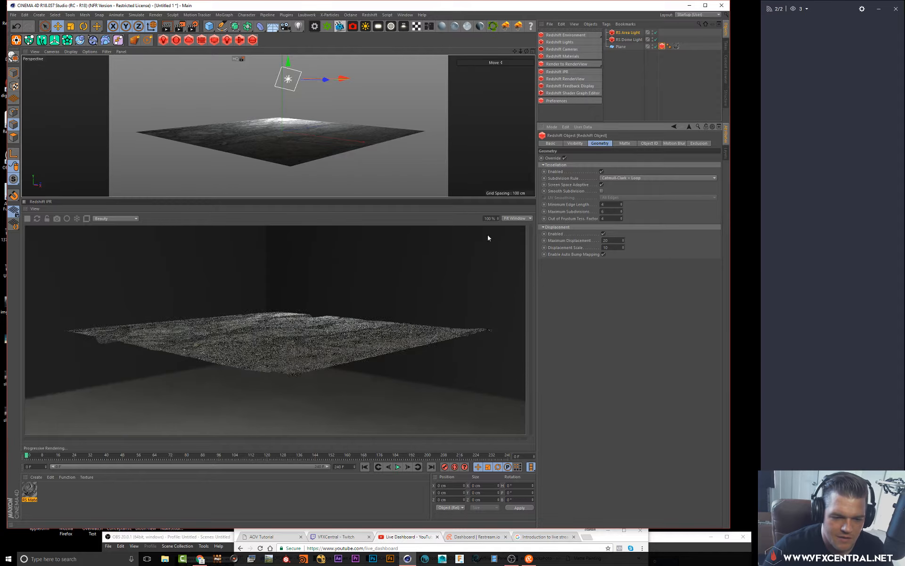
Set the Maximum Displacement of the plane's Redshift Object tag to 50
{"action": "left_click_drag", "start_coordinate": [272, 149], "coordinate": [298, 141], "text": "alt"}
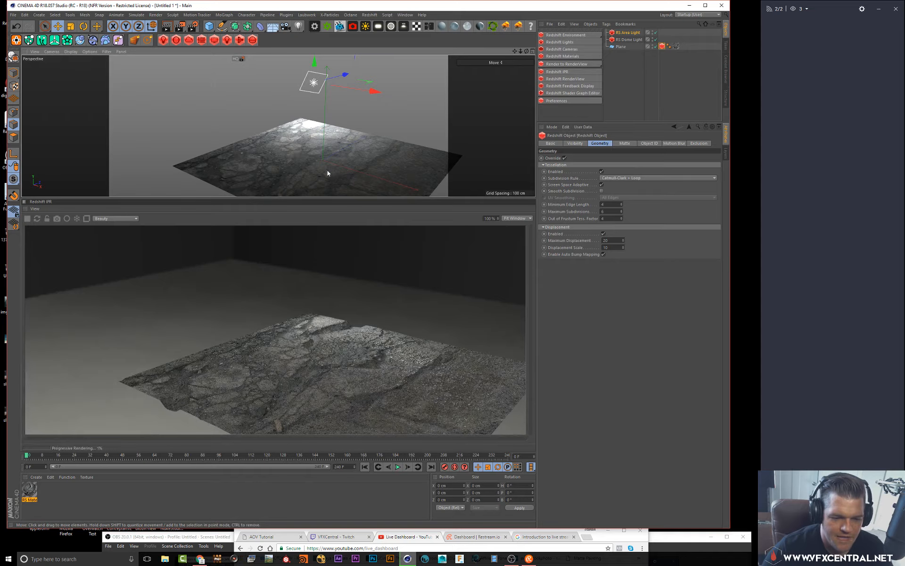
{"action": "left_click_drag", "start_coordinate": [342, 149], "coordinate": [305, 122], "text": "alt"}
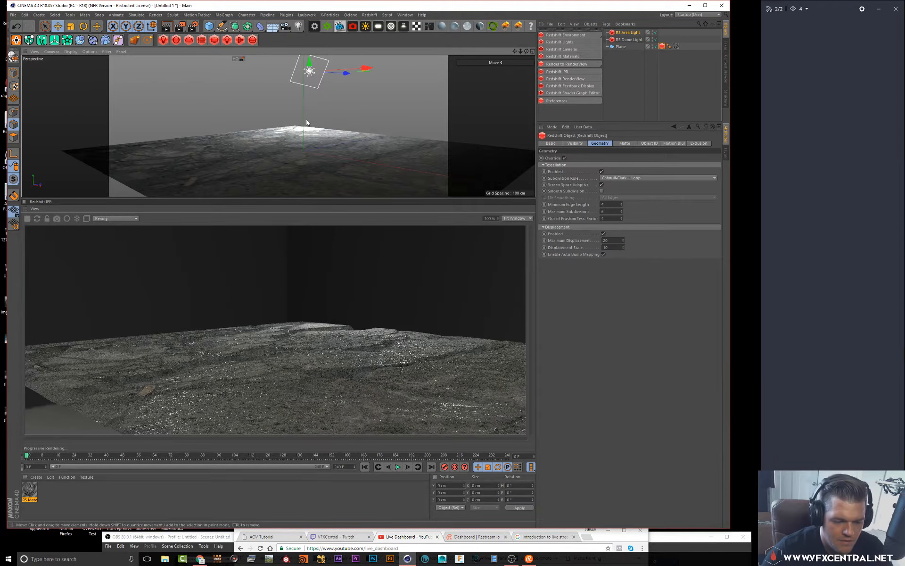
{"action": "left_click_drag", "start_coordinate": [308, 121], "coordinate": [347, 134], "text": "alt"}
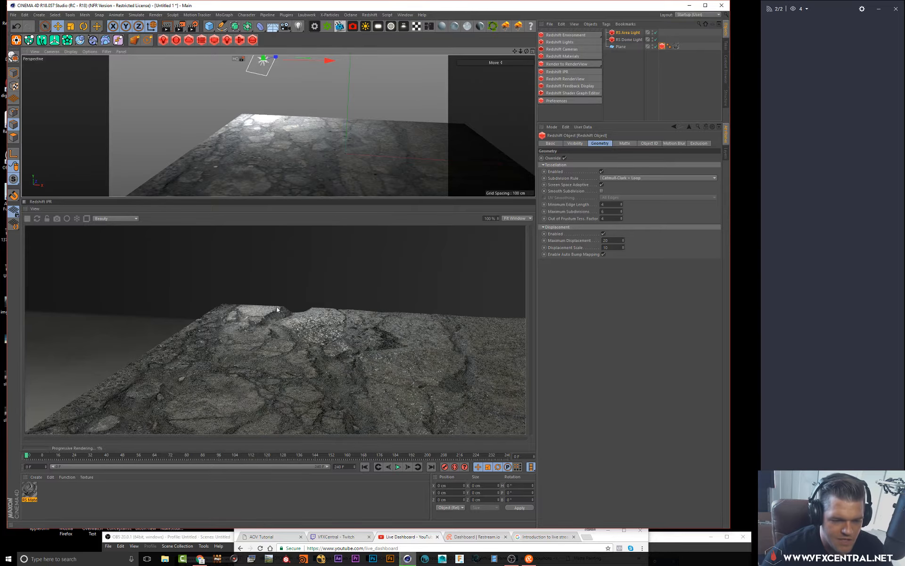
{"action": "left_click_drag", "start_coordinate": [320, 142], "coordinate": [317, 149], "text": "alt"}
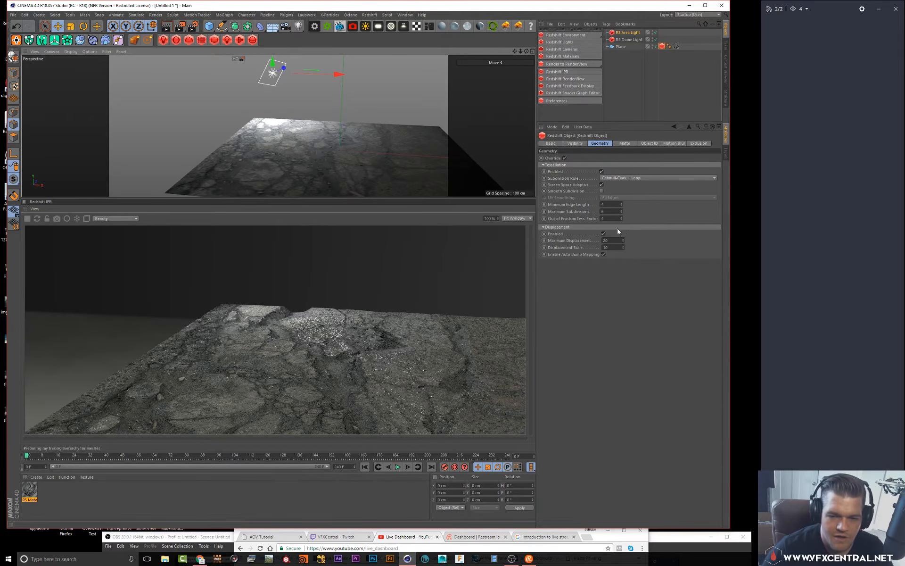
{"action": "left_click", "coordinate": [606, 240]}
{"action": "type", "text": "5"}
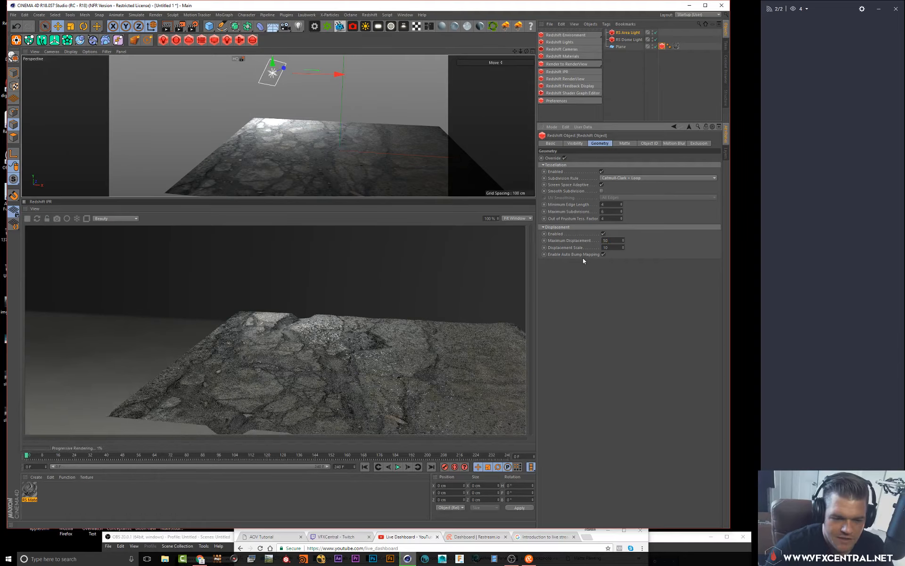
{"action": "type", "text": "0"}
{"action": "key", "text": "Return"}
Set the Displacement Scale to 1
{"action": "left_click_drag", "start_coordinate": [334, 162], "coordinate": [322, 145], "text": "alt"}
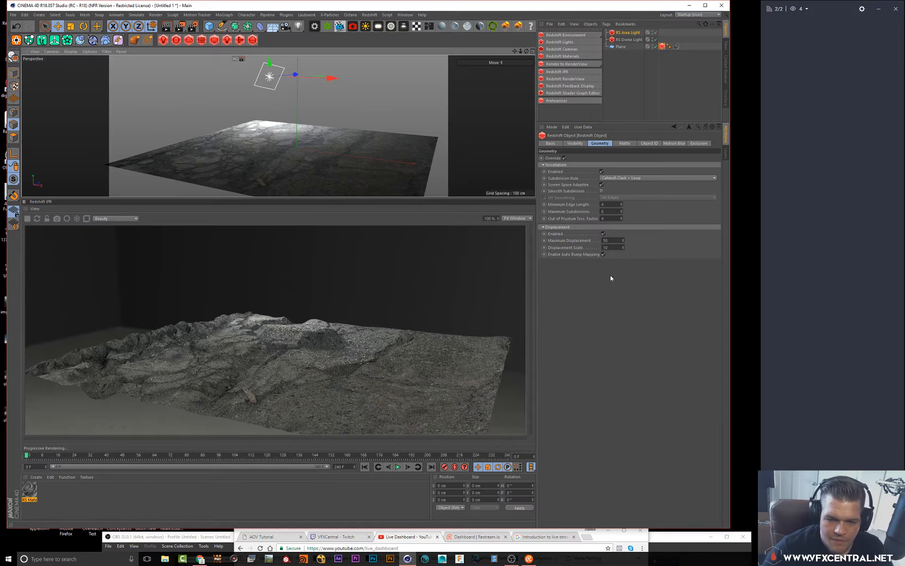
{"action": "double_click", "coordinate": [606, 247]}
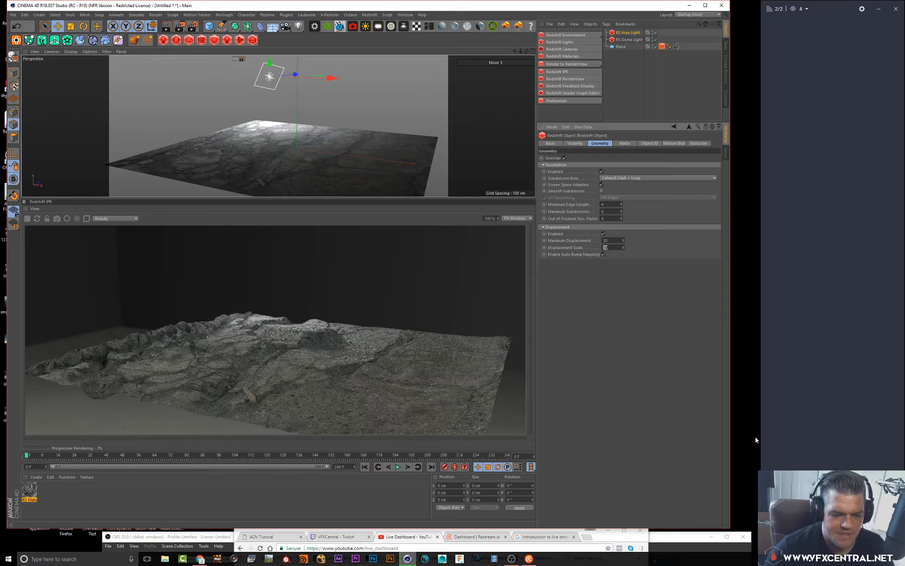
{"action": "type", "text": "1"}
{"action": "key", "text": "Return"}
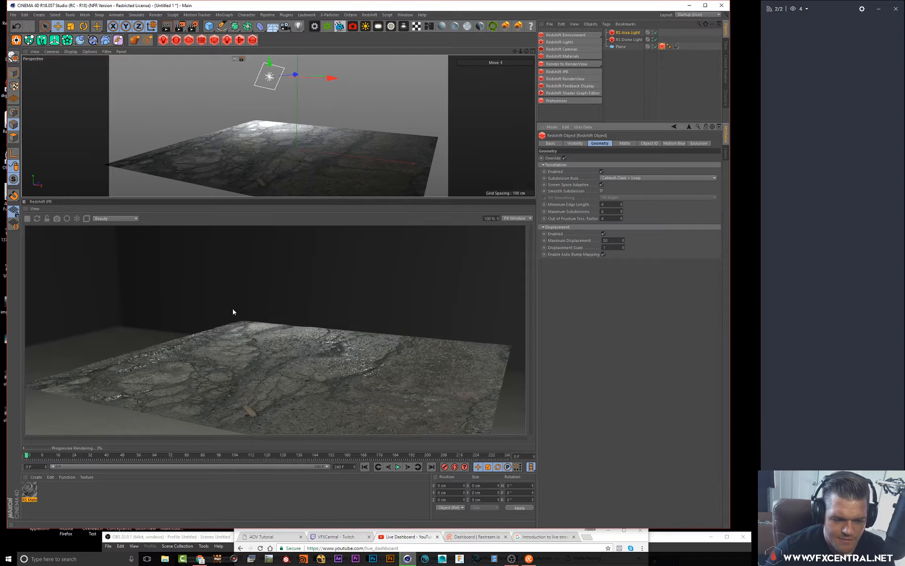
Set the Displacement Scale to 5
{"action": "left_click", "coordinate": [617, 248]}
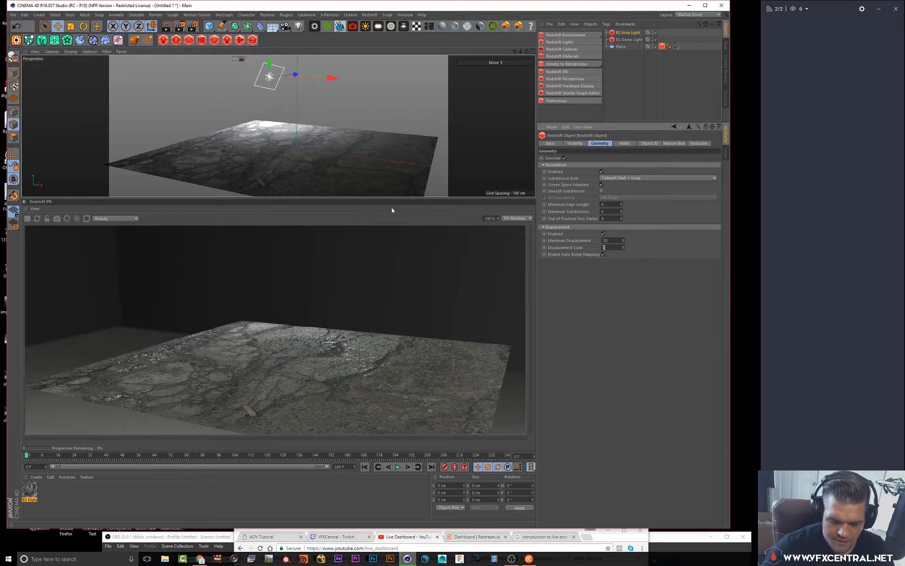
{"action": "type", "text": "5"}
{"action": "key", "text": "Return"}
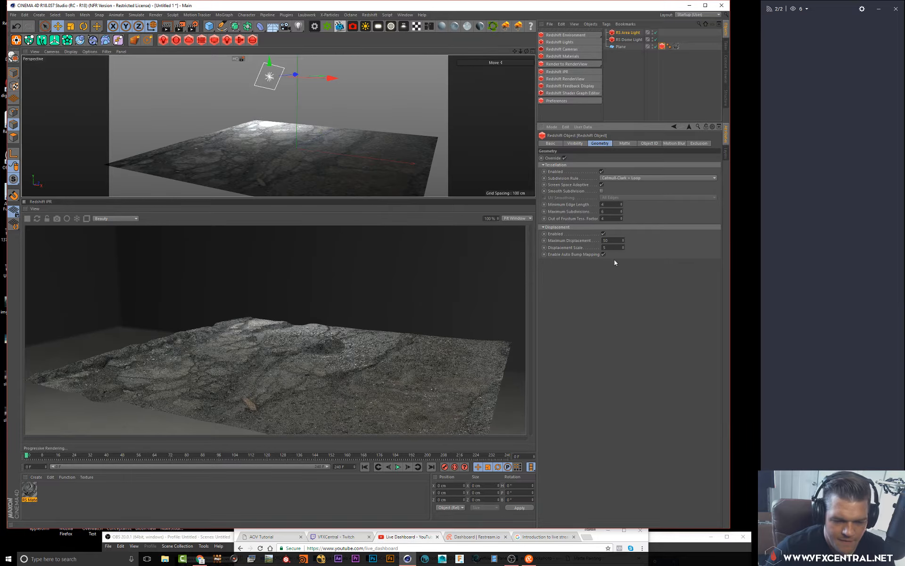
{"action": "left_click", "coordinate": [616, 248]}
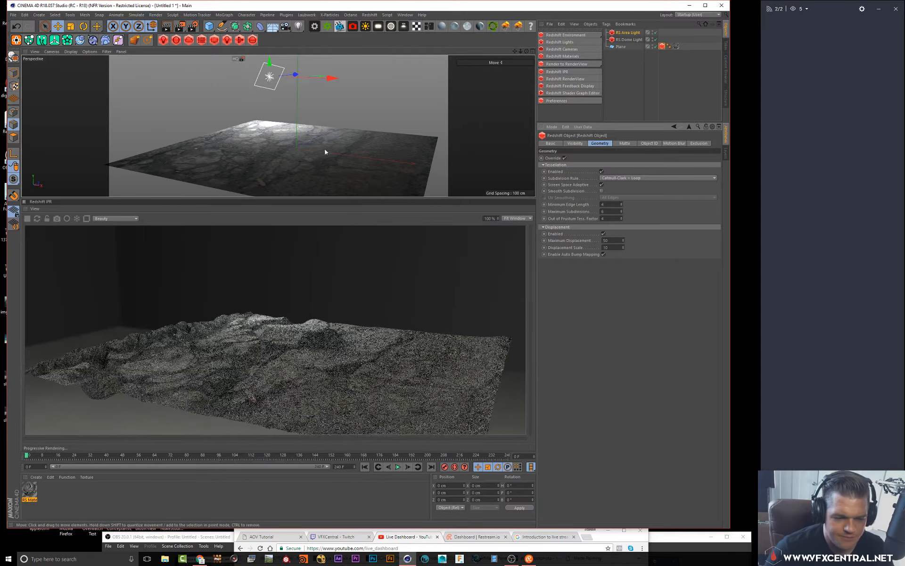
Set the Maximum Displacement to 40
{"action": "left_click", "coordinate": [612, 240]}
{"action": "type", "text": "4"}
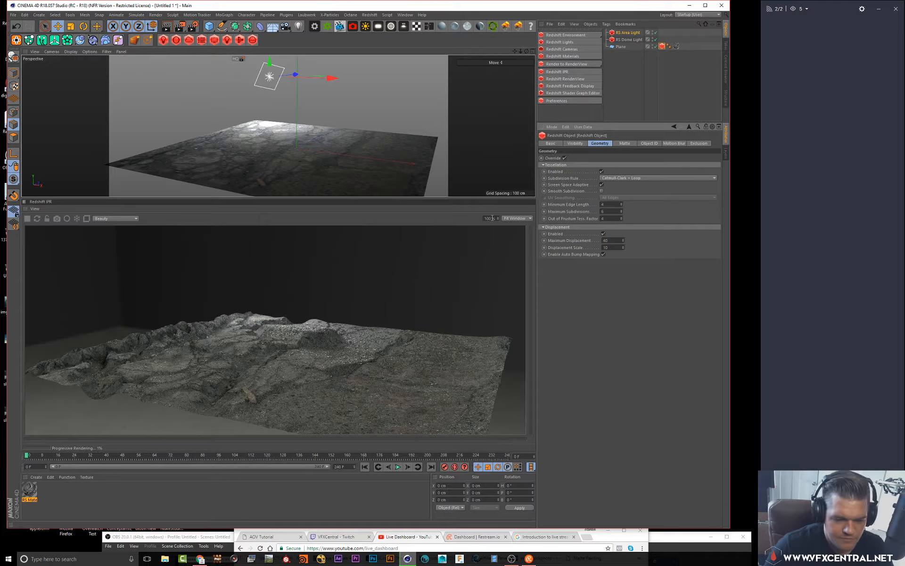
{"action": "type", "text": "0"}
{"action": "key", "text": "Return"}
{"action": "left_click_drag", "start_coordinate": [294, 168], "coordinate": [299, 164], "text": "alt"}
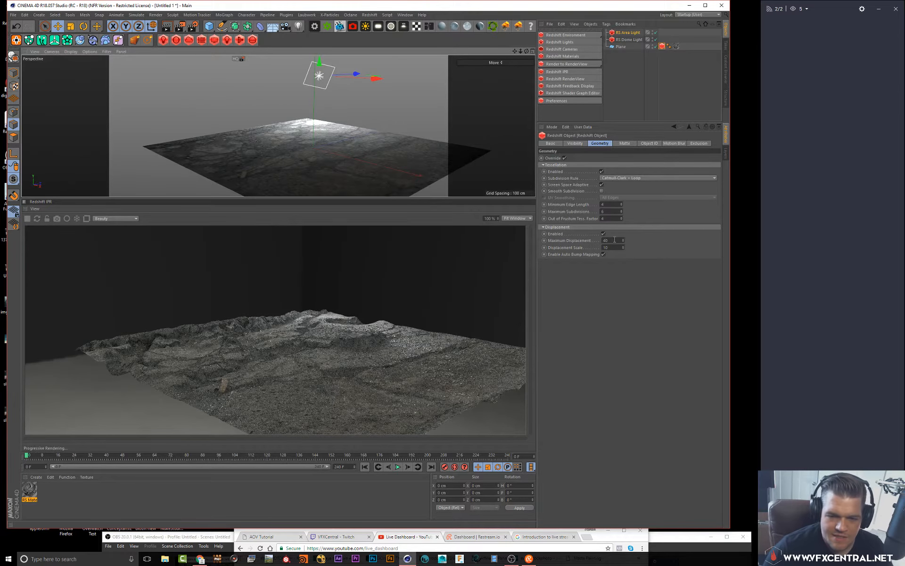
{"action": "left_click", "coordinate": [614, 240]}
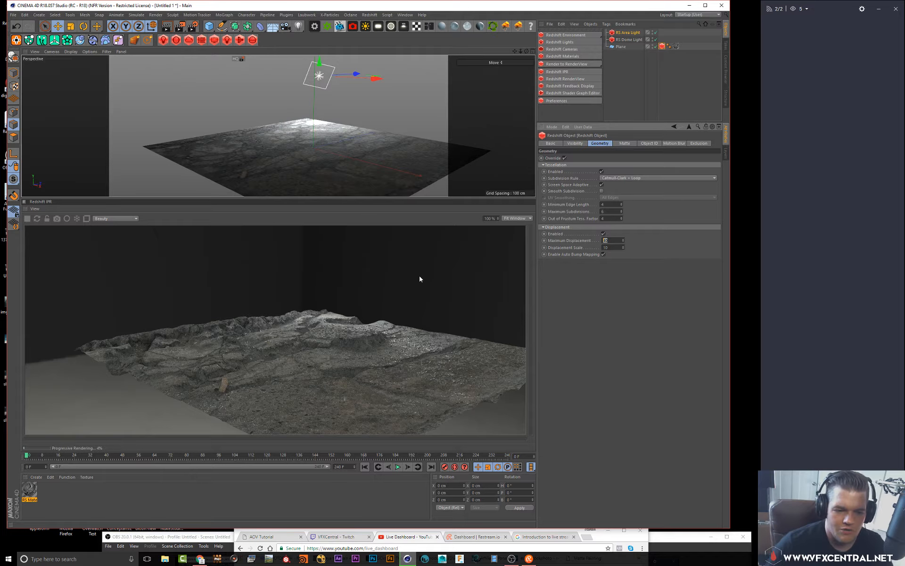
{"action": "left_click", "coordinate": [609, 248]}
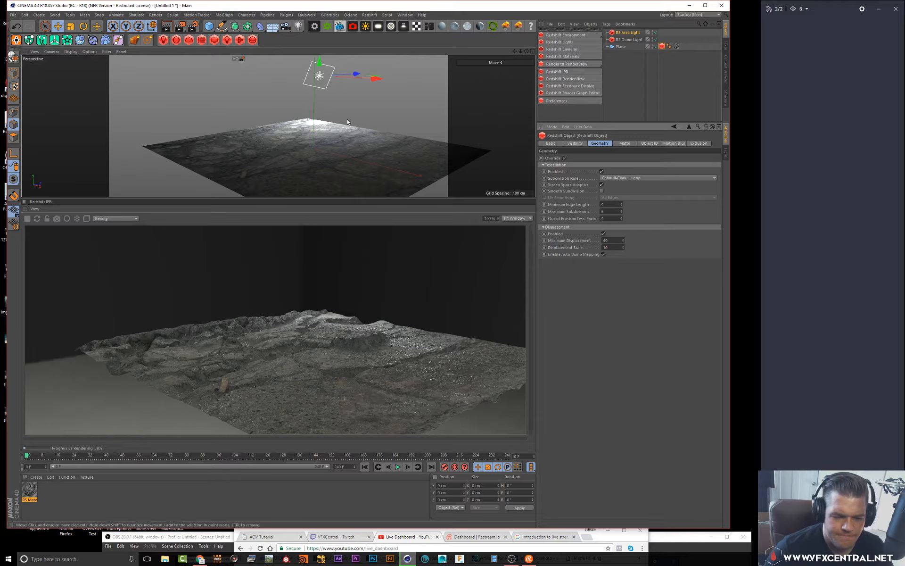
{"action": "left_click_drag", "start_coordinate": [347, 122], "coordinate": [369, 121], "text": "alt"}
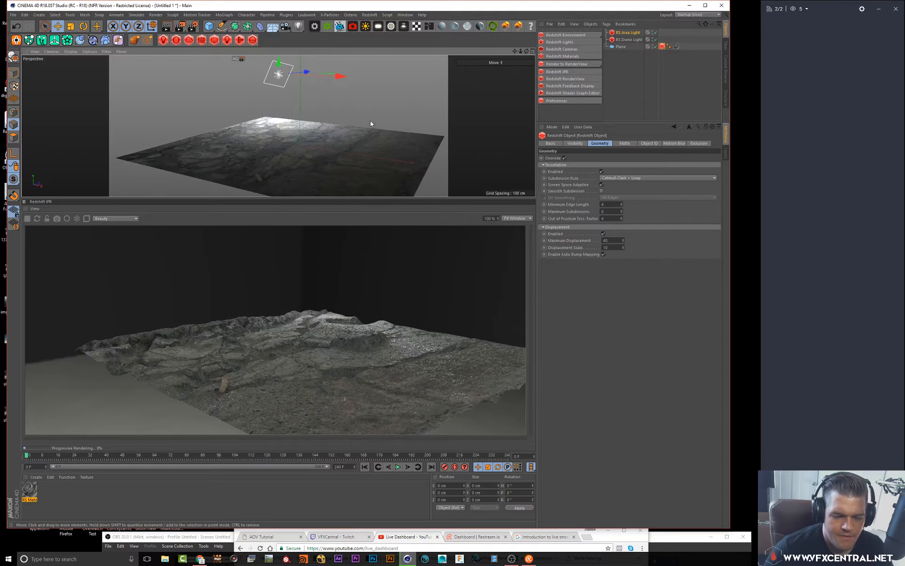
Open the RS Material in the Material Editor and expand the RS Normal Map node settings
{"action": "double_click", "coordinate": [28, 490]}
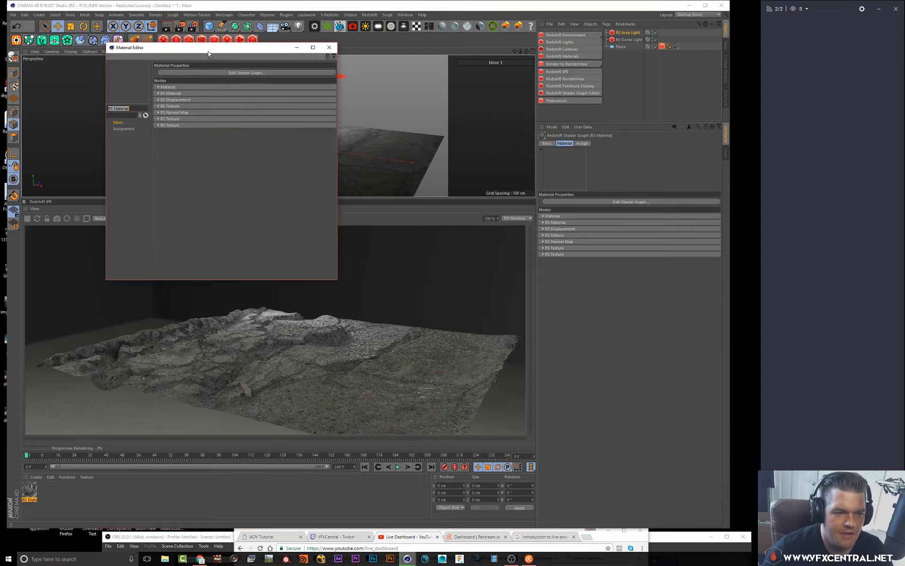
{"action": "left_click_drag", "start_coordinate": [208, 52], "coordinate": [575, 147]}
{"action": "left_click", "coordinate": [527, 208]}
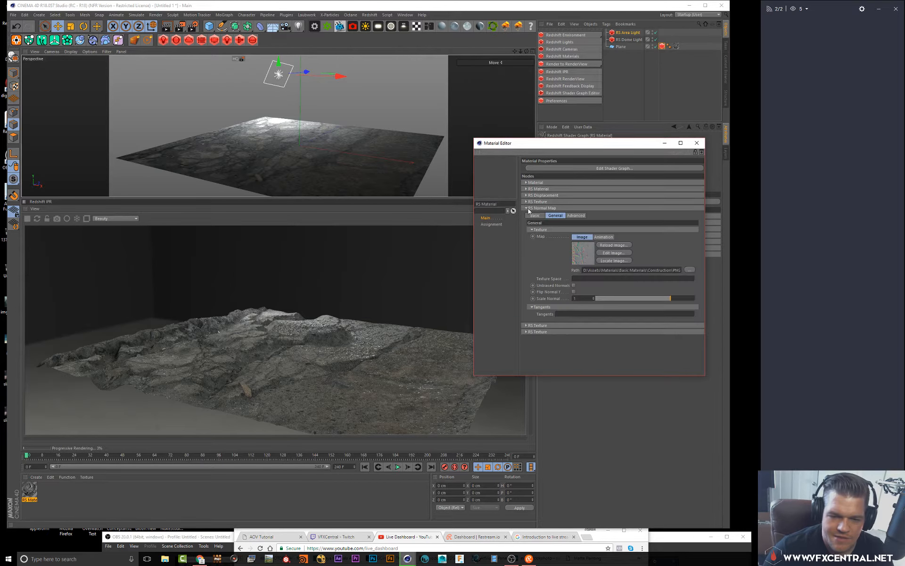
Toggle the normal map's Unbiased Normals and enable Flip Normal Y
{"action": "left_click", "coordinate": [574, 285]}
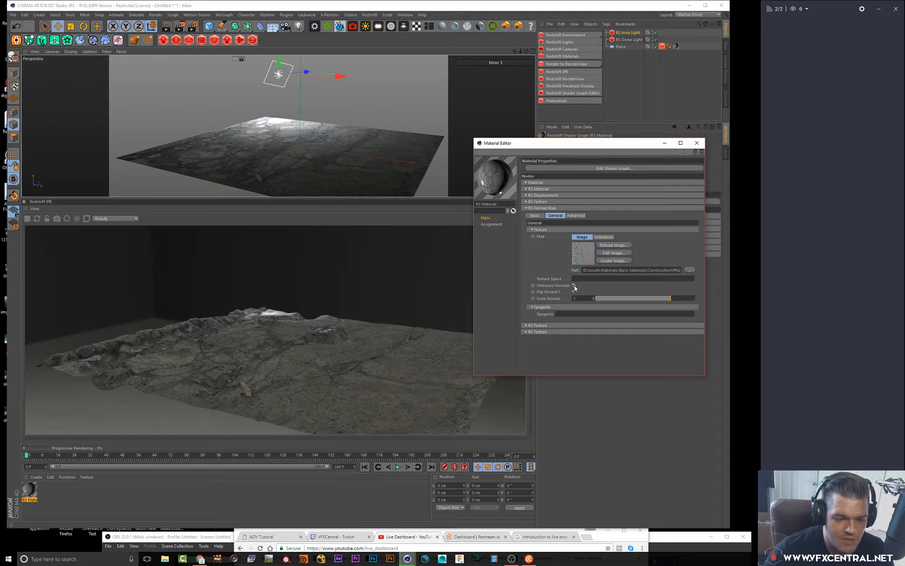
{"action": "left_click", "coordinate": [574, 285]}
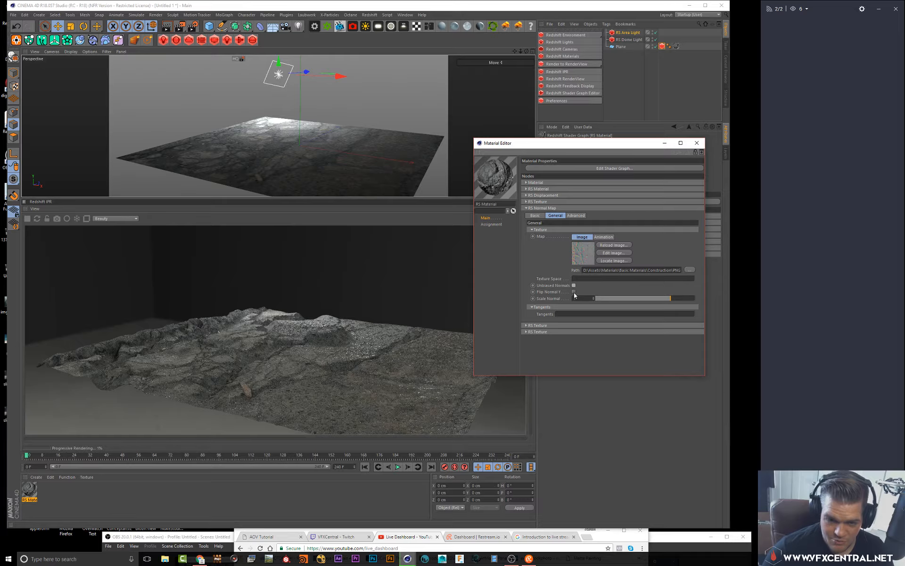
{"action": "left_click", "coordinate": [574, 292]}
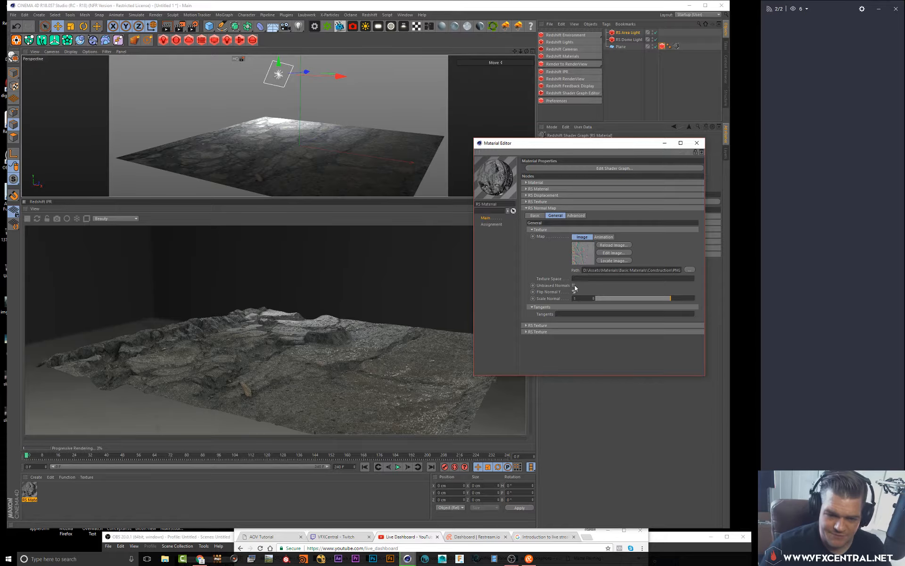
{"action": "left_click_drag", "start_coordinate": [338, 183], "coordinate": [334, 176], "text": "alt"}
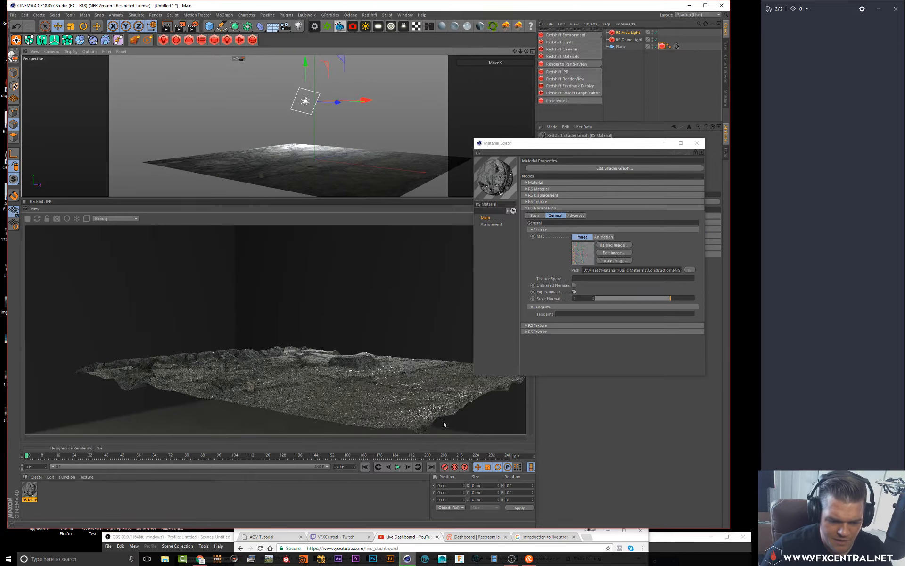
{"action": "left_click", "coordinate": [573, 293]}
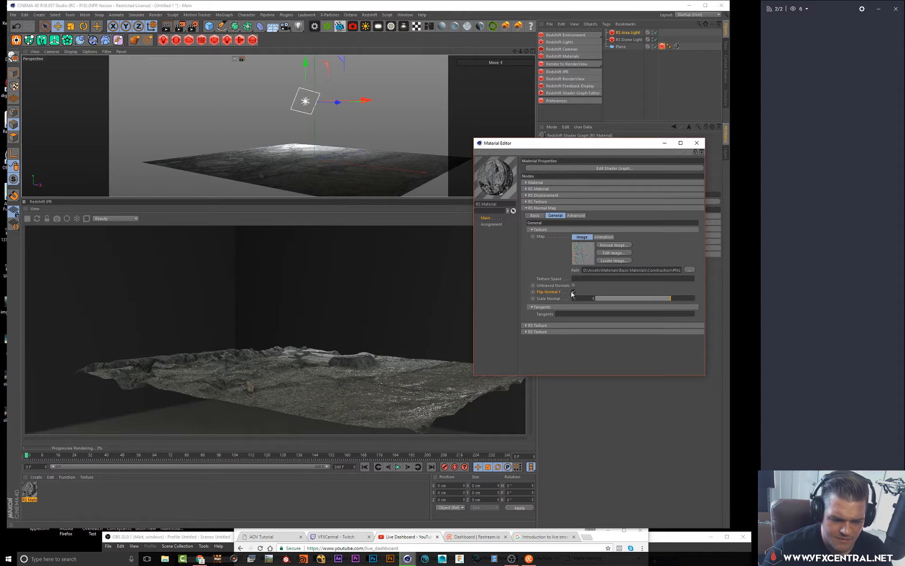
{"action": "left_click", "coordinate": [576, 293]}
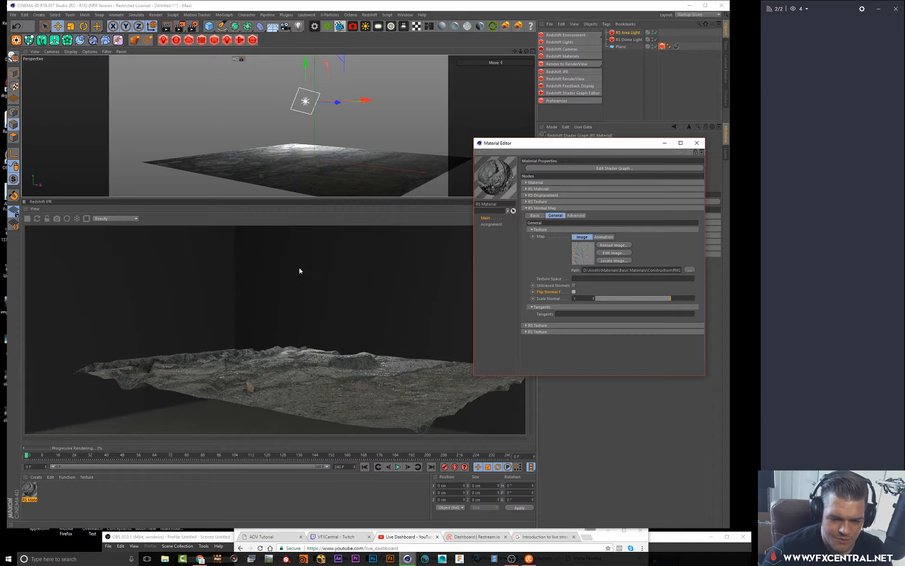
{"action": "left_click", "coordinate": [574, 292]}
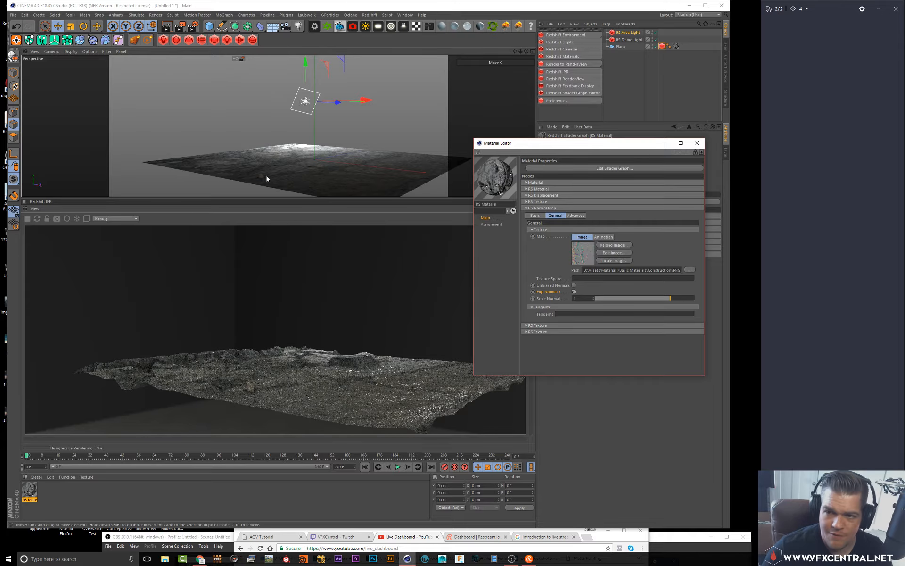
{"action": "left_click_drag", "start_coordinate": [266, 176], "coordinate": [283, 168], "text": "alt"}
Set the normal map's Scale Normal to 5
{"action": "left_click_drag", "start_coordinate": [674, 299], "coordinate": [691, 300]}
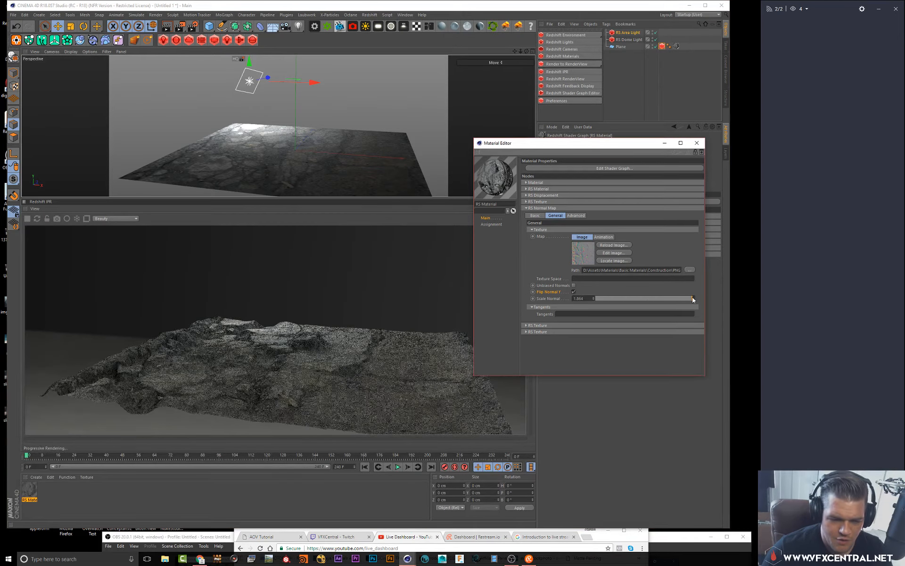
{"action": "double_click", "coordinate": [591, 298]}
{"action": "type", "text": "5"}
{"action": "key", "text": "Return"}
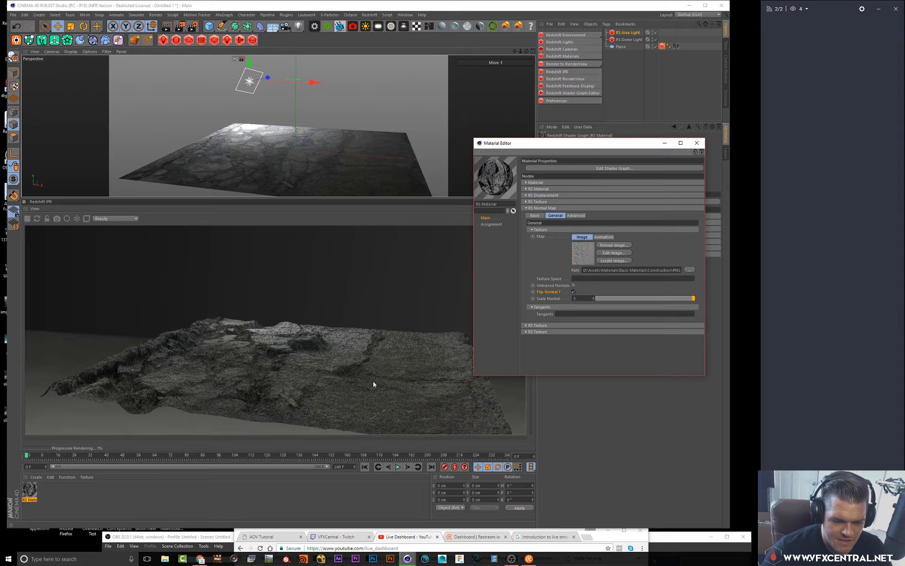
{"action": "right_click_drag", "start_coordinate": [275, 151], "coordinate": [284, 120], "text": "alt"}
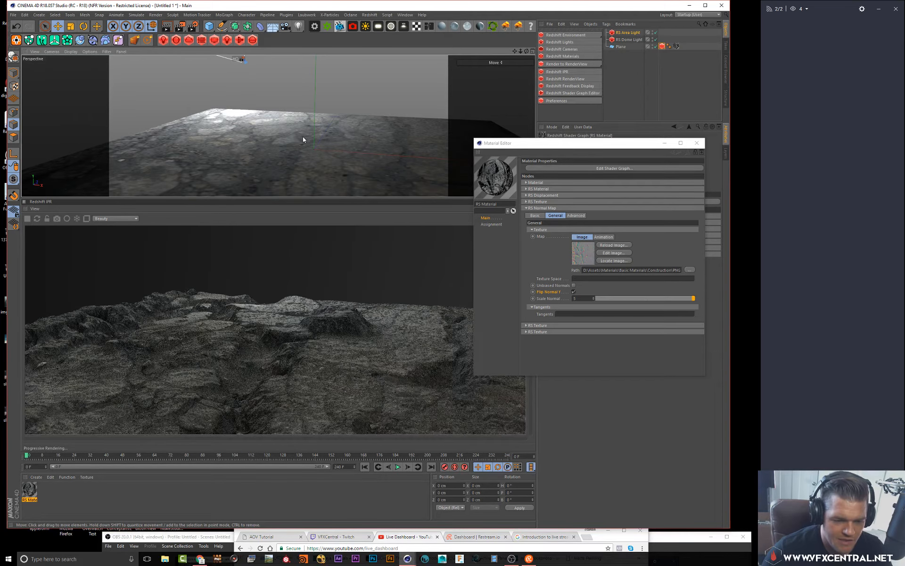
{"action": "left_click_drag", "start_coordinate": [321, 132], "coordinate": [317, 133], "text": "alt"}
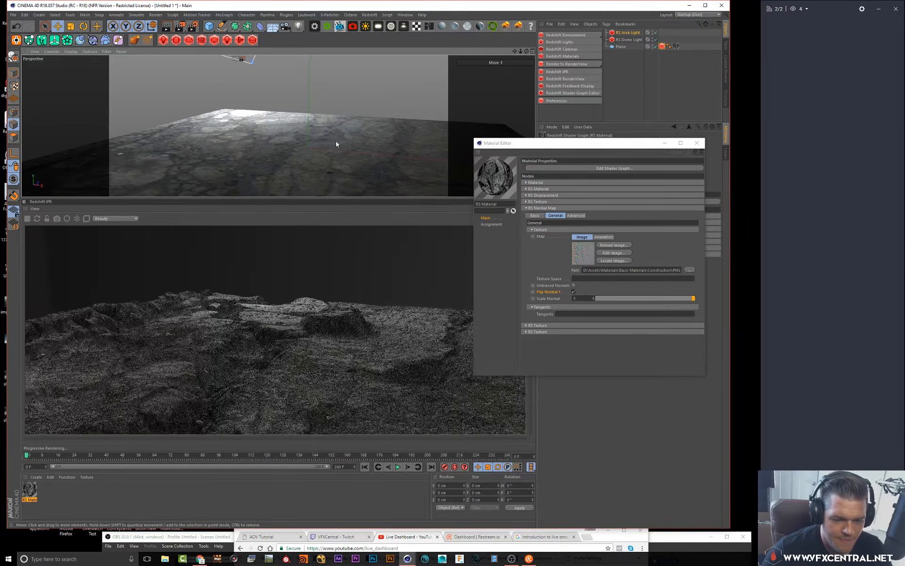
{"action": "left_click_drag", "start_coordinate": [302, 129], "coordinate": [339, 152], "text": "alt"}
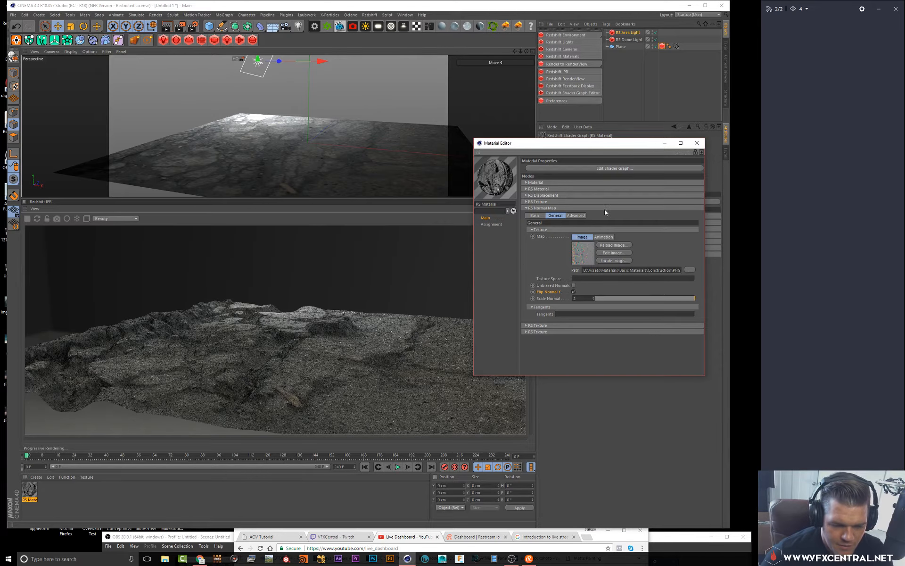
Close the Material Editor, add a sphere primitive and lift it above the floor plane
{"action": "left_click", "coordinate": [698, 143]}
{"action": "left_click_drag", "start_coordinate": [324, 109], "coordinate": [302, 115], "text": "alt"}
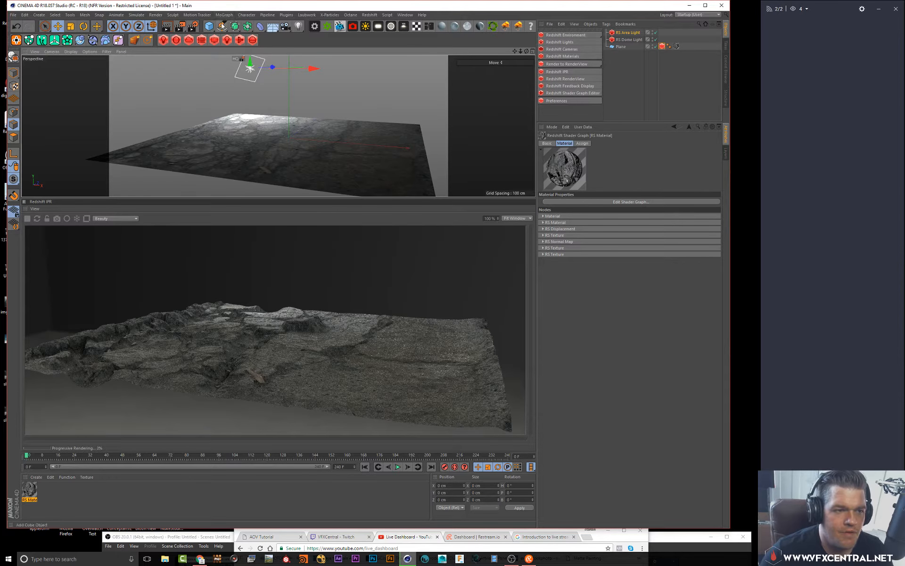
{"action": "left_click_drag", "start_coordinate": [209, 26], "coordinate": [345, 40]}
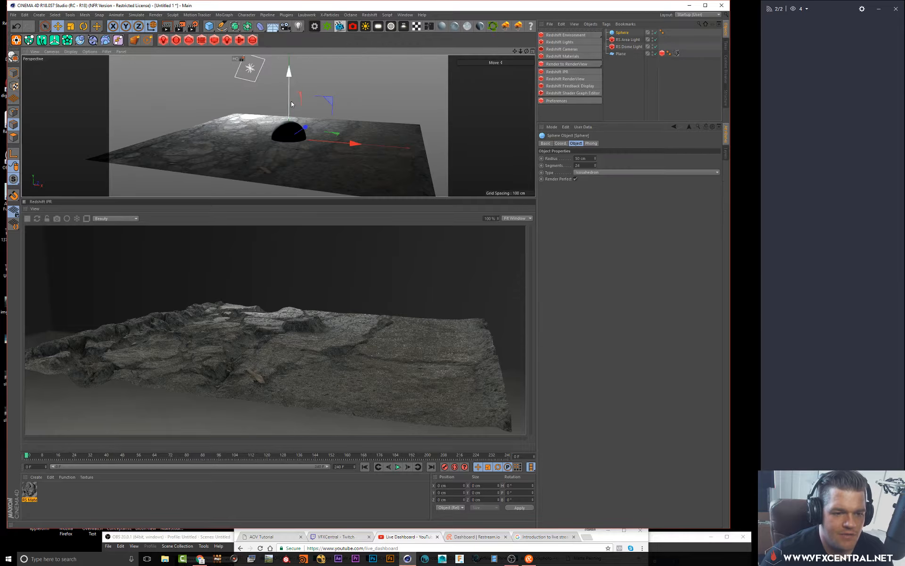
{"action": "left_click_drag", "start_coordinate": [291, 103], "coordinate": [291, 84]}
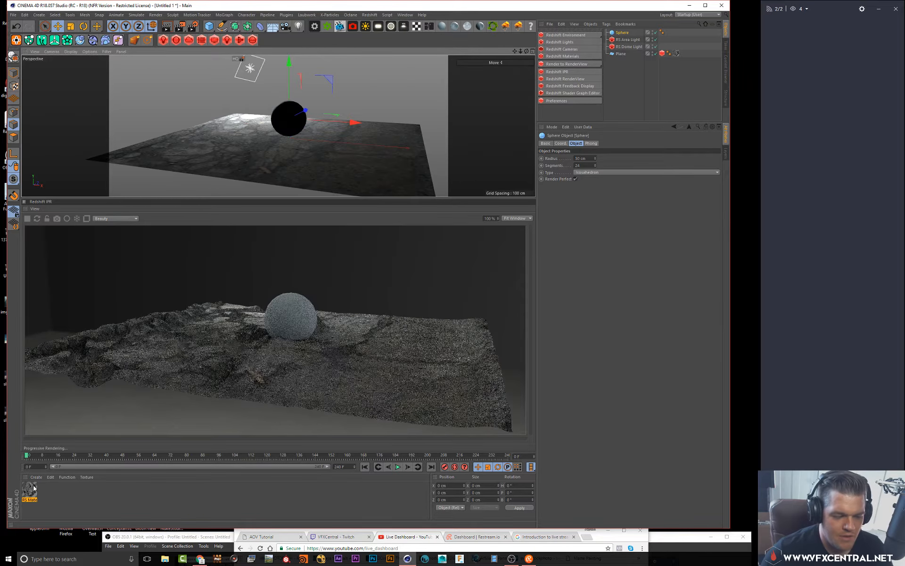
Check the plane's Redshift object tag, then set the sphere's Segments to 50
{"action": "left_click", "coordinate": [621, 54]}
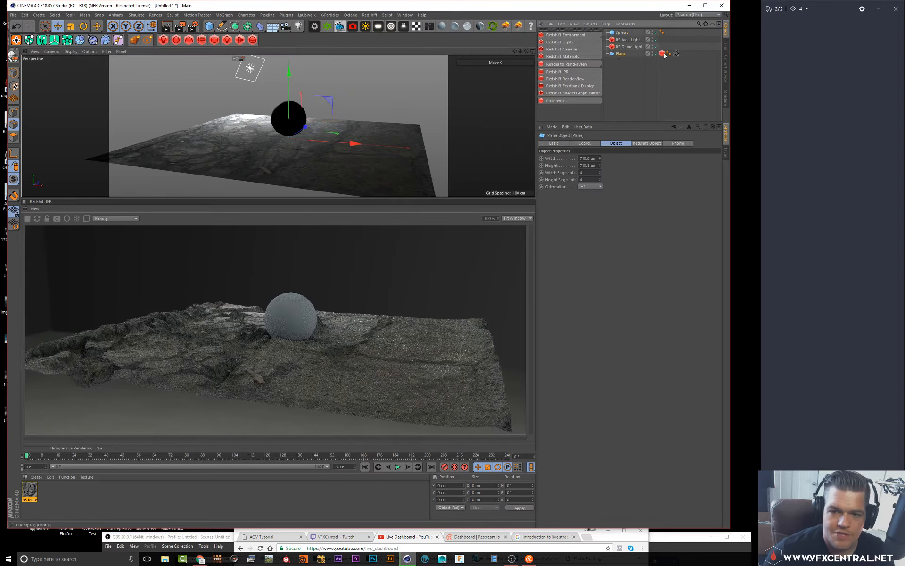
{"action": "left_click", "coordinate": [662, 54]}
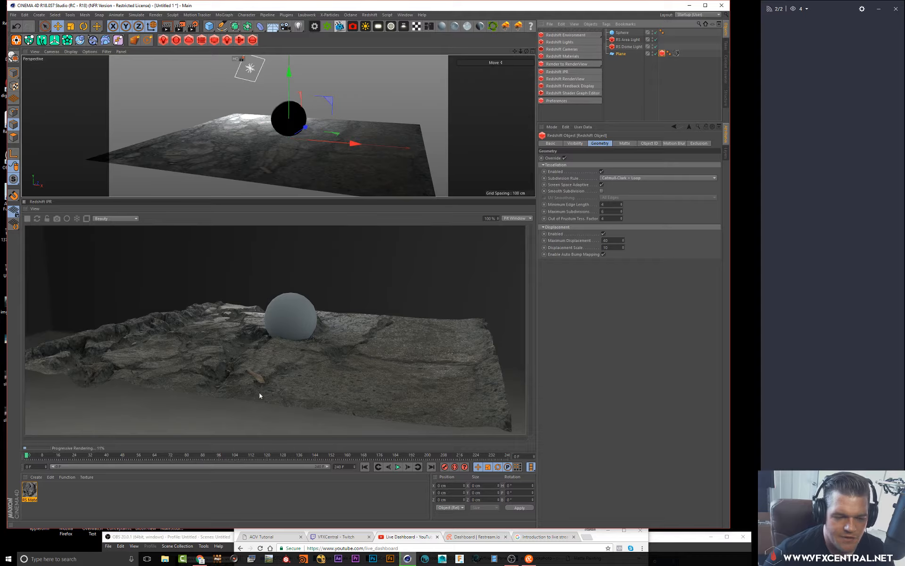
{"action": "left_click", "coordinate": [622, 33]}
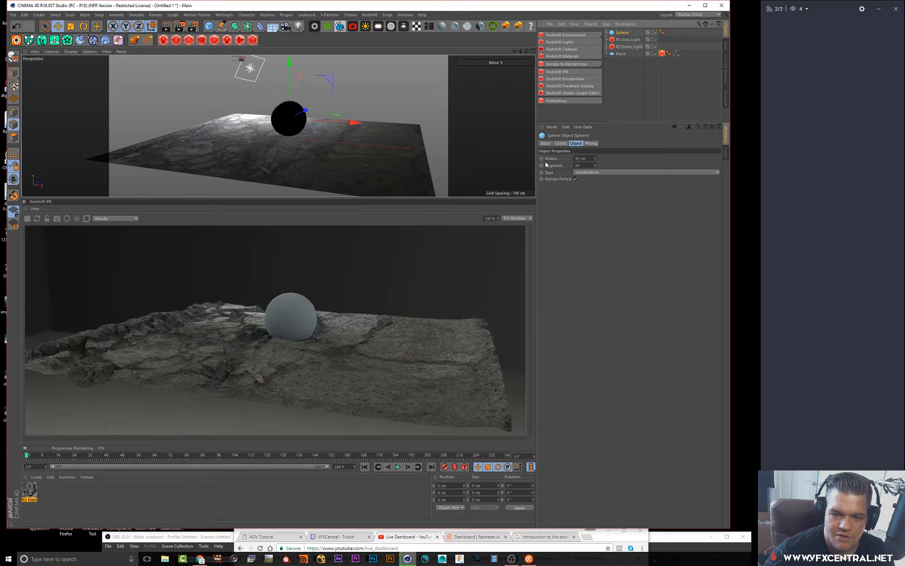
{"action": "double_click", "coordinate": [589, 165]}
{"action": "type", "text": "50"}
{"action": "key", "text": "Return"}
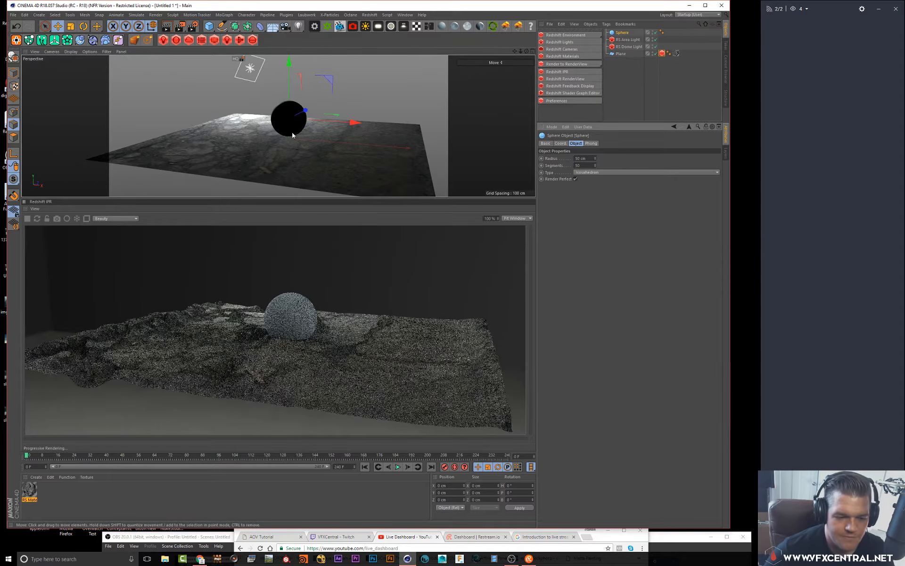
Open the RS Material's shader graph and examine the displacement and texture node setup
{"action": "double_click", "coordinate": [29, 498]}
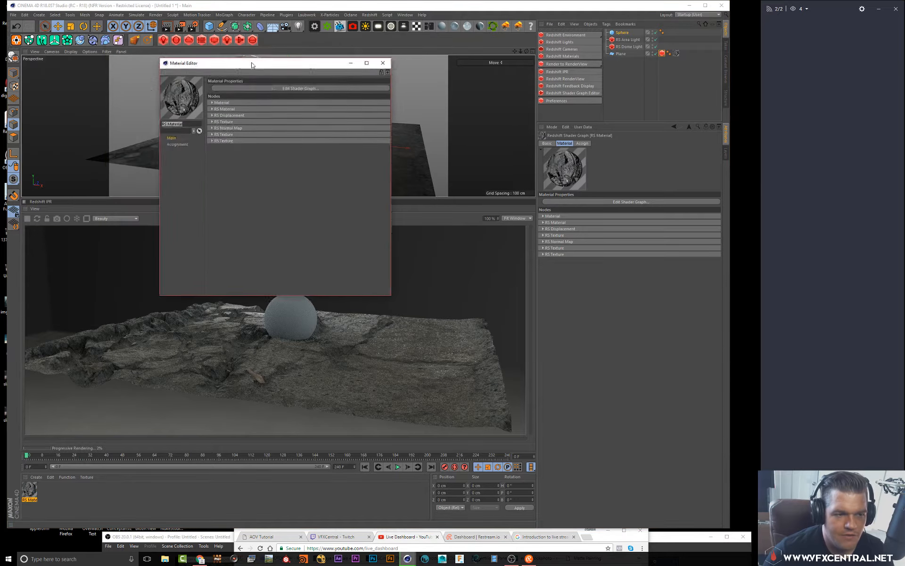
{"action": "left_click", "coordinate": [446, 108]}
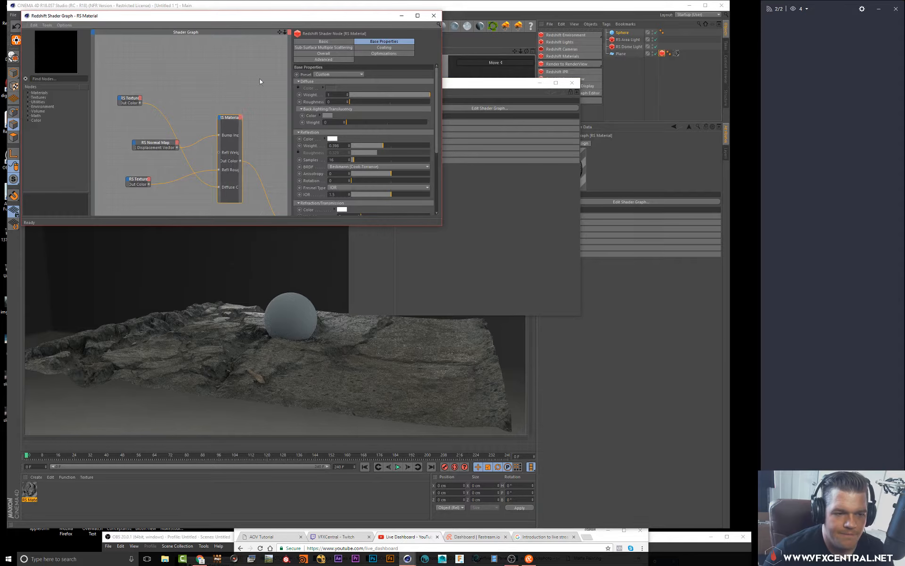
{"action": "left_click_drag", "start_coordinate": [280, 32], "coordinate": [291, 0]}
{"action": "left_click_drag", "start_coordinate": [441, 225], "coordinate": [649, 283]}
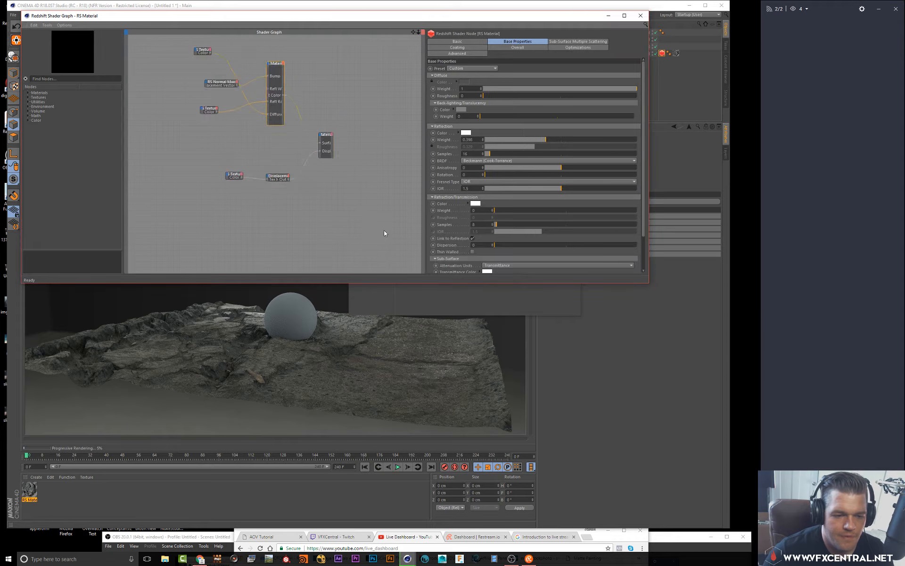
{"action": "left_click_drag", "start_coordinate": [244, 162], "coordinate": [246, 142]}
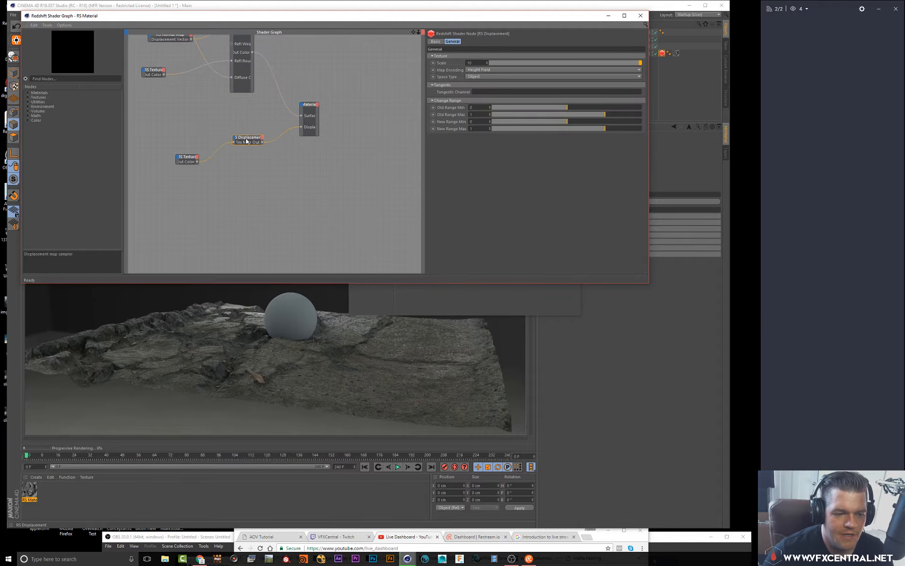
{"action": "left_click_drag", "start_coordinate": [310, 107], "coordinate": [324, 106]}
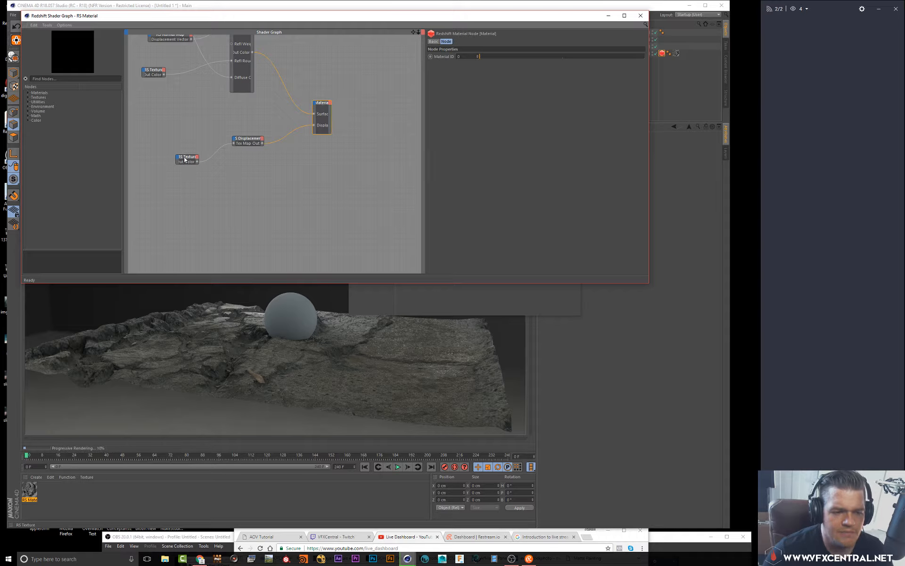
{"action": "left_click_drag", "start_coordinate": [187, 160], "coordinate": [188, 147]}
{"action": "left_click", "coordinate": [250, 139]}
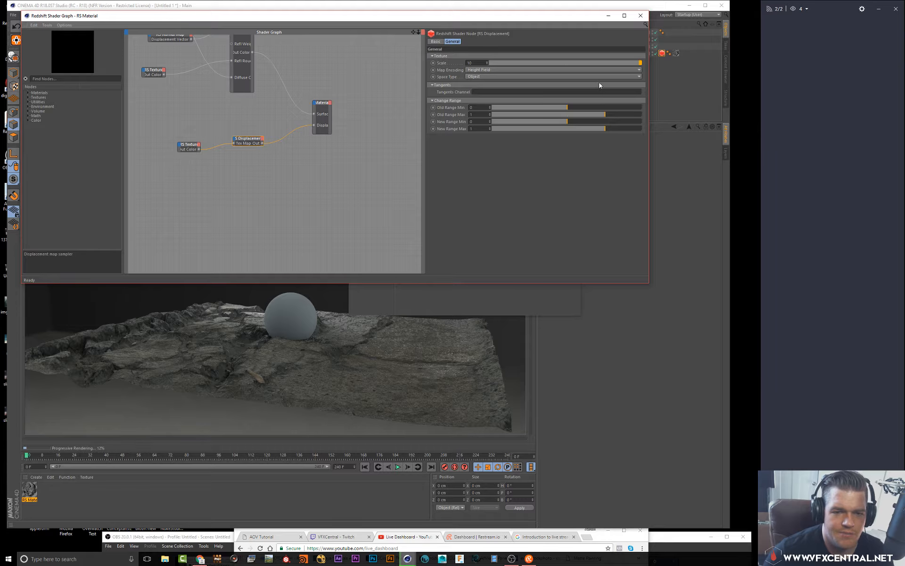
{"action": "left_click", "coordinate": [641, 16]}
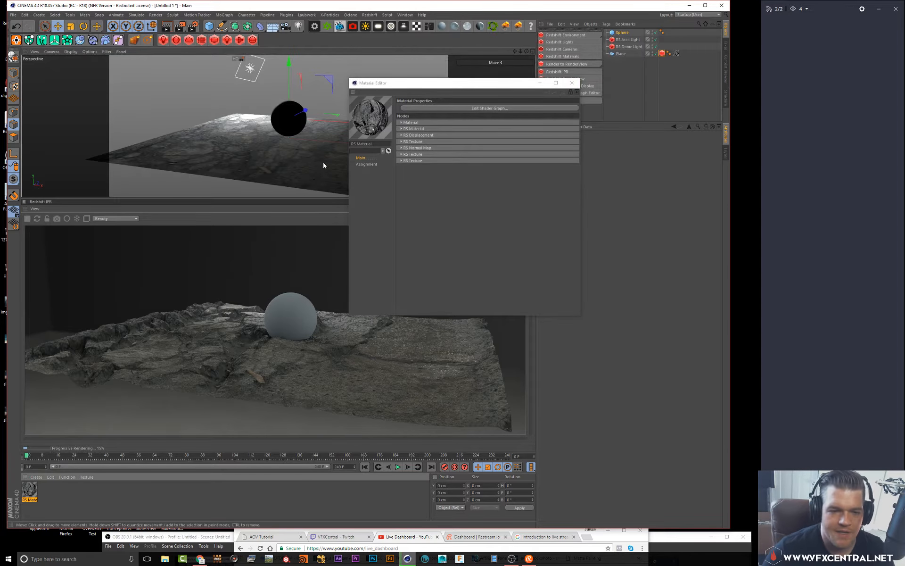
Close the Material Editor, pause the Redshift IPR and enlarge the viewport panel
{"action": "left_click", "coordinate": [576, 86]}
{"action": "left_click_drag", "start_coordinate": [324, 105], "coordinate": [310, 106], "text": "alt"}
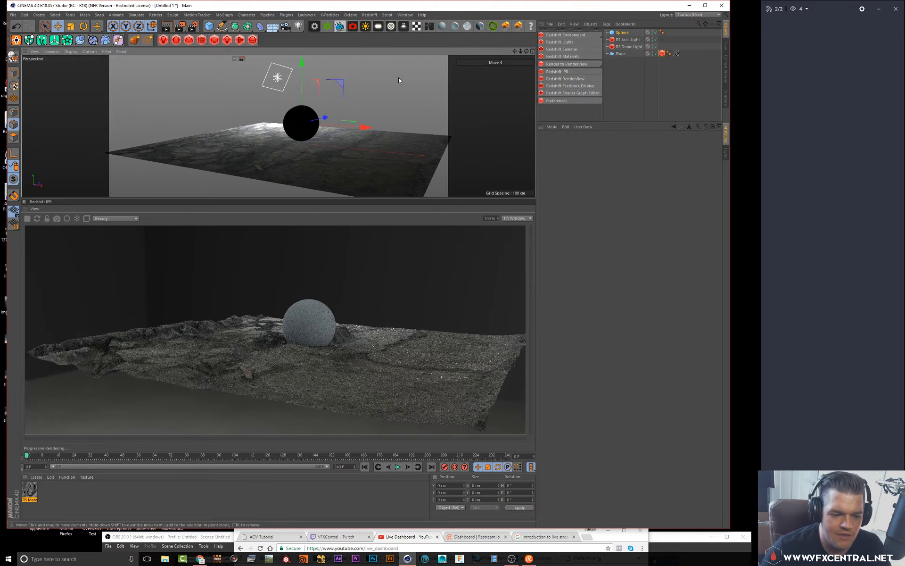
{"action": "left_click_drag", "start_coordinate": [349, 90], "coordinate": [346, 78], "text": "alt"}
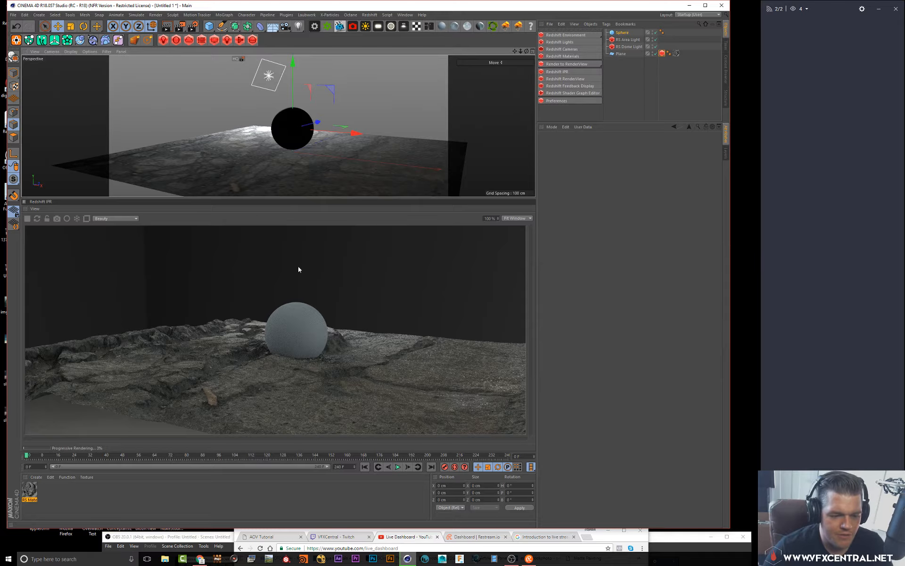
{"action": "left_click", "coordinate": [27, 220]}
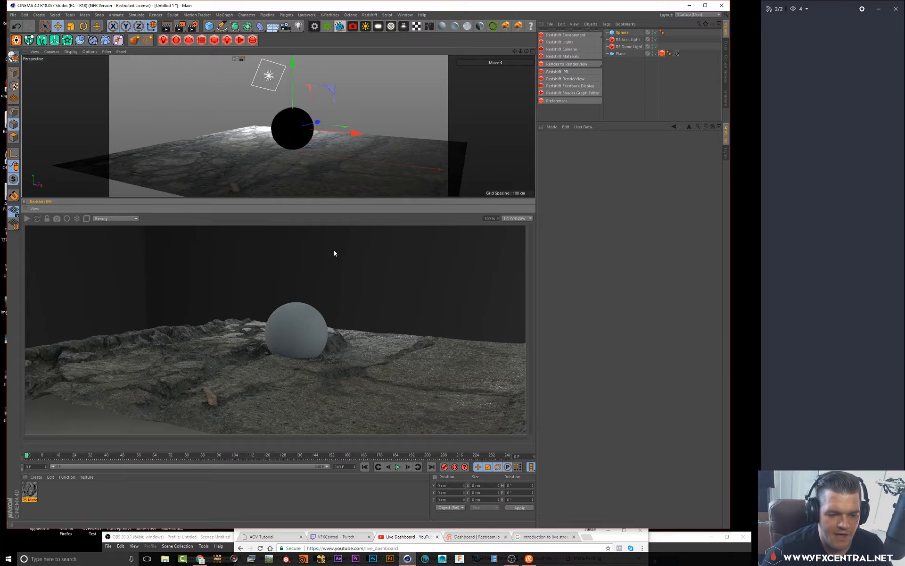
{"action": "left_click_drag", "start_coordinate": [332, 197], "coordinate": [331, 250]}
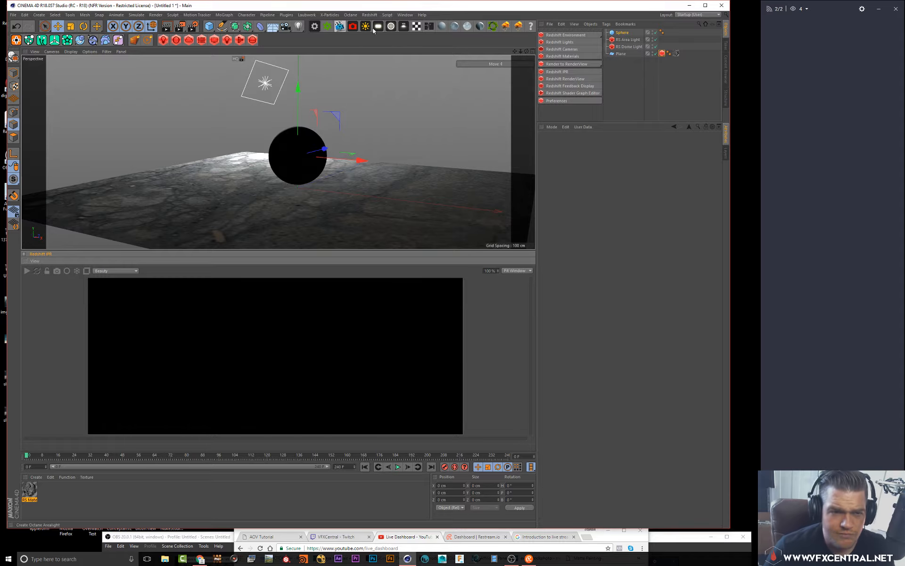
Switch the interface to the Sculpt layout
{"action": "left_click", "coordinate": [404, 15]}
{"action": "mouse_move", "coordinate": [387, 14]}
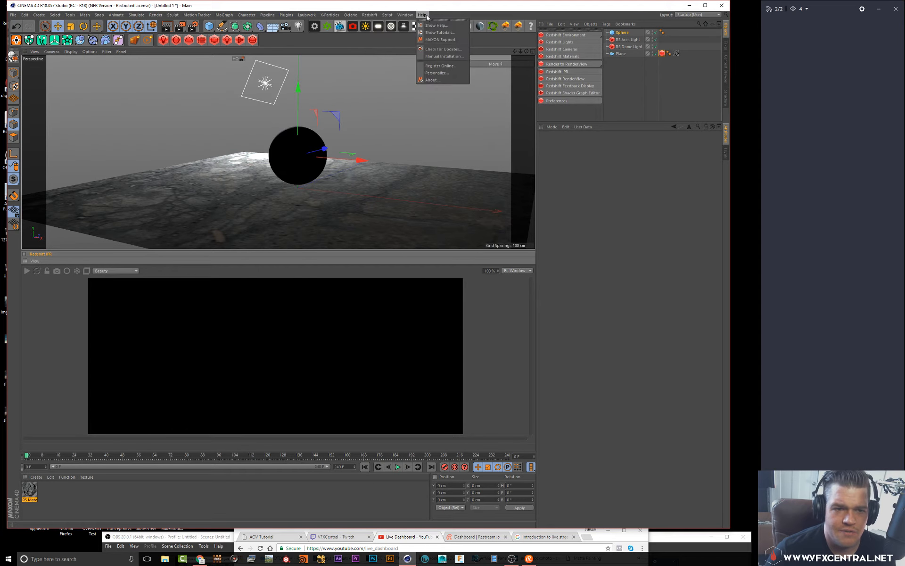
{"action": "left_click", "coordinate": [328, 16]}
{"action": "left_click", "coordinate": [288, 16]}
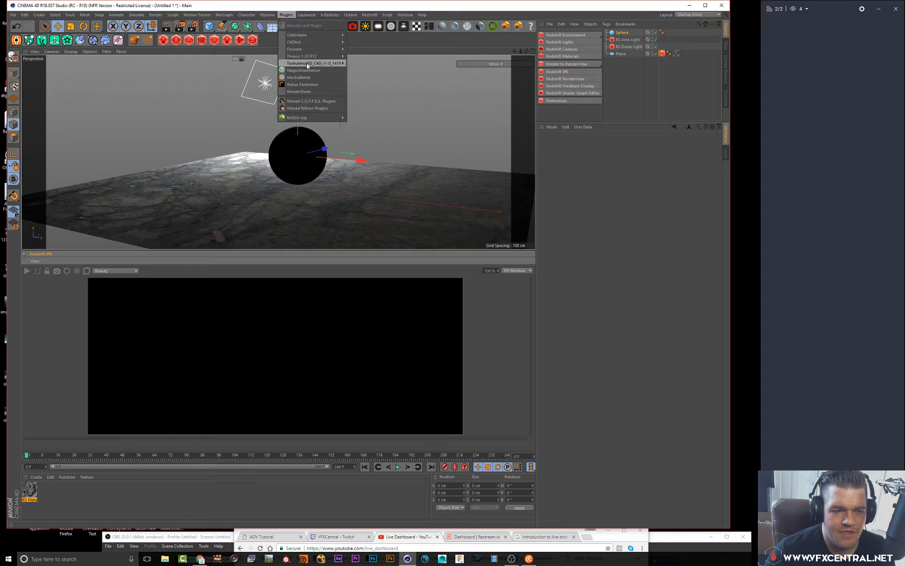
{"action": "mouse_move", "coordinate": [247, 16]}
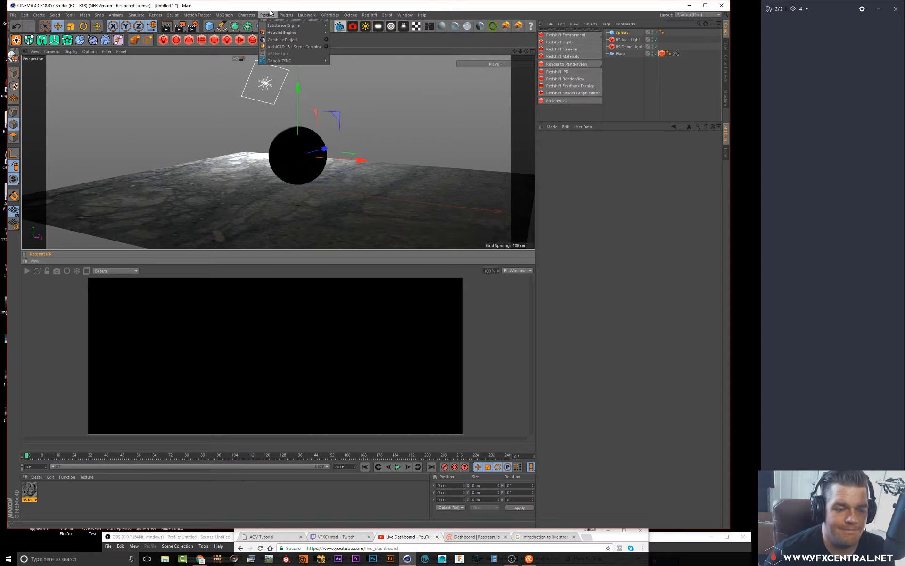
{"action": "mouse_move", "coordinate": [351, 17]}
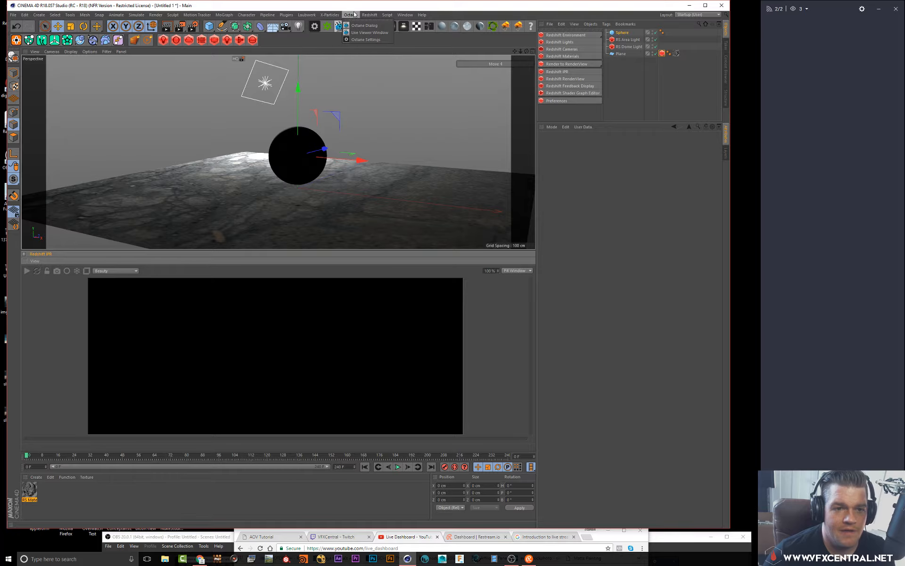
{"action": "mouse_move", "coordinate": [405, 15]}
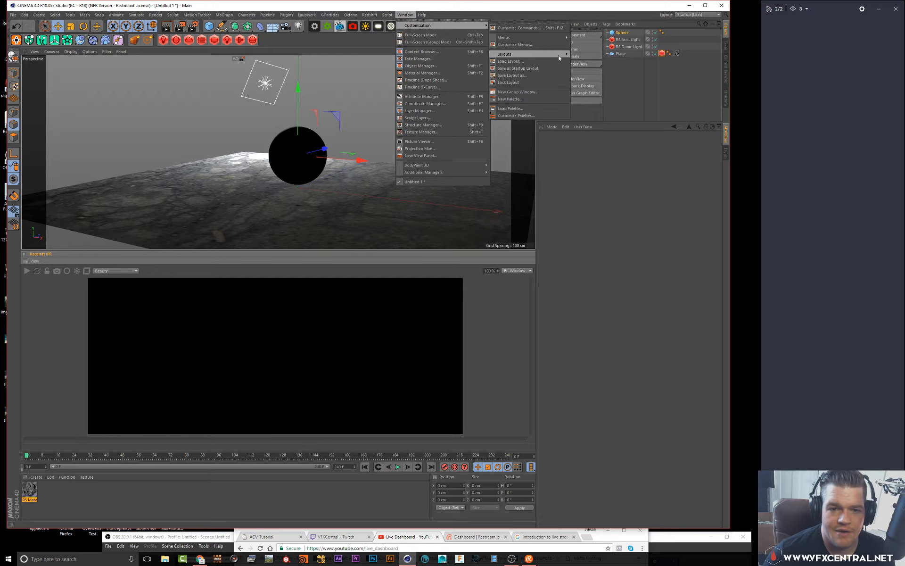
{"action": "mouse_move", "coordinate": [529, 56]}
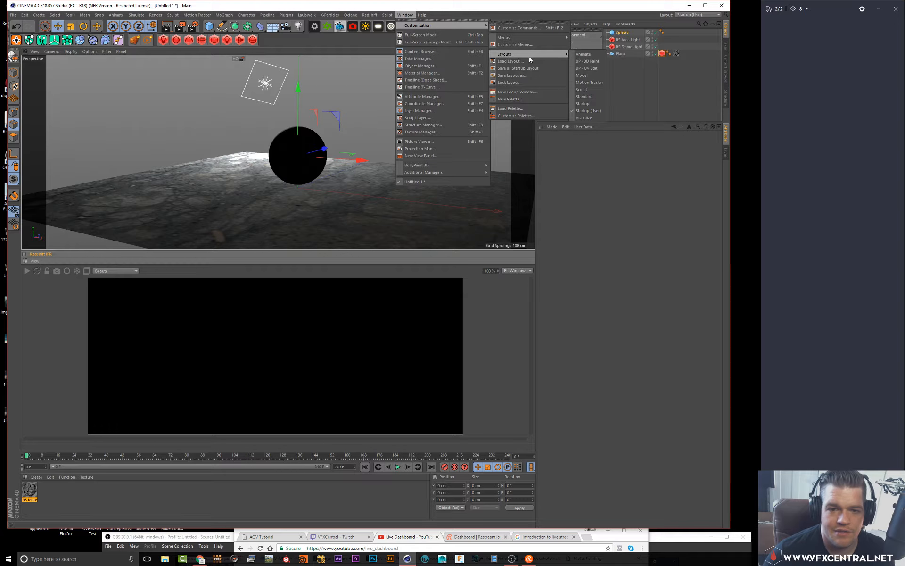
{"action": "left_click", "coordinate": [585, 89]}
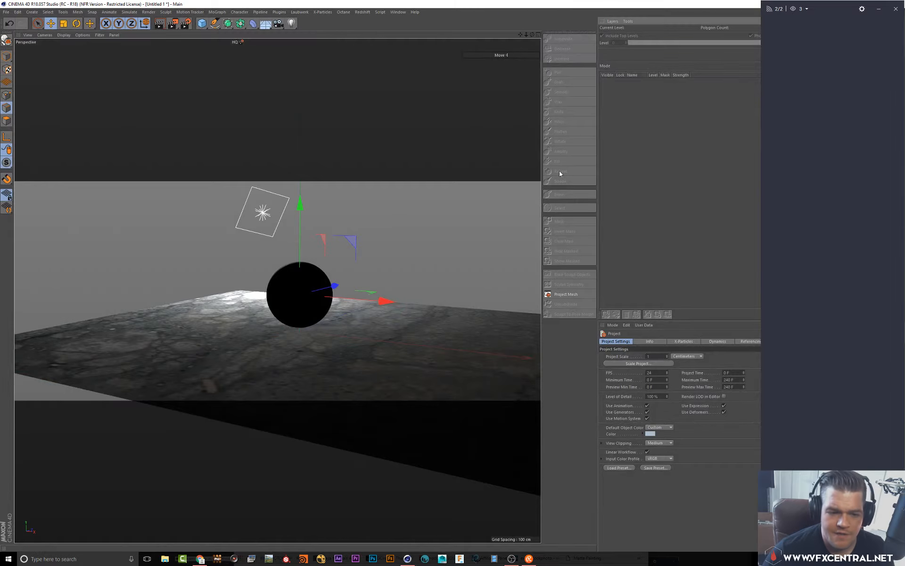
Subdivide the sphere and pull its surface outward with the Pull brush at about 100 size and 76% pressure
{"action": "left_click", "coordinate": [318, 289]}
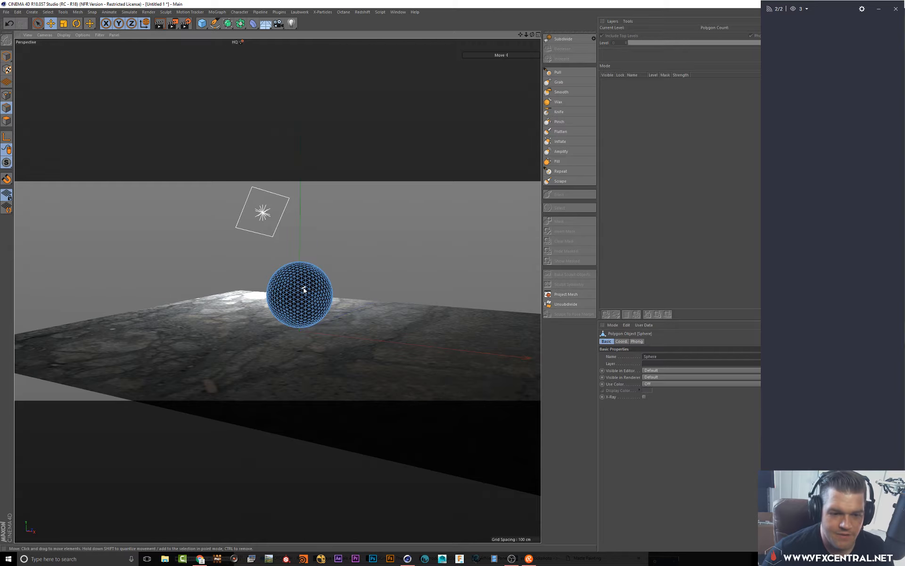
{"action": "left_click", "coordinate": [564, 39]}
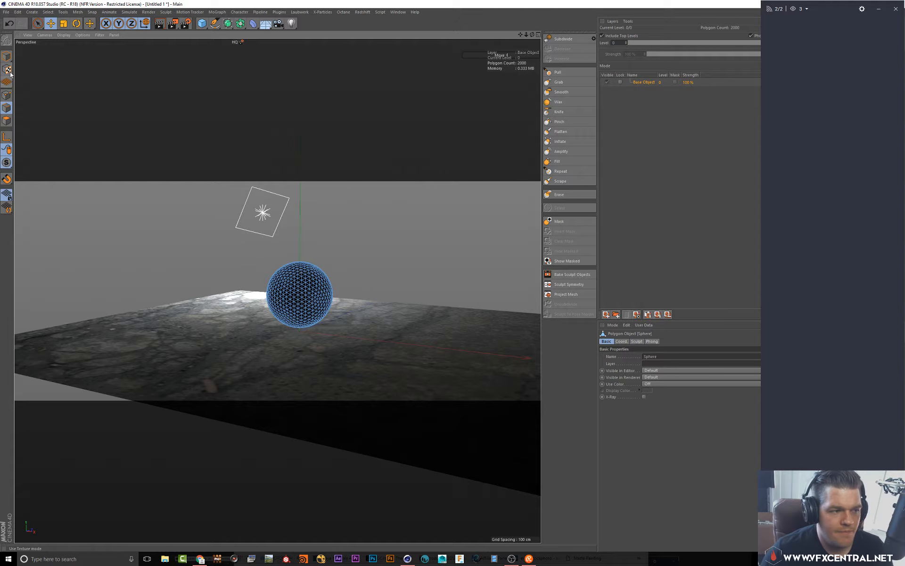
{"action": "left_click", "coordinate": [556, 72]}
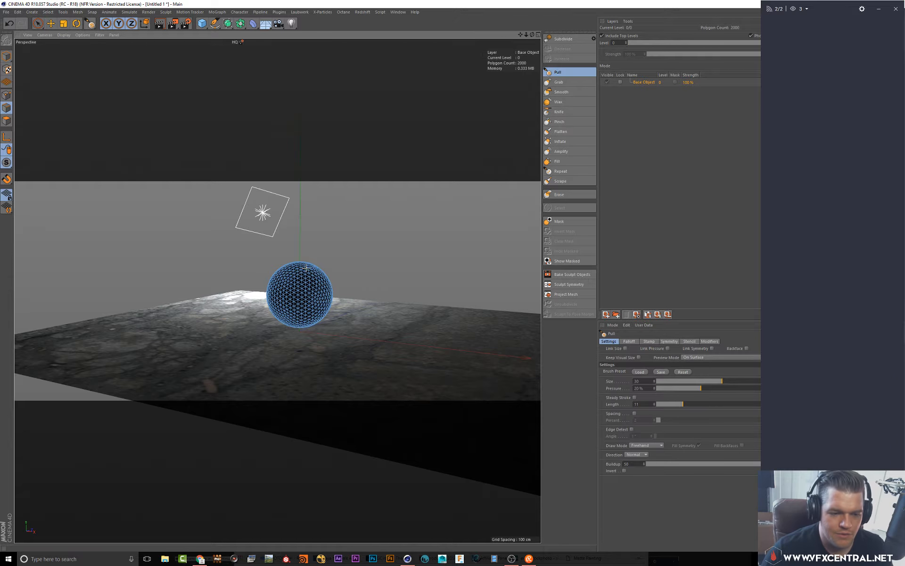
{"action": "left_click", "coordinate": [10, 60]}
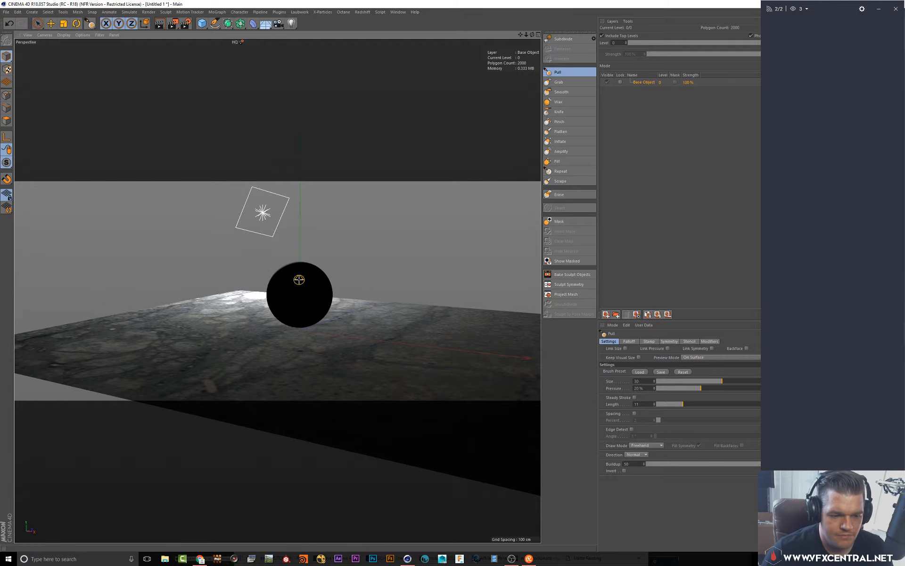
{"action": "left_click_drag", "start_coordinate": [299, 280], "coordinate": [275, 278], "text": "alt"}
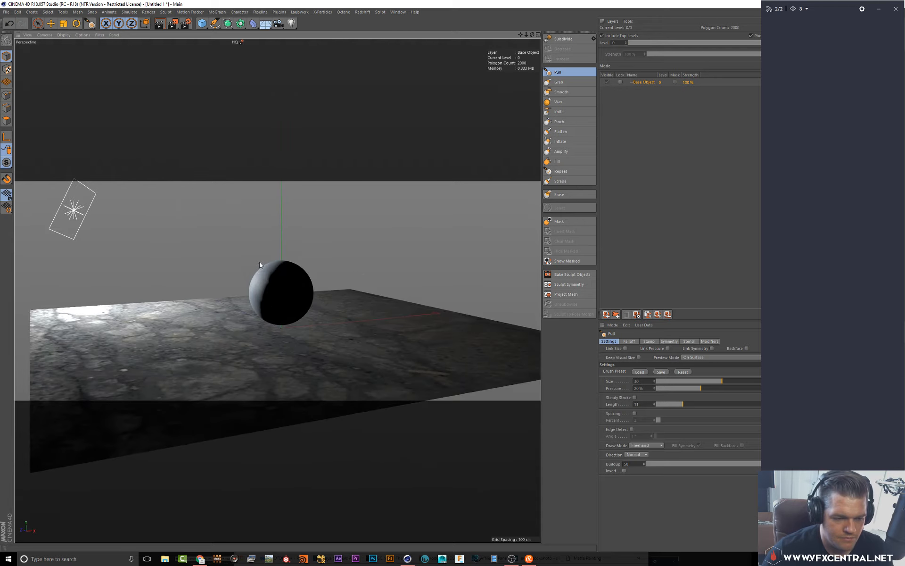
{"action": "middle_click_drag", "start_coordinate": [268, 278], "coordinate": [273, 265]}
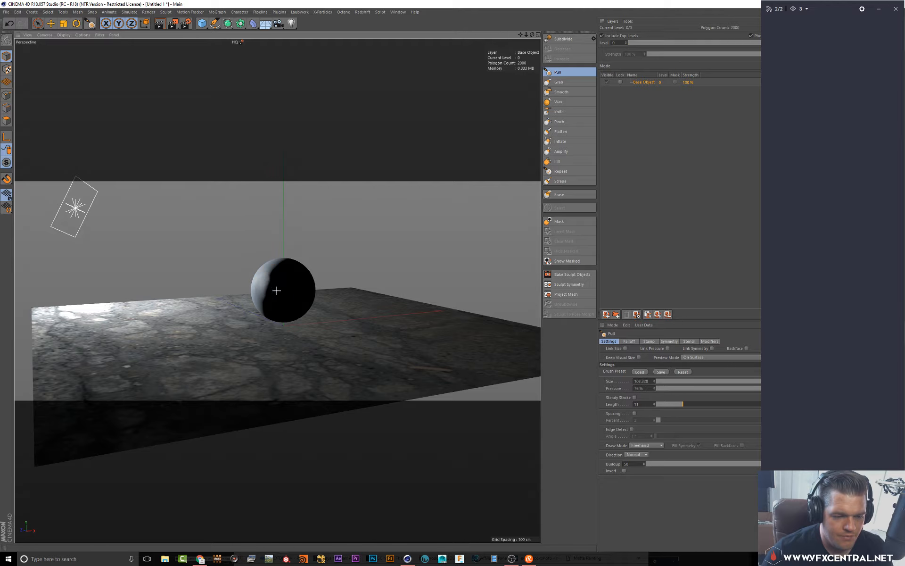
{"action": "mouse_move", "coordinate": [271, 281]}
{"action": "left_mouse_down"}
{"action": "mouse_move", "coordinate": [258, 293]}
{"action": "mouse_move", "coordinate": [265, 282]}
{"action": "mouse_move", "coordinate": [284, 297]}
{"action": "mouse_move", "coordinate": [292, 269]}
{"action": "mouse_move", "coordinate": [310, 294]}
{"action": "mouse_move", "coordinate": [287, 312]}
{"action": "mouse_move", "coordinate": [318, 305]}
{"action": "left_mouse_up"}
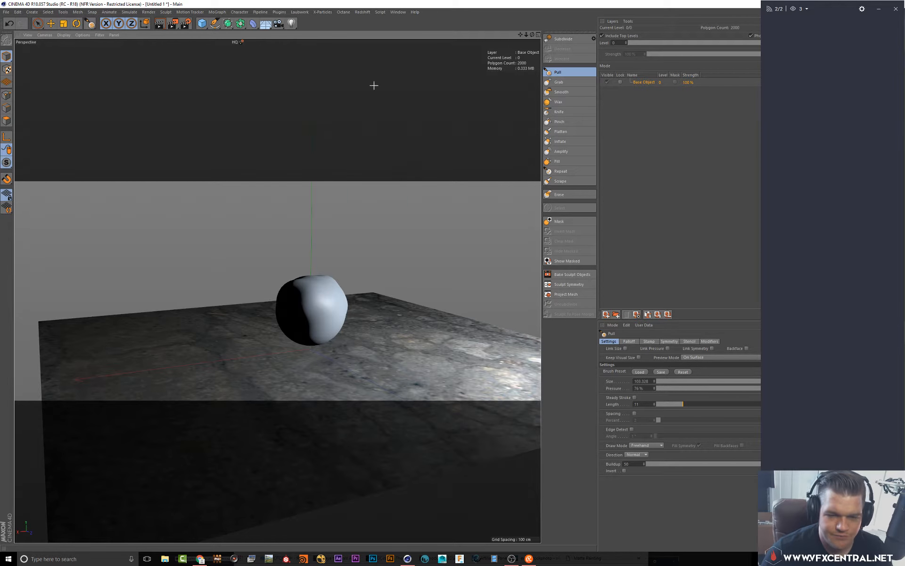
Carve creases into the sphere with the Knife brush at about 116 size and 42% pressure
{"action": "left_click", "coordinate": [563, 93]}
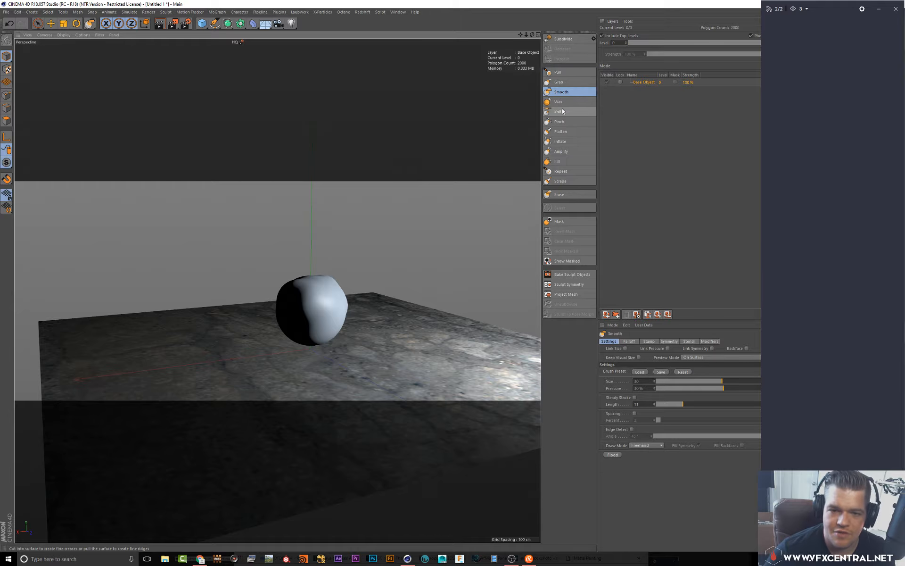
{"action": "left_click", "coordinate": [561, 112]}
{"action": "left_click_drag", "start_coordinate": [347, 319], "coordinate": [332, 304]}
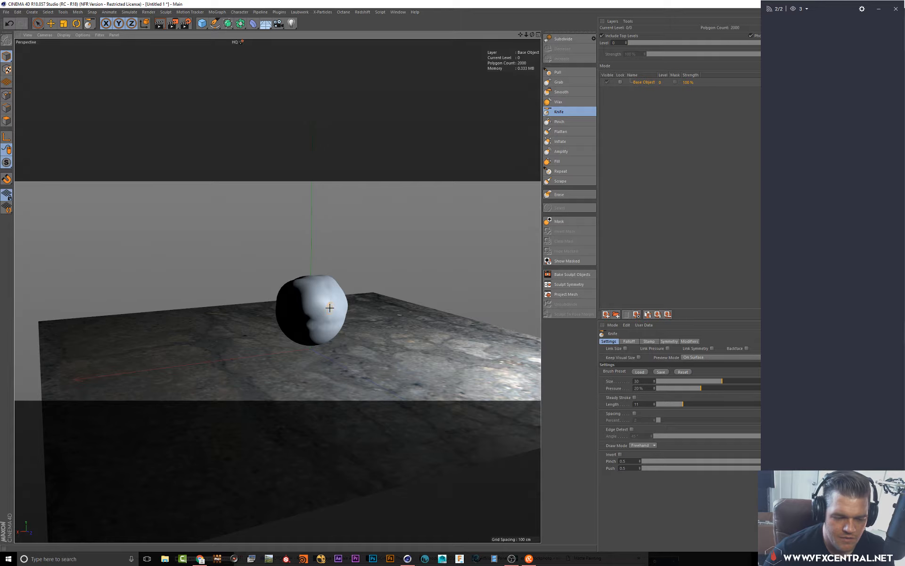
{"action": "mouse_move", "coordinate": [330, 308]}
{"action": "middle_mouse_down", "text": "alt"}
{"action": "mouse_move", "coordinate": [349, 313]}
{"action": "mouse_move", "coordinate": [335, 299]}
{"action": "middle_mouse_up", "text": "alt"}
{"action": "mouse_move", "coordinate": [336, 303]}
{"action": "left_mouse_down"}
{"action": "mouse_move", "coordinate": [336, 318]}
{"action": "mouse_move", "coordinate": [293, 313]}
{"action": "mouse_move", "coordinate": [373, 323]}
{"action": "mouse_move", "coordinate": [384, 313]}
{"action": "left_mouse_up"}
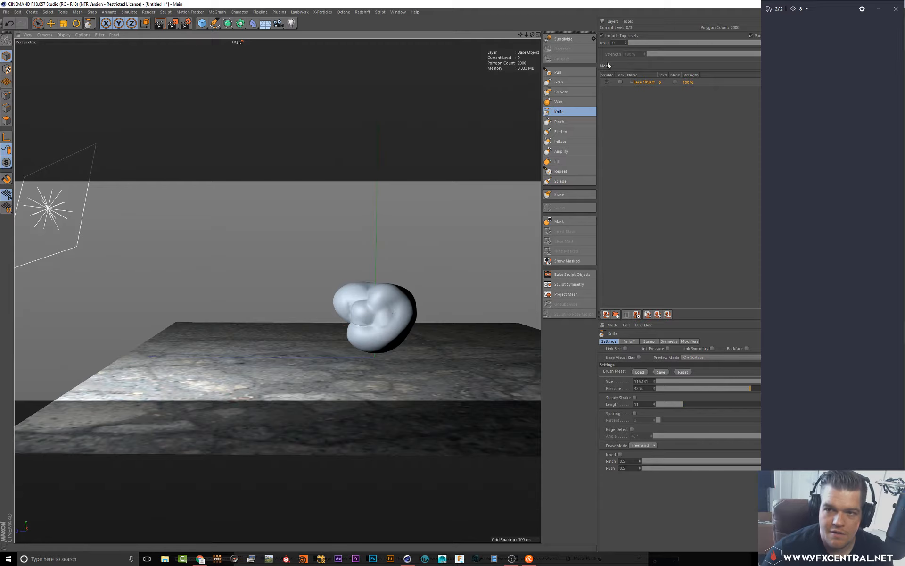
Subdivide the sculpted sphere one more level
{"action": "left_click", "coordinate": [561, 39]}
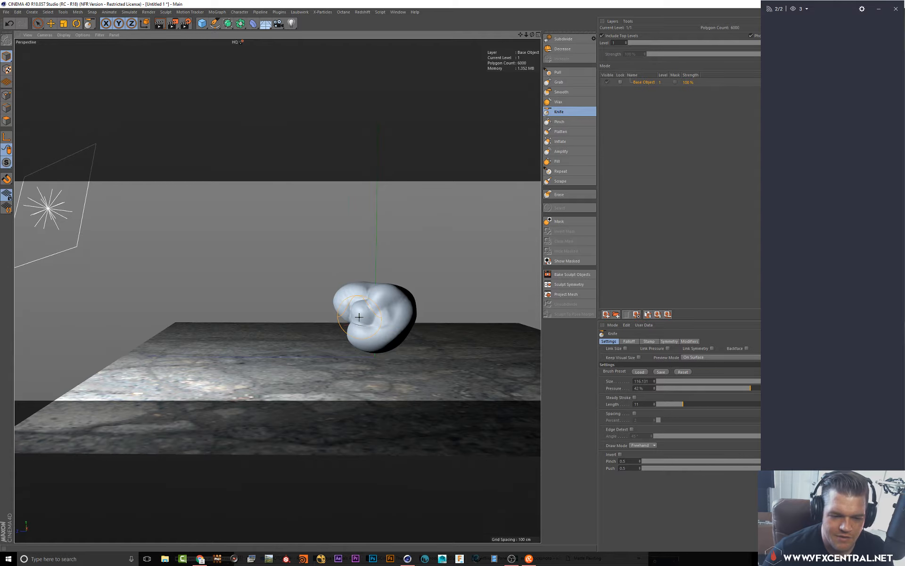
{"action": "mouse_move", "coordinate": [354, 315]}
{"action": "left_mouse_down", "text": "alt"}
{"action": "mouse_move", "coordinate": [361, 317]}
{"action": "mouse_move", "coordinate": [339, 324]}
{"action": "mouse_move", "coordinate": [346, 317]}
{"action": "mouse_move", "coordinate": [345, 326]}
{"action": "left_mouse_up", "text": "alt"}
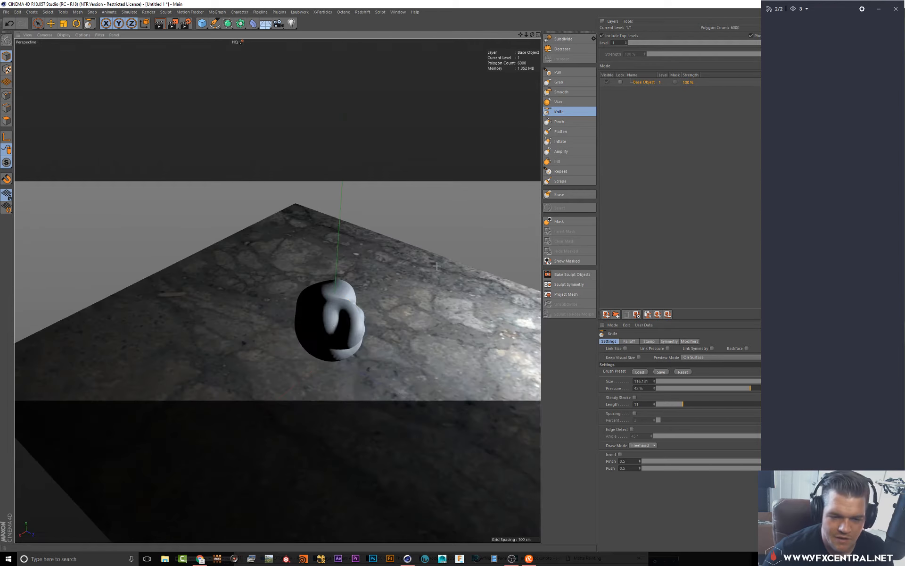
Switch to the Pull brush and browse through its settings tabs
{"action": "left_click", "coordinate": [561, 72]}
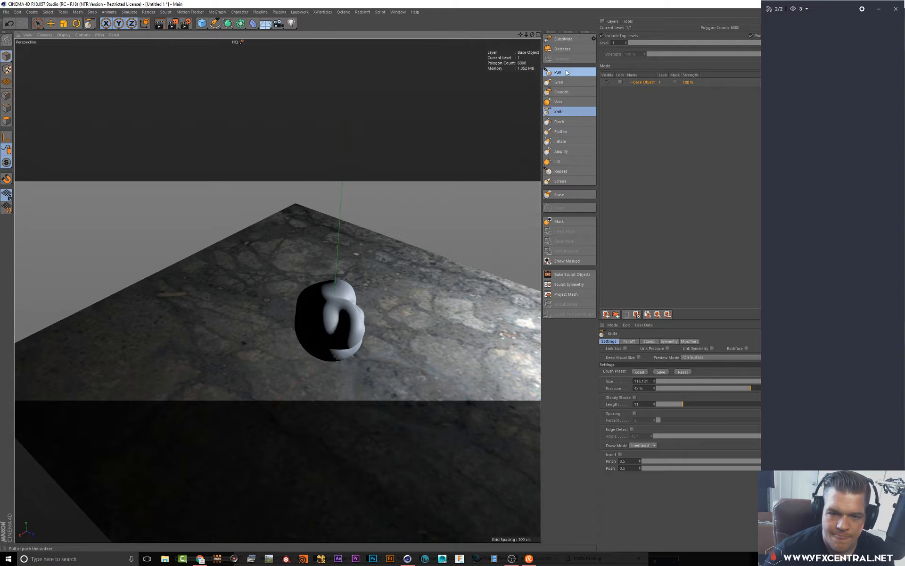
{"action": "left_click", "coordinate": [650, 342]}
{"action": "left_click", "coordinate": [631, 341]}
{"action": "left_click", "coordinate": [650, 341]}
{"action": "left_click", "coordinate": [689, 341]}
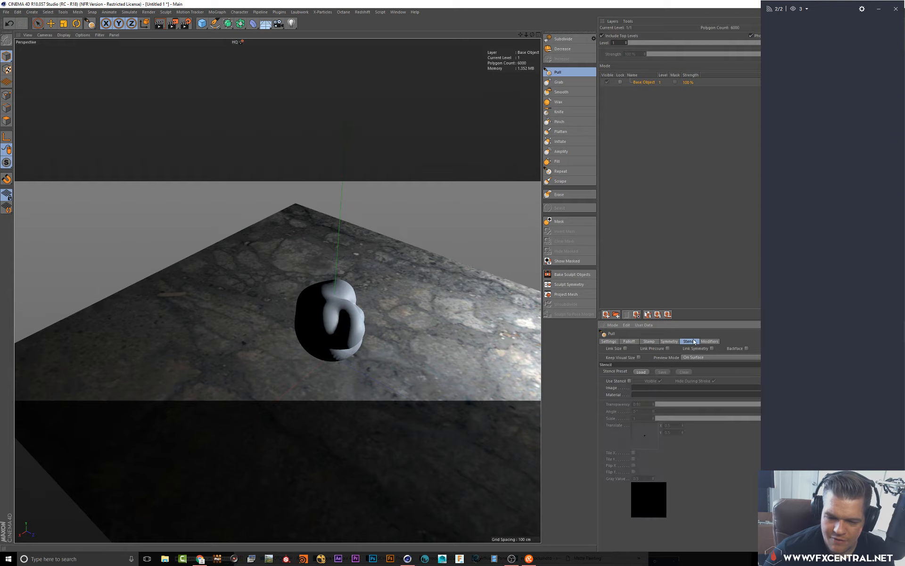
{"action": "left_click", "coordinate": [649, 342]}
{"action": "left_click", "coordinate": [609, 342]}
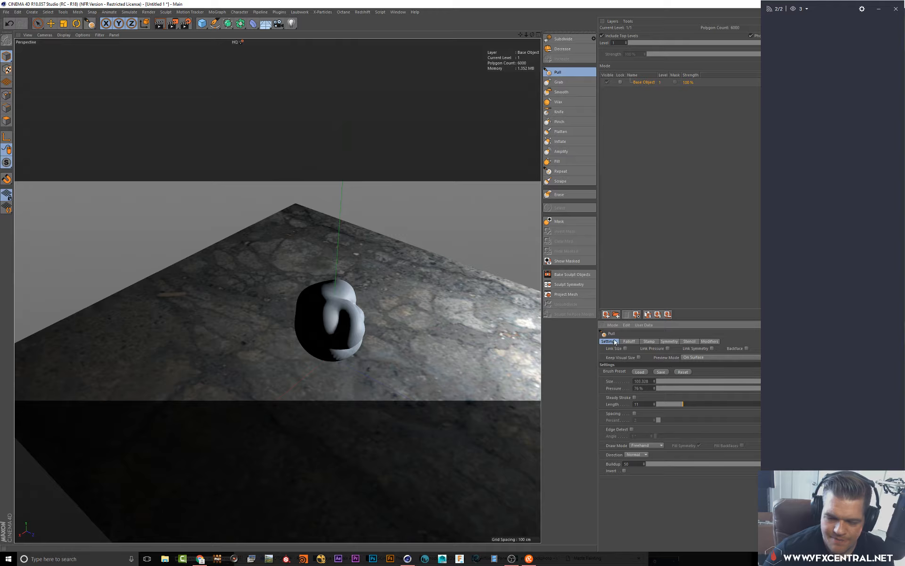
Flatten one side of the sculpt with the Flatten brush at about 181 size and 100% pressure
{"action": "left_click", "coordinate": [562, 131]}
{"action": "scroll", "coordinate": [351, 327], "scroll_direction": "up", "scroll_amount": 2}
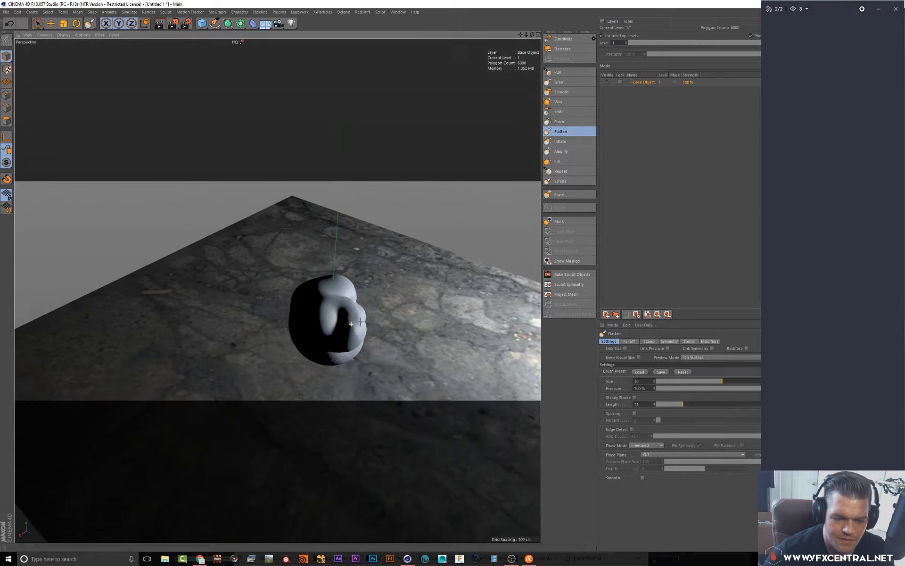
{"action": "mouse_move", "coordinate": [350, 333]}
{"action": "middle_mouse_down"}
{"action": "mouse_move", "coordinate": [357, 323]}
{"action": "mouse_move", "coordinate": [393, 323]}
{"action": "middle_mouse_up"}
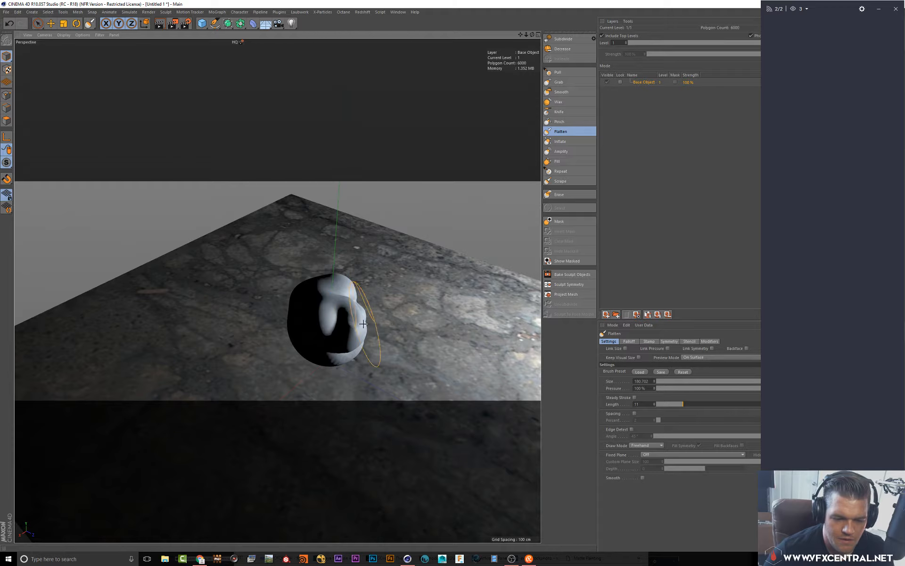
{"action": "mouse_move", "coordinate": [357, 321]}
{"action": "left_mouse_down"}
{"action": "mouse_move", "coordinate": [349, 335]}
{"action": "mouse_move", "coordinate": [352, 323]}
{"action": "left_mouse_up"}
{"action": "left_click_drag", "start_coordinate": [397, 312], "coordinate": [325, 310], "text": "alt"}
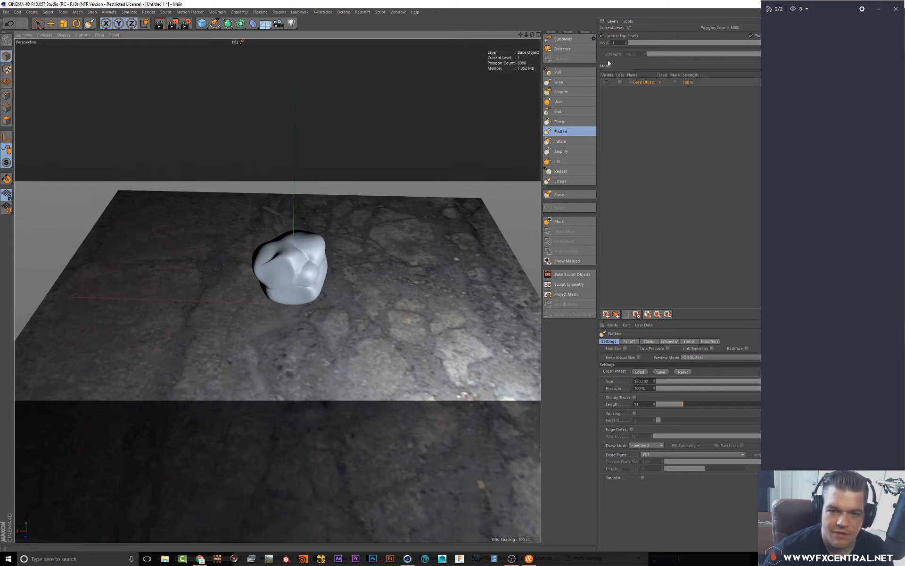
Switch back to the Pull brush, load a stamp brush preset from the library and stamp it onto the sculpt
{"action": "left_click", "coordinate": [558, 73]}
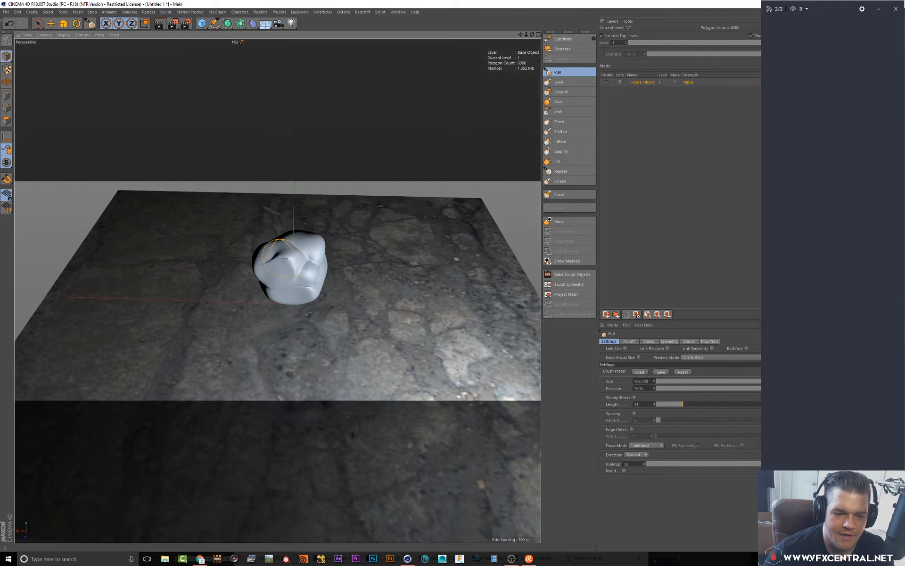
{"action": "left_click", "coordinate": [731, 388]}
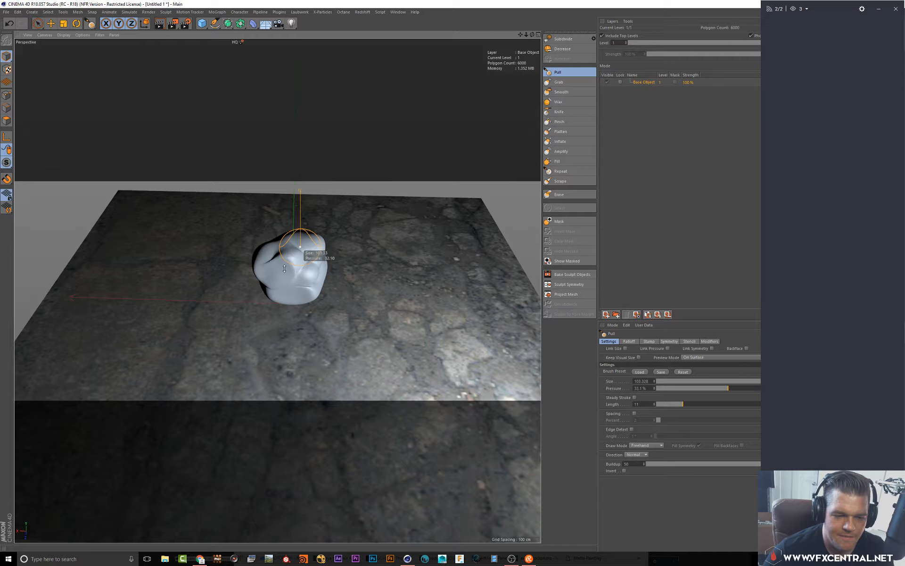
{"action": "left_click", "coordinate": [640, 372]}
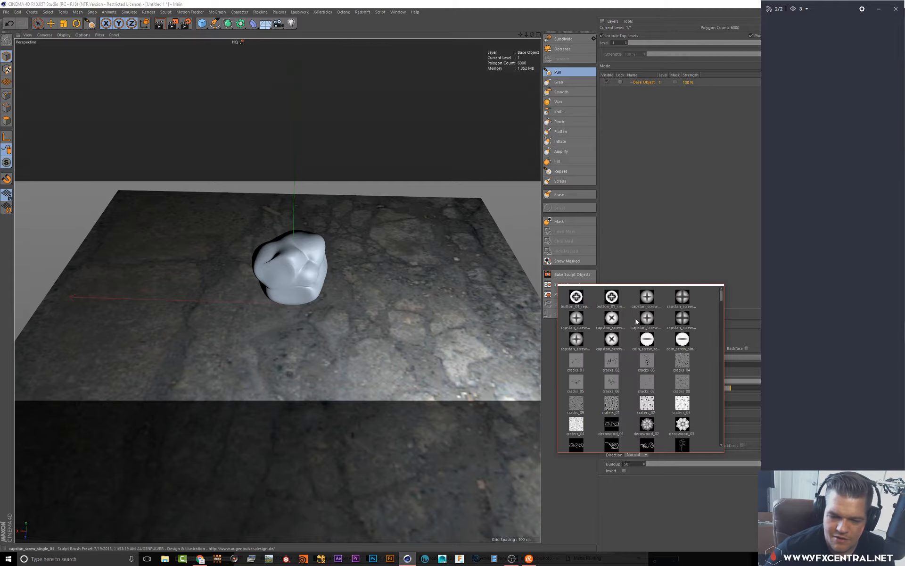
{"action": "left_click", "coordinate": [647, 409]}
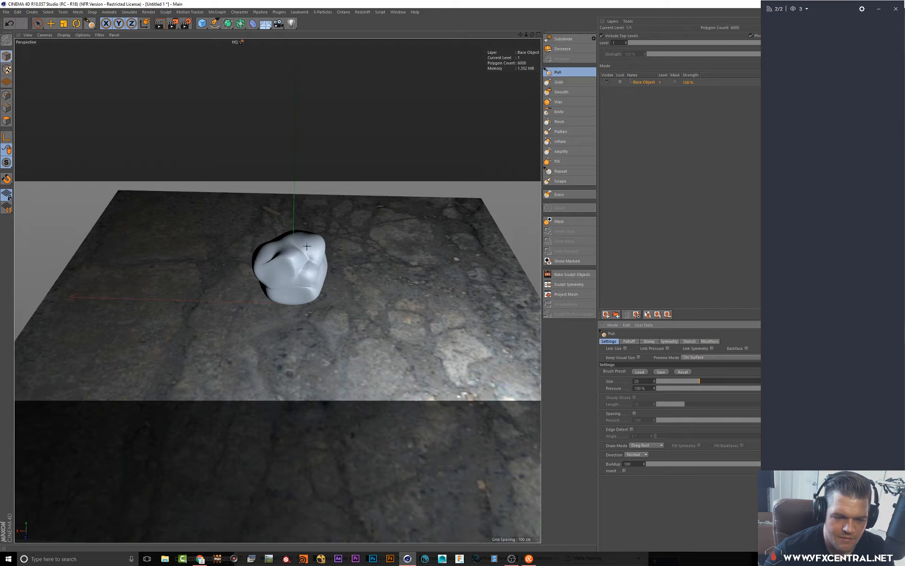
{"action": "middle_click_drag", "start_coordinate": [312, 249], "coordinate": [313, 244]}
Drag a larger stamp impression across the front of the sculpt with the Pull preset brush
{"action": "left_click", "coordinate": [640, 372]}
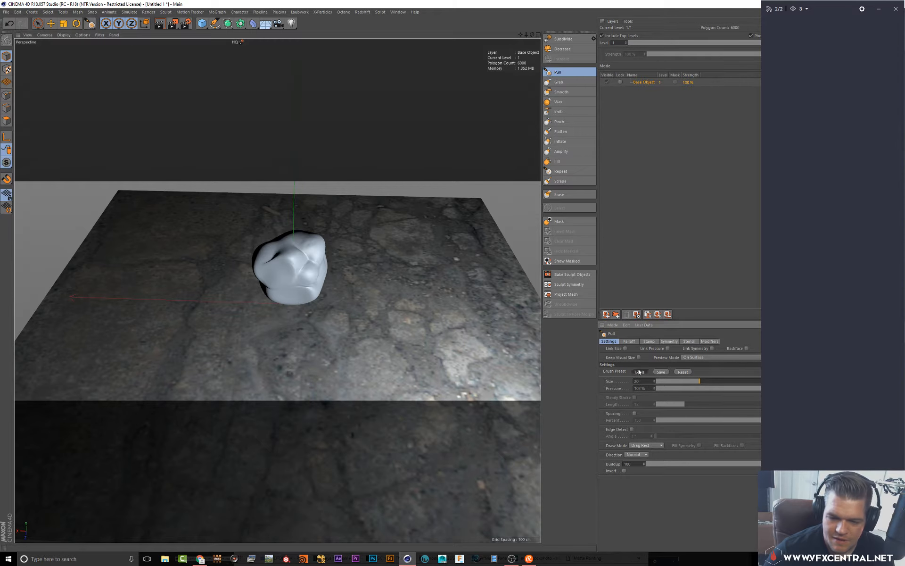
{"action": "left_click", "coordinate": [641, 372]}
{"action": "left_click", "coordinate": [641, 371]}
{"action": "left_click", "coordinate": [642, 369]}
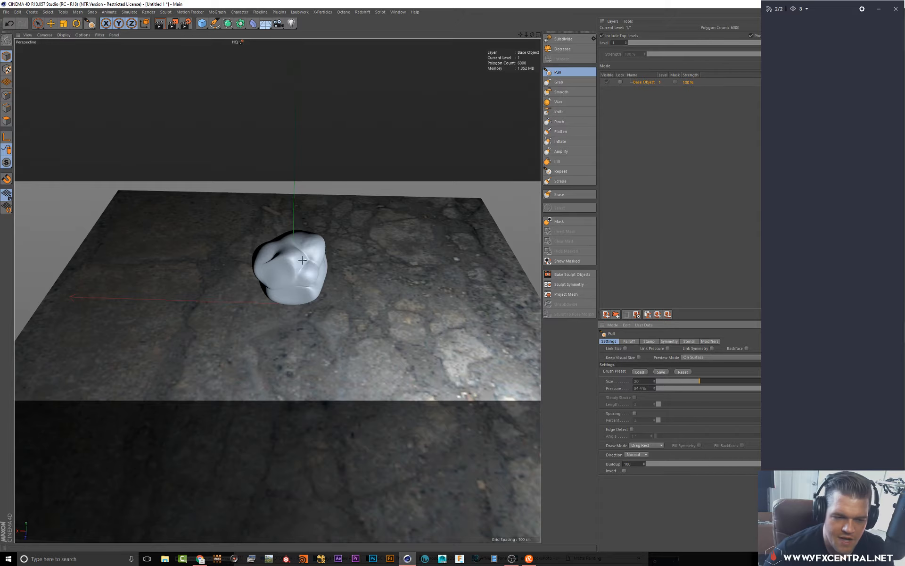
{"action": "middle_click_drag", "start_coordinate": [299, 251], "coordinate": [301, 39]}
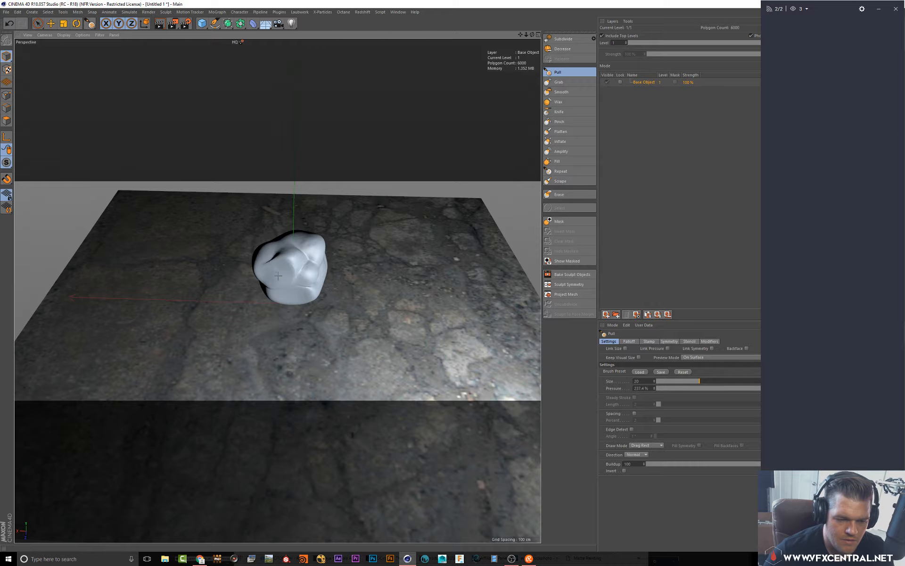
{"action": "left_click_drag", "start_coordinate": [306, 279], "coordinate": [280, 278], "text": "alt"}
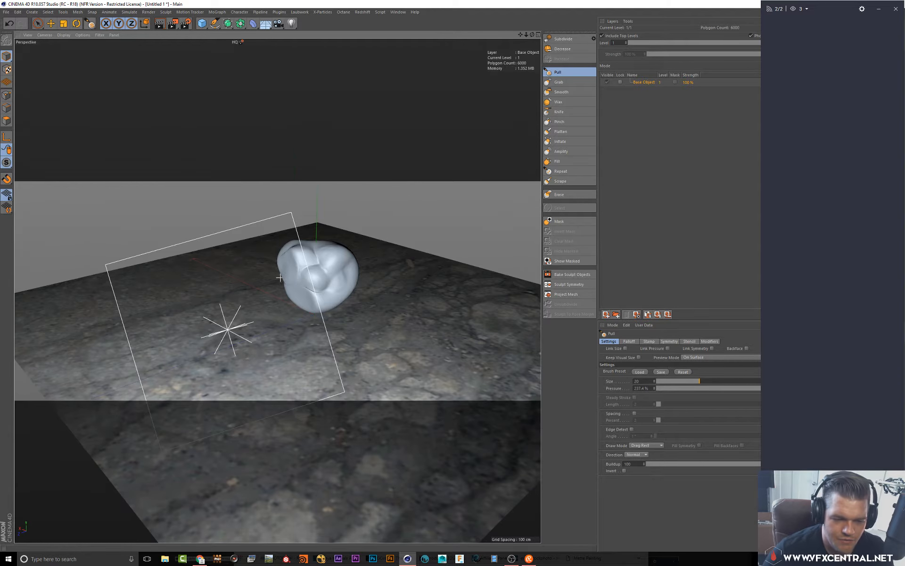
Subdivide the sculpt another level
{"action": "left_click", "coordinate": [564, 39]}
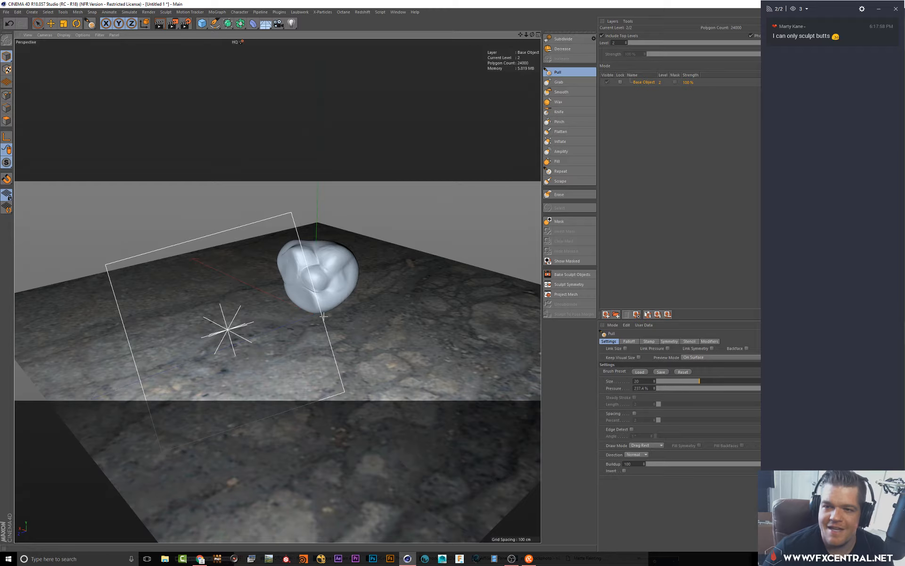
{"action": "left_click_drag", "start_coordinate": [302, 308], "coordinate": [387, 304], "text": "alt"}
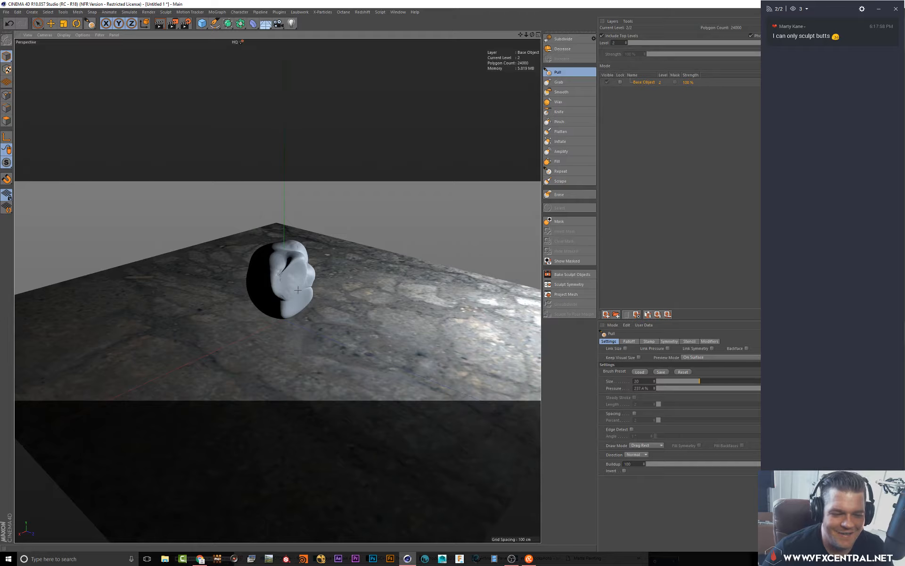
{"action": "mouse_move", "coordinate": [299, 290]}
{"action": "left_mouse_down", "text": "alt"}
{"action": "mouse_move", "coordinate": [263, 263]}
{"action": "mouse_move", "coordinate": [317, 293]}
{"action": "mouse_move", "coordinate": [296, 322]}
{"action": "mouse_move", "coordinate": [316, 320]}
{"action": "mouse_move", "coordinate": [290, 304]}
{"action": "mouse_move", "coordinate": [264, 260]}
{"action": "mouse_move", "coordinate": [293, 172]}
{"action": "left_mouse_up", "text": "alt"}
Open the Redshift IPR, start rendering and dock its window below the viewport
{"action": "left_click", "coordinate": [363, 12]}
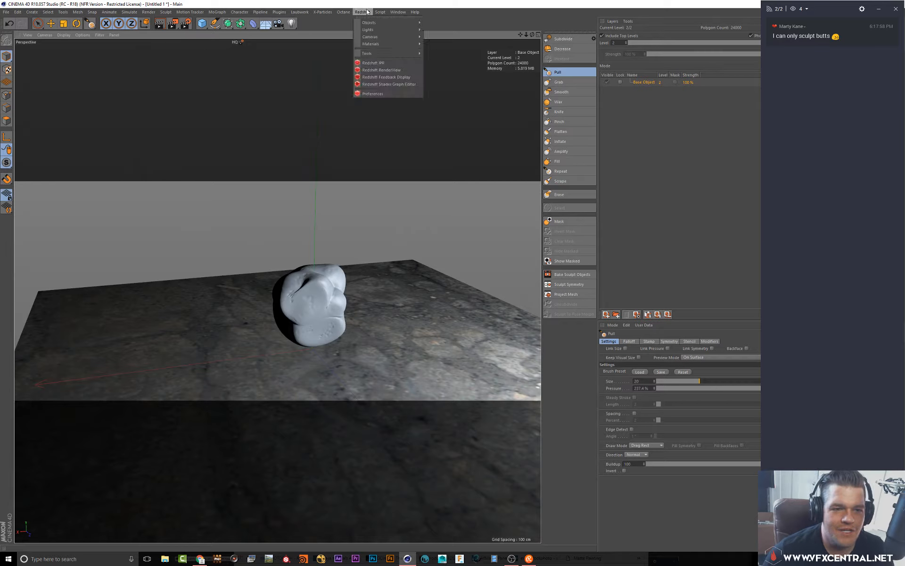
{"action": "left_click", "coordinate": [371, 18]}
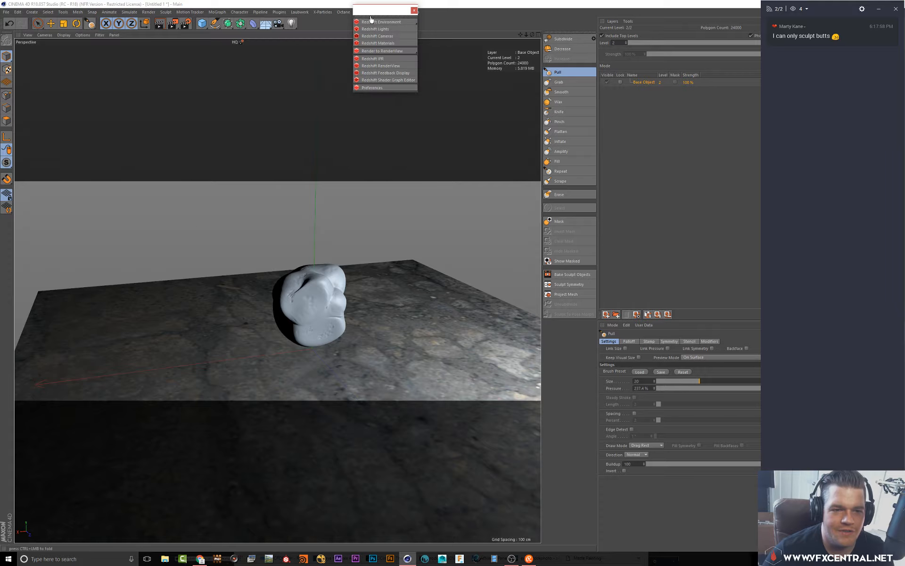
{"action": "left_click", "coordinate": [373, 58]}
{"action": "left_click", "coordinate": [298, 25]}
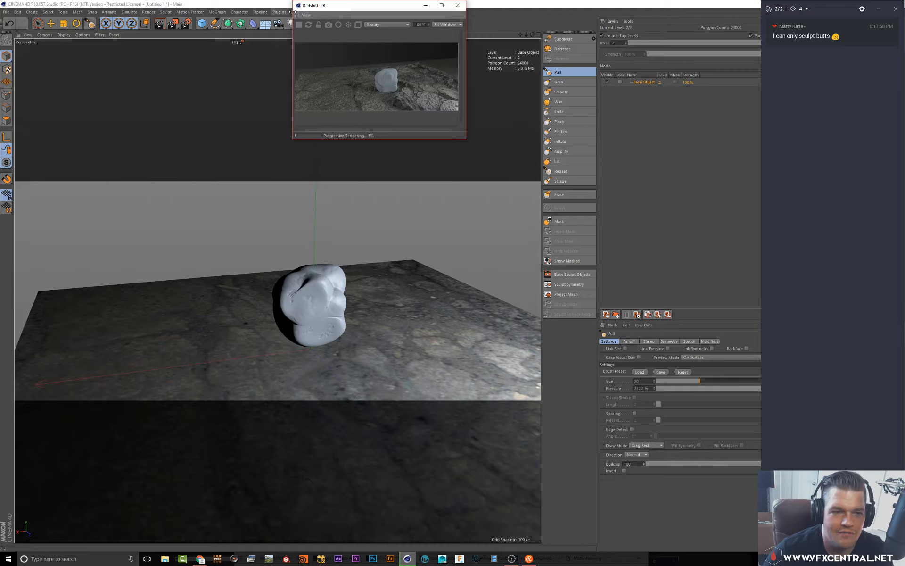
{"action": "left_click_drag", "start_coordinate": [296, 15], "coordinate": [290, 465]}
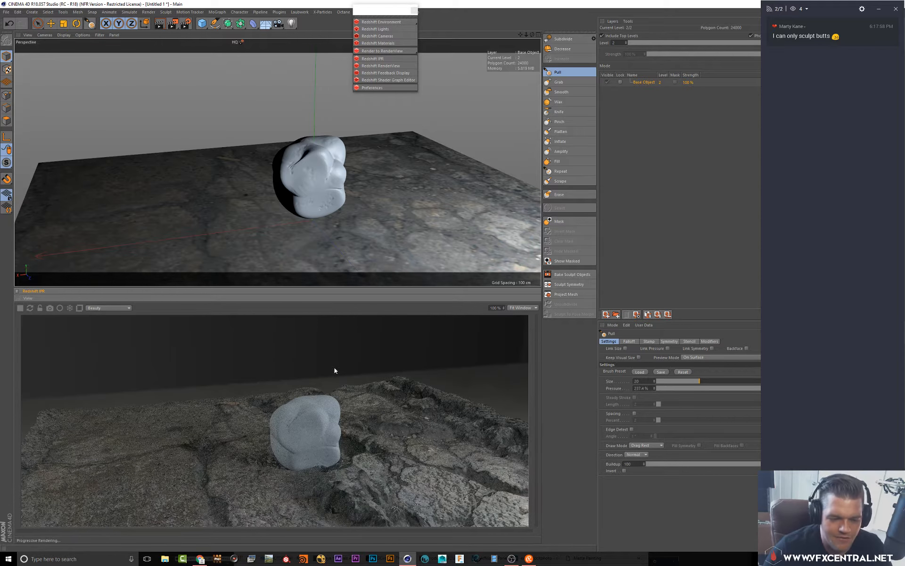
Reframe the perspective view on the sculpt and pause the IPR render
{"action": "left_click", "coordinate": [384, 18]}
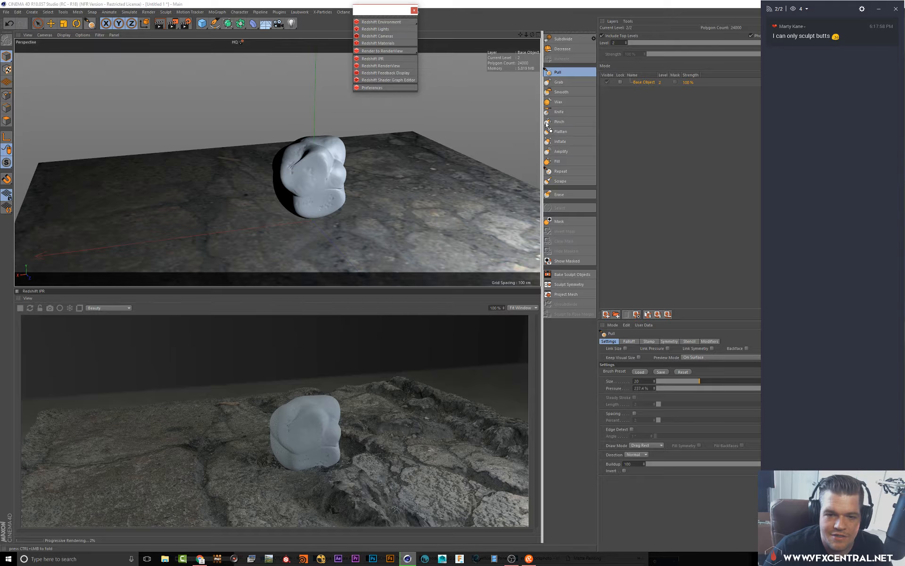
{"action": "left_click_drag", "start_coordinate": [548, 123], "coordinate": [535, 123]}
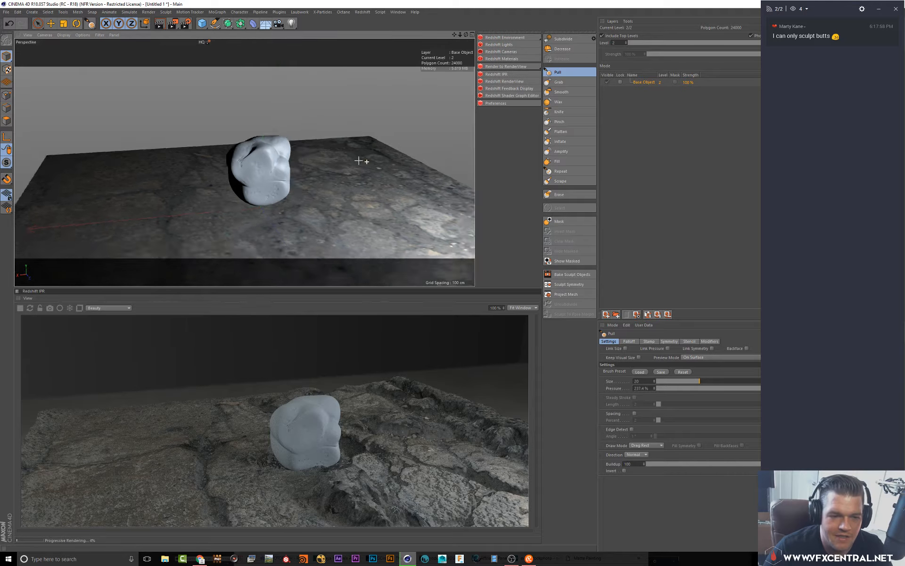
{"action": "left_click_drag", "start_coordinate": [359, 161], "coordinate": [346, 155], "text": "alt"}
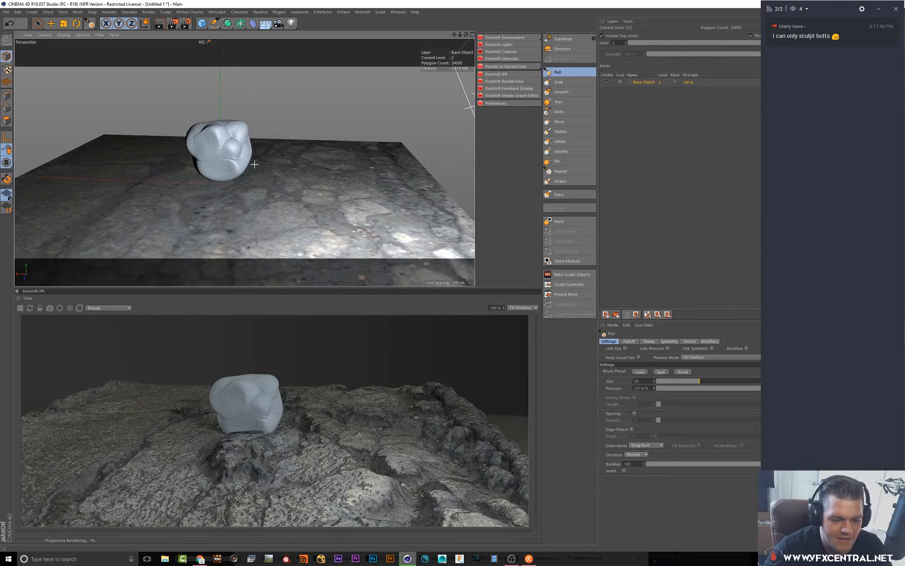
{"action": "middle_click_drag", "start_coordinate": [248, 170], "coordinate": [307, 196], "text": "alt"}
{"action": "scroll", "coordinate": [308, 195], "scroll_direction": "up", "scroll_amount": 3}
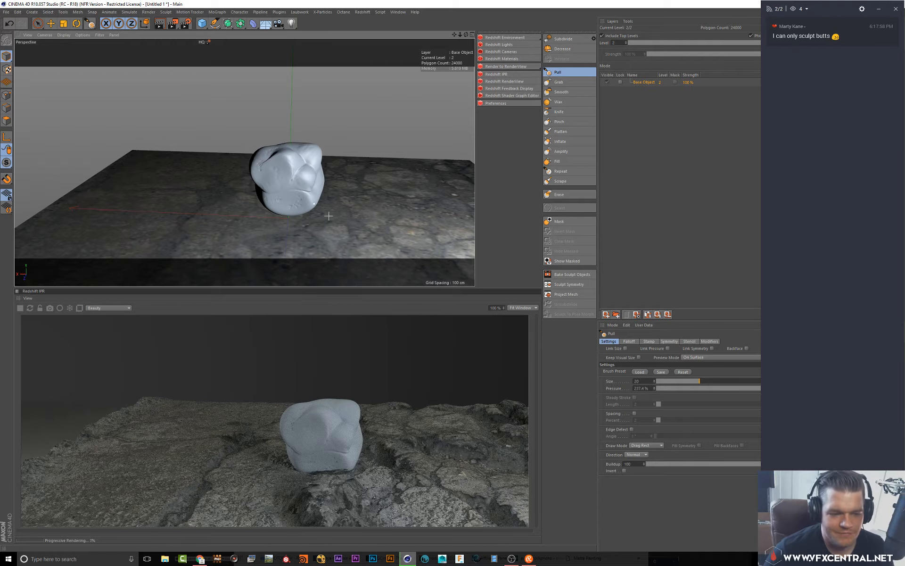
{"action": "left_click", "coordinate": [20, 308]}
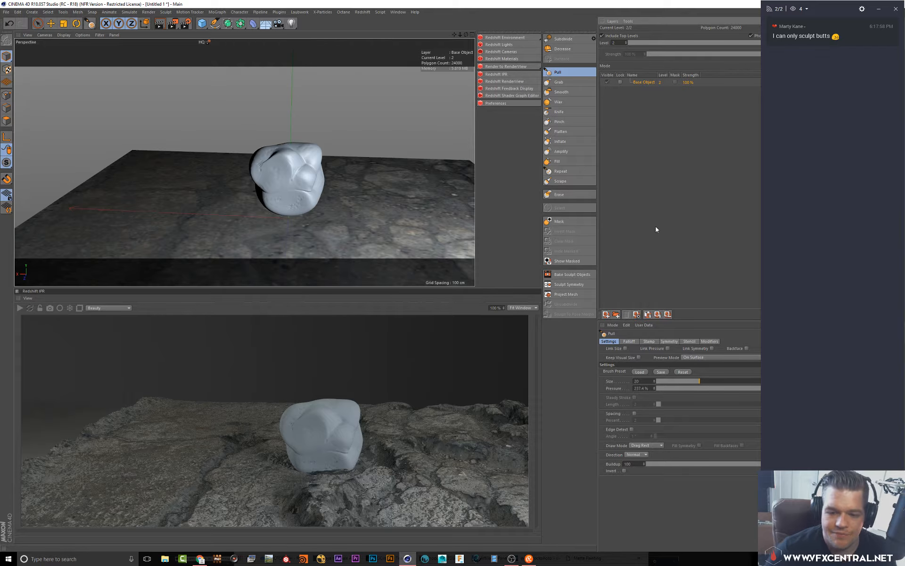
Open Bake Sculpt Objects and set the bake preset to 2048x2048
{"action": "left_click", "coordinate": [571, 274]}
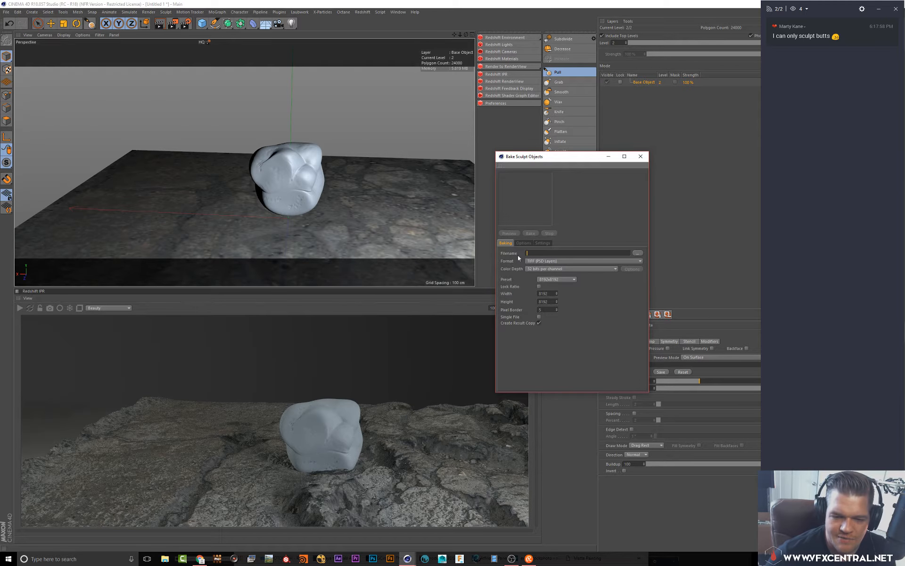
{"action": "left_click", "coordinate": [554, 279]}
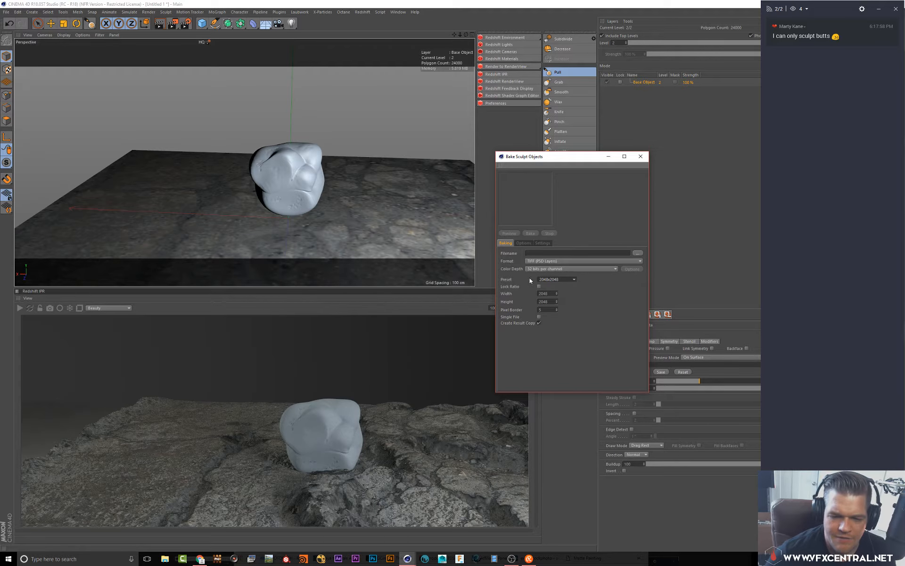
Browse for the bake file location in the redshift folder on drive D and create a new folder named sculpt
{"action": "left_click", "coordinate": [638, 253]}
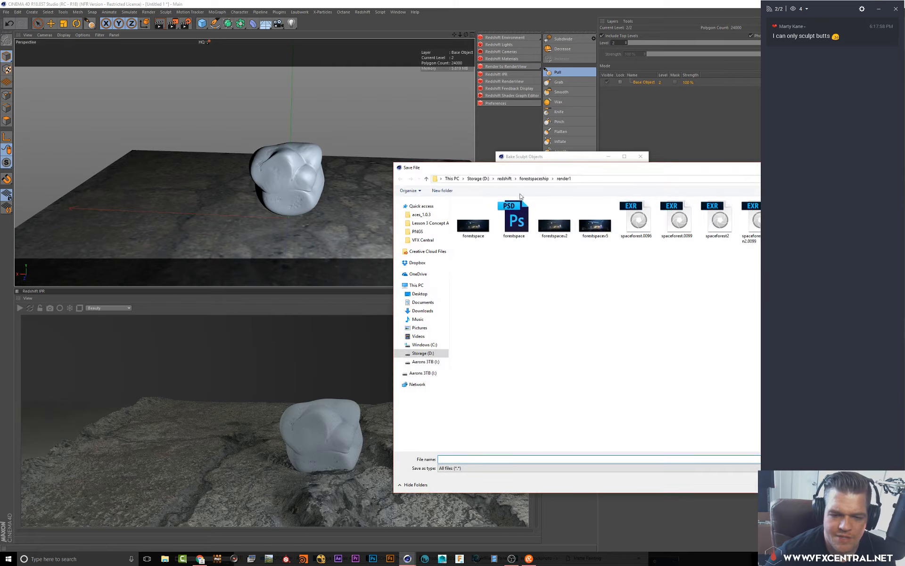
{"action": "left_click", "coordinate": [478, 179]}
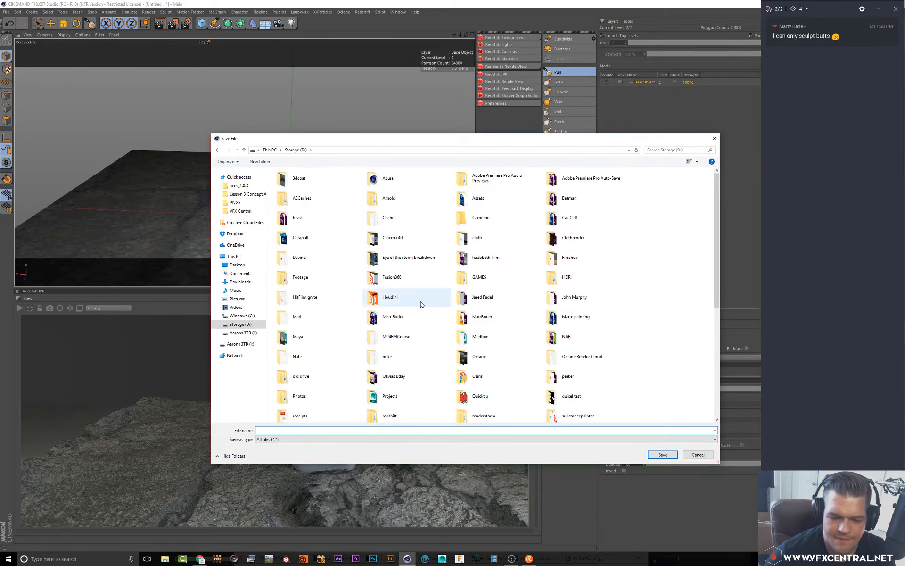
{"action": "scroll", "coordinate": [414, 329], "scroll_direction": "down", "scroll_amount": 5}
{"action": "scroll", "coordinate": [415, 330], "scroll_direction": "up", "scroll_amount": 3}
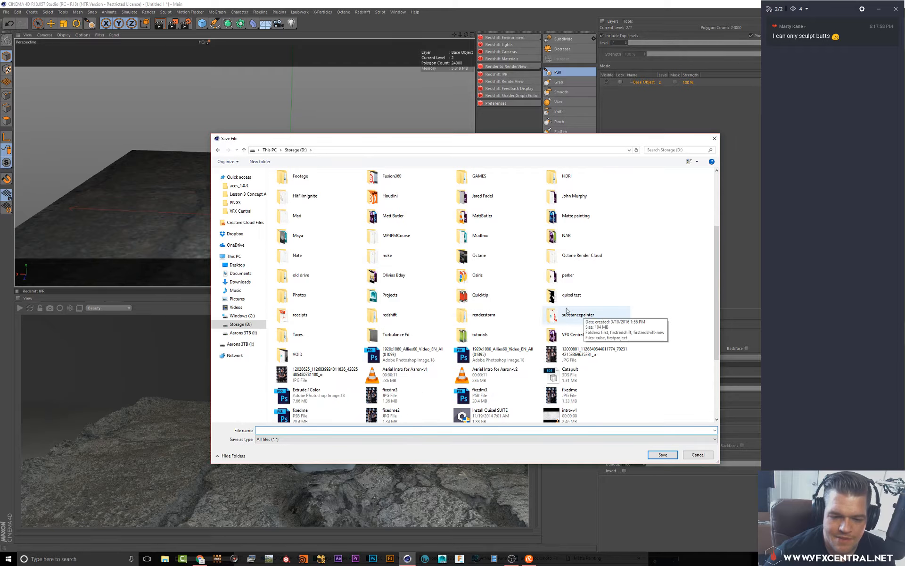
{"action": "double_click", "coordinate": [389, 317]}
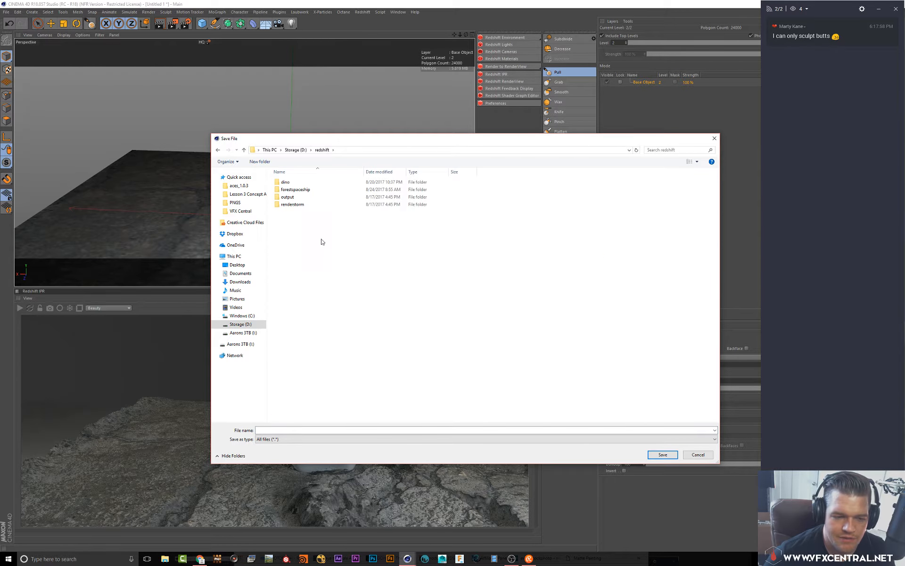
{"action": "right_click", "coordinate": [313, 241]}
{"action": "mouse_move", "coordinate": [360, 316]}
{"action": "left_click", "coordinate": [401, 315]}
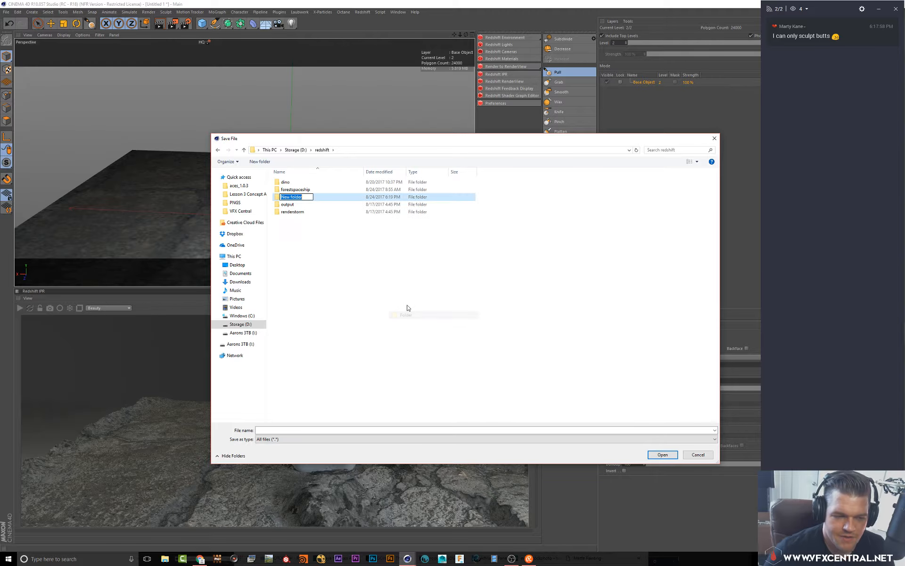
{"action": "type", "text": "sculpt"}
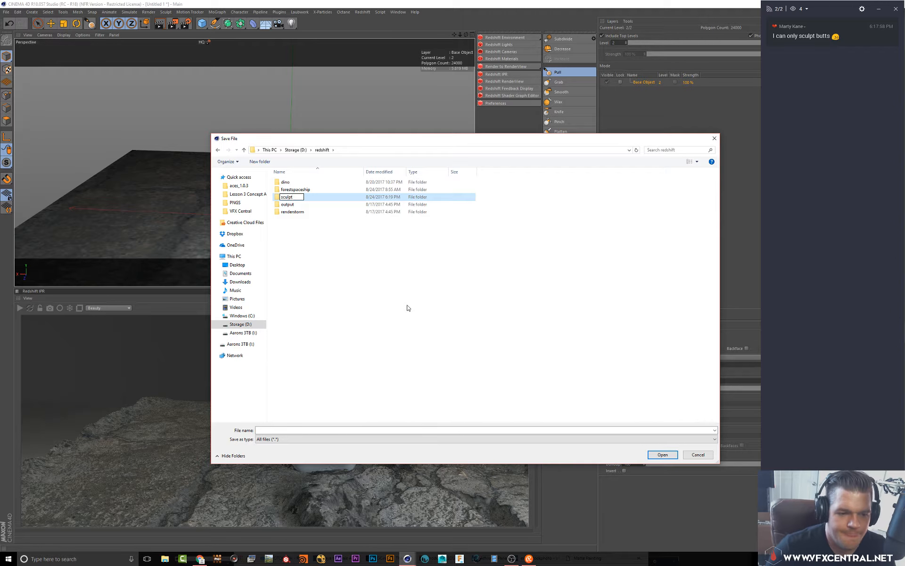
{"action": "key", "text": "Return"}
Open the sculpt folder and save the bake file name as sculpt
{"action": "double_click", "coordinate": [286, 212]}
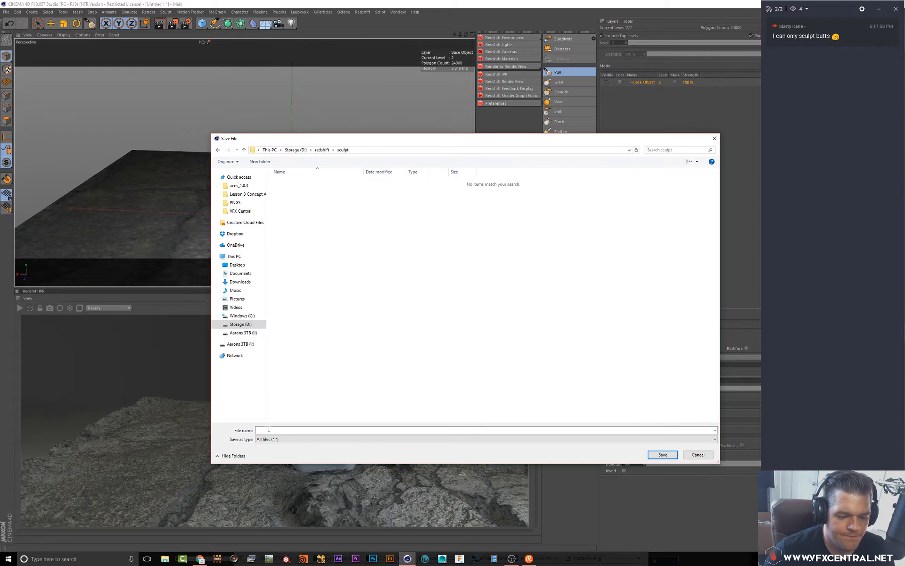
{"action": "type", "text": "scul"}
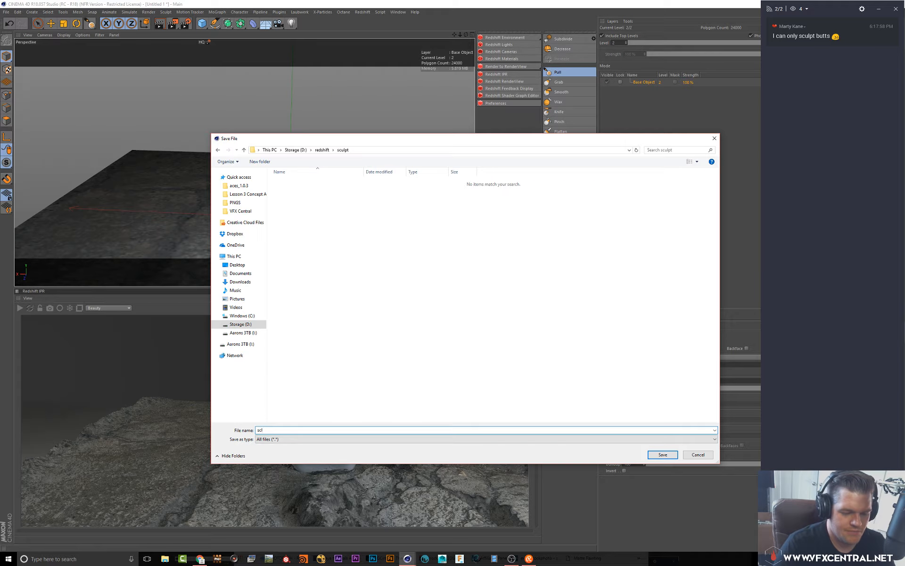
{"action": "type", "text": "pt1"}
{"action": "key", "text": "Return"}
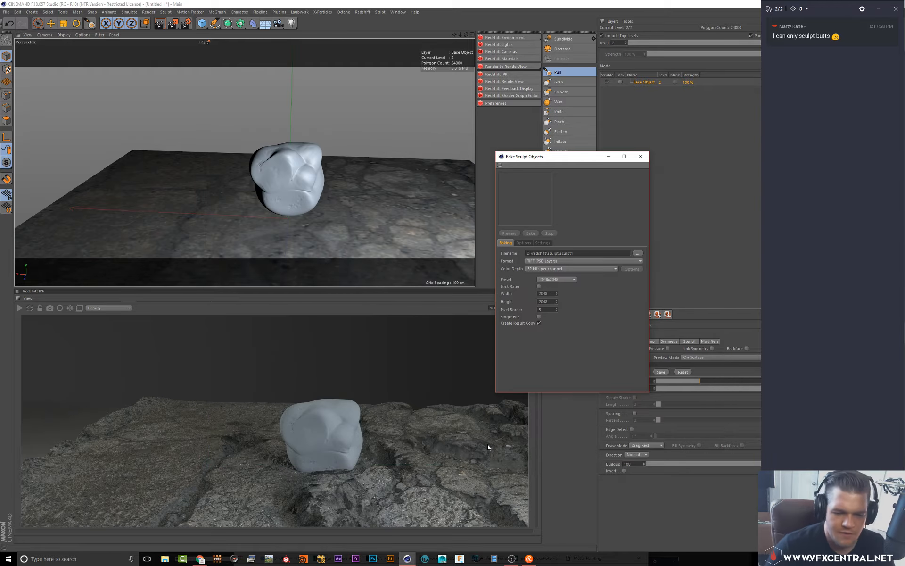
Enable Displacement in the bake options
{"action": "left_click", "coordinate": [523, 243]}
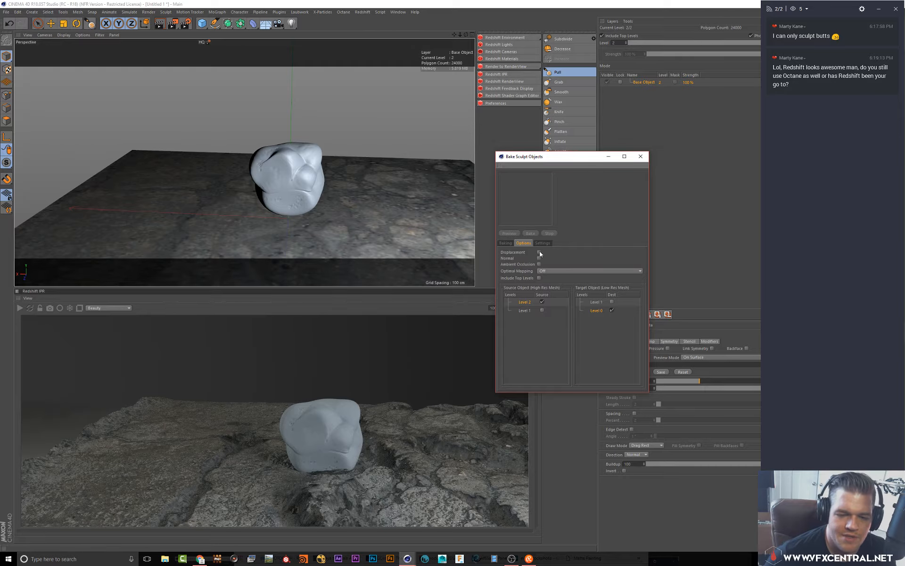
{"action": "left_click", "coordinate": [540, 253]}
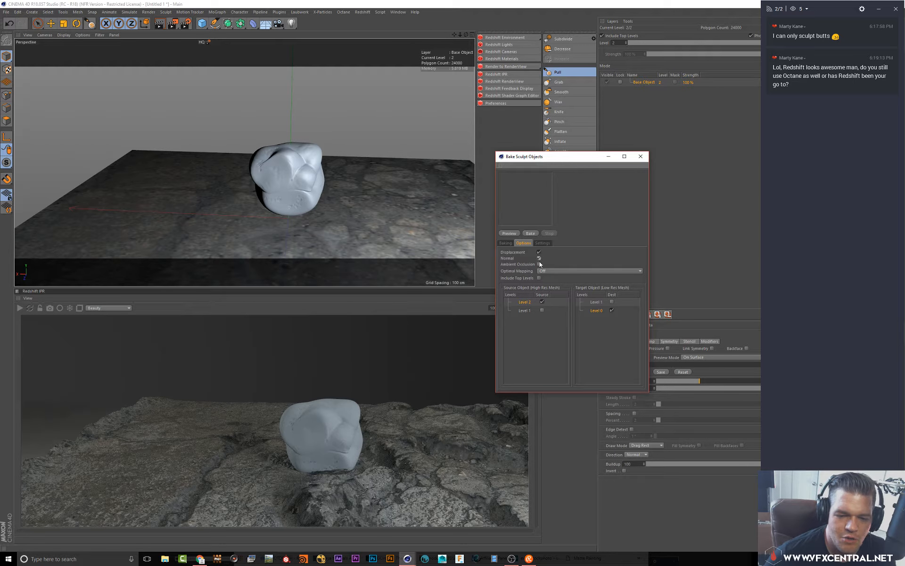
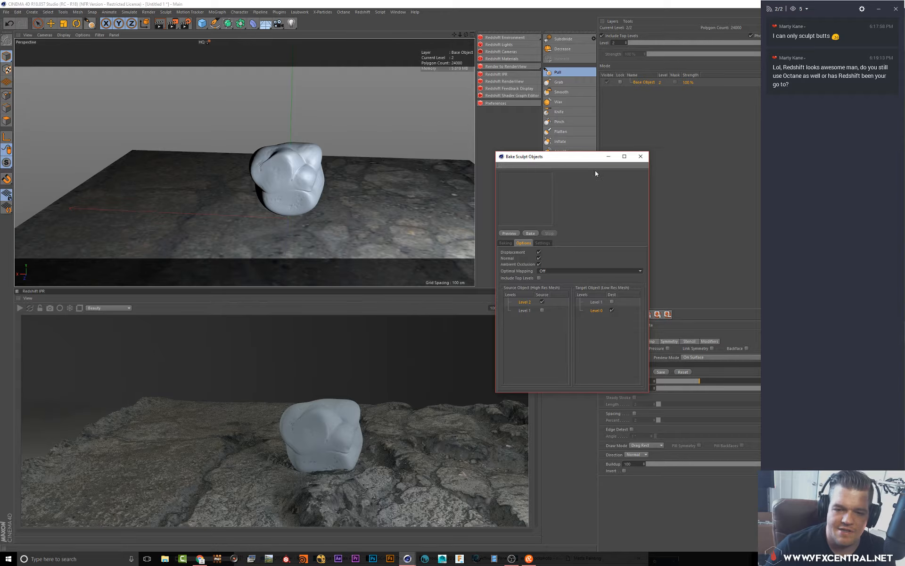
Preview the sculpt displacement bake, then start baking it
{"action": "left_click_drag", "start_coordinate": [612, 158], "coordinate": [585, 151]}
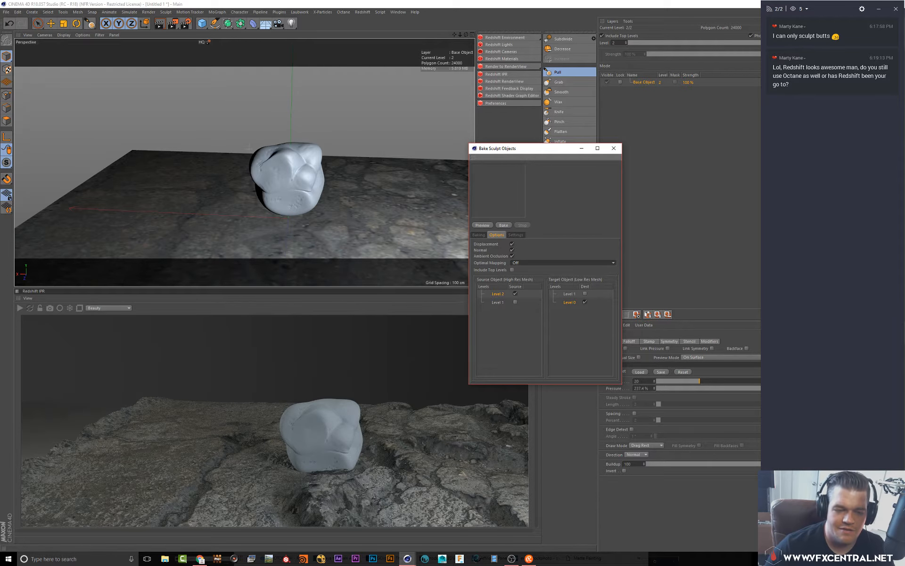
{"action": "left_click_drag", "start_coordinate": [319, 154], "coordinate": [415, 234], "text": "alt"}
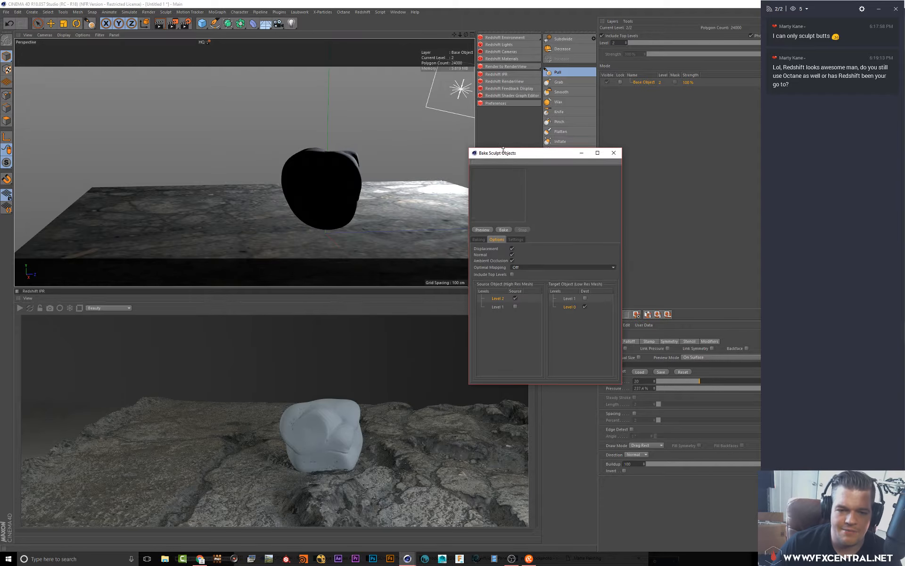
{"action": "left_click_drag", "start_coordinate": [511, 151], "coordinate": [509, 147]}
{"action": "left_click", "coordinate": [477, 208]}
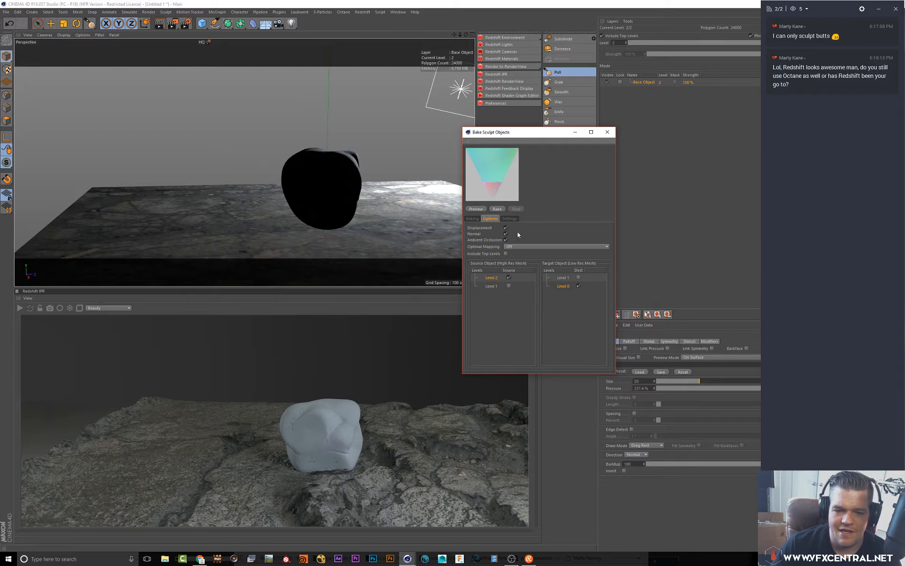
{"action": "left_click", "coordinate": [498, 209]}
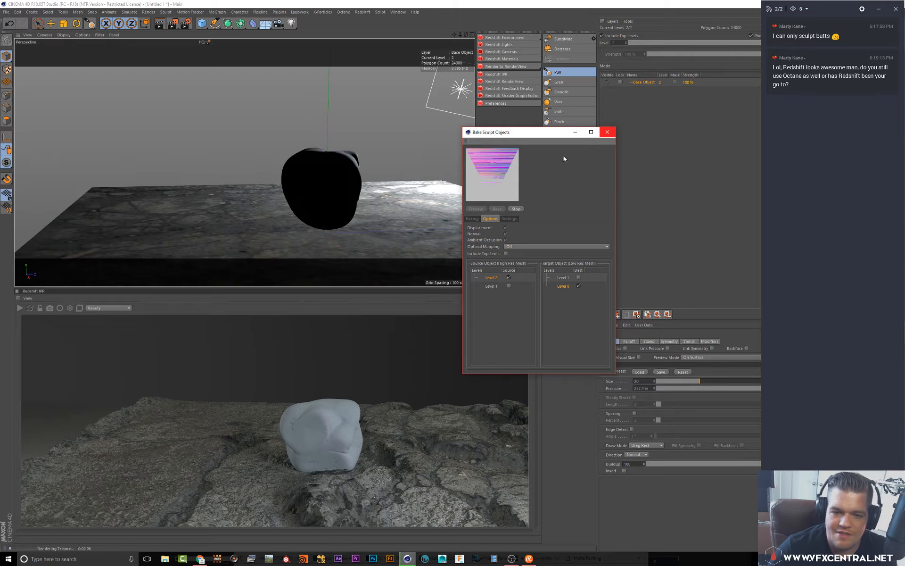
Rename the bake output file to sculpt2
{"action": "mouse_move", "coordinate": [557, 129]}
{"action": "left_mouse_down"}
{"action": "mouse_move", "coordinate": [629, 173]}
{"action": "mouse_move", "coordinate": [630, 209]}
{"action": "left_mouse_up"}
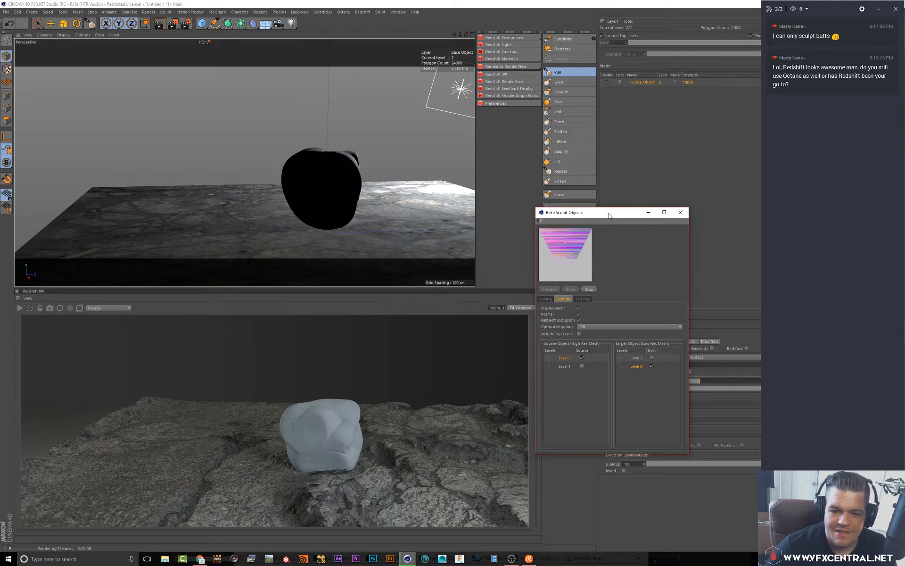
{"action": "left_click", "coordinate": [597, 327]}
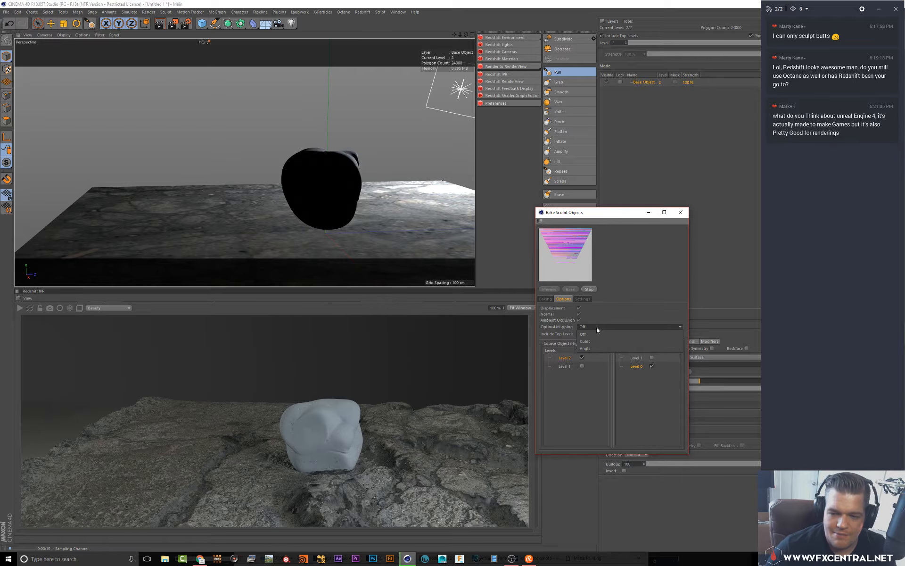
{"action": "left_click", "coordinate": [610, 313]}
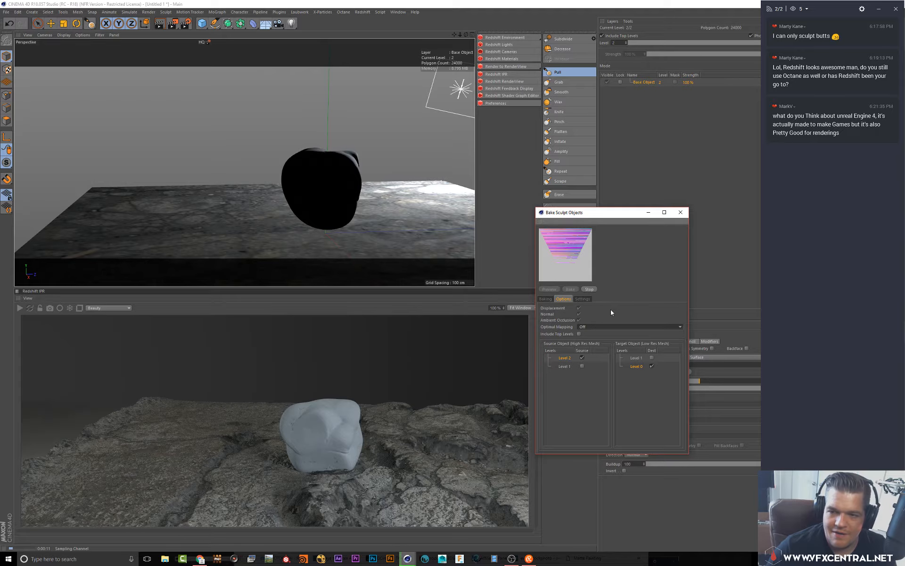
{"action": "left_click", "coordinate": [546, 298]}
{"action": "key", "text": "BackSpace"}
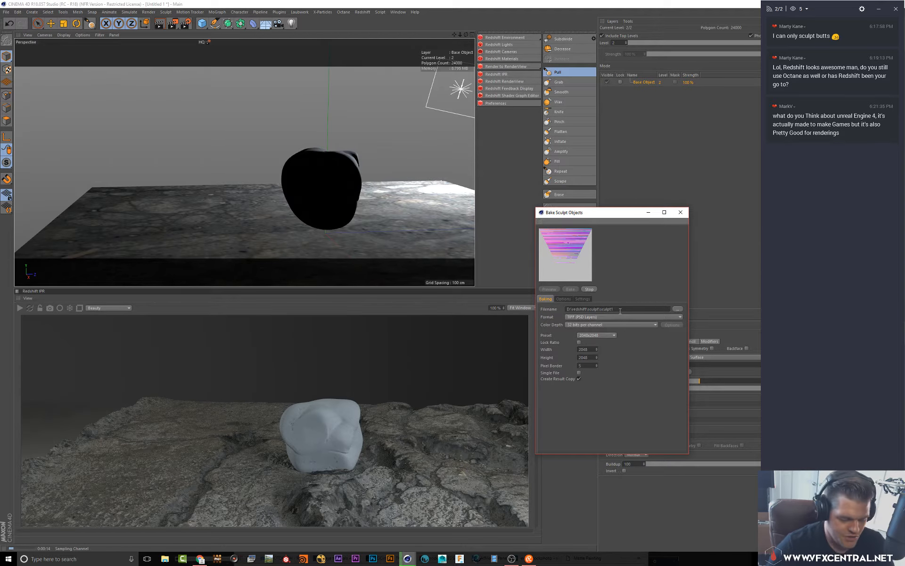
{"action": "type", "text": "2"}
Set Optimal Mapping to Cubic and preview the bake
{"action": "left_click", "coordinate": [564, 299]}
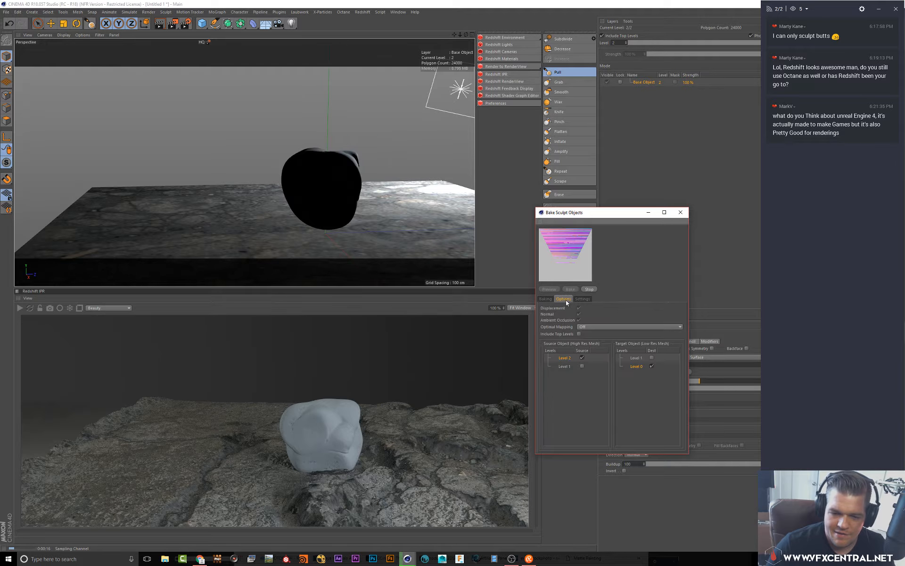
{"action": "left_click", "coordinate": [592, 327]}
{"action": "left_click", "coordinate": [592, 341]}
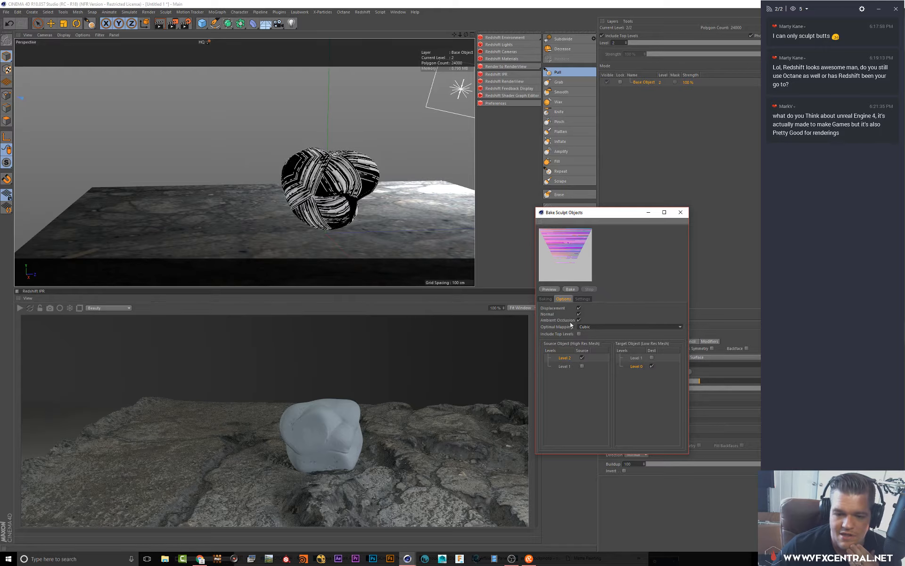
{"action": "left_click", "coordinate": [550, 290]}
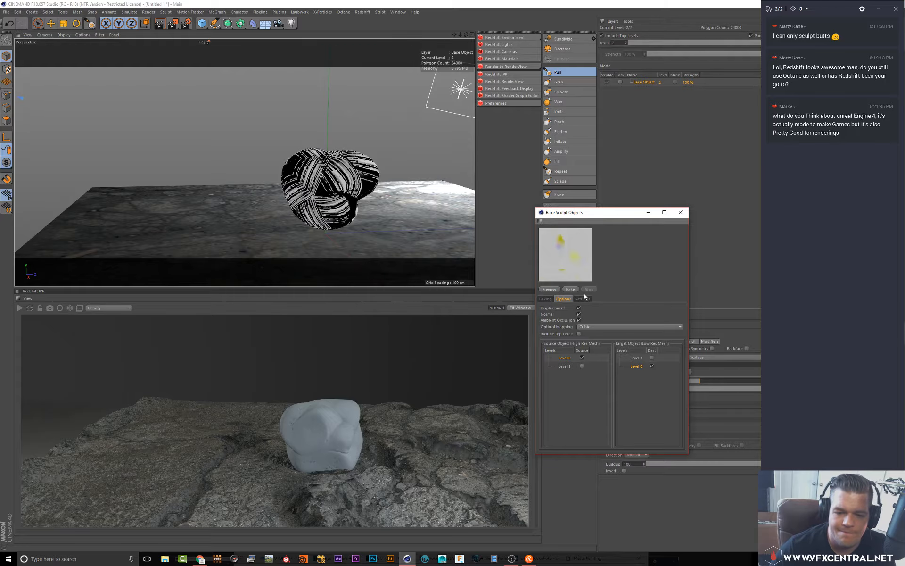
Switch Optimal Mapping to Angle and preview the bake
{"action": "left_click", "coordinate": [599, 326]}
{"action": "left_click", "coordinate": [593, 346]}
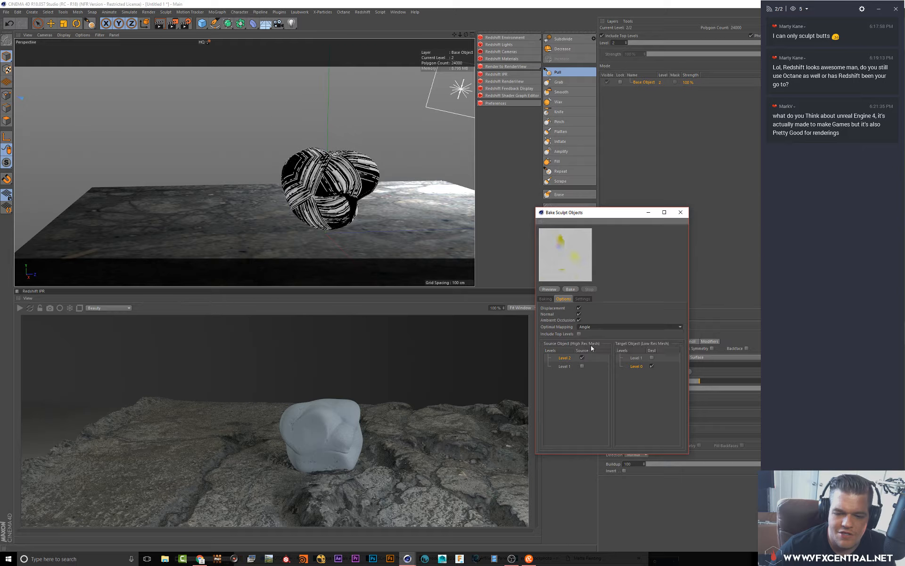
{"action": "left_click", "coordinate": [551, 290]}
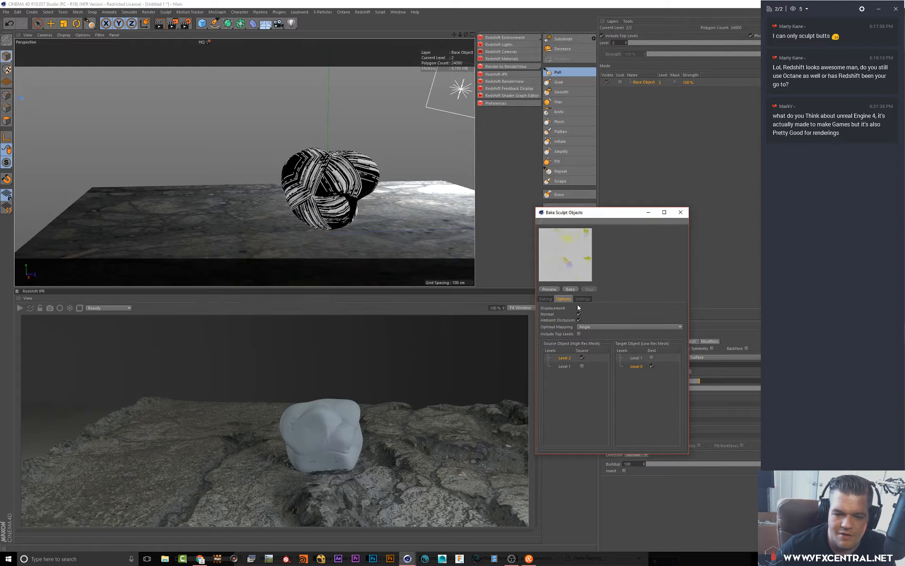
Set Optimal Mapping back to Cubic and enable Include Top Levels
{"action": "left_click", "coordinate": [588, 327]}
{"action": "left_click", "coordinate": [595, 341]}
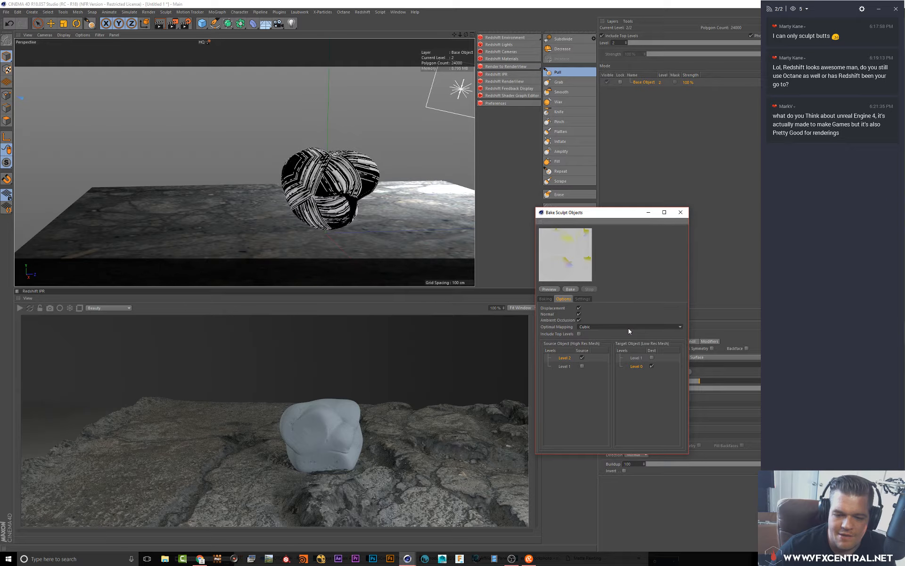
{"action": "left_click", "coordinate": [579, 334]}
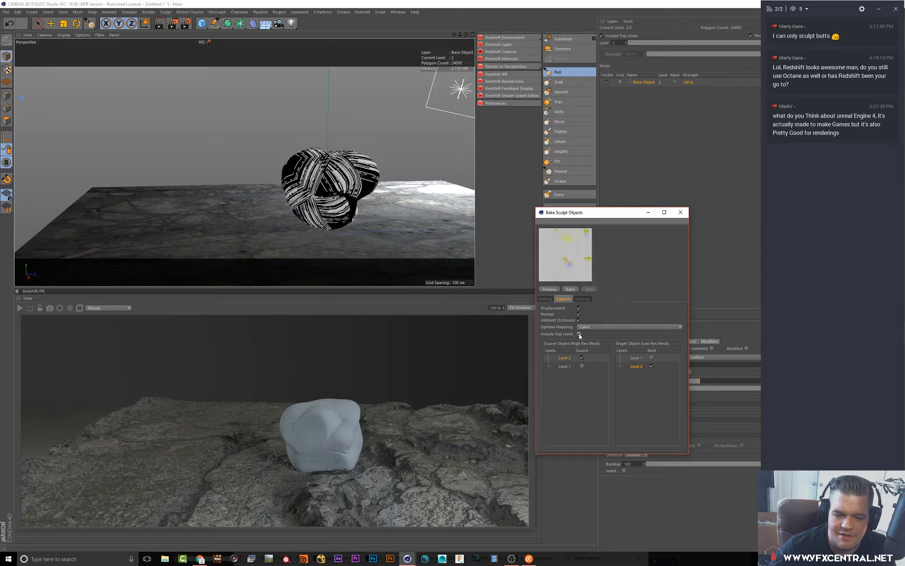
Preview, then bake the displacement with Cubic mapping and close the Bake Sculpt Objects dialog
{"action": "left_click", "coordinate": [554, 290]}
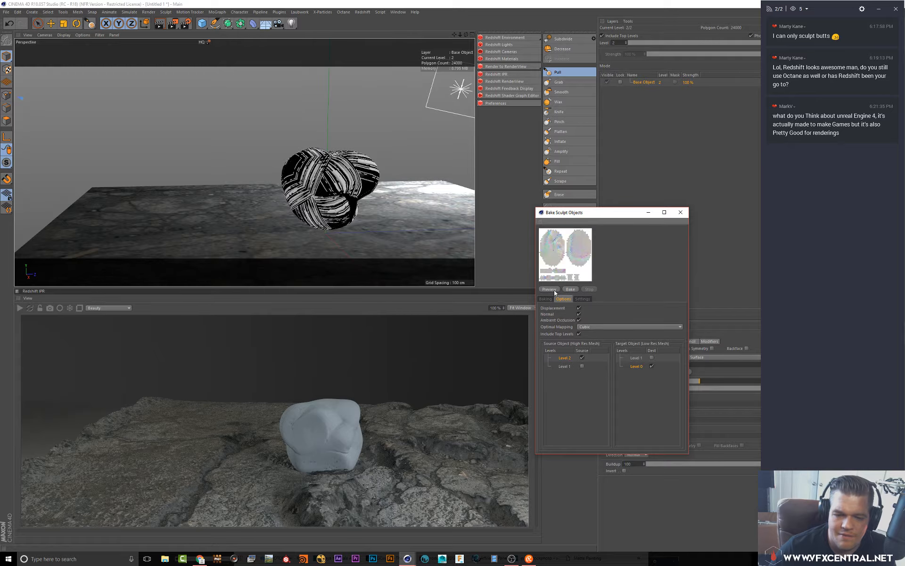
{"action": "left_click", "coordinate": [598, 328]}
{"action": "left_click", "coordinate": [594, 342]}
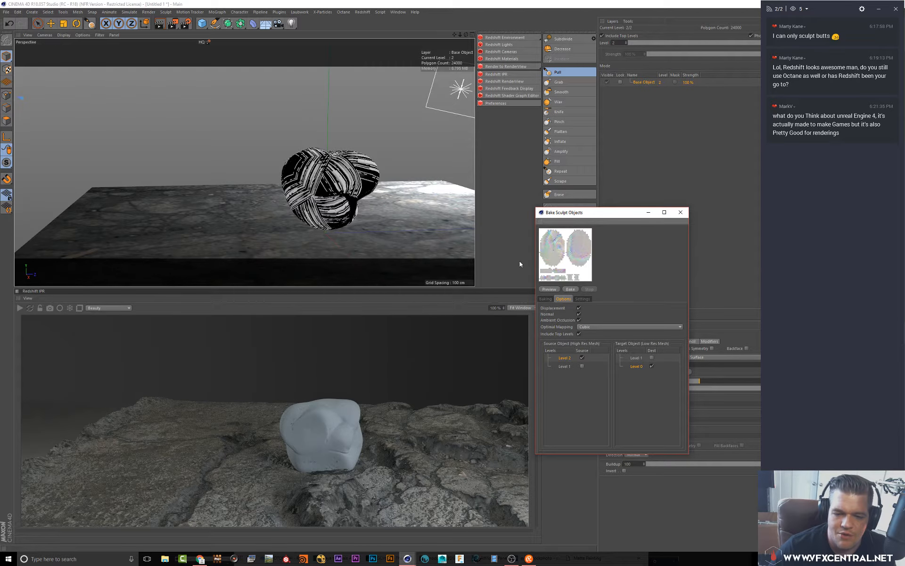
{"action": "left_click", "coordinate": [570, 290]}
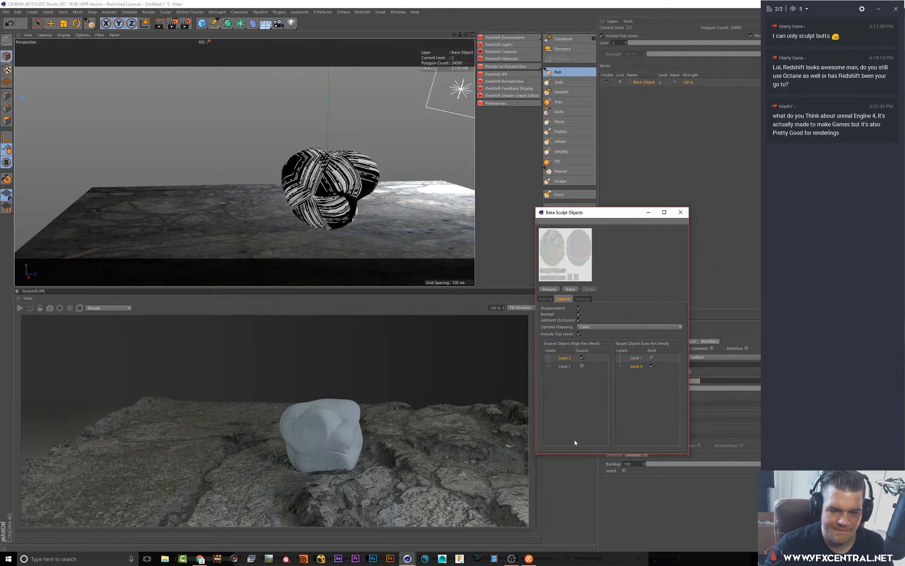
{"action": "left_click", "coordinate": [680, 213]}
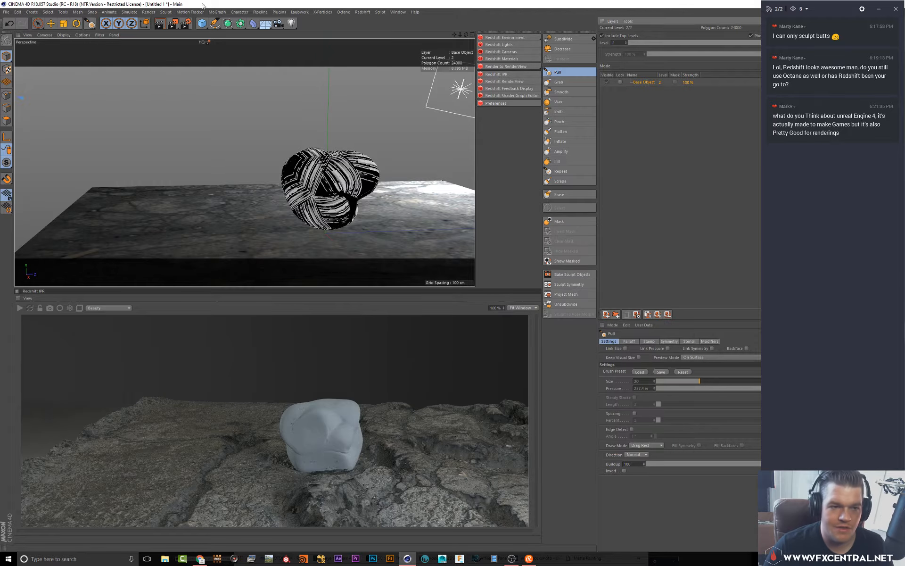
Switch the interface layout to Startup
{"action": "left_click", "coordinate": [397, 12]}
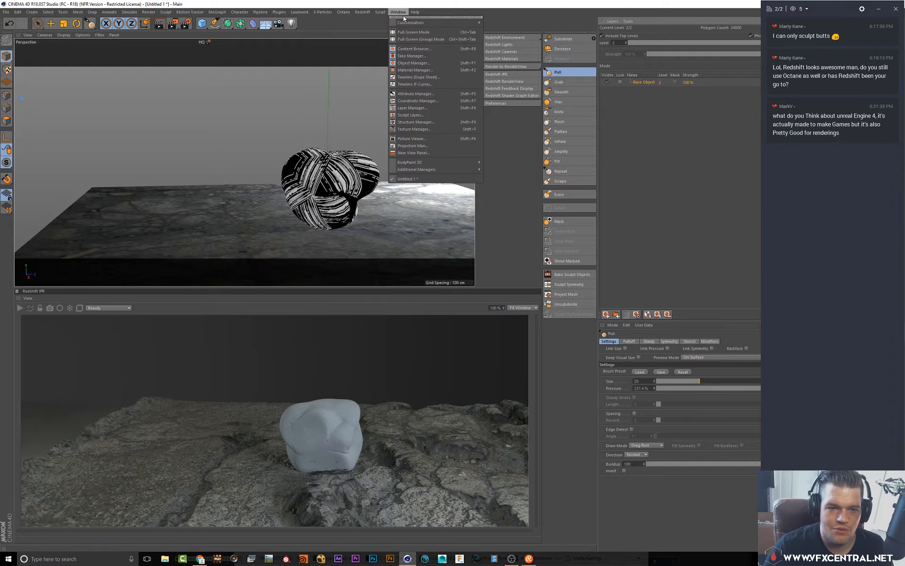
{"action": "mouse_move", "coordinate": [398, 24]}
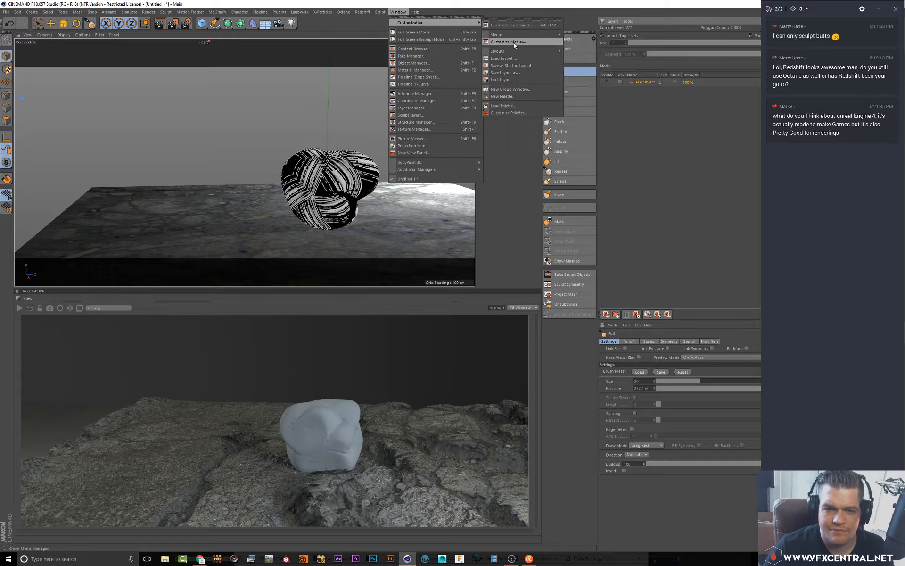
{"action": "mouse_move", "coordinate": [516, 52]}
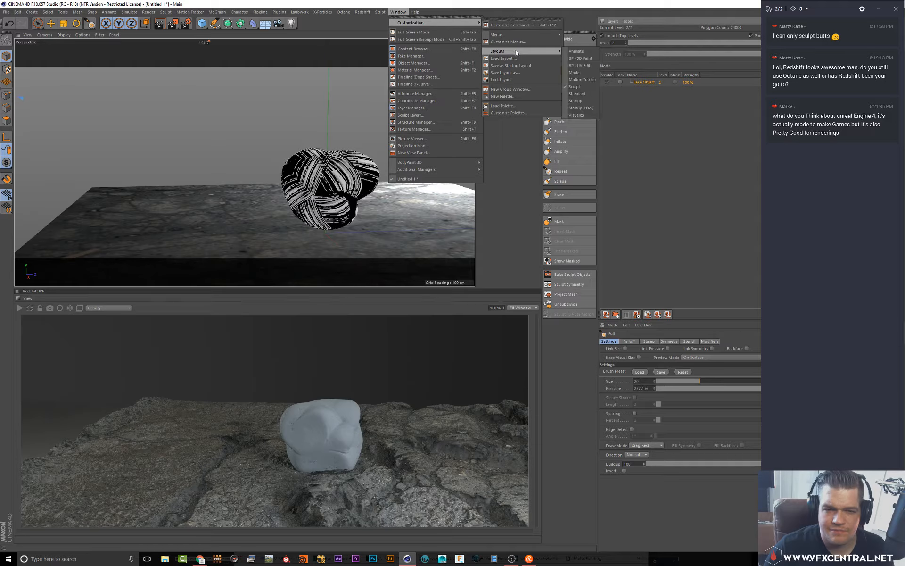
{"action": "left_click", "coordinate": [586, 101]}
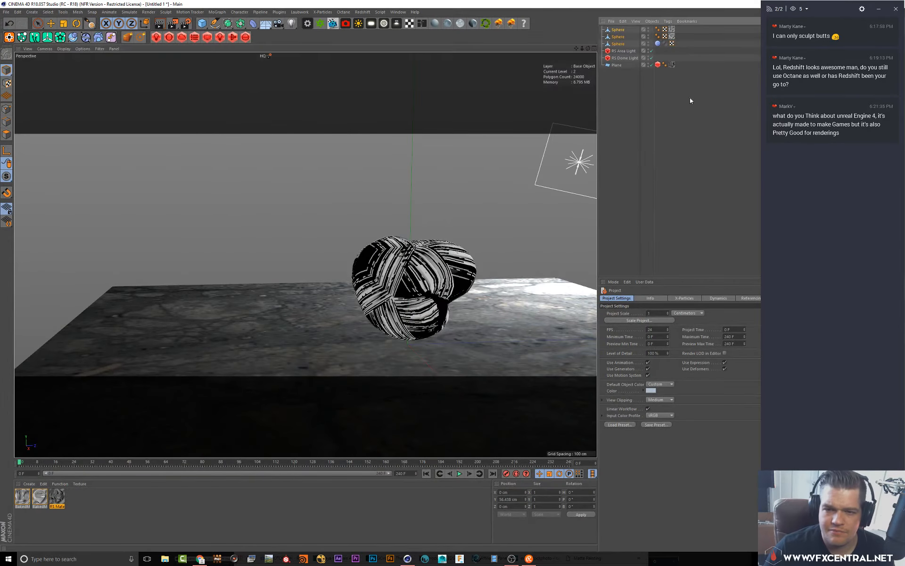
Toggle the second Sphere's editor visibility and select the top Sphere
{"action": "left_click", "coordinate": [636, 37]}
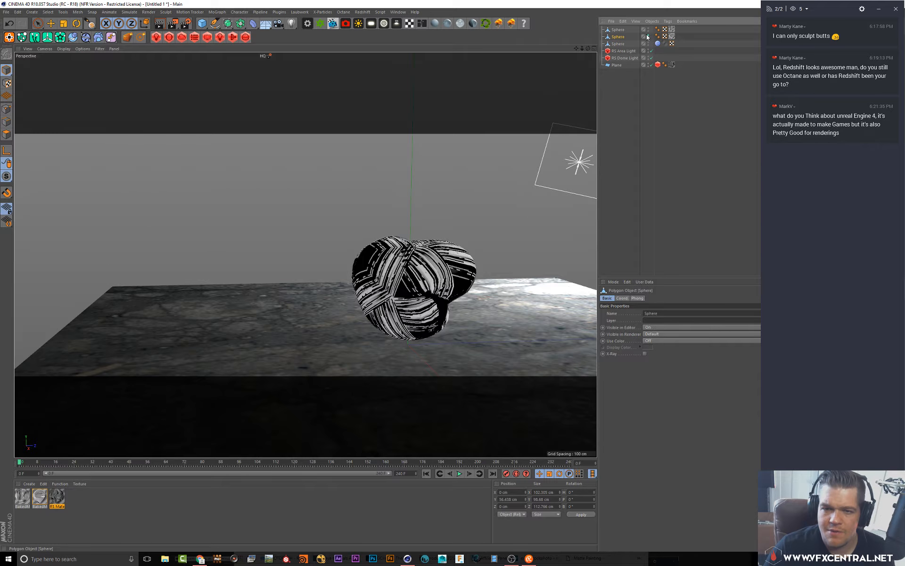
{"action": "left_click", "coordinate": [647, 36]}
{"action": "left_click", "coordinate": [618, 30]}
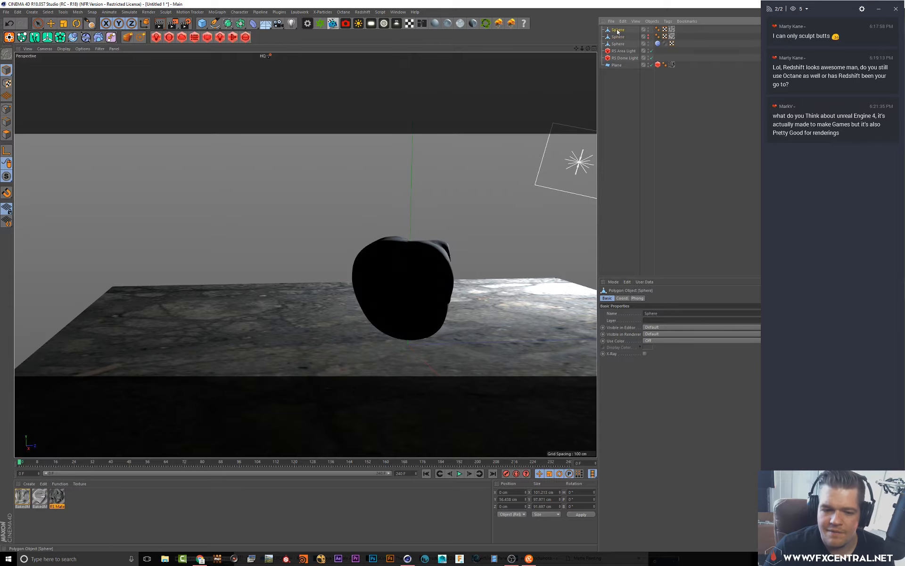
{"action": "left_click_drag", "start_coordinate": [302, 257], "coordinate": [354, 212], "text": "alt"}
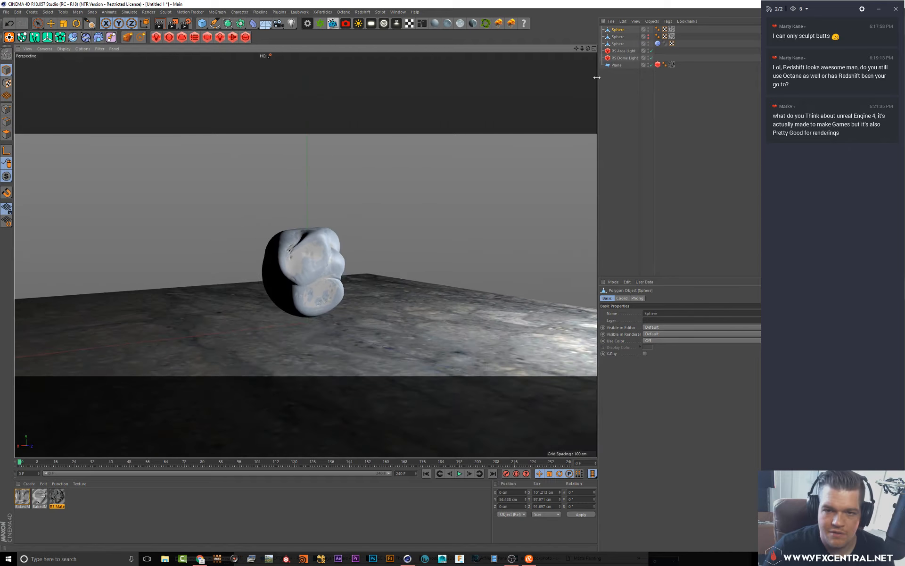
Switch the viewport display to Gouraud Shading (Lines)
{"action": "left_click", "coordinate": [618, 30]}
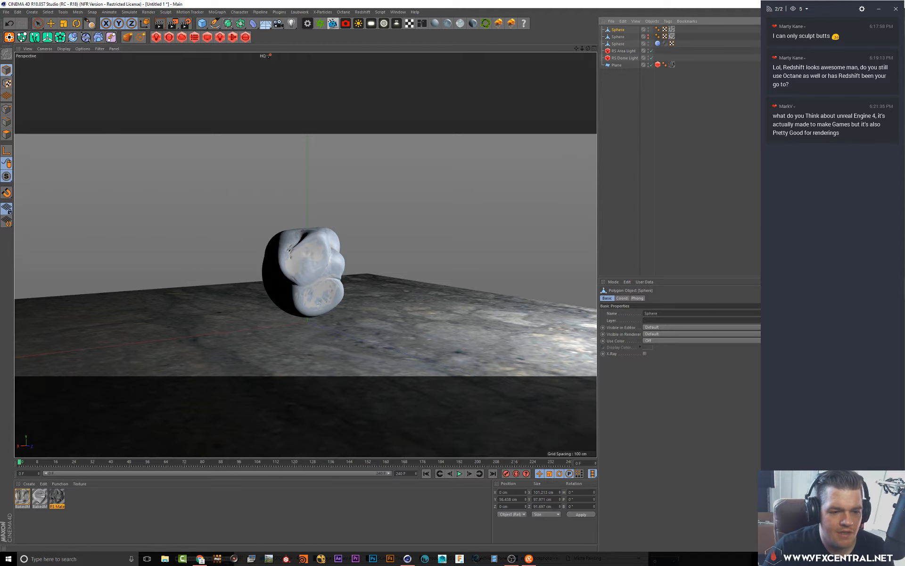
{"action": "left_click", "coordinate": [63, 49]}
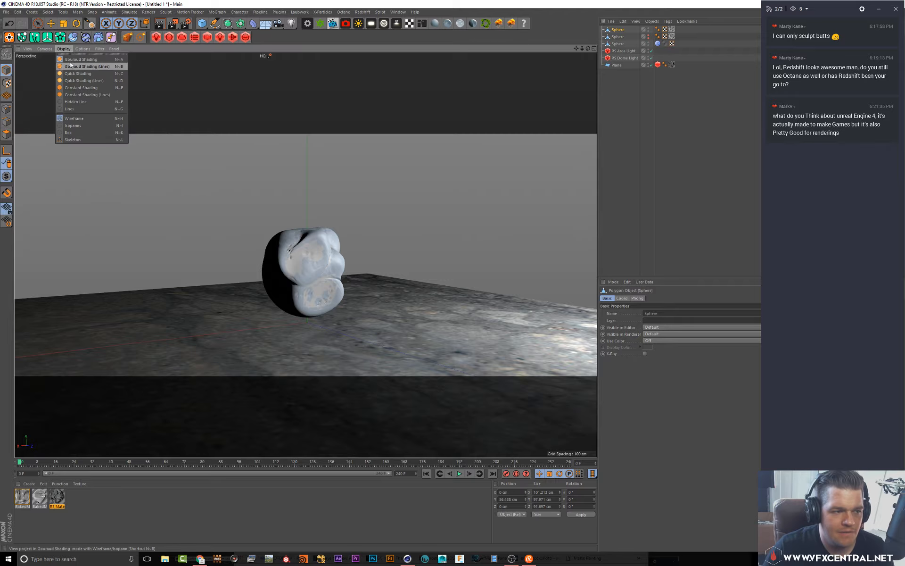
{"action": "left_click", "coordinate": [71, 66]}
{"action": "mouse_move", "coordinate": [306, 245]}
{"action": "left_mouse_down", "text": "alt"}
{"action": "mouse_move", "coordinate": [261, 166]}
{"action": "mouse_move", "coordinate": [296, 191]}
{"action": "left_mouse_up", "text": "alt"}
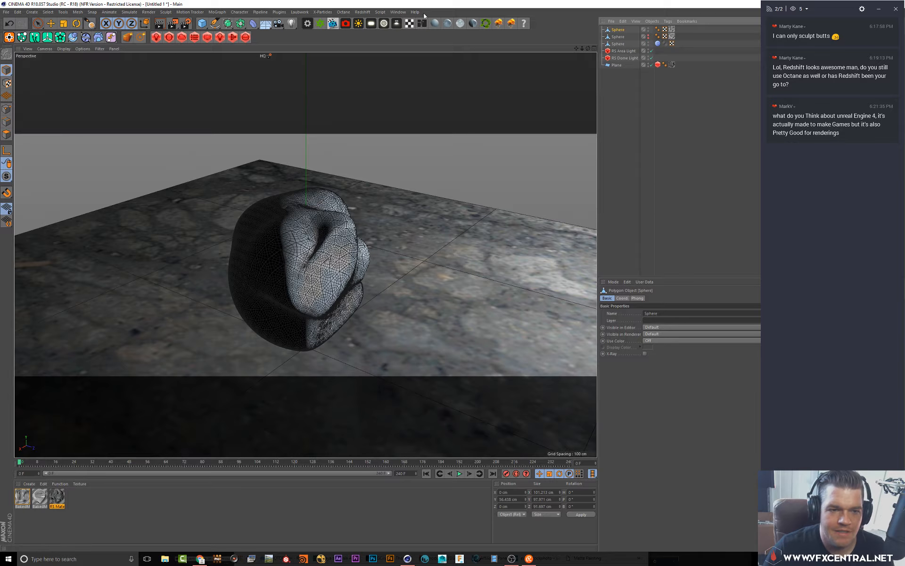
Open the Redshift IPR, start the interactive render, and dock it below the viewport
{"action": "left_click", "coordinate": [362, 12]}
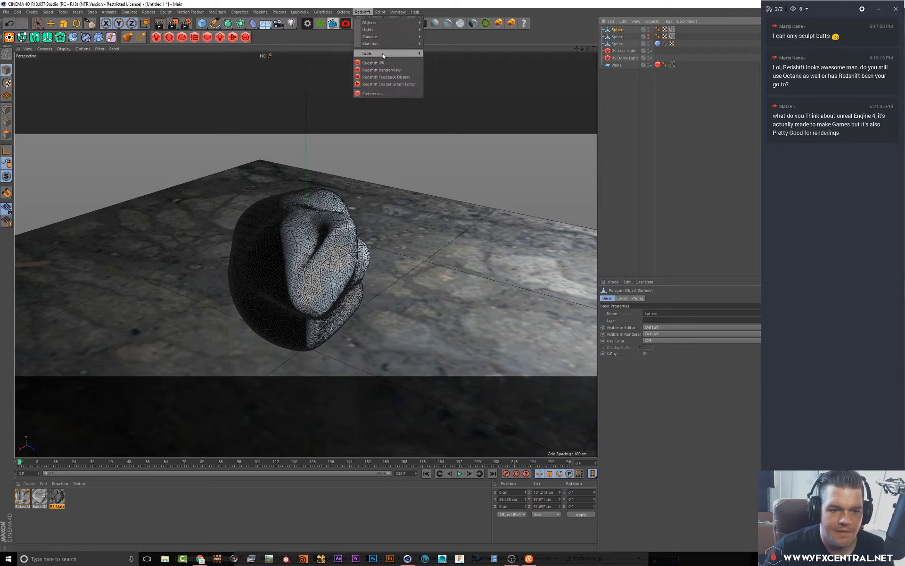
{"action": "left_click", "coordinate": [380, 62]}
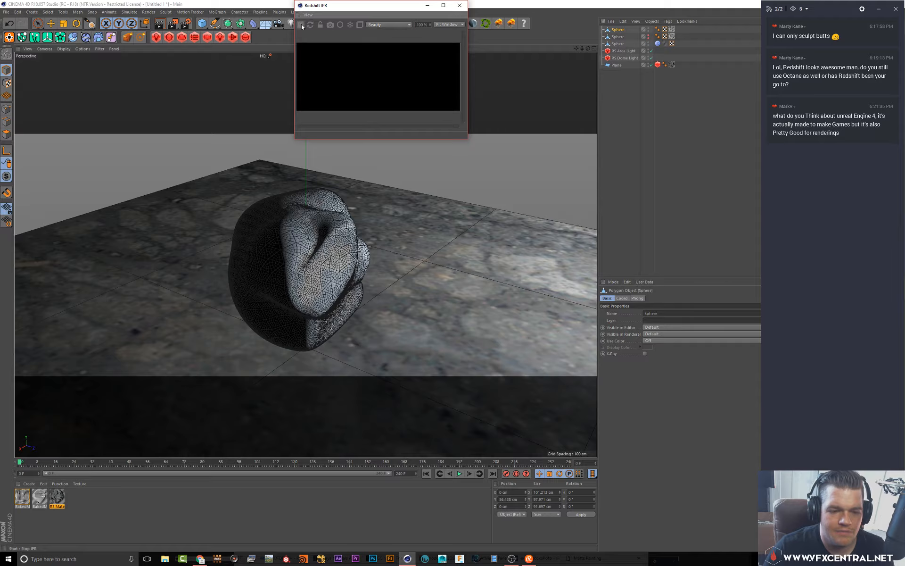
{"action": "left_click", "coordinate": [302, 25]}
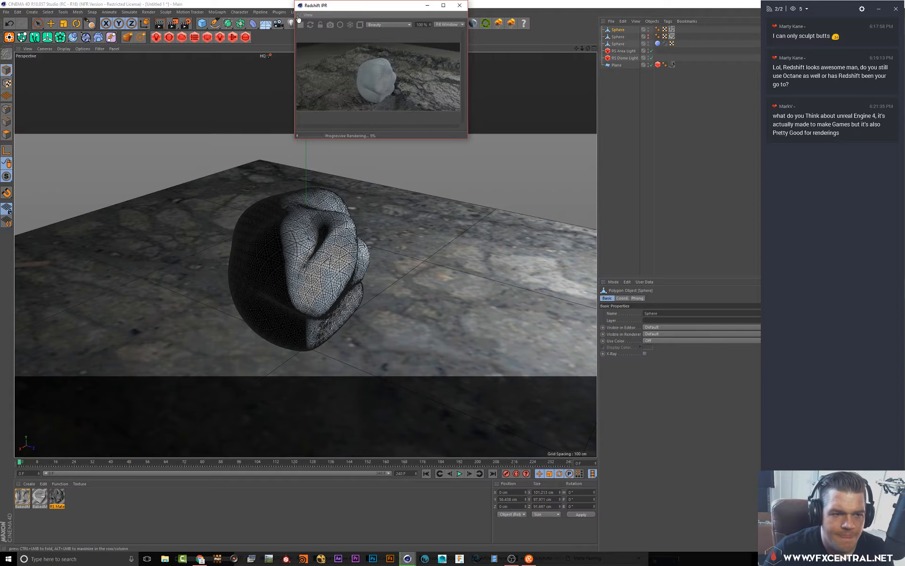
{"action": "left_click_drag", "start_coordinate": [332, 430], "coordinate": [332, 431]}
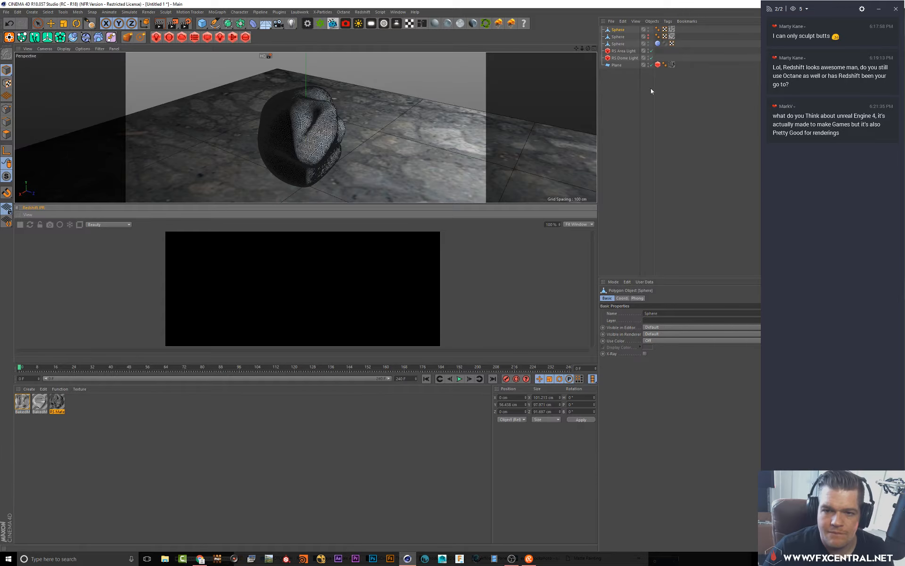
Toggle the third Sphere's visibility and select the second Sphere
{"action": "double_click", "coordinate": [648, 45]}
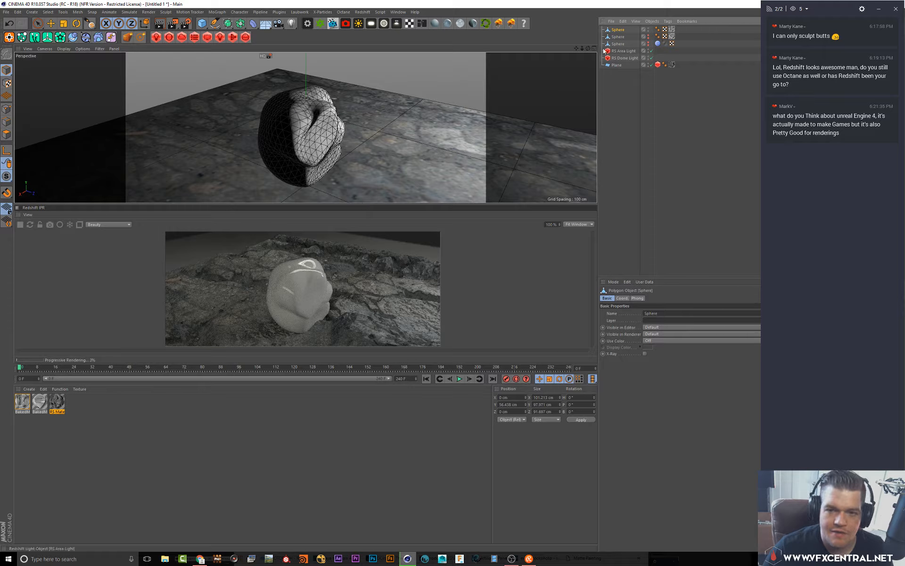
{"action": "left_click", "coordinate": [620, 36]}
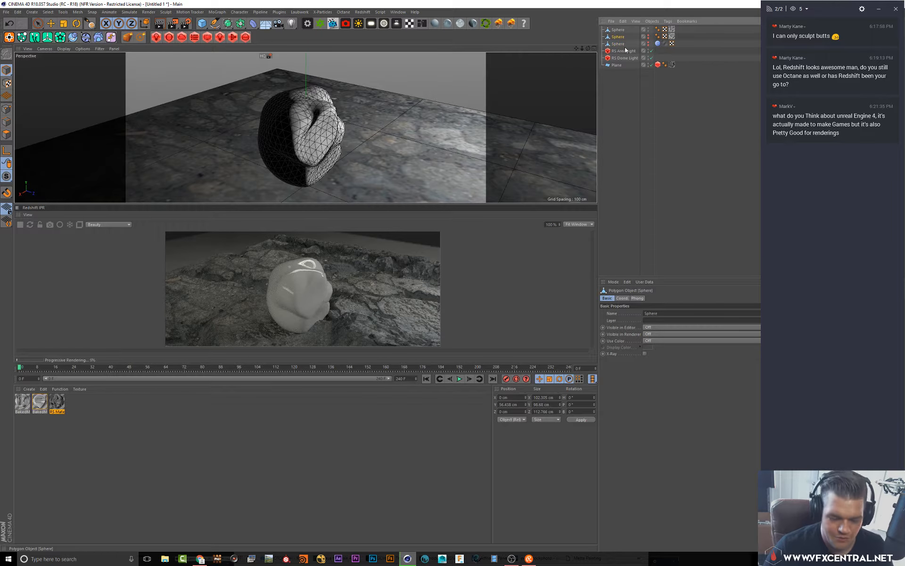
Delete the selected Sphere and select the remaining top Sphere
{"action": "key", "text": "Delete"}
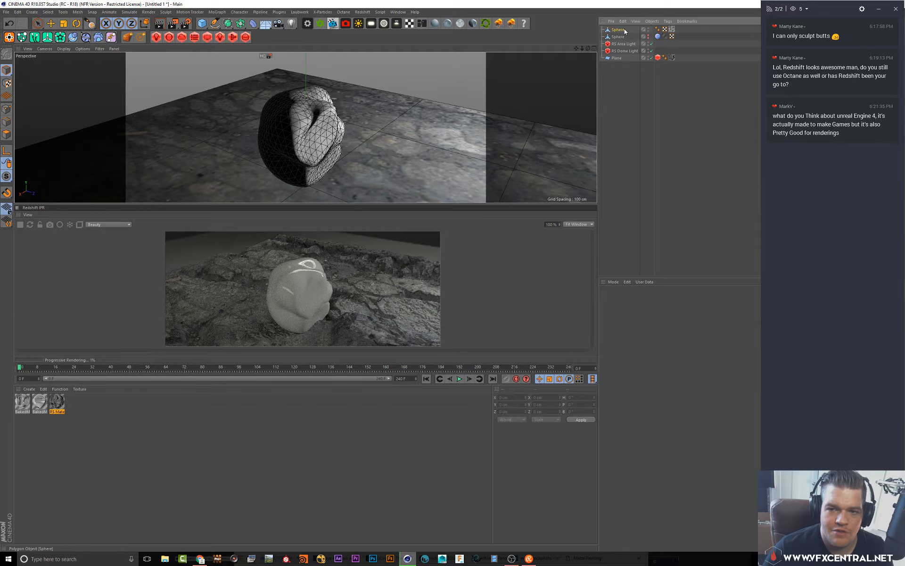
{"action": "left_click", "coordinate": [618, 29]}
Open the BakedMaterial in the Material Editor and review its Color, Diffusion, Reflectance, Normal and Displacement channels
{"action": "left_click", "coordinate": [22, 402]}
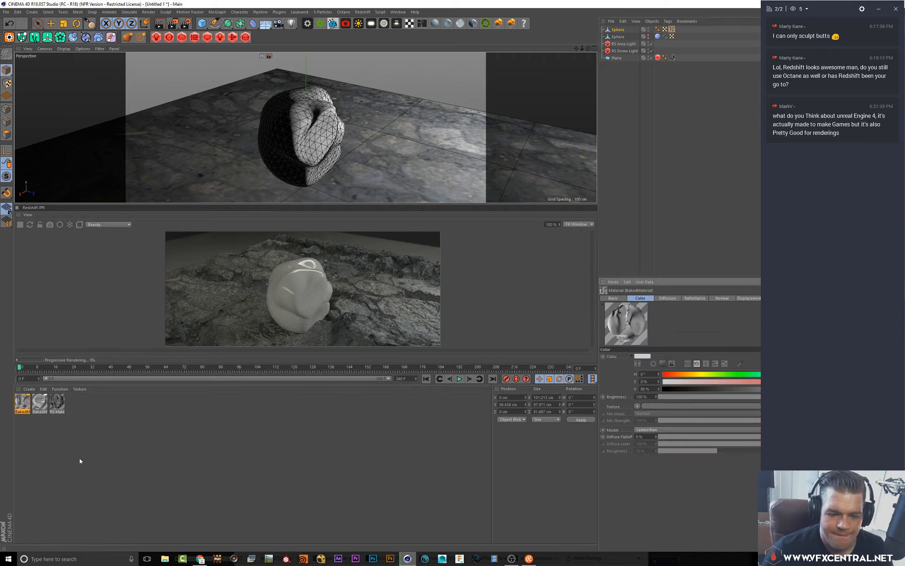
{"action": "double_click", "coordinate": [22, 402]}
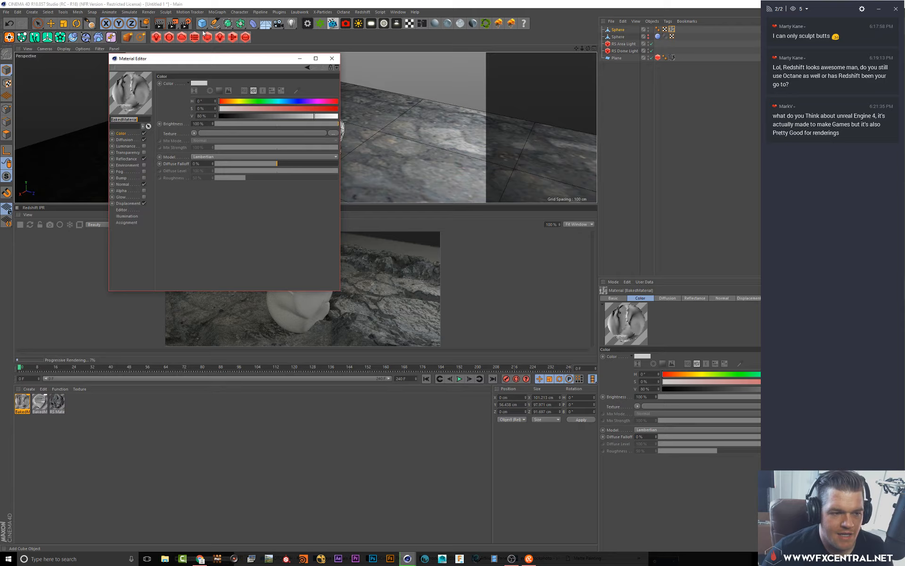
{"action": "left_click", "coordinate": [124, 140]}
{"action": "left_click", "coordinate": [122, 133]}
{"action": "left_click", "coordinate": [130, 158]}
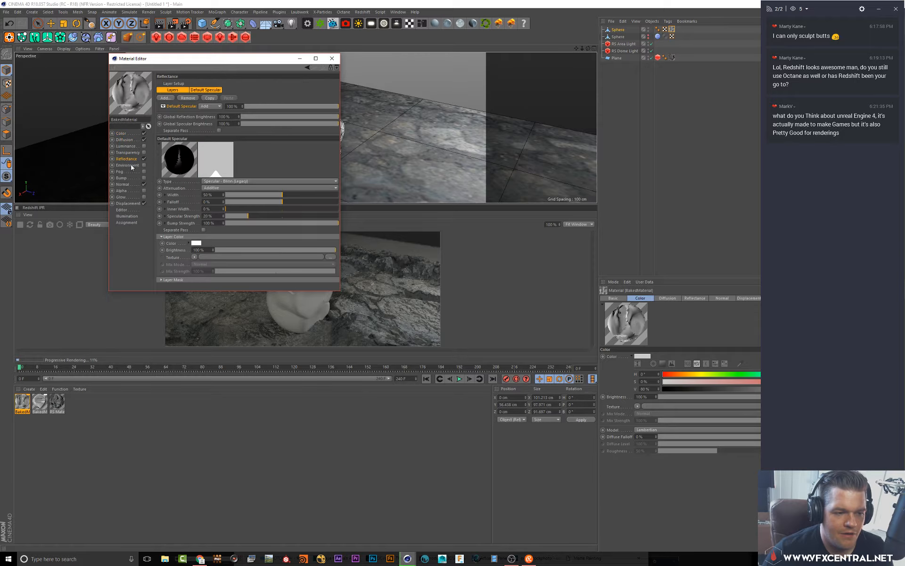
{"action": "left_click", "coordinate": [130, 184]}
{"action": "left_click", "coordinate": [128, 204]}
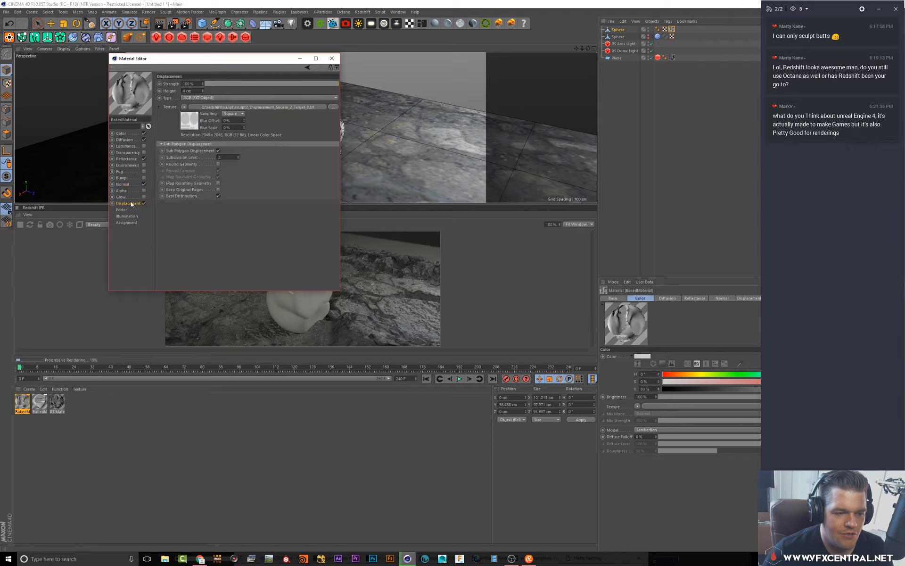
{"action": "left_click_drag", "start_coordinate": [243, 58], "coordinate": [558, 248]}
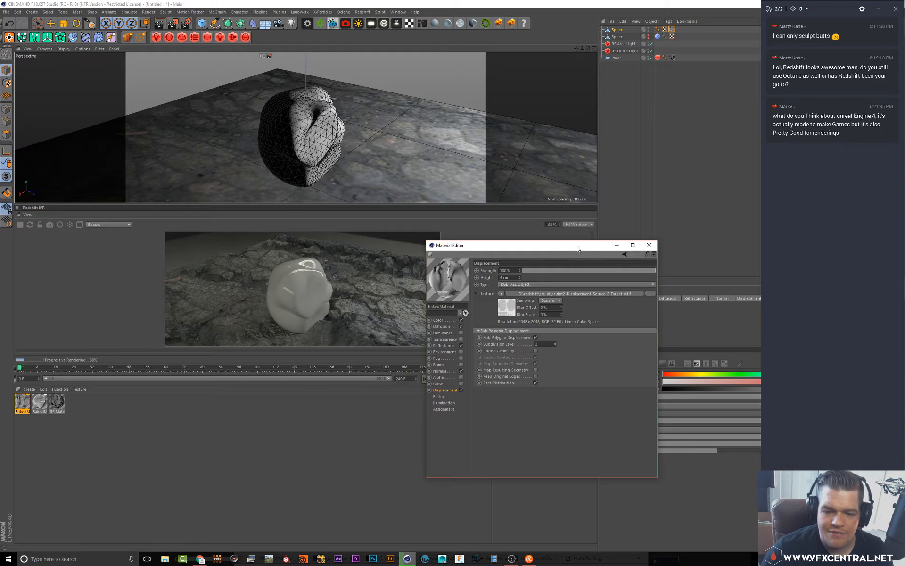
{"action": "left_click_drag", "start_coordinate": [577, 246], "coordinate": [614, 291]}
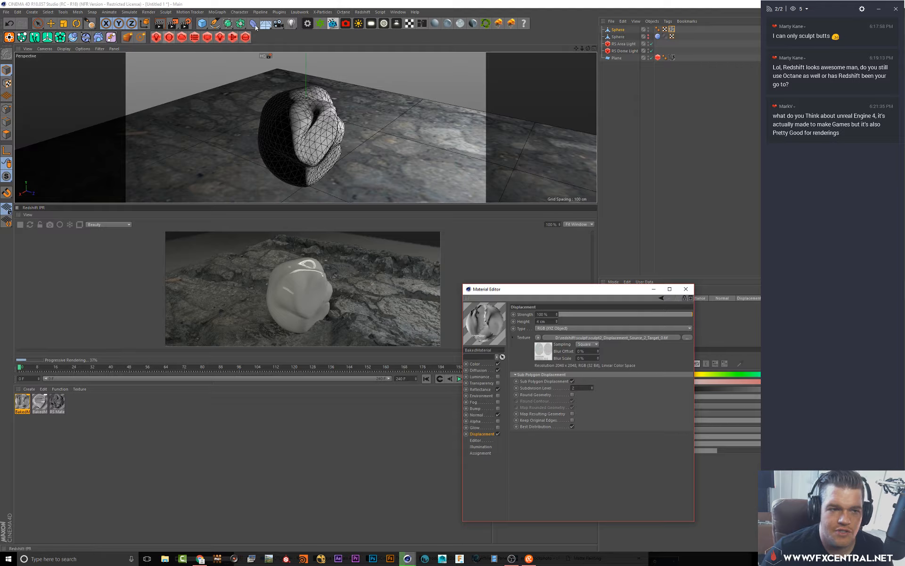
Tear off the Redshift menu as a floating palette beside the Object Manager
{"action": "left_click", "coordinate": [363, 12]}
{"action": "left_click", "coordinate": [363, 18]}
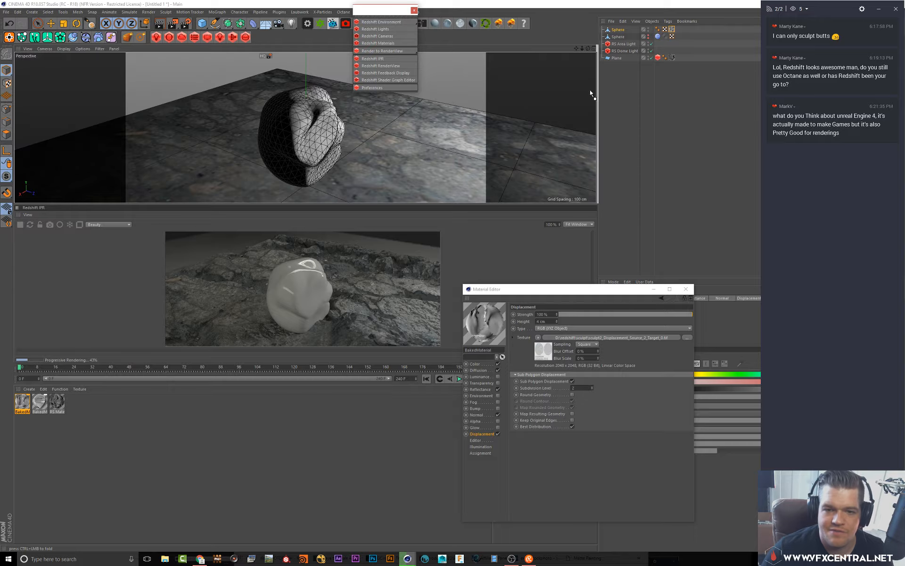
{"action": "left_click_drag", "start_coordinate": [602, 84], "coordinate": [601, 84]}
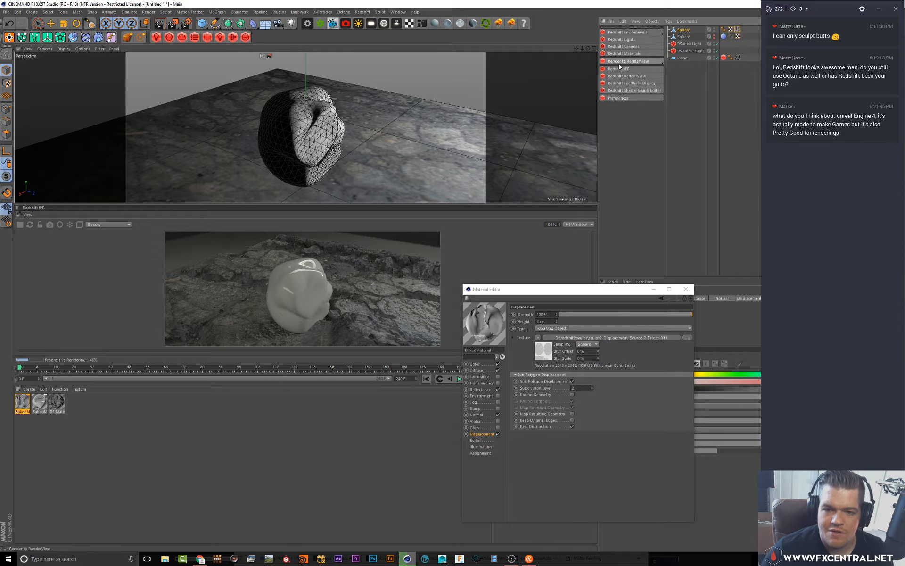
Create a new Redshift material and assign it to the top Sphere
{"action": "mouse_move", "coordinate": [644, 56]}
{"action": "left_click", "coordinate": [678, 58]}
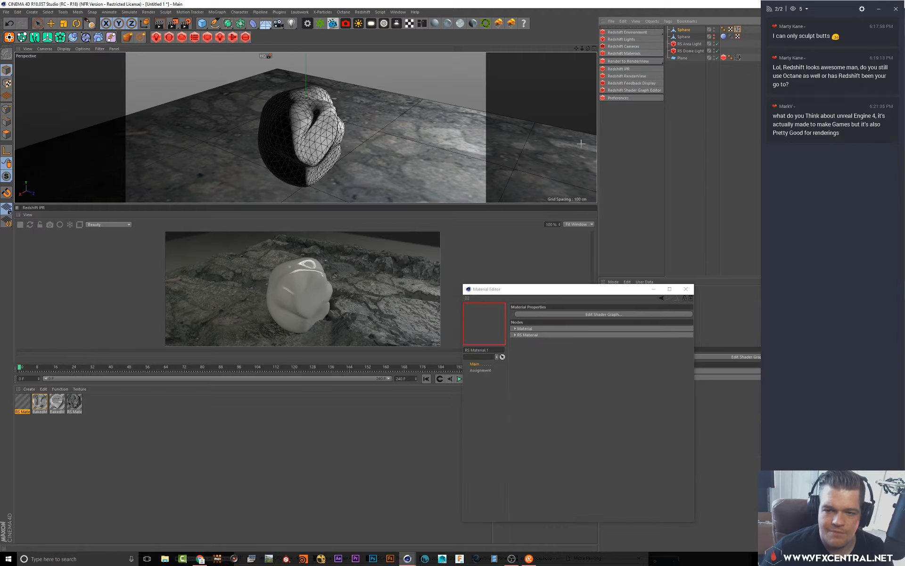
{"action": "left_click_drag", "start_coordinate": [22, 402], "coordinate": [739, 30]}
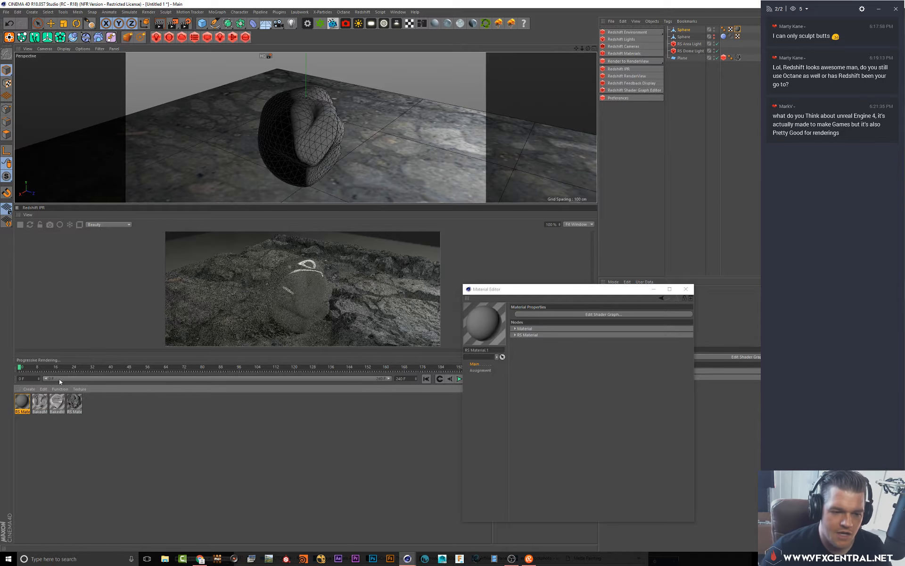
Inspect the BakedMaterial's channels and open its Displacement texture to check the map's file path
{"action": "double_click", "coordinate": [22, 401]}
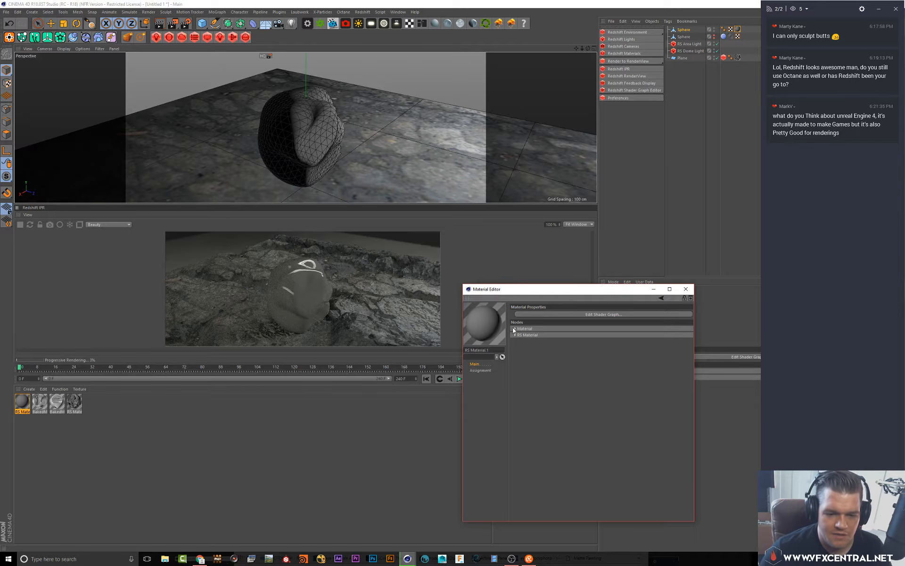
{"action": "left_click_drag", "start_coordinate": [522, 292], "coordinate": [549, 195]}
{"action": "left_click", "coordinate": [41, 402]}
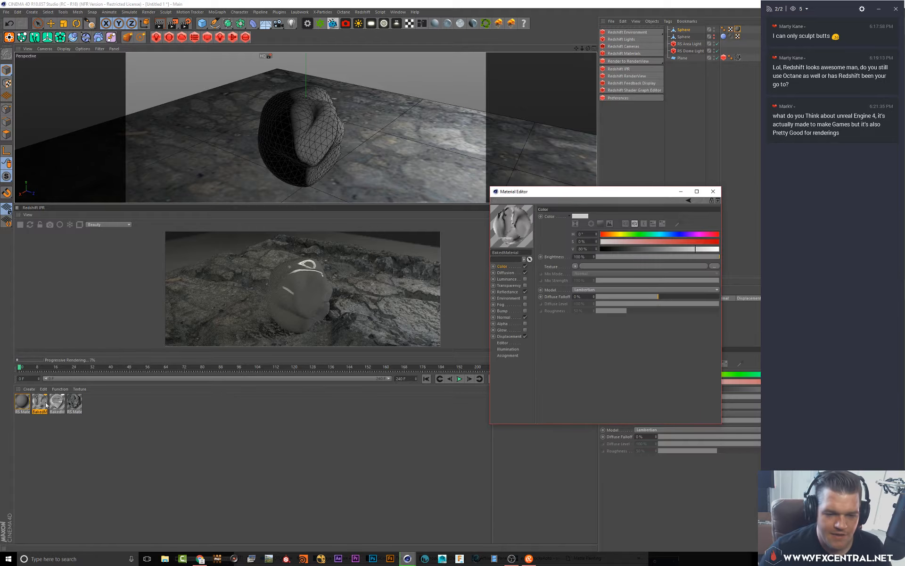
{"action": "left_click", "coordinate": [508, 273]}
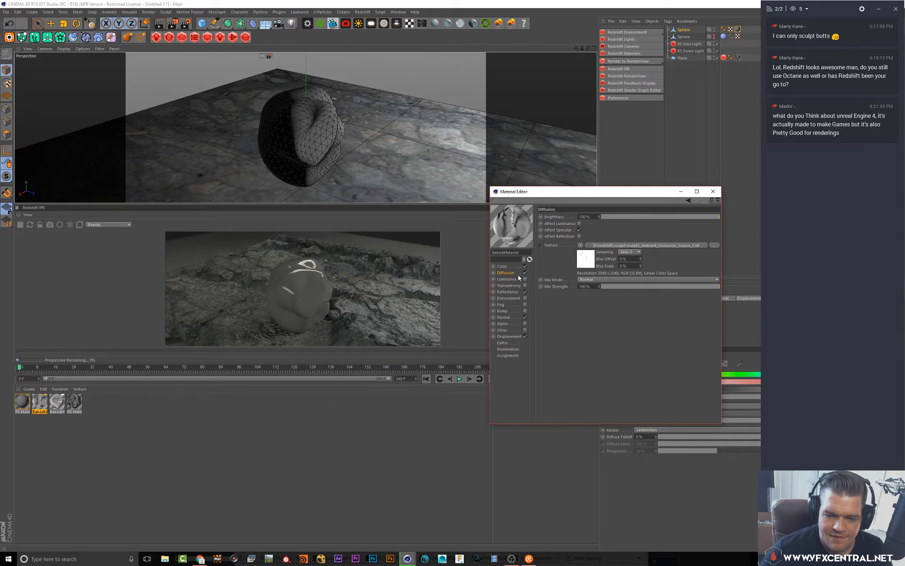
{"action": "left_click", "coordinate": [525, 272]}
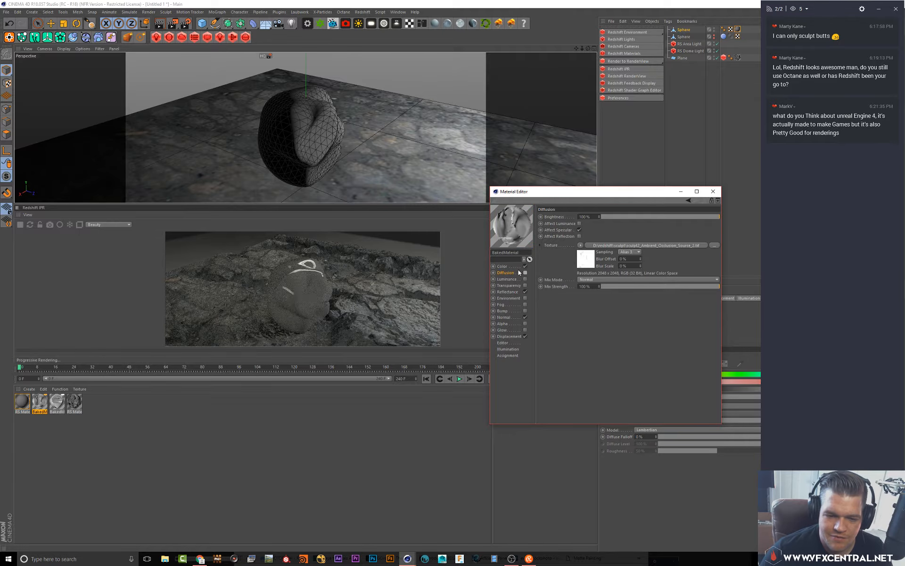
{"action": "left_click", "coordinate": [519, 293]}
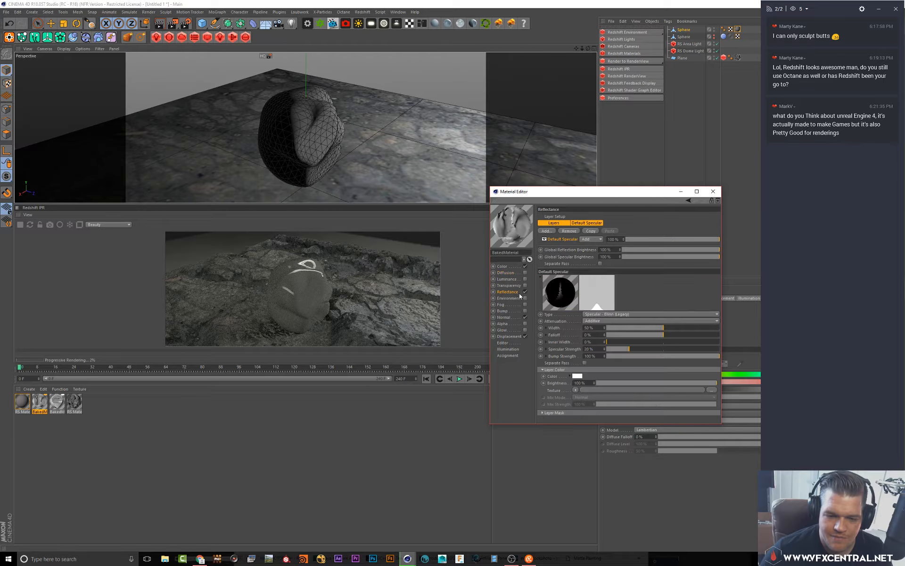
{"action": "left_click", "coordinate": [509, 317]}
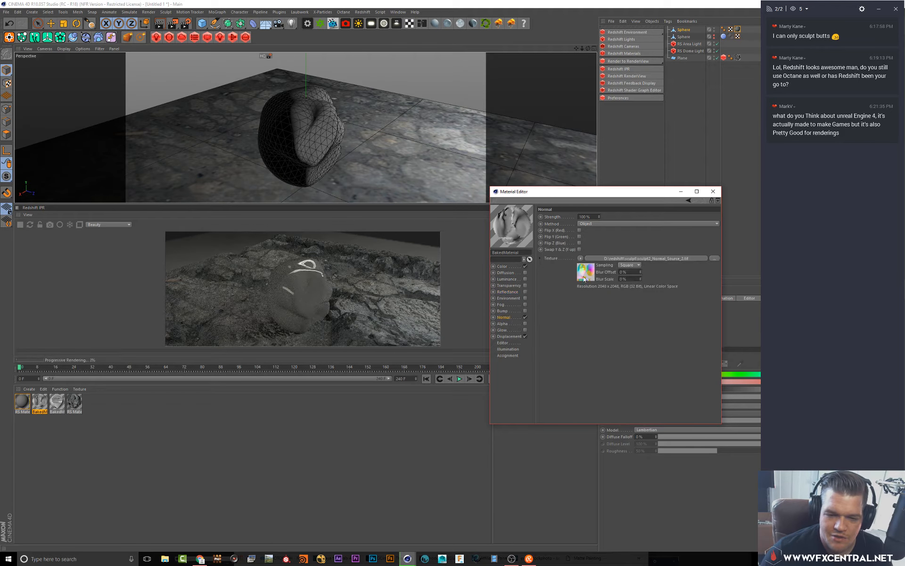
{"action": "left_click", "coordinate": [509, 337]}
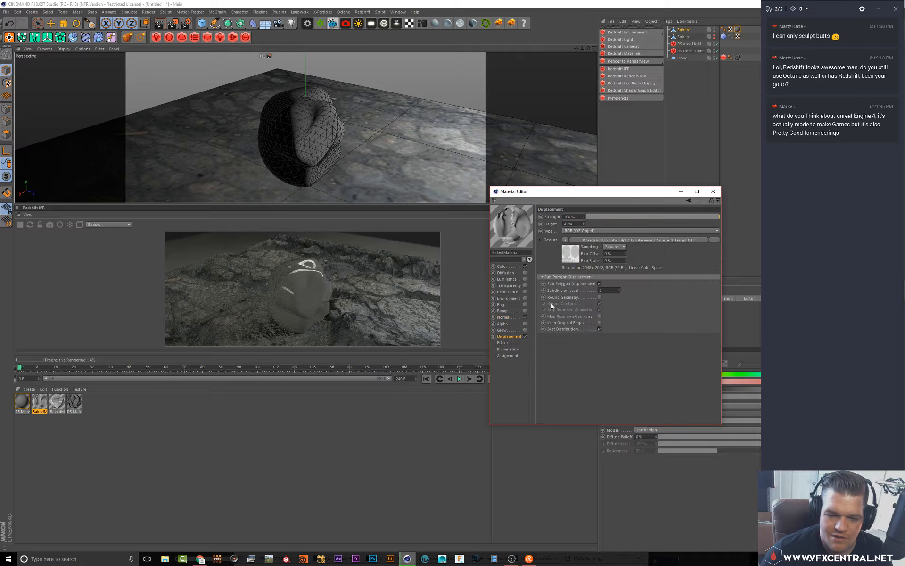
{"action": "left_click", "coordinate": [576, 241]}
{"action": "left_click", "coordinate": [585, 273]}
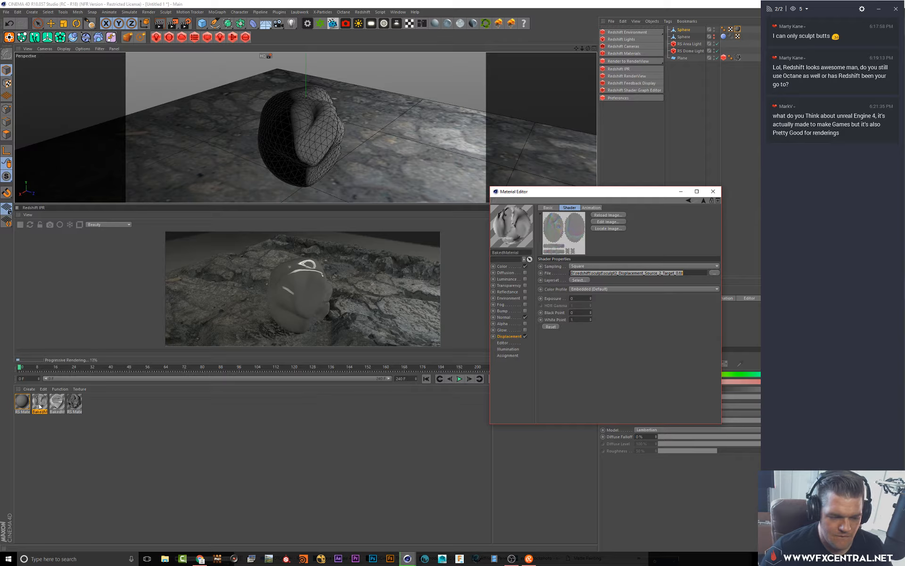
Open the Shader Graph for RS Material.1 and enlarge its window
{"action": "left_click", "coordinate": [22, 402]}
{"action": "left_click", "coordinate": [574, 217]}
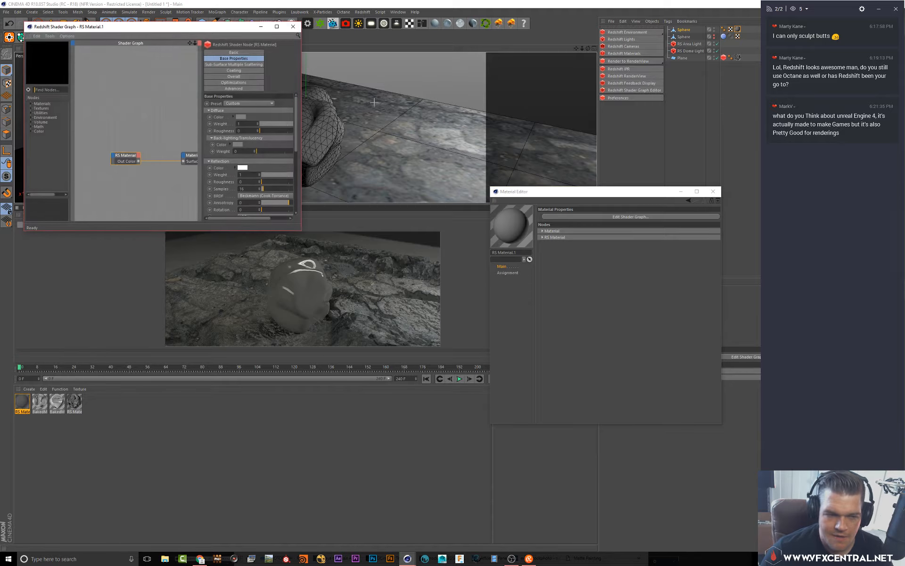
{"action": "left_click_drag", "start_coordinate": [300, 231], "coordinate": [447, 266]}
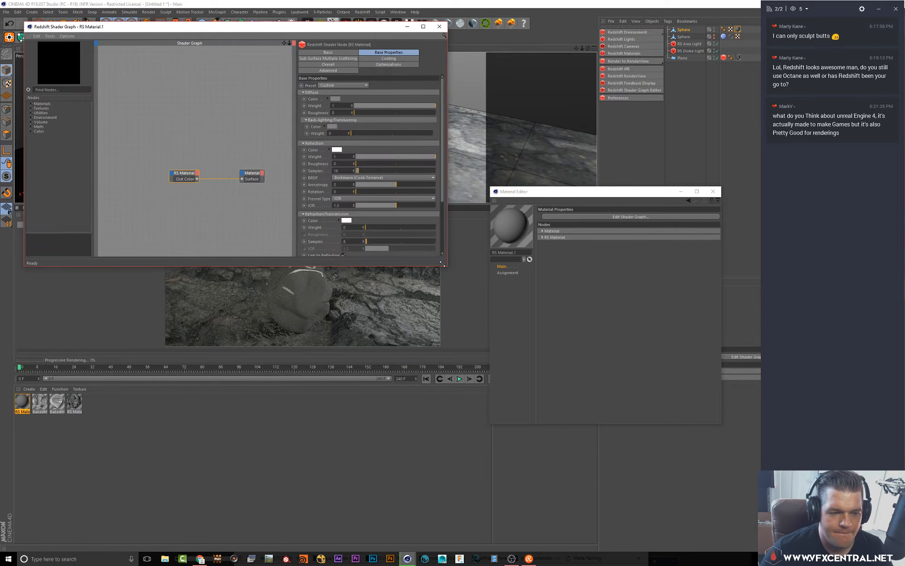
Search the node list for texture and add an RS Texture node to the graph
{"action": "left_click", "coordinate": [82, 93]}
{"action": "type", "text": "te"}
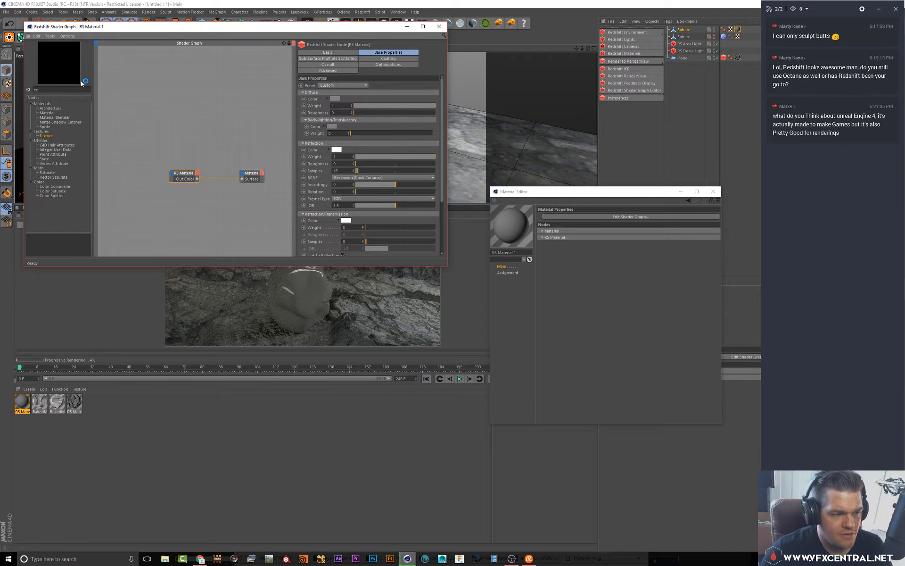
{"action": "left_click_drag", "start_coordinate": [161, 210], "coordinate": [163, 211]}
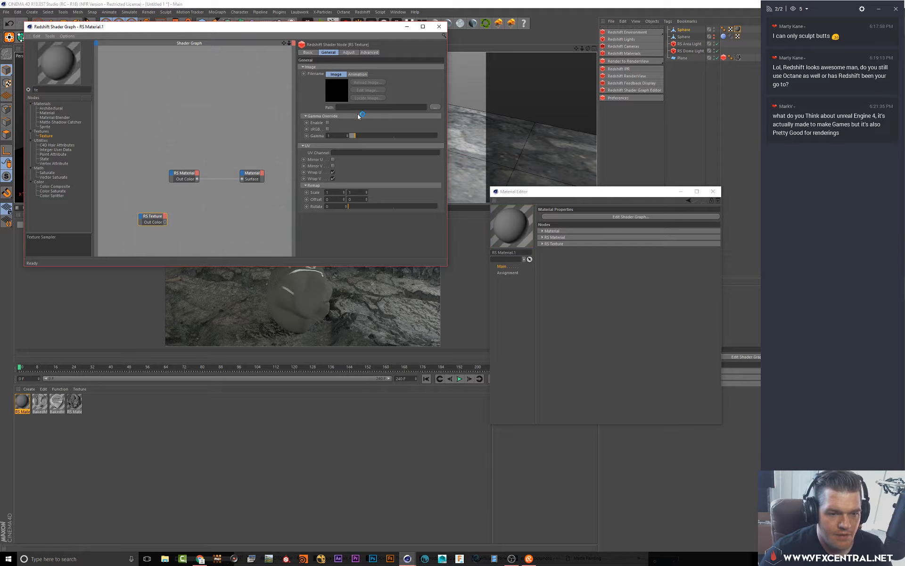
Search for displ and add an RS Displacement node next to the texture node
{"action": "left_click", "coordinate": [212, 228]}
{"action": "left_click_drag", "start_coordinate": [66, 90], "coordinate": [7, 82]}
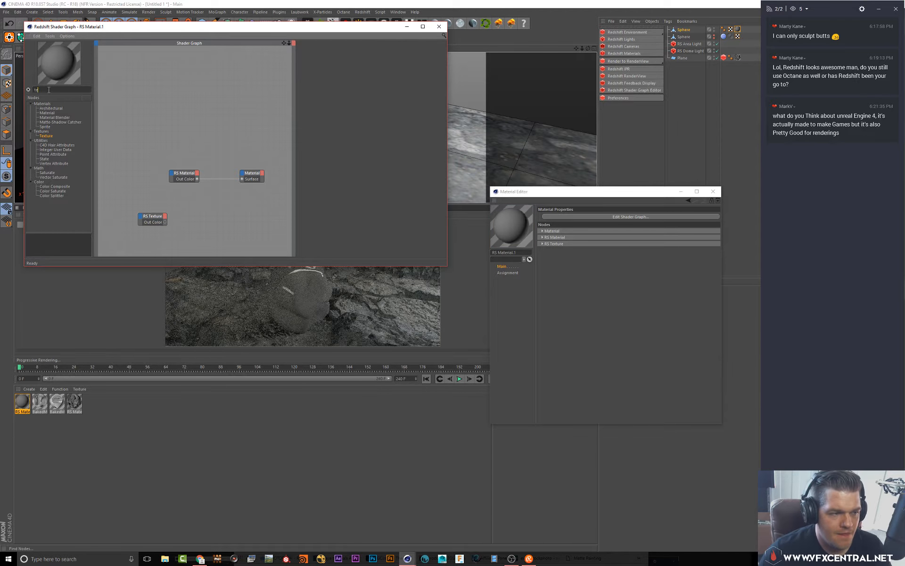
{"action": "type", "text": "displ"}
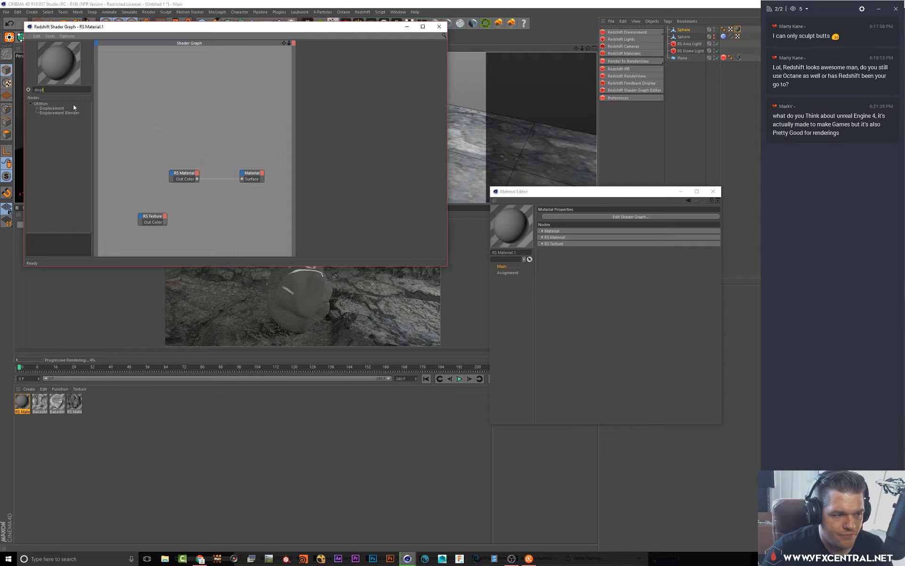
{"action": "left_click_drag", "start_coordinate": [73, 108], "coordinate": [194, 223]}
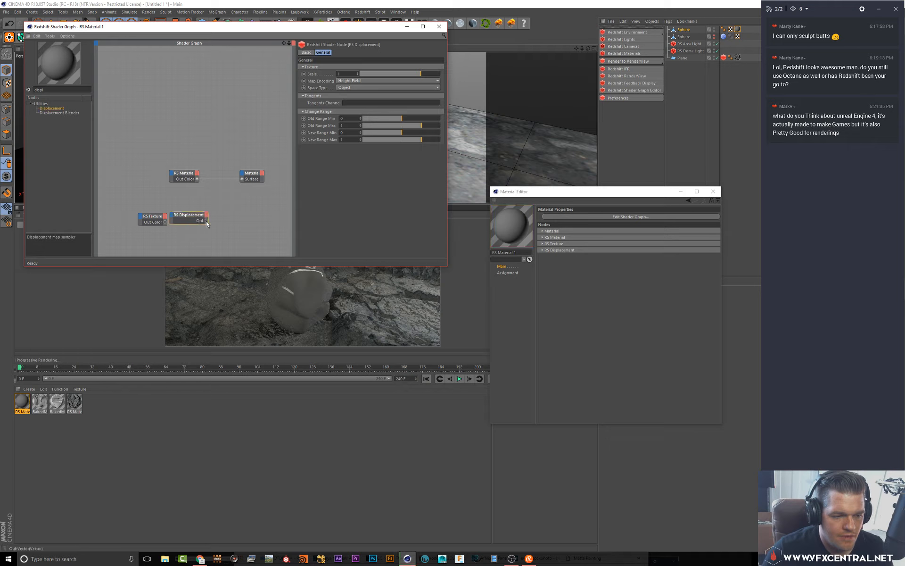
Wire RS Texture into RS Displacement's Tex Map and its output into the Material's Displacement input, then close the Material Editor
{"action": "left_click_drag", "start_coordinate": [243, 170], "coordinate": [243, 172]}
{"action": "left_click", "coordinate": [255, 181]}
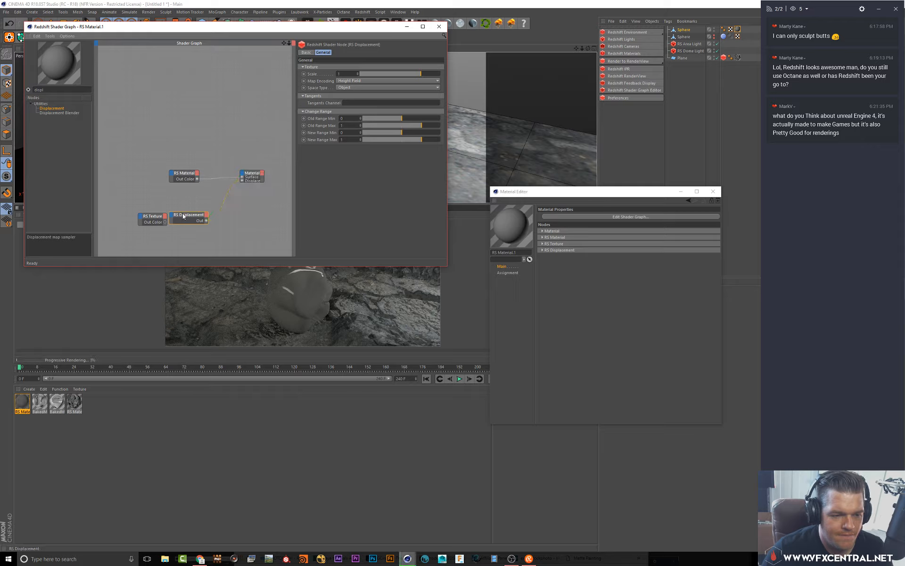
{"action": "left_click_drag", "start_coordinate": [193, 216], "coordinate": [222, 223]}
{"action": "left_click_drag", "start_coordinate": [165, 222], "coordinate": [201, 225]}
{"action": "left_click", "coordinate": [232, 227]}
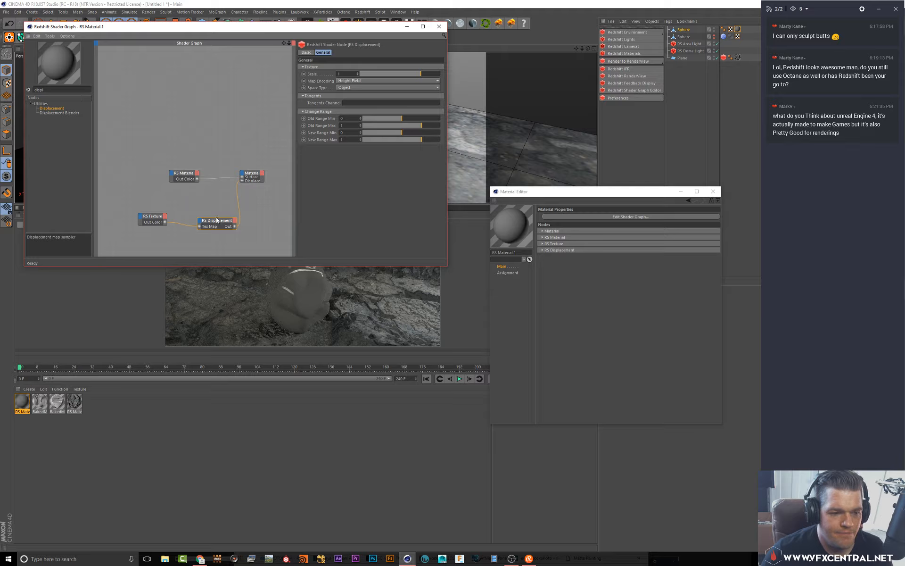
{"action": "left_click", "coordinate": [713, 192]}
Add a Redshift Object tag to the top Sphere
{"action": "right_click", "coordinate": [697, 31]}
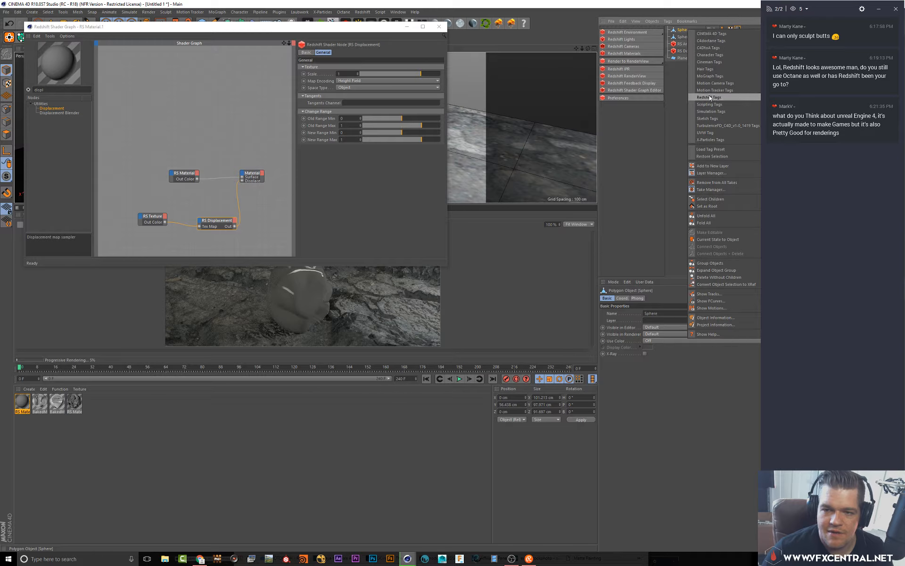
{"action": "left_click", "coordinate": [654, 129]}
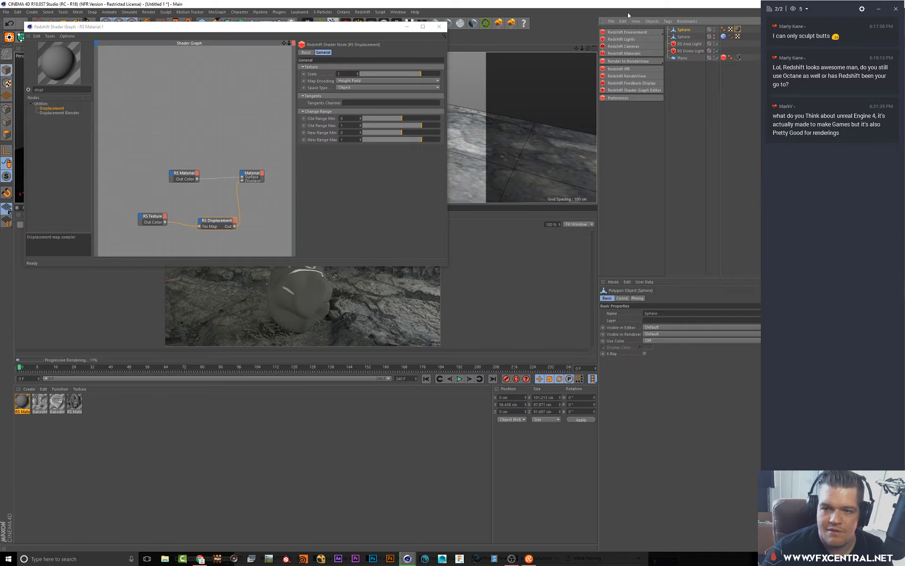
{"action": "left_click_drag", "start_coordinate": [661, 4], "coordinate": [395, 68]}
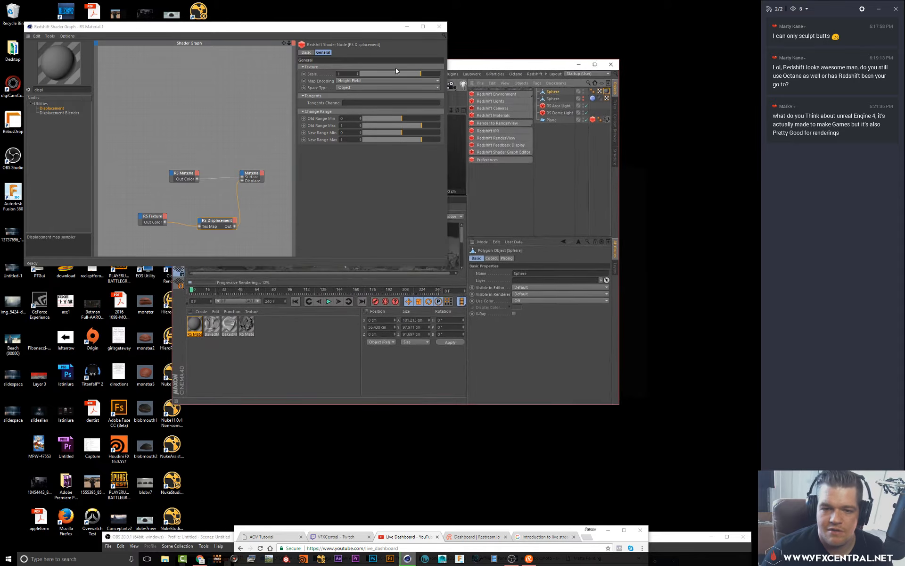
{"action": "right_click", "coordinate": [546, 89]}
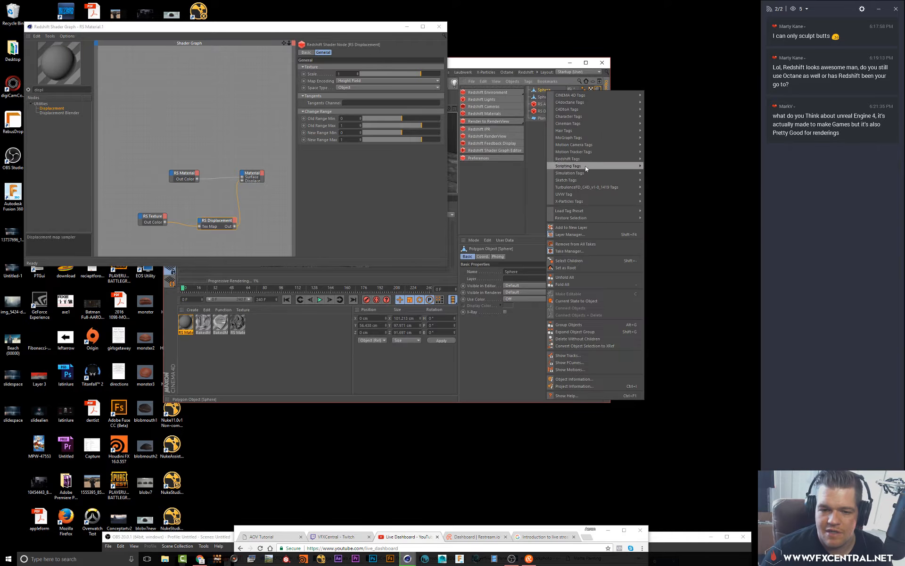
{"action": "mouse_move", "coordinate": [585, 159]}
{"action": "left_click", "coordinate": [660, 158]}
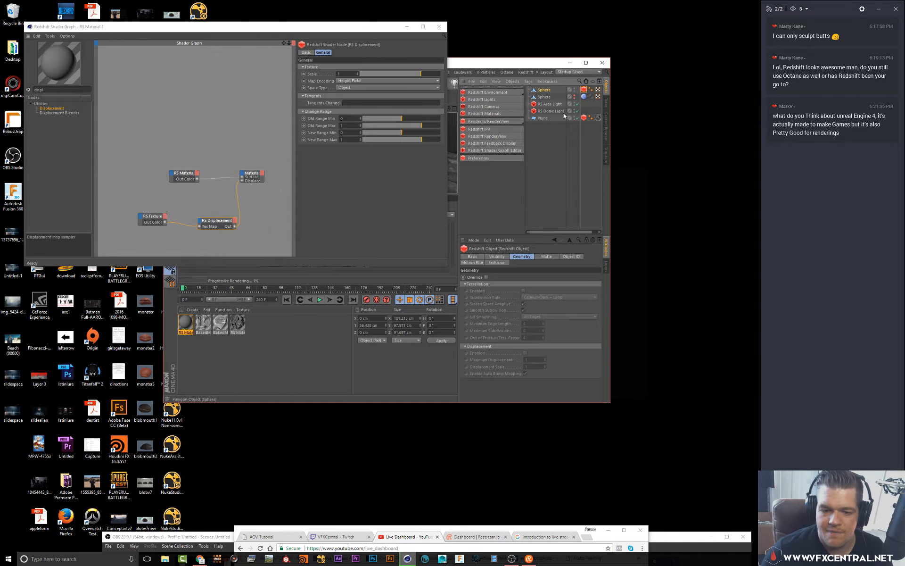
Enable the Redshift Object tag's geometry Override and its Displacement
{"action": "left_click", "coordinate": [487, 277]}
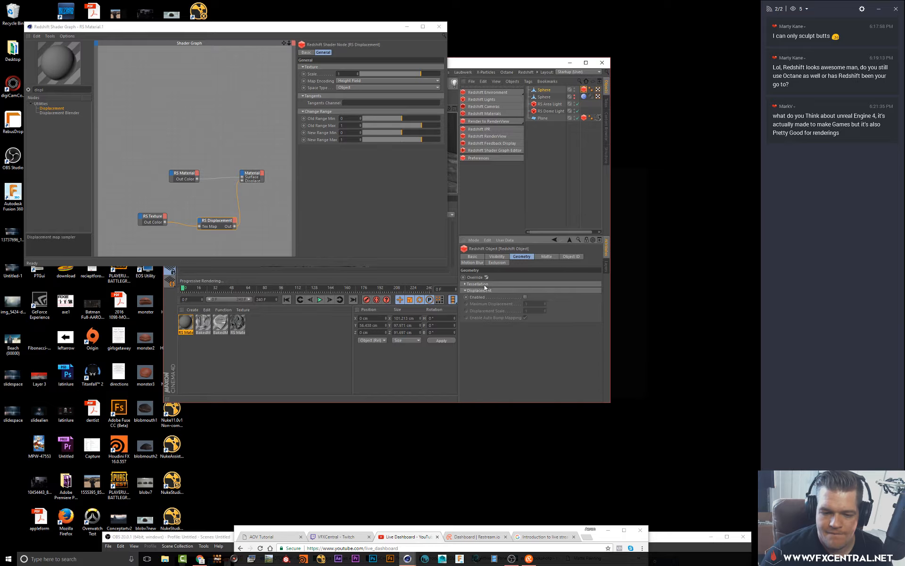
{"action": "left_click", "coordinate": [524, 353]}
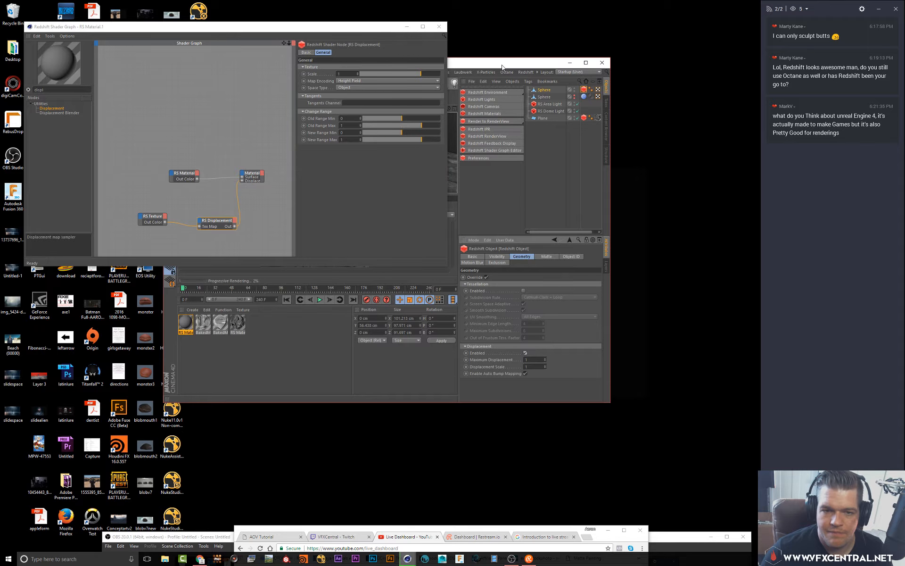
Set the RS Displacement node's Scale to 1.66
{"action": "double_click", "coordinate": [502, 63]}
{"action": "left_click_drag", "start_coordinate": [352, 41], "coordinate": [478, 361]}
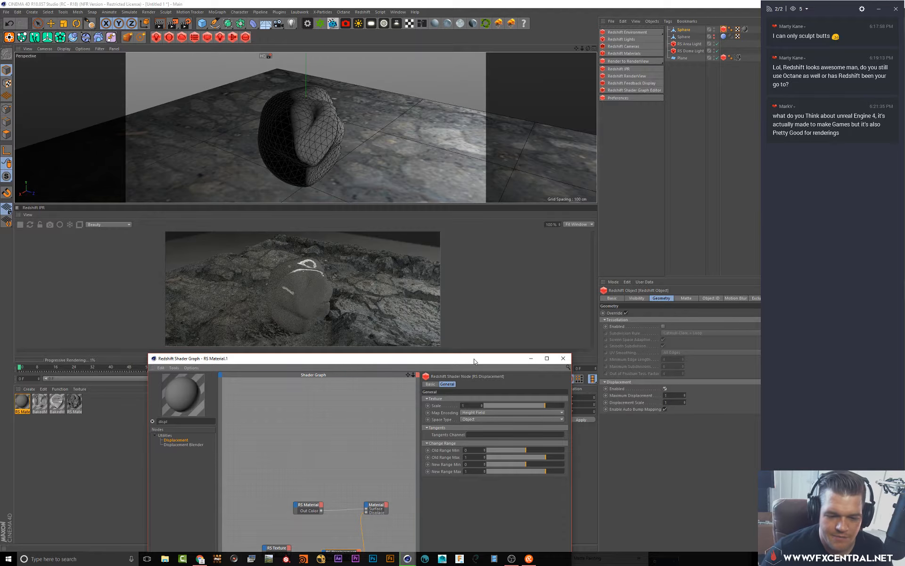
{"action": "left_click_drag", "start_coordinate": [473, 361], "coordinate": [497, 329]}
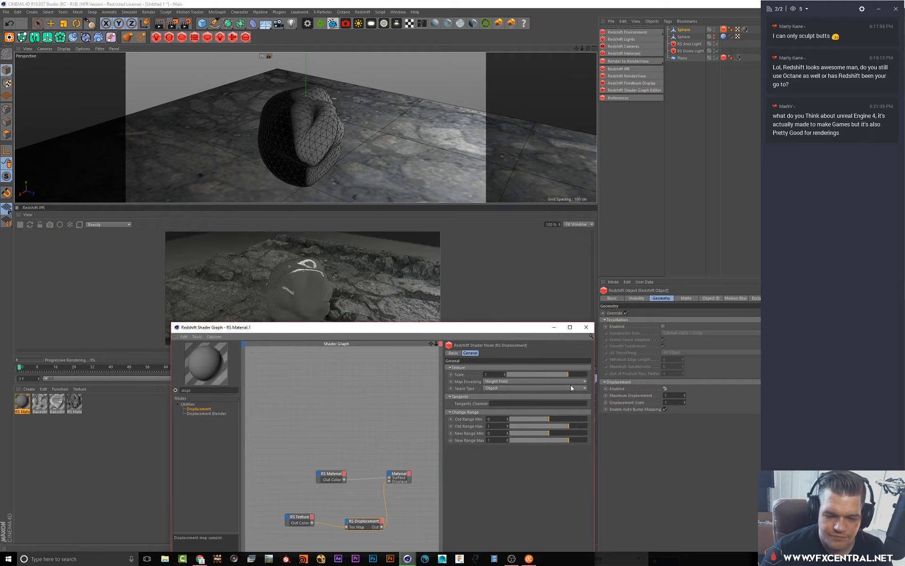
{"action": "left_click_drag", "start_coordinate": [578, 374], "coordinate": [585, 376]}
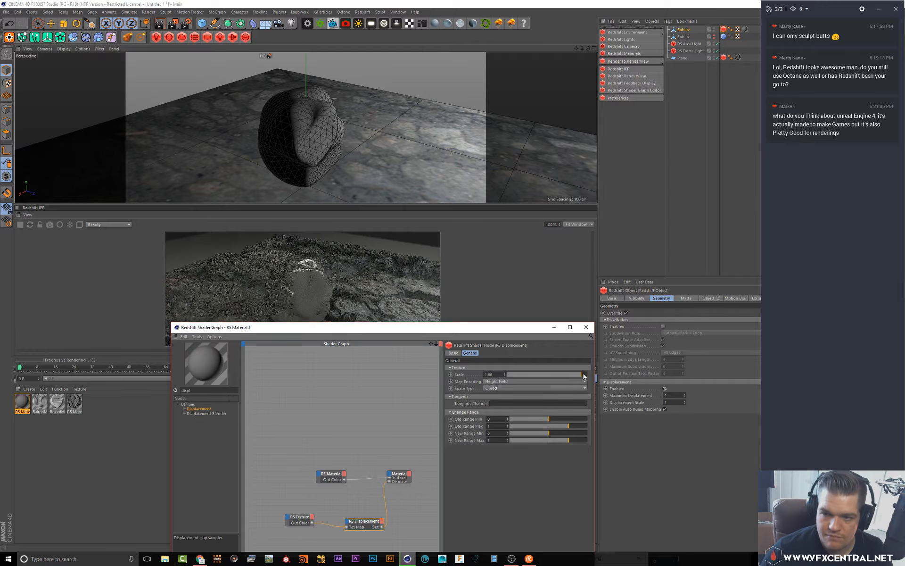
Set the Redshift Object tag's Maximum Displacement to 10
{"action": "left_click_drag", "start_coordinate": [384, 331], "coordinate": [370, 402]}
{"action": "mouse_move", "coordinate": [377, 150]}
{"action": "left_mouse_down", "text": "alt"}
{"action": "mouse_move", "coordinate": [343, 168]}
{"action": "mouse_move", "coordinate": [229, 169]}
{"action": "left_mouse_up", "text": "alt"}
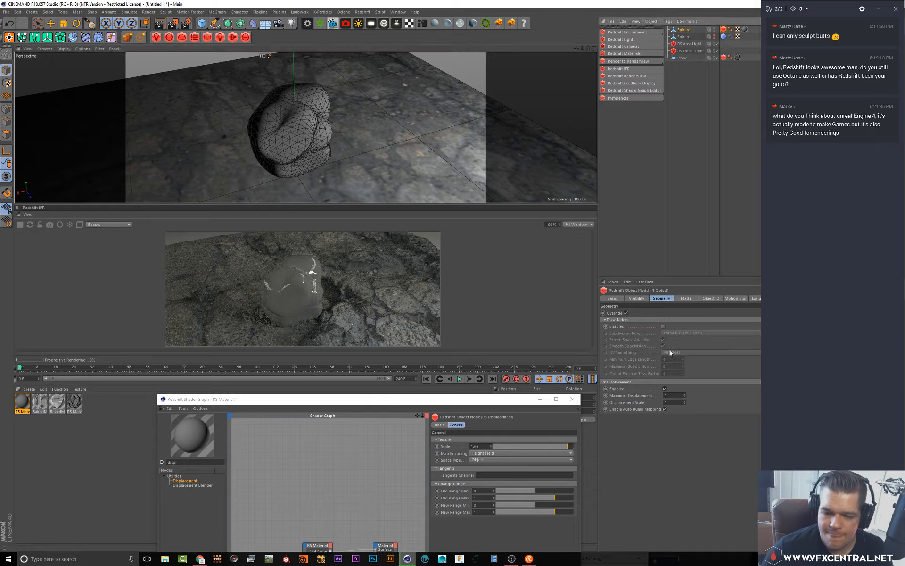
{"action": "left_click", "coordinate": [677, 402]}
{"action": "type", "text": "10"}
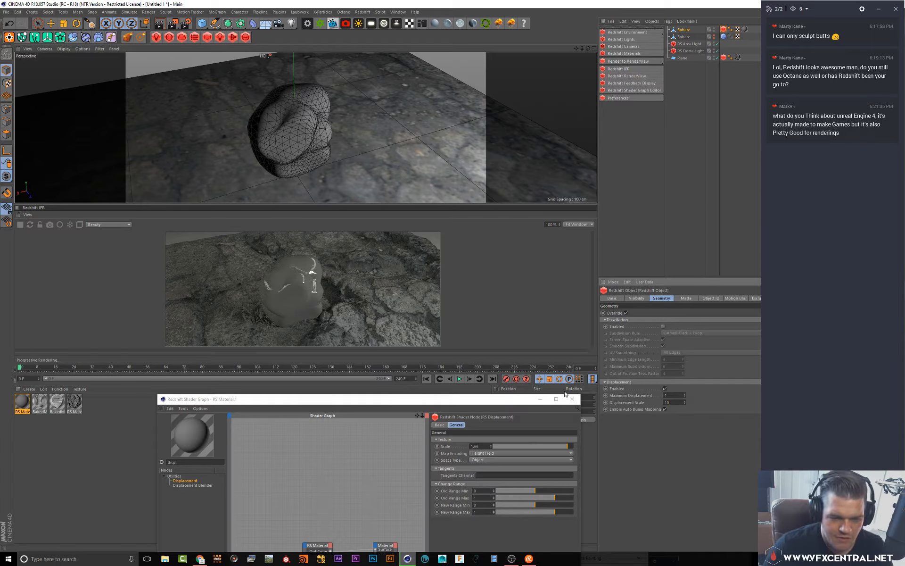
{"action": "key", "text": "Return"}
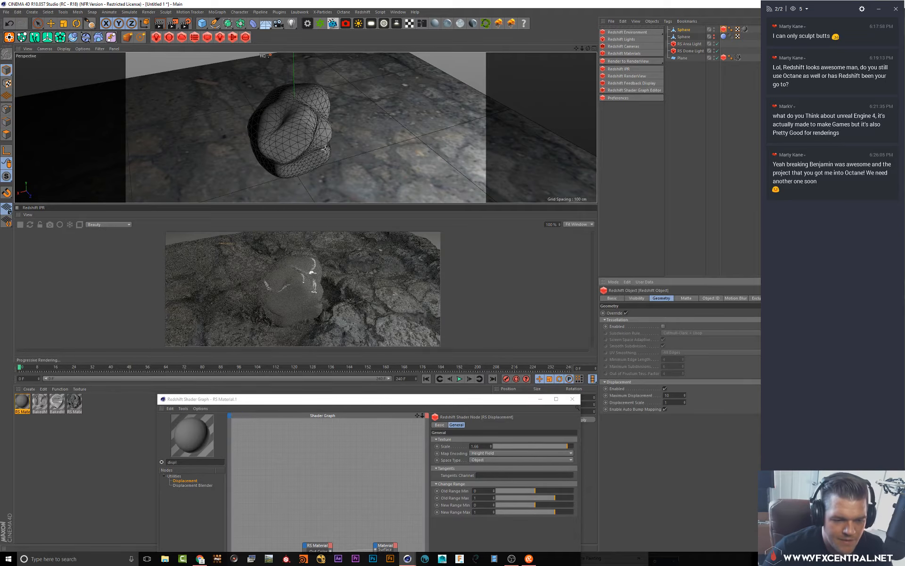
Set the tag's Displacement Scale to 2
{"action": "left_click_drag", "start_coordinate": [326, 149], "coordinate": [335, 126], "text": "alt"}
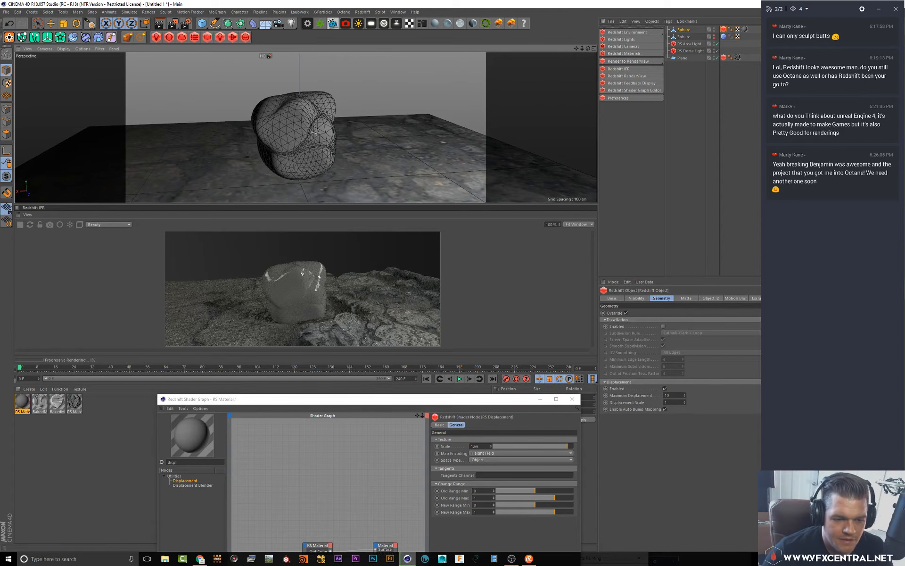
{"action": "double_click", "coordinate": [667, 395]}
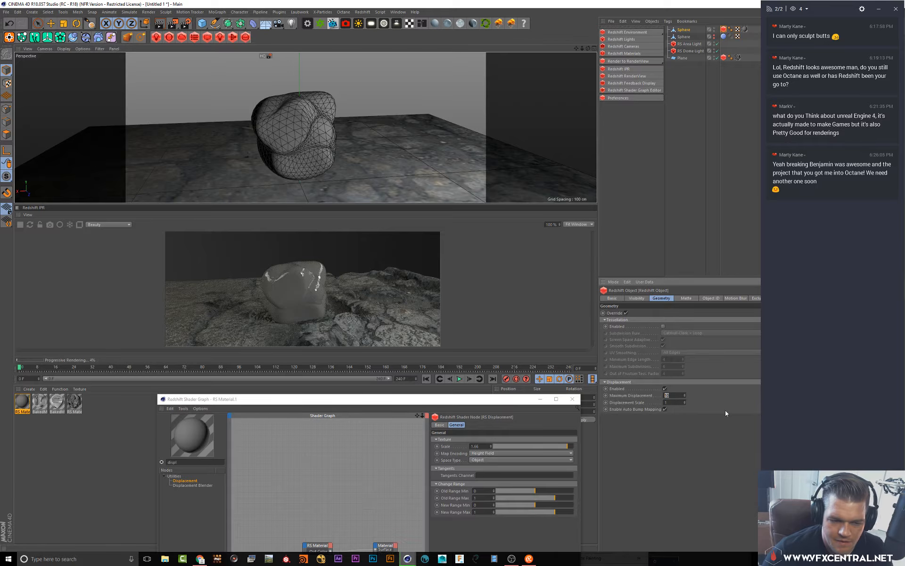
{"action": "type", "text": "2"}
{"action": "key", "text": "Return"}
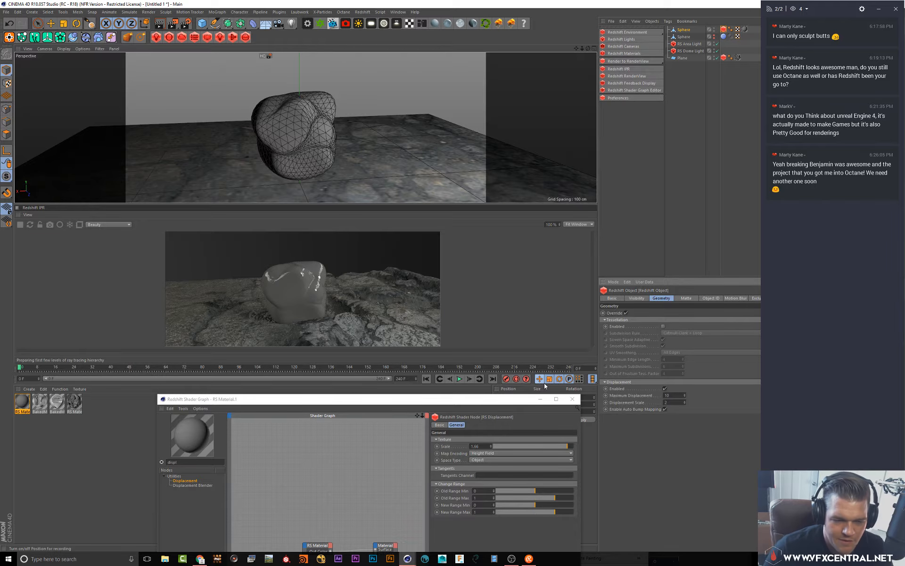
Enable the Redshift Object tag's Tessellation and its Smooth Subdivision option
{"action": "left_click_drag", "start_coordinate": [307, 137], "coordinate": [300, 134], "text": "alt"}
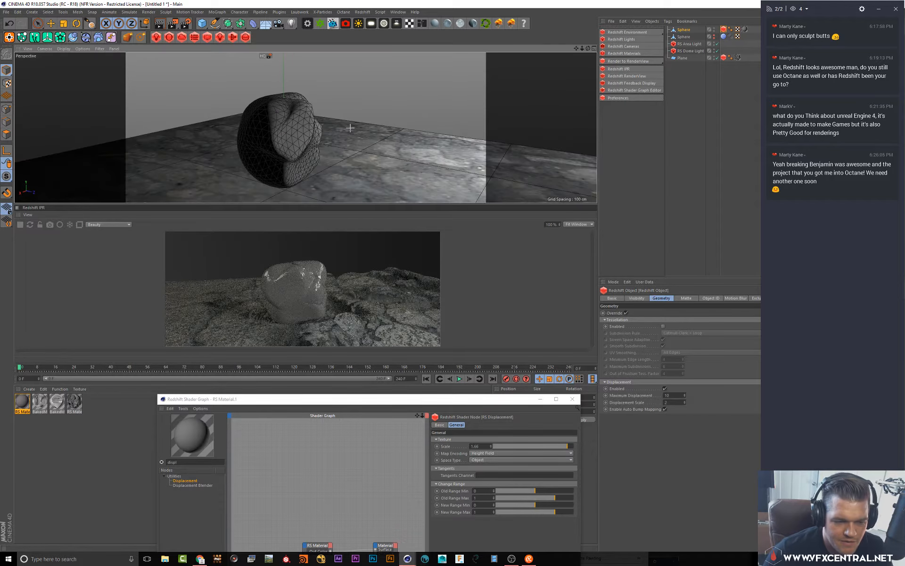
{"action": "right_click_drag", "start_coordinate": [289, 137], "coordinate": [300, 119], "text": "alt"}
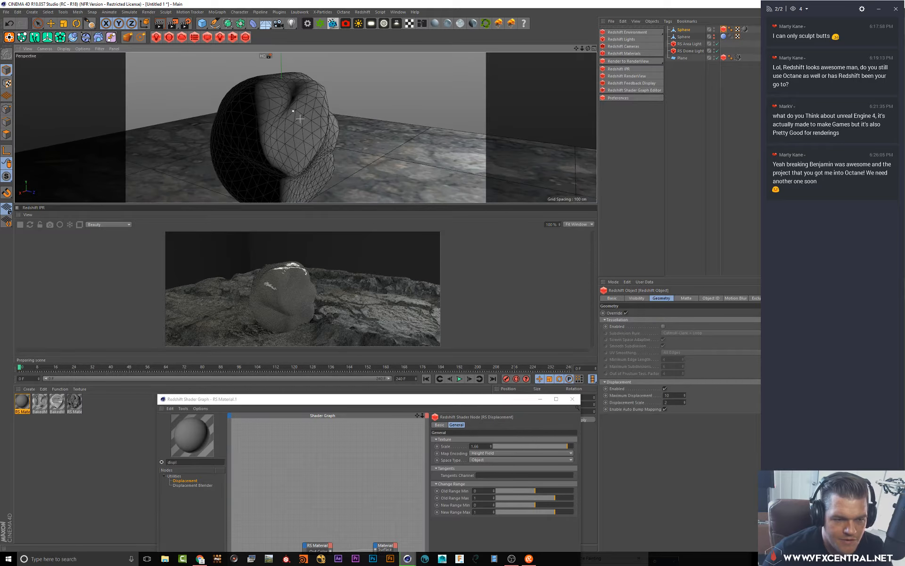
{"action": "left_click_drag", "start_coordinate": [325, 128], "coordinate": [321, 157], "text": "alt"}
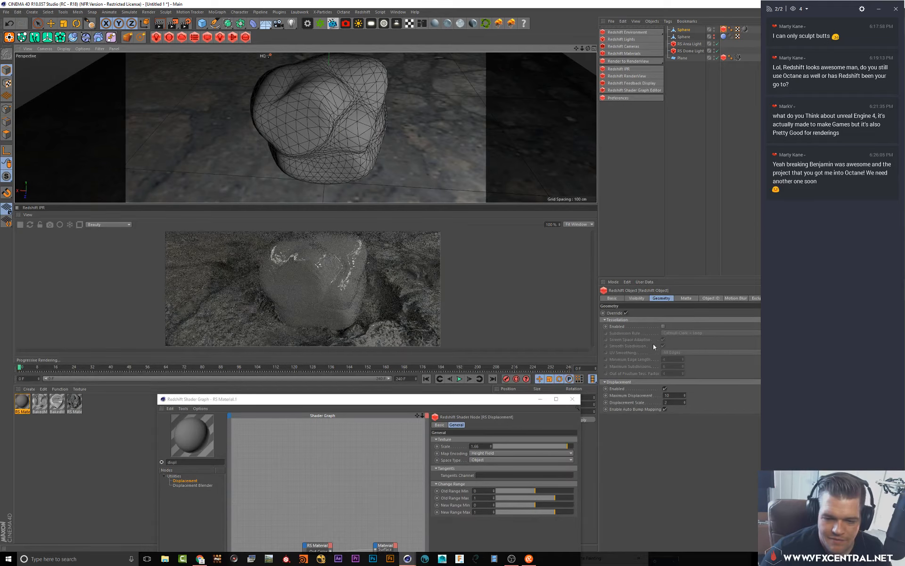
{"action": "left_click", "coordinate": [663, 326]}
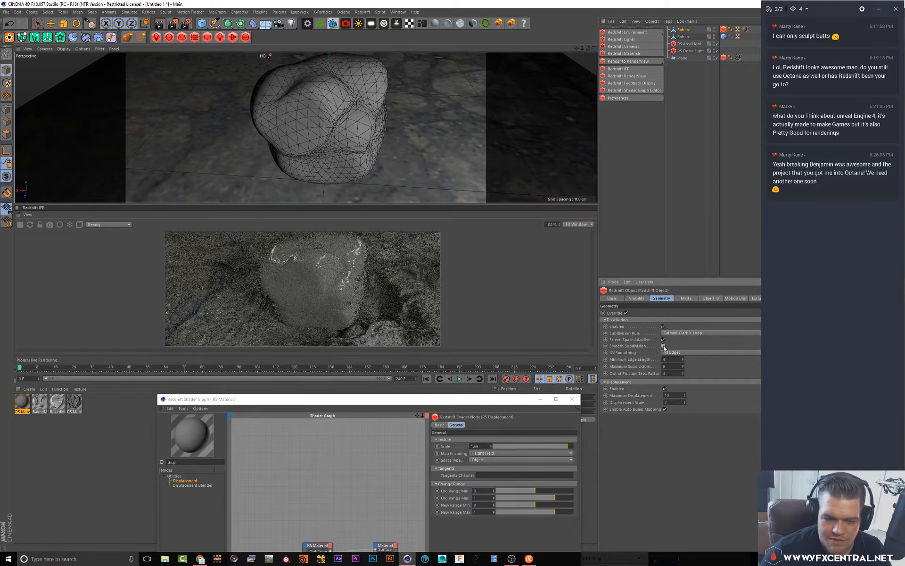
{"action": "left_click", "coordinate": [664, 346]}
Open the baked material's Normal channel texture, copy its file path, and close the Material Editor
{"action": "left_click_drag", "start_coordinate": [321, 124], "coordinate": [320, 136], "text": "alt"}
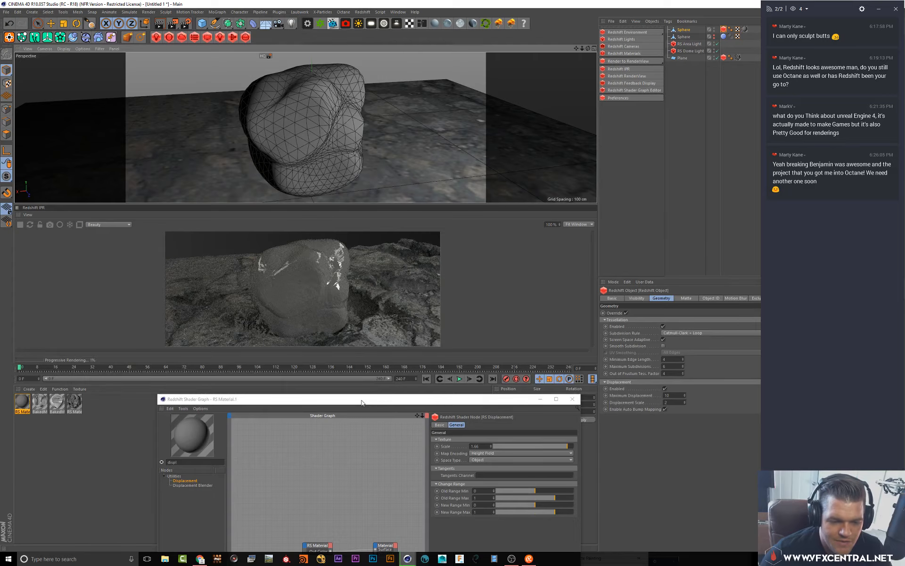
{"action": "left_click_drag", "start_coordinate": [360, 399], "coordinate": [497, 129]}
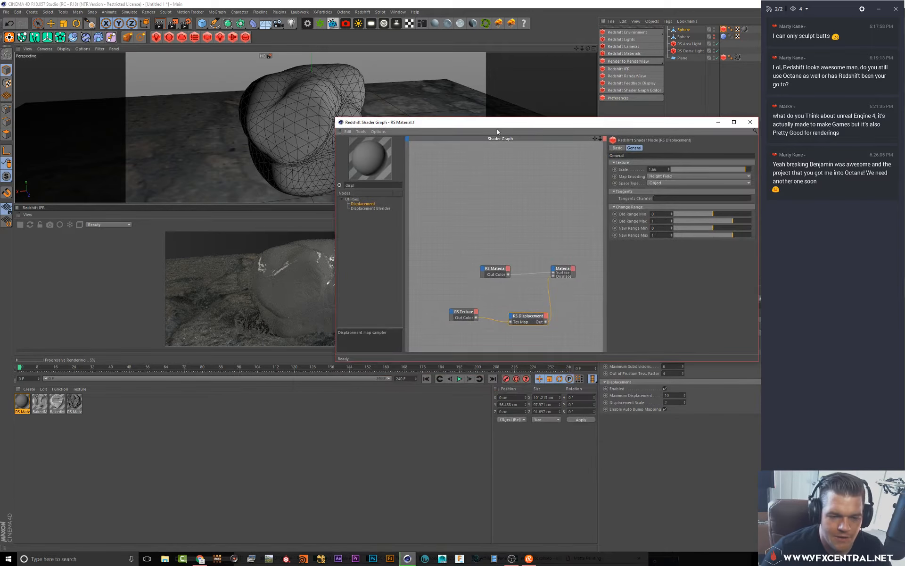
{"action": "left_click", "coordinate": [45, 405]}
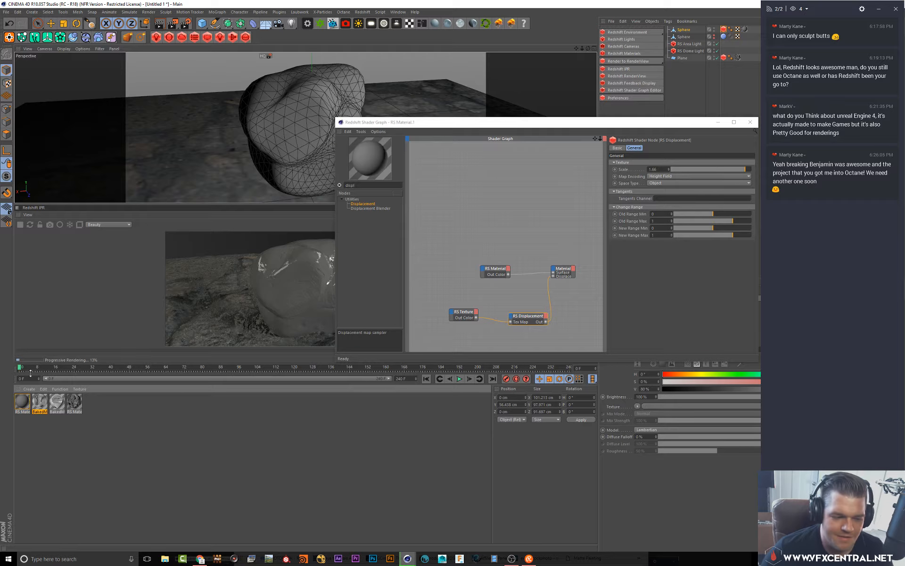
{"action": "double_click", "coordinate": [39, 405]}
{"action": "left_click", "coordinate": [121, 173]}
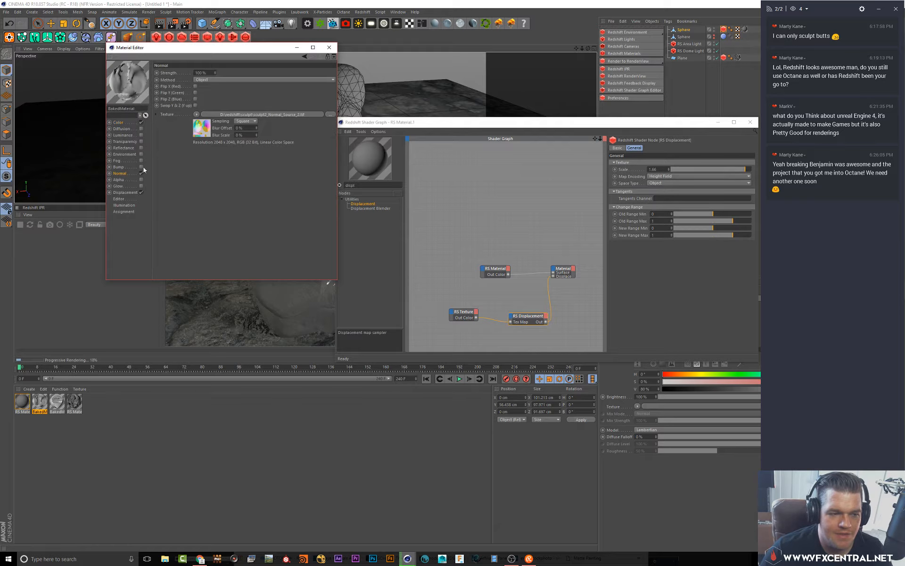
{"action": "left_click", "coordinate": [202, 114]}
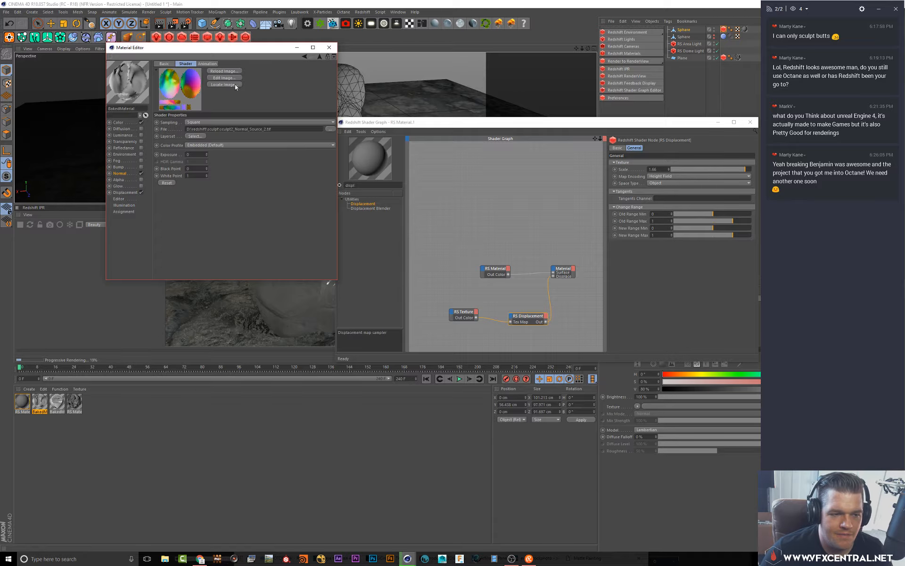
{"action": "left_click", "coordinate": [210, 129]}
{"action": "key", "text": "ctrl+c"}
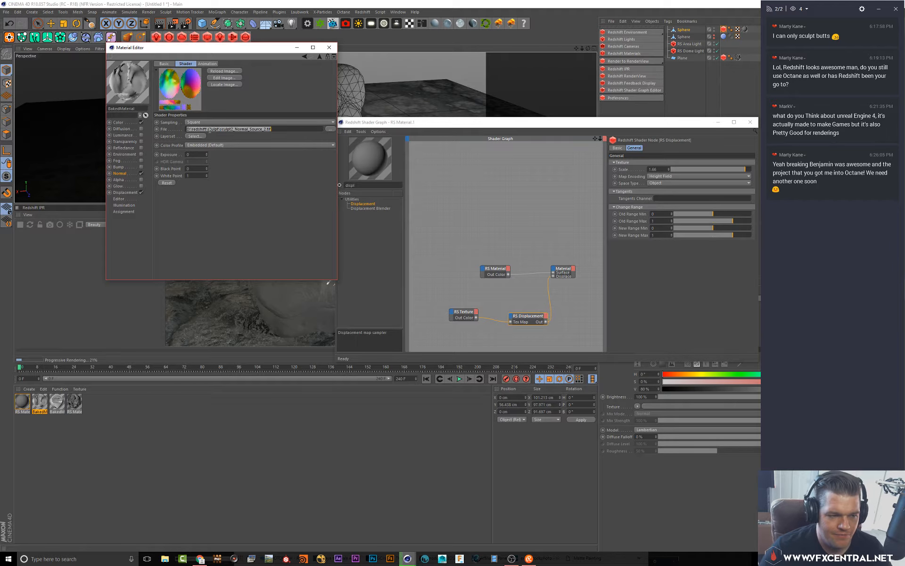
{"action": "left_click", "coordinate": [330, 50]}
Search the node list for norm and add an RS Normal Map node to the RS Material graph
{"action": "left_click", "coordinate": [462, 271]}
{"action": "left_click_drag", "start_coordinate": [493, 270], "coordinate": [509, 254]}
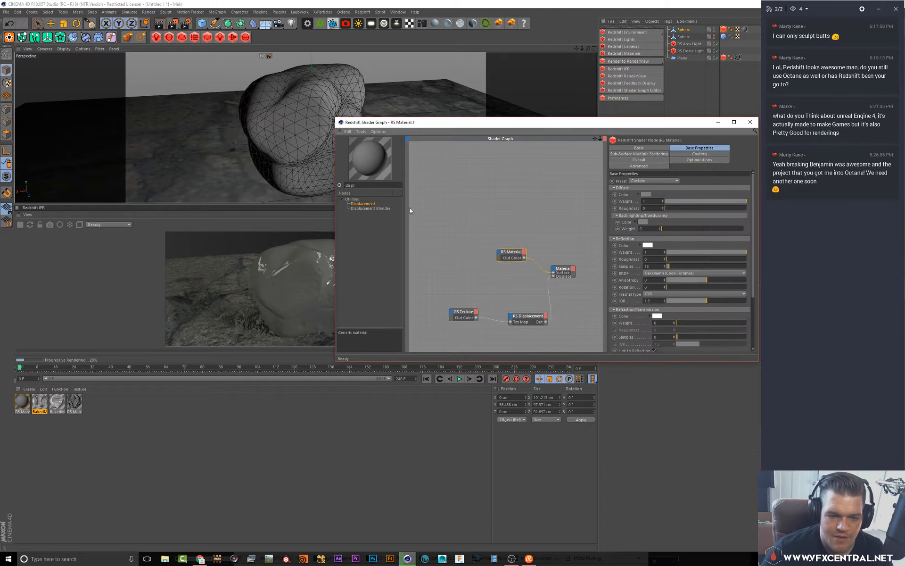
{"action": "key", "text": "BackSpace"}
{"action": "key", "text": "BackSpace"}
{"action": "key", "text": "BackSpace"}
{"action": "key", "text": "BackSpace"}
{"action": "type", "text": "norm"}
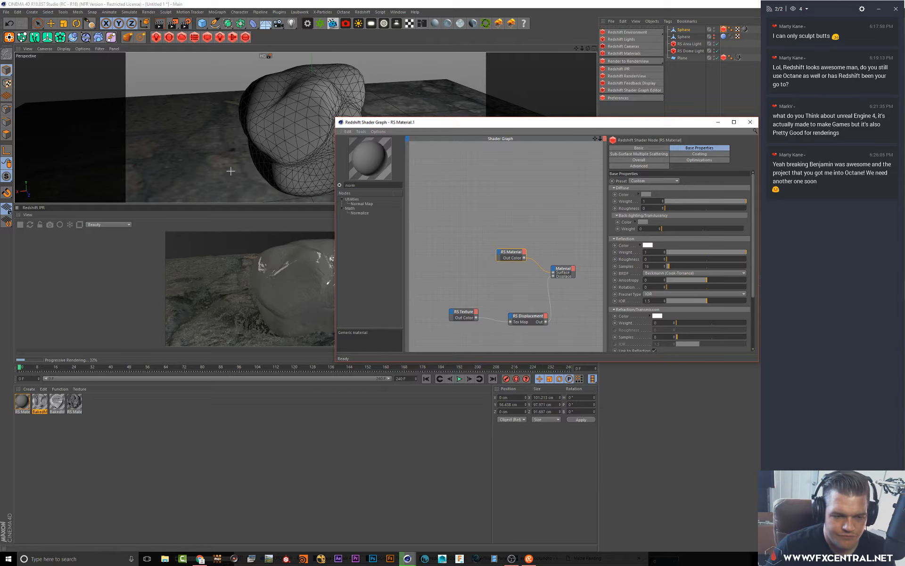
{"action": "left_click_drag", "start_coordinate": [458, 277], "coordinate": [460, 274]}
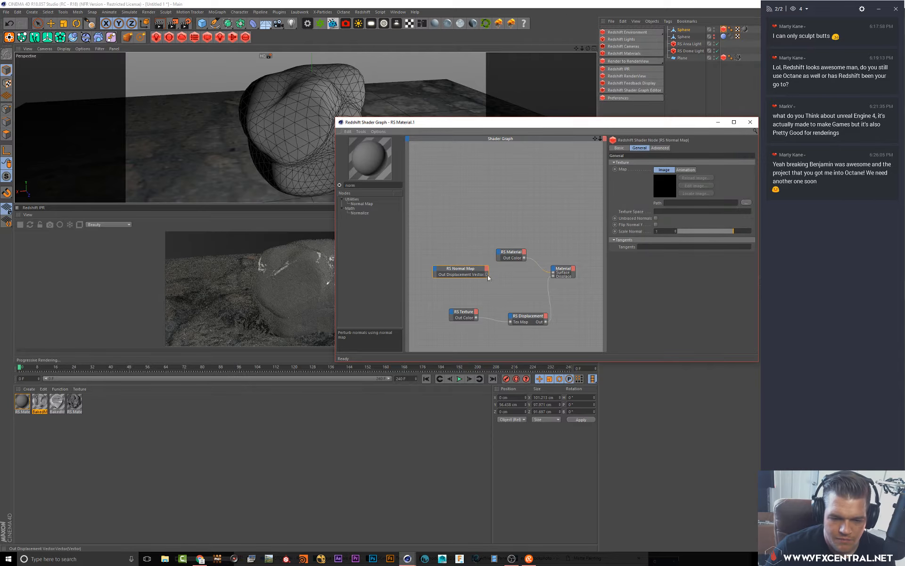
Wire the RS Normal Map output into an Overall input of the RS Material node
{"action": "left_click", "coordinate": [500, 253]}
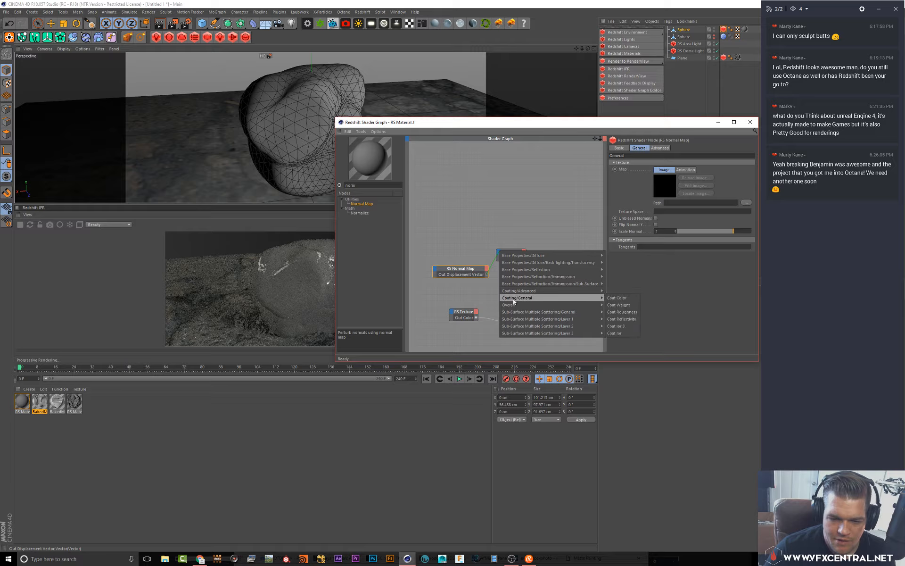
{"action": "mouse_move", "coordinate": [511, 304]}
{"action": "left_click", "coordinate": [613, 326]}
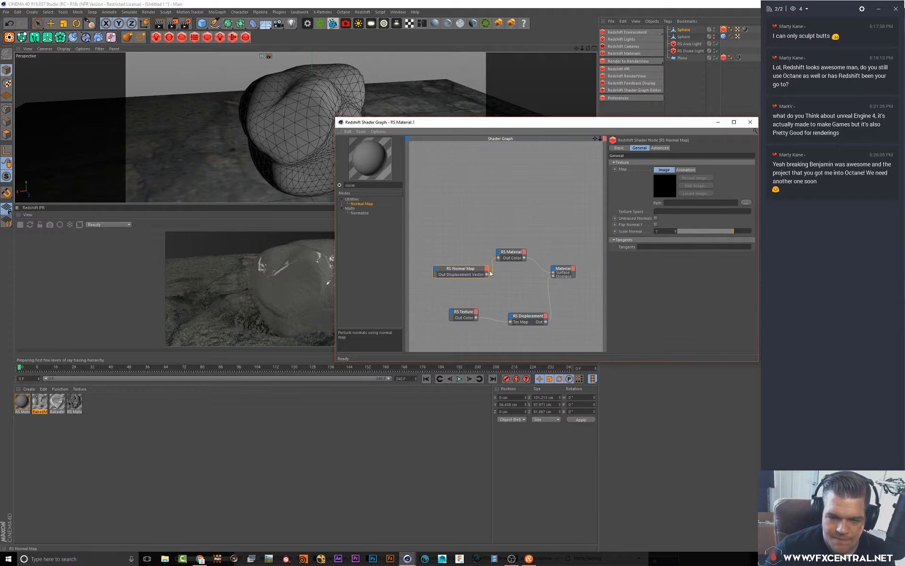
Paste the copied normal texture path into the RS Normal Map's Path field
{"action": "left_click", "coordinate": [679, 203]}
{"action": "key", "text": "ctrl+v"}
{"action": "key", "text": "Return"}
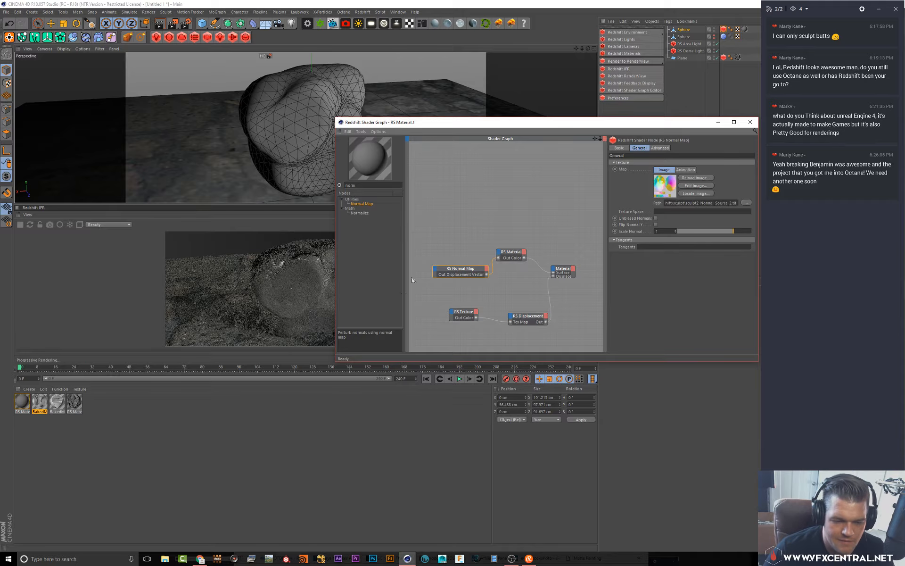
Inspect the displaced, normal-mapped rock sphere in the viewport and render from several angles
{"action": "left_click", "coordinate": [455, 211]}
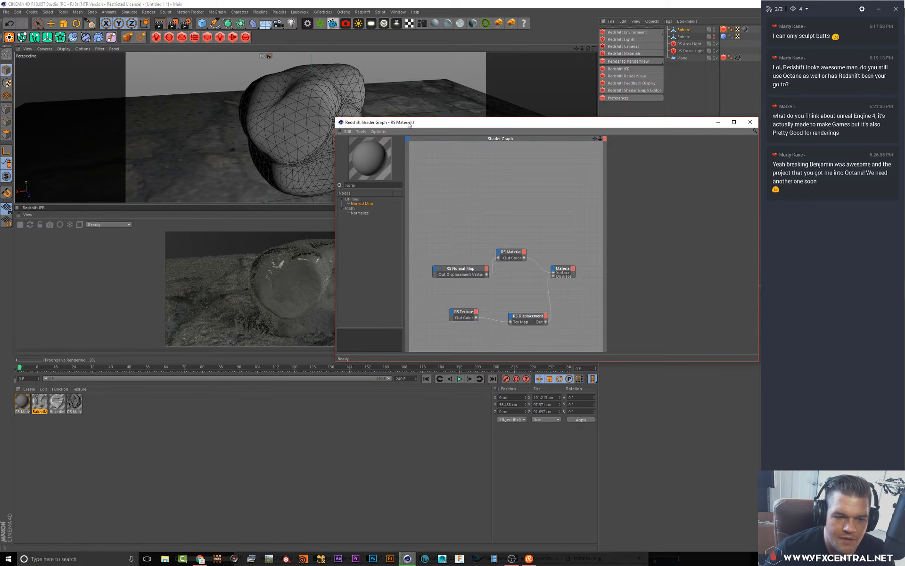
{"action": "left_click_drag", "start_coordinate": [408, 123], "coordinate": [382, 390]}
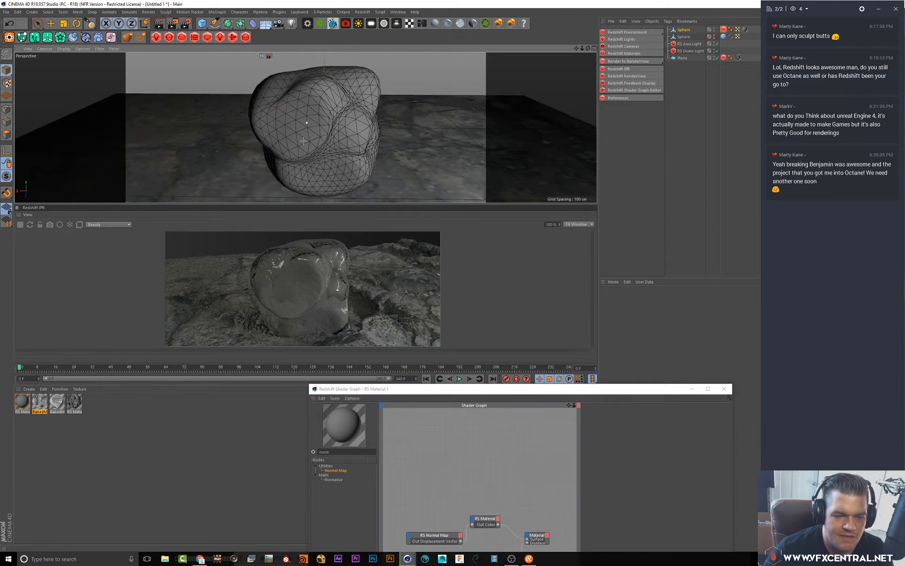
{"action": "scroll", "coordinate": [373, 118], "scroll_direction": "up", "scroll_amount": 3}
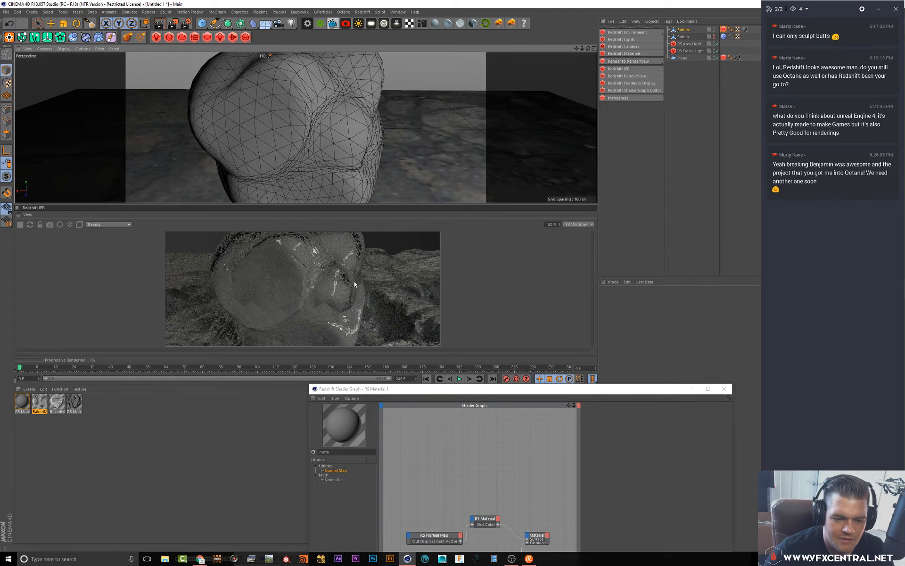
{"action": "left_click_drag", "start_coordinate": [265, 131], "coordinate": [266, 127], "text": "alt"}
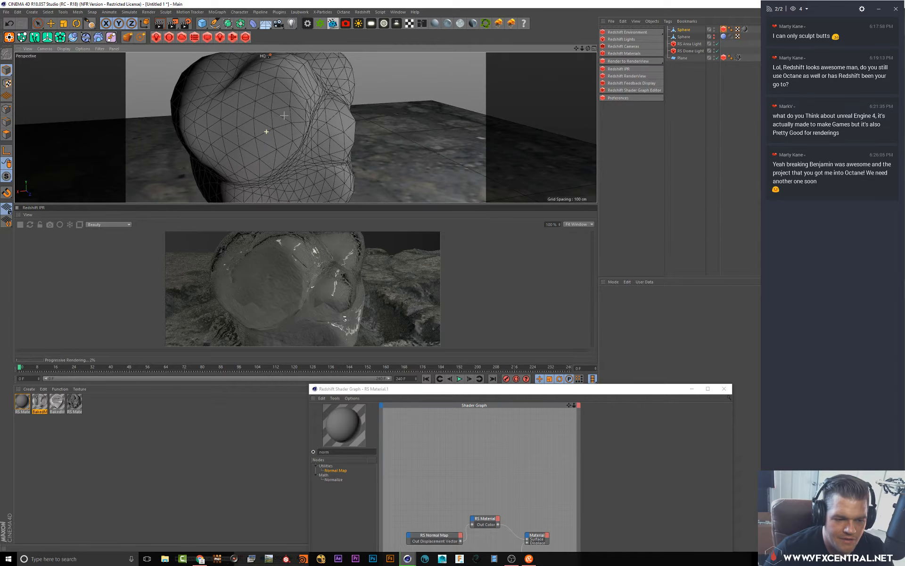
{"action": "scroll", "coordinate": [266, 127], "scroll_direction": "down", "scroll_amount": 3}
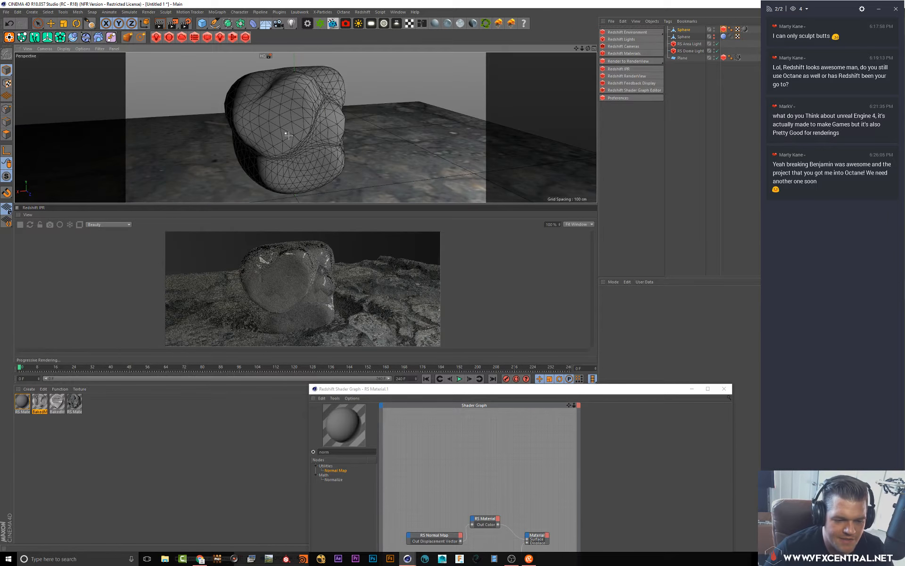
{"action": "left_click_drag", "start_coordinate": [288, 135], "coordinate": [271, 133], "text": "alt"}
{"action": "left_click_drag", "start_coordinate": [284, 94], "coordinate": [241, 95], "text": "alt"}
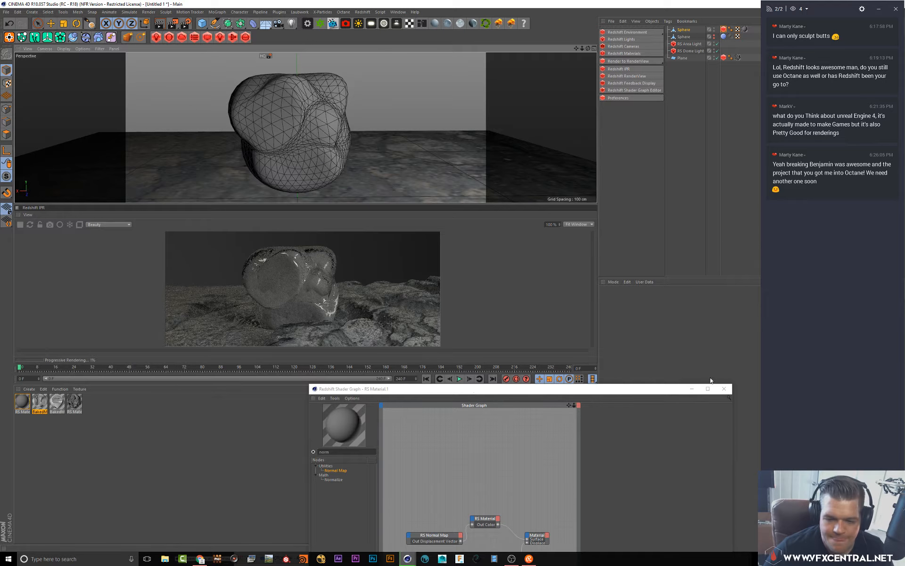
Toggle the visibility of the two Spheres to compare the displaced rock with the sculpted sphere
{"action": "left_click", "coordinate": [714, 31]}
{"action": "left_click", "coordinate": [714, 31]}
{"action": "left_click", "coordinate": [714, 28]}
{"action": "left_click", "coordinate": [714, 29]}
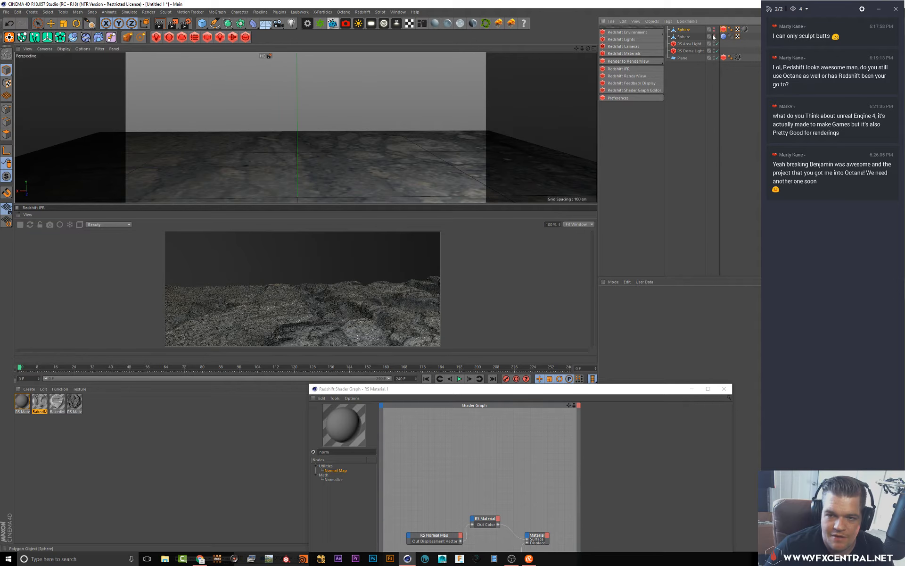
{"action": "left_click", "coordinate": [714, 35]}
{"action": "left_click", "coordinate": [714, 39]}
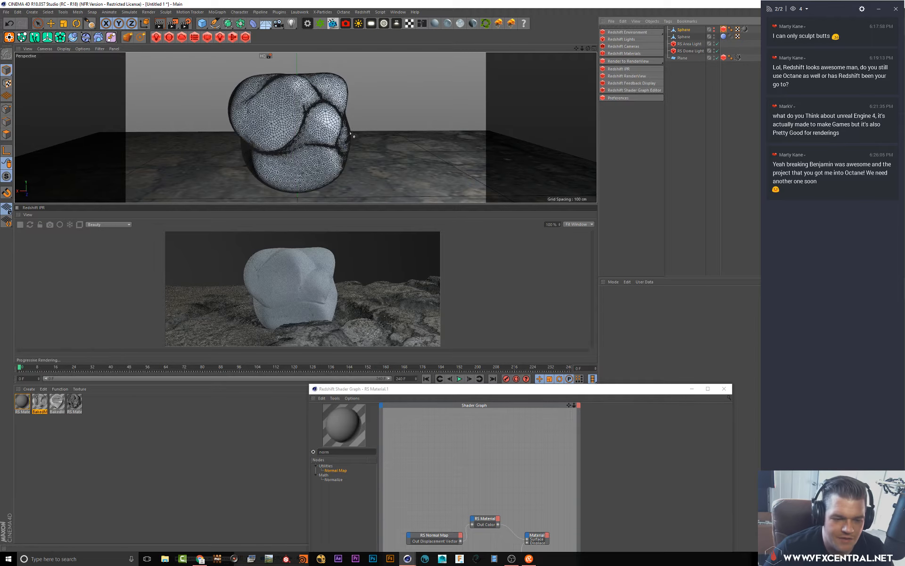
{"action": "mouse_move", "coordinate": [350, 134]}
{"action": "left_mouse_down", "text": "alt"}
{"action": "mouse_move", "coordinate": [268, 131]}
{"action": "mouse_move", "coordinate": [254, 107]}
{"action": "left_mouse_up", "text": "alt"}
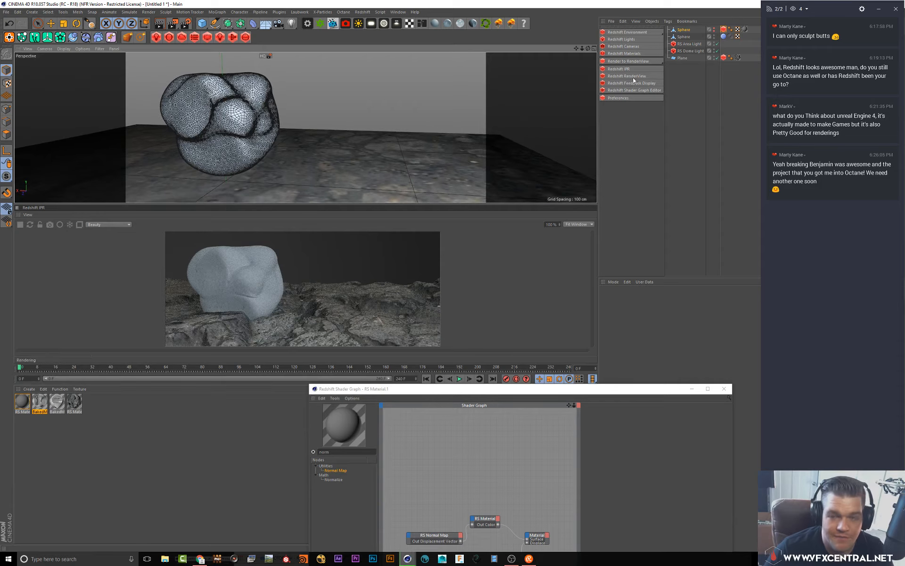
{"action": "left_click", "coordinate": [714, 31]}
{"action": "left_click", "coordinate": [714, 27]}
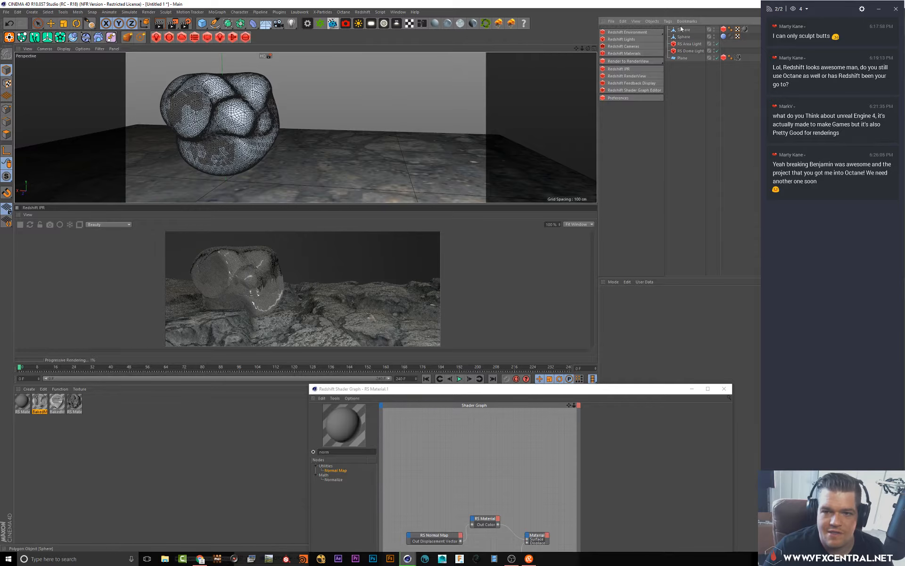
Enable Flip Normal Y on the RS Normal Map node and close the shader graph window
{"action": "left_click", "coordinate": [418, 542]}
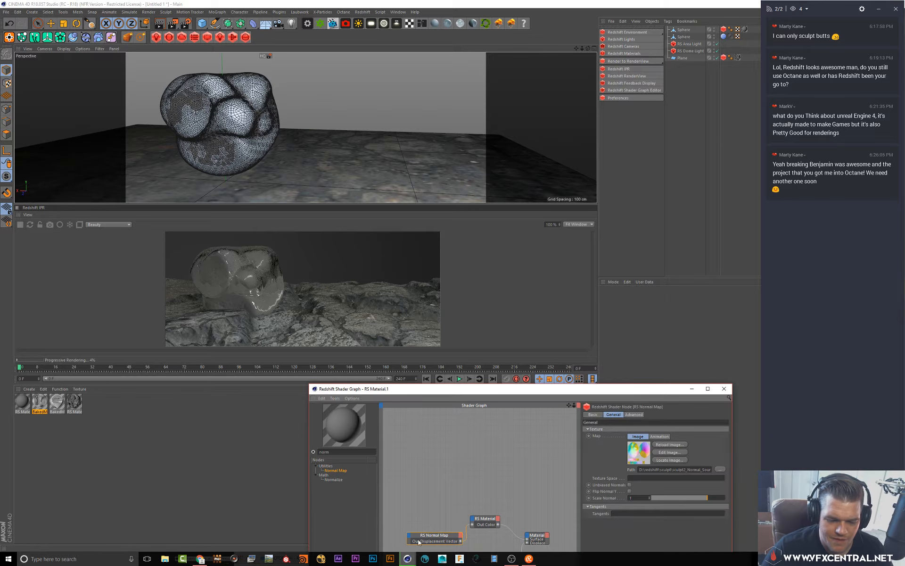
{"action": "left_click", "coordinate": [630, 486]}
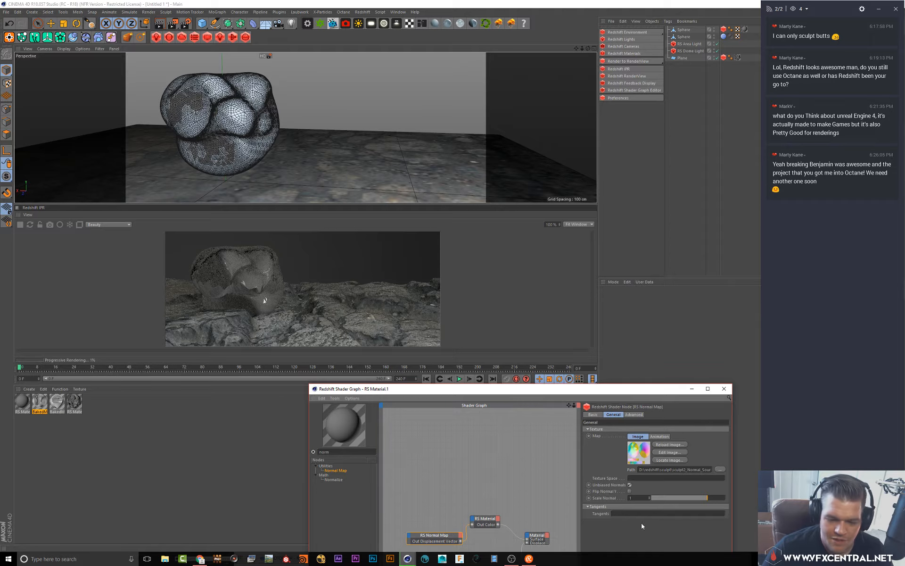
{"action": "left_click", "coordinate": [630, 492]}
{"action": "left_click", "coordinate": [629, 486]}
{"action": "left_click", "coordinate": [630, 492]}
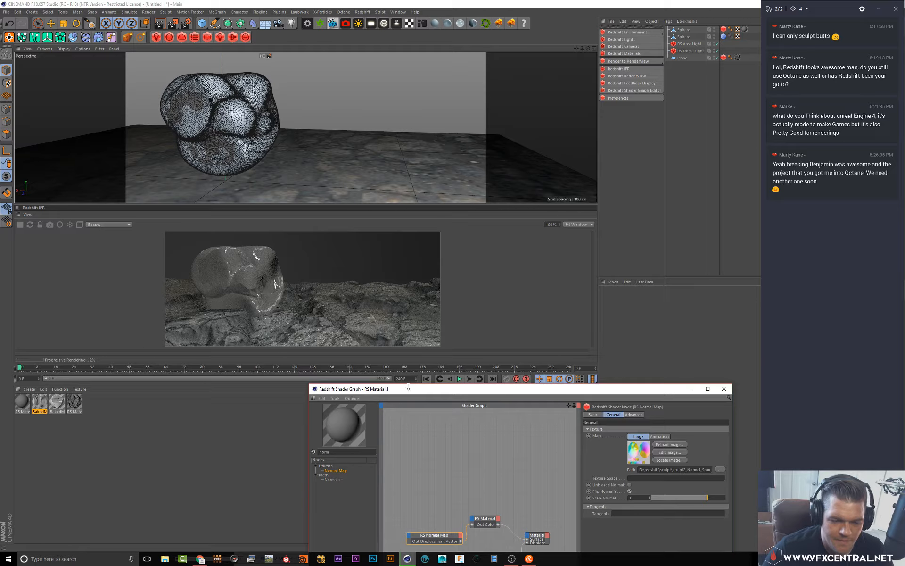
{"action": "left_click_drag", "start_coordinate": [409, 387], "coordinate": [369, 195]}
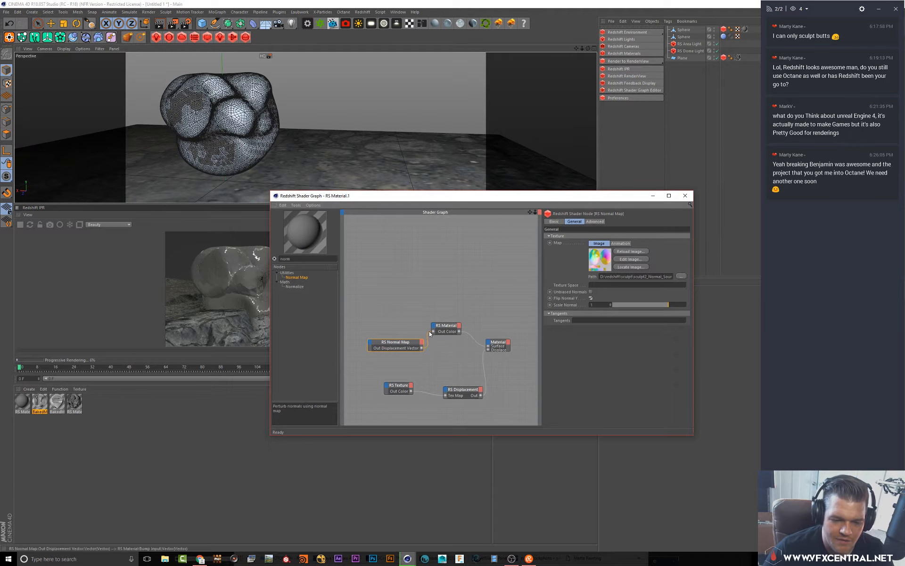
{"action": "left_click_drag", "start_coordinate": [417, 341], "coordinate": [418, 338]}
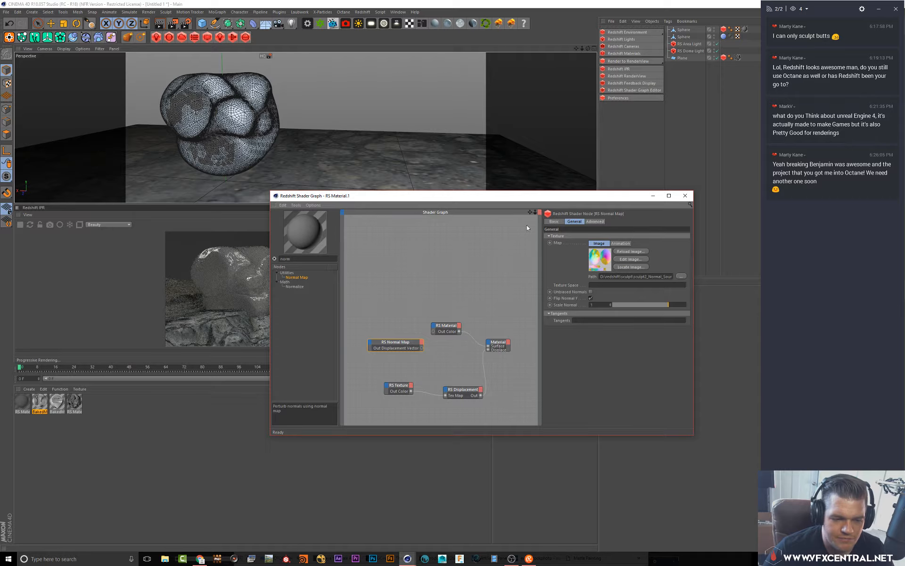
{"action": "left_click", "coordinate": [686, 195]}
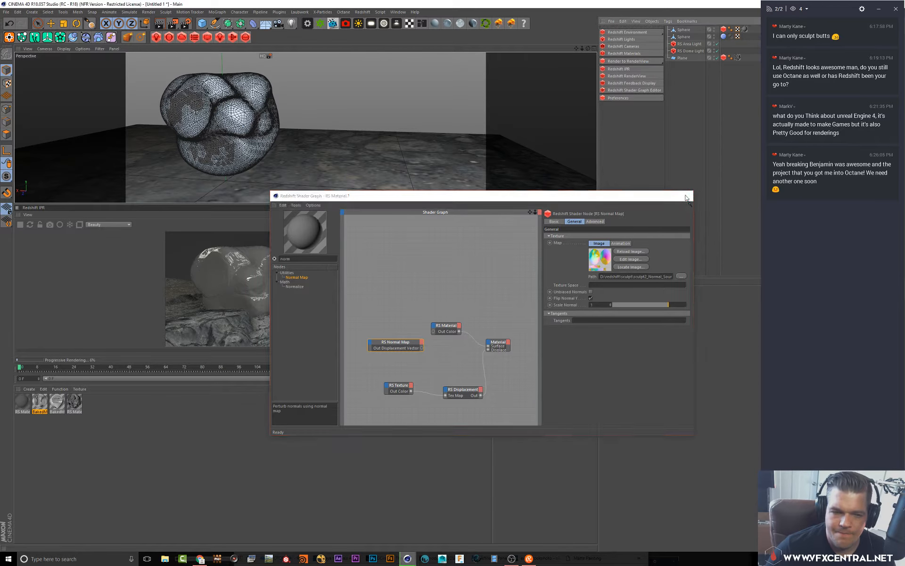
Delete both Sphere objects from the scene
{"action": "left_click", "coordinate": [684, 37]}
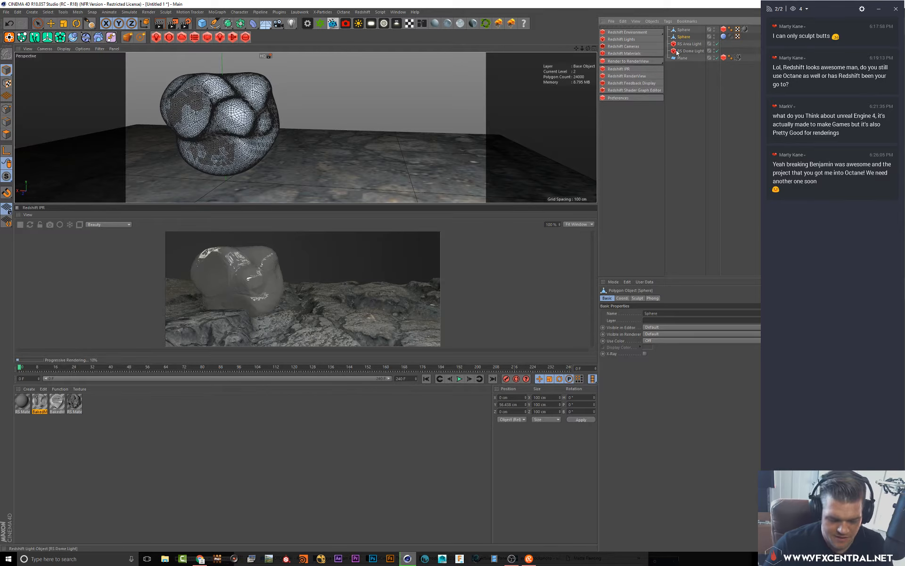
{"action": "key", "text": "Delete"}
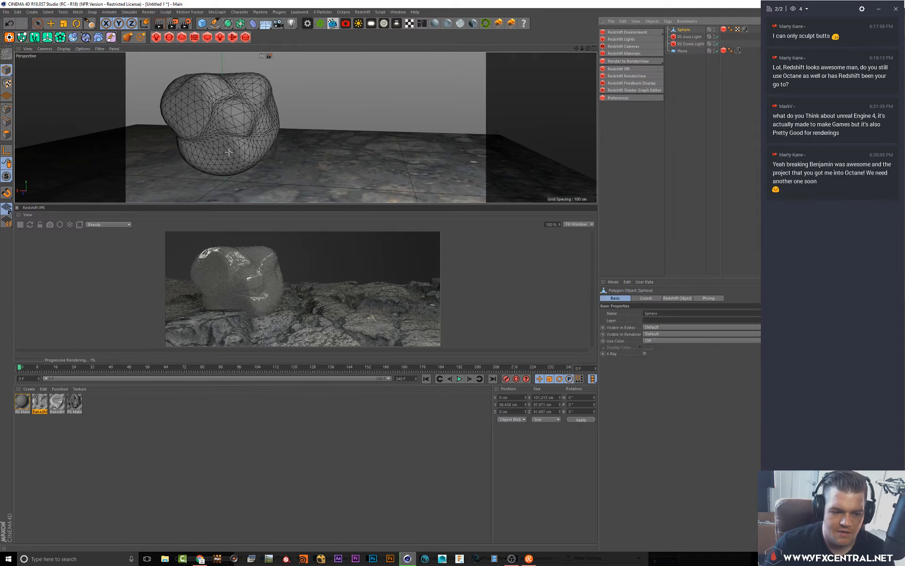
{"action": "right_click_drag", "start_coordinate": [309, 96], "coordinate": [287, 135], "text": "alt"}
{"action": "left_click_drag", "start_coordinate": [277, 120], "coordinate": [408, 129], "text": "alt"}
{"action": "middle_click_drag", "start_coordinate": [356, 101], "coordinate": [397, 124], "text": "alt"}
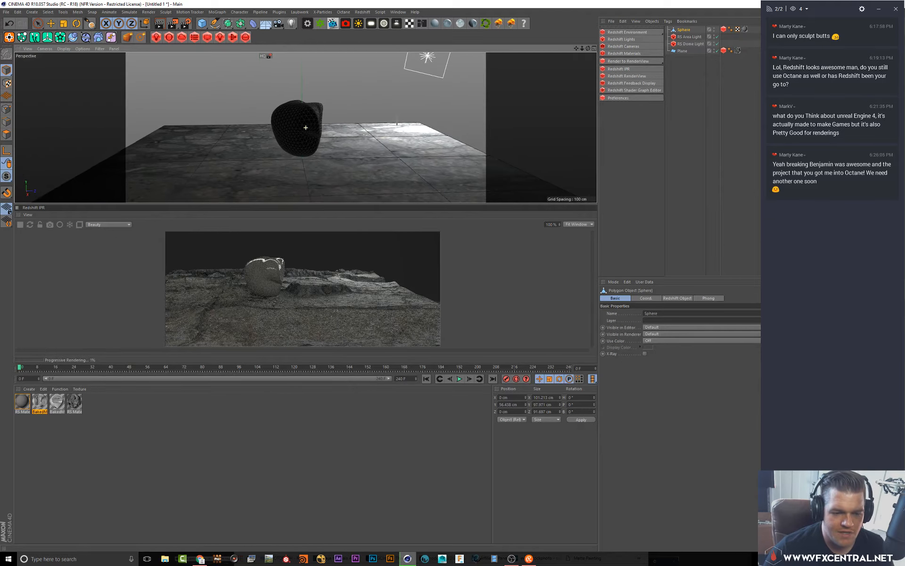
{"action": "scroll", "coordinate": [398, 125], "scroll_direction": "up", "scroll_amount": 3}
{"action": "left_click_drag", "start_coordinate": [326, 124], "coordinate": [359, 135], "text": "alt"}
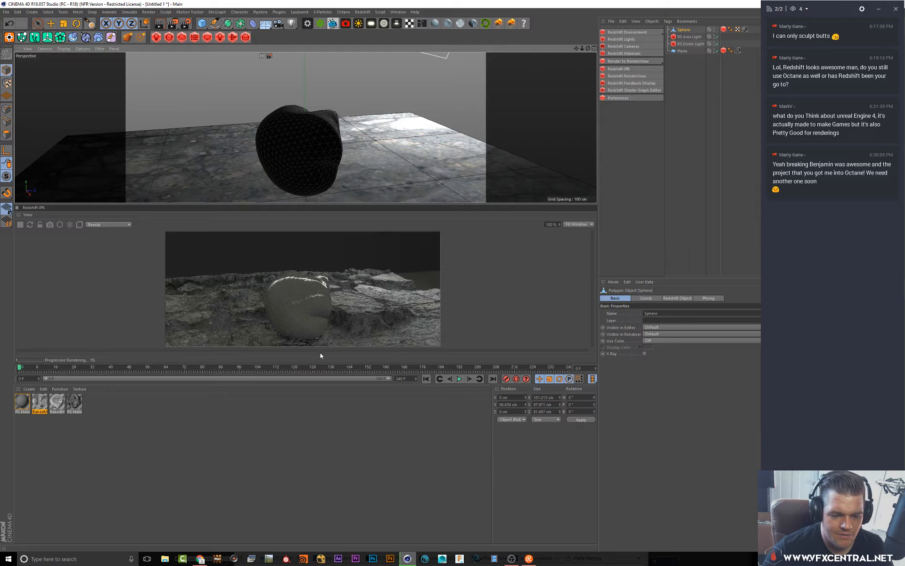
{"action": "left_click_drag", "start_coordinate": [320, 362], "coordinate": [320, 482]}
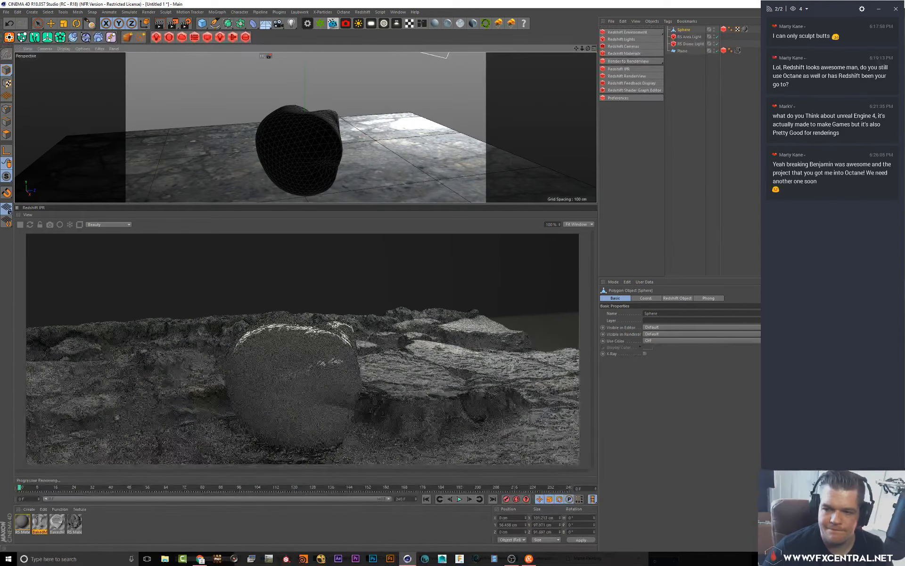
{"action": "left_click_drag", "start_coordinate": [410, 121], "coordinate": [383, 132], "text": "alt"}
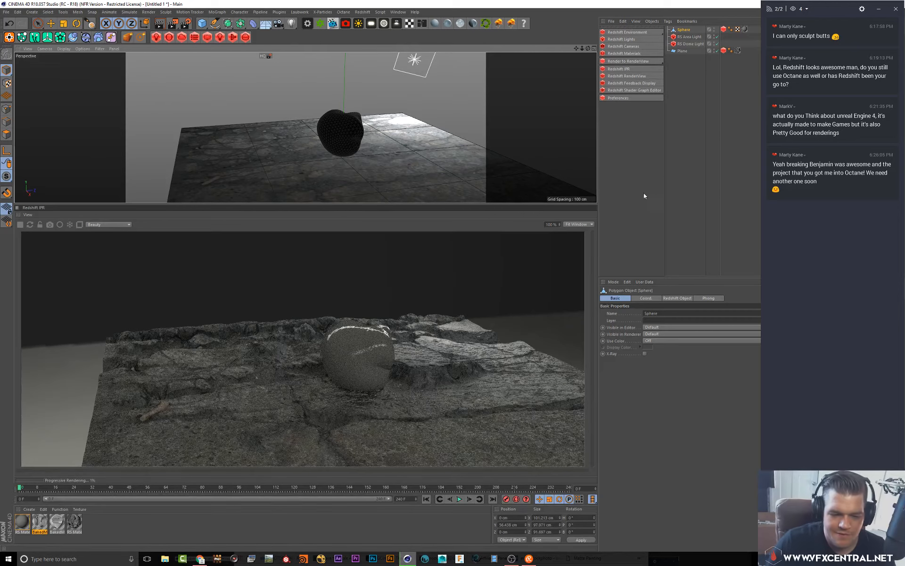
{"action": "left_click", "coordinate": [716, 97]}
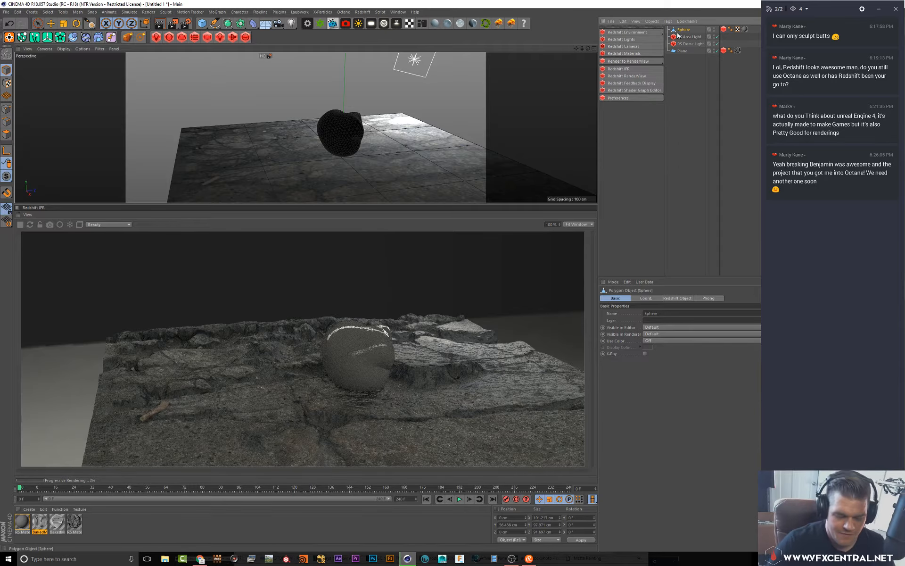
{"action": "key", "text": "Delete"}
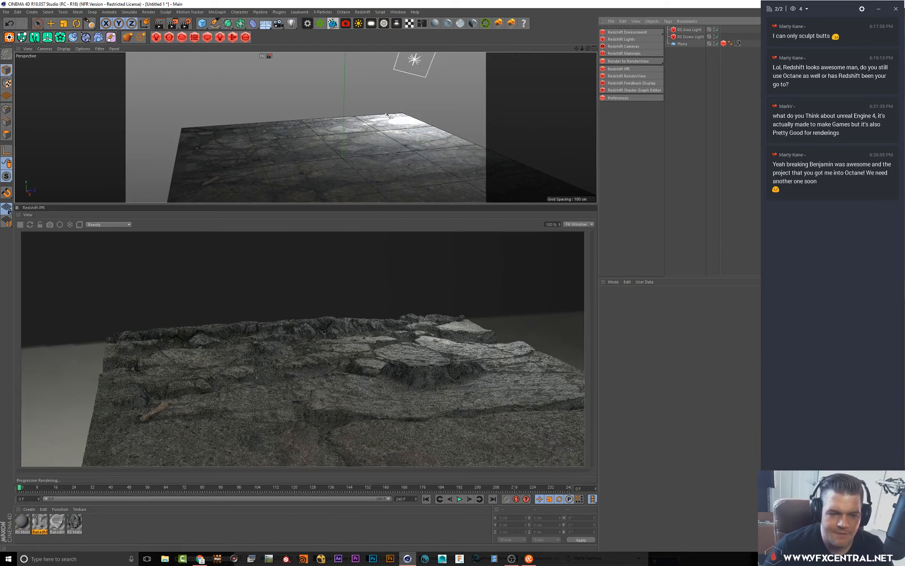
{"action": "middle_click_drag", "start_coordinate": [387, 116], "coordinate": [358, 112], "text": "alt"}
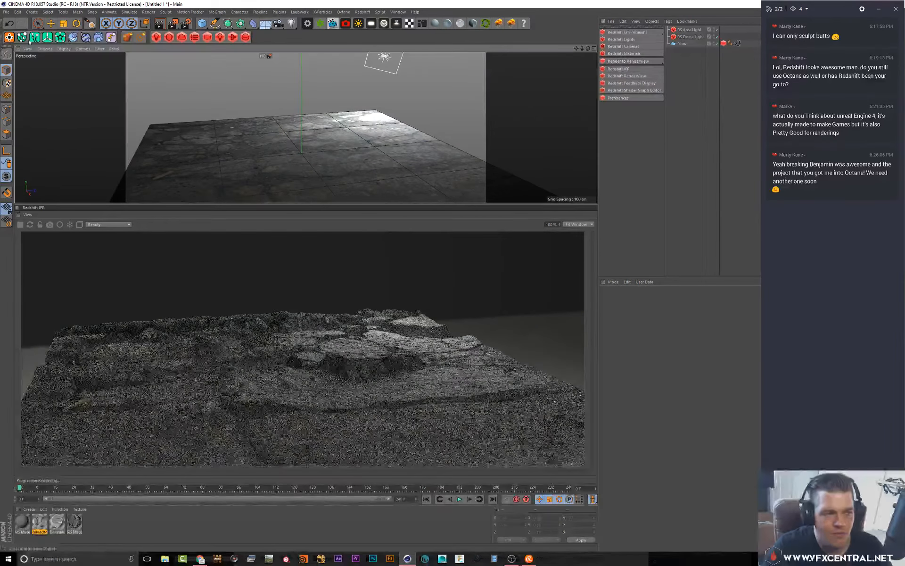
{"action": "right_click", "coordinate": [85, 38]}
{"action": "left_click", "coordinate": [681, 101]}
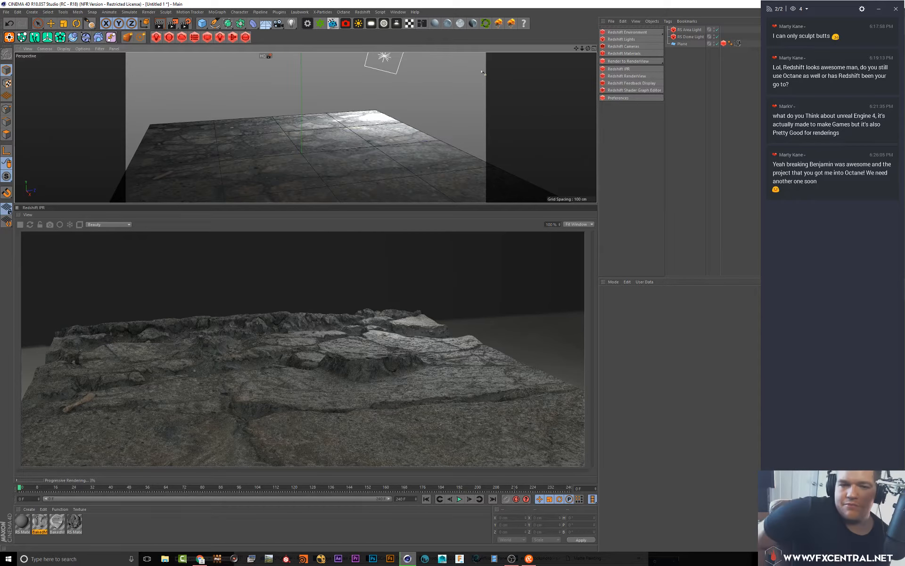
{"action": "key", "text": "e"}
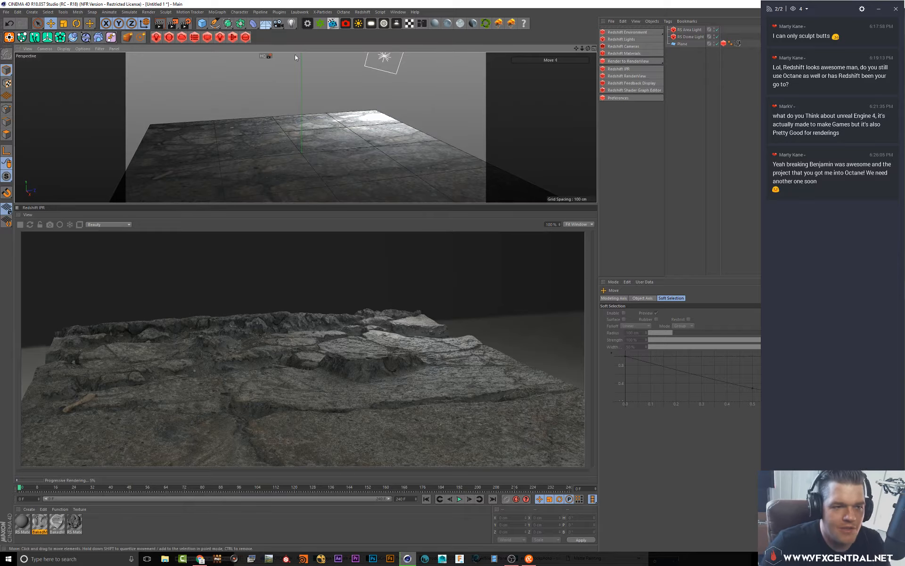
{"action": "left_click_drag", "start_coordinate": [203, 27], "coordinate": [228, 33]}
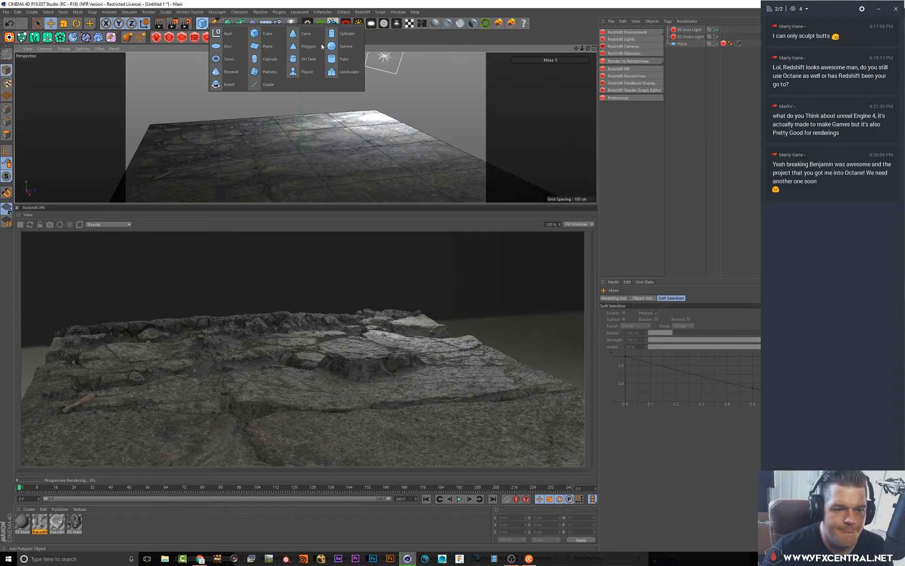
{"action": "left_click", "coordinate": [339, 47]}
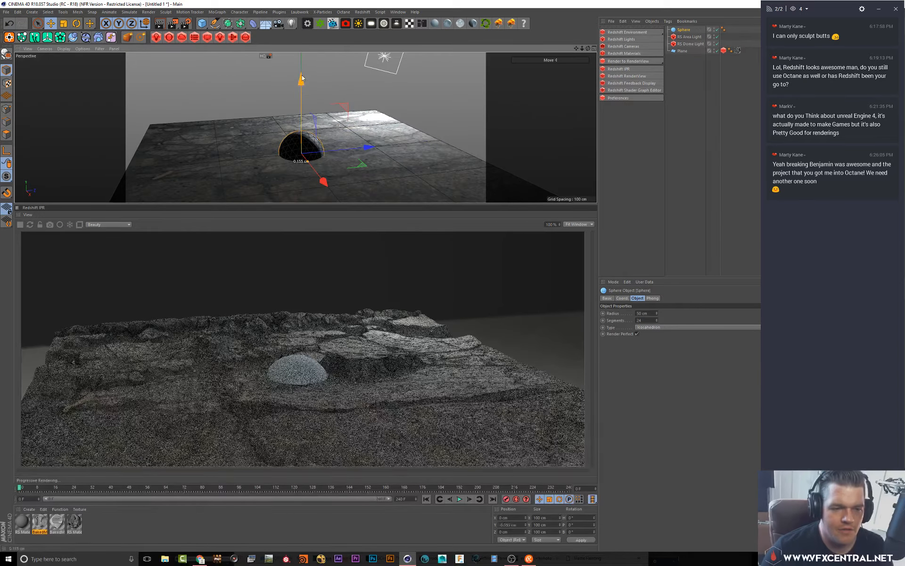
{"action": "left_click_drag", "start_coordinate": [307, 113], "coordinate": [309, 92]}
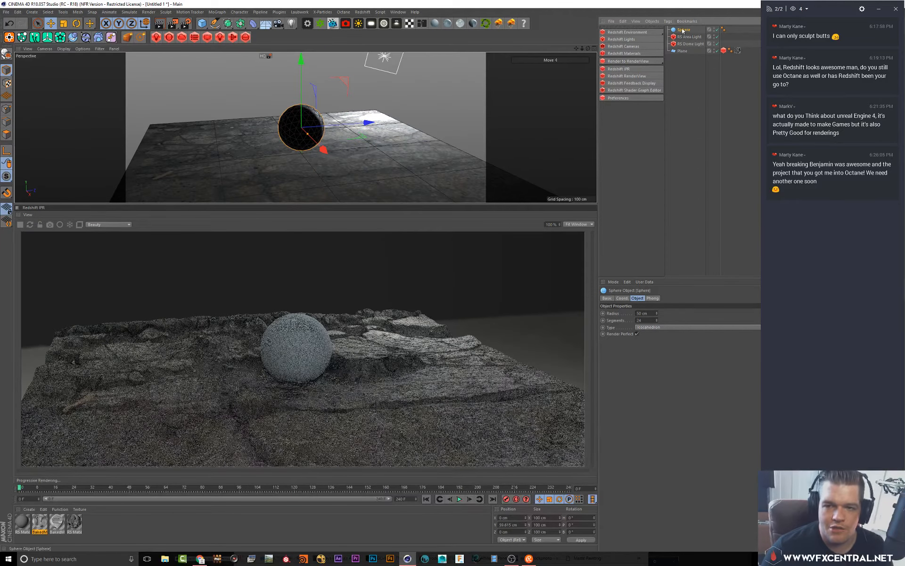
{"action": "key", "text": "Delete"}
Add a cube, tilt it at an angle and lift it to about 113 cm above the floor
{"action": "left_click", "coordinate": [202, 23]}
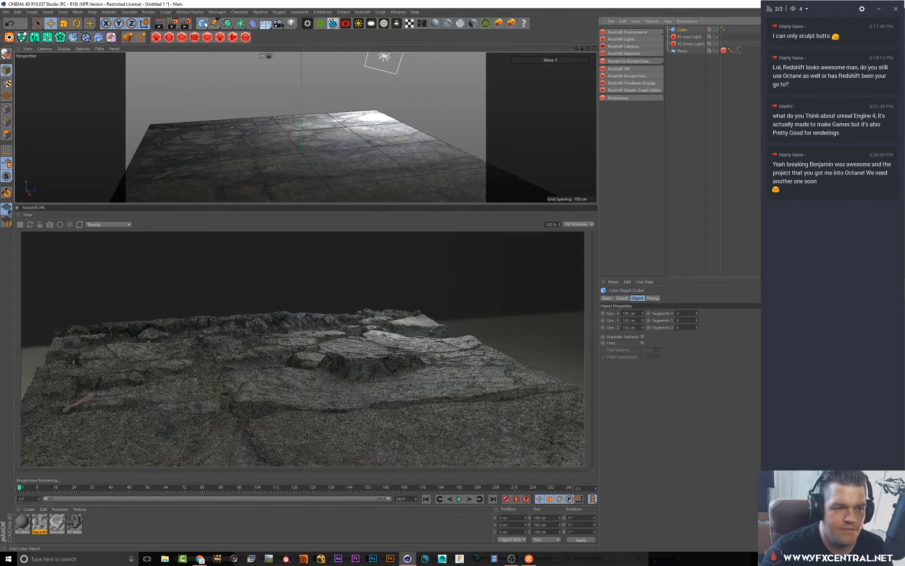
{"action": "left_click_drag", "start_coordinate": [300, 87], "coordinate": [313, 103]}
{"action": "key", "text": "r"}
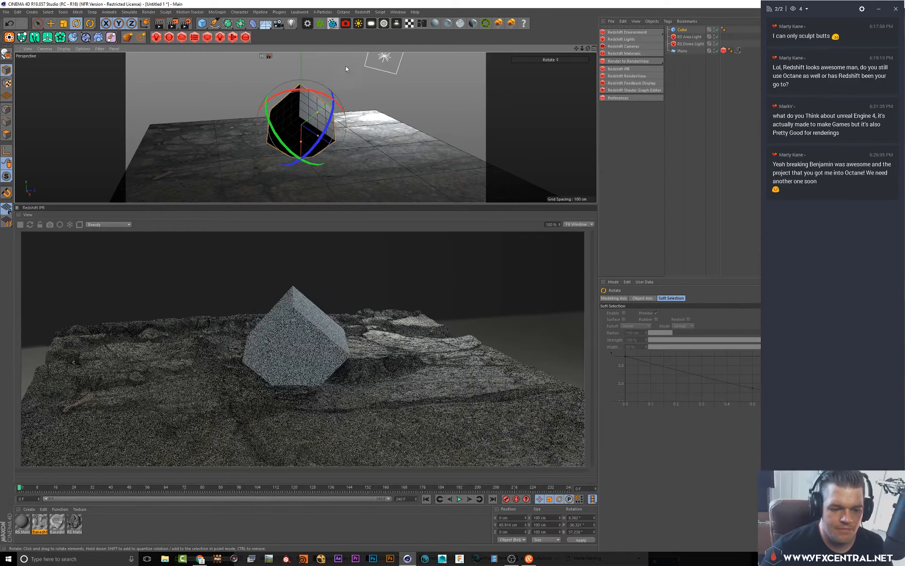
{"action": "key", "text": "e"}
{"action": "left_click_drag", "start_coordinate": [308, 62], "coordinate": [309, 49]}
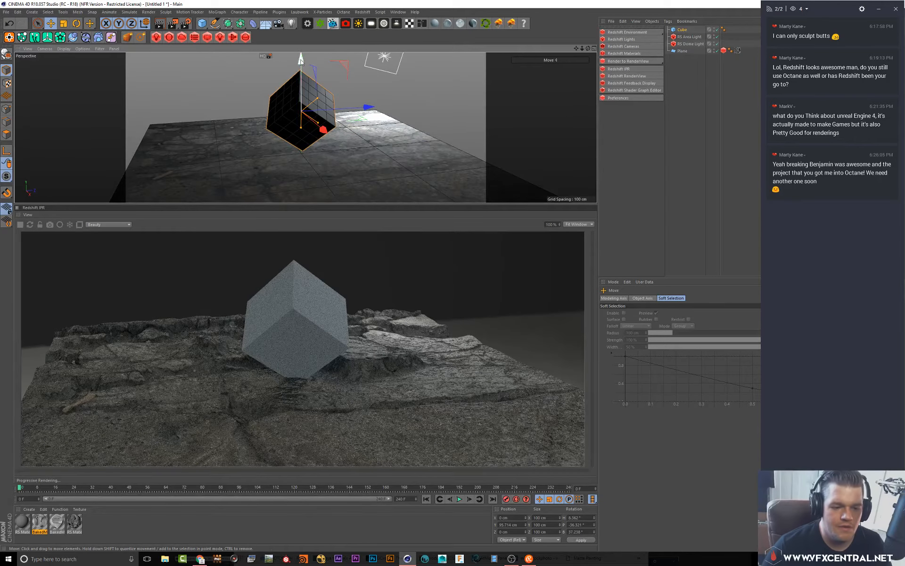
{"action": "left_click_drag", "start_coordinate": [307, 76], "coordinate": [308, 67]}
{"action": "left_click_drag", "start_coordinate": [363, 150], "coordinate": [376, 129], "text": "alt"}
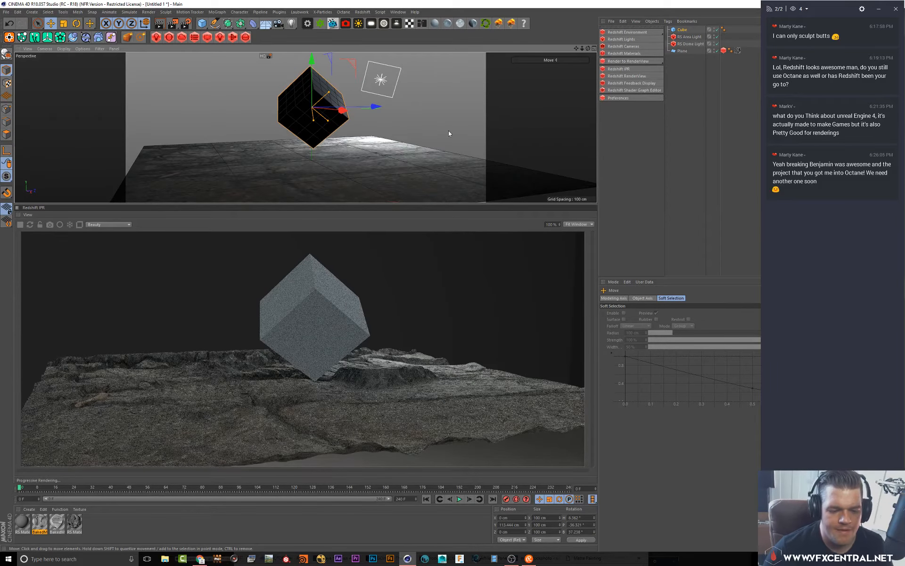
Add a Redshift Object tag to the cube
{"action": "left_click", "coordinate": [681, 29]}
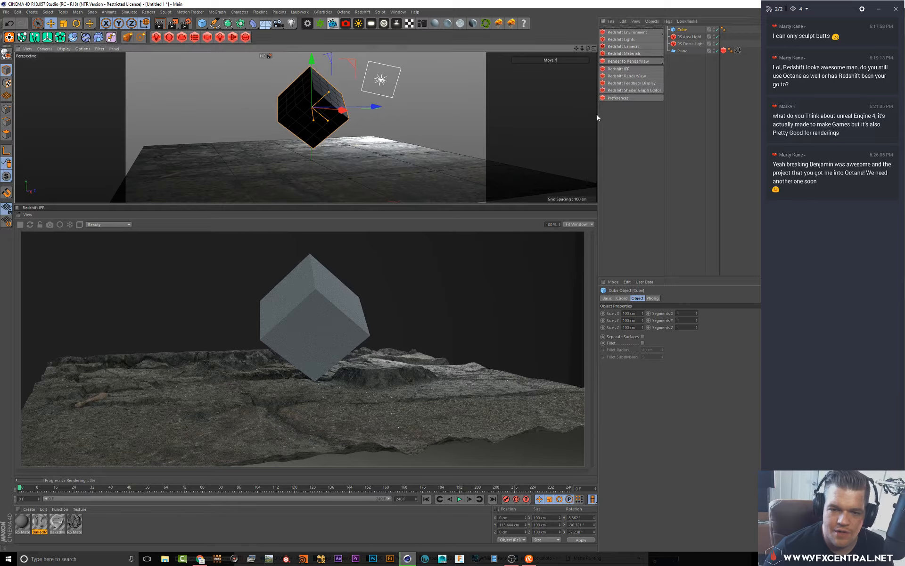
{"action": "left_click_drag", "start_coordinate": [598, 116], "coordinate": [540, 117]}
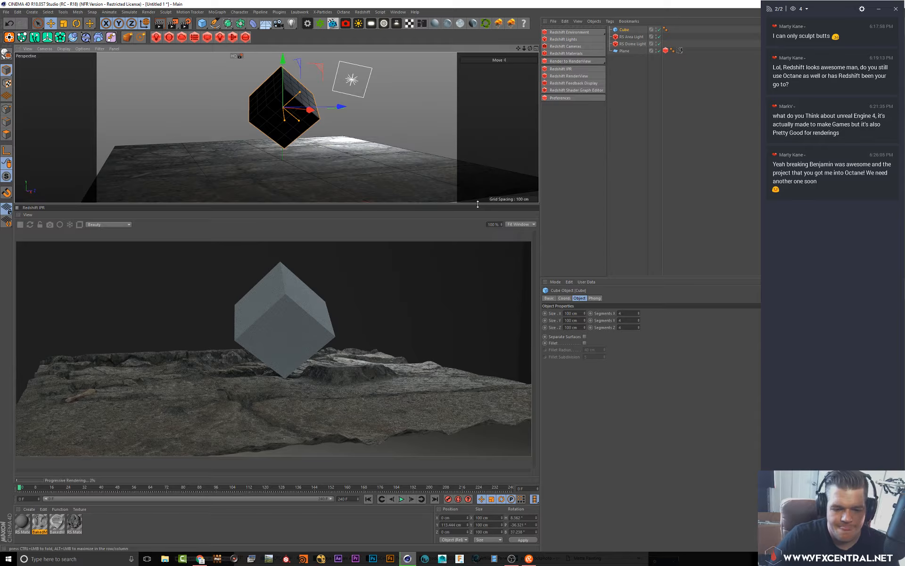
{"action": "right_click", "coordinate": [625, 29]}
{"action": "mouse_move", "coordinate": [630, 135]}
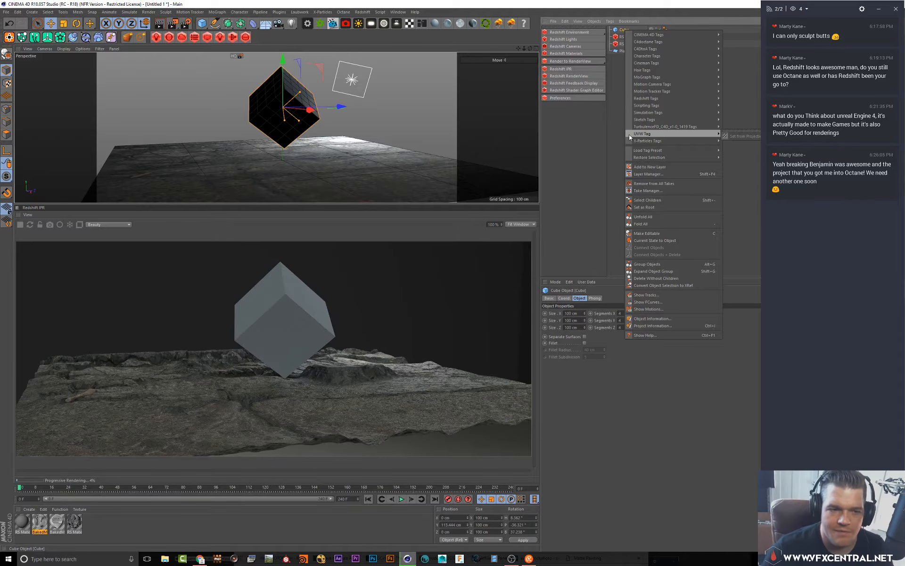
{"action": "mouse_move", "coordinate": [669, 99]}
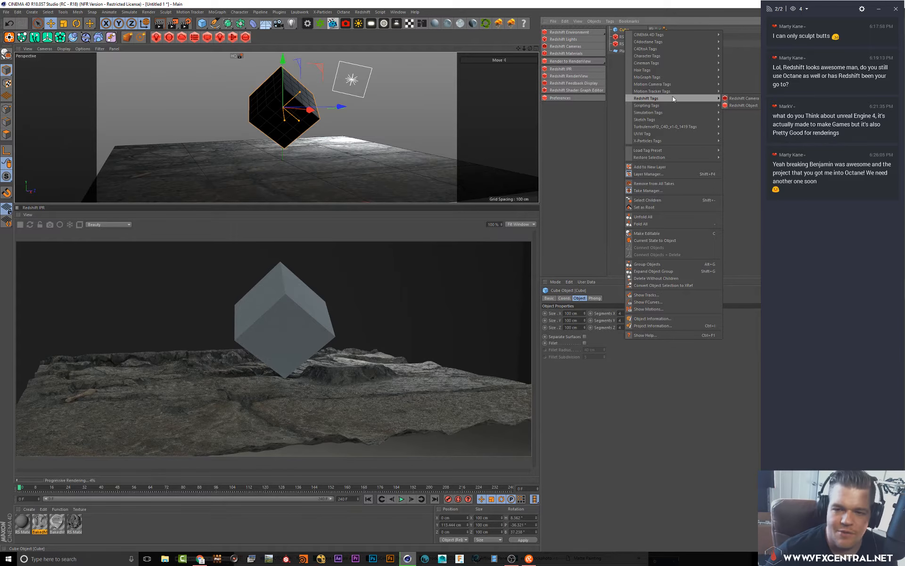
{"action": "left_click", "coordinate": [742, 105]}
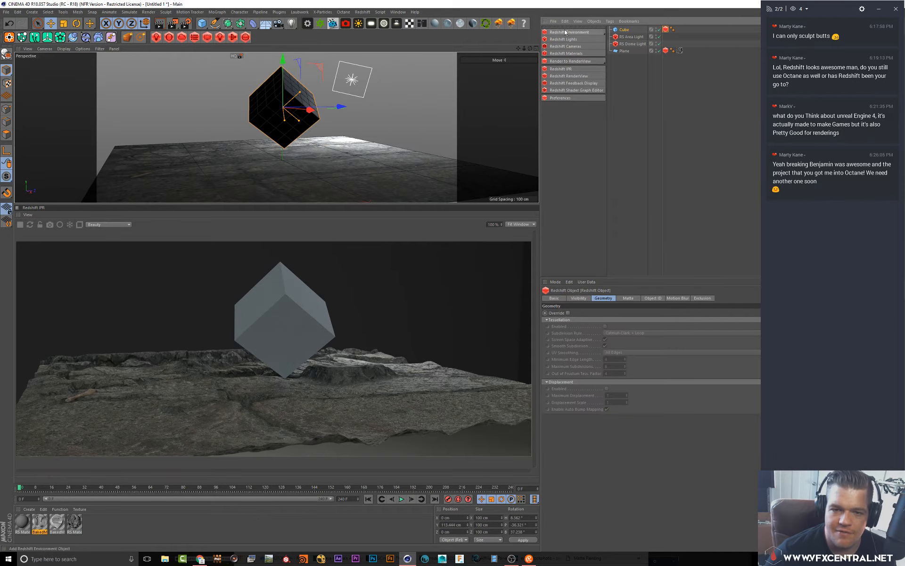
Create a new Redshift material and apply it to the cube
{"action": "left_click", "coordinate": [567, 55]}
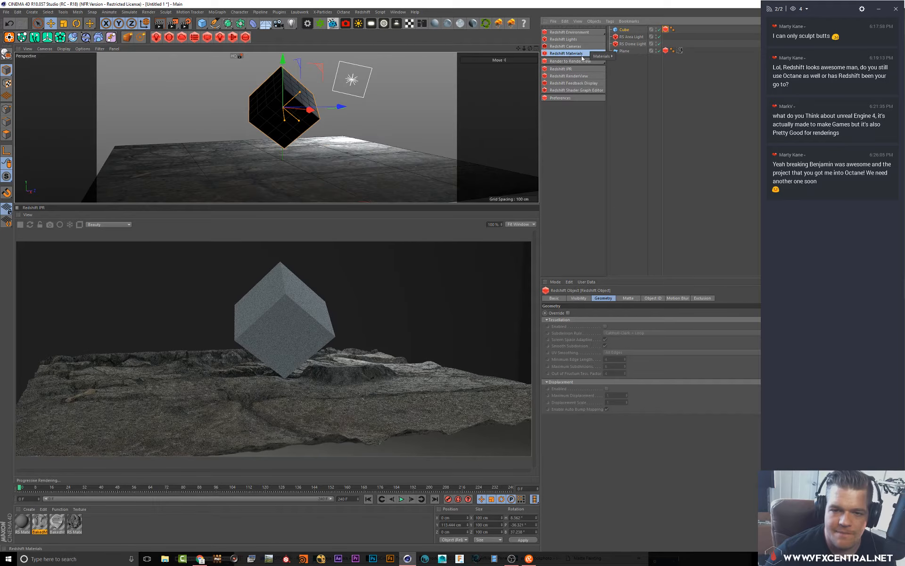
{"action": "mouse_move", "coordinate": [603, 56]}
{"action": "left_click", "coordinate": [635, 57]}
{"action": "left_click_drag", "start_coordinate": [24, 523], "coordinate": [128, 396]}
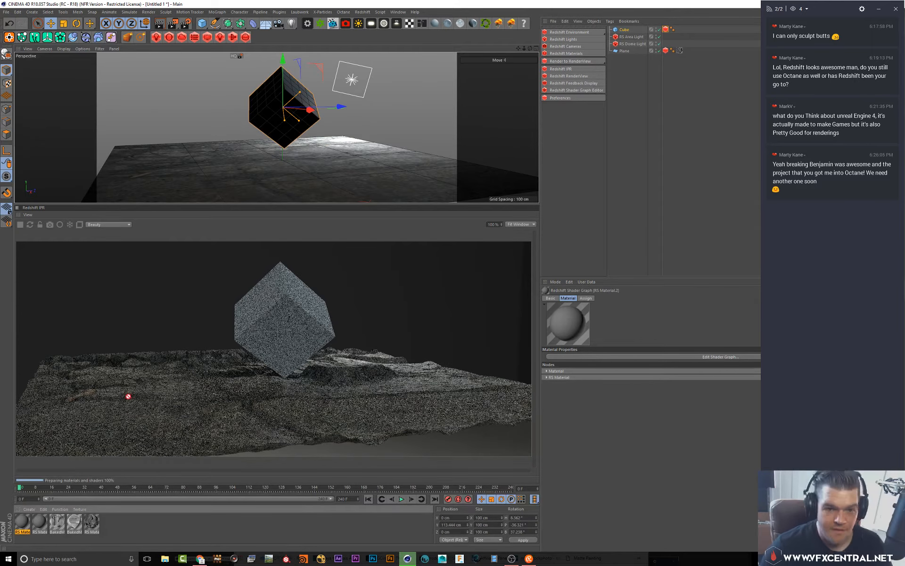
{"action": "left_click_drag", "start_coordinate": [627, 30], "coordinate": [626, 30]}
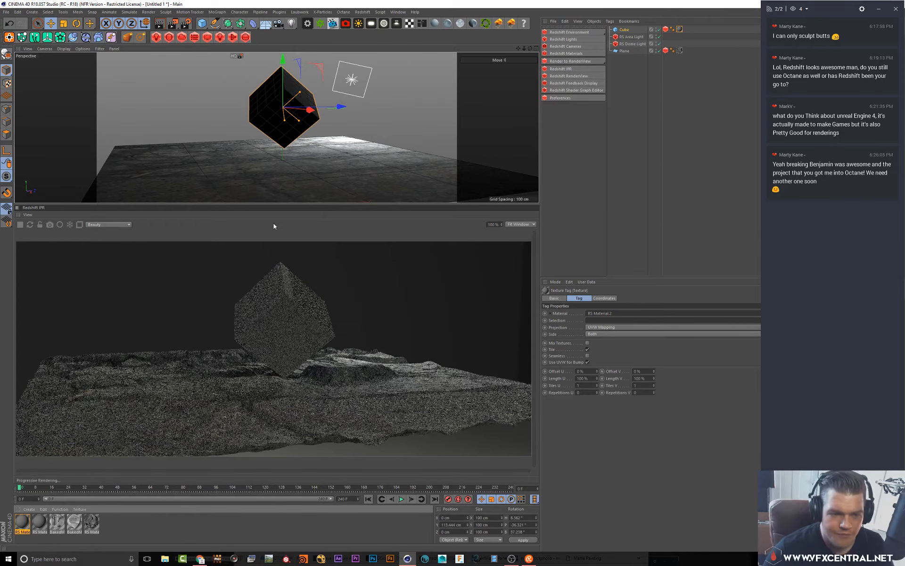
Shift the cube slightly sideways and duplicate the RS Area Light
{"action": "left_click_drag", "start_coordinate": [321, 114], "coordinate": [329, 128], "text": "alt"}
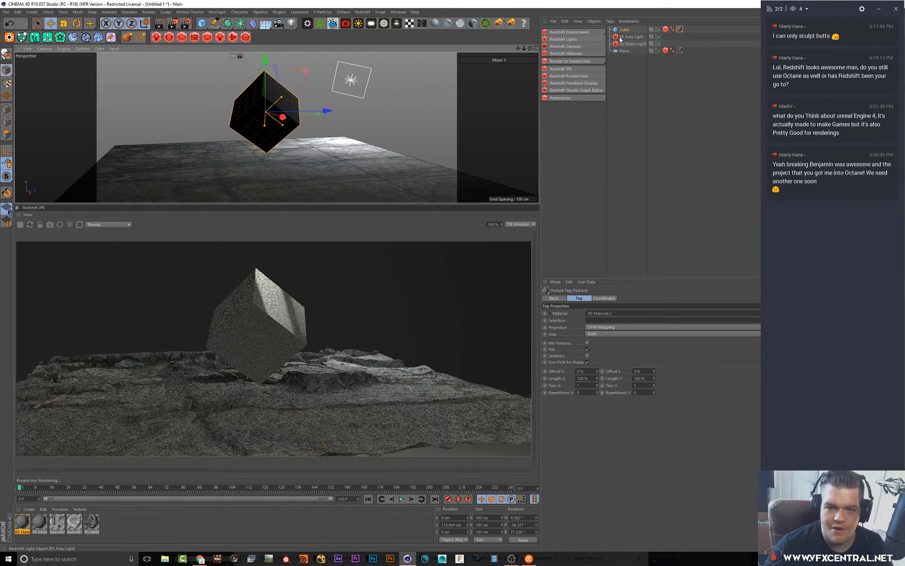
{"action": "left_click", "coordinate": [625, 50]}
{"action": "left_click", "coordinate": [632, 37]}
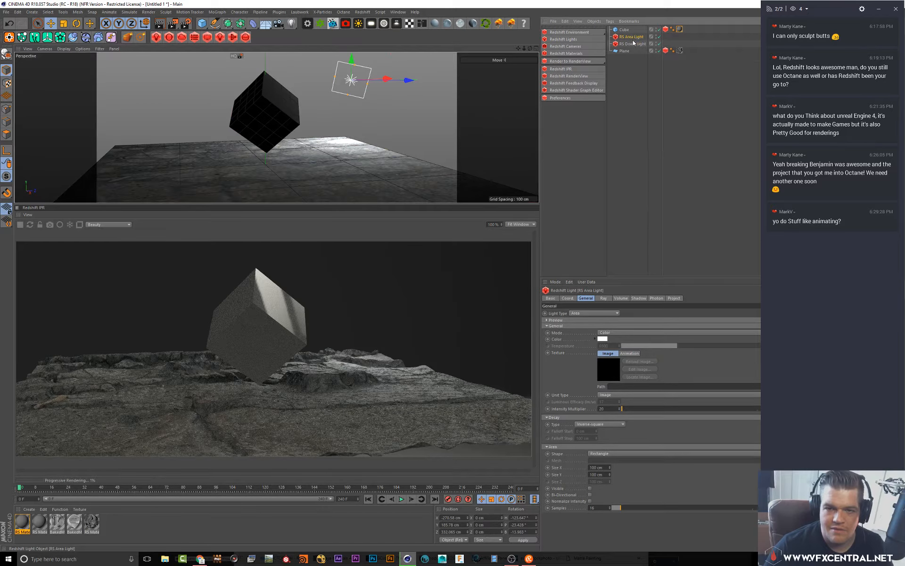
{"action": "left_click_drag", "start_coordinate": [632, 38], "coordinate": [634, 43], "text": "ctrl"}
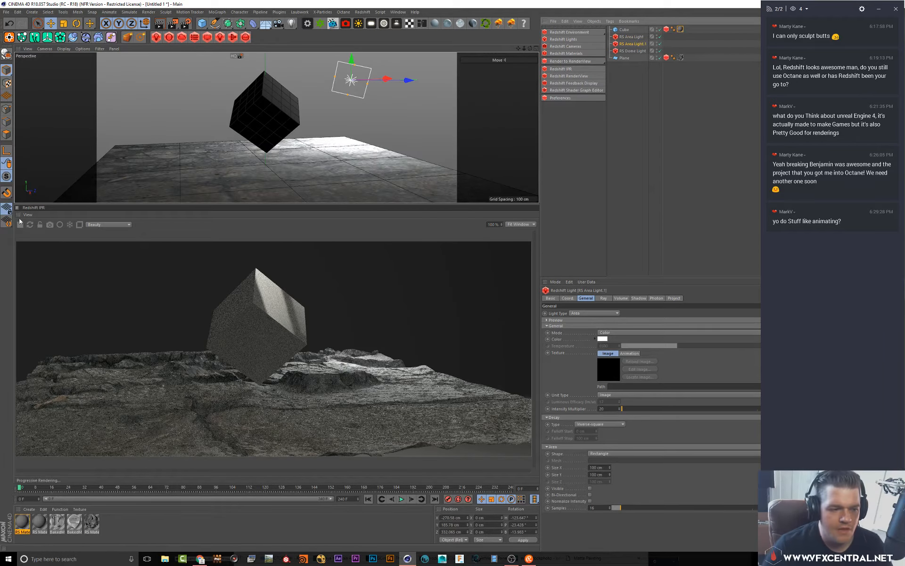
Rotate the duplicated RS Area Light toward the cube and raise it higher in the four-view layout
{"action": "middle_click", "coordinate": [165, 131]}
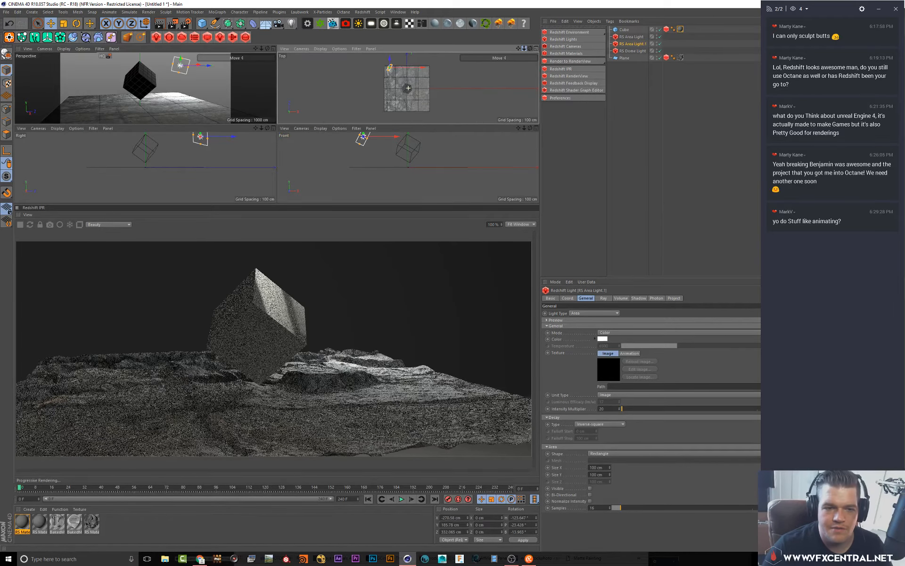
{"action": "scroll", "coordinate": [408, 89], "scroll_direction": "up", "scroll_amount": 2}
{"action": "left_click_drag", "start_coordinate": [407, 64], "coordinate": [421, 82]}
{"action": "key", "text": "r"}
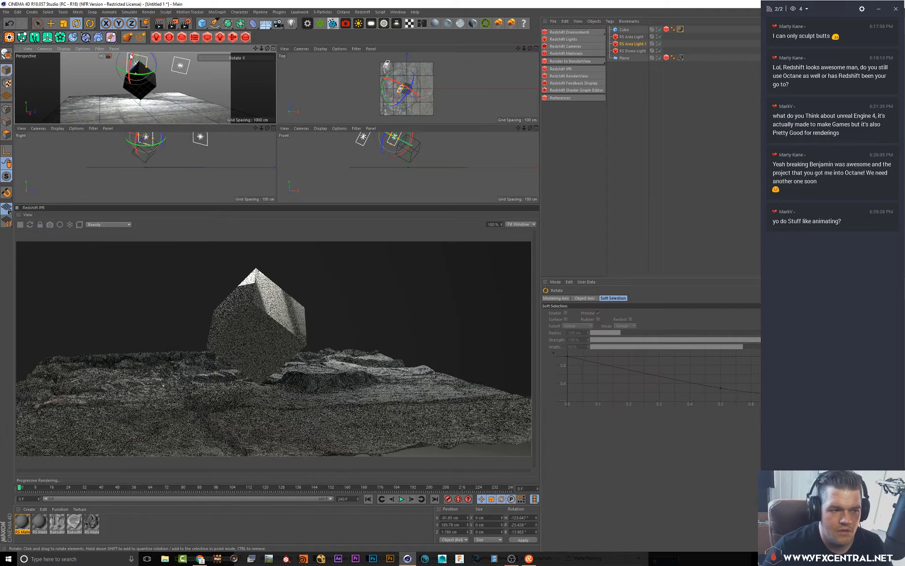
{"action": "left_click_drag", "start_coordinate": [131, 56], "coordinate": [149, 65]}
{"action": "key", "text": "e"}
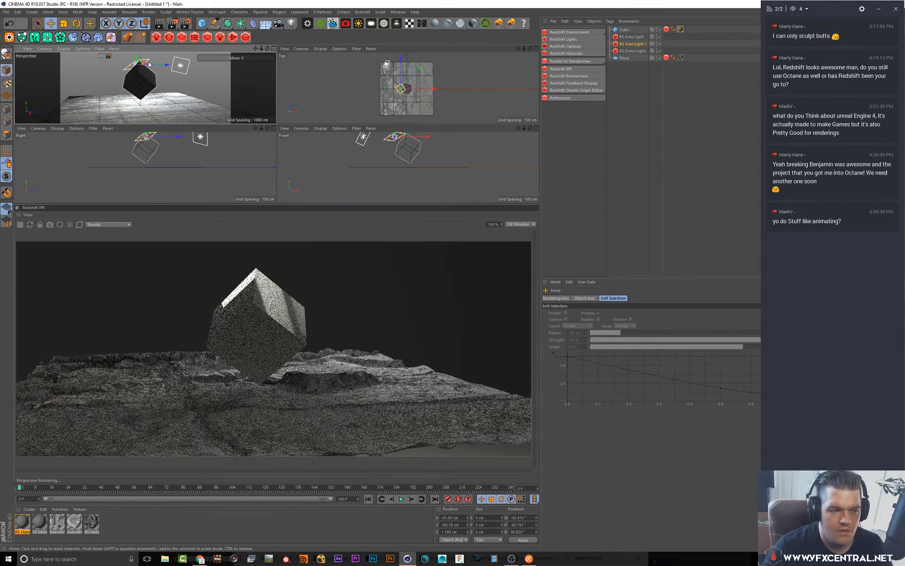
{"action": "middle_click_drag", "start_coordinate": [143, 154], "coordinate": [149, 174], "text": "alt"}
{"action": "left_click_drag", "start_coordinate": [151, 150], "coordinate": [151, 123]}
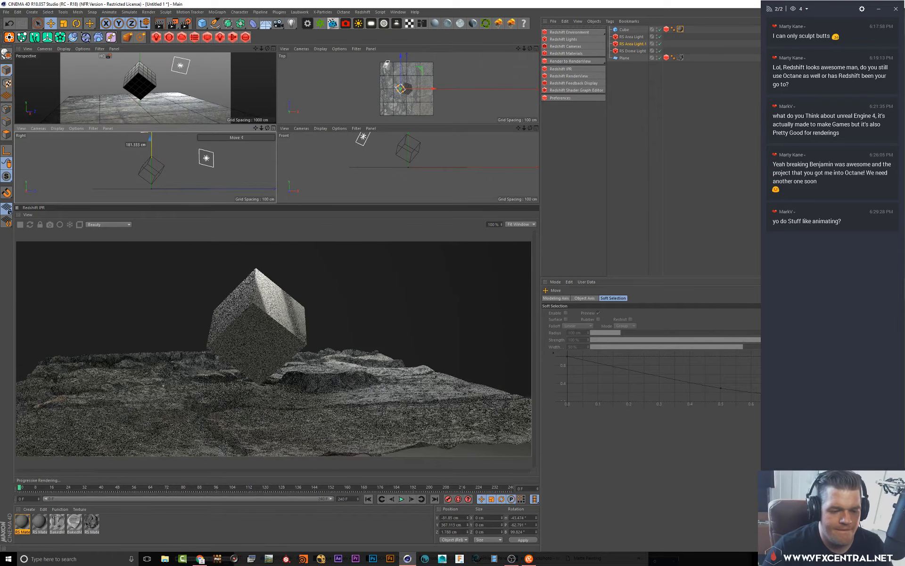
Open the cube's RS material in the Material Editor and launch its Shader Graph
{"action": "left_click", "coordinate": [22, 521]}
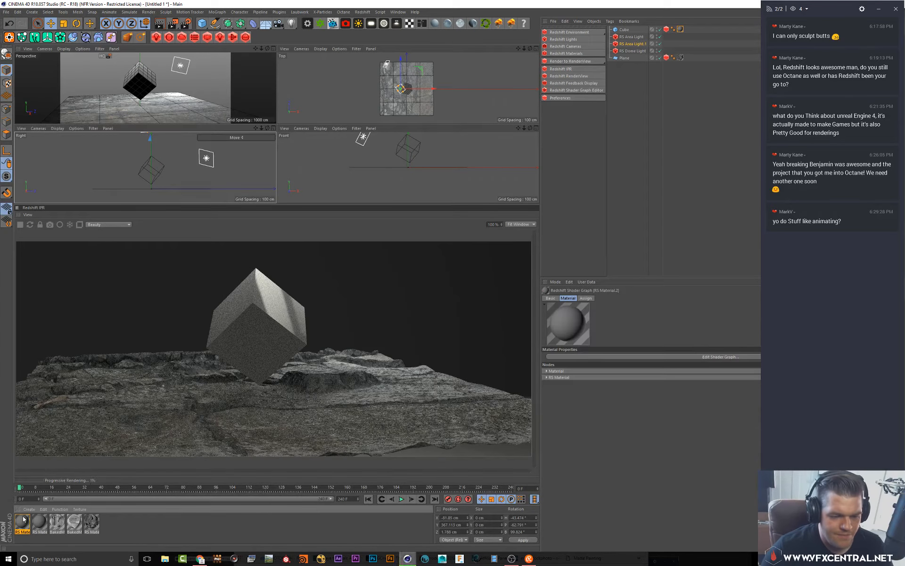
{"action": "double_click", "coordinate": [23, 520]}
{"action": "left_click_drag", "start_coordinate": [237, 51], "coordinate": [528, 85]}
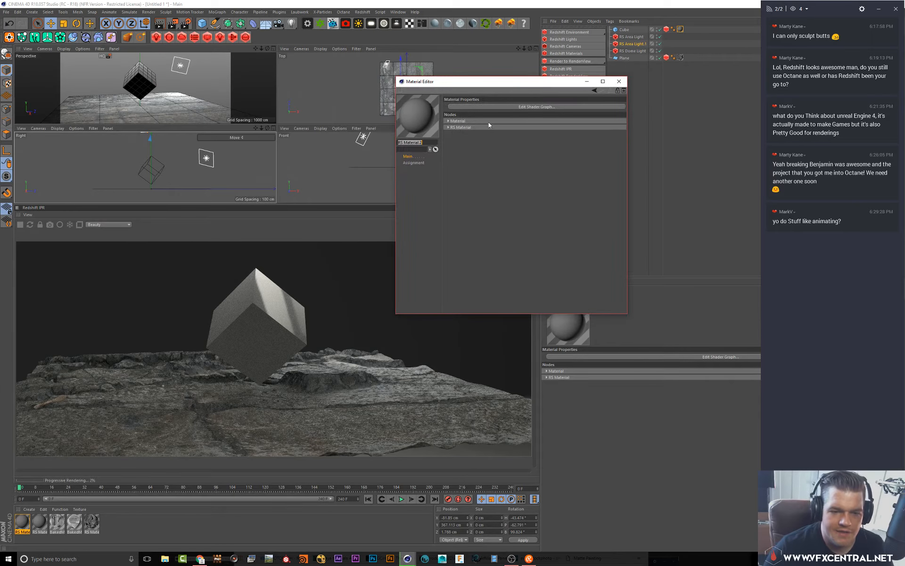
{"action": "left_click", "coordinate": [489, 108]}
{"action": "left_click_drag", "start_coordinate": [258, 24], "coordinate": [321, 338]}
Enable Fillet on the cube and arrange the Shader Graph window beside the render view
{"action": "left_click", "coordinate": [621, 30]}
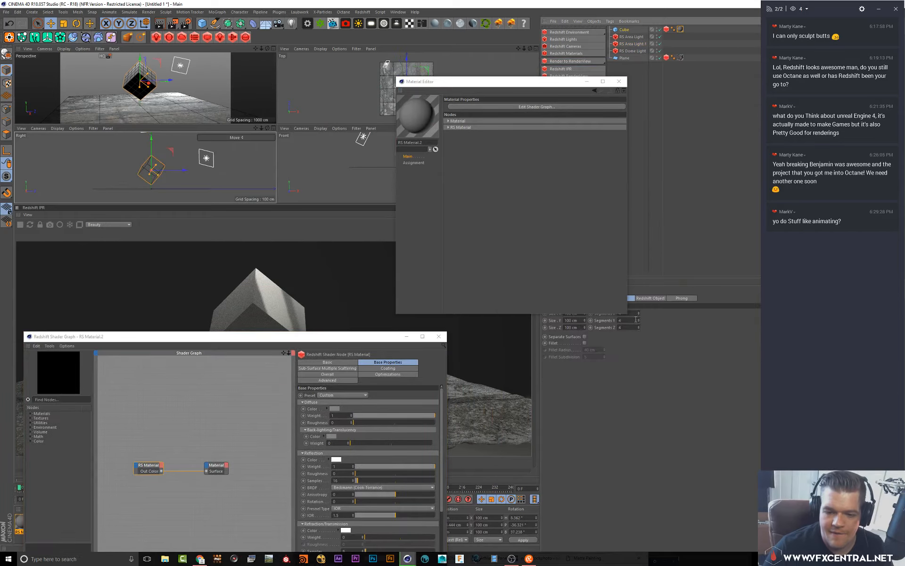
{"action": "left_click", "coordinate": [585, 343]}
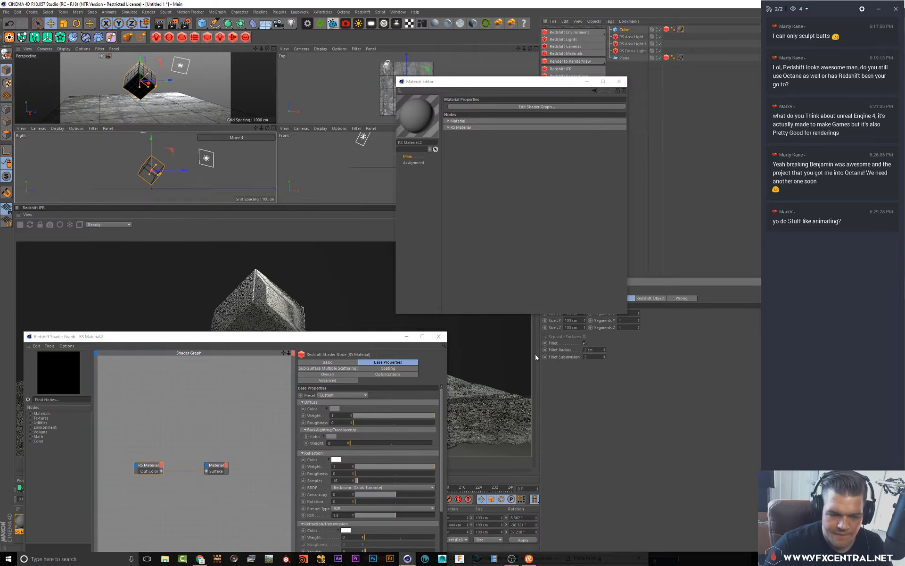
{"action": "left_click", "coordinate": [289, 338]}
{"action": "left_click_drag", "start_coordinate": [289, 338], "coordinate": [561, 90]}
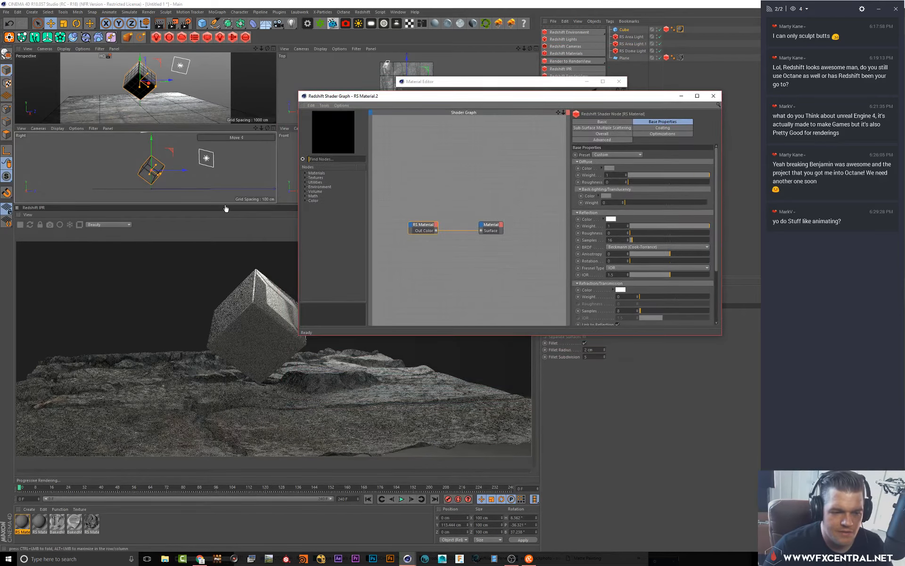
{"action": "left_click_drag", "start_coordinate": [227, 205], "coordinate": [241, 152]}
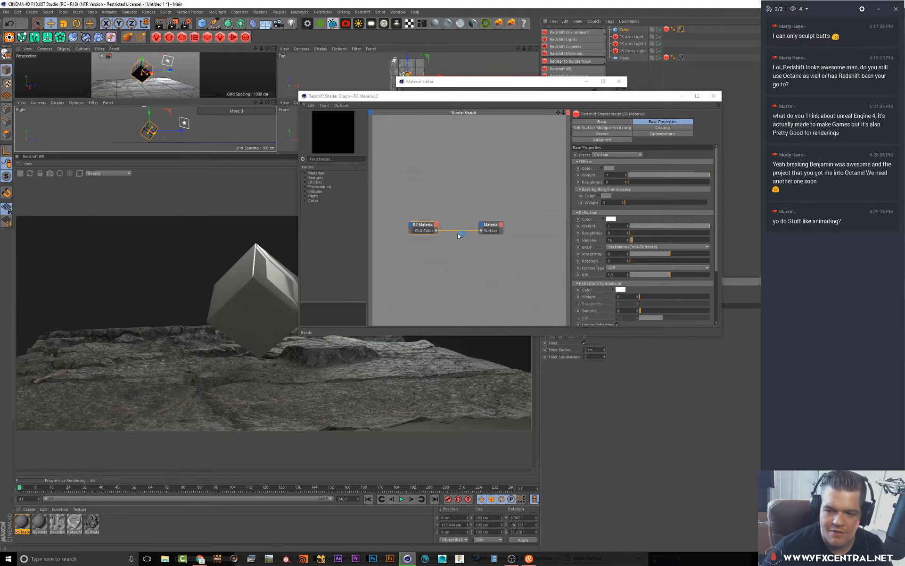
Rearrange the existing nodes and add an RS Texture node by searching for tex
{"action": "left_click_drag", "start_coordinate": [419, 227], "coordinate": [442, 228]}
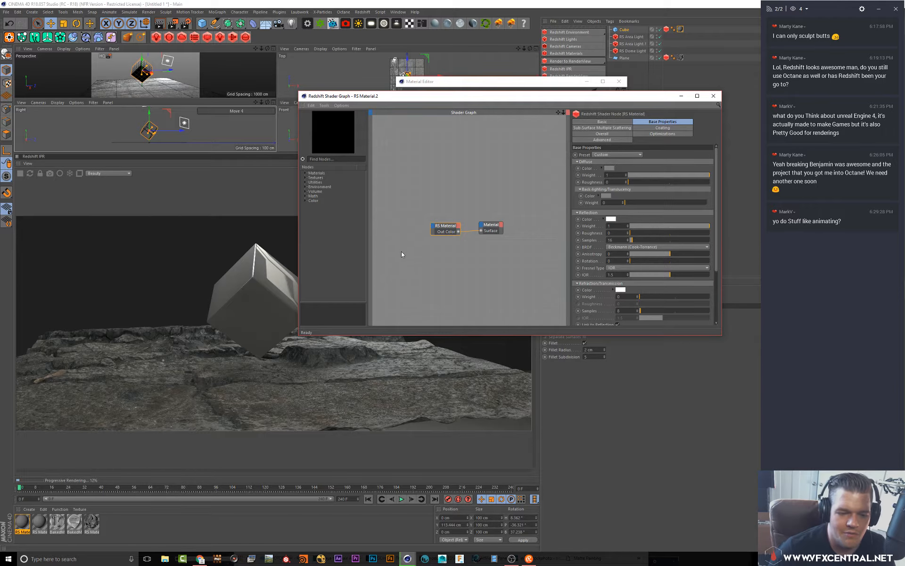
{"action": "left_click", "coordinate": [433, 251]}
{"action": "left_click_drag", "start_coordinate": [488, 224], "coordinate": [497, 228]}
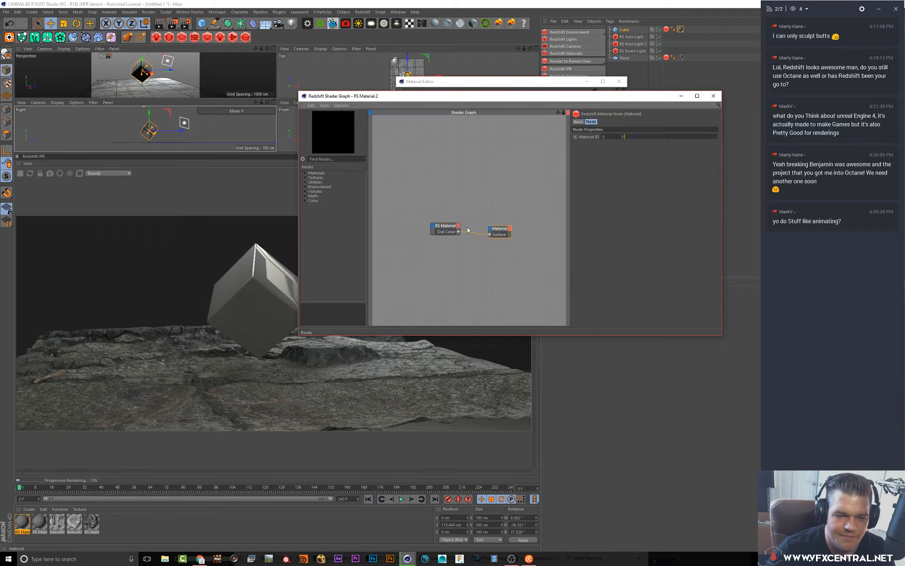
{"action": "left_click", "coordinate": [425, 205]}
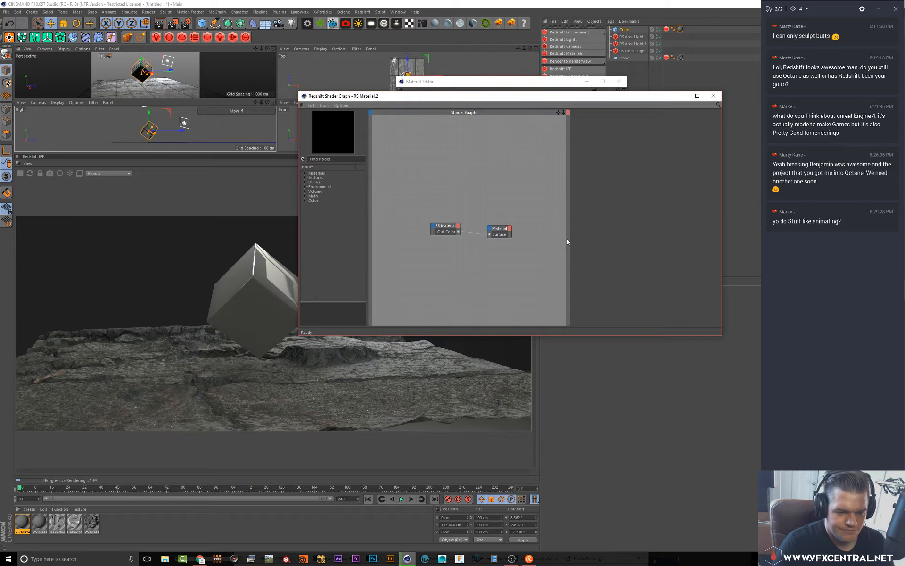
{"action": "type", "text": "tex"}
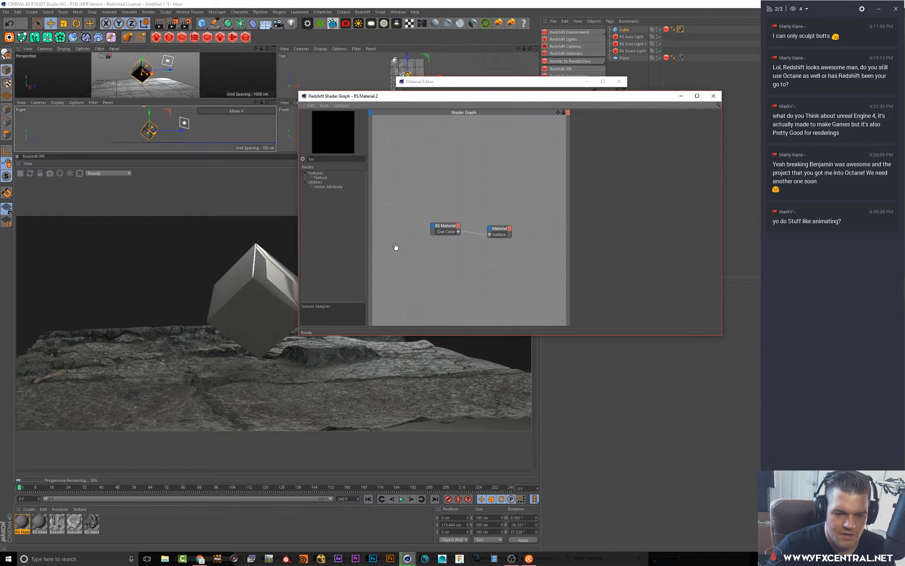
{"action": "key", "text": "Return"}
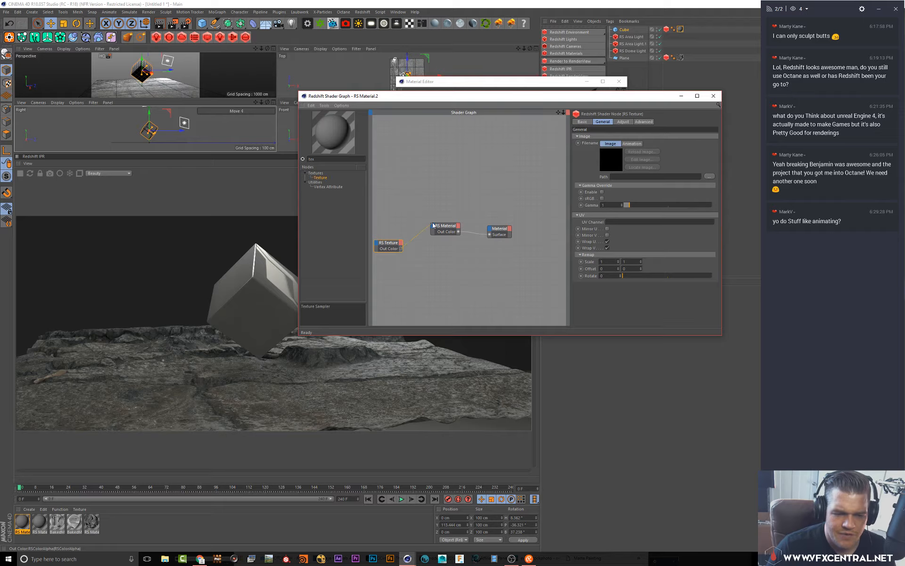
Connect the RS Texture output into the RS Material node
{"action": "left_click_drag", "start_coordinate": [433, 225], "coordinate": [433, 226]}
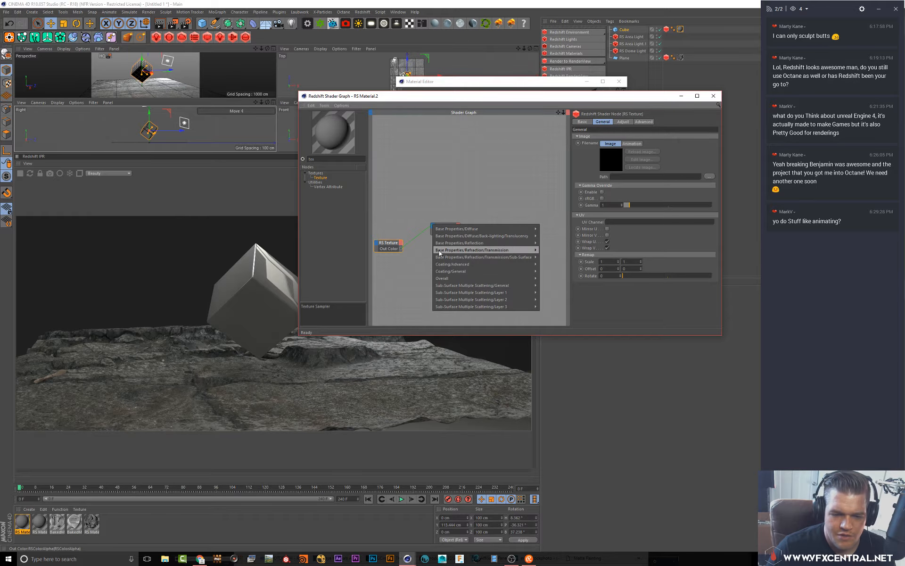
{"action": "mouse_move", "coordinate": [443, 247]}
{"action": "left_click", "coordinate": [548, 258]}
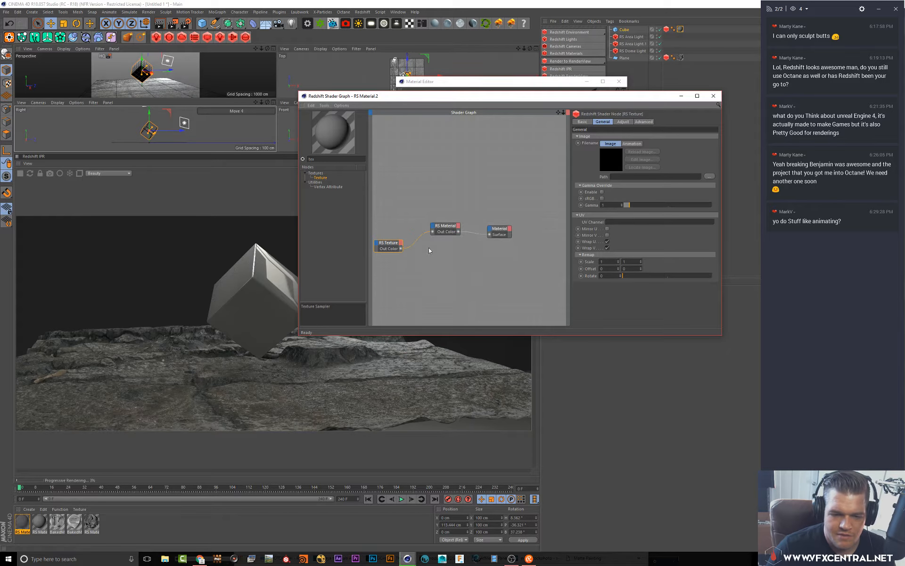
Load the Concrete_-_Rough_Albedo image into the RS Texture node
{"action": "left_click", "coordinate": [709, 176]}
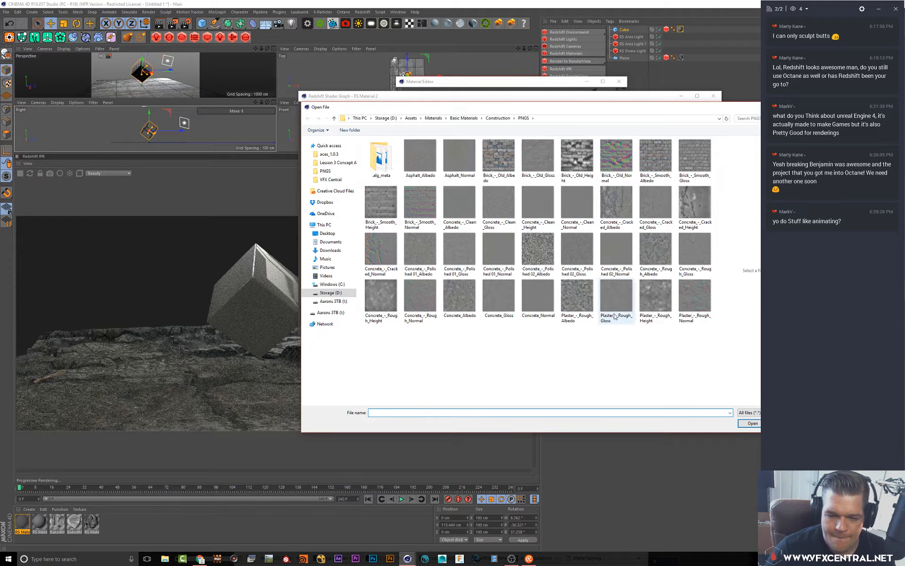
{"action": "left_click", "coordinate": [660, 256]}
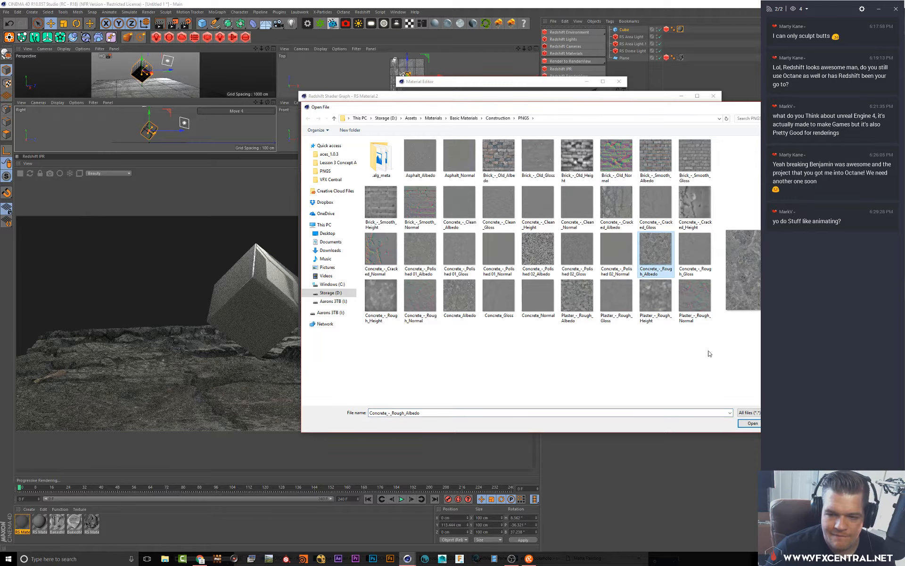
{"action": "left_click", "coordinate": [749, 423]}
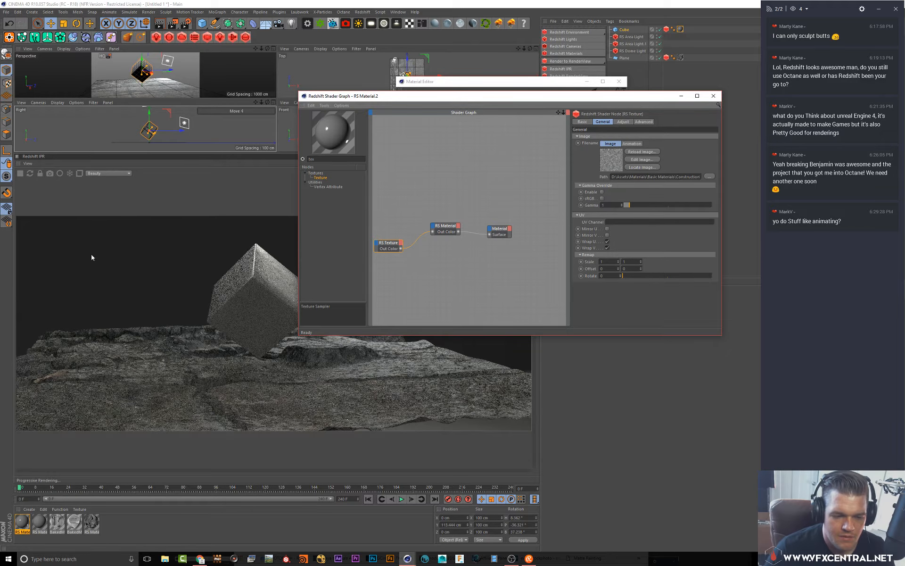
Add an RS Color Layer node and connect its output to the RS Material's Diffuse Color
{"action": "left_click_drag", "start_coordinate": [330, 96], "coordinate": [397, 97]}
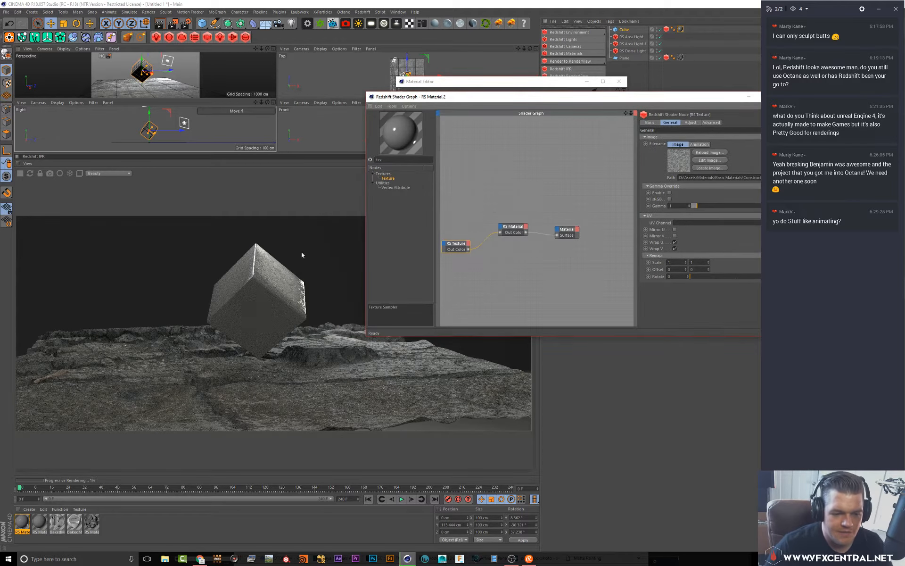
{"action": "left_click_drag", "start_coordinate": [177, 75], "coordinate": [163, 83], "text": "alt"}
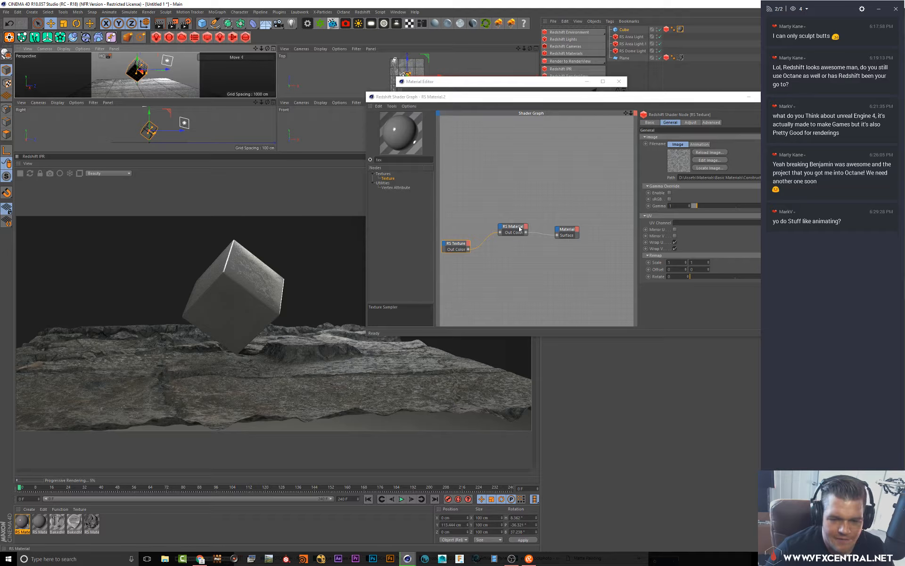
{"action": "left_click_drag", "start_coordinate": [520, 229], "coordinate": [533, 209]}
{"action": "left_click", "coordinate": [470, 193]}
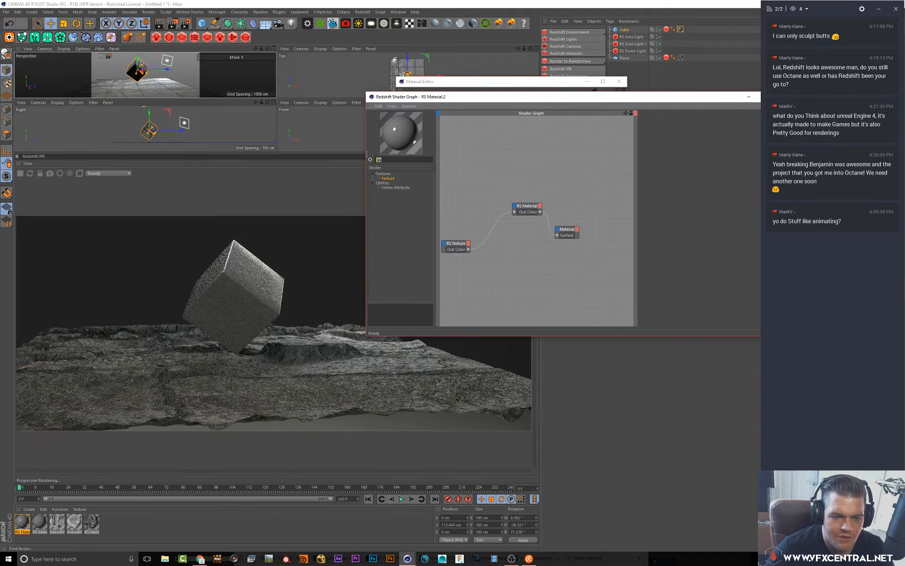
{"action": "type", "text": "lay"}
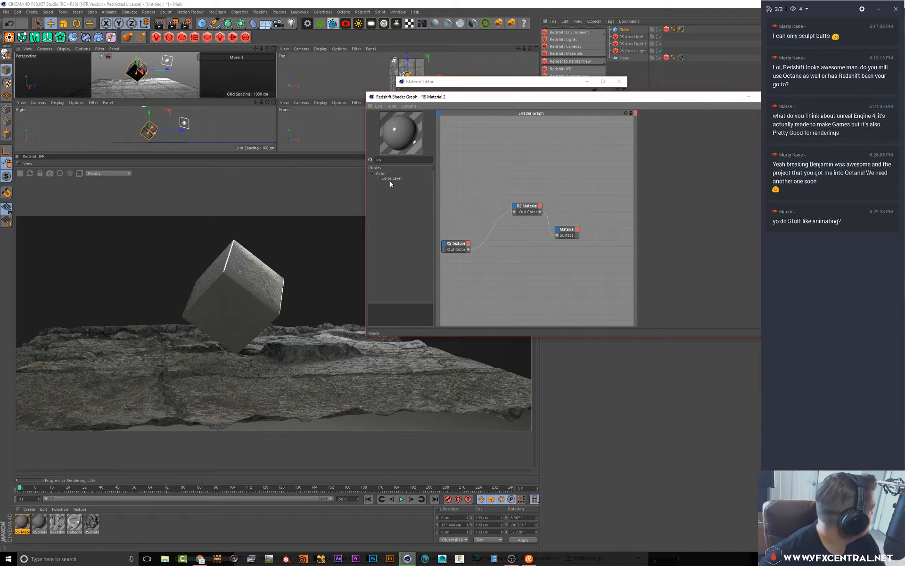
{"action": "left_click_drag", "start_coordinate": [395, 179], "coordinate": [514, 206]}
{"action": "mouse_move", "coordinate": [518, 209]}
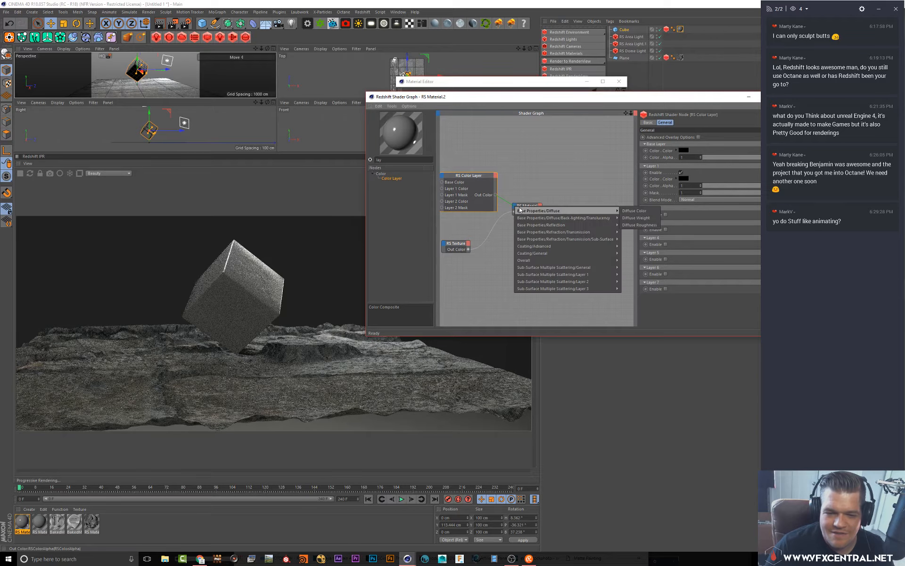
{"action": "left_click", "coordinate": [636, 211]}
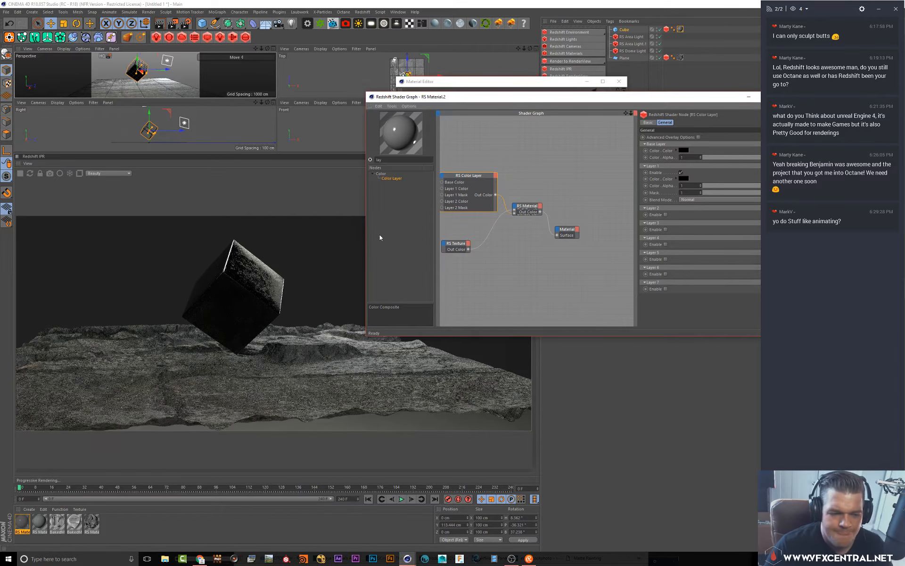
Rearrange the nodes and add an RS Color Abs node found by searching for color
{"action": "left_click_drag", "start_coordinate": [465, 173], "coordinate": [458, 269]}
{"action": "middle_click_drag", "start_coordinate": [475, 180], "coordinate": [530, 166]}
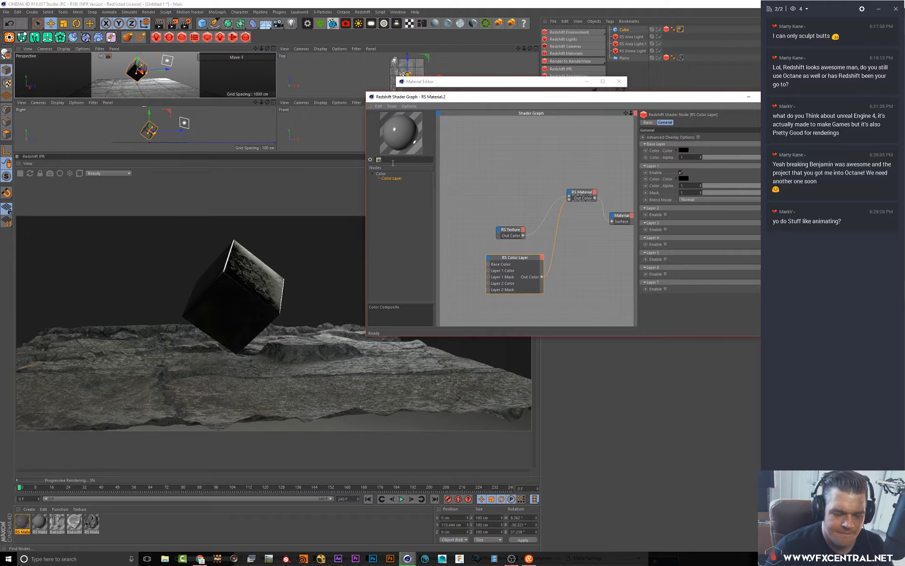
{"action": "key", "text": "BackSpace"}
{"action": "key", "text": "BackSpace"}
{"action": "key", "text": "BackSpace"}
{"action": "type", "text": "color"}
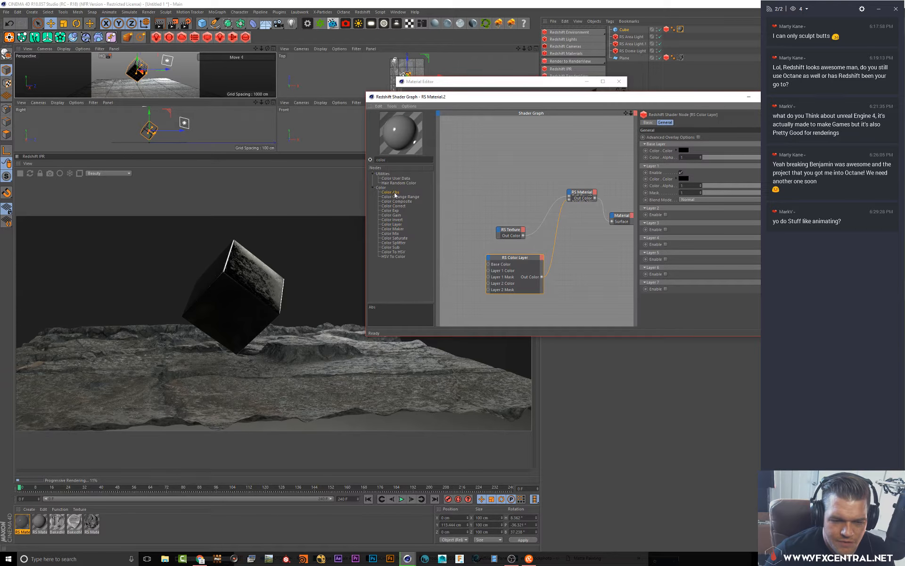
{"action": "left_click_drag", "start_coordinate": [470, 285], "coordinate": [460, 271]}
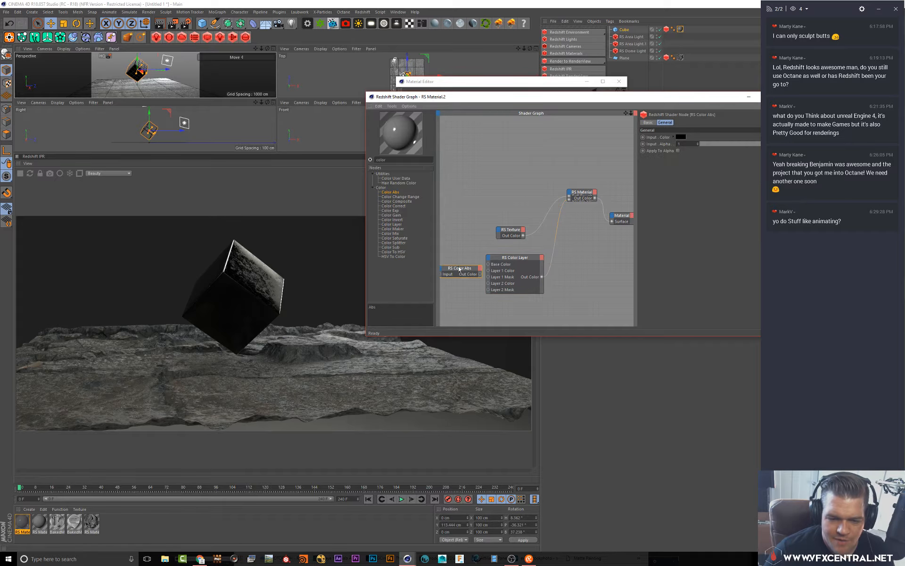
Set the Color Abs input color to a blue tone
{"action": "left_click", "coordinate": [688, 133]}
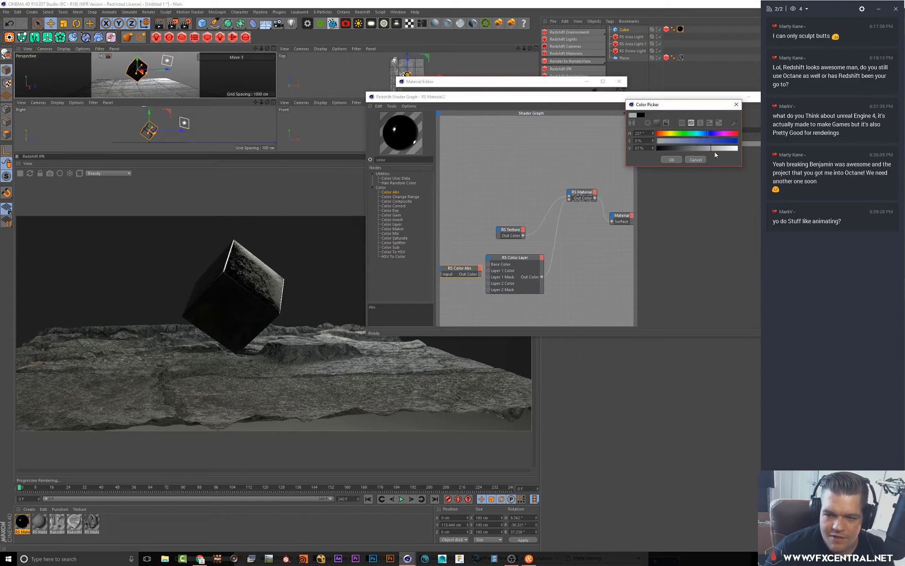
{"action": "left_click_drag", "start_coordinate": [715, 153], "coordinate": [742, 151]}
{"action": "left_click", "coordinate": [723, 141]}
{"action": "left_click", "coordinate": [671, 160]}
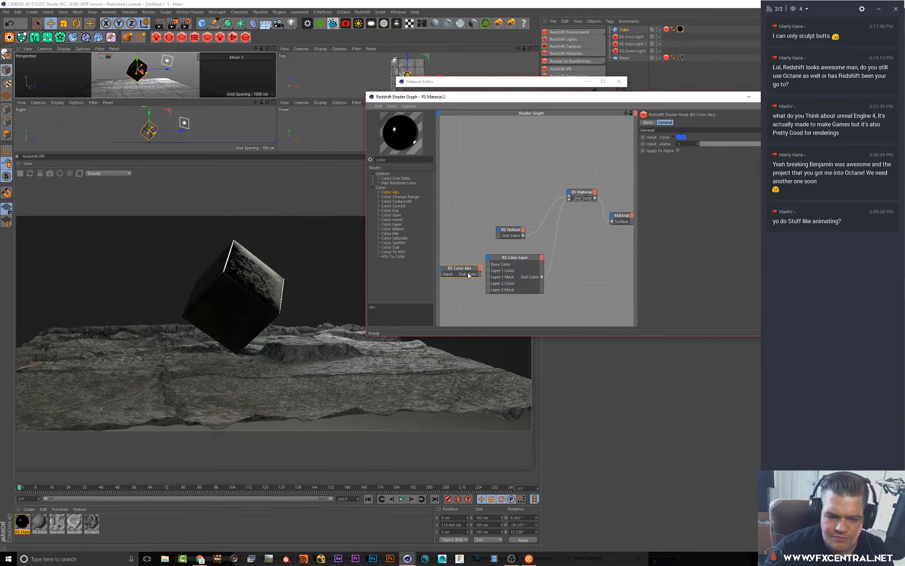
Connect the Color Abs output to the Color Layer's Base Color and rearrange the nodes in the shader graph
{"action": "left_click_drag", "start_coordinate": [469, 273], "coordinate": [489, 265]}
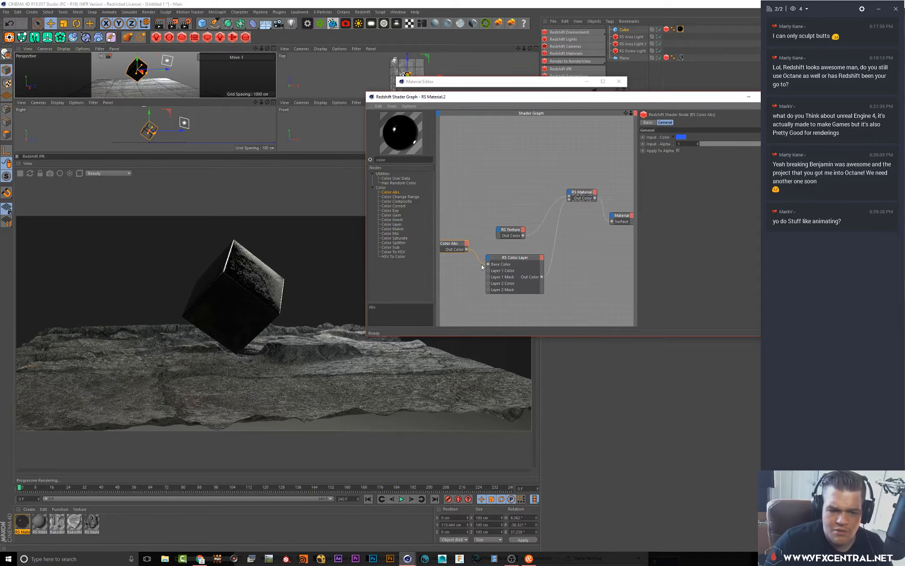
{"action": "middle_click_drag", "start_coordinate": [479, 219], "coordinate": [509, 210]}
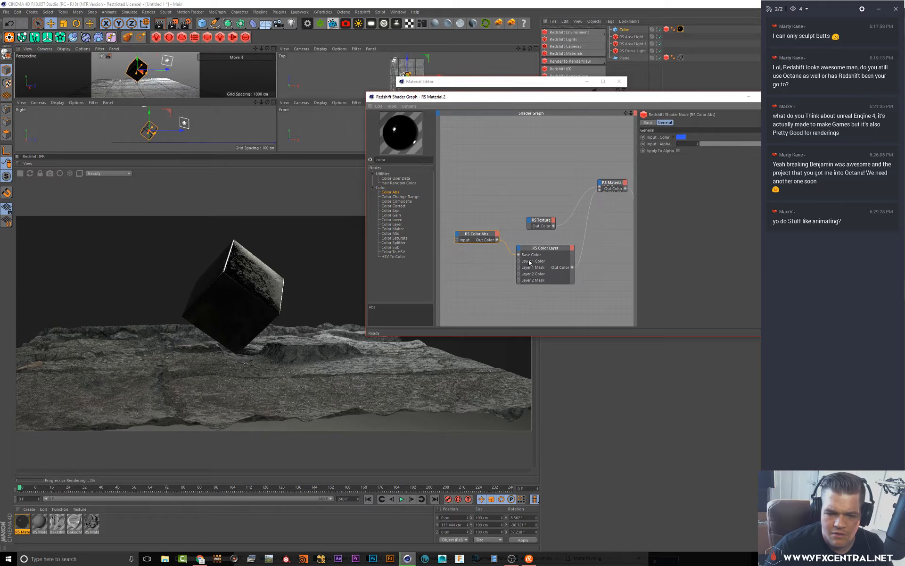
{"action": "left_click_drag", "start_coordinate": [550, 250], "coordinate": [550, 256]}
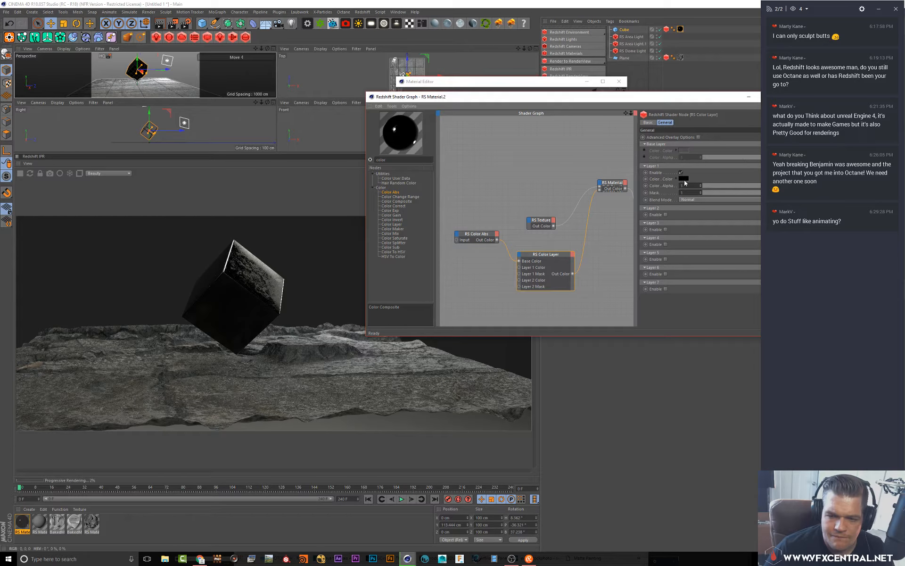
Set the Color Layer node's Layer 1 color to blue
{"action": "left_click", "coordinate": [684, 179]}
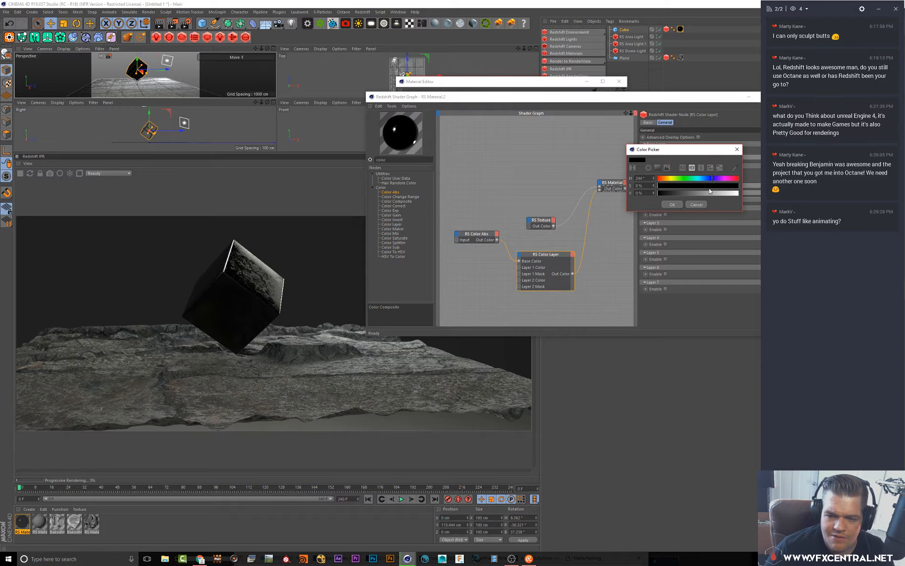
{"action": "left_click_drag", "start_coordinate": [711, 192], "coordinate": [737, 195]}
{"action": "left_click", "coordinate": [723, 186]}
{"action": "left_click", "coordinate": [672, 205]}
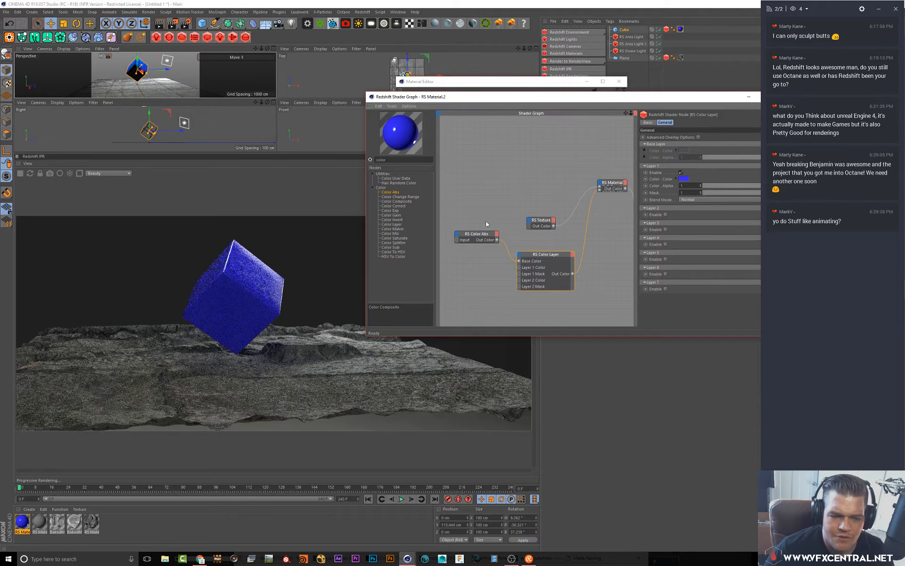
Delete the RS Color Abs node and enable Layer 2 on the RS Color Layer node
{"action": "left_click_drag", "start_coordinate": [438, 253], "coordinate": [438, 253]}
{"action": "key", "text": "Delete"}
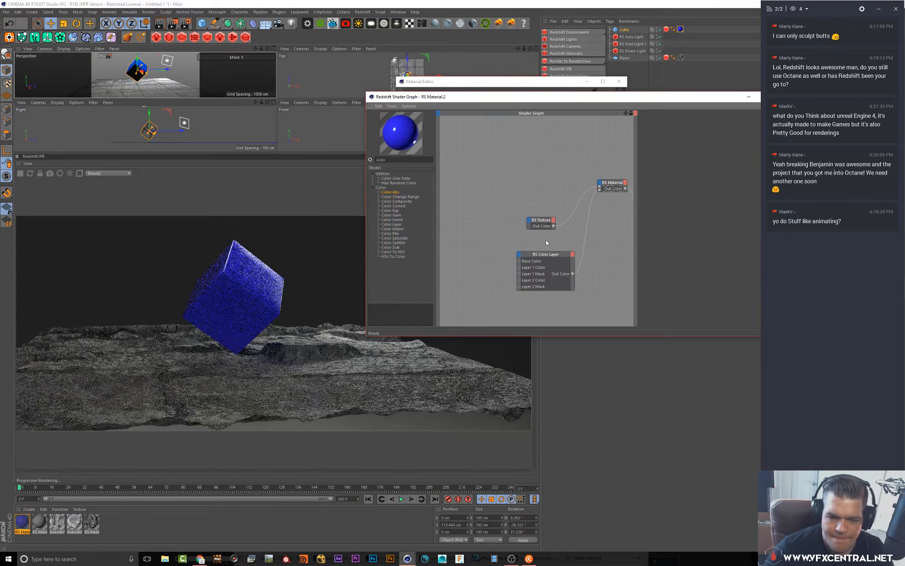
{"action": "left_click", "coordinate": [544, 255]}
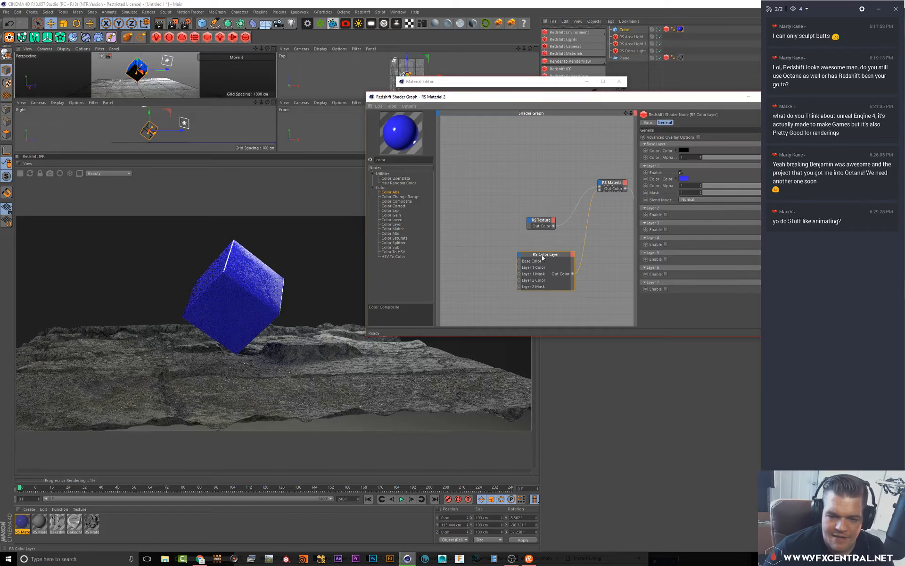
{"action": "left_click", "coordinate": [666, 215]}
Enlarge the shader graph window and set the Color Layer's Layer 2 color to red
{"action": "left_click_drag", "start_coordinate": [565, 97], "coordinate": [500, 81]}
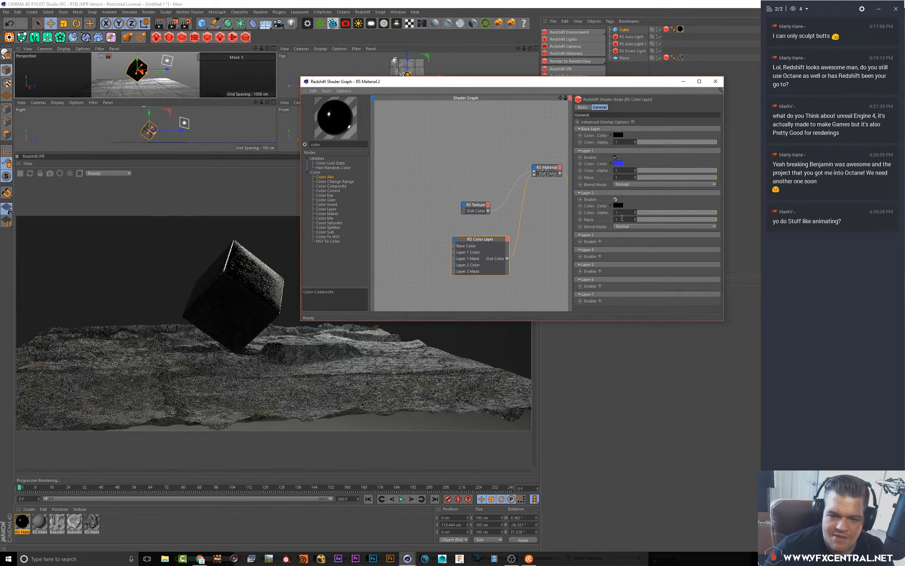
{"action": "left_click", "coordinate": [618, 206]}
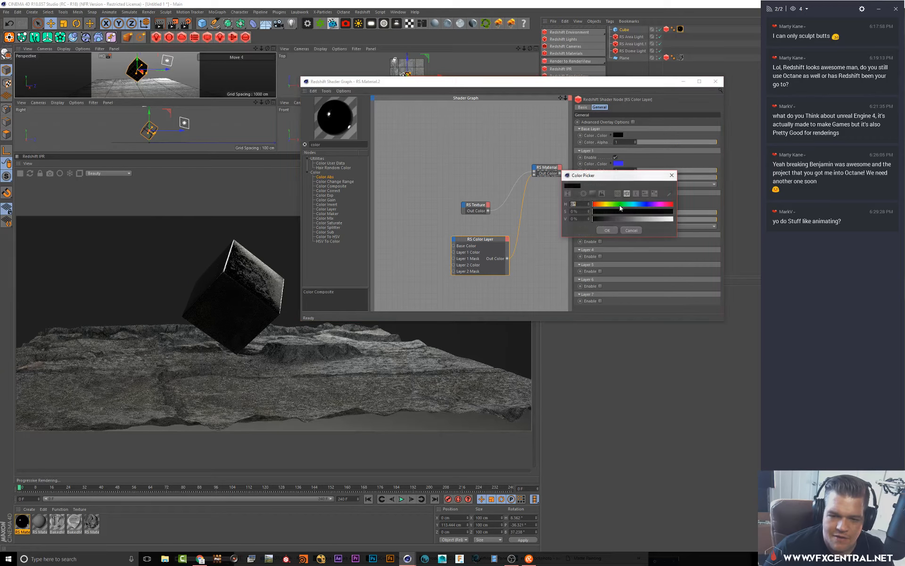
{"action": "left_click_drag", "start_coordinate": [664, 218], "coordinate": [674, 218]}
{"action": "left_click", "coordinate": [667, 212]}
{"action": "left_click", "coordinate": [614, 230]}
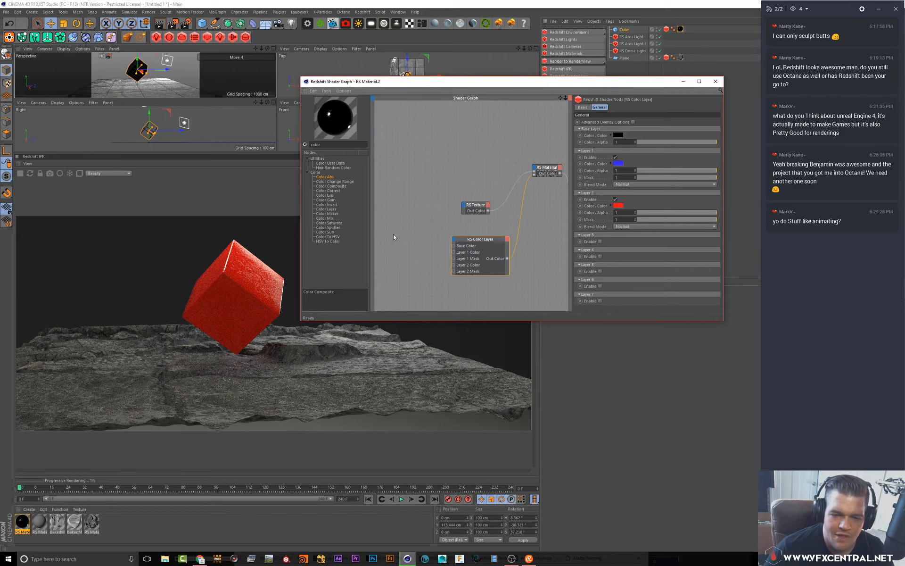
Search the node list for curvature and add an RS Curvature node to the graph
{"action": "double_click", "coordinate": [334, 143]}
{"action": "type", "text": "c"}
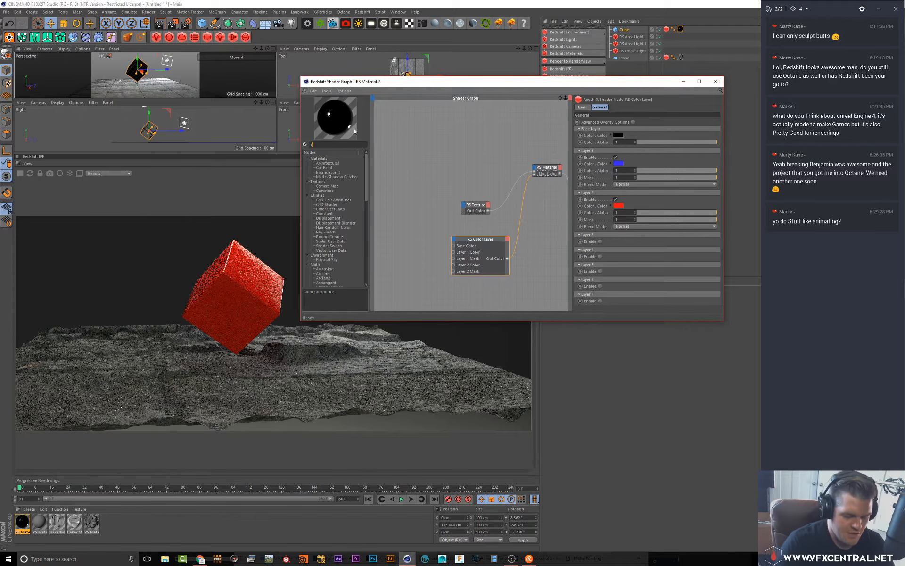
{"action": "type", "text": "uvr"}
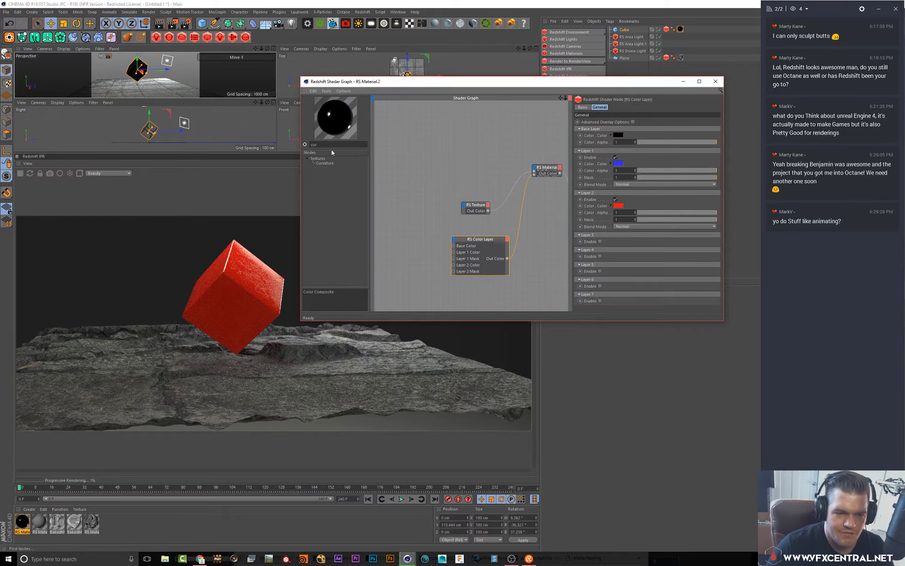
{"action": "left_click_drag", "start_coordinate": [329, 162], "coordinate": [334, 174]}
Connect the Curvature output to the Color Layer's Layer 1 Mask and set its mode to Convex
{"action": "left_click_drag", "start_coordinate": [410, 251], "coordinate": [454, 259]}
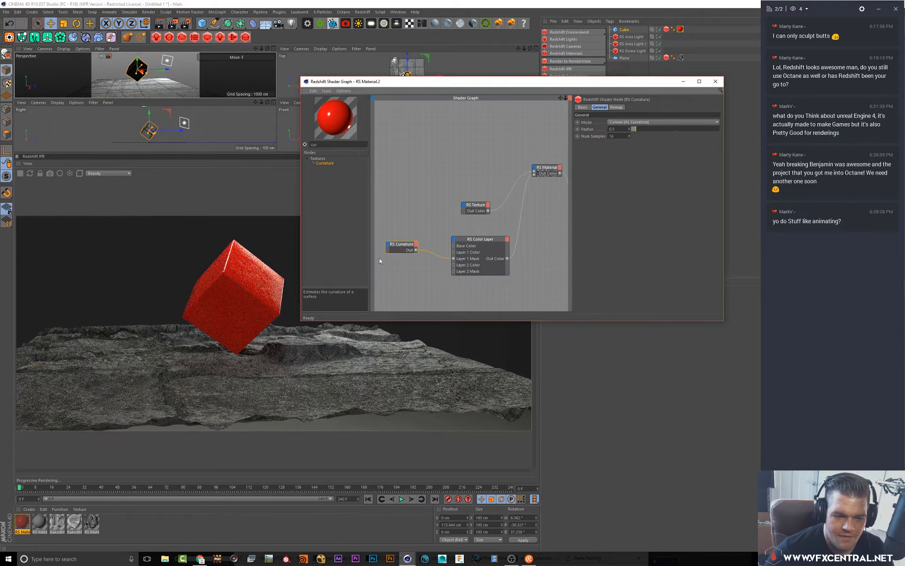
{"action": "left_click", "coordinate": [631, 123]}
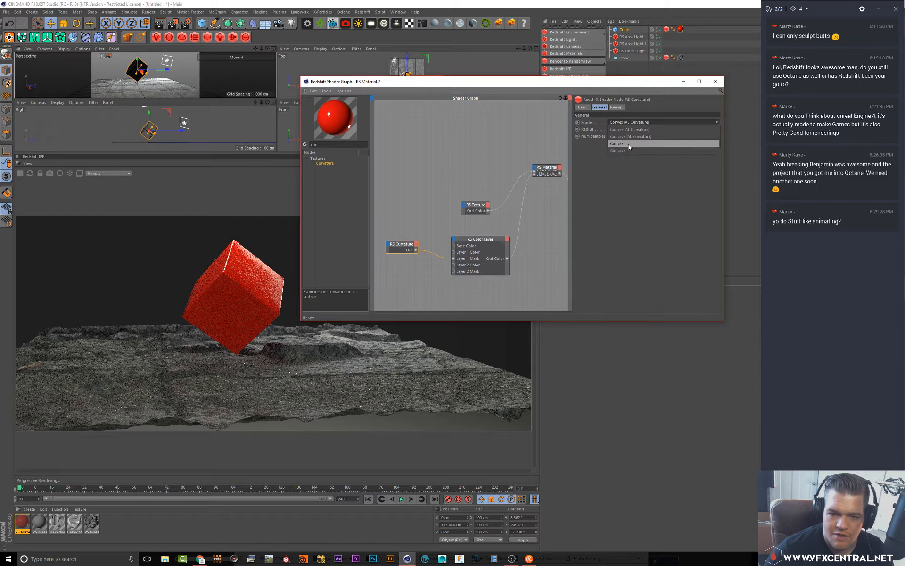
{"action": "left_click", "coordinate": [628, 143]}
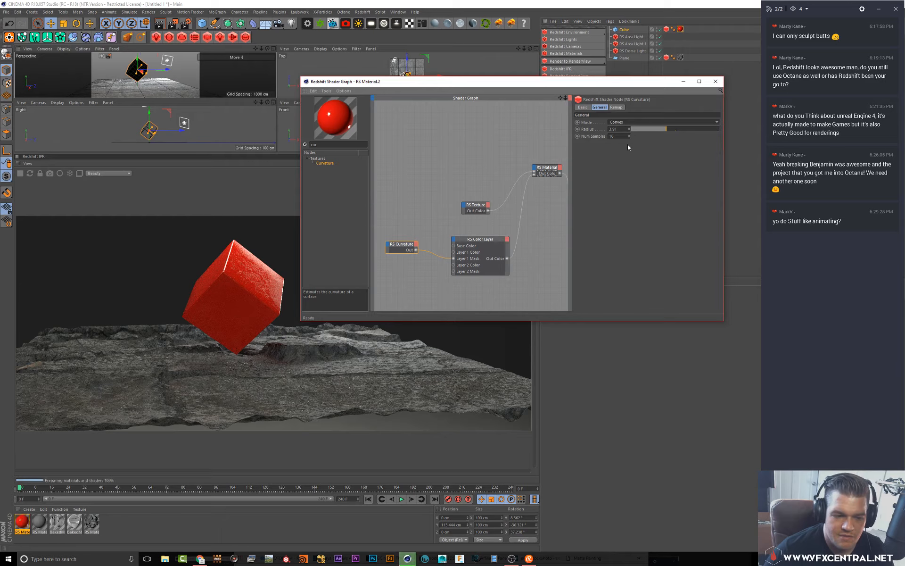
Reconnect the Curvature output to Layer 2 Mask and lower the Curvature radius to about 0.14
{"action": "mouse_move", "coordinate": [450, 263]}
{"action": "left_mouse_down"}
{"action": "mouse_move", "coordinate": [439, 264]}
{"action": "mouse_move", "coordinate": [454, 271]}
{"action": "left_mouse_up"}
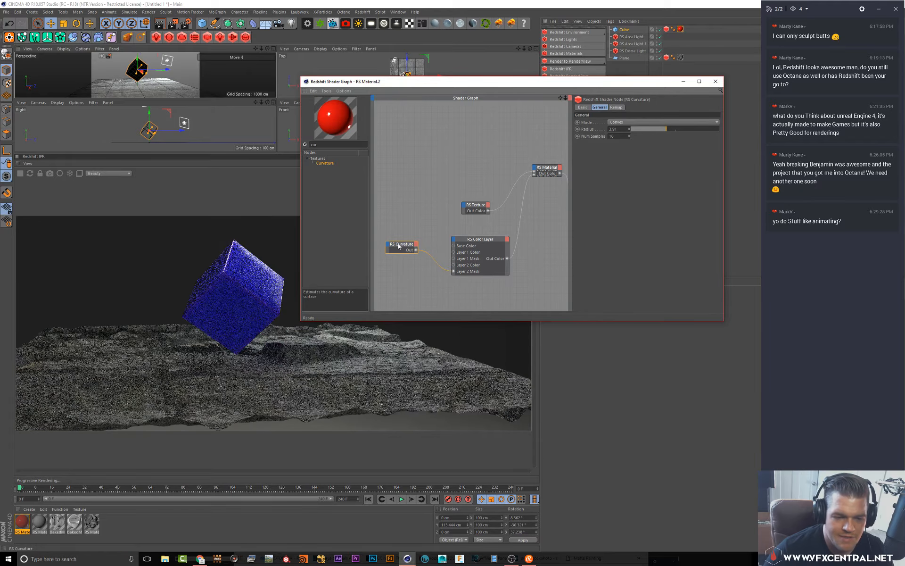
{"action": "left_click_drag", "start_coordinate": [401, 244], "coordinate": [405, 254]}
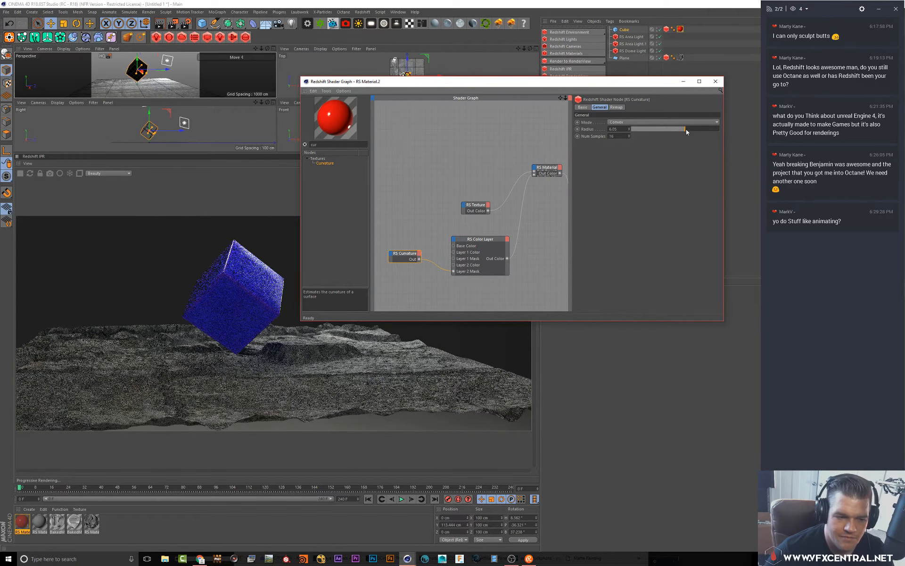
{"action": "left_click_drag", "start_coordinate": [671, 129], "coordinate": [640, 129]}
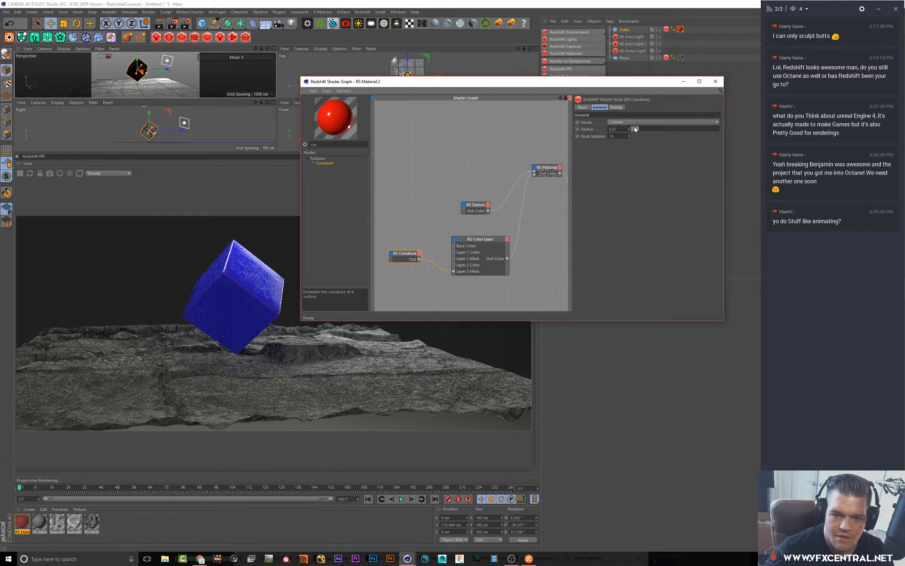
Try the Concave curvature modes and switch the Curvature mode back to Convex
{"action": "left_click", "coordinate": [635, 123]}
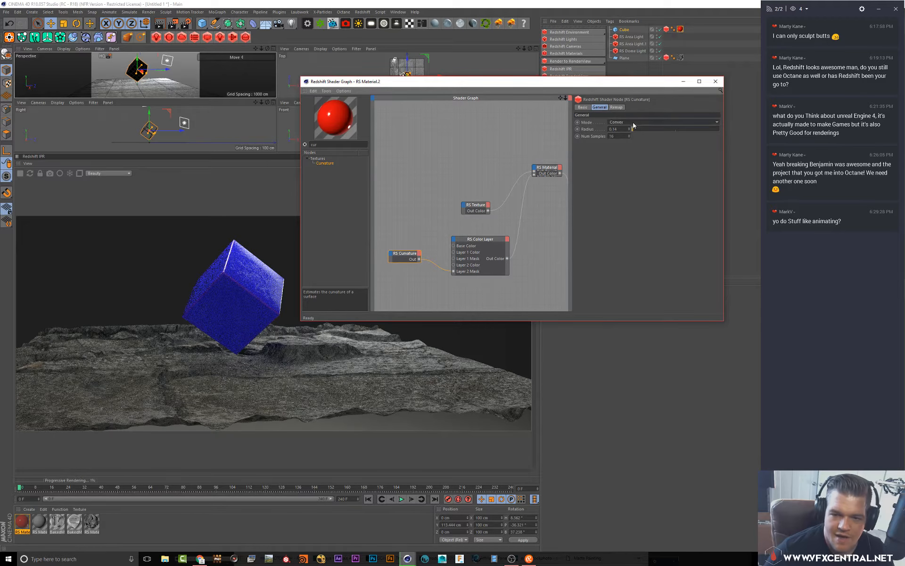
{"action": "left_click", "coordinate": [634, 134]}
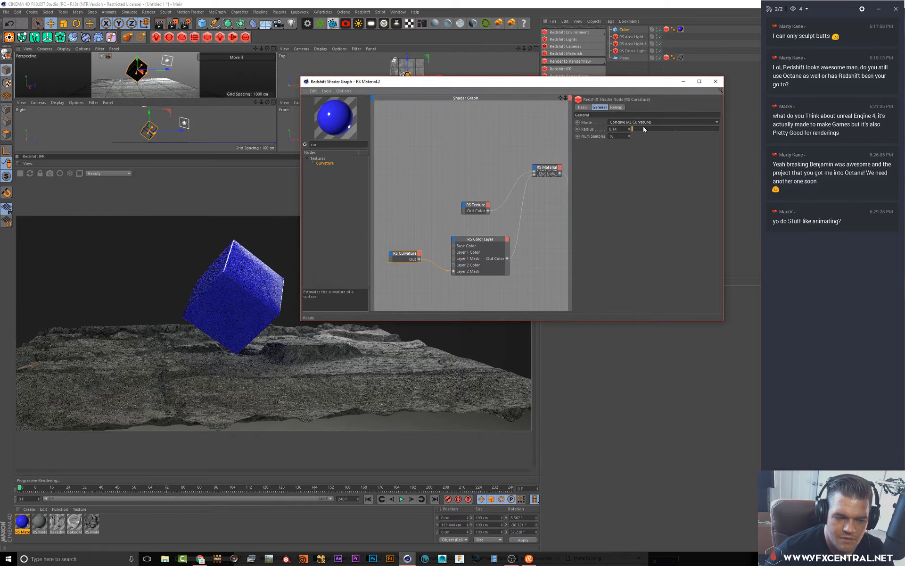
{"action": "left_click", "coordinate": [637, 124]}
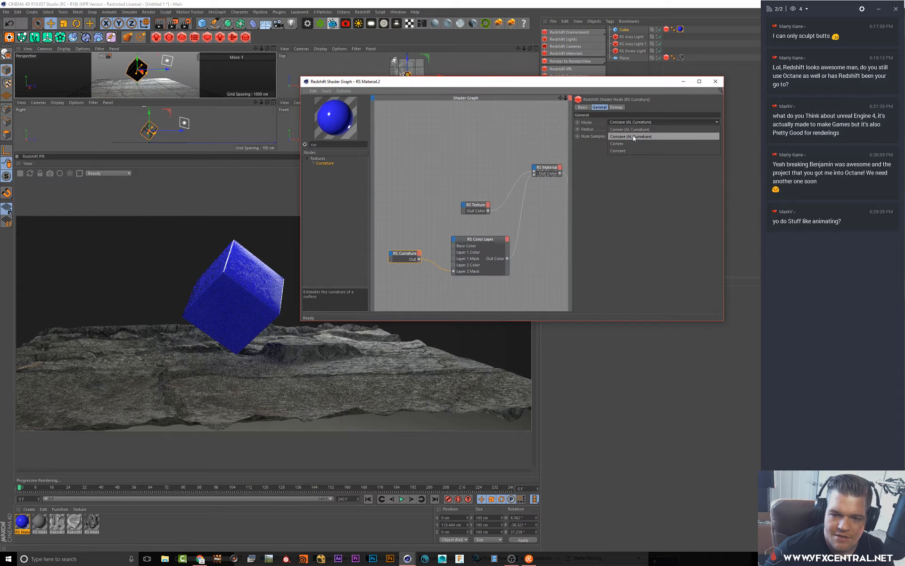
{"action": "left_click", "coordinate": [635, 136]}
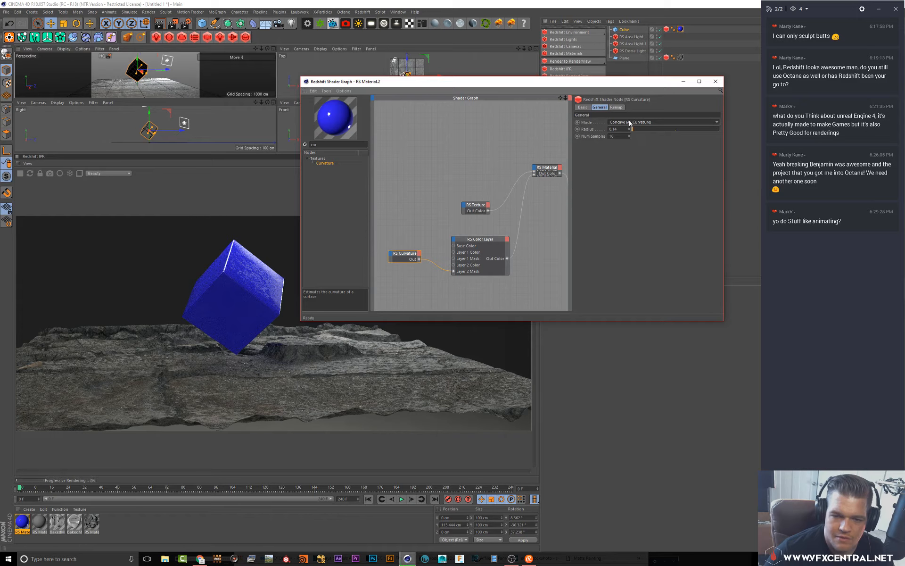
{"action": "left_click", "coordinate": [630, 123]}
{"action": "left_click", "coordinate": [629, 145]}
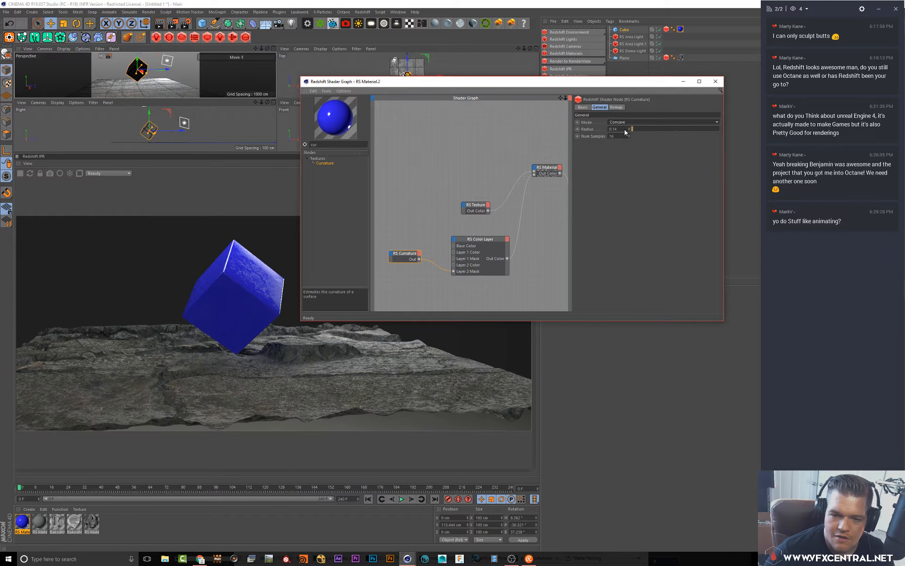
{"action": "left_click", "coordinate": [627, 123]}
{"action": "left_click", "coordinate": [622, 145]}
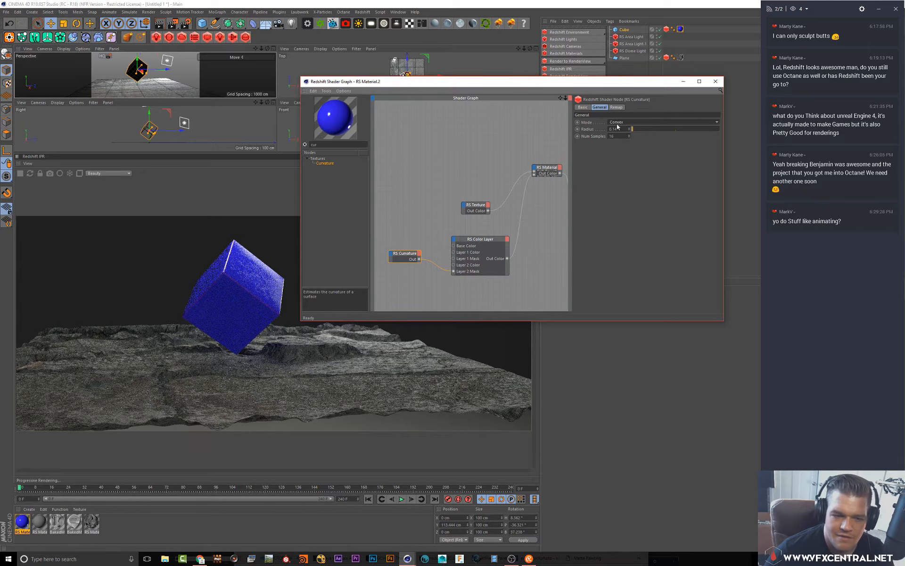
Set the Curvature node's remap input range Max to 0.09
{"action": "left_click", "coordinate": [617, 109]}
{"action": "left_click", "coordinate": [653, 135]}
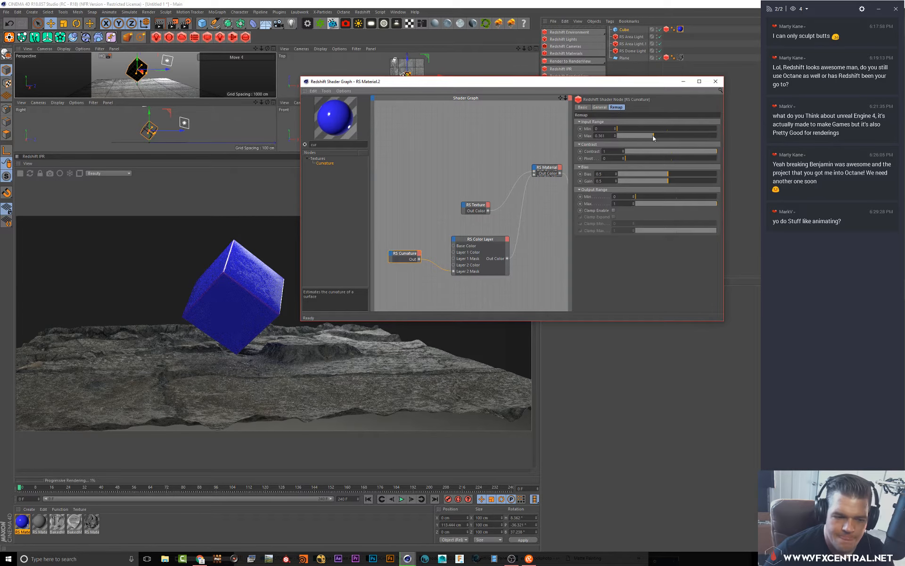
{"action": "left_click", "coordinate": [633, 136]}
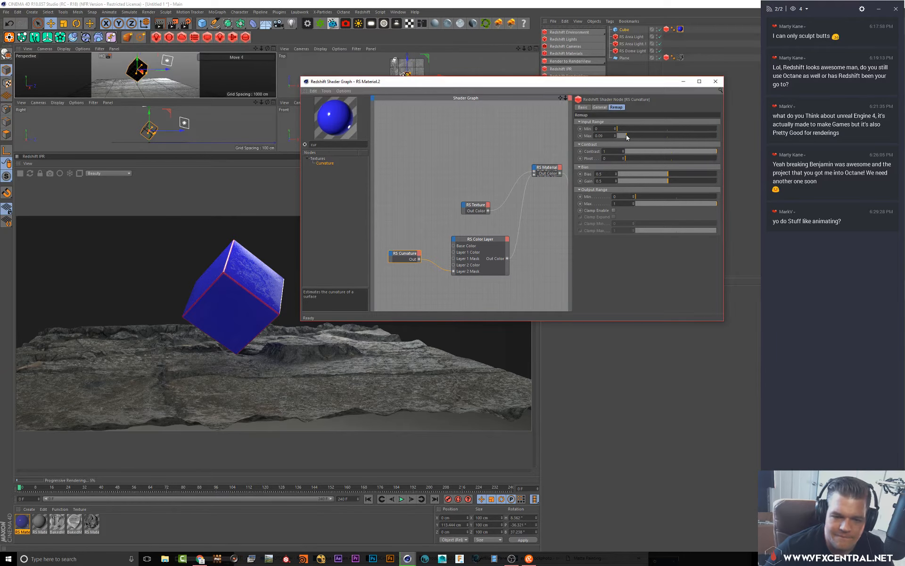
Move the Curvature node and reconnect its output to the Color Layer's Layer 1 Mask
{"action": "left_click", "coordinate": [486, 237]}
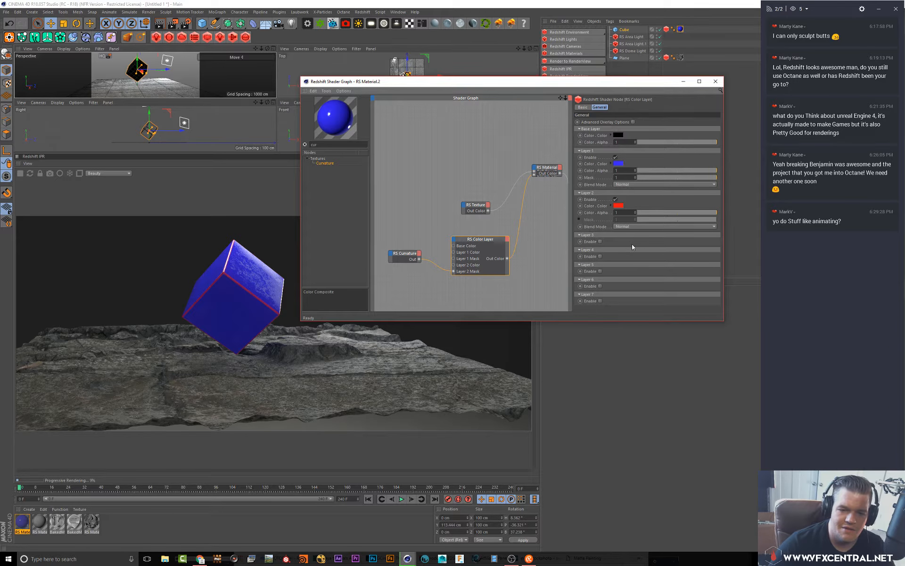
{"action": "left_click_drag", "start_coordinate": [412, 256], "coordinate": [413, 262]}
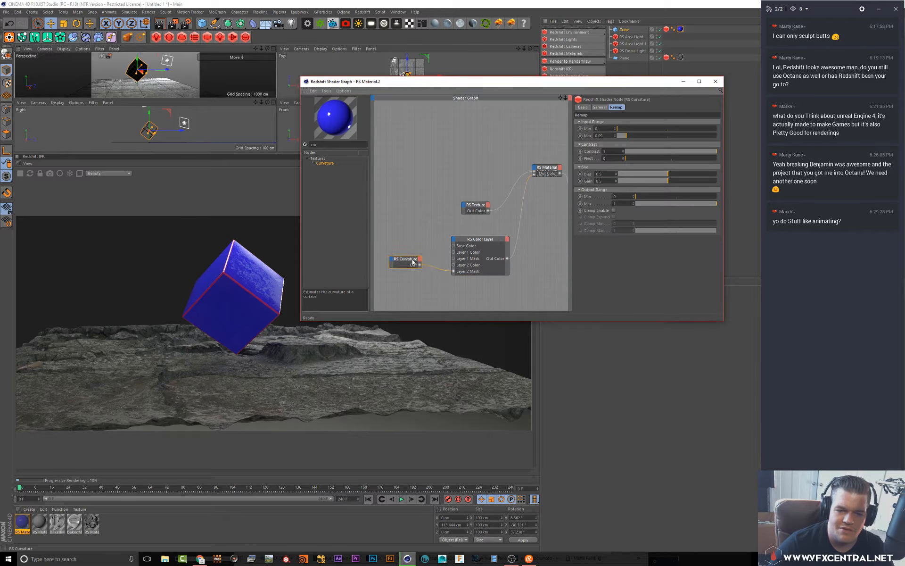
{"action": "left_click", "coordinate": [476, 245]}
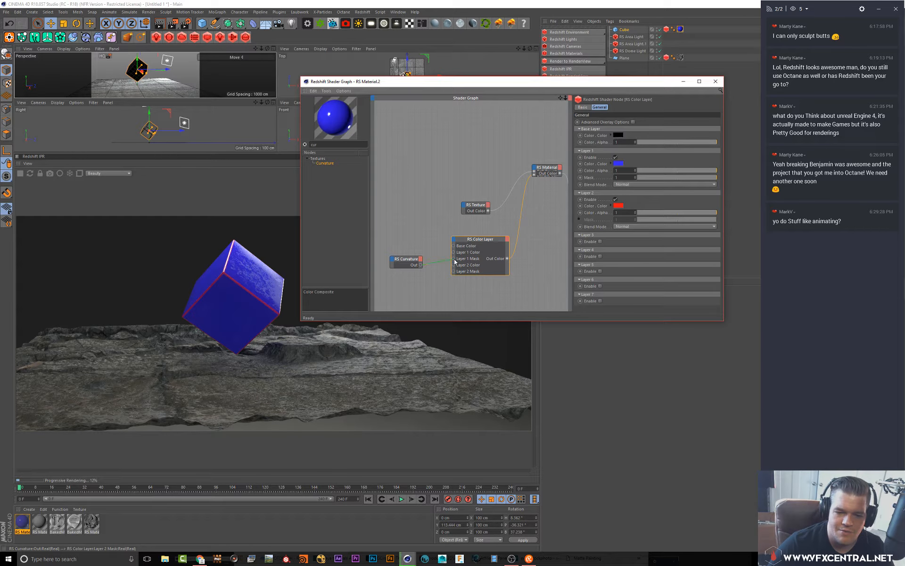
{"action": "left_click_drag", "start_coordinate": [455, 262], "coordinate": [449, 258]}
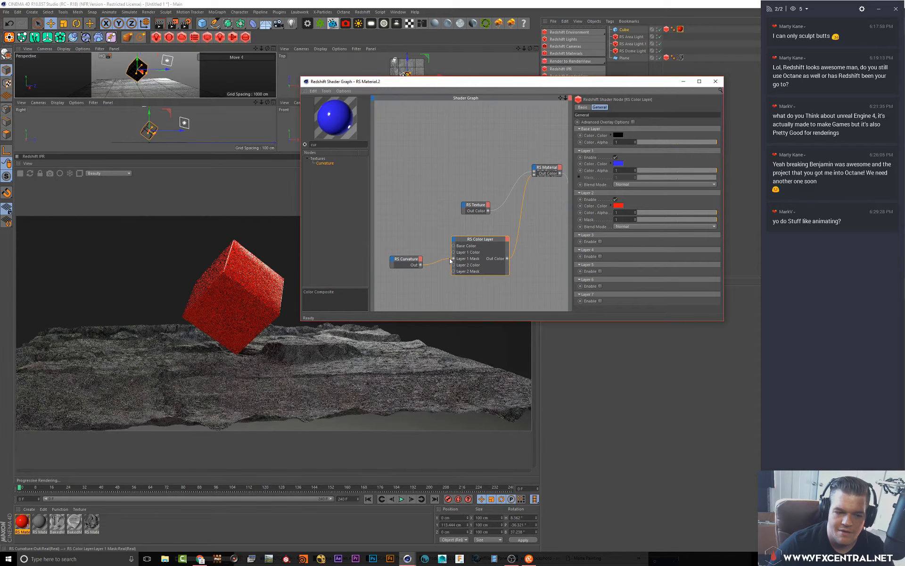
Set the Color Layer's base color to green and reconnect the Curvature output to Layer 2 Mask
{"action": "left_click", "coordinate": [618, 136]}
{"action": "left_click_drag", "start_coordinate": [617, 146], "coordinate": [704, 143]}
{"action": "left_click", "coordinate": [617, 133]}
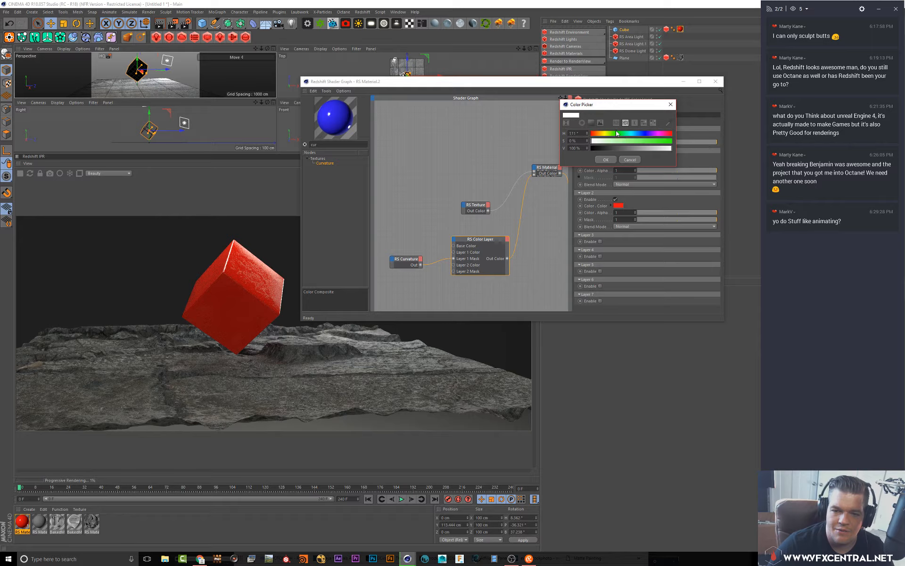
{"action": "left_click", "coordinate": [613, 161]}
{"action": "left_click", "coordinate": [619, 136]}
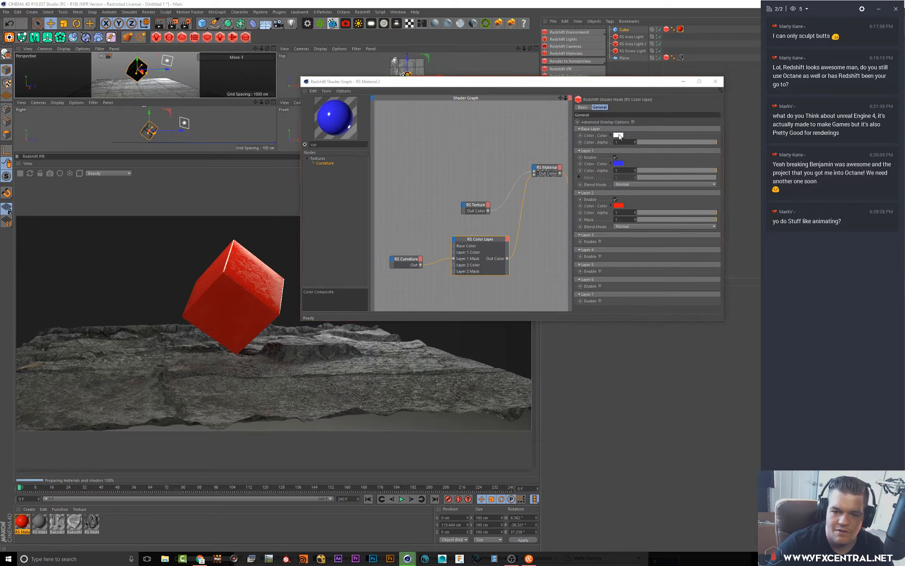
{"action": "left_click", "coordinate": [615, 133]}
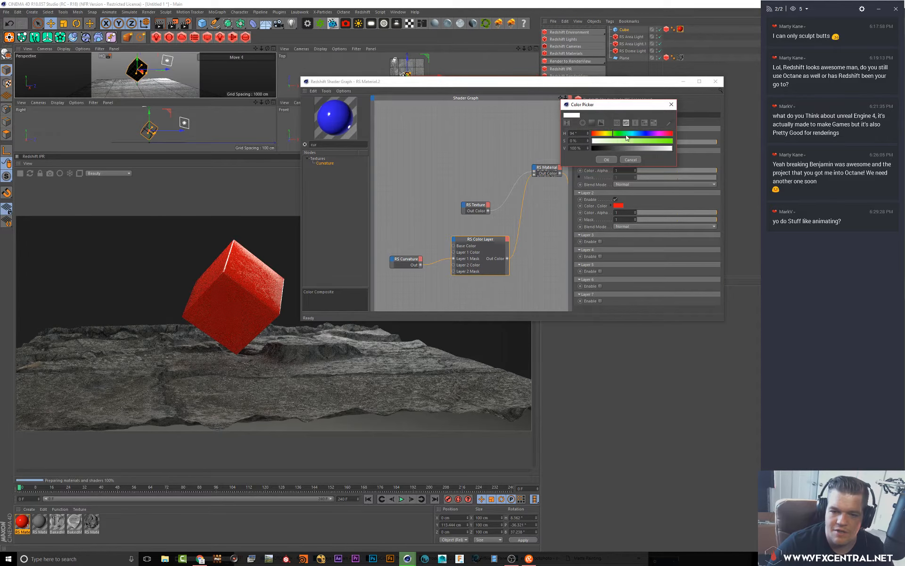
{"action": "left_click_drag", "start_coordinate": [608, 140], "coordinate": [705, 138]}
{"action": "left_click", "coordinate": [607, 160]}
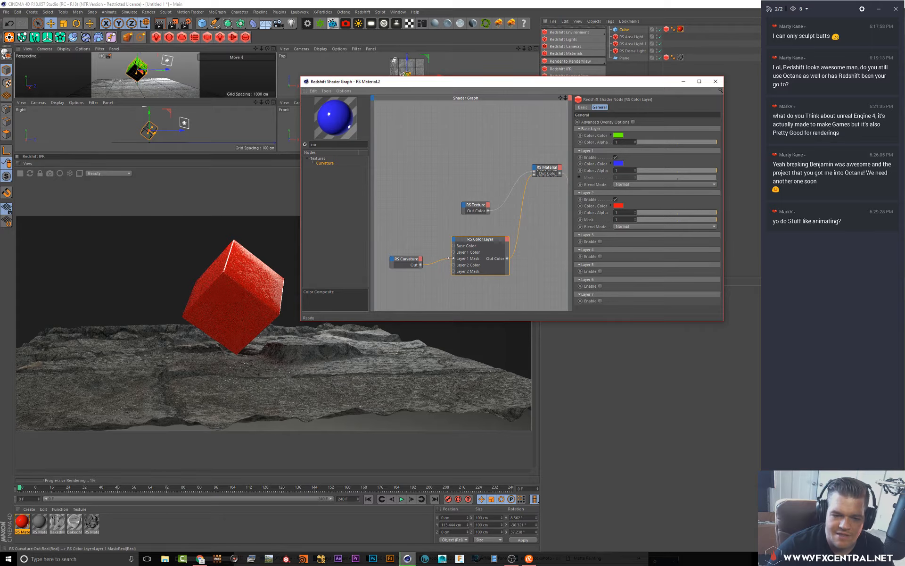
{"action": "mouse_move", "coordinate": [453, 258]}
{"action": "left_mouse_down"}
{"action": "mouse_move", "coordinate": [444, 267]}
{"action": "mouse_move", "coordinate": [454, 271]}
{"action": "left_mouse_up"}
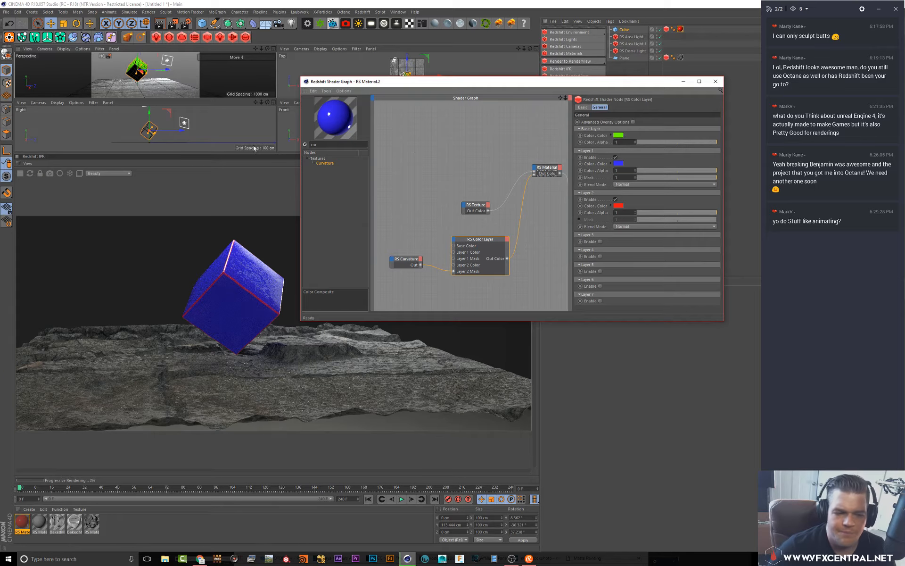
Close the Shader Graph and Material Editor windows to return to the maximized perspective view
{"action": "left_click", "coordinate": [212, 192]}
{"action": "left_click_drag", "start_coordinate": [164, 74], "coordinate": [165, 67], "text": "alt"}
{"action": "left_click", "coordinate": [273, 49]}
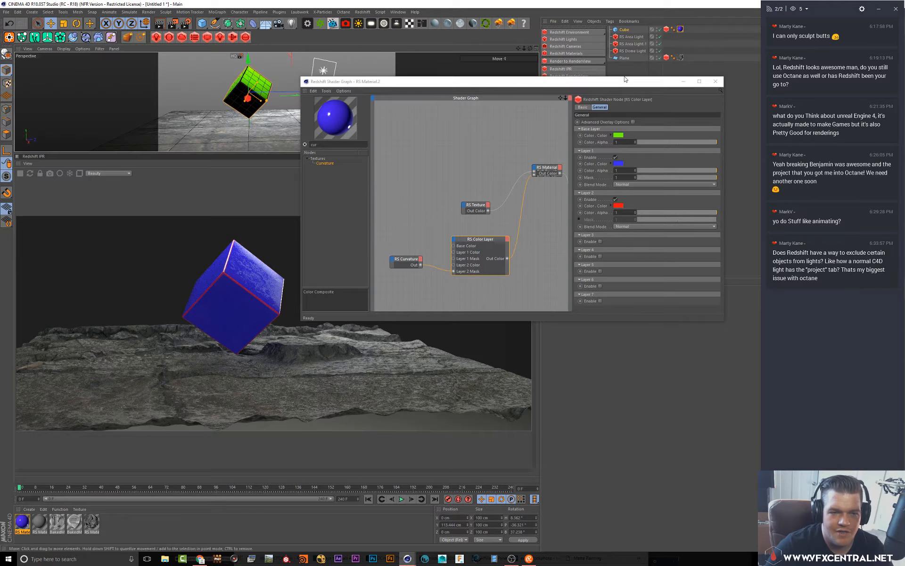
{"action": "left_click", "coordinate": [713, 82]}
{"action": "left_click_drag", "start_coordinate": [233, 93], "coordinate": [243, 99], "text": "alt"}
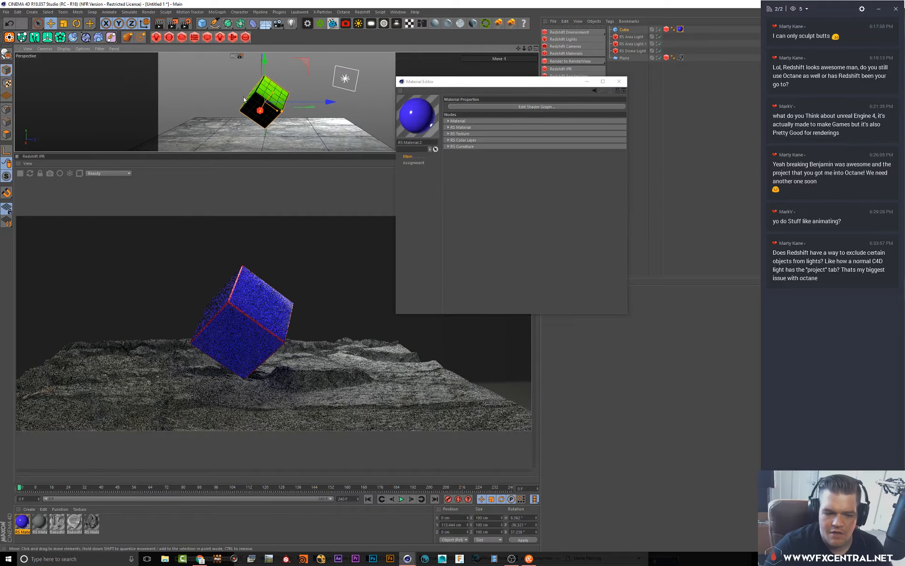
{"action": "left_click", "coordinate": [619, 81]}
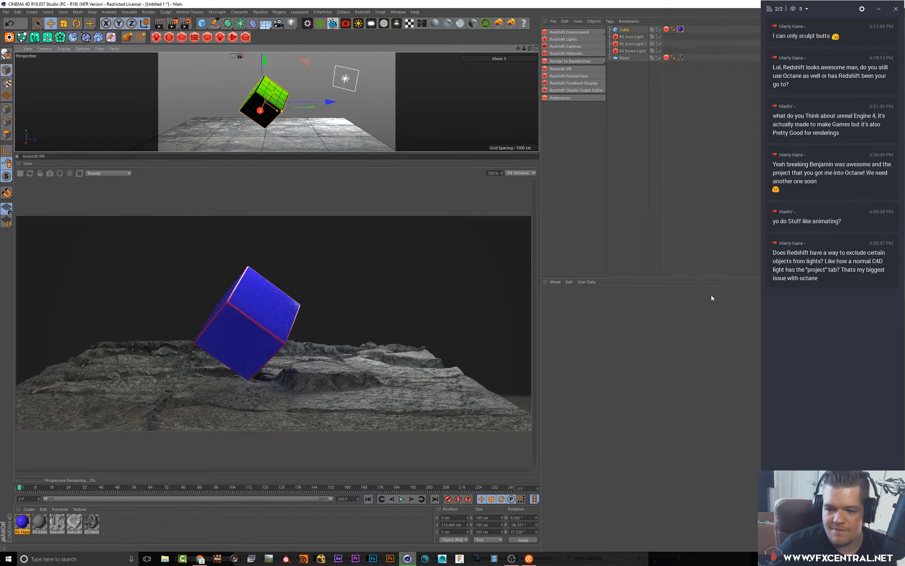
Add a Redshift point light beside the cube and raise its intensity multiplier to about 3785
{"action": "left_click", "coordinate": [641, 160]}
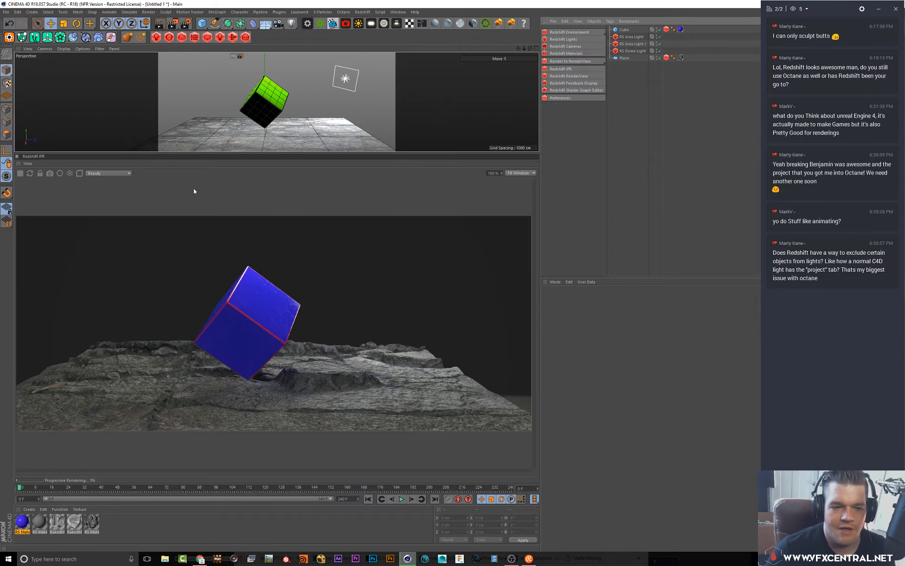
{"action": "left_click_drag", "start_coordinate": [283, 111], "coordinate": [309, 104], "text": "alt"}
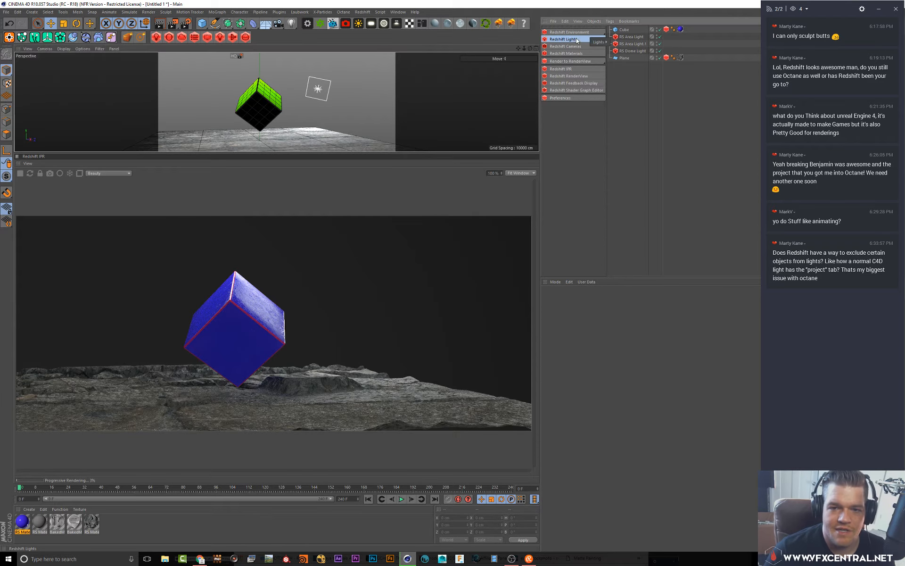
{"action": "mouse_move", "coordinate": [605, 43]}
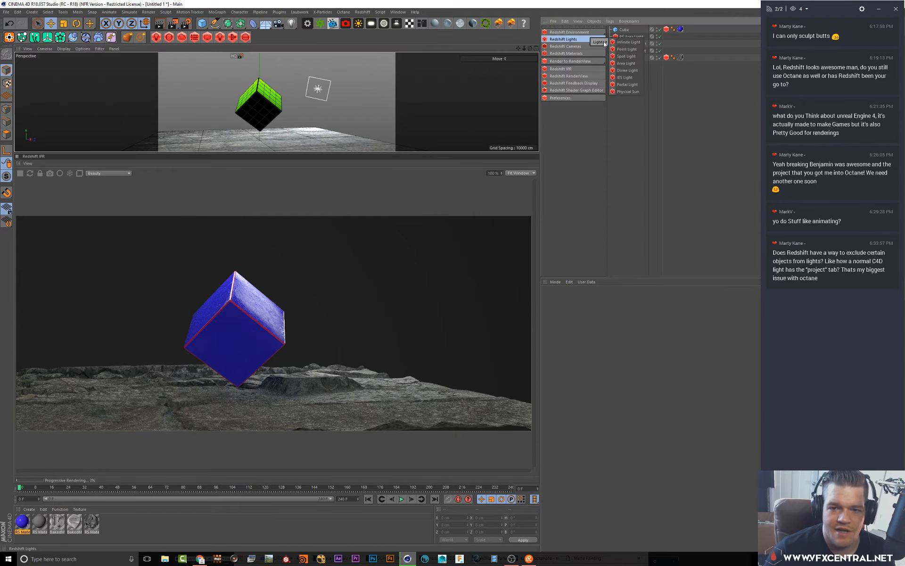
{"action": "left_click", "coordinate": [632, 49]}
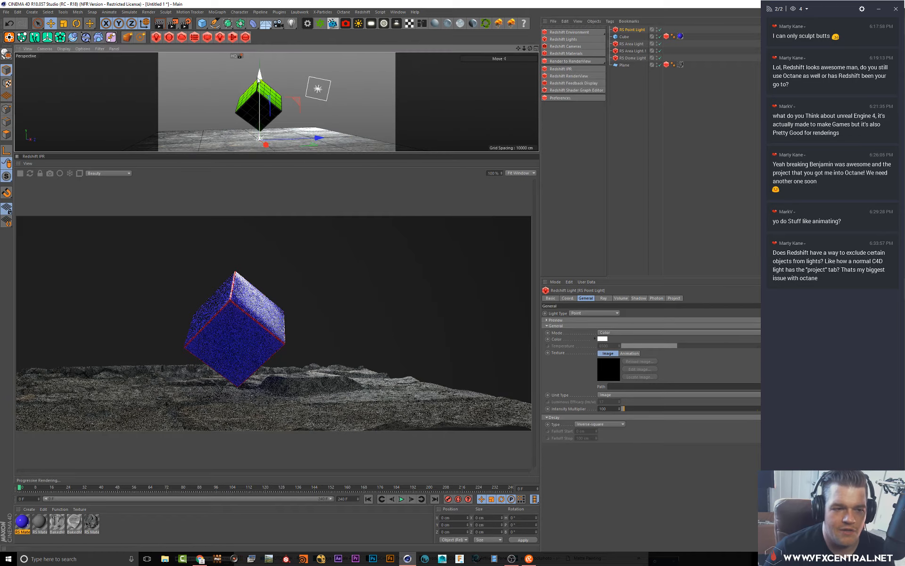
{"action": "left_click_drag", "start_coordinate": [259, 80], "coordinate": [289, 80]}
{"action": "left_click_drag", "start_coordinate": [623, 409], "coordinate": [654, 412]}
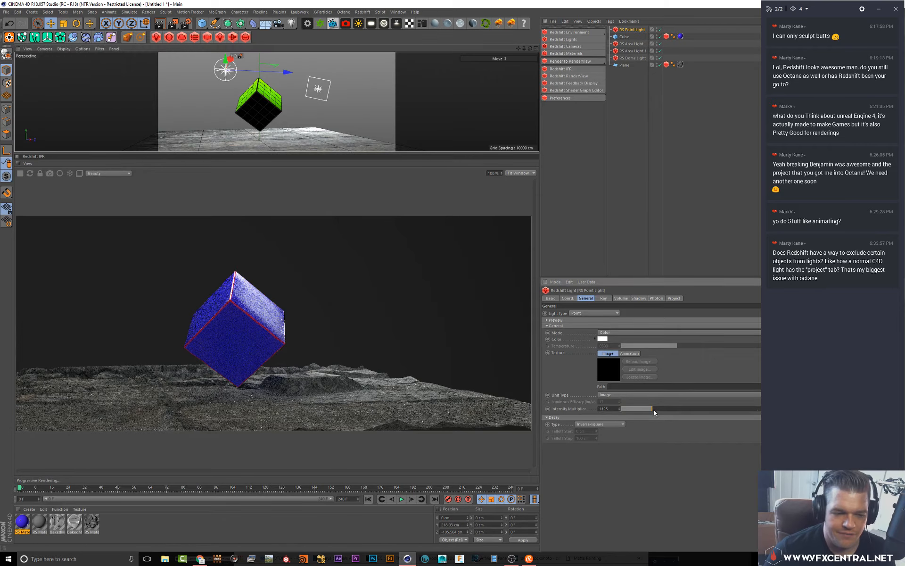
{"action": "left_click", "coordinate": [535, 49]}
{"action": "left_click_drag", "start_coordinate": [411, 66], "coordinate": [411, 56]}
{"action": "left_click_drag", "start_coordinate": [682, 408], "coordinate": [717, 410]}
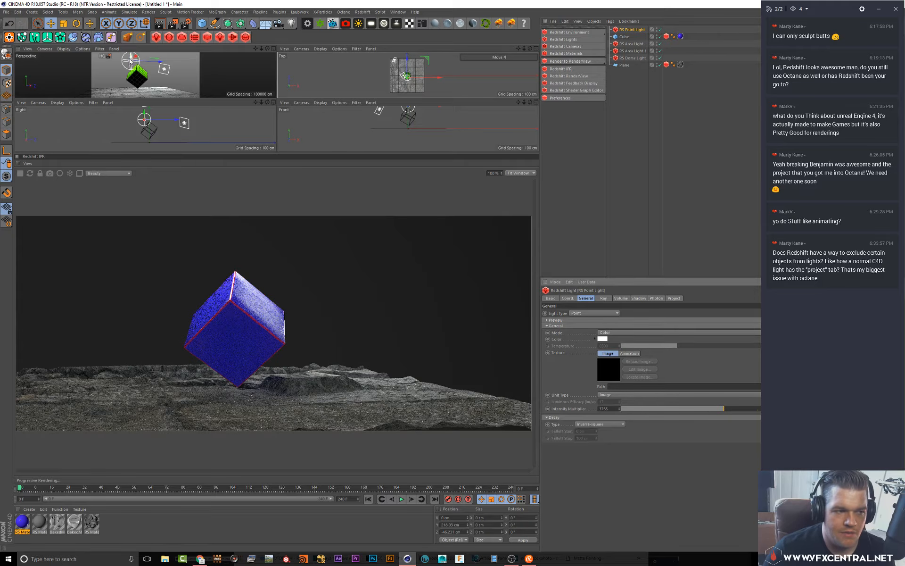
Delete the point light
{"action": "left_click_drag", "start_coordinate": [134, 59], "coordinate": [159, 62]}
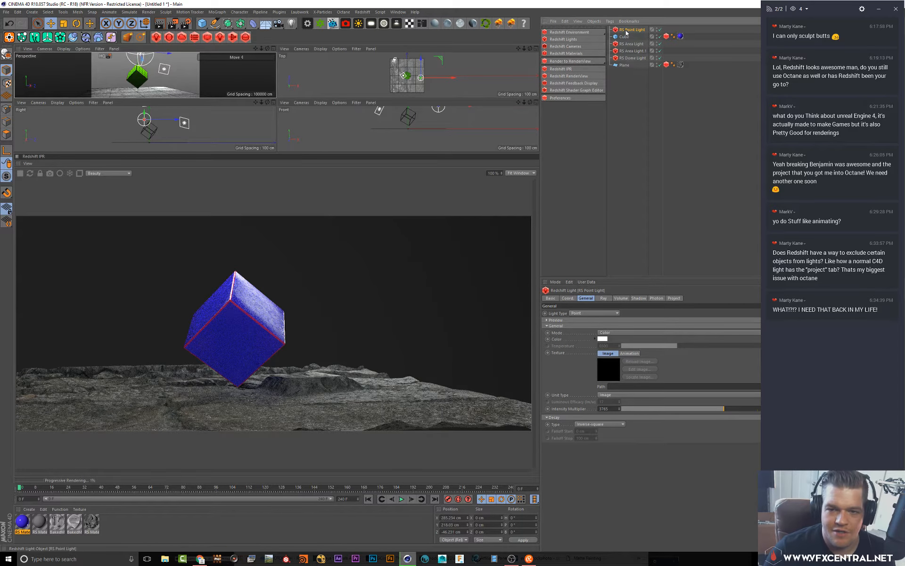
{"action": "key", "text": "Delete"}
Add a Redshift area light, move it above and beside the cube, and rotate it to face the cube
{"action": "left_click", "coordinate": [566, 39]}
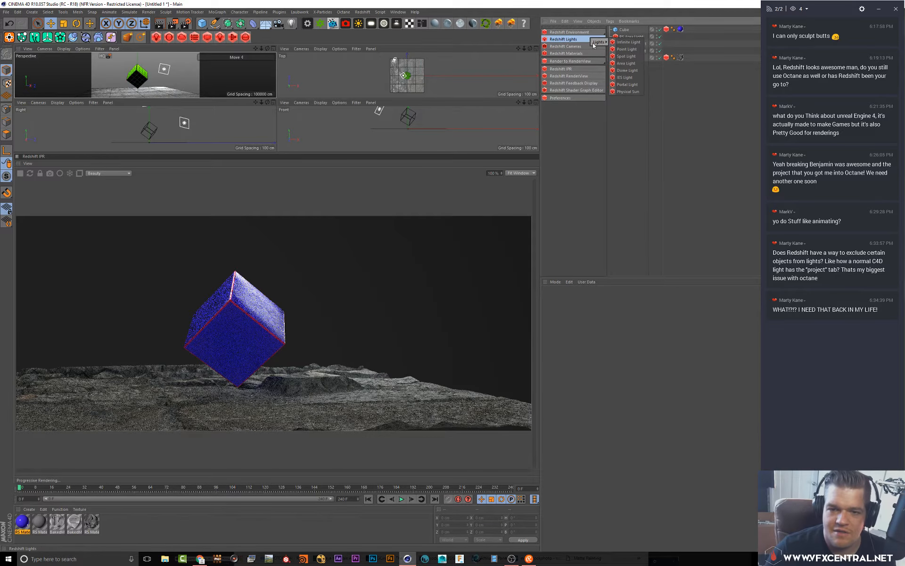
{"action": "left_click", "coordinate": [626, 63]}
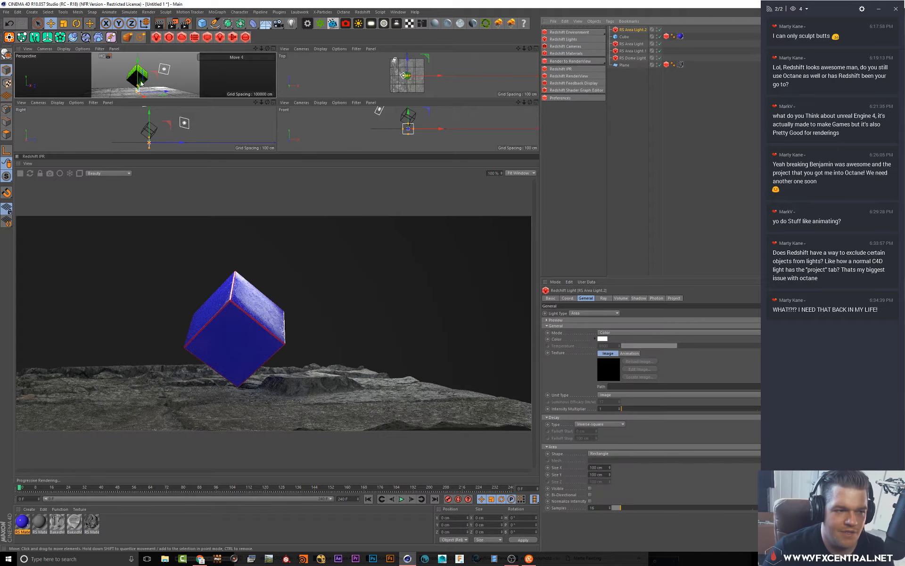
{"action": "left_click_drag", "start_coordinate": [137, 59], "coordinate": [137, 36]}
{"action": "left_click_drag", "start_coordinate": [166, 68], "coordinate": [150, 70]}
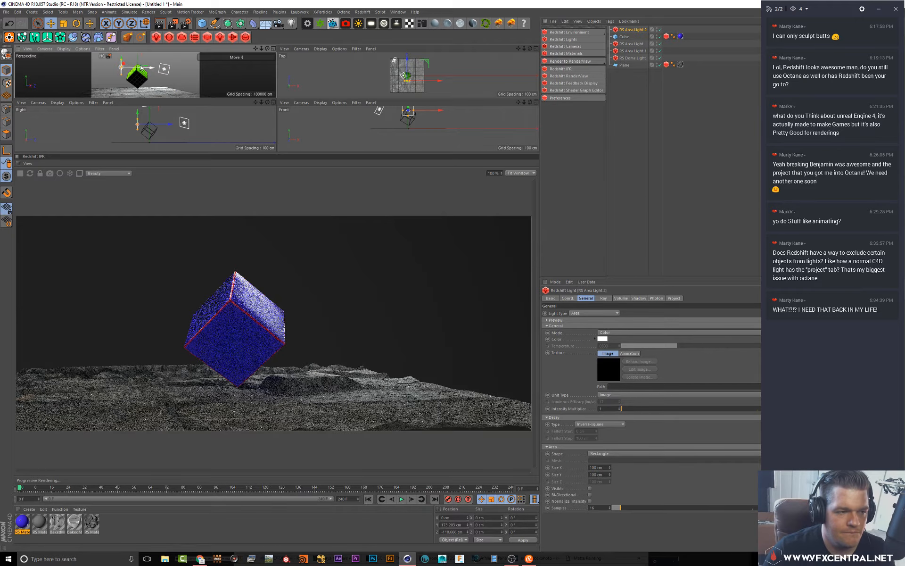
{"action": "key", "text": "r"}
{"action": "left_click_drag", "start_coordinate": [127, 61], "coordinate": [121, 67]}
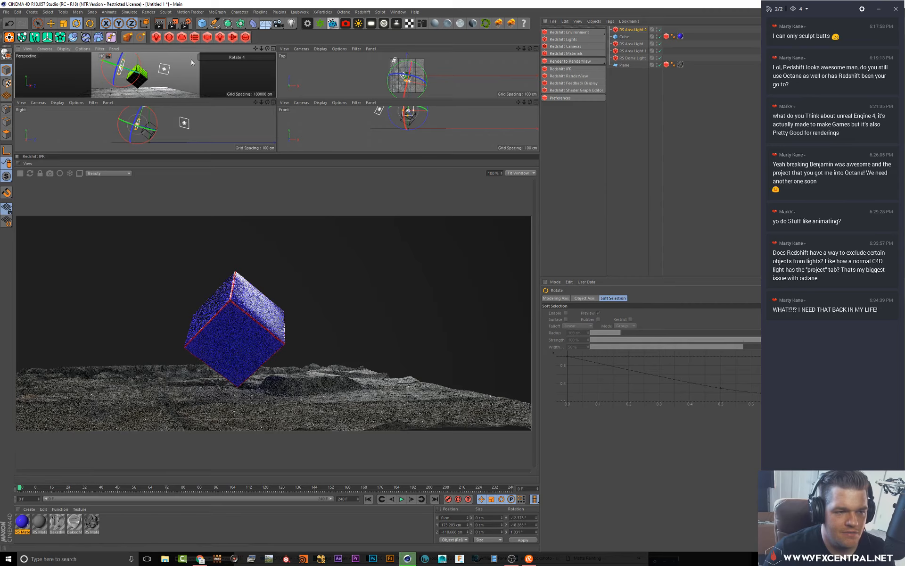
{"action": "left_click", "coordinate": [273, 48]}
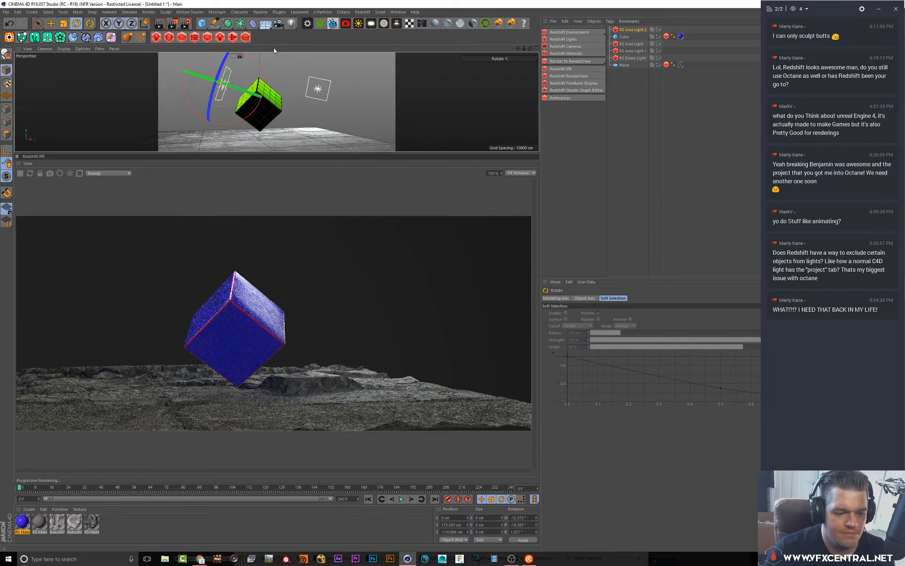
Set the new area light's intensity multiplier to about 1462
{"action": "left_click", "coordinate": [628, 31]}
{"action": "left_click_drag", "start_coordinate": [662, 410], "coordinate": [675, 408]}
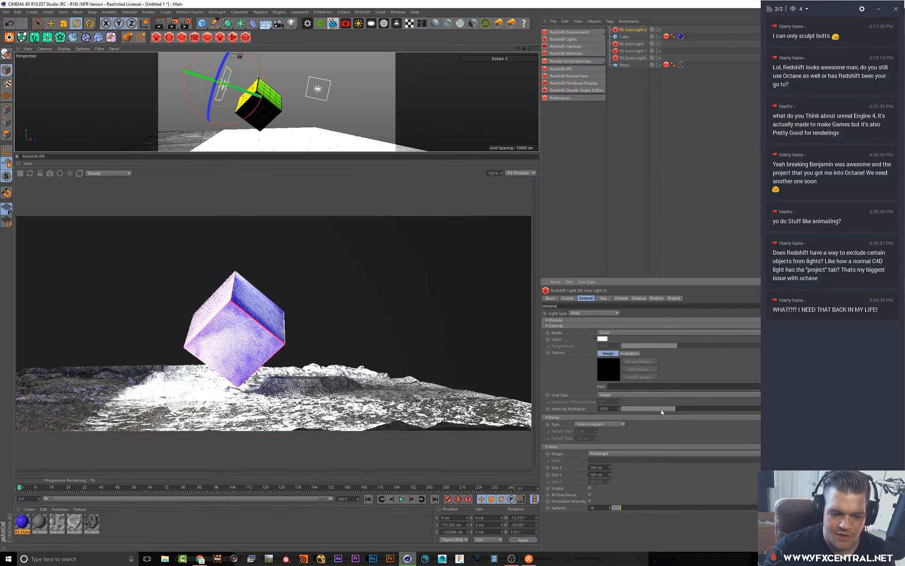
{"action": "left_click", "coordinate": [662, 409]}
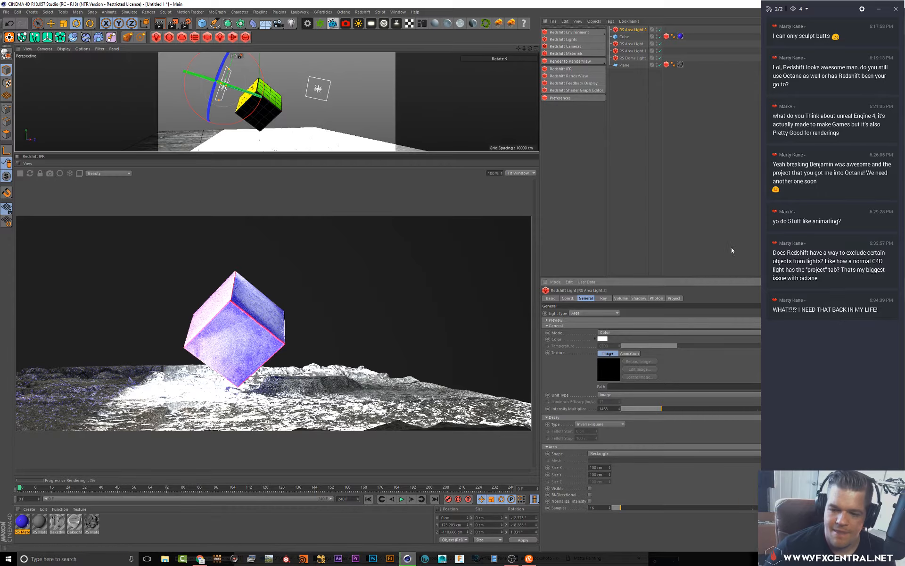
Exclude the cube from the new area light in its Project settings
{"action": "left_click_drag", "start_coordinate": [668, 282], "coordinate": [674, 200]}
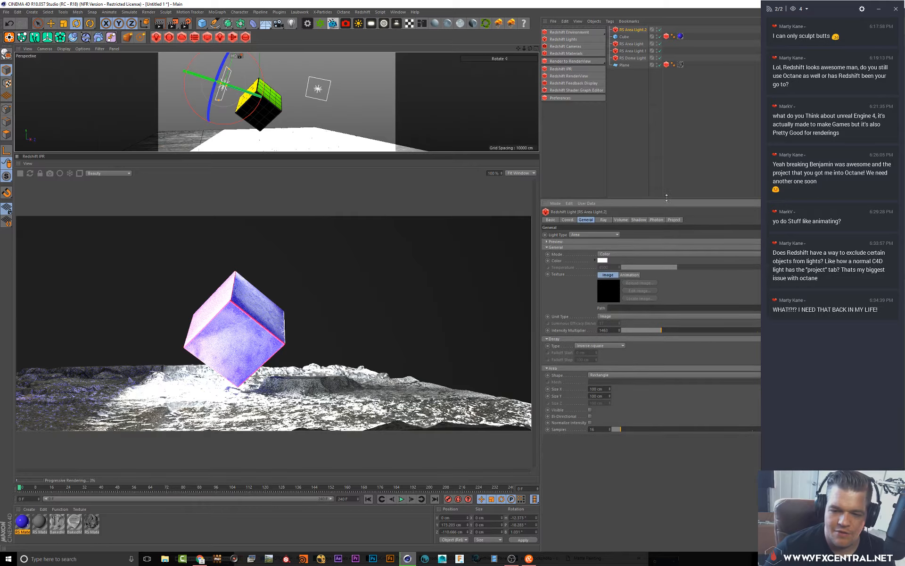
{"action": "left_click", "coordinate": [674, 220]}
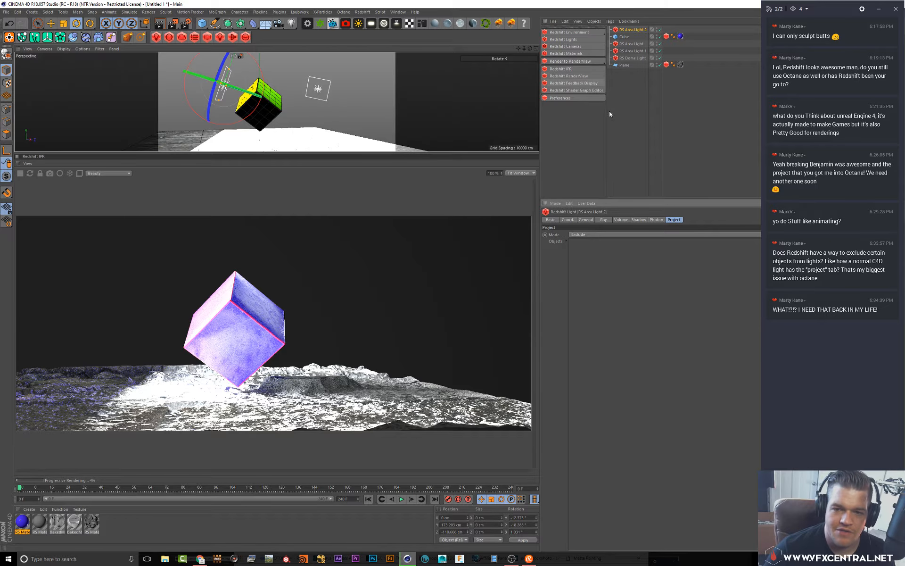
{"action": "left_click", "coordinate": [621, 37]}
{"action": "left_click_drag", "start_coordinate": [616, 306], "coordinate": [619, 309]}
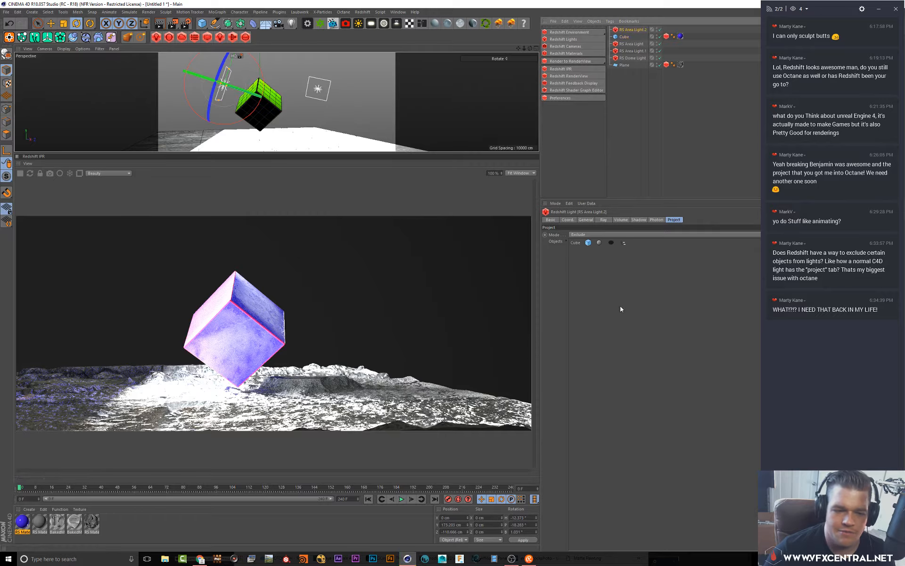
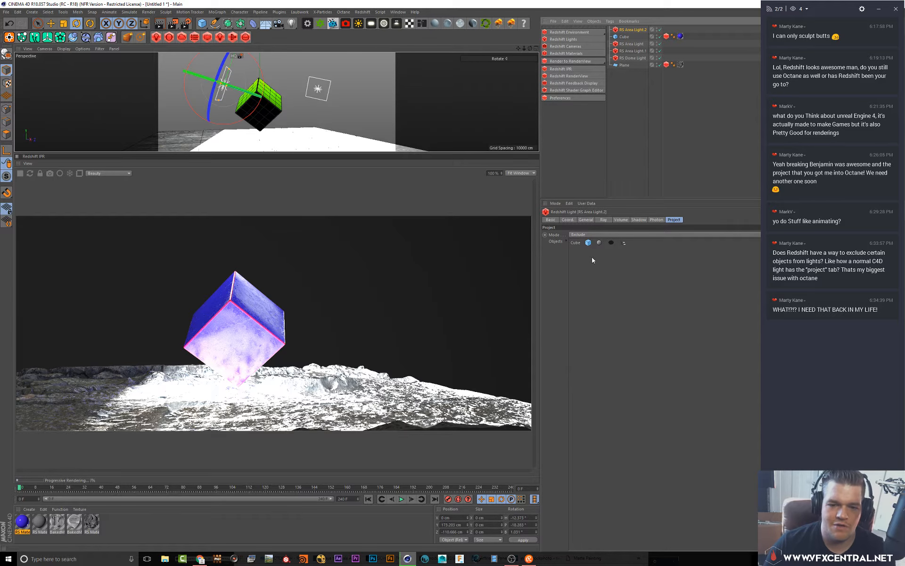
Remove the cube from the new area light's exclusion list
{"action": "left_click", "coordinate": [575, 243]}
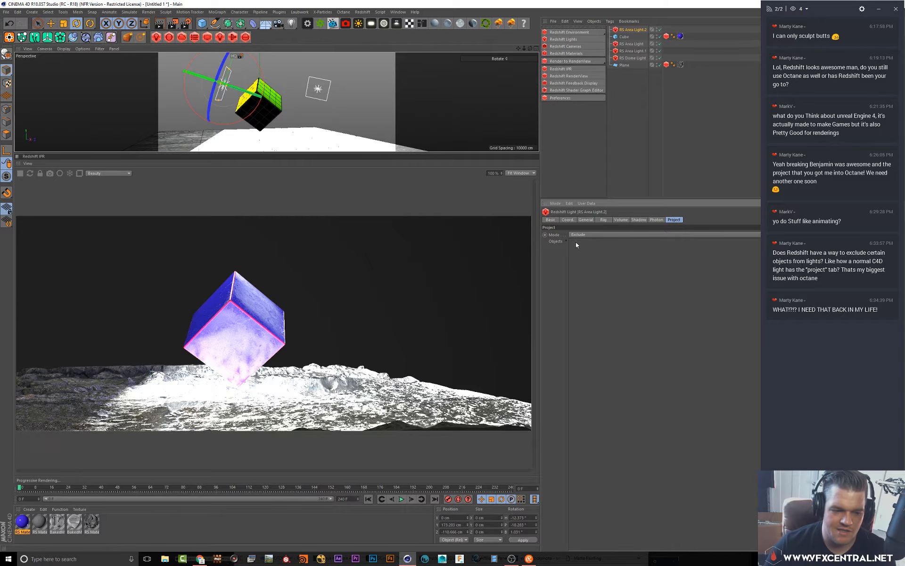
{"action": "key", "text": "Delete"}
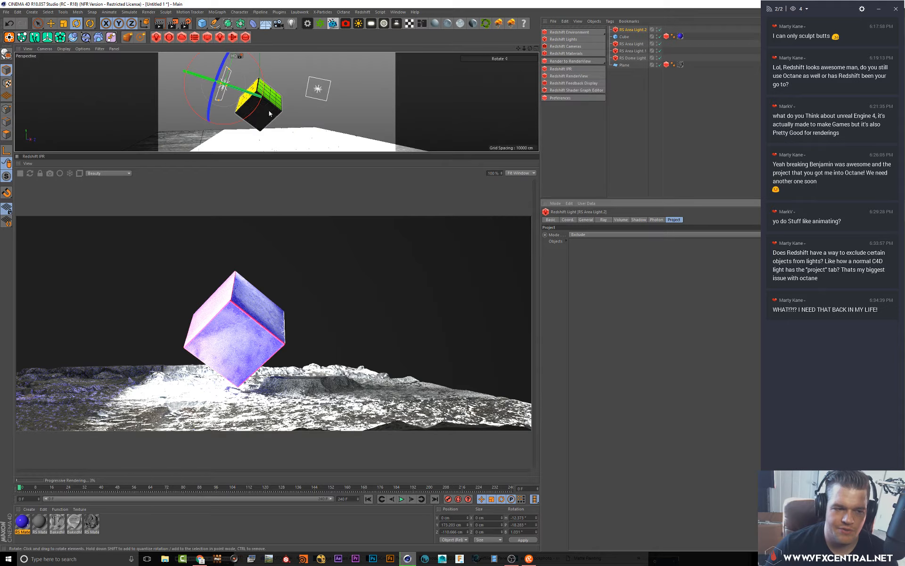
Add a new cube object as a pedestal beneath the floating cube
{"action": "left_click", "coordinate": [203, 24]}
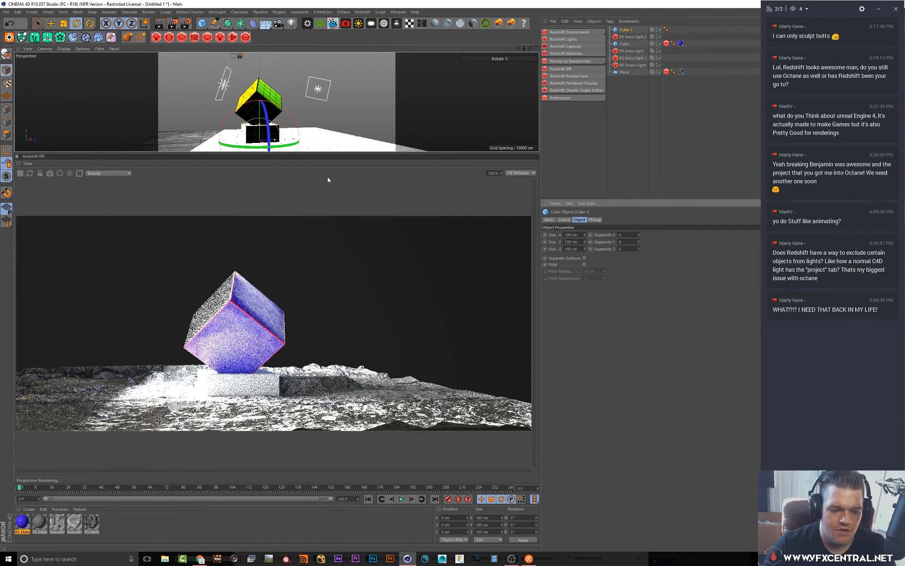
{"action": "left_click", "coordinate": [629, 37]}
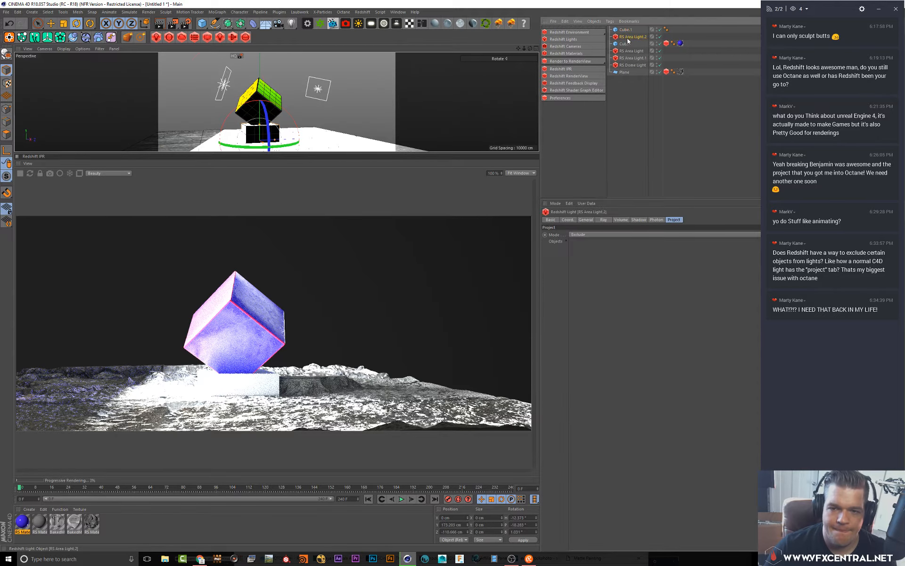
{"action": "left_click_drag", "start_coordinate": [635, 83], "coordinate": [585, 241]}
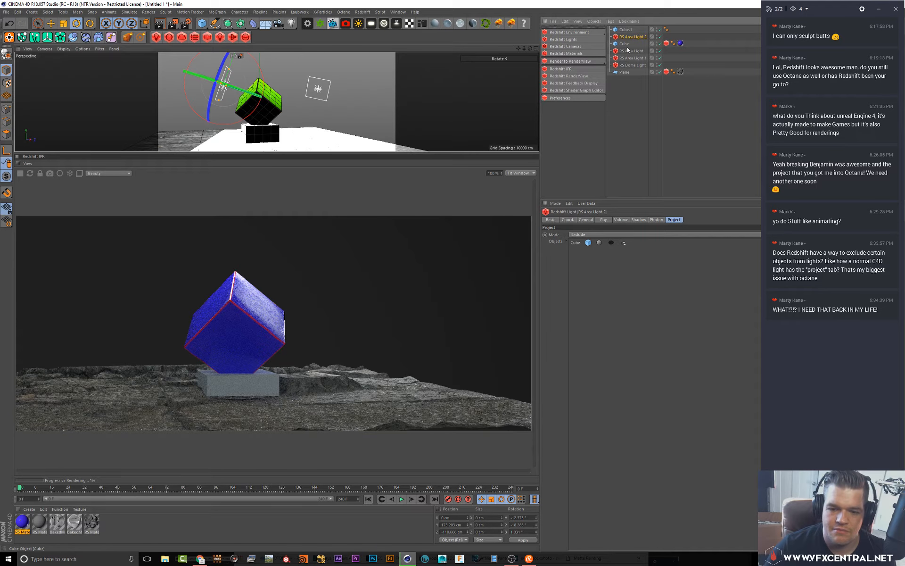
{"action": "key", "text": "ctrl+z"}
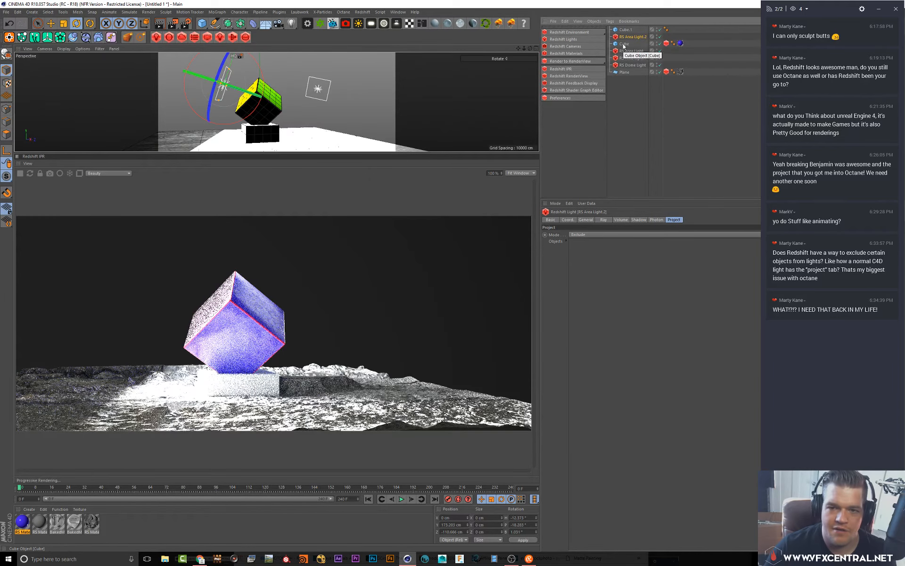
Add the new pedestal cube and the floating cube to the area light's exclusion list
{"action": "left_click", "coordinate": [626, 30]}
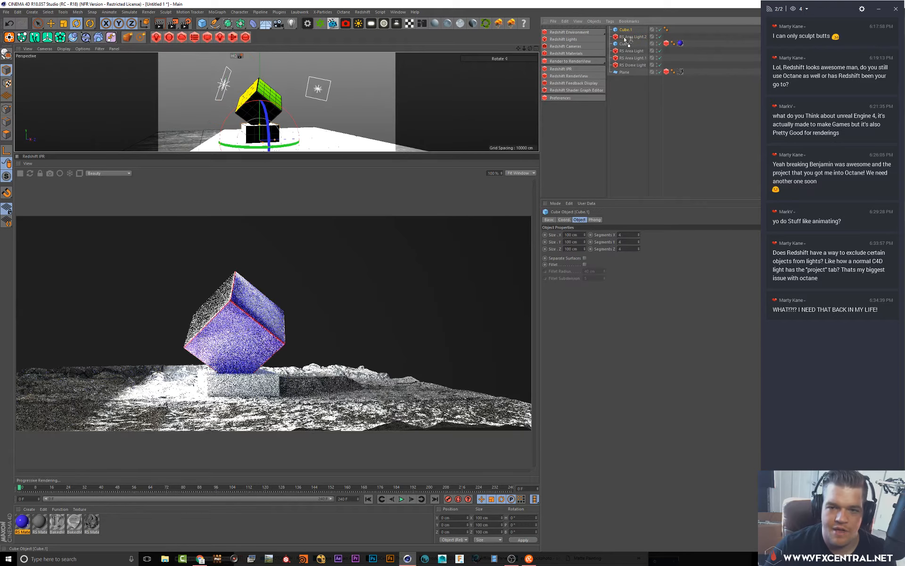
{"action": "left_click", "coordinate": [631, 36]}
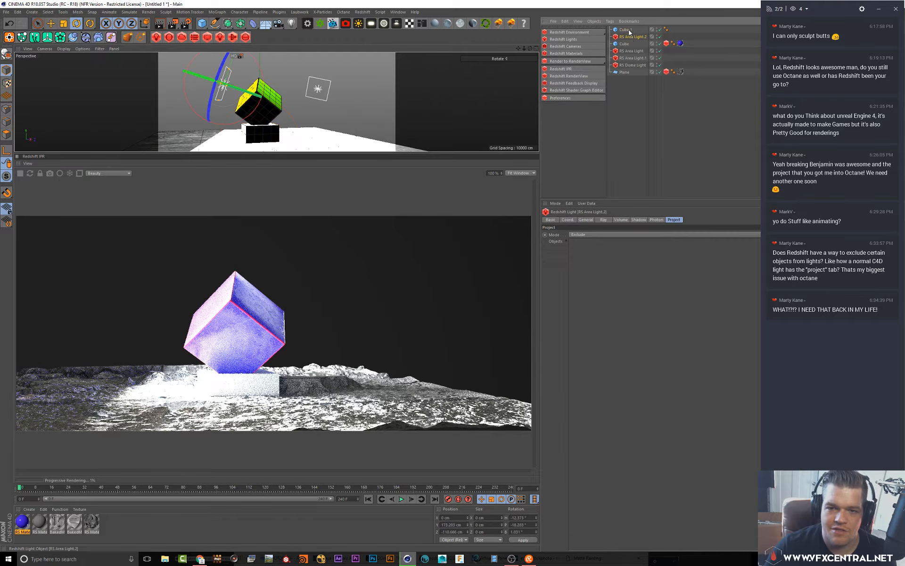
{"action": "left_click_drag", "start_coordinate": [631, 265], "coordinate": [619, 282]}
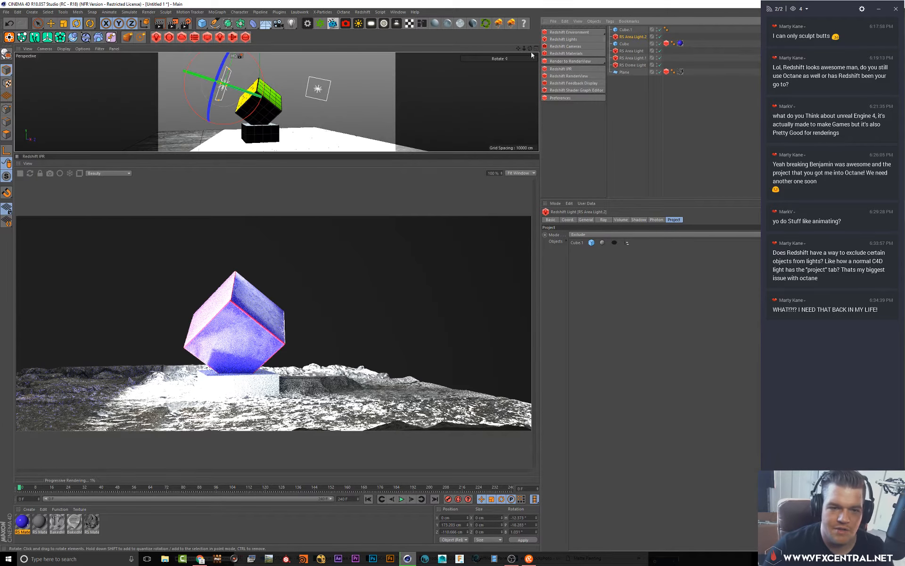
{"action": "left_click_drag", "start_coordinate": [625, 288], "coordinate": [623, 285]}
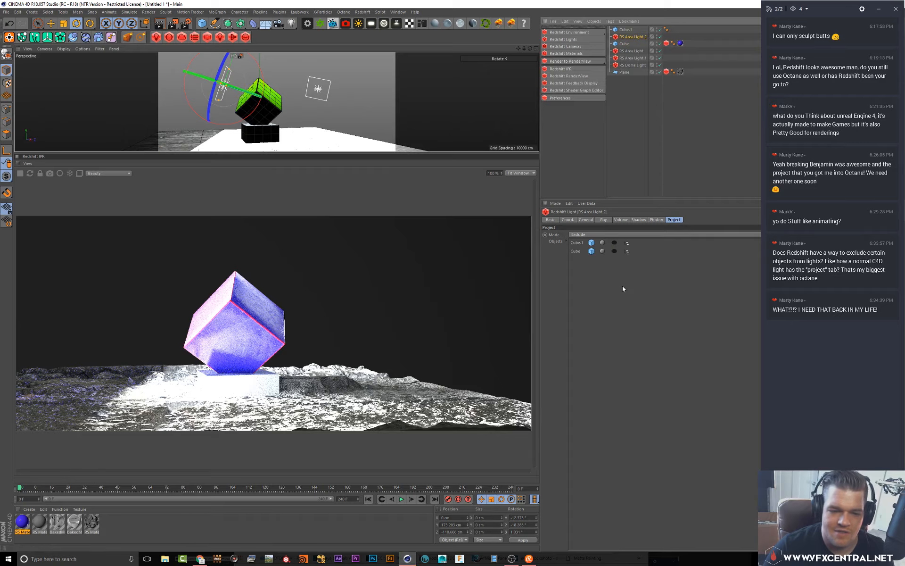
Rotate the area light slightly and lower its intensity multiplier to about 150
{"action": "left_click_drag", "start_coordinate": [265, 90], "coordinate": [329, 99], "text": "alt"}
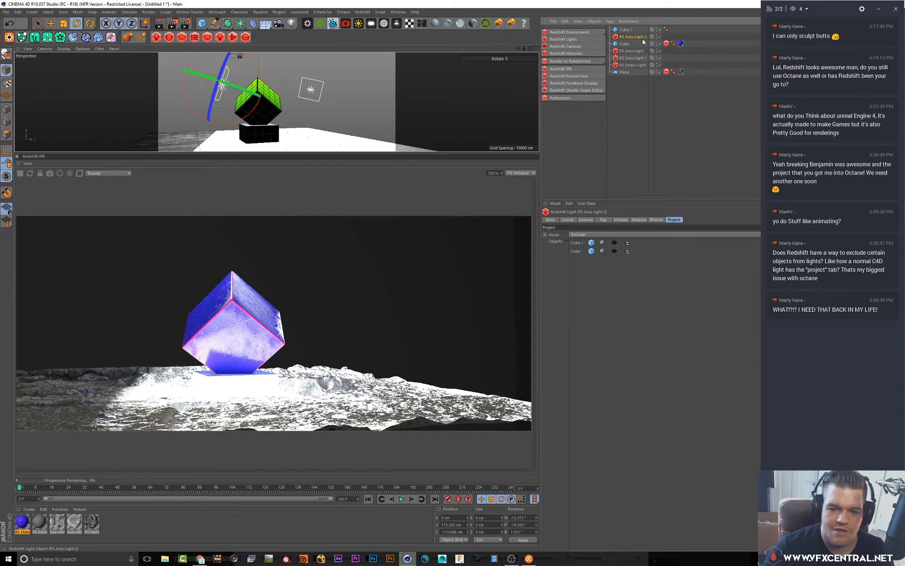
{"action": "left_click", "coordinate": [586, 219]}
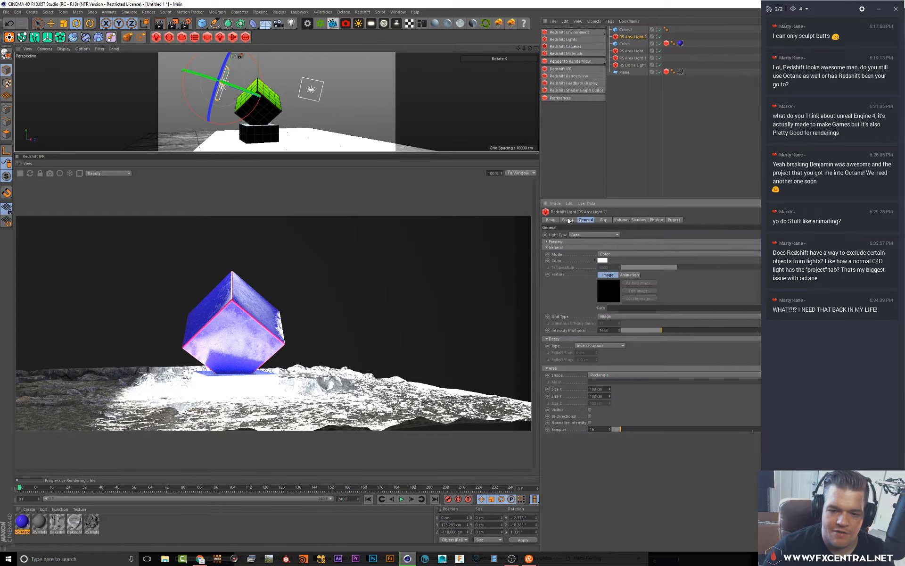
{"action": "left_click_drag", "start_coordinate": [648, 332], "coordinate": [623, 331]}
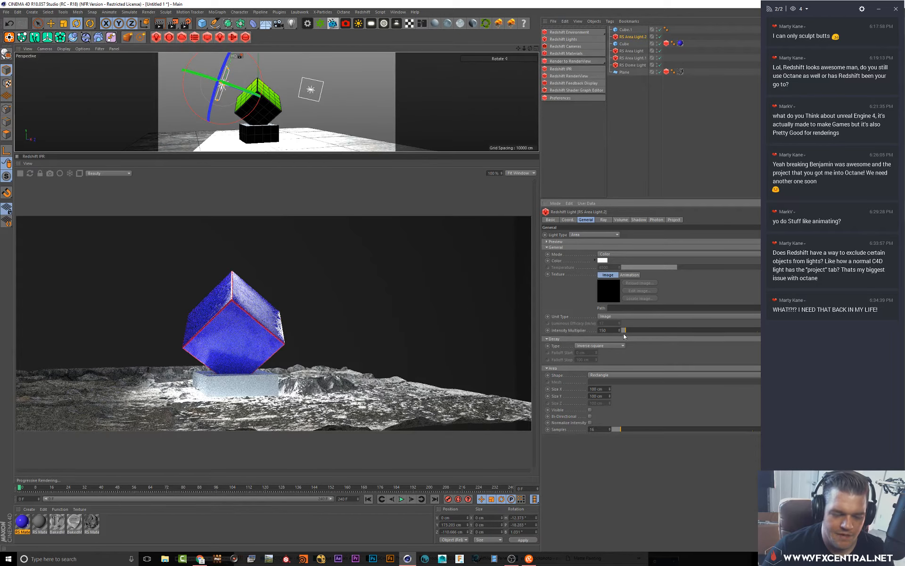
Move the area light further to the left of the floating cube
{"action": "left_click_drag", "start_coordinate": [274, 121], "coordinate": [225, 122], "text": "alt"}
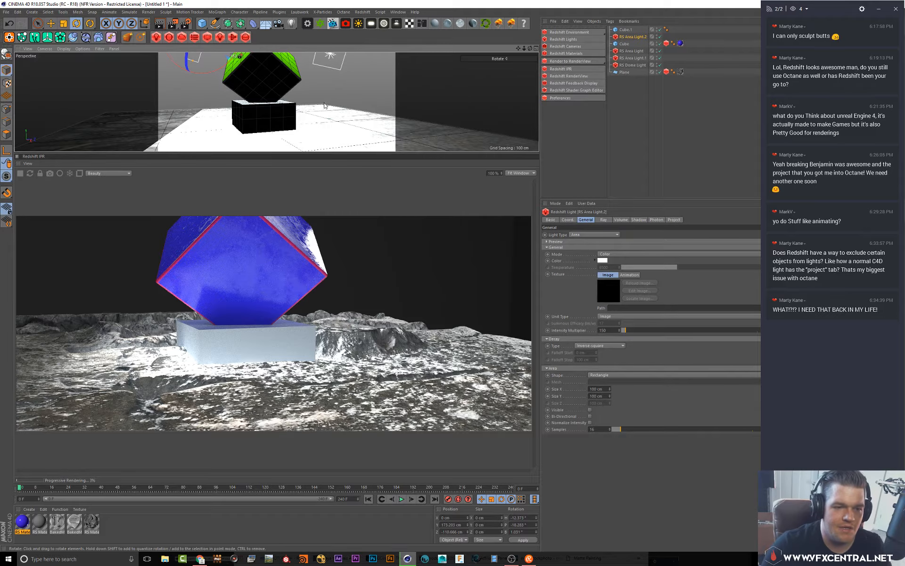
{"action": "scroll", "coordinate": [323, 104], "scroll_direction": "down", "scroll_amount": 5}
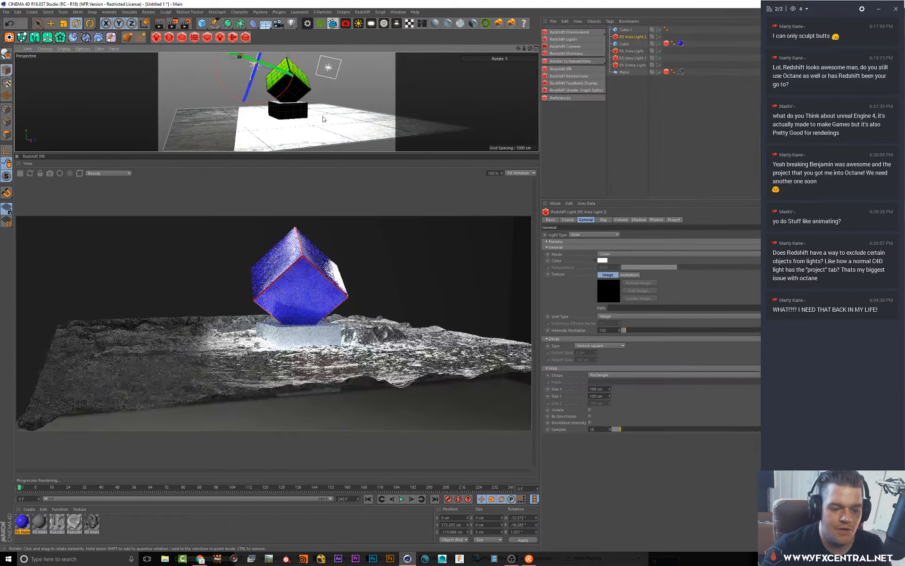
{"action": "middle_click_drag", "start_coordinate": [335, 90], "coordinate": [332, 107], "text": "alt"}
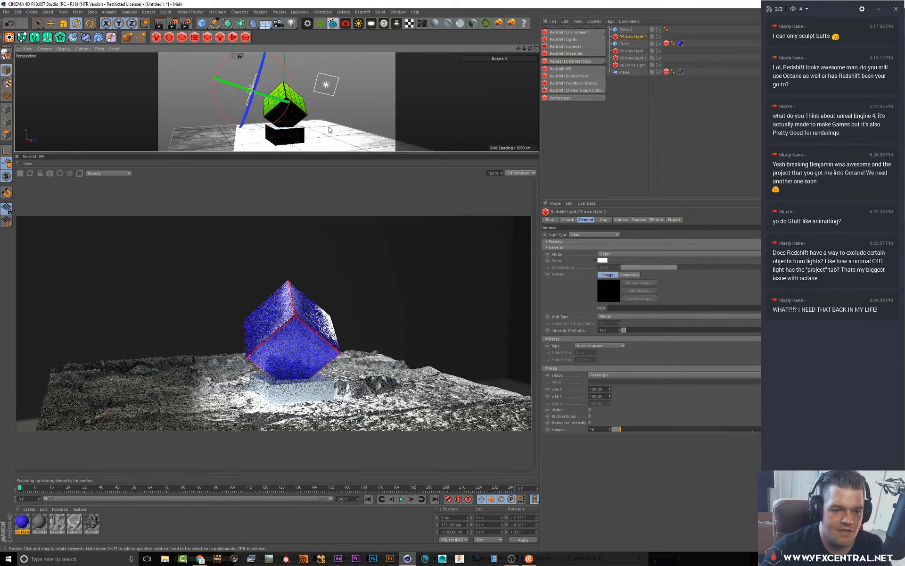
{"action": "key", "text": "e"}
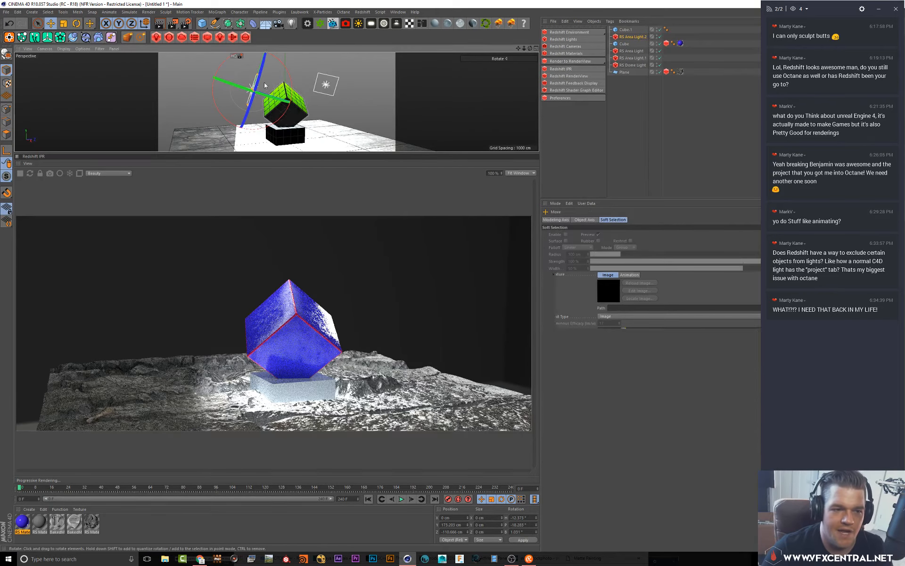
{"action": "left_click_drag", "start_coordinate": [276, 91], "coordinate": [260, 94]}
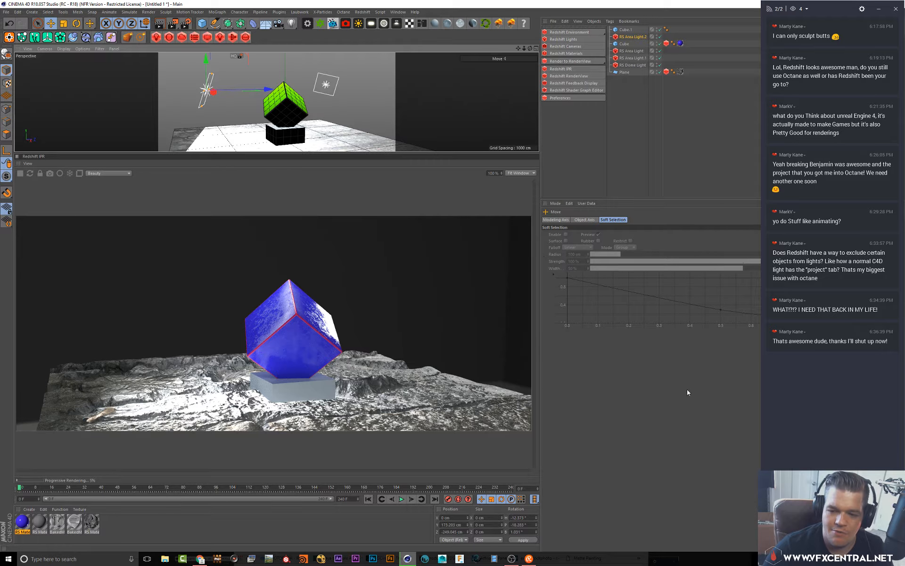
Clear the area light's exclusion list and set its intensity multiplier to 10
{"action": "left_click", "coordinate": [622, 37]}
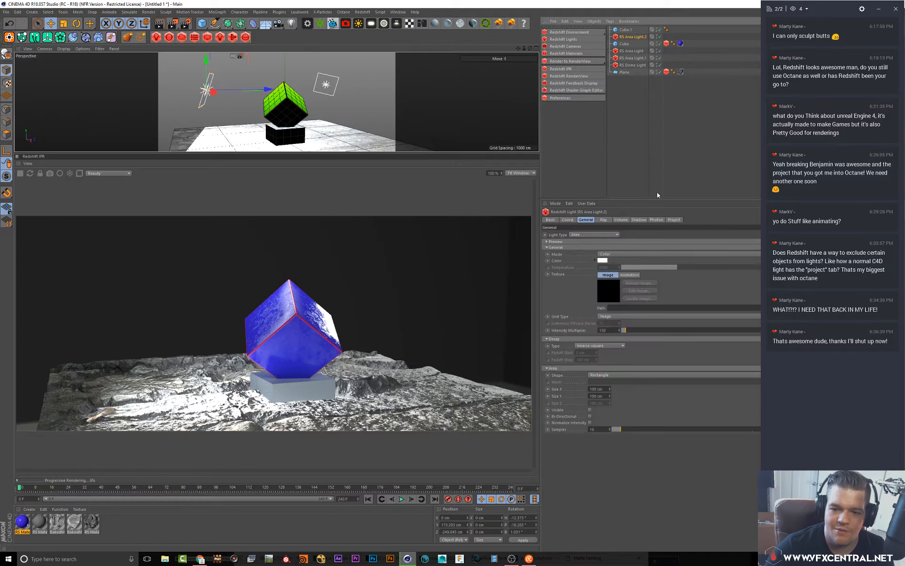
{"action": "left_click", "coordinate": [677, 221]}
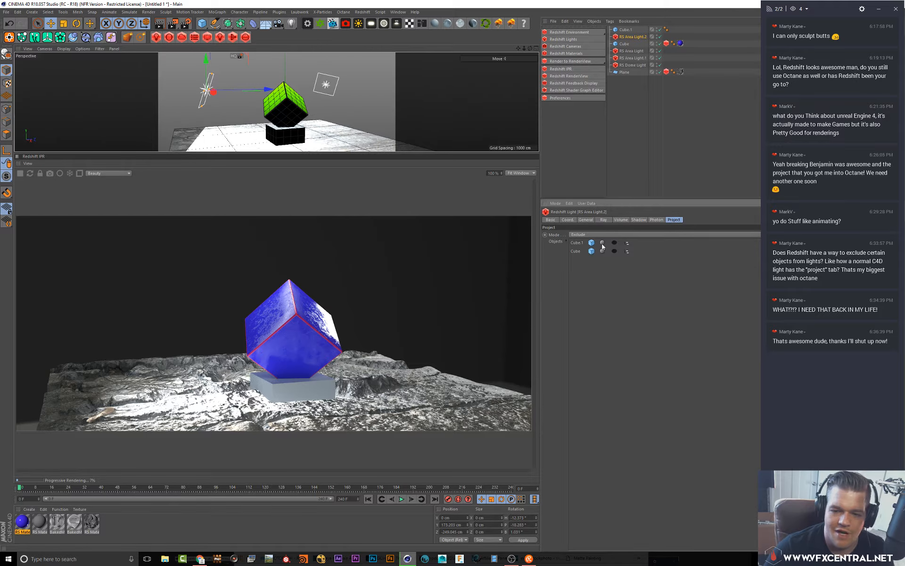
{"action": "key", "text": "Delete"}
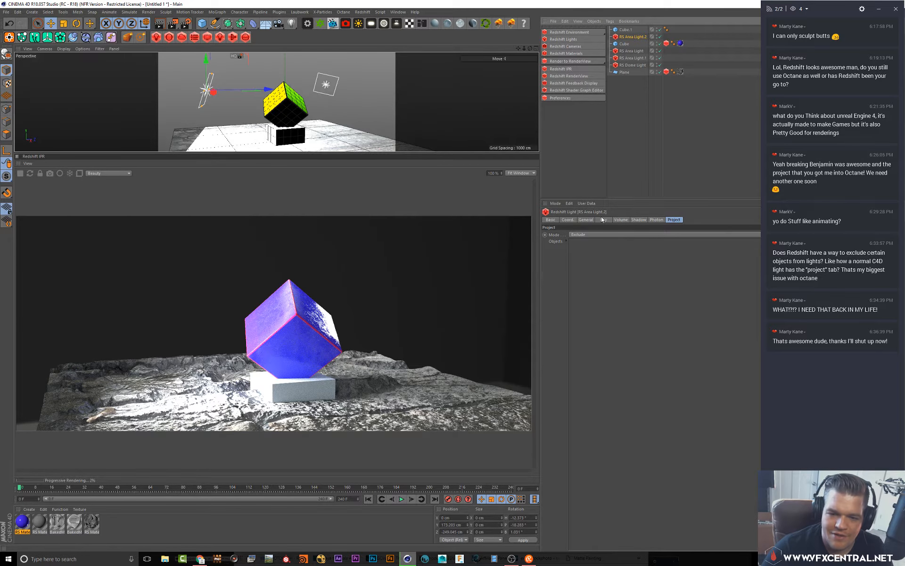
{"action": "left_click", "coordinate": [585, 221]}
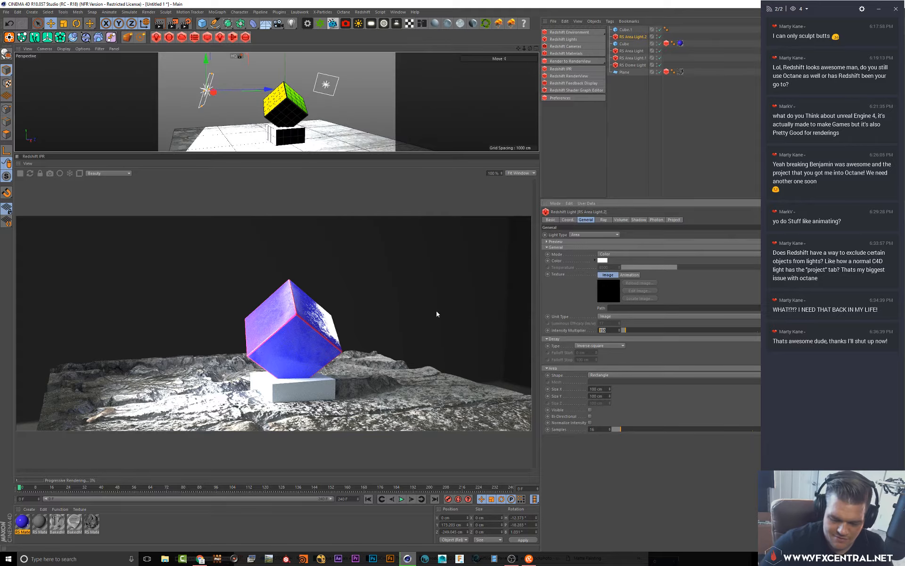
{"action": "key", "text": "Return"}
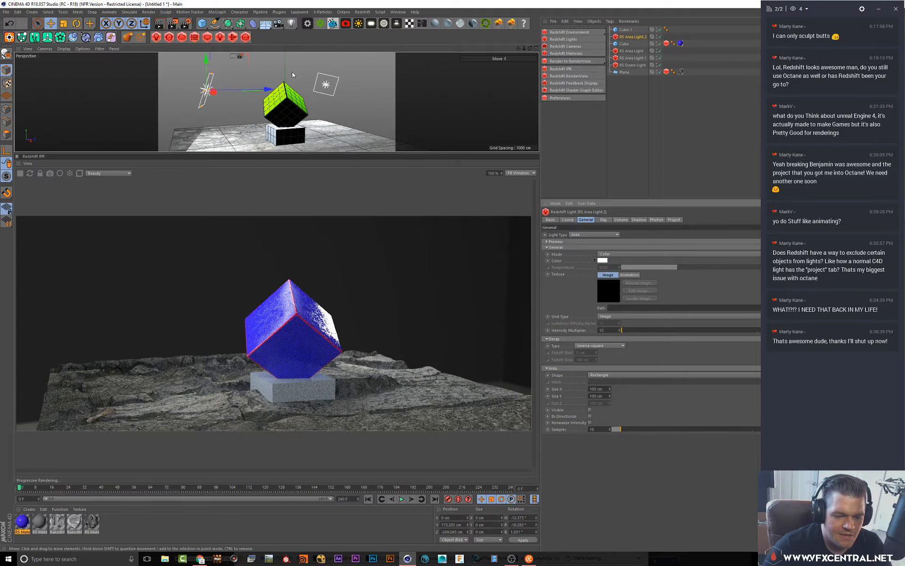
Reframe the perspective view around the cube and floor and stop the Redshift IPR render
{"action": "right_click_drag", "start_coordinate": [343, 98], "coordinate": [344, 106], "text": "alt"}
{"action": "middle_click_drag", "start_coordinate": [344, 106], "coordinate": [325, 103], "text": "alt"}
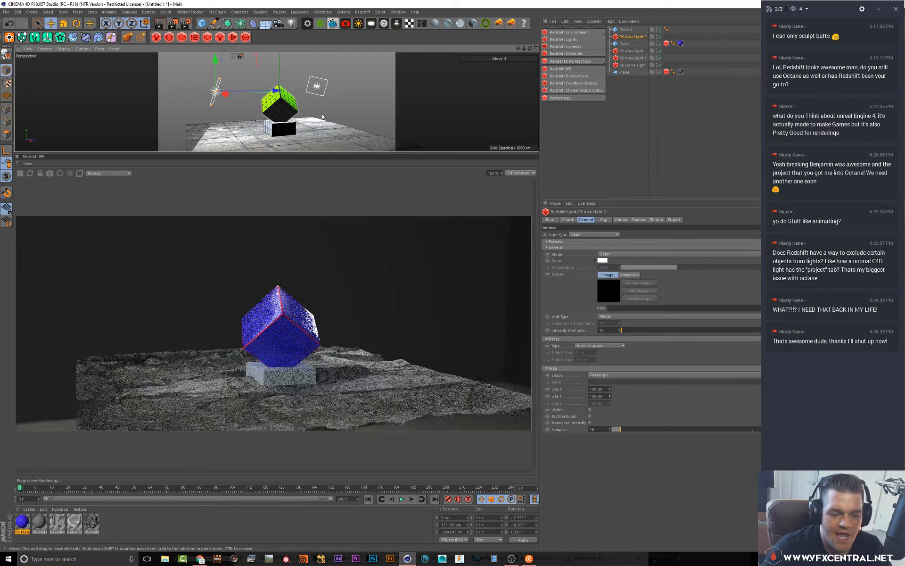
{"action": "left_click_drag", "start_coordinate": [292, 117], "coordinate": [304, 116], "text": "alt"}
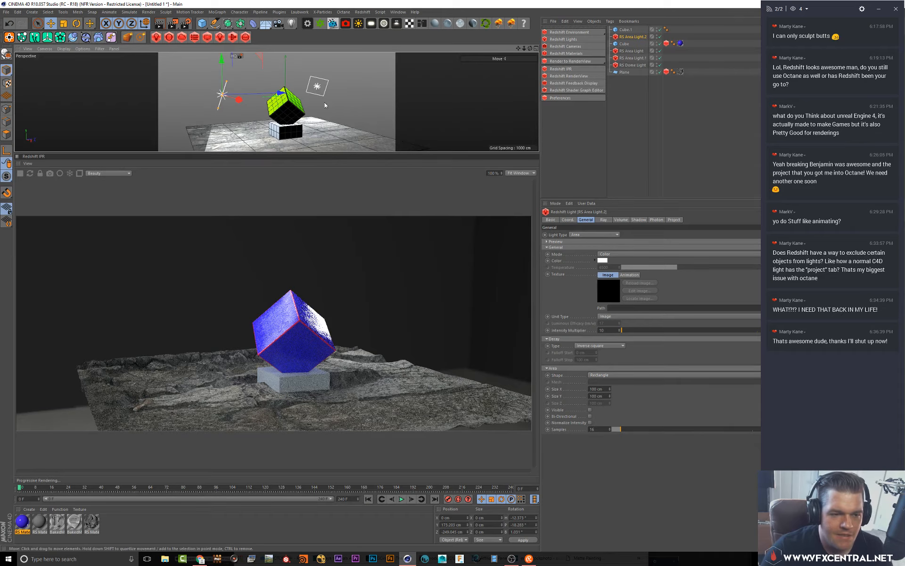
{"action": "middle_click_drag", "start_coordinate": [324, 102], "coordinate": [319, 100], "text": "alt"}
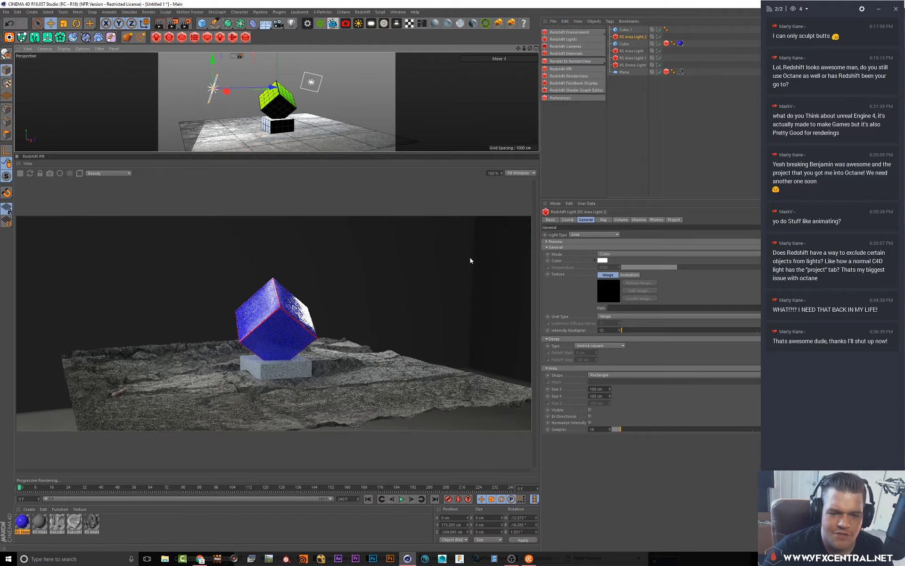
{"action": "left_click", "coordinate": [18, 175]}
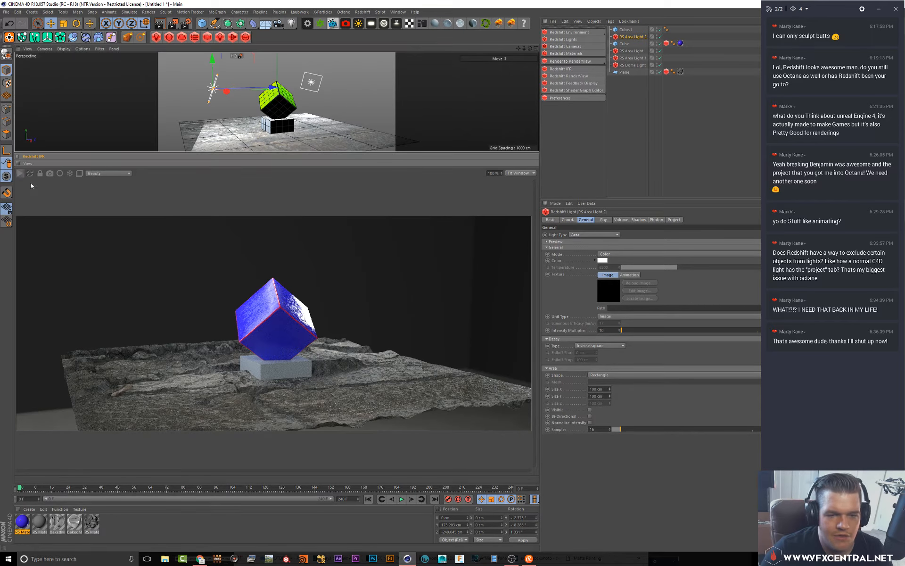
Open the Redshift RenderView docked beside the IPR window and start its IPR render
{"action": "left_click", "coordinate": [571, 76]}
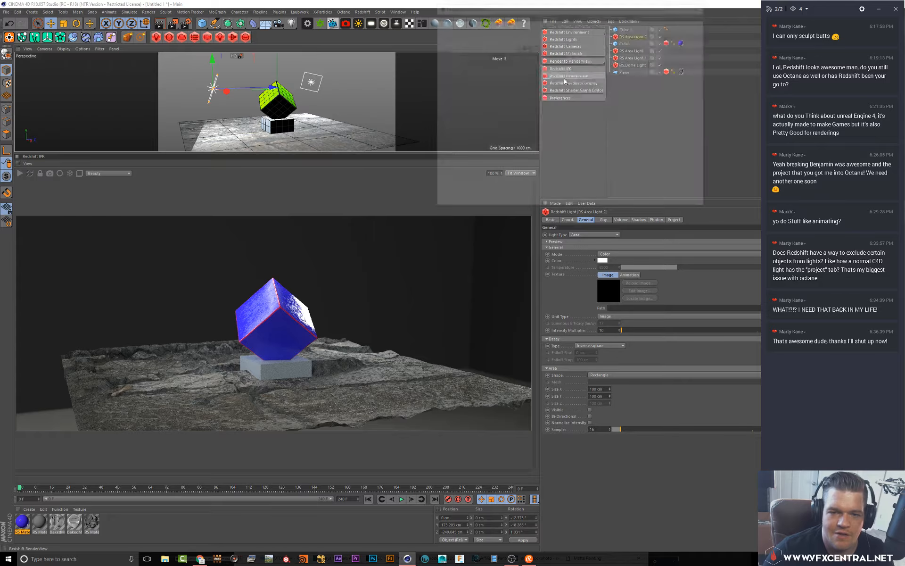
{"action": "left_click_drag", "start_coordinate": [437, 15], "coordinate": [475, 284]}
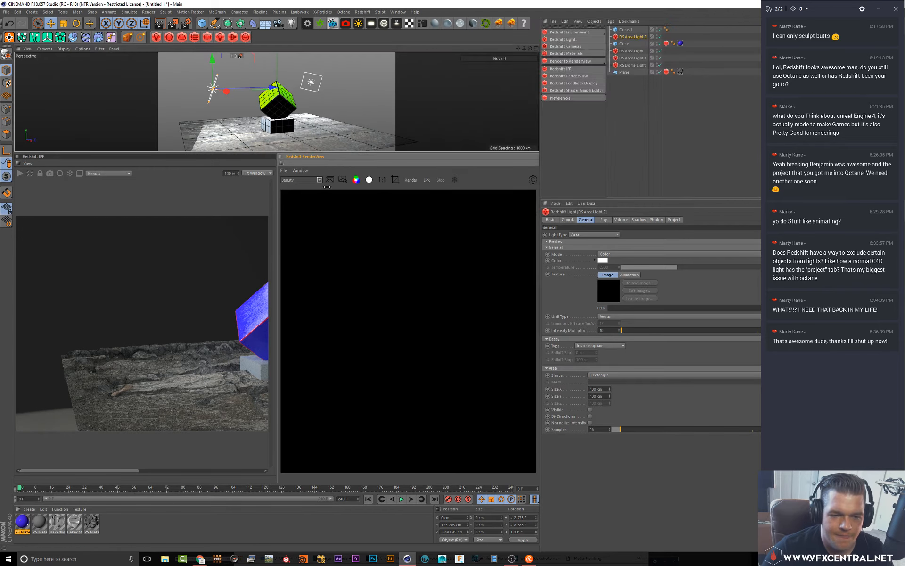
{"action": "left_click_drag", "start_coordinate": [276, 230], "coordinate": [154, 234]}
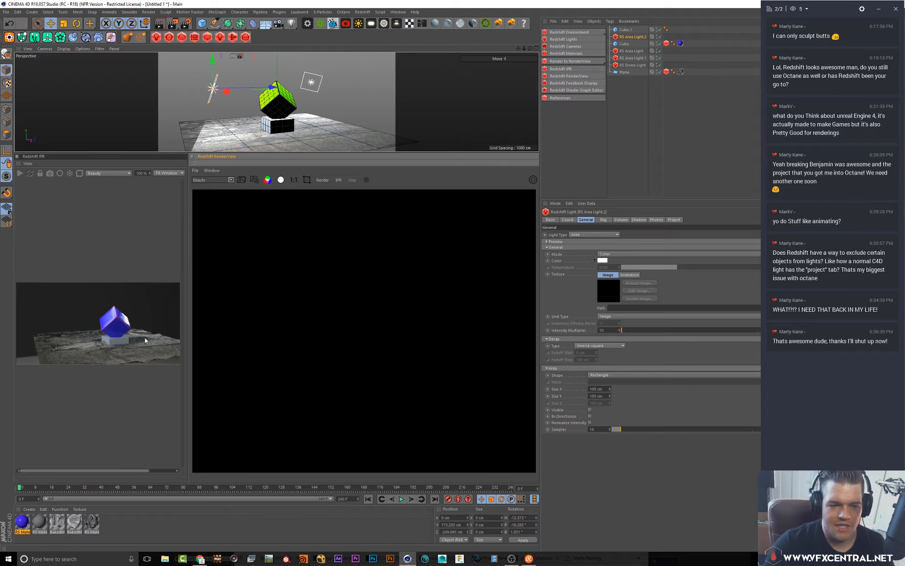
{"action": "left_click", "coordinate": [338, 182]}
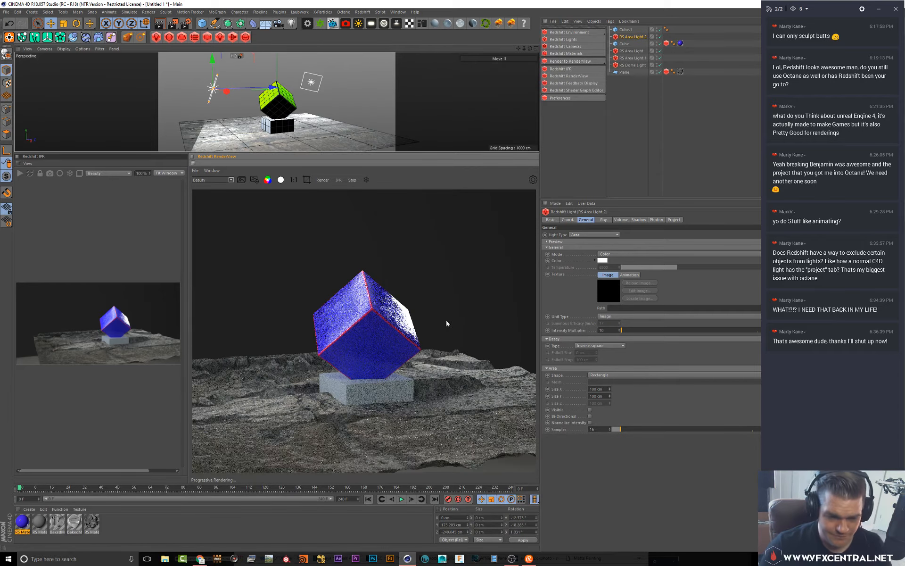
Open the RenderView colour management options and set the display mode to OCIO
{"action": "left_click", "coordinate": [534, 181]}
{"action": "left_click", "coordinate": [526, 229]}
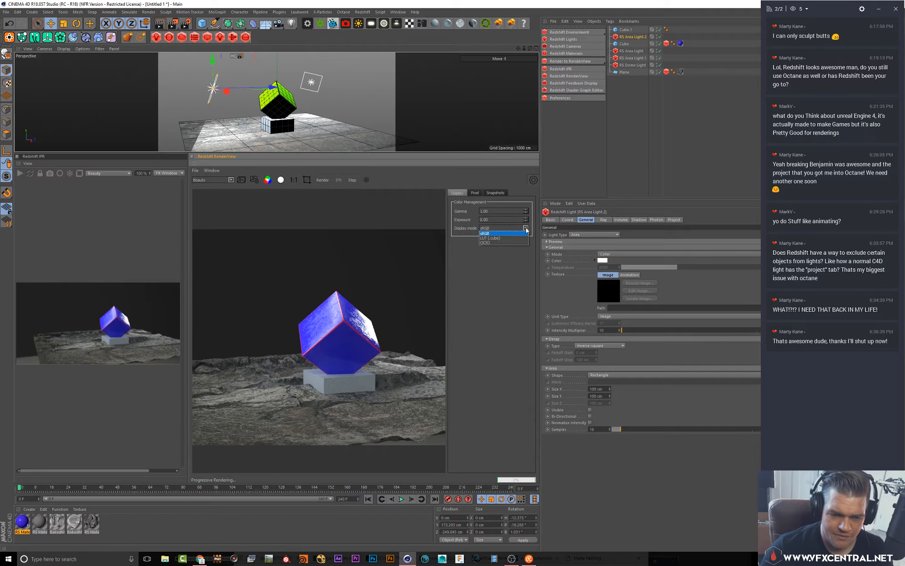
{"action": "left_click", "coordinate": [511, 243]}
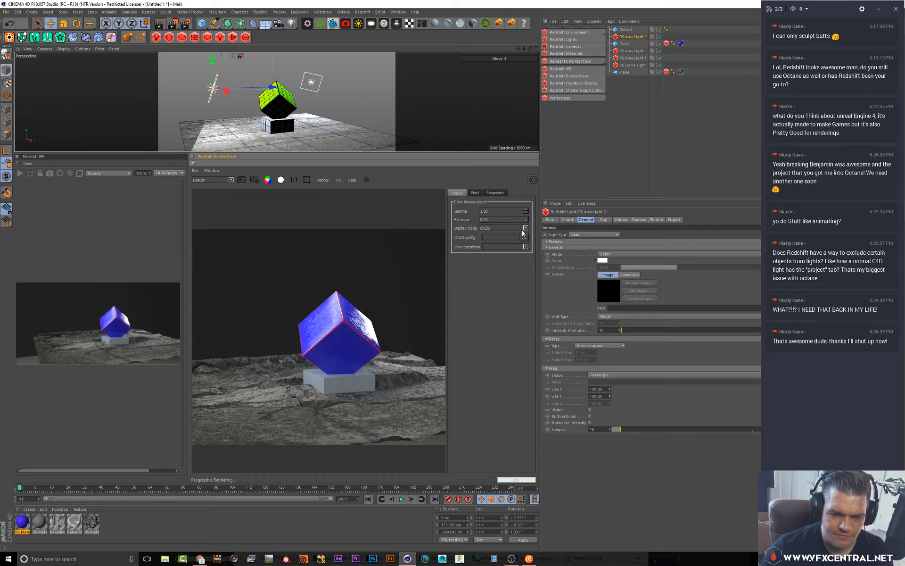
{"action": "left_click", "coordinate": [525, 229]}
{"action": "left_click", "coordinate": [518, 243]}
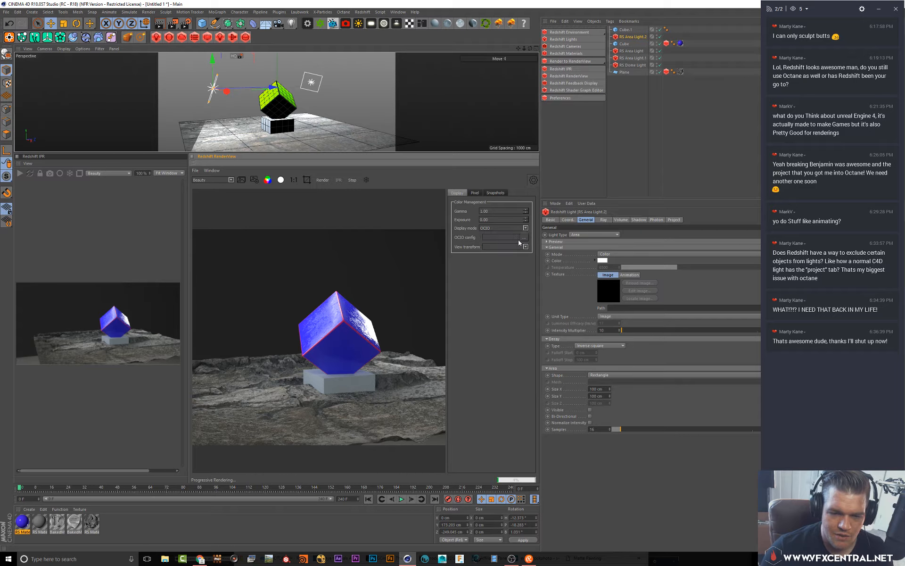
Load the aces_1.0.3 config.ocio file from the imageworks OpenColorIO configs folder as the OCIO config
{"action": "left_click", "coordinate": [526, 238]}
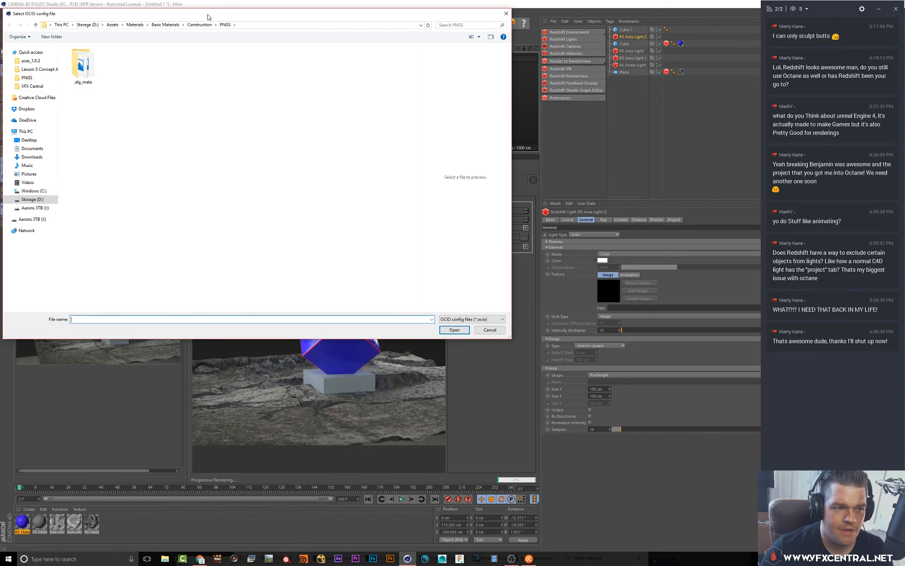
{"action": "left_click_drag", "start_coordinate": [208, 15], "coordinate": [600, 207]}
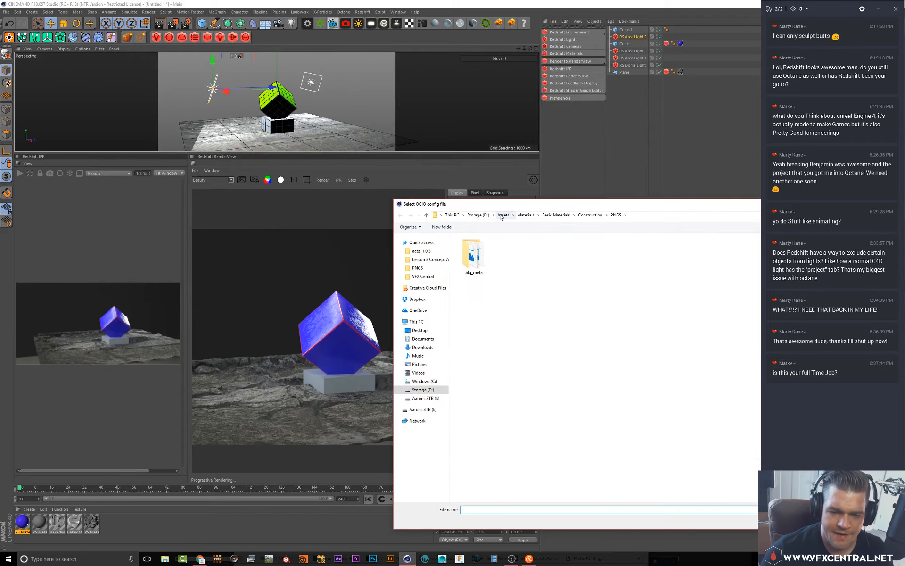
{"action": "left_click", "coordinate": [504, 216]}
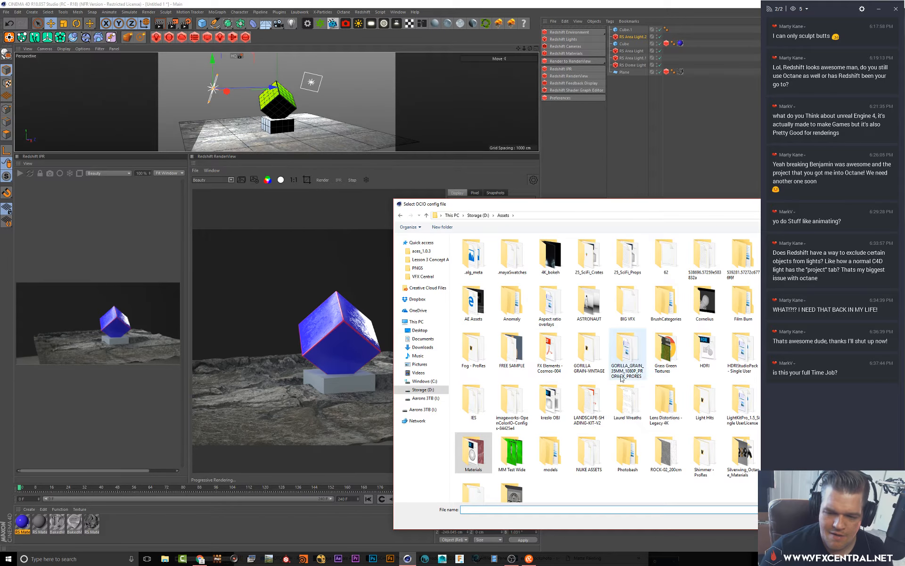
{"action": "double_click", "coordinate": [517, 386]}
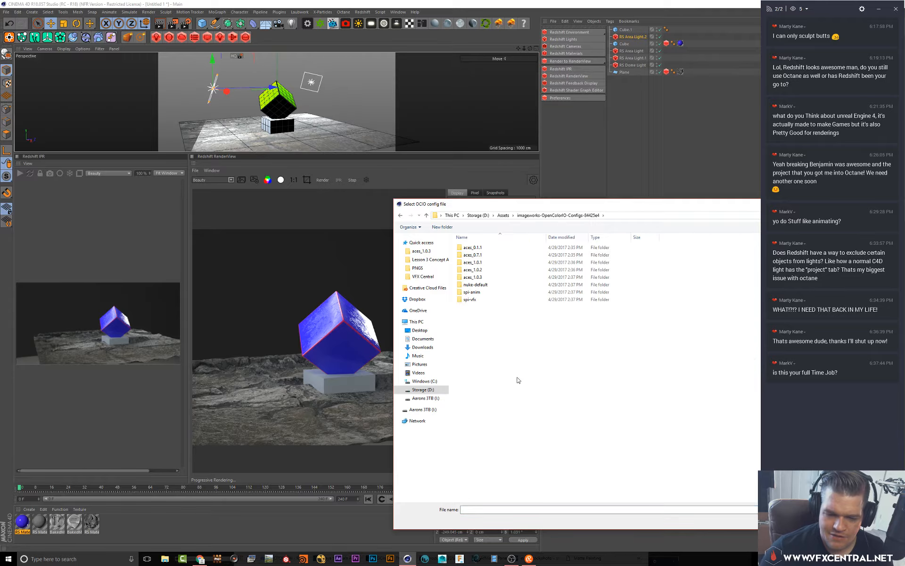
{"action": "double_click", "coordinate": [484, 279]}
{"action": "left_click", "coordinate": [474, 270]}
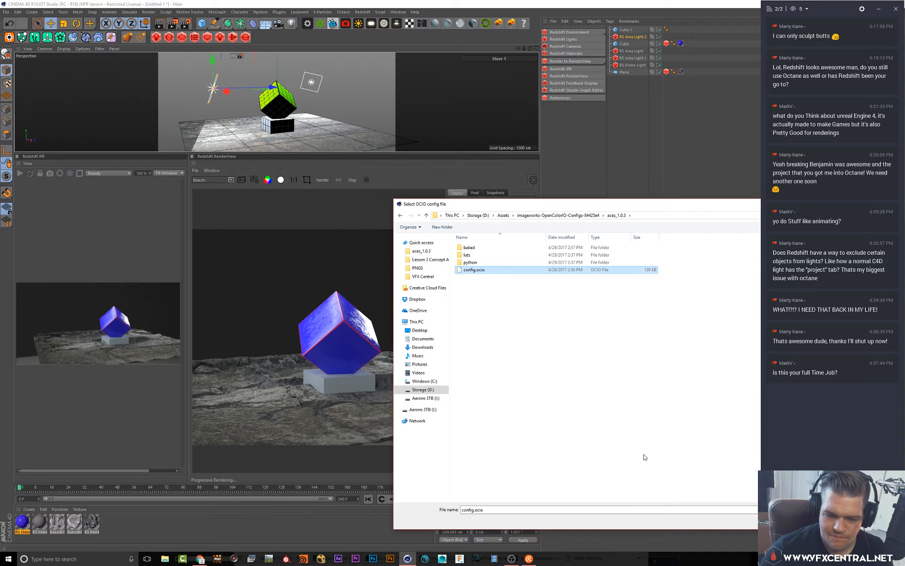
{"action": "left_click_drag", "start_coordinate": [608, 208], "coordinate": [249, 179]}
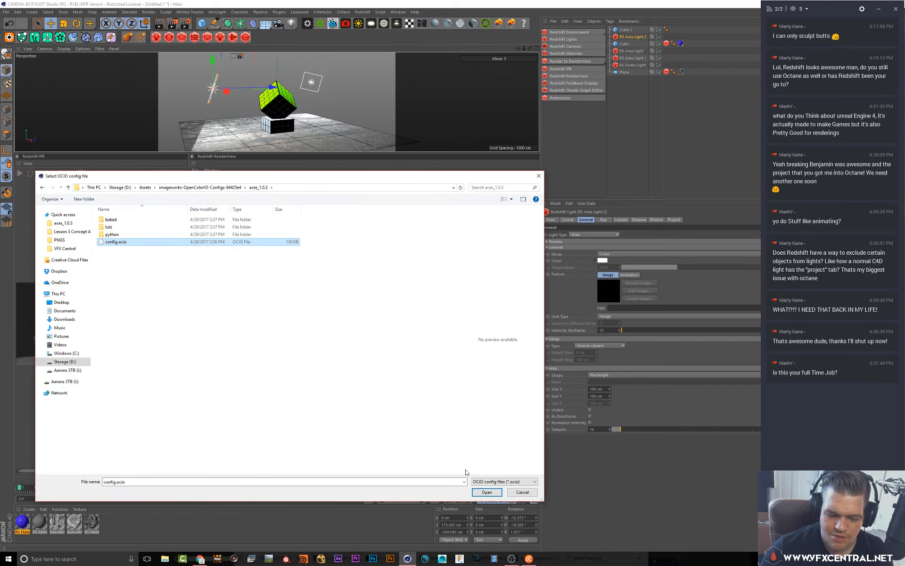
{"action": "left_click", "coordinate": [488, 493]}
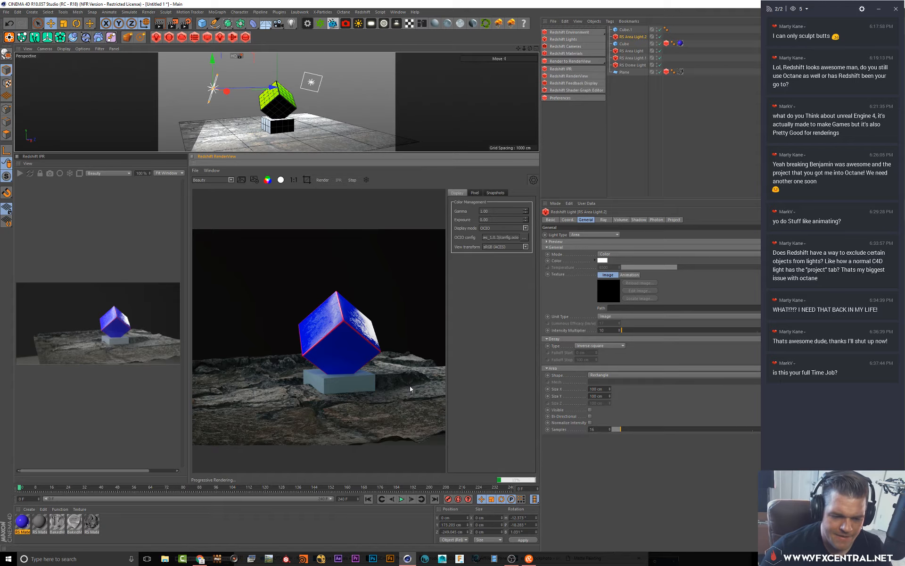
Raise the RenderView display gamma slightly and close the colour management options
{"action": "mouse_move", "coordinate": [271, 119]}
{"action": "left_mouse_down", "text": "alt"}
{"action": "mouse_move", "coordinate": [242, 103]}
{"action": "mouse_move", "coordinate": [271, 106]}
{"action": "left_mouse_up", "text": "alt"}
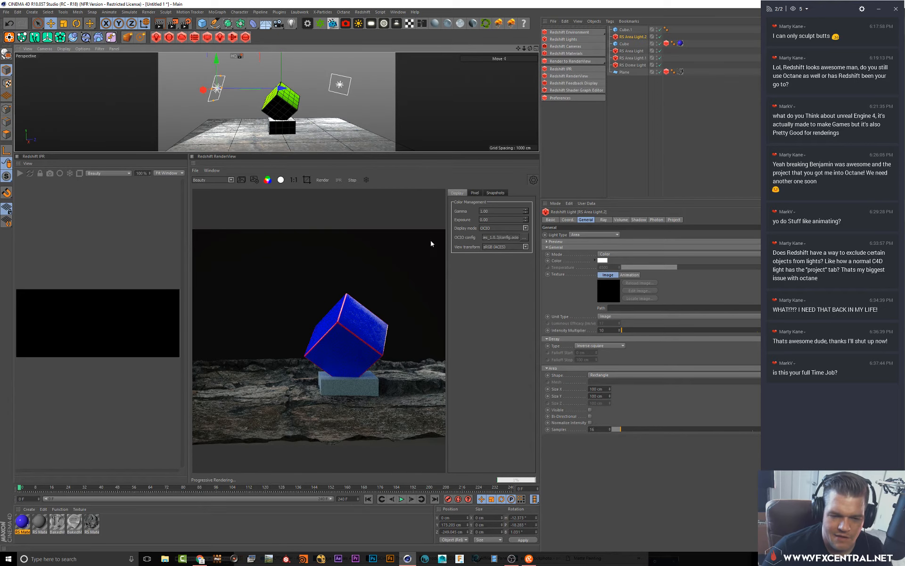
{"action": "left_click_drag", "start_coordinate": [527, 212], "coordinate": [525, 213]}
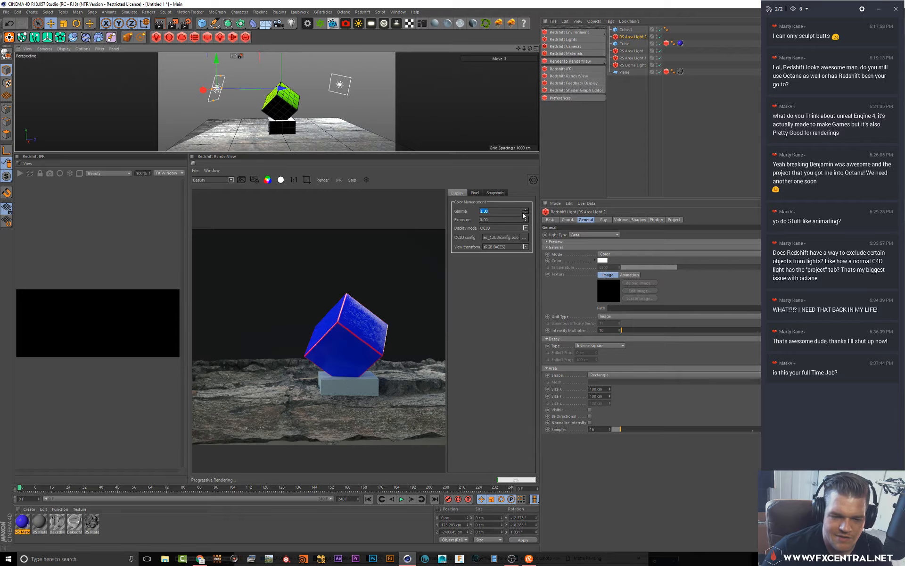
{"action": "left_click_drag", "start_coordinate": [285, 109], "coordinate": [324, 121], "text": "alt"}
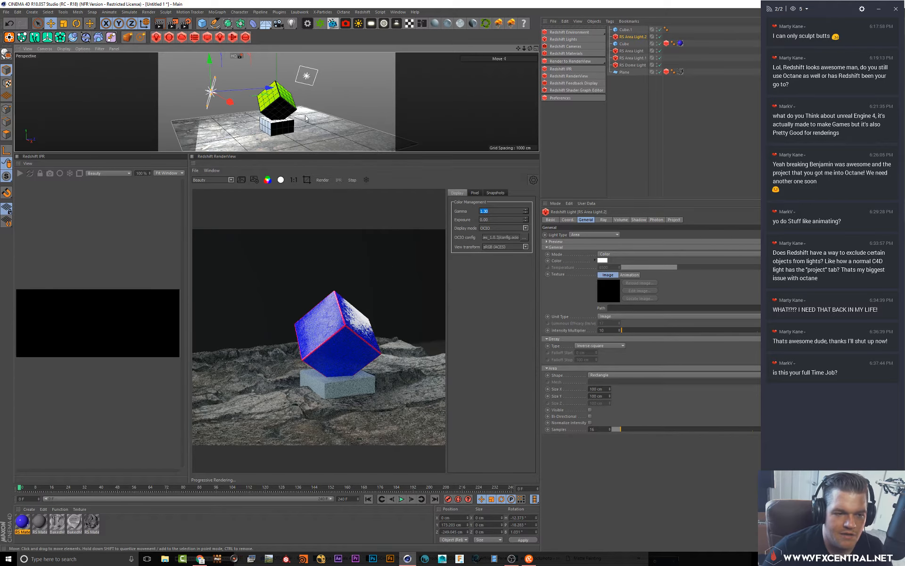
{"action": "scroll", "coordinate": [305, 116], "scroll_direction": "down", "scroll_amount": 2}
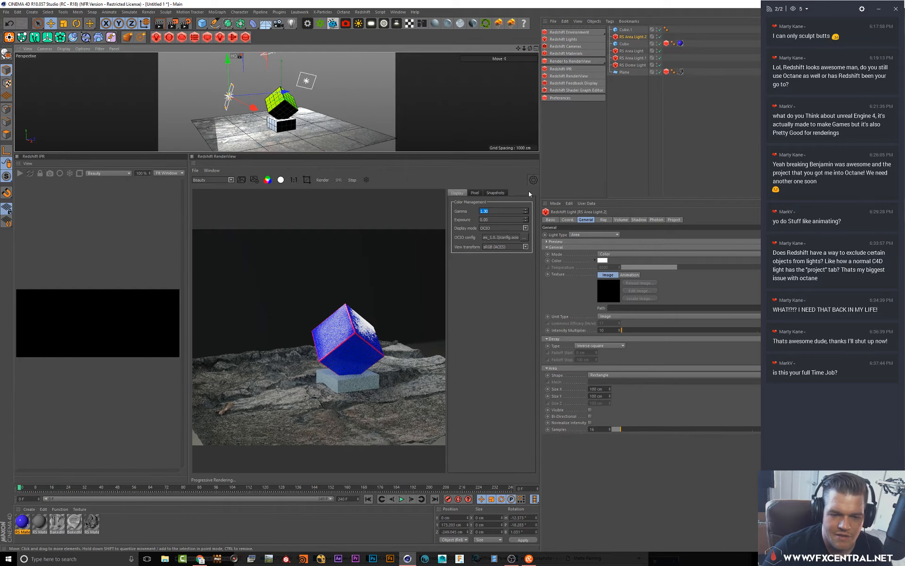
{"action": "left_click", "coordinate": [534, 180]}
Move the area light higher above the floating cube
{"action": "middle_click_drag", "start_coordinate": [344, 112], "coordinate": [362, 115], "text": "alt"}
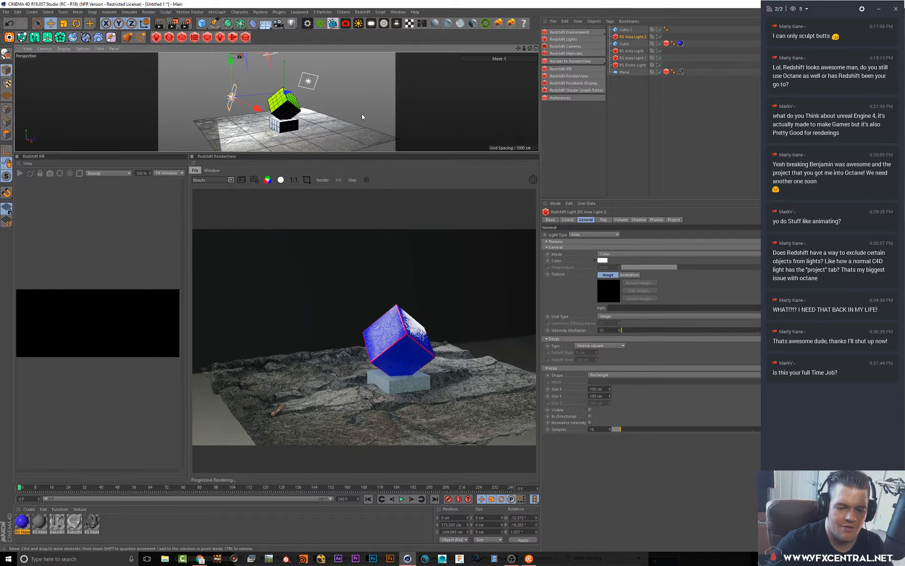
{"action": "scroll", "coordinate": [332, 115], "scroll_direction": "up", "scroll_amount": 3}
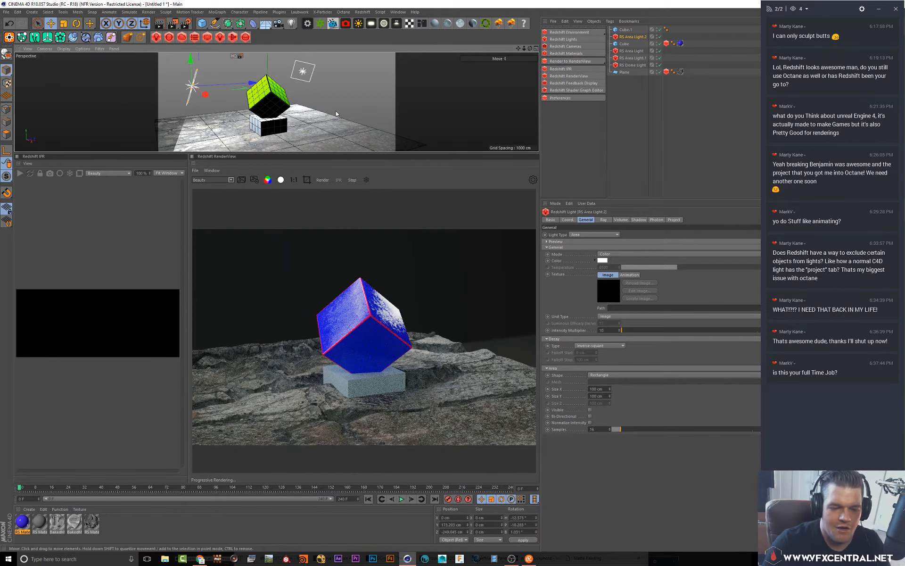
{"action": "mouse_move", "coordinate": [255, 114]}
{"action": "left_mouse_down", "text": "alt"}
{"action": "mouse_move", "coordinate": [264, 113]}
{"action": "mouse_move", "coordinate": [251, 109]}
{"action": "left_mouse_up", "text": "alt"}
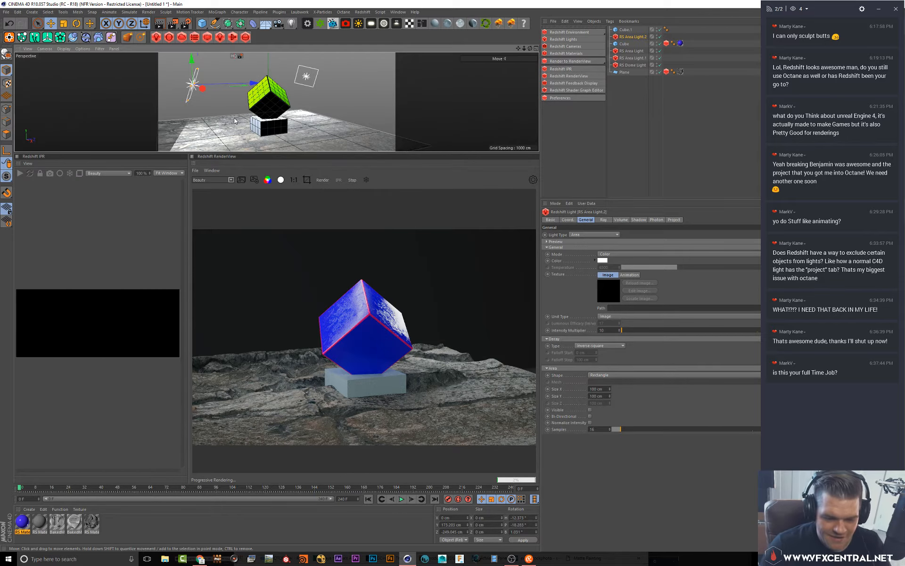
{"action": "left_click_drag", "start_coordinate": [237, 109], "coordinate": [232, 112], "text": "alt"}
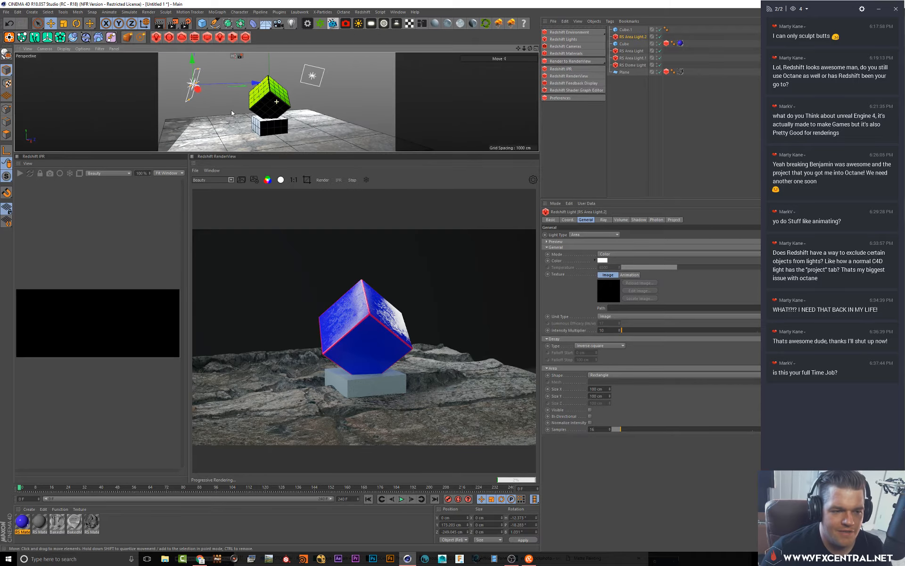
{"action": "left_click_drag", "start_coordinate": [193, 78], "coordinate": [211, 62]}
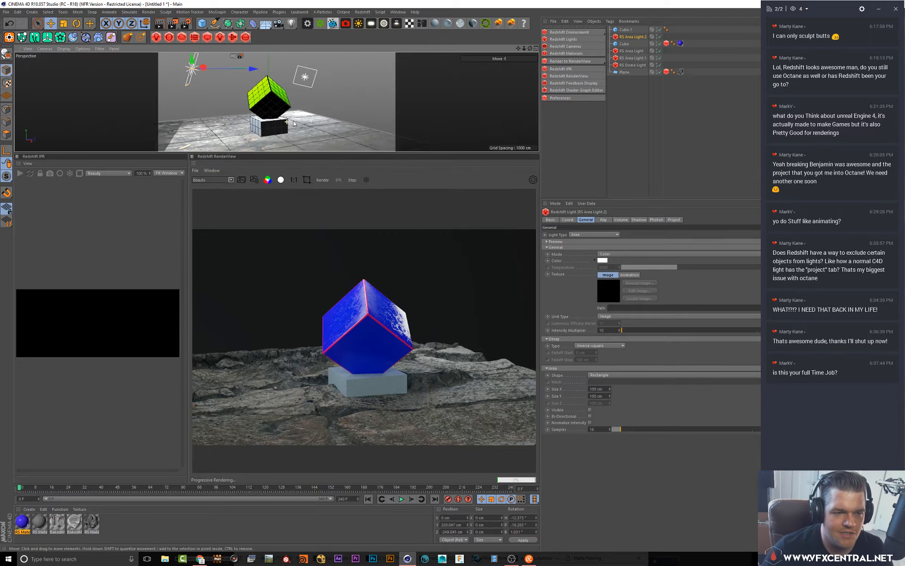
{"action": "left_click_drag", "start_coordinate": [297, 120], "coordinate": [290, 122]}
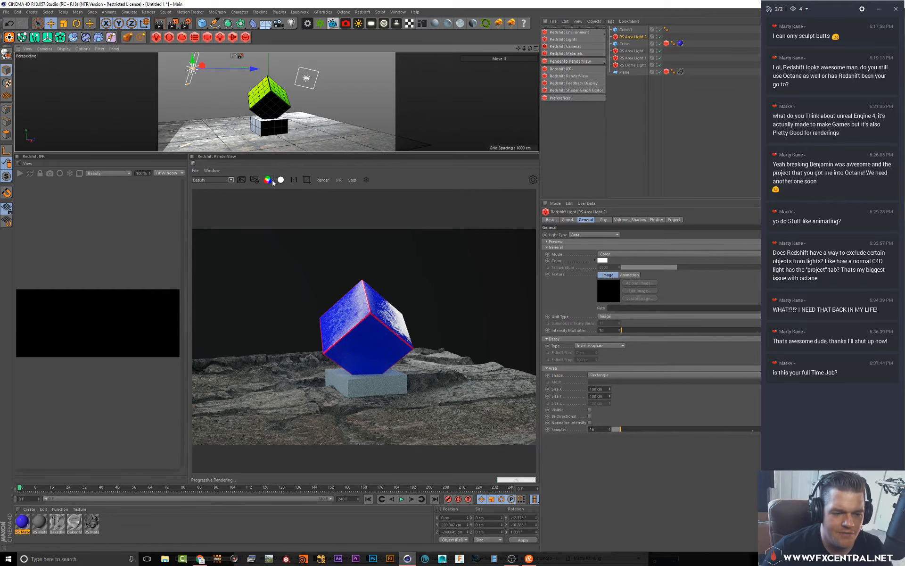
Toggle the RenderView greyscale channel preview on and back off to compare the render
{"action": "scroll", "coordinate": [332, 268], "scroll_direction": "down", "scroll_amount": 2}
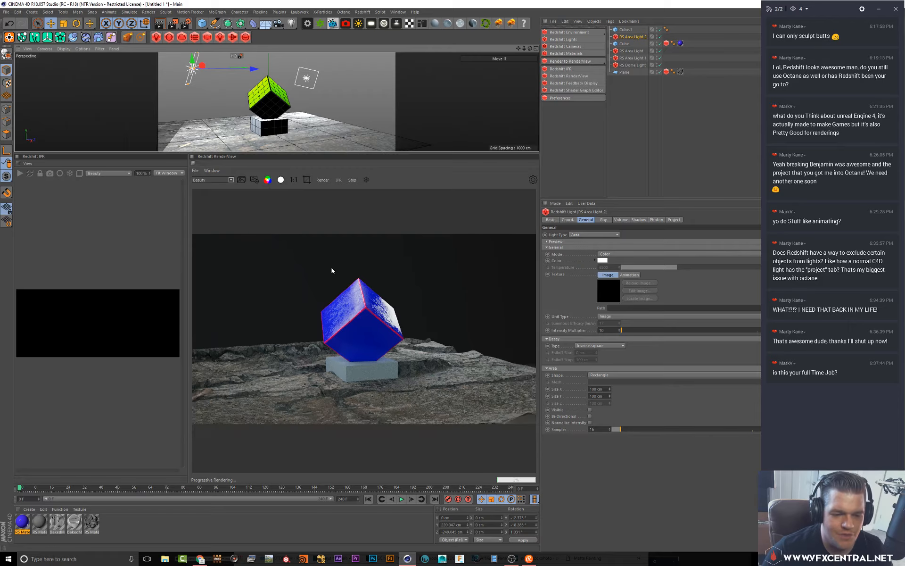
{"action": "left_click", "coordinate": [267, 180]}
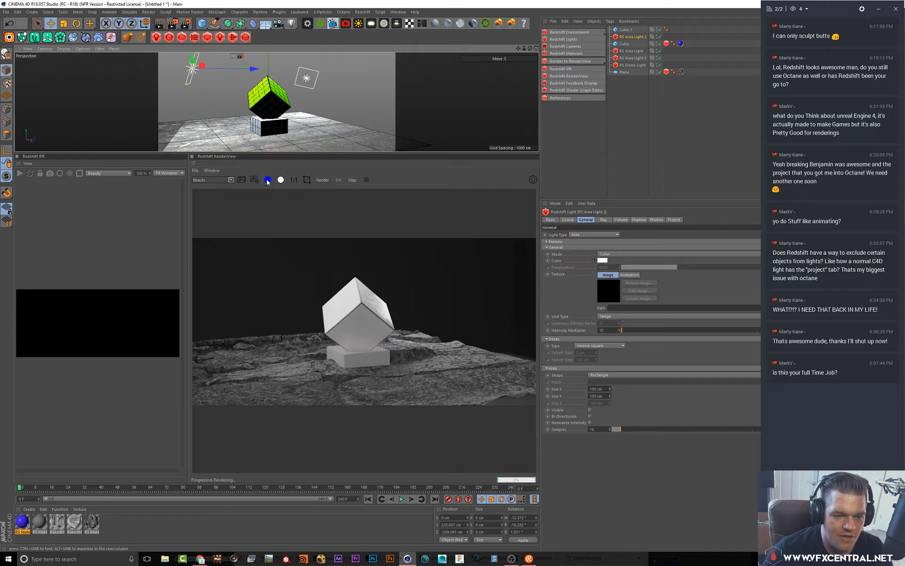
{"action": "left_click", "coordinate": [267, 180]}
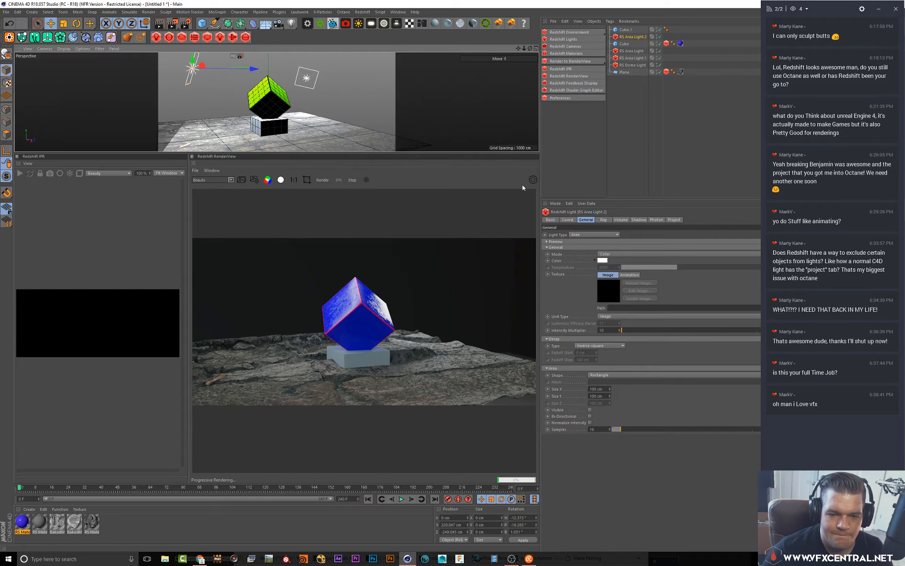
Stop the RenderView IPR render and open the render settings
{"action": "left_click", "coordinate": [352, 181]}
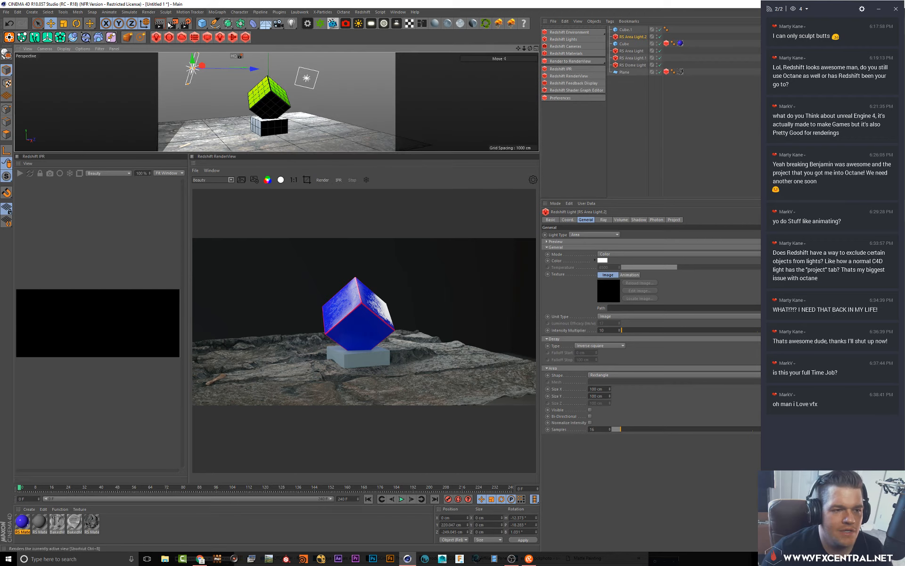
{"action": "left_click", "coordinate": [186, 25]}
{"action": "left_click_drag", "start_coordinate": [171, 11], "coordinate": [529, 122]}
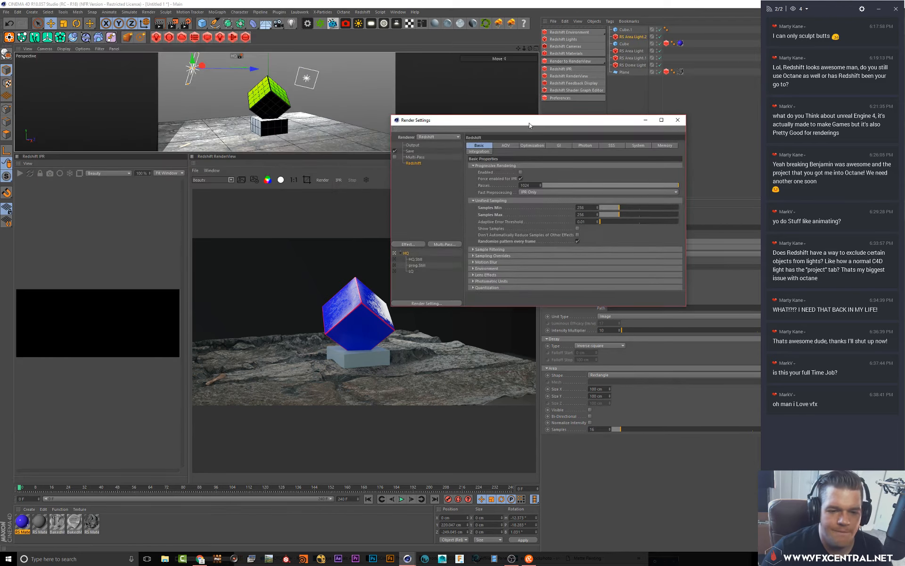
Enable AOV output in the Redshift render settings and turn on Multi-Part EXR
{"action": "left_click", "coordinate": [504, 146]}
{"action": "left_click", "coordinate": [534, 172]}
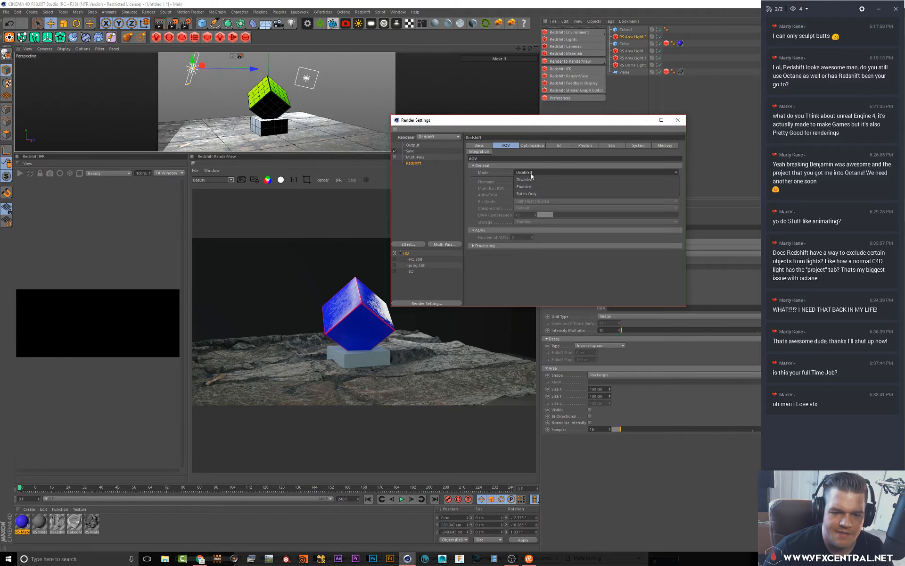
{"action": "left_click", "coordinate": [528, 185]}
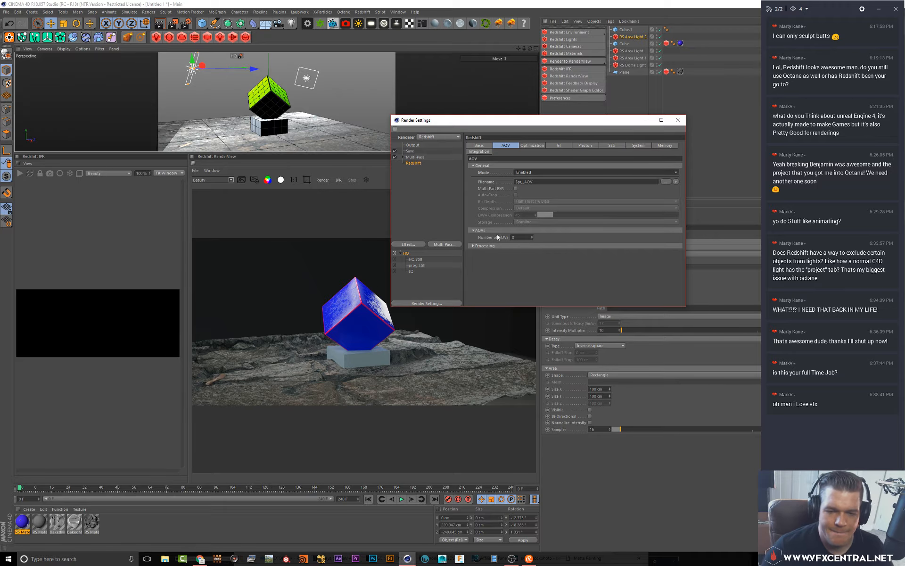
{"action": "left_click", "coordinate": [516, 188]}
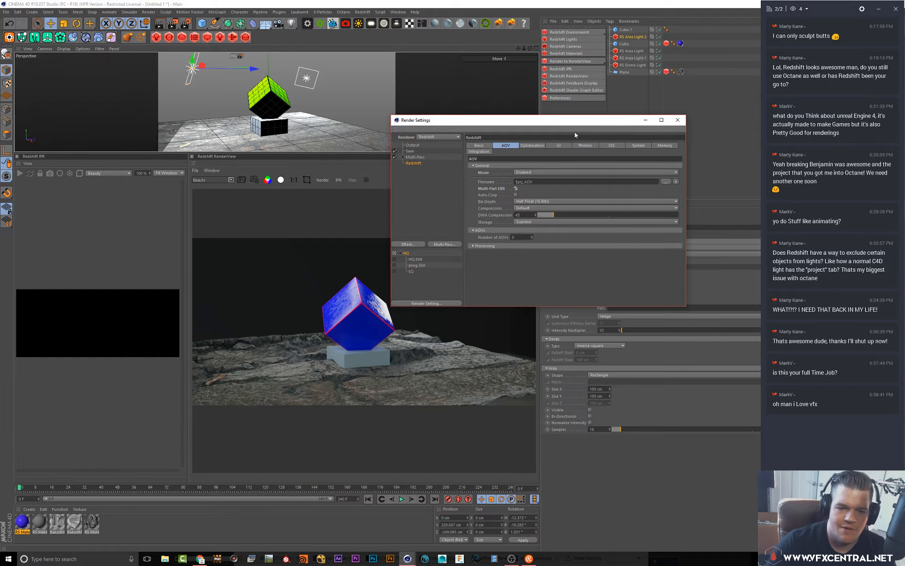
Turn on Multi-Layer File for the multi-pass image in the Save settings
{"action": "left_click", "coordinate": [412, 145]}
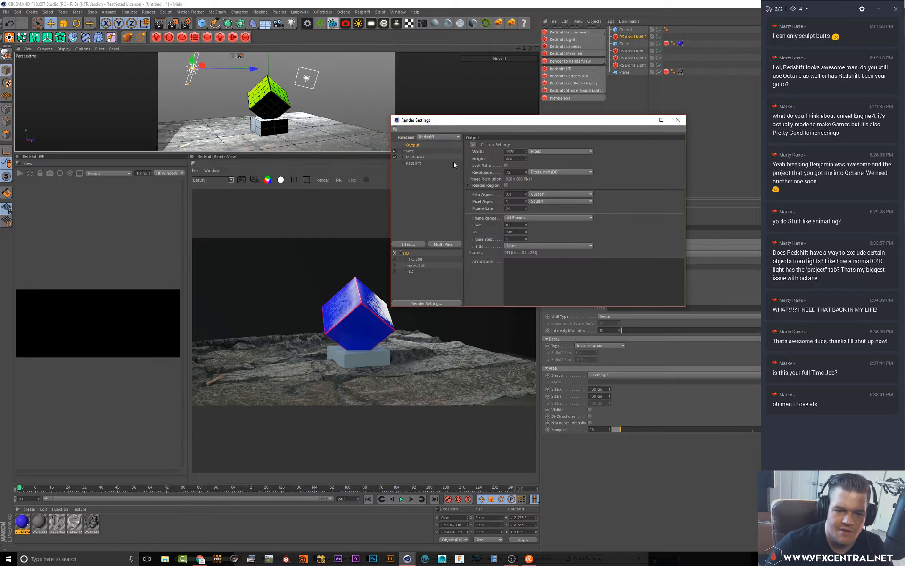
{"action": "left_click", "coordinate": [413, 152]}
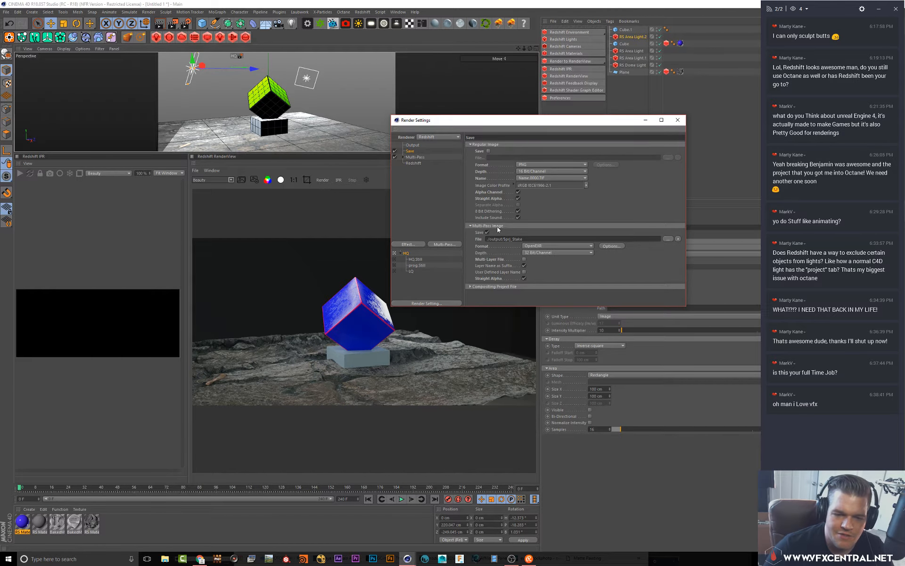
{"action": "left_click", "coordinate": [524, 259]}
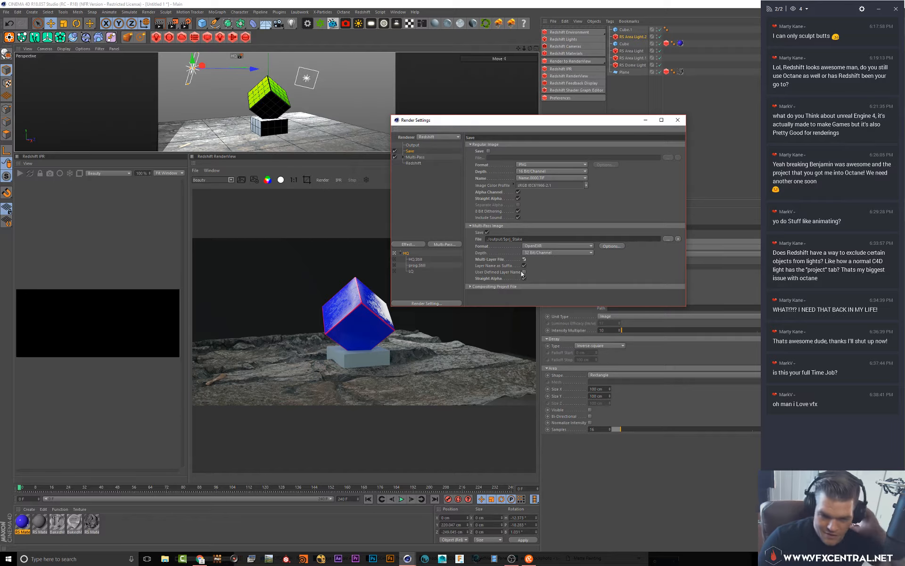
Browse for the multi-pass image path, create a new folder named redner01 inside D:\redshift\sculpt, and open it
{"action": "left_click", "coordinate": [667, 238]}
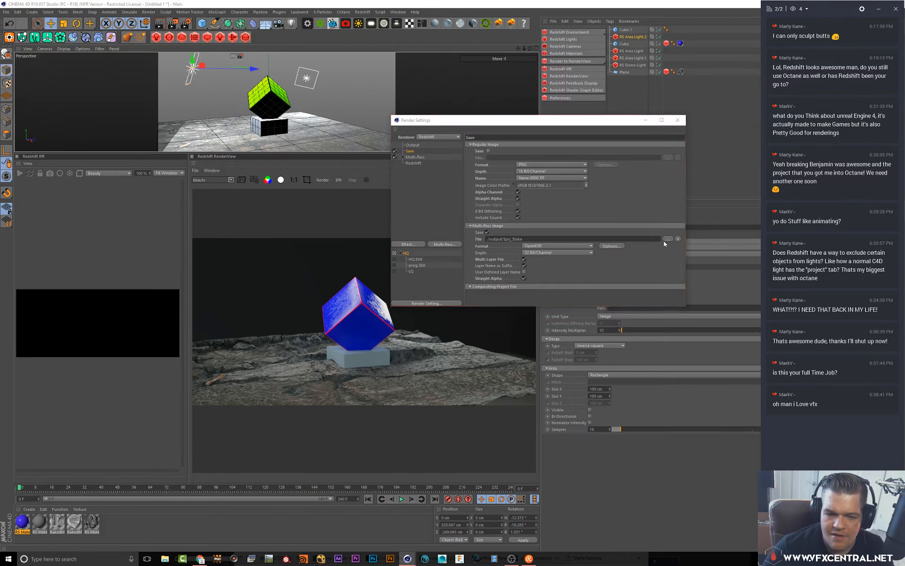
{"action": "left_click", "coordinate": [479, 142]}
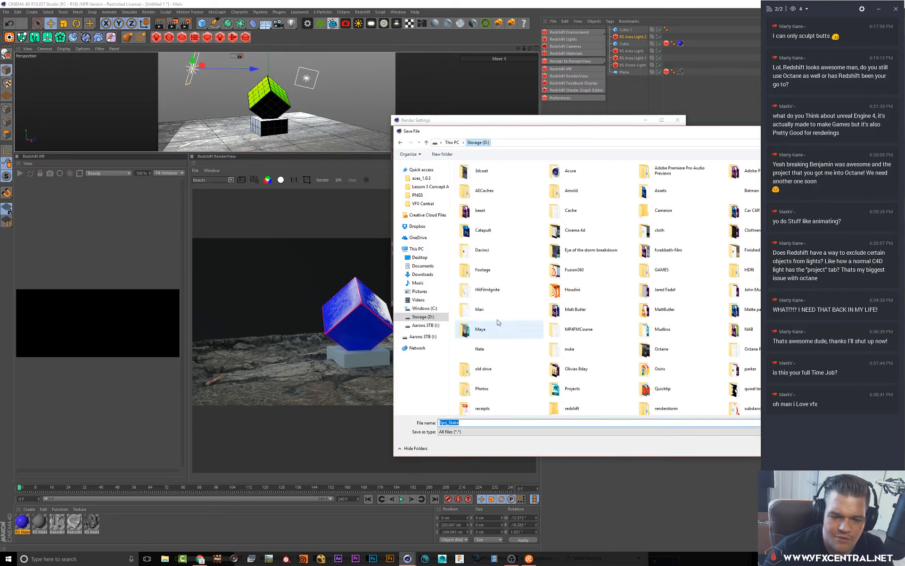
{"action": "scroll", "coordinate": [604, 361], "scroll_direction": "up", "scroll_amount": 3}
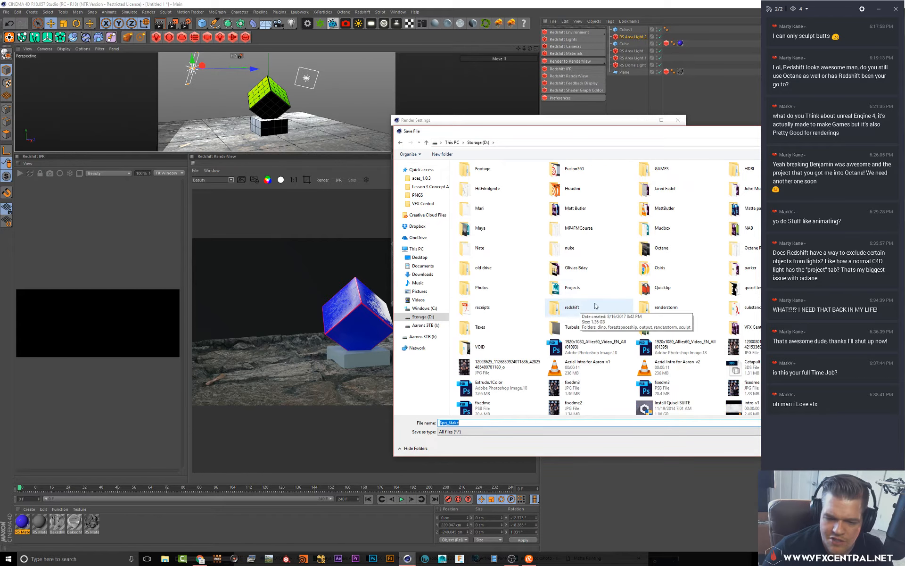
{"action": "left_click", "coordinate": [579, 304]}
{"action": "double_click", "coordinate": [579, 304]}
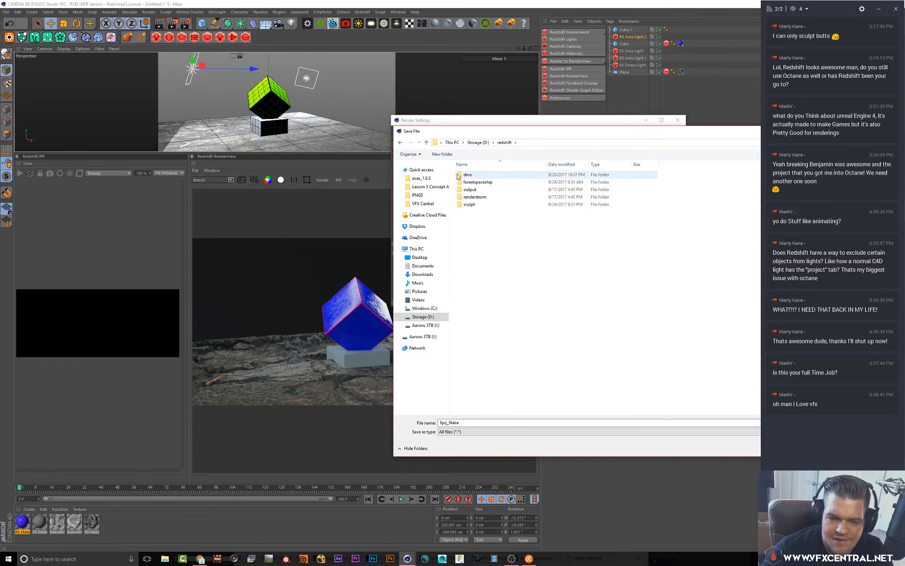
{"action": "double_click", "coordinate": [479, 204]}
{"action": "right_click", "coordinate": [514, 258]}
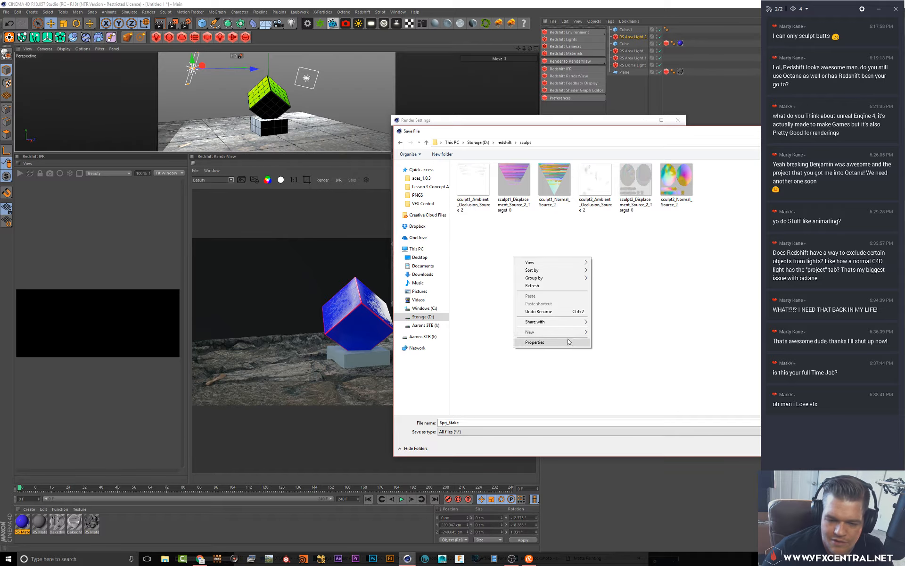
{"action": "mouse_move", "coordinate": [566, 332]}
{"action": "left_click", "coordinate": [606, 332]}
{"action": "type", "text": "re"}
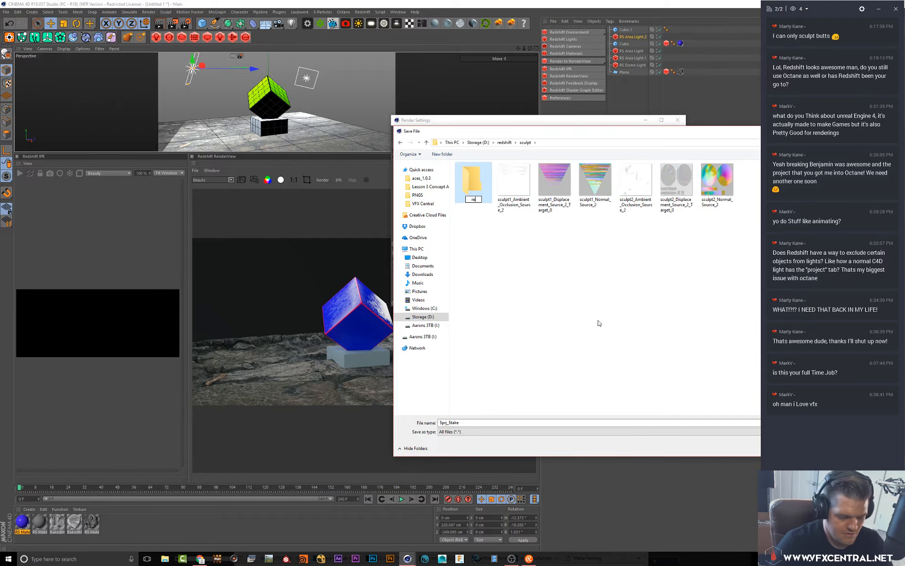
{"action": "type", "text": "dner01"}
{"action": "key", "text": "Return"}
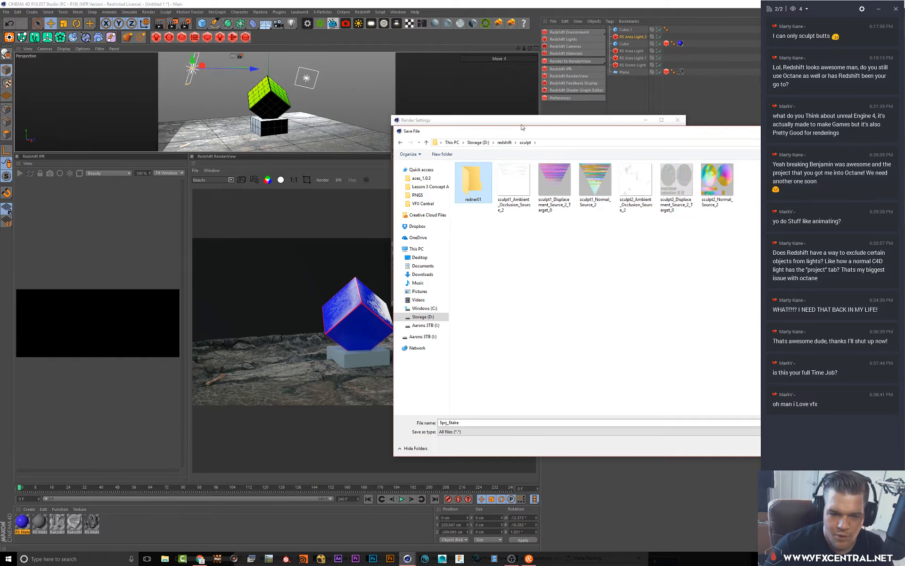
{"action": "double_click", "coordinate": [478, 175]}
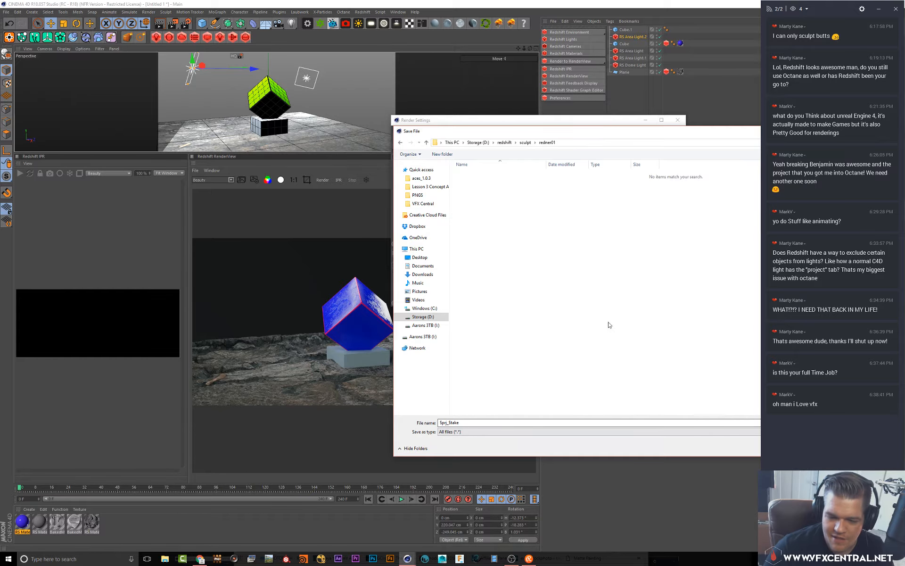
Save the multi-pass image file name as redshift in the redner01 folder
{"action": "left_click", "coordinate": [466, 422]}
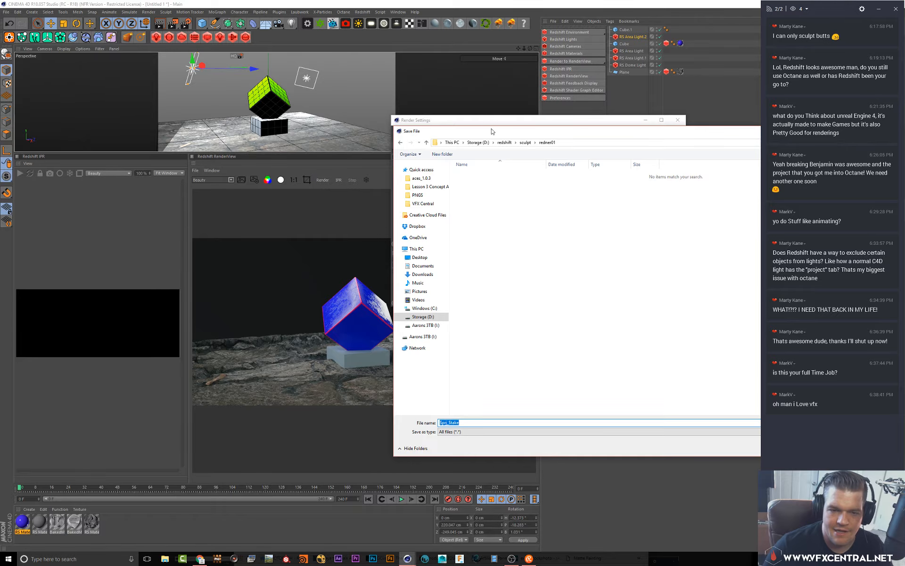
{"action": "left_click_drag", "start_coordinate": [492, 131], "coordinate": [424, 206]}
{"action": "type", "text": "red"}
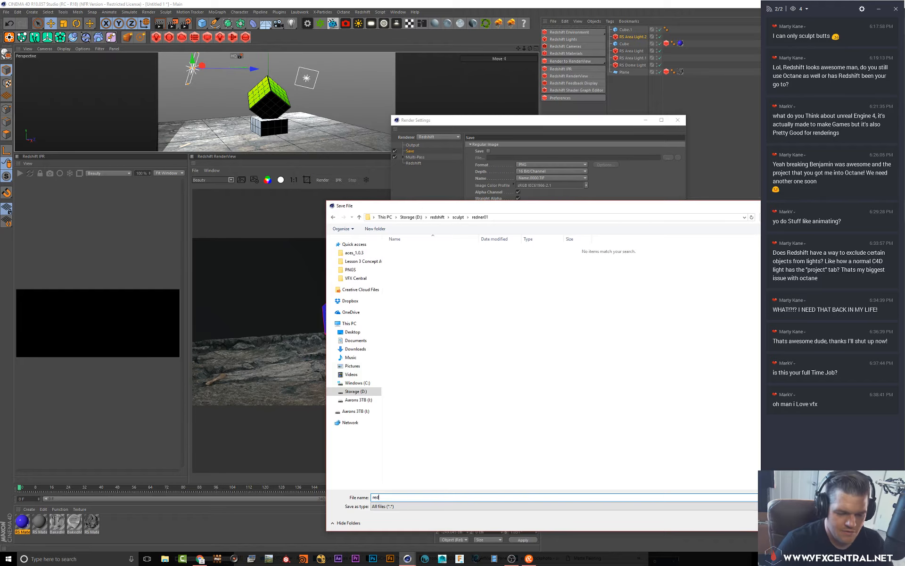
{"action": "type", "text": "shift"}
{"action": "key", "text": "Return"}
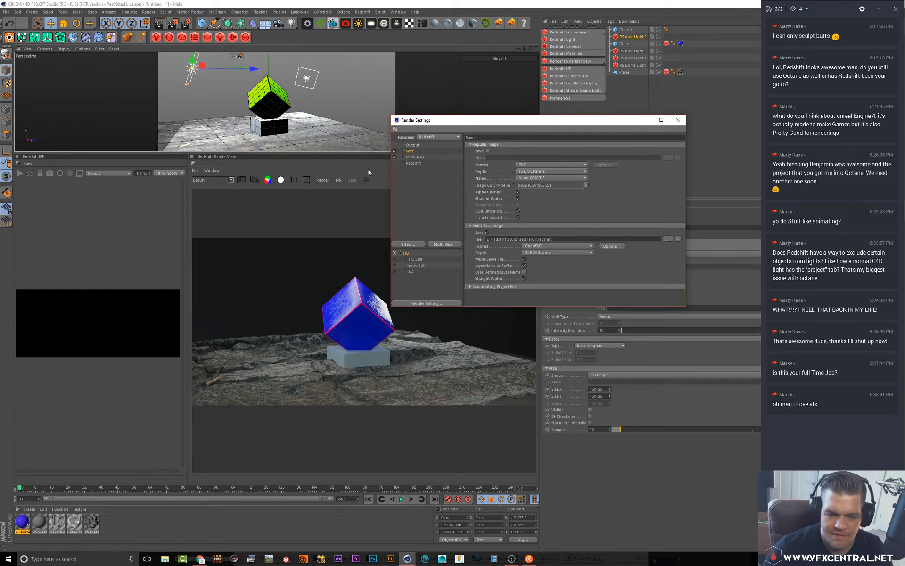
Open the Redshift AOV settings and set the number of AOVs to 4
{"action": "left_click", "coordinate": [414, 163]}
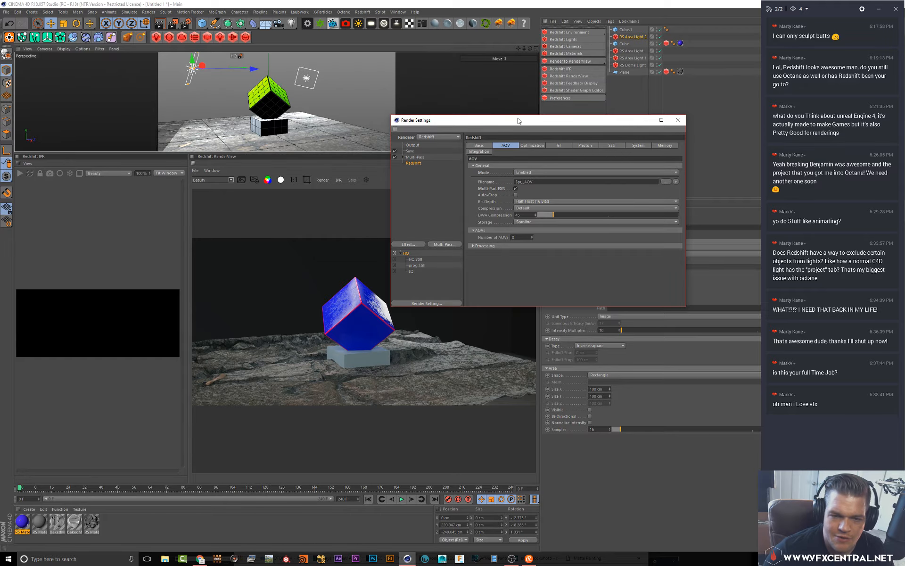
{"action": "left_click_drag", "start_coordinate": [516, 121], "coordinate": [531, 89]}
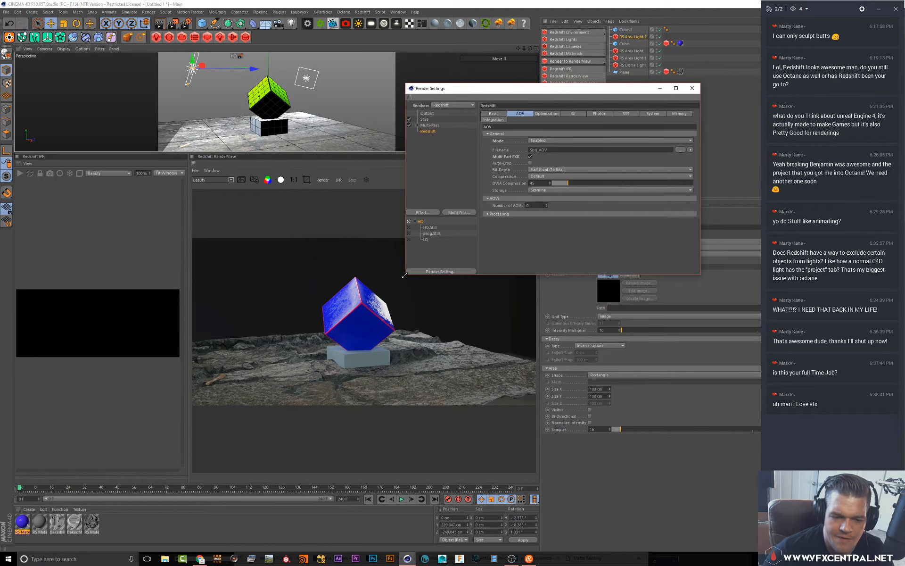
{"action": "left_click_drag", "start_coordinate": [404, 276], "coordinate": [306, 391]}
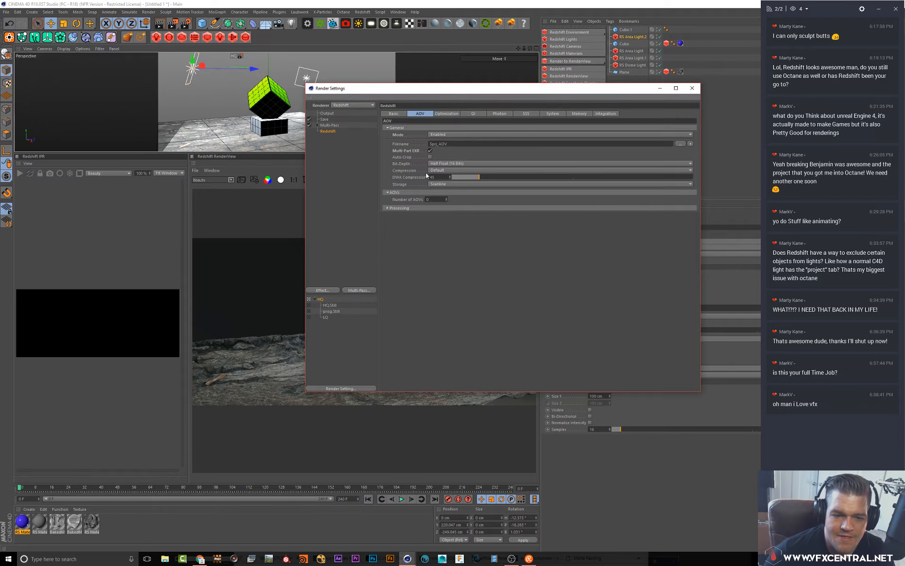
{"action": "left_click", "coordinate": [447, 199]}
{"action": "left_click", "coordinate": [448, 199]}
{"action": "left_click", "coordinate": [447, 199]}
{"action": "left_click", "coordinate": [448, 198]}
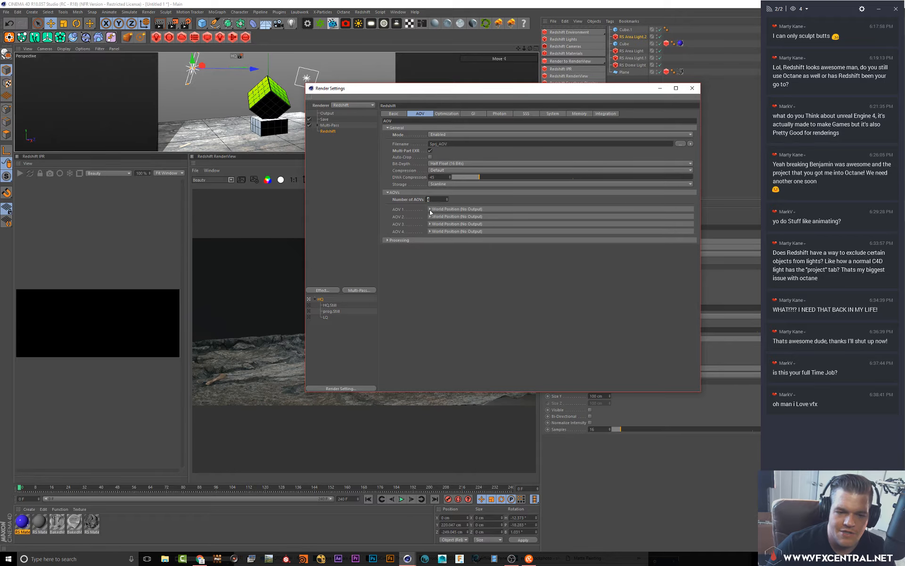
Set AOV 1's type to Reflections and enable its multi-pass output
{"action": "left_click", "coordinate": [430, 209]}
{"action": "left_click", "coordinate": [478, 222]}
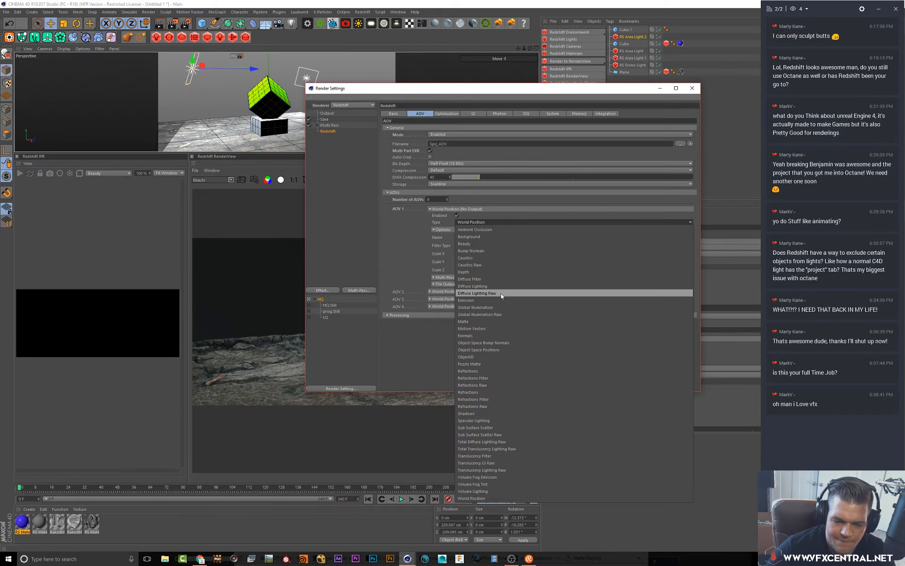
{"action": "left_click", "coordinate": [502, 371]}
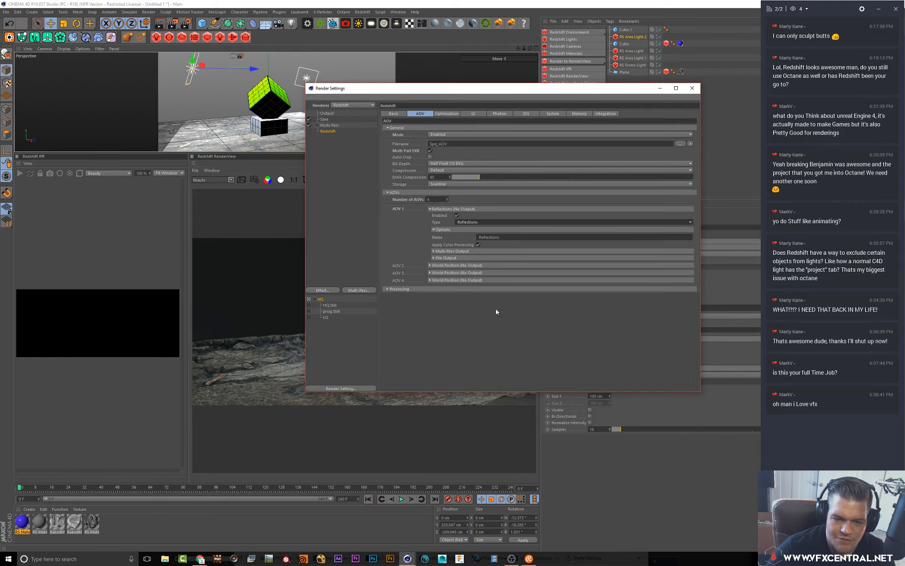
{"action": "left_click", "coordinate": [451, 251]}
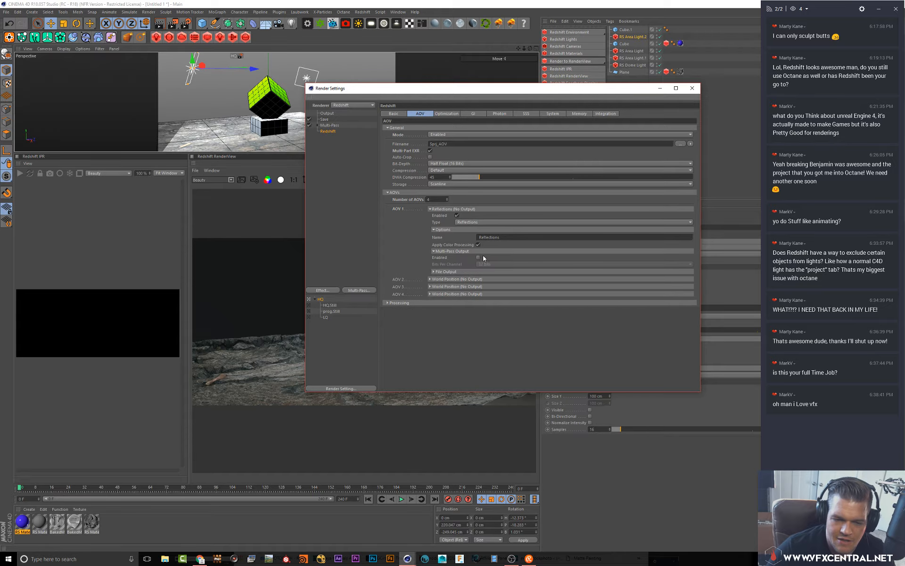
{"action": "left_click", "coordinate": [478, 257]}
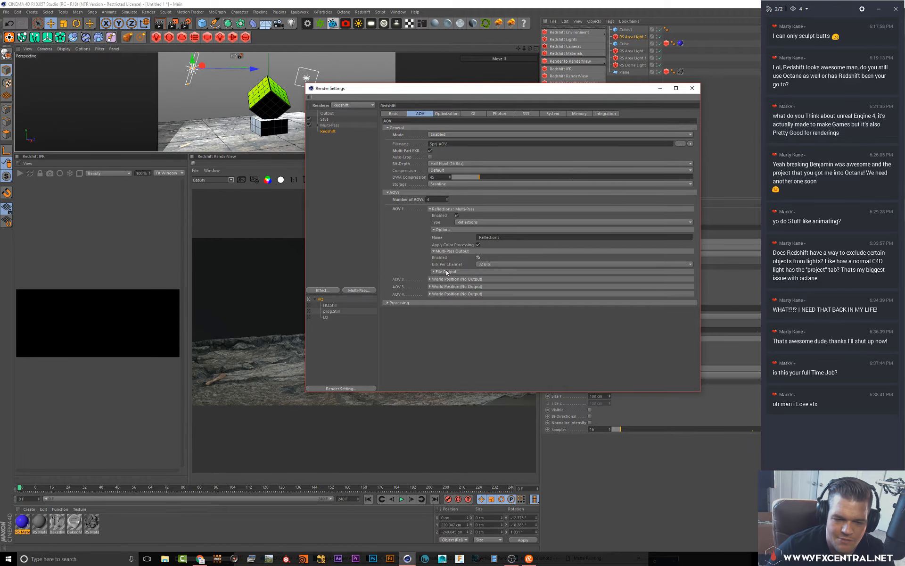
{"action": "left_click", "coordinate": [439, 208]}
Turn off AOV 1's multi-pass output
{"action": "left_click", "coordinate": [437, 216]}
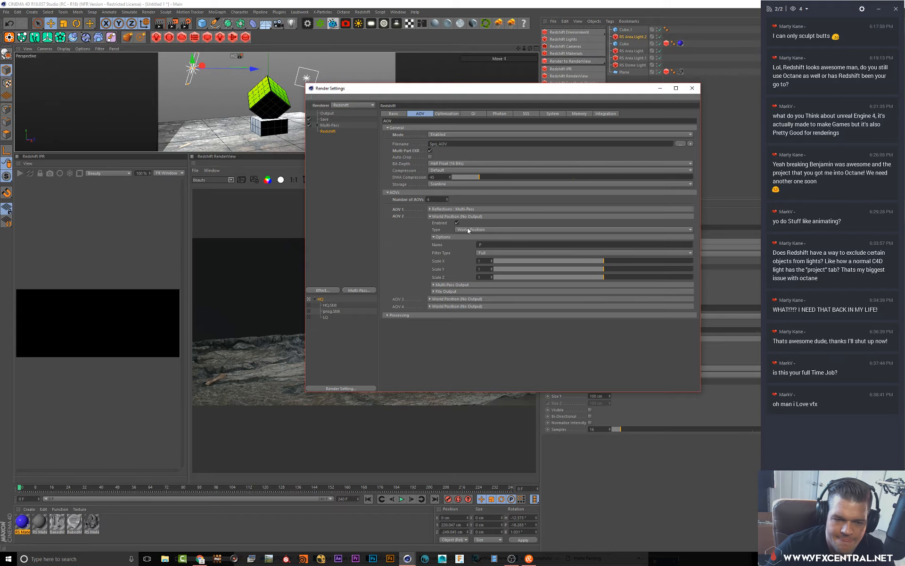
{"action": "left_click", "coordinate": [444, 209]}
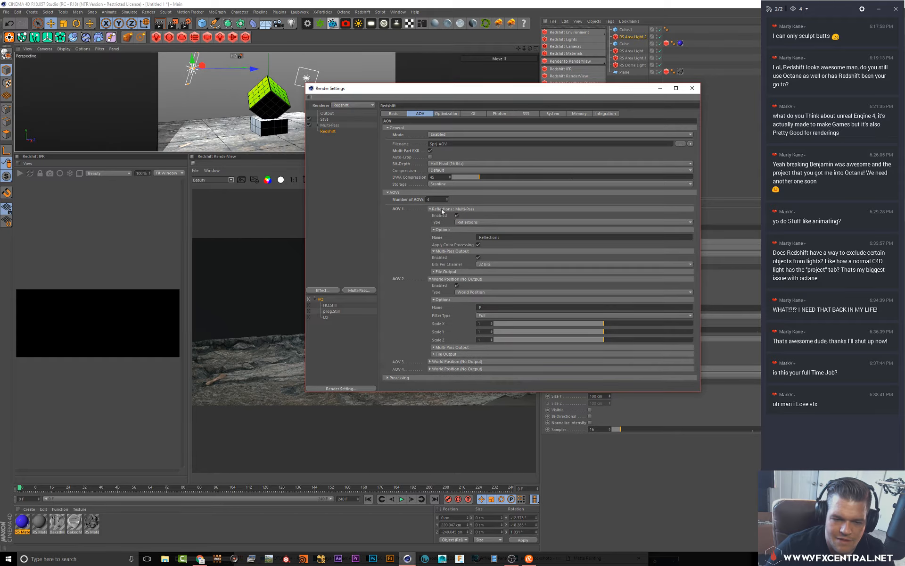
{"action": "left_click", "coordinate": [479, 258]}
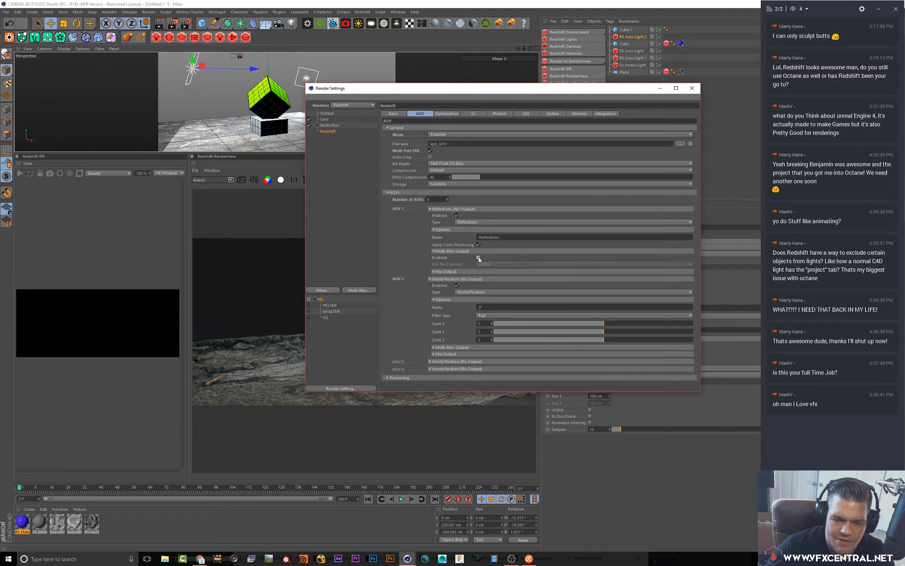
{"action": "left_click", "coordinate": [446, 209]}
Set AOV 2's type to Diffuse Lighting
{"action": "left_click", "coordinate": [470, 229]}
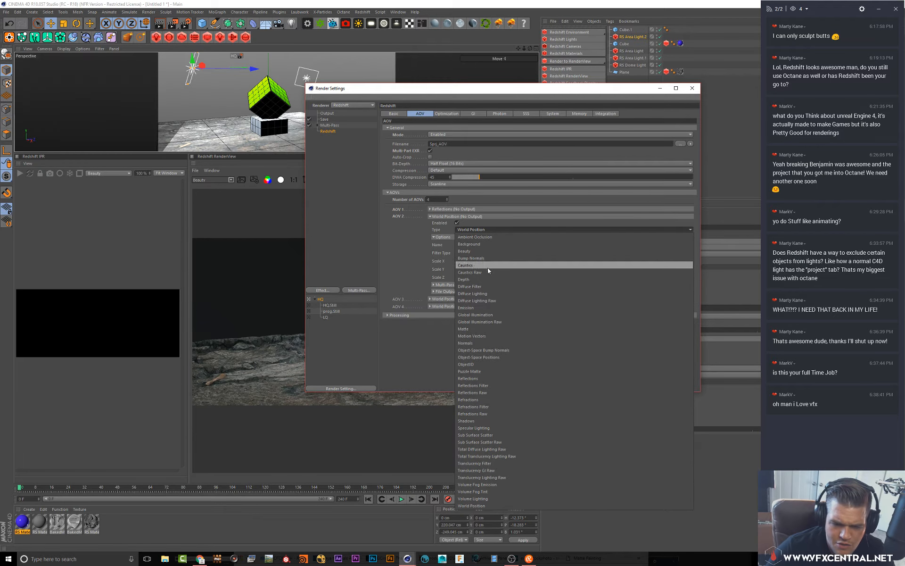
{"action": "left_click", "coordinate": [483, 294]}
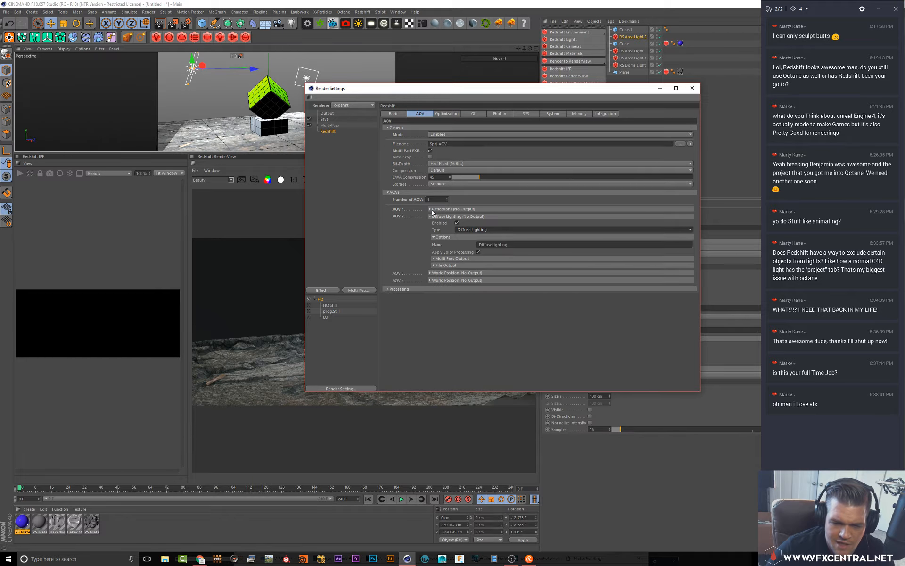
{"action": "left_click", "coordinate": [431, 216]}
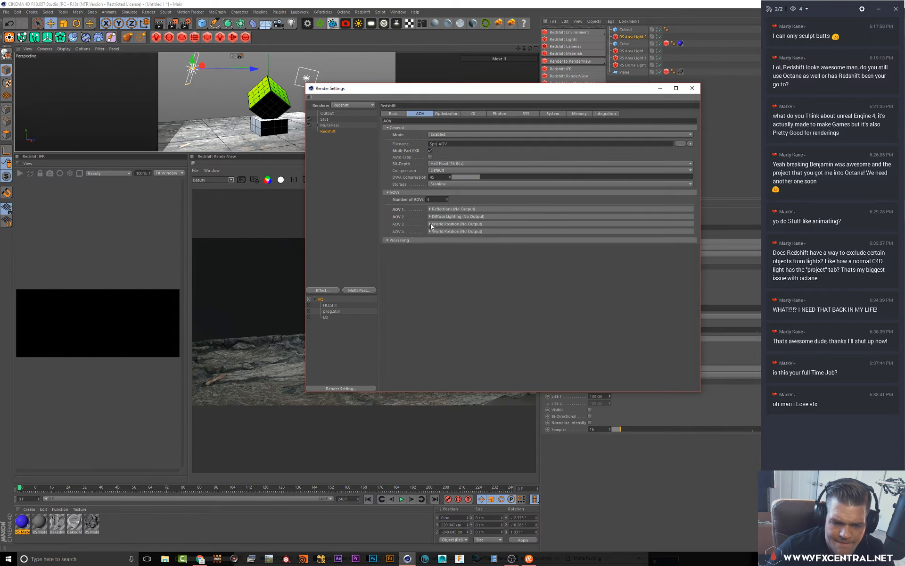
Set the AOV bit depth to Float (32 Bit) and re-enable AOV 1's multi-pass output
{"action": "left_click", "coordinate": [457, 163]}
{"action": "left_click", "coordinate": [454, 171]}
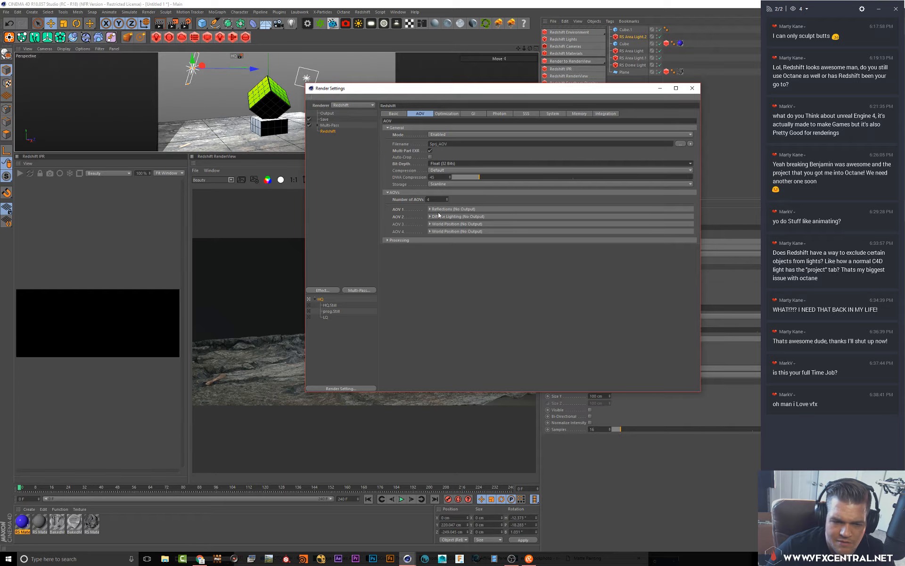
{"action": "left_click", "coordinate": [430, 209]}
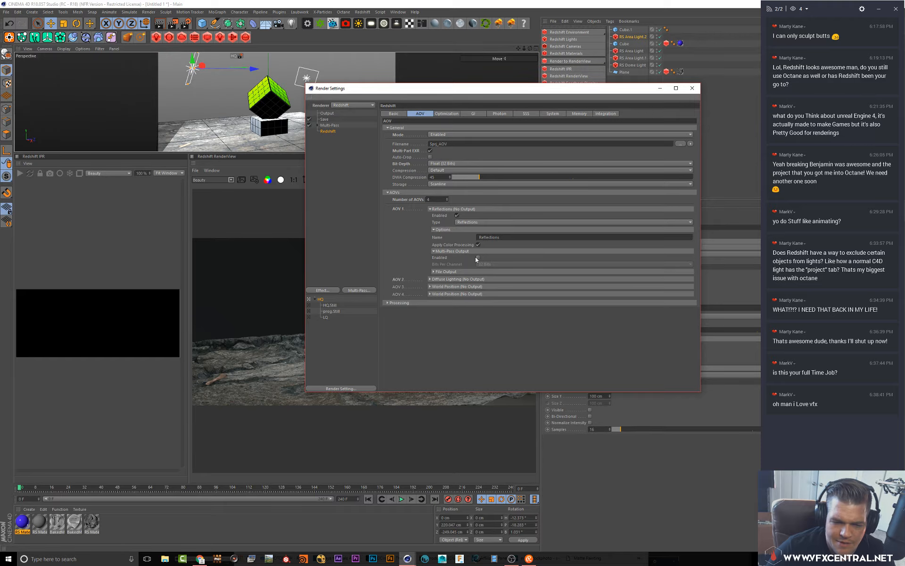
{"action": "left_click", "coordinate": [477, 258]}
{"action": "left_click", "coordinate": [448, 210]}
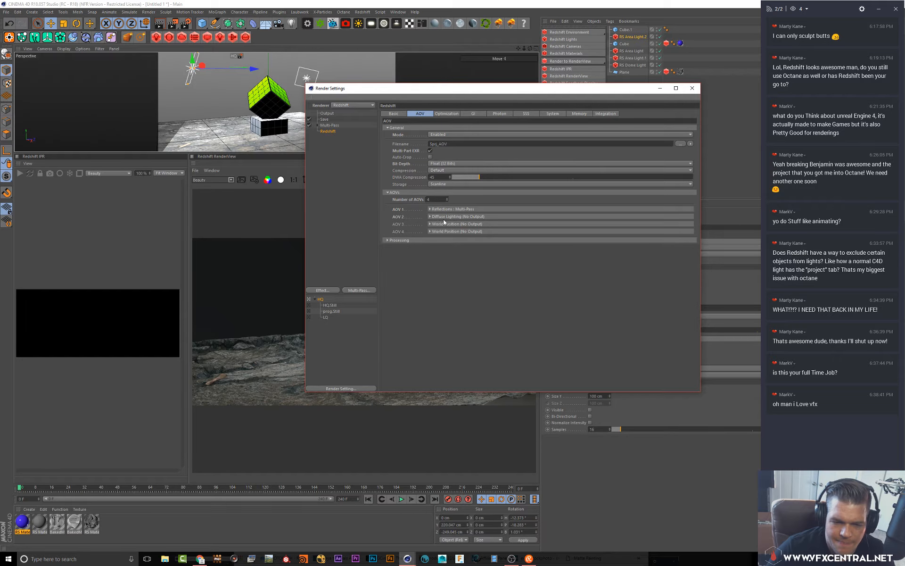
Enable multi-pass output for the Diffuse Lighting AOV 2
{"action": "left_click", "coordinate": [446, 217]}
{"action": "left_click", "coordinate": [452, 259]}
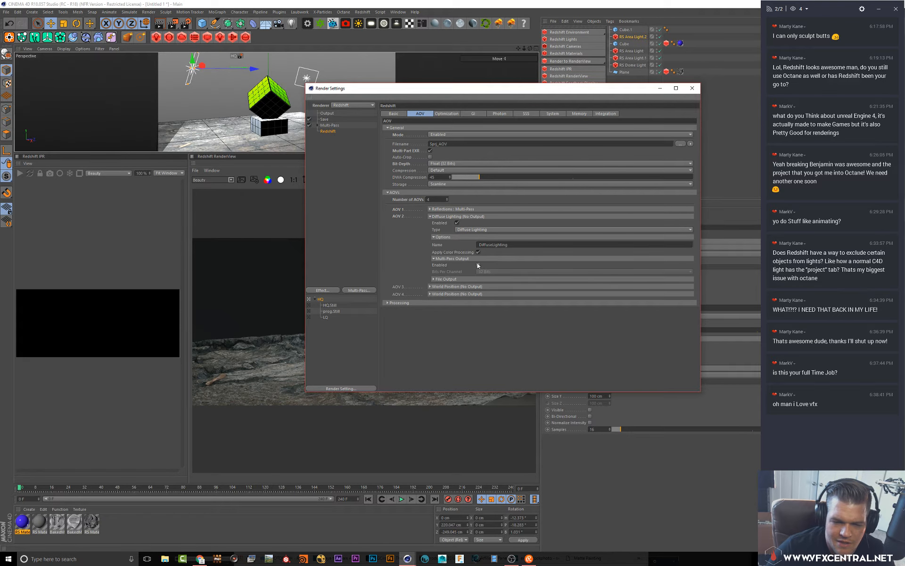
{"action": "left_click", "coordinate": [480, 266]}
{"action": "left_click", "coordinate": [445, 217]}
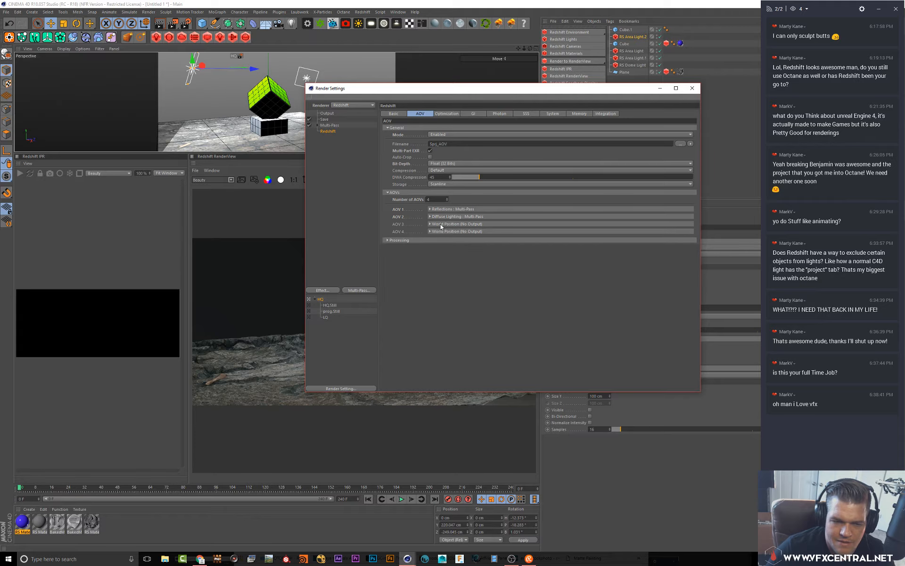
Set AOV 3's type to Specular Lighting and reduce the number of AOVs to 3
{"action": "left_click", "coordinate": [440, 224]}
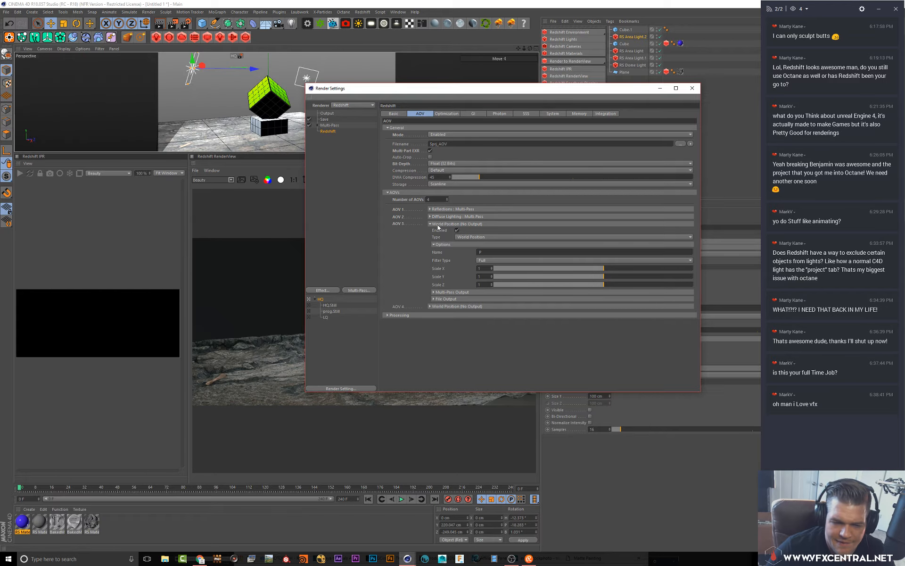
{"action": "left_click", "coordinate": [457, 236]}
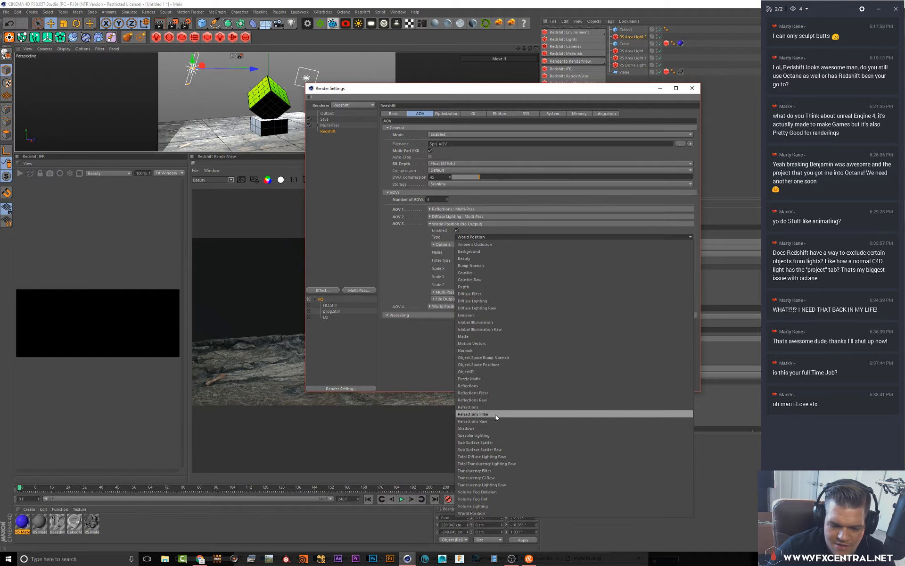
{"action": "left_click", "coordinate": [491, 438]}
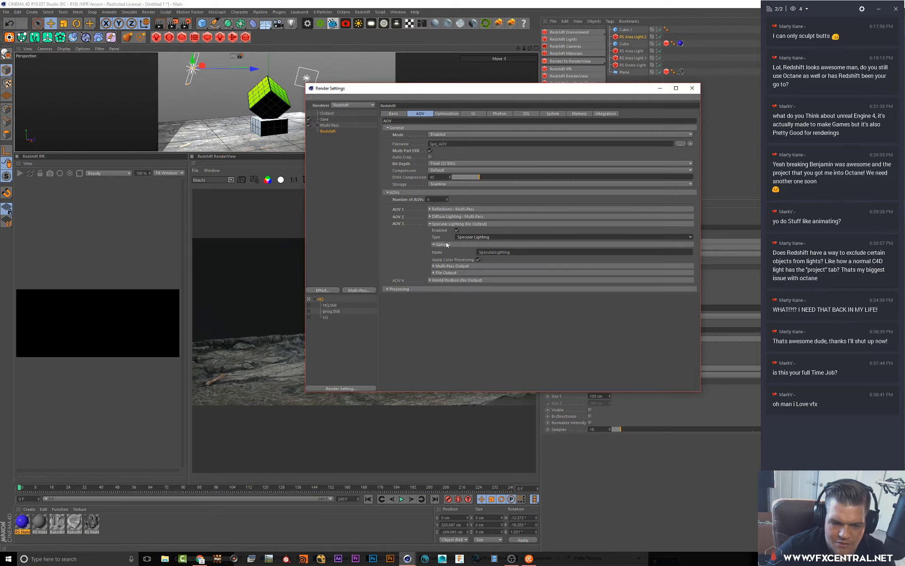
{"action": "left_click", "coordinate": [447, 200]}
Enable AOV 3's multi-pass output with 32 Bits per channel
{"action": "left_click", "coordinate": [469, 266]}
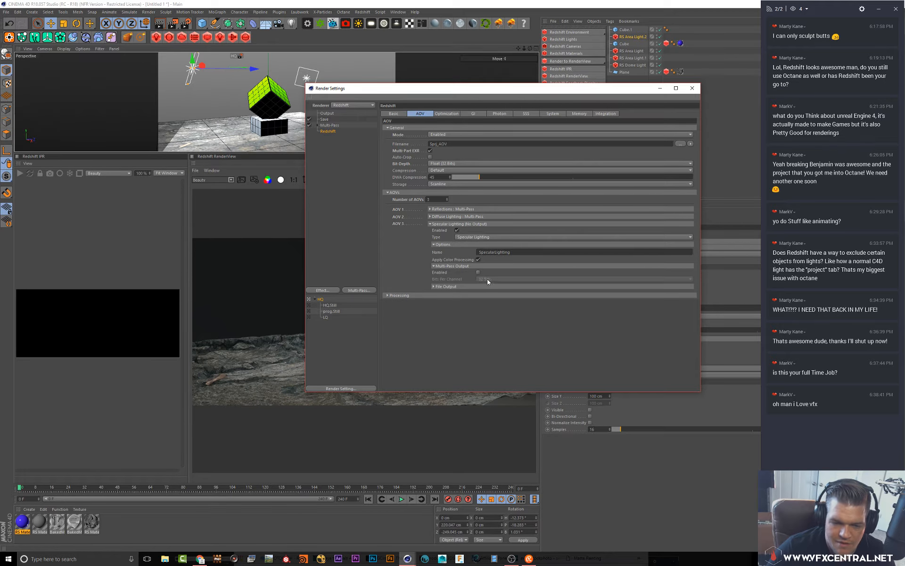
{"action": "left_click", "coordinate": [478, 272]}
{"action": "left_click", "coordinate": [489, 279]}
{"action": "left_click", "coordinate": [481, 307]}
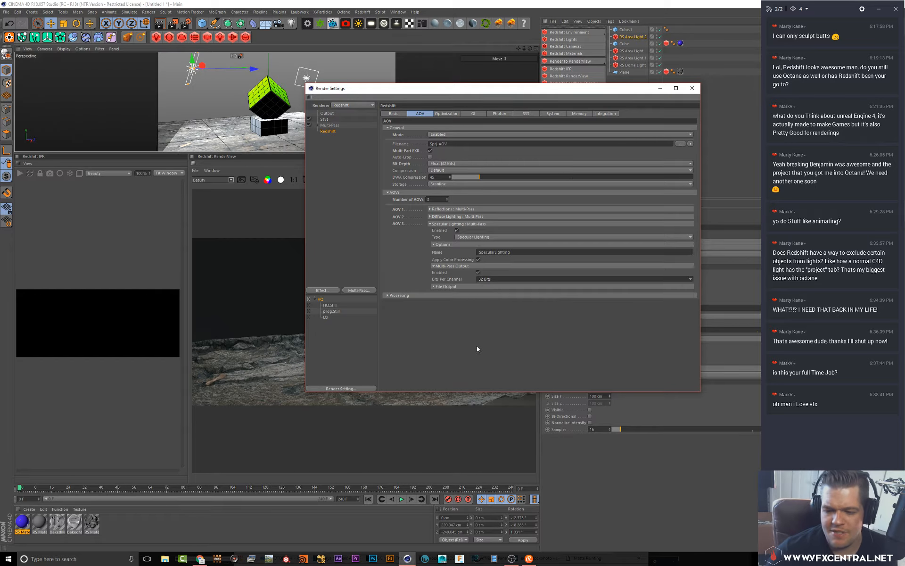
Enable clamping and disable importance-based optimizations in the AOV Processing settings
{"action": "left_click", "coordinate": [435, 224]}
{"action": "left_click", "coordinate": [440, 225]}
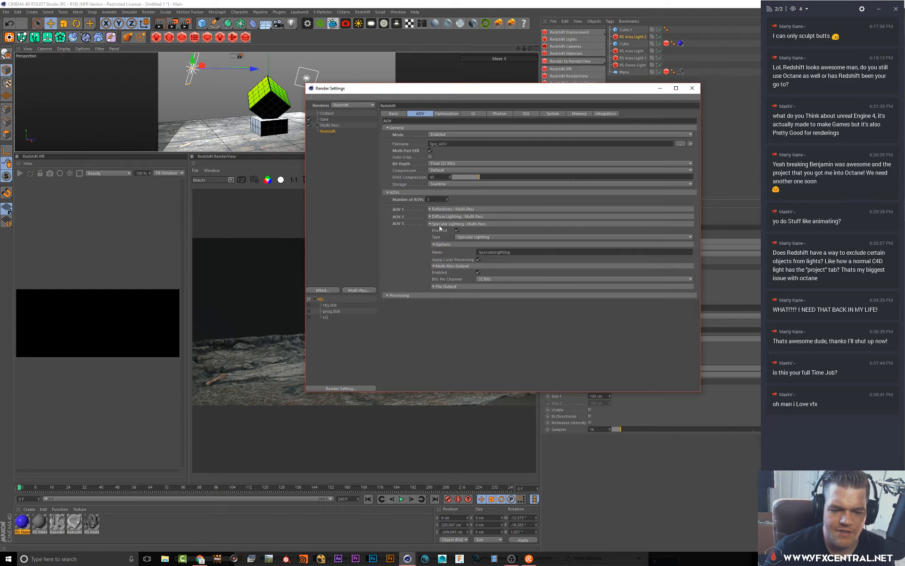
{"action": "left_click", "coordinate": [440, 224]}
{"action": "left_click", "coordinate": [387, 233]}
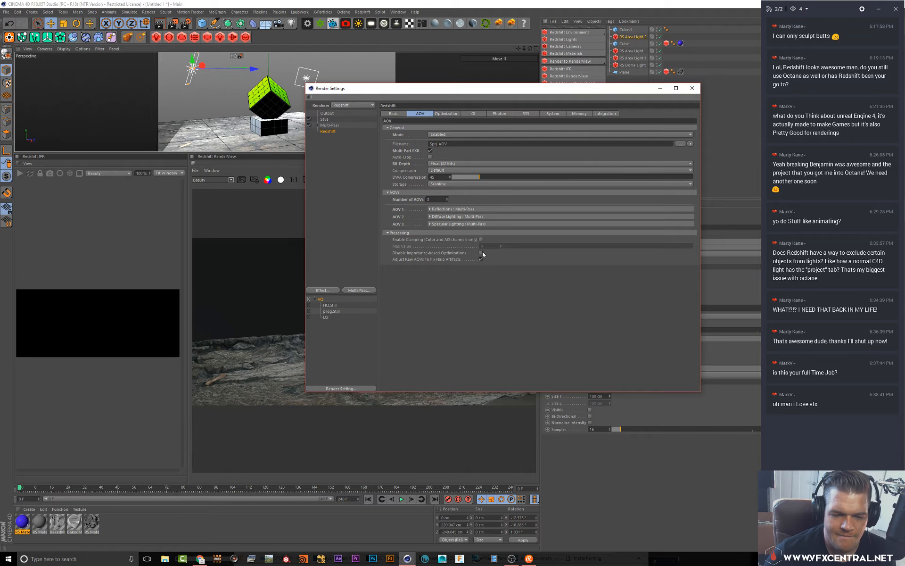
{"action": "left_click", "coordinate": [481, 239]}
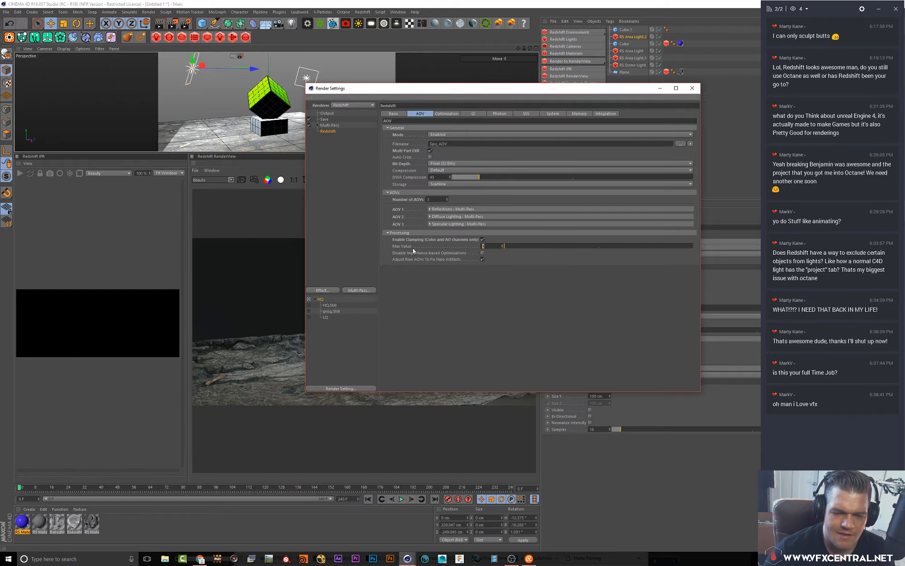
{"action": "left_click", "coordinate": [482, 253]}
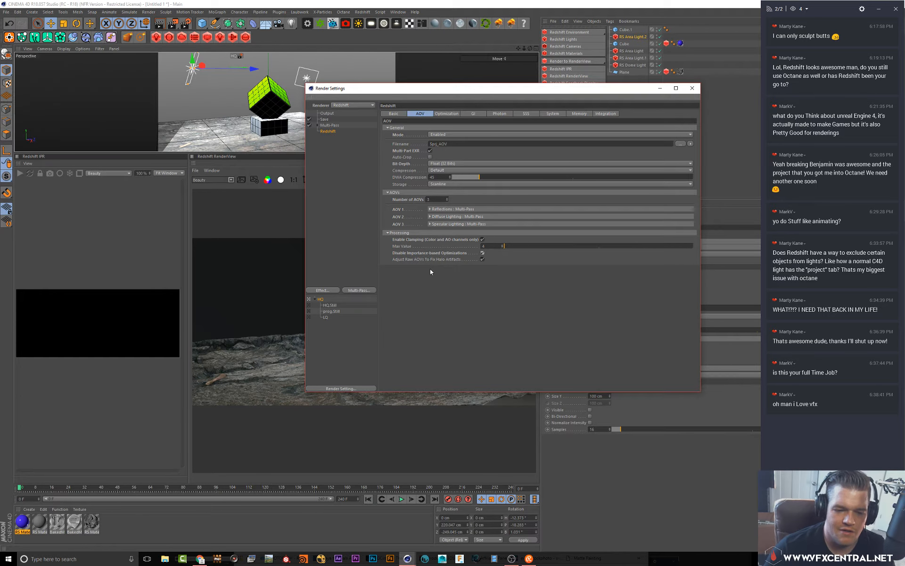
{"action": "left_click", "coordinate": [482, 239]}
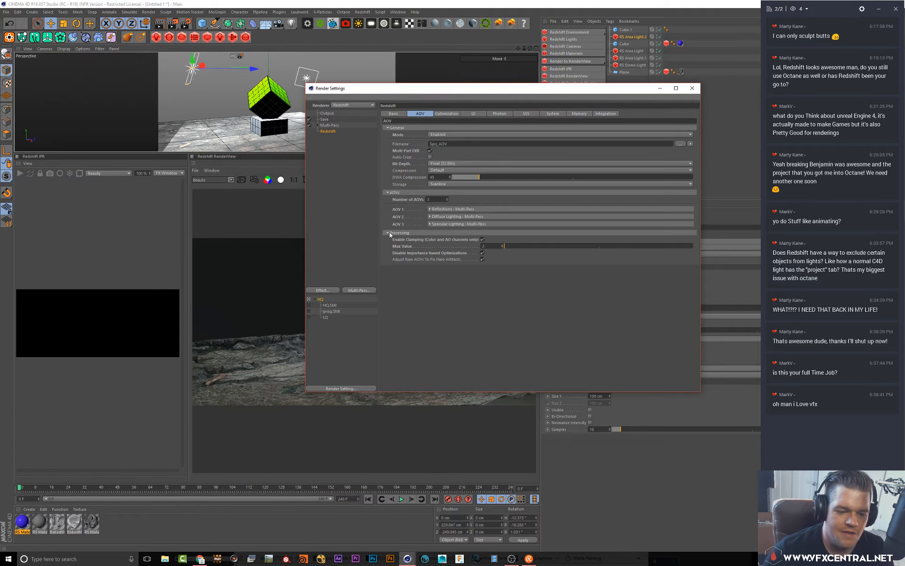
Review the Save page's multi-pass image settings and the RenderView colour management panel, then close the render settings
{"action": "left_click_drag", "start_coordinate": [387, 91], "coordinate": [352, 86]}
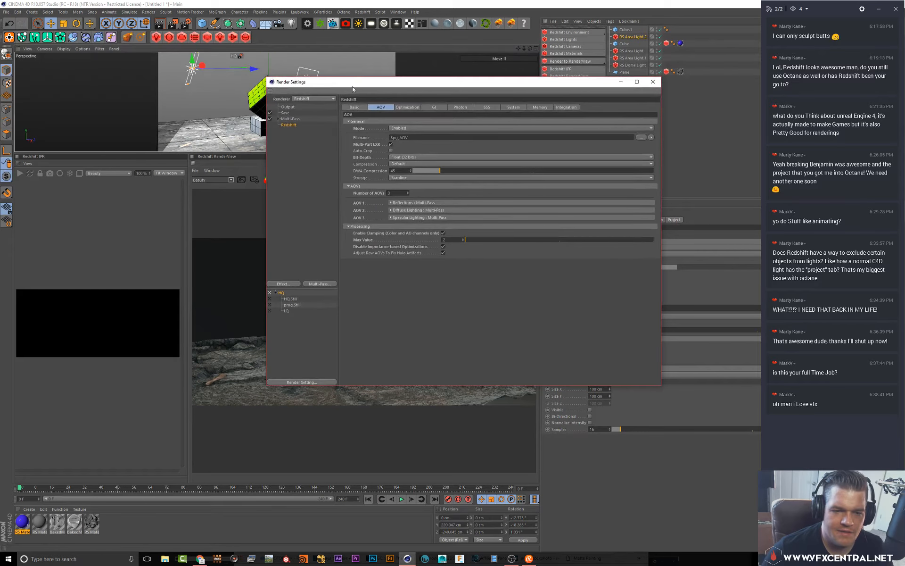
{"action": "left_click", "coordinate": [285, 113]}
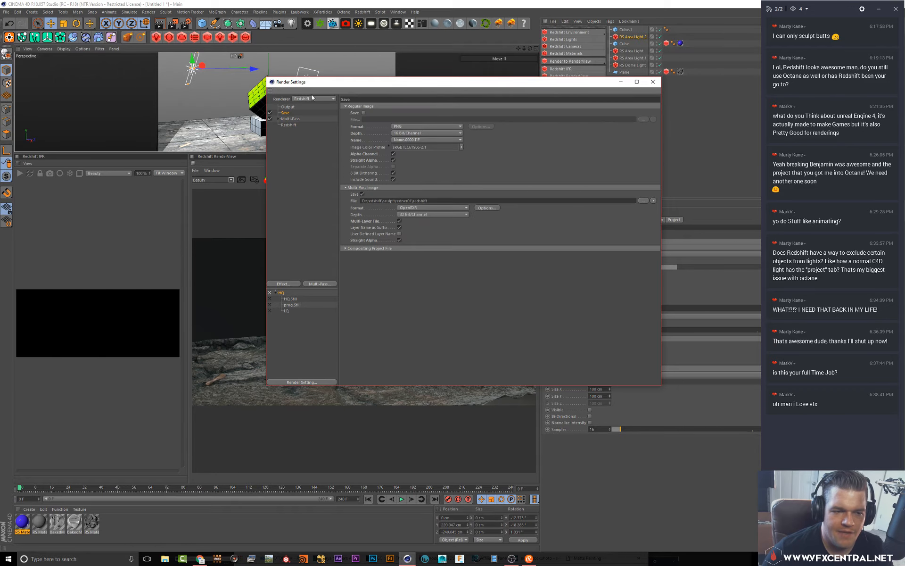
{"action": "left_click_drag", "start_coordinate": [320, 82], "coordinate": [631, 184]}
{"action": "left_click", "coordinate": [533, 180]}
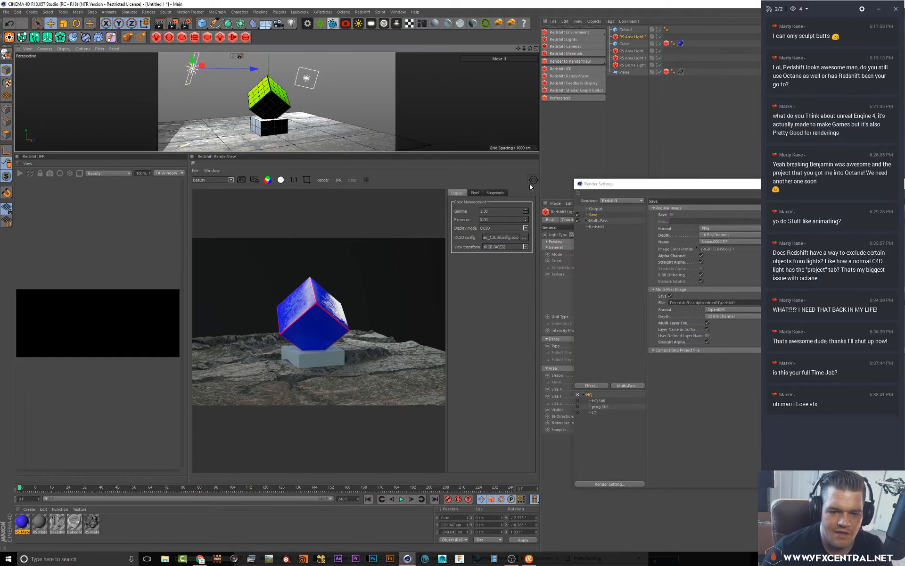
{"action": "left_click", "coordinate": [532, 181]}
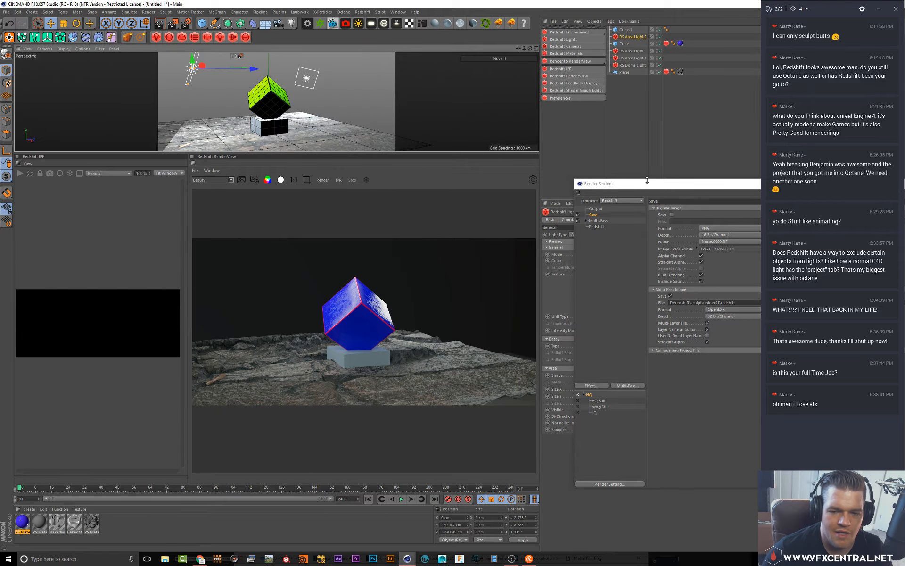
{"action": "left_click_drag", "start_coordinate": [647, 180], "coordinate": [356, 153]}
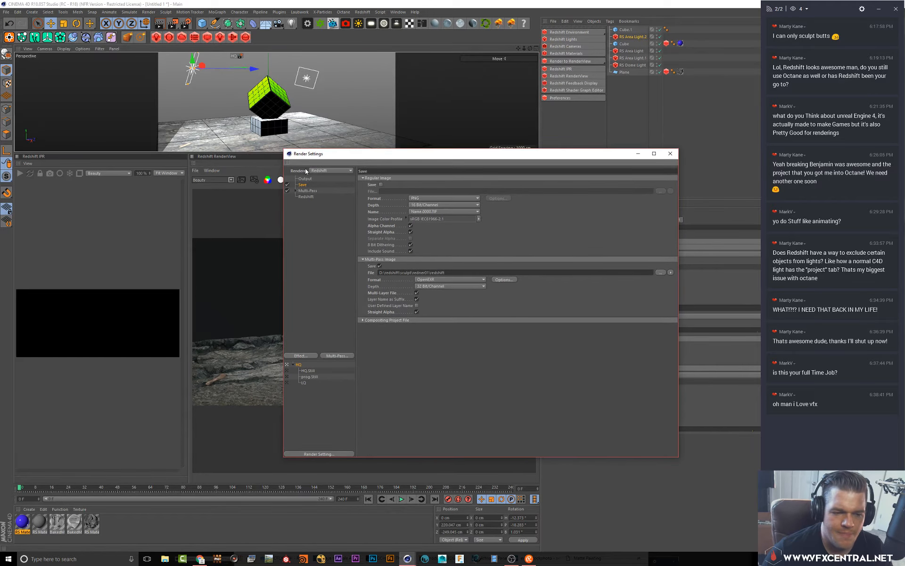
{"action": "left_click", "coordinate": [670, 153]}
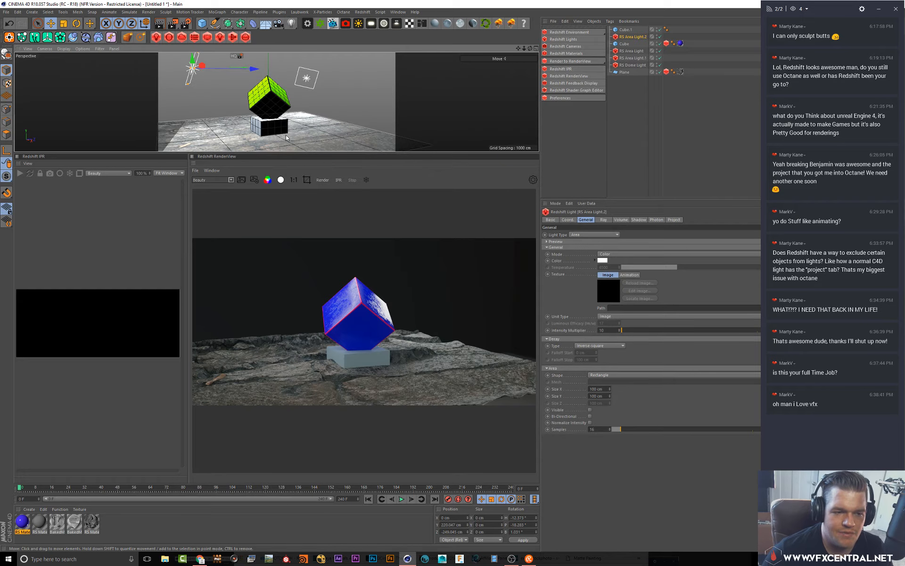
Set the AOV output file path to the redner01 folder under D:\redshift\sculpt, keeping the Spq_AOV name
{"action": "left_click", "coordinate": [185, 24]}
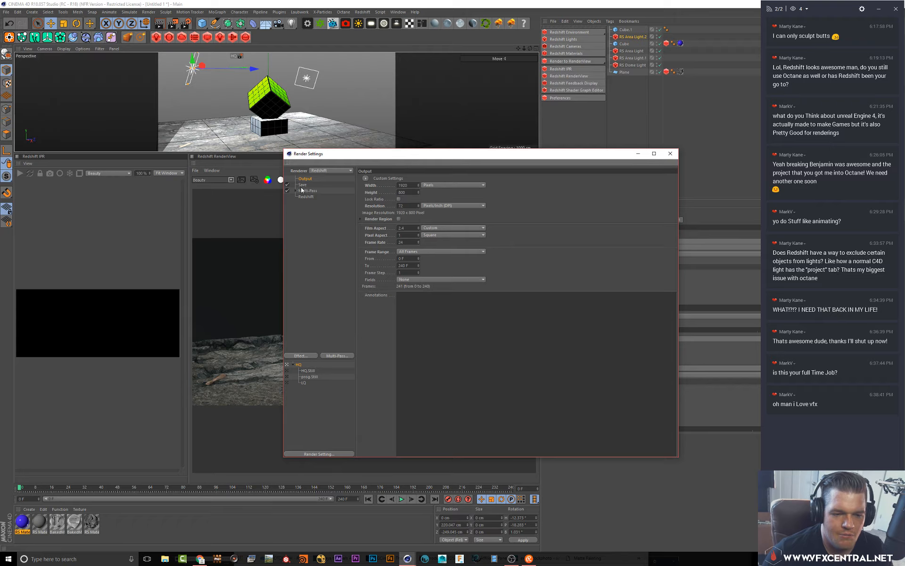
{"action": "left_click", "coordinate": [303, 185]}
{"action": "left_click", "coordinate": [306, 196]}
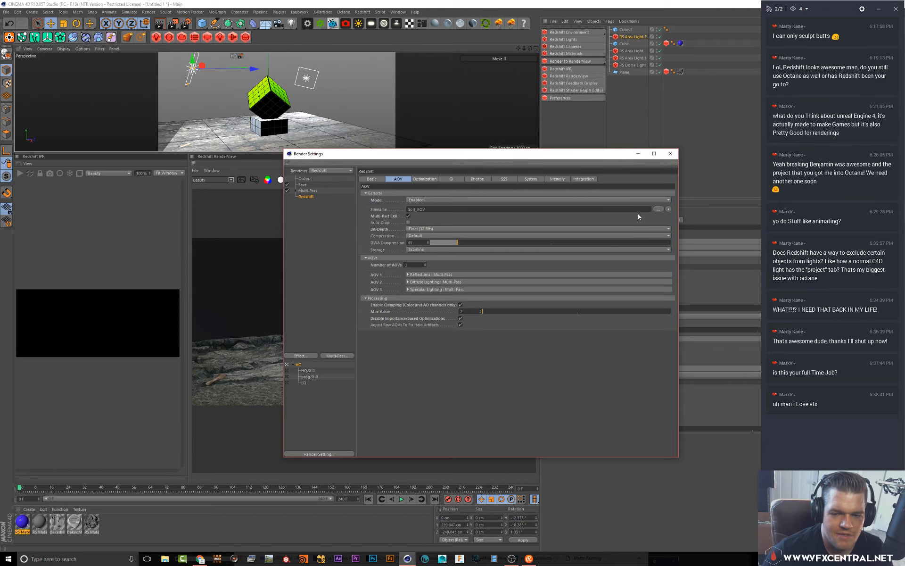
{"action": "left_click", "coordinate": [658, 209]}
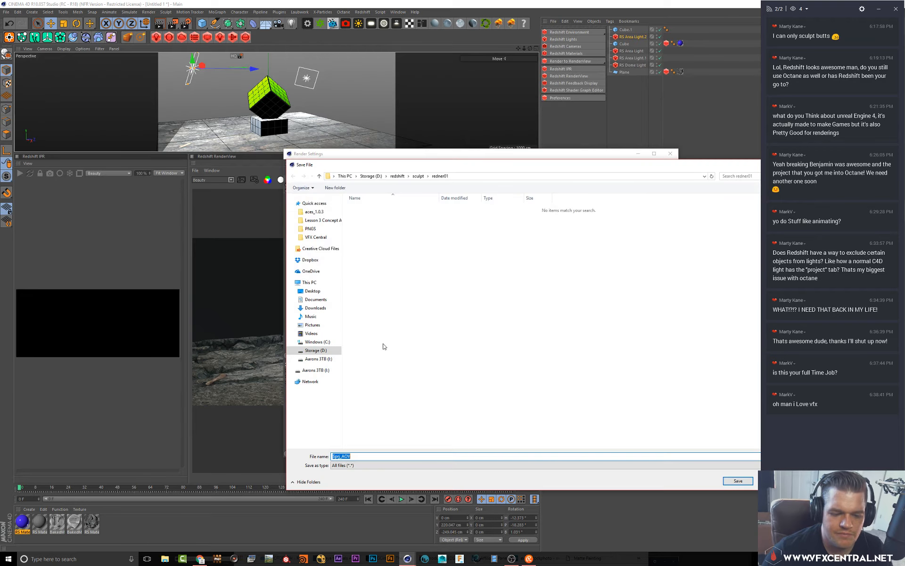
{"action": "left_click", "coordinate": [739, 481]}
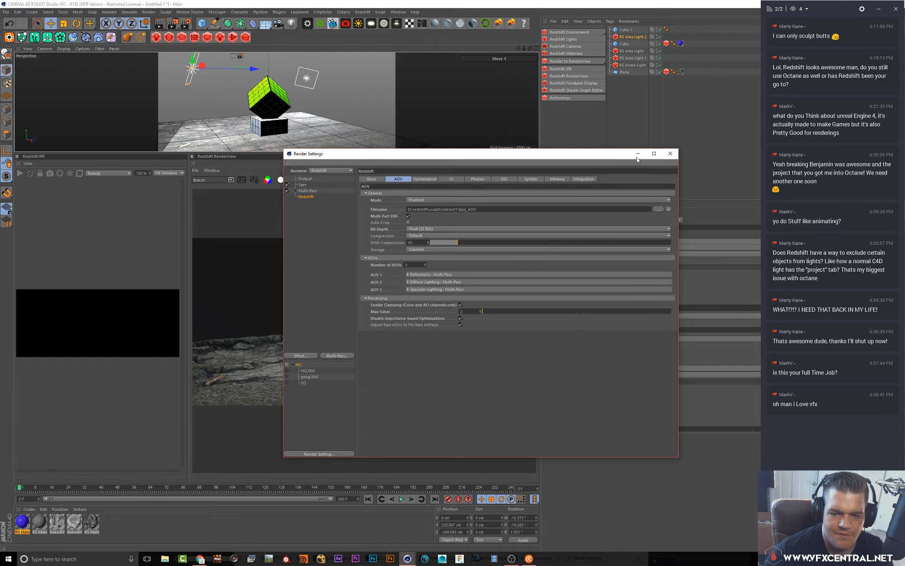
{"action": "left_click", "coordinate": [670, 154]}
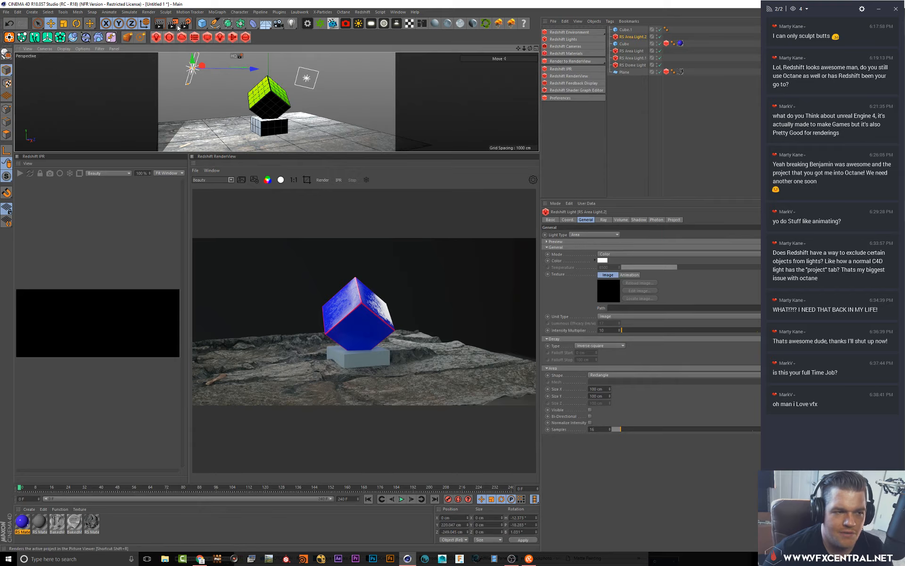
Set the output frame range to Current Frame
{"action": "left_click", "coordinate": [184, 25]}
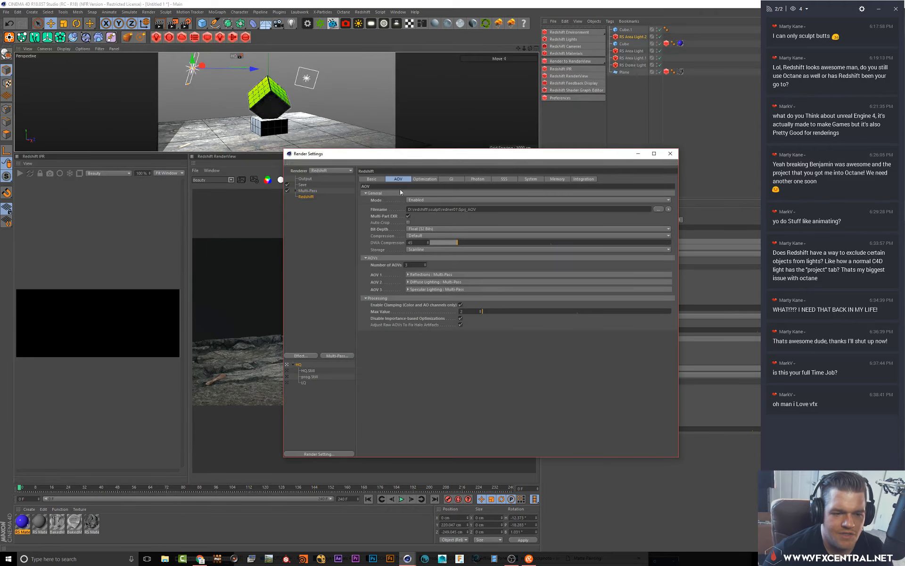
{"action": "left_click", "coordinate": [305, 179]}
{"action": "left_click", "coordinate": [441, 251]}
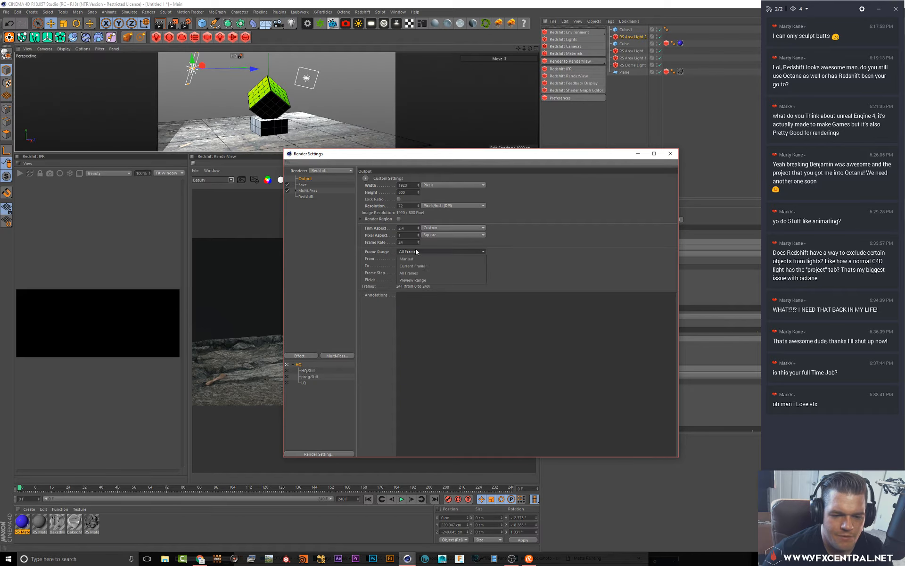
{"action": "left_click", "coordinate": [424, 259]}
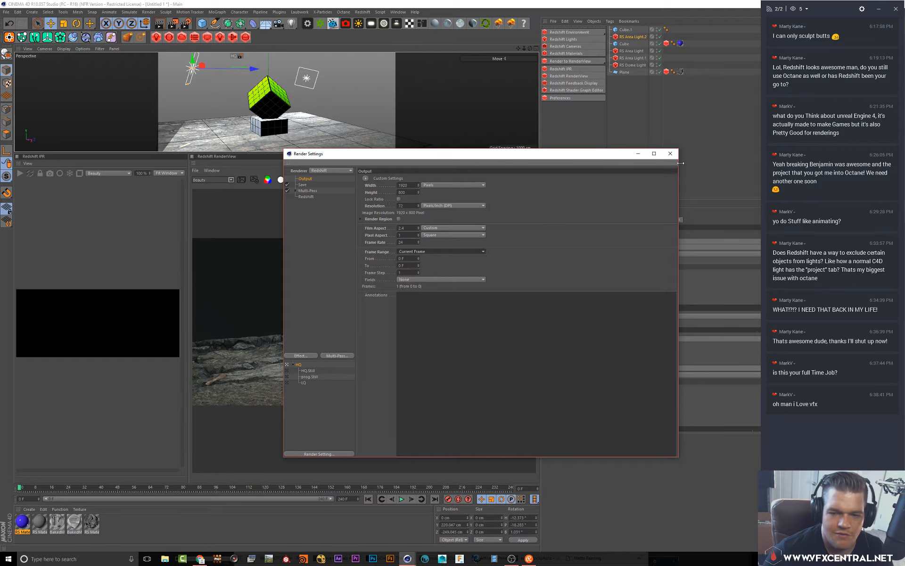
{"action": "left_click", "coordinate": [670, 153]}
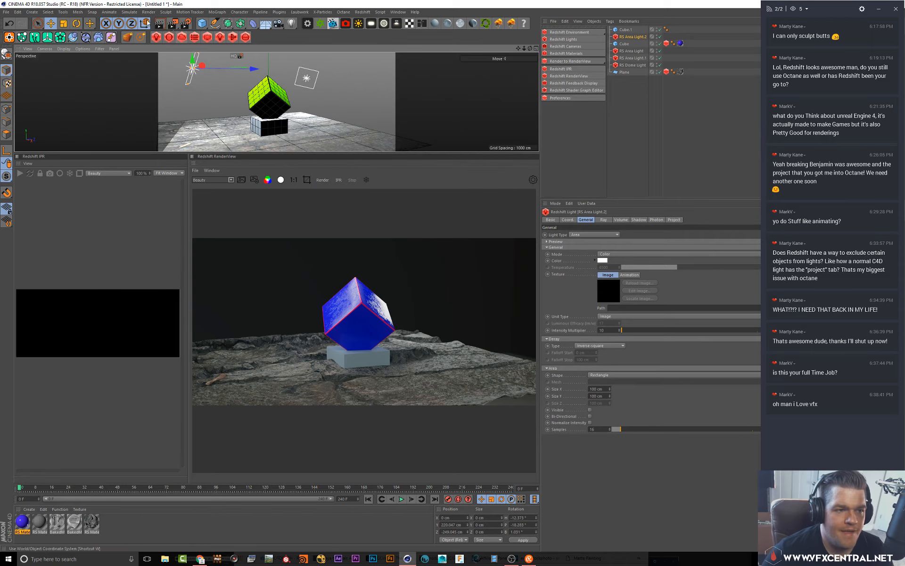
Start a Picture Viewer render, view its layer list, and stop the render
{"action": "left_click", "coordinate": [174, 26]}
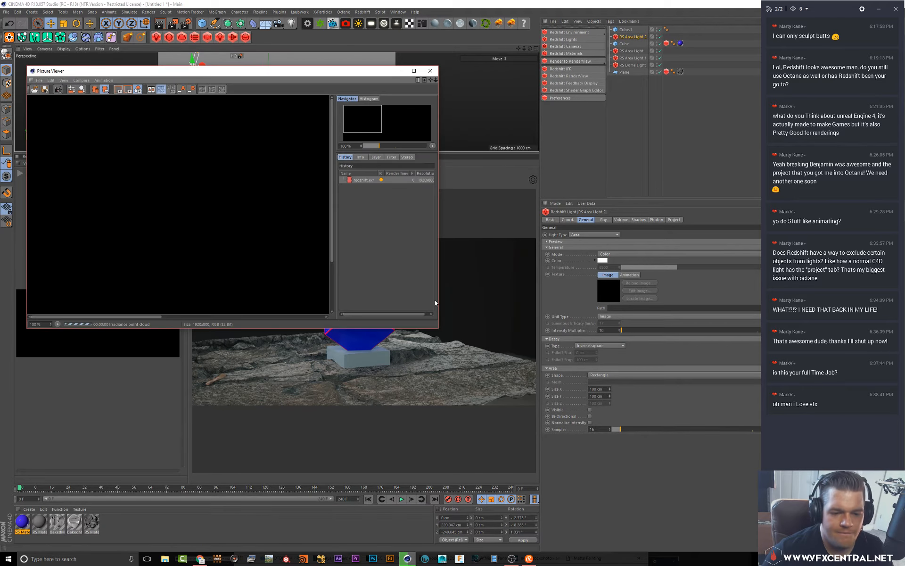
{"action": "left_click_drag", "start_coordinate": [448, 336], "coordinate": [751, 443]}
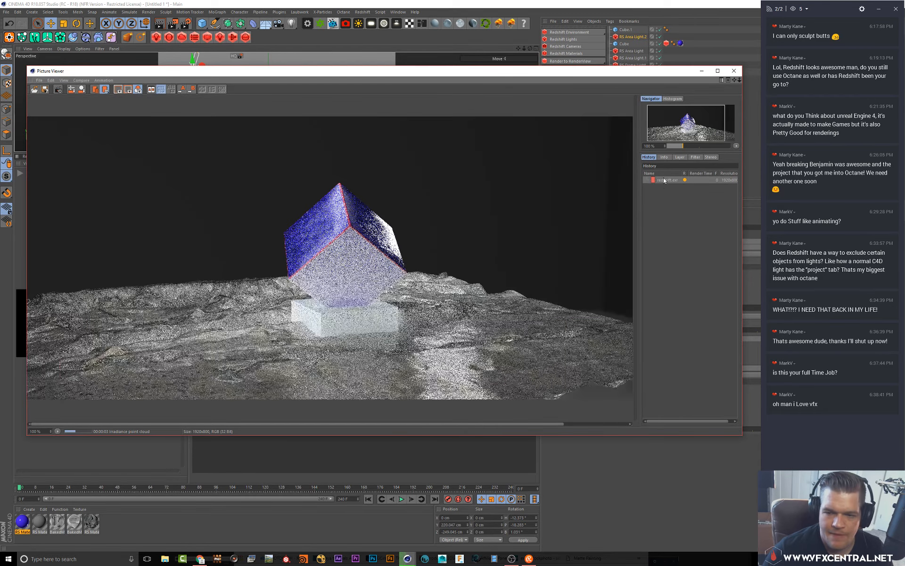
{"action": "left_click", "coordinate": [679, 157]}
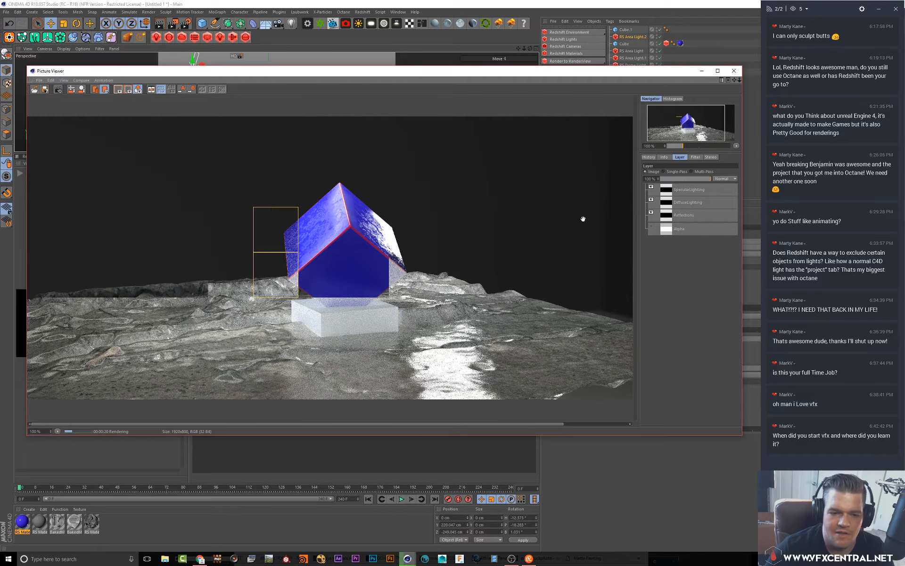
{"action": "left_click", "coordinate": [734, 71]}
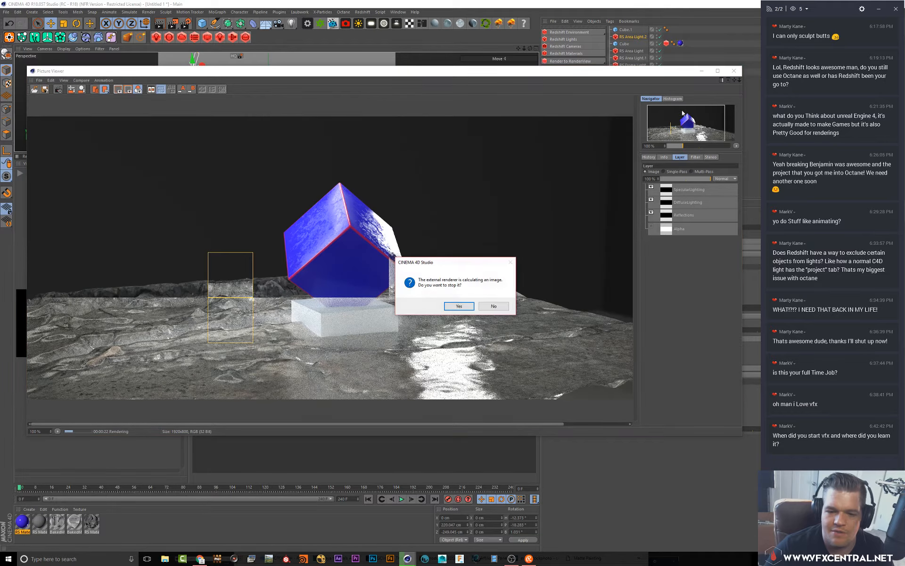
{"action": "left_click", "coordinate": [459, 306]}
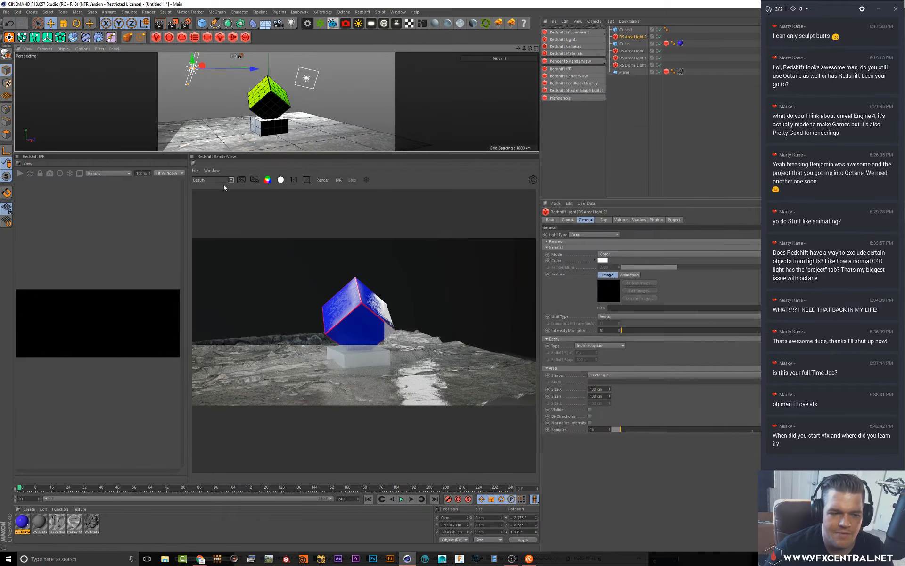
Restart the RenderView render and enable Alpha Channel Replace on the RS Dome Light
{"action": "left_click", "coordinate": [321, 179]}
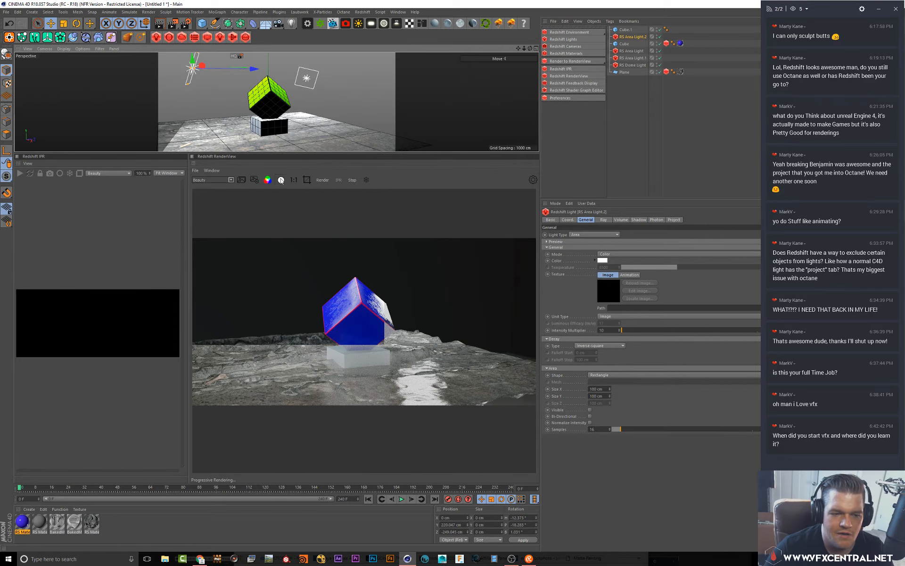
{"action": "left_click", "coordinate": [633, 65]}
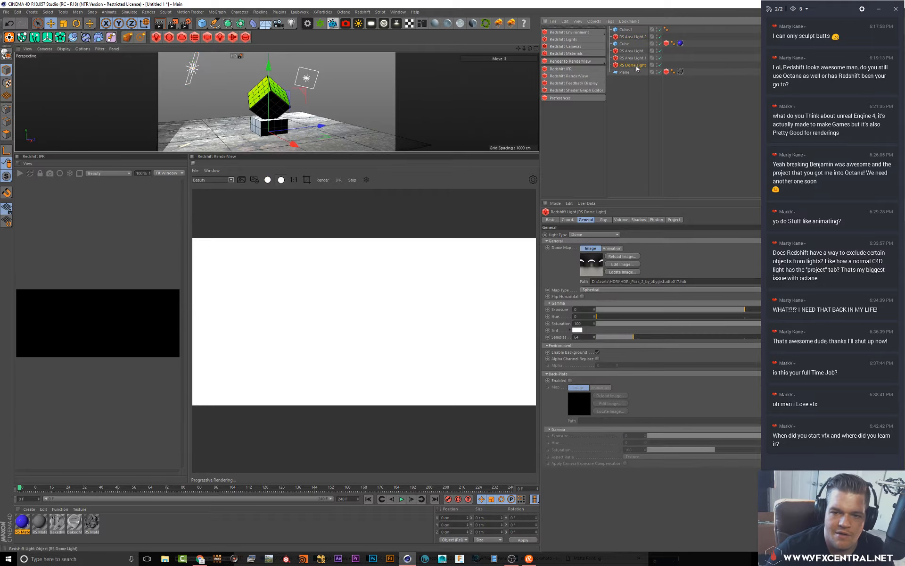
{"action": "left_click", "coordinate": [597, 359]}
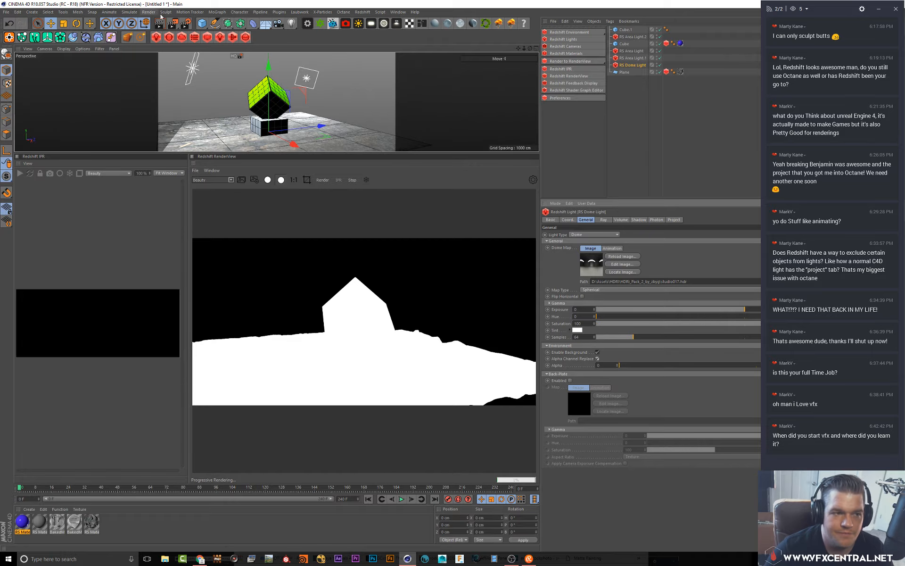
Enable Straight Alpha for the multi-pass image in the Save settings
{"action": "left_click", "coordinate": [187, 23]}
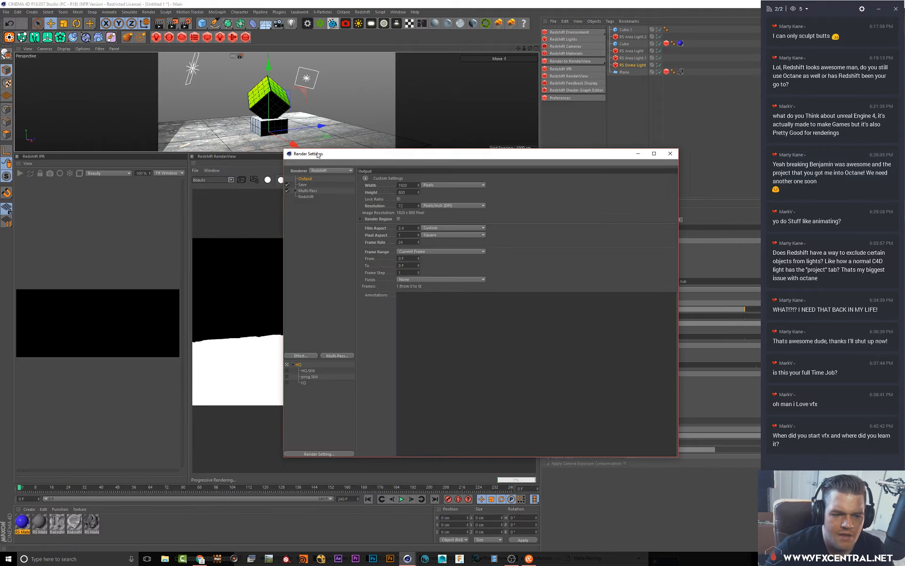
{"action": "left_click", "coordinate": [303, 185]}
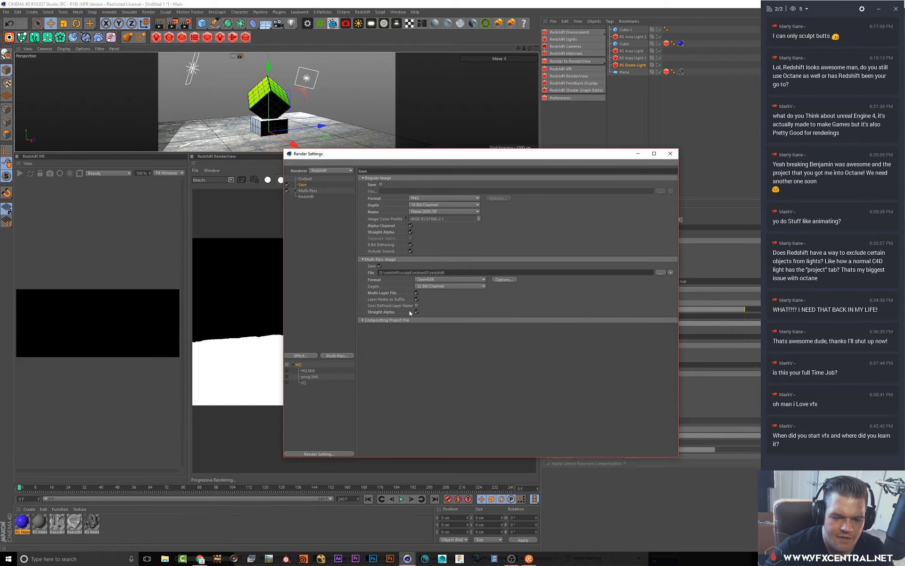
{"action": "left_click", "coordinate": [416, 311]}
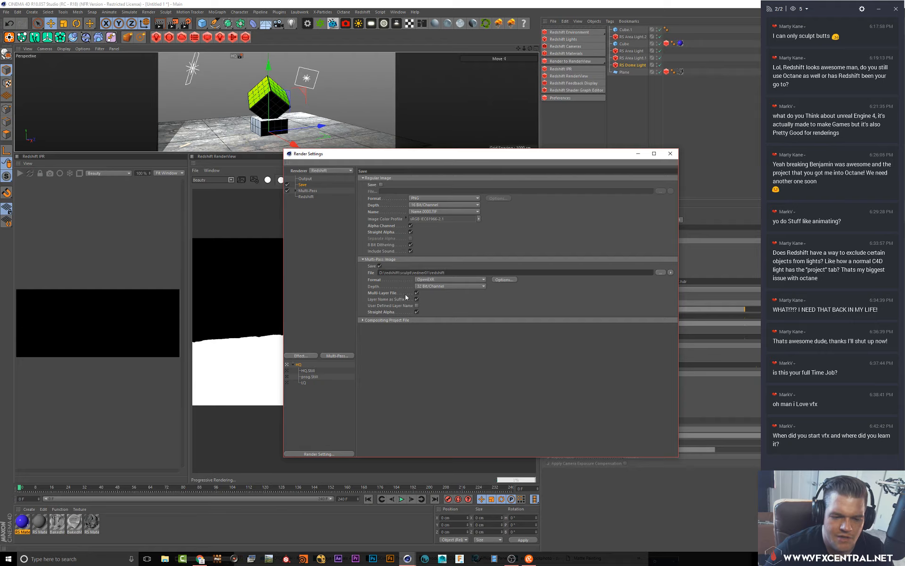
{"action": "left_click", "coordinate": [670, 155]}
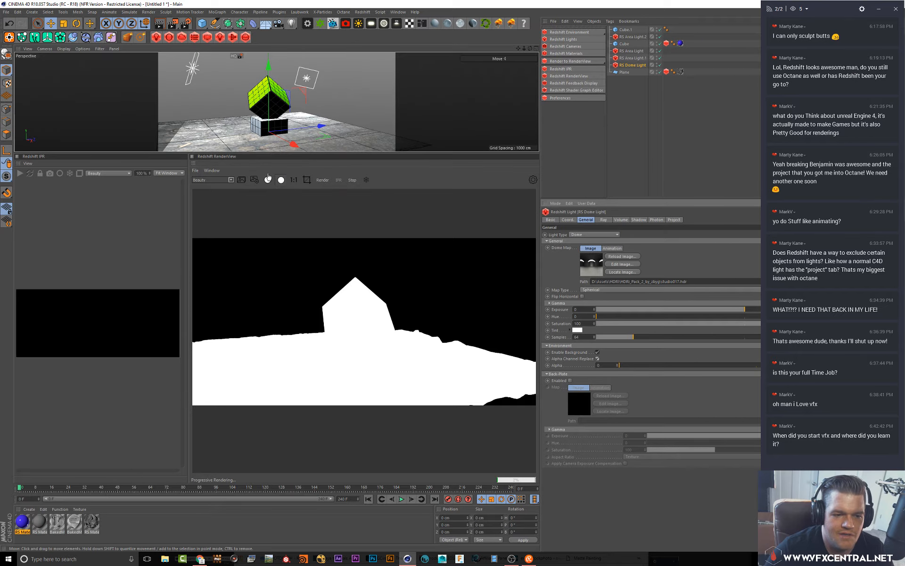
Render the scene to the Picture Viewer and inspect its SpecularLighting and Reflections layers
{"action": "left_click", "coordinate": [281, 180]}
{"action": "left_click", "coordinate": [173, 23]}
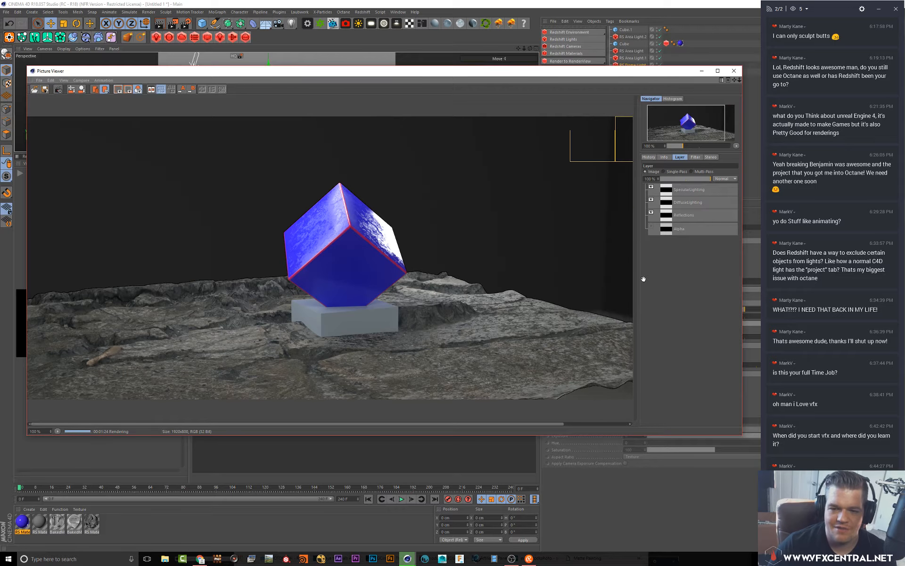
{"action": "scroll", "coordinate": [553, 316], "scroll_direction": "down", "scroll_amount": 1}
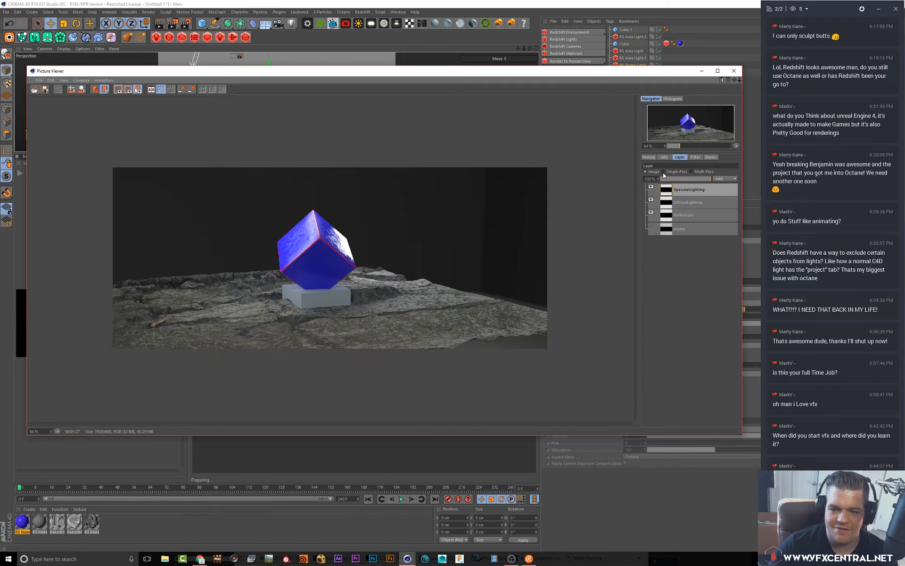
{"action": "left_click", "coordinate": [674, 190]}
{"action": "left_click", "coordinate": [688, 214]}
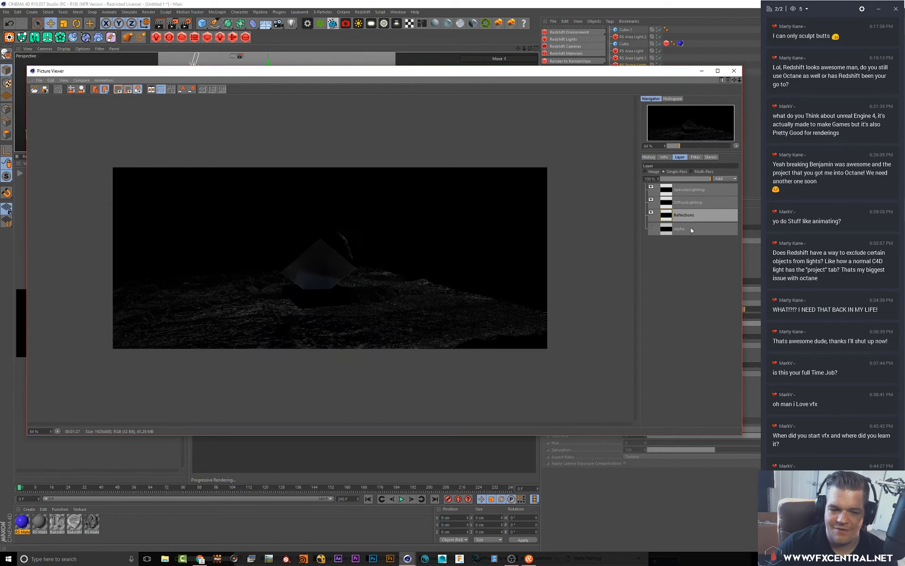
Inspect the Alpha, DiffuseLighting, SpecularLighting and Reflections layers of the render, then return to the full image view
{"action": "left_click", "coordinate": [691, 230]}
{"action": "left_click", "coordinate": [686, 204]}
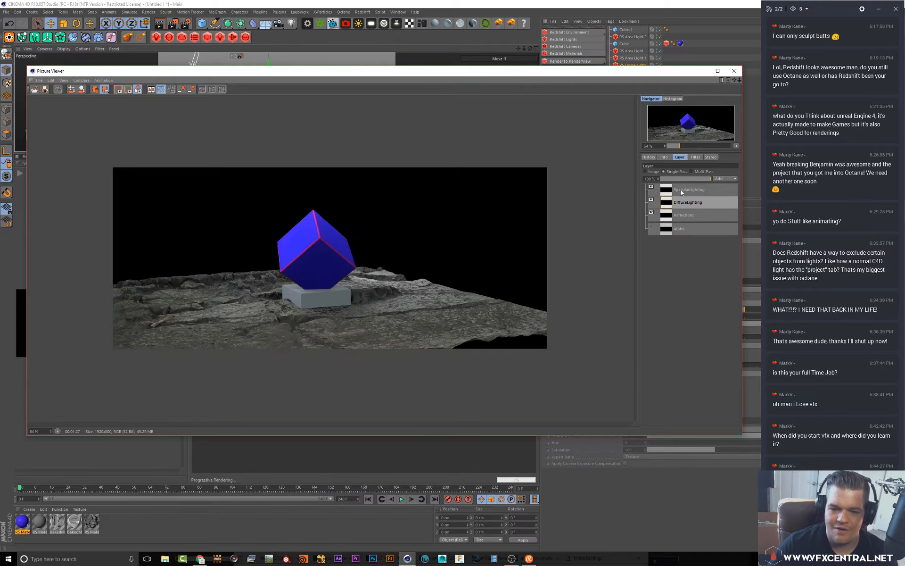
{"action": "left_click", "coordinate": [683, 191]}
{"action": "left_click", "coordinate": [684, 204]}
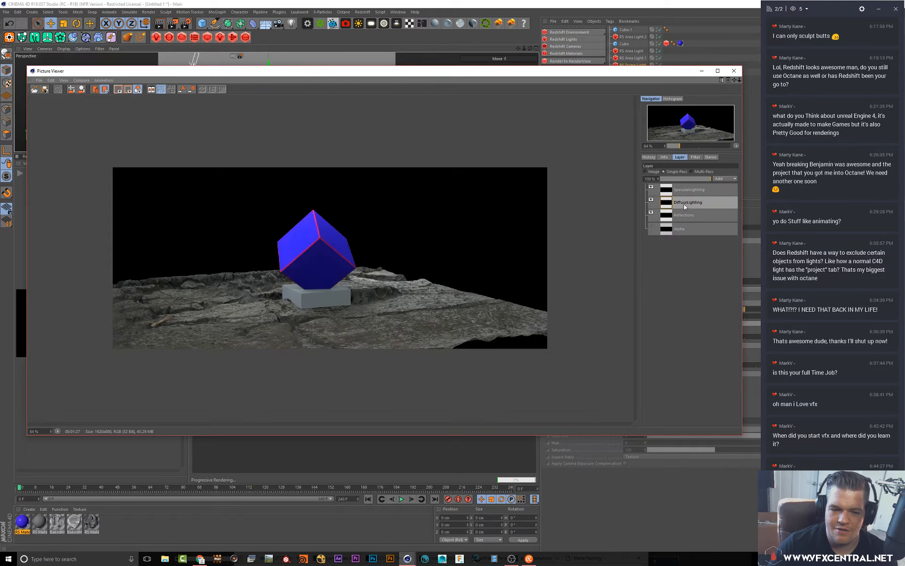
{"action": "left_click", "coordinate": [687, 216]}
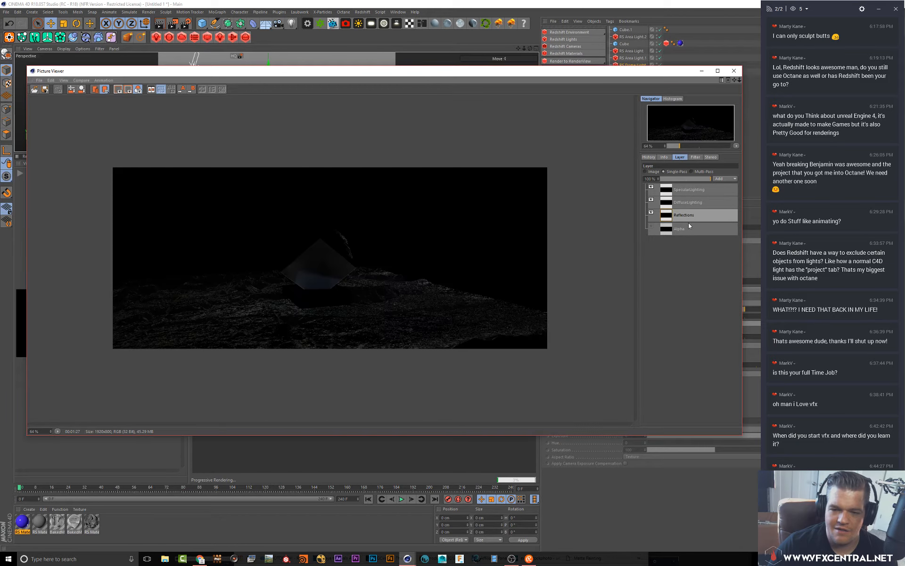
{"action": "left_click", "coordinate": [689, 229]}
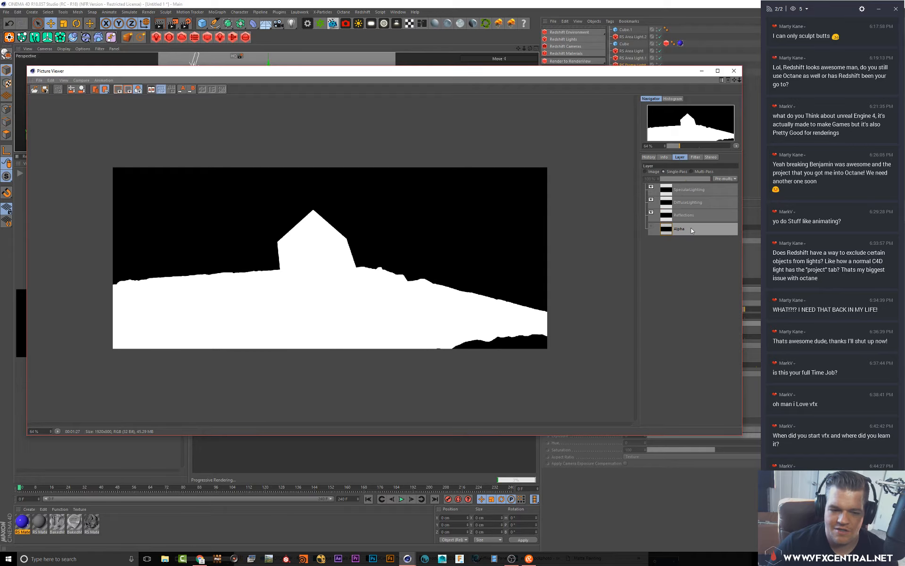
{"action": "left_click", "coordinate": [645, 172]}
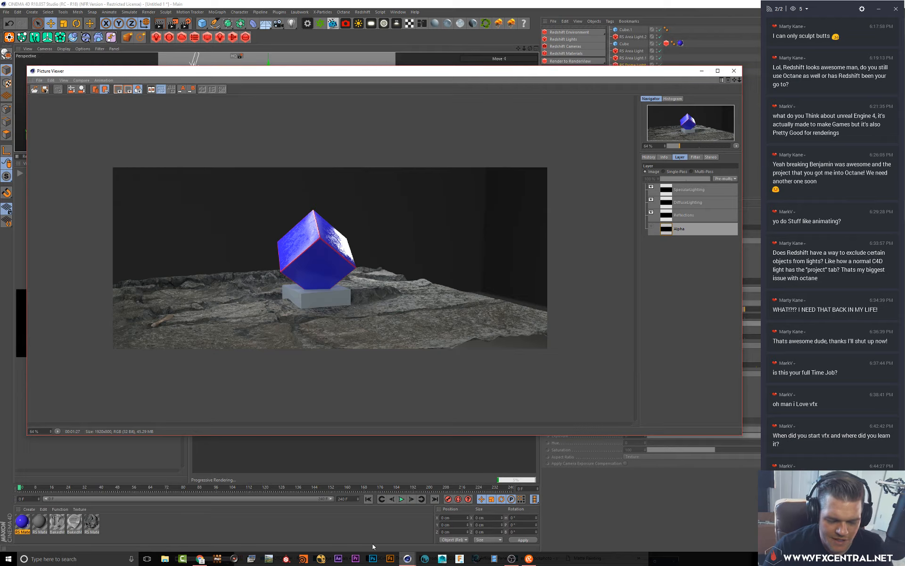
Switch to After Effects and dismiss its plugin warning and start screen
{"action": "left_click", "coordinate": [339, 560]}
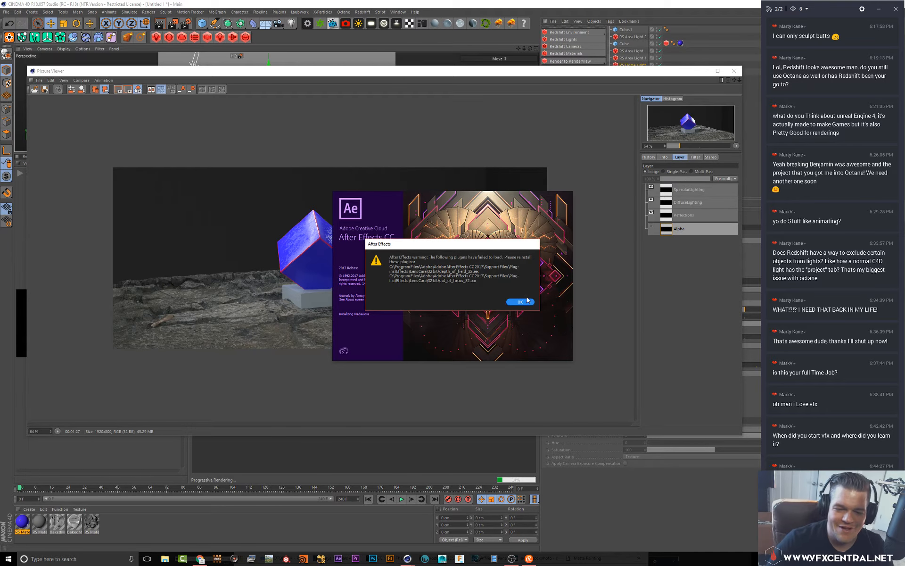
{"action": "left_click", "coordinate": [526, 301]}
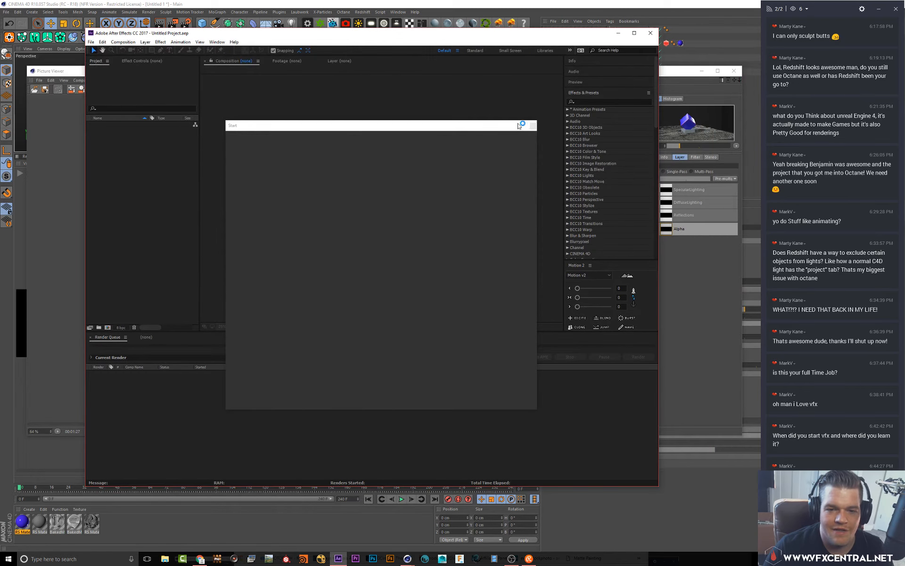
{"action": "left_click", "coordinate": [534, 126]}
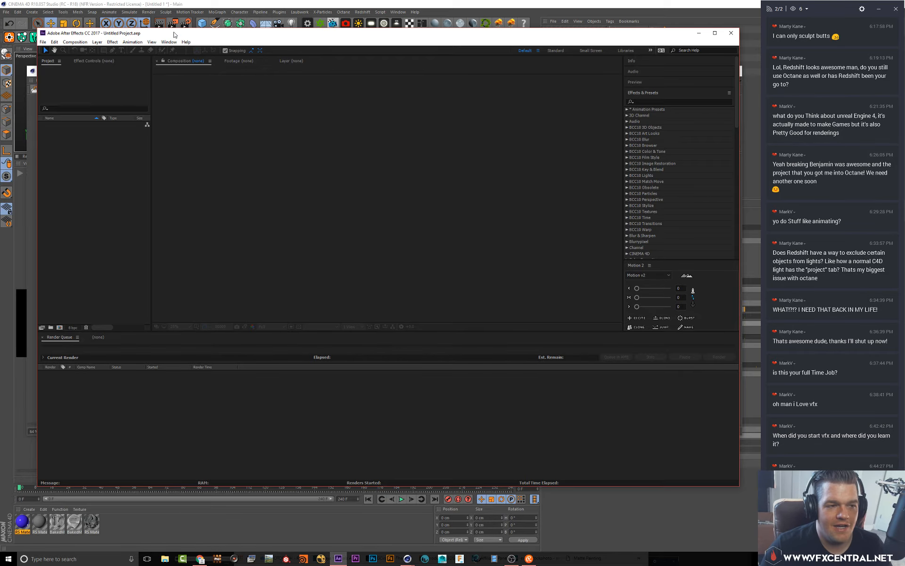
{"action": "left_click_drag", "start_coordinate": [174, 36], "coordinate": [191, 56]}
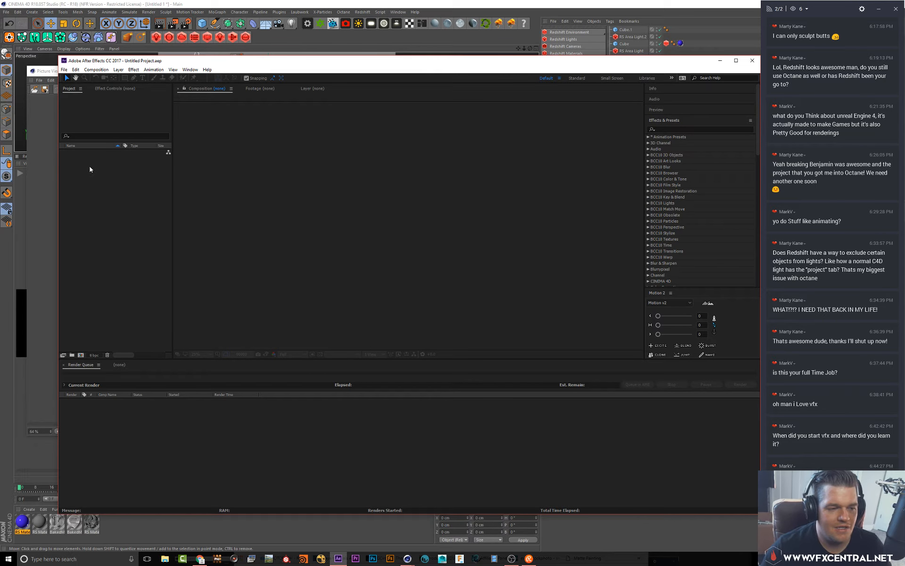
Import redshift.exr from Storage (D:) > redshift > sculpt > redner01 as footage, without the OpenEXR Sequence option
{"action": "double_click", "coordinate": [103, 163]}
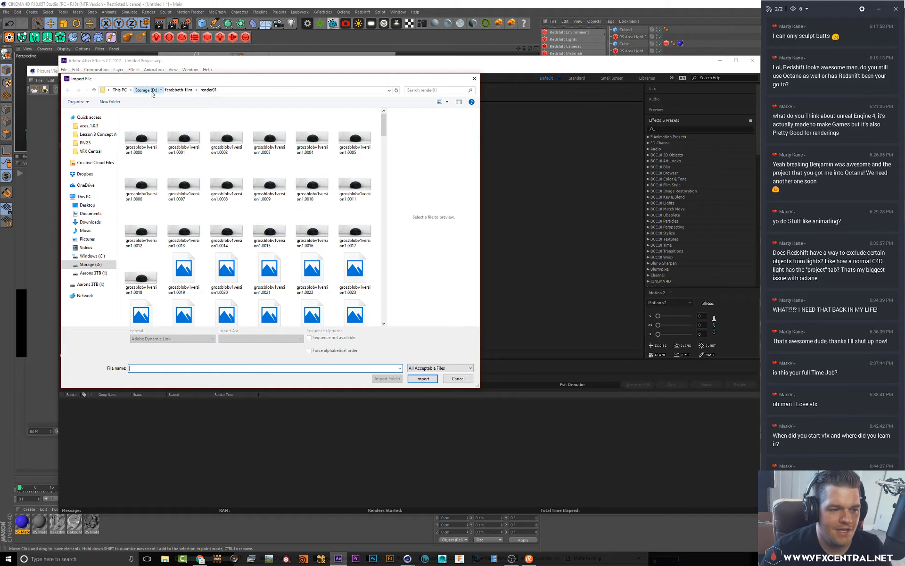
{"action": "left_click", "coordinate": [146, 90]}
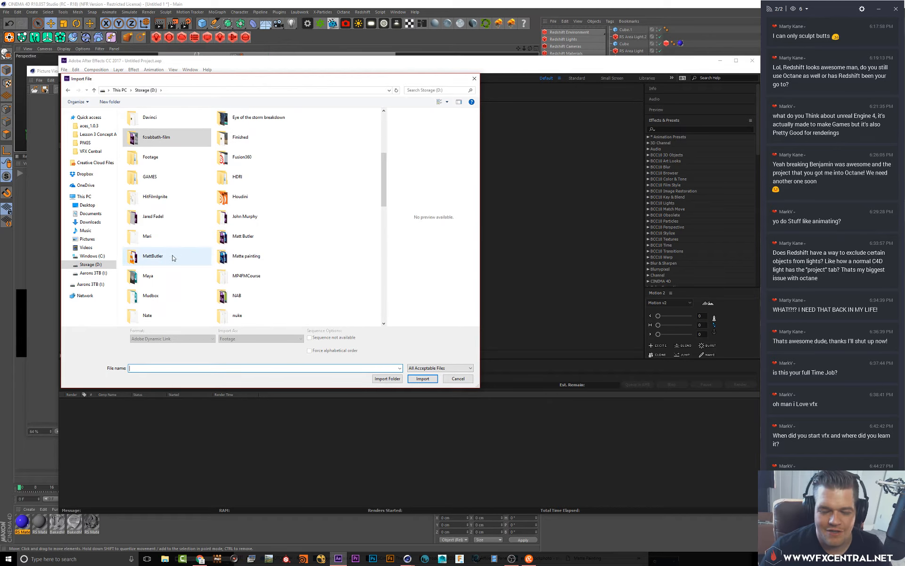
{"action": "scroll", "coordinate": [174, 257], "scroll_direction": "down", "scroll_amount": 5}
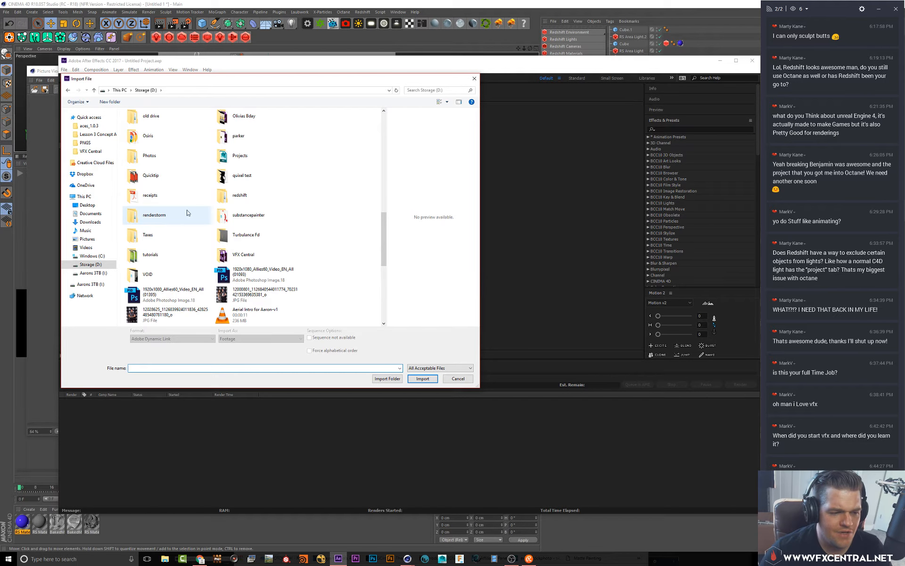
{"action": "double_click", "coordinate": [240, 195]}
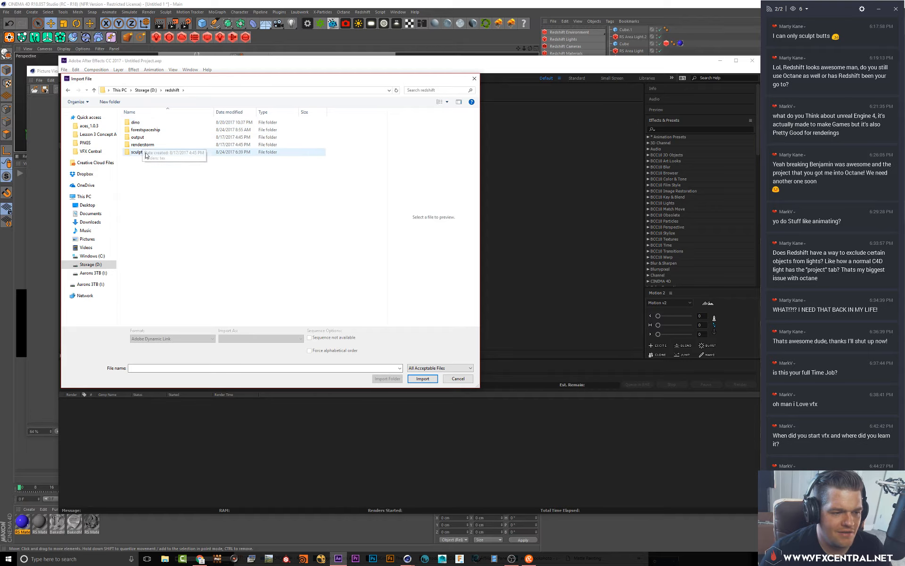
{"action": "double_click", "coordinate": [145, 156]}
{"action": "double_click", "coordinate": [141, 132]}
{"action": "left_click", "coordinate": [152, 137]}
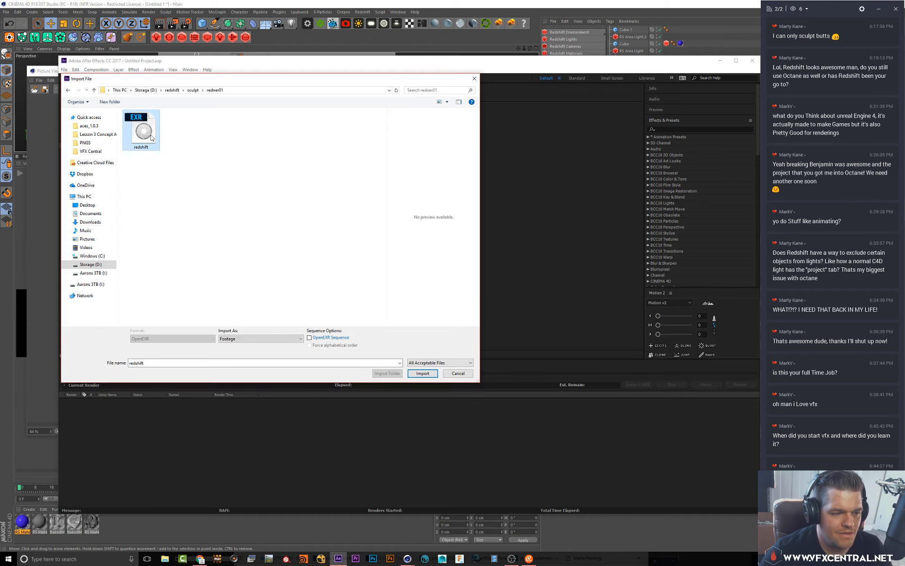
{"action": "left_click", "coordinate": [310, 338]}
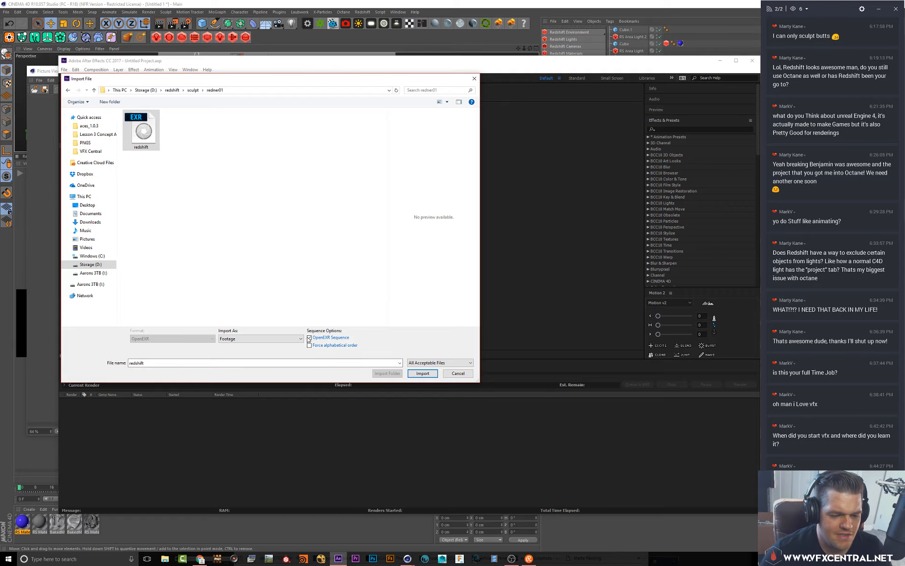
{"action": "left_click", "coordinate": [310, 338]}
{"action": "left_click", "coordinate": [262, 338]}
{"action": "left_click", "coordinate": [298, 337]}
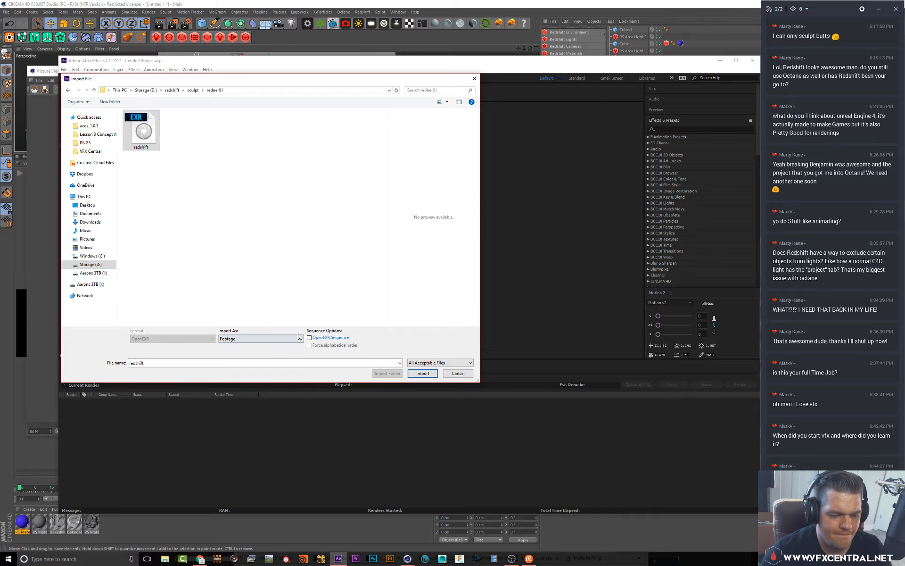
{"action": "left_click", "coordinate": [422, 373]}
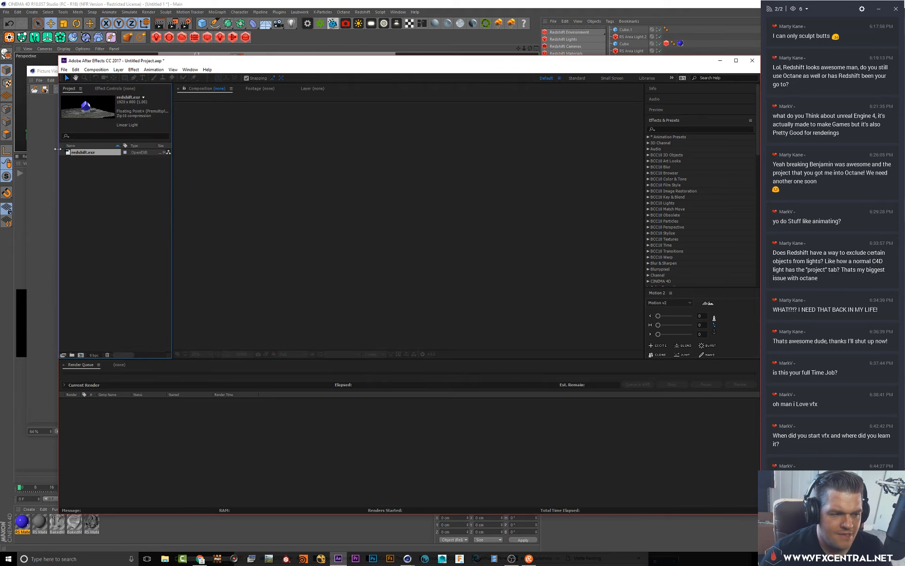
Create ProEXR layer comps from the imported redshift.exr footage
{"action": "right_click", "coordinate": [81, 152]}
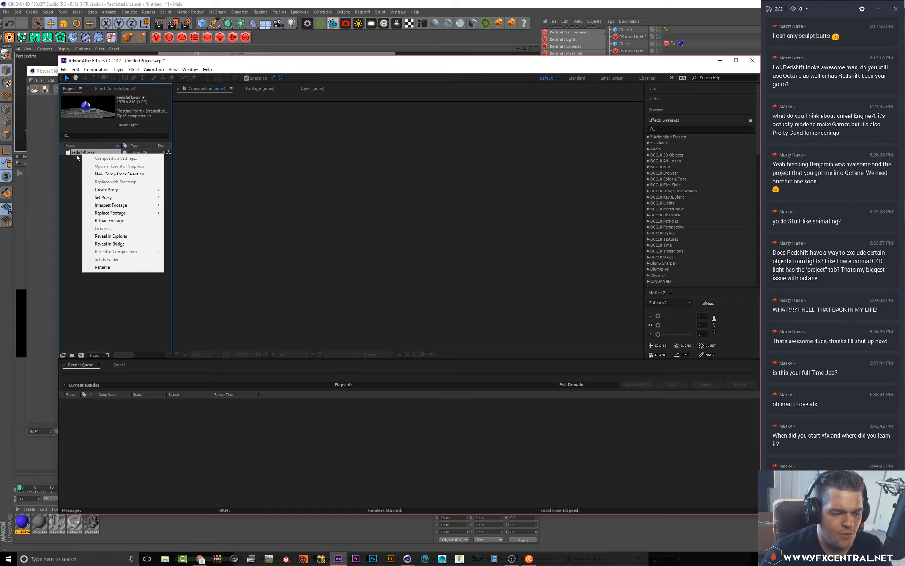
{"action": "left_click", "coordinate": [95, 71]}
{"action": "mouse_move", "coordinate": [77, 69]}
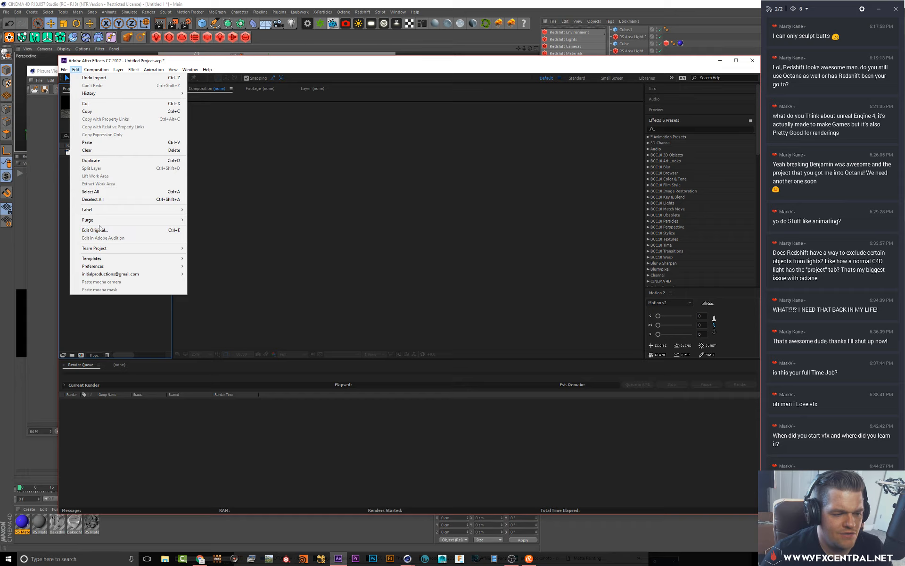
{"action": "mouse_move", "coordinate": [102, 256]}
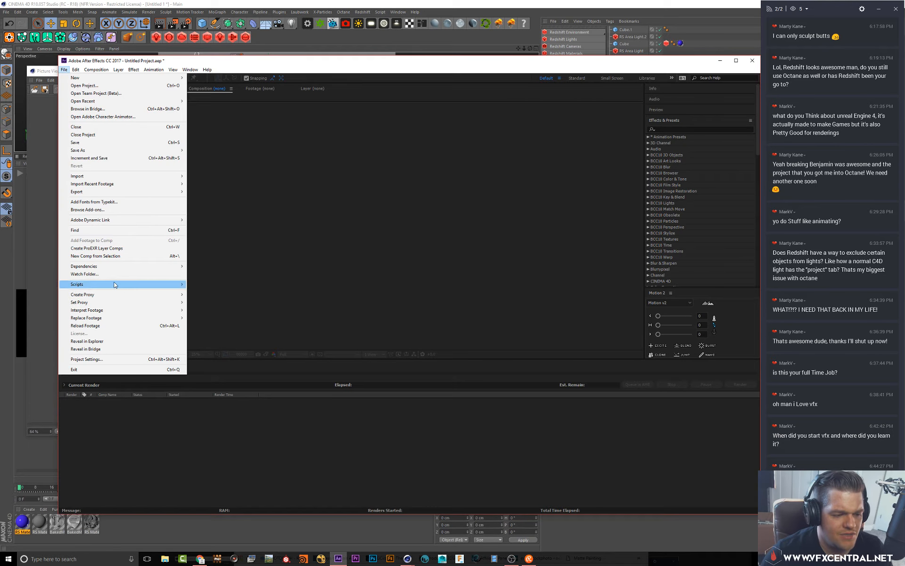
{"action": "mouse_move", "coordinate": [115, 285]}
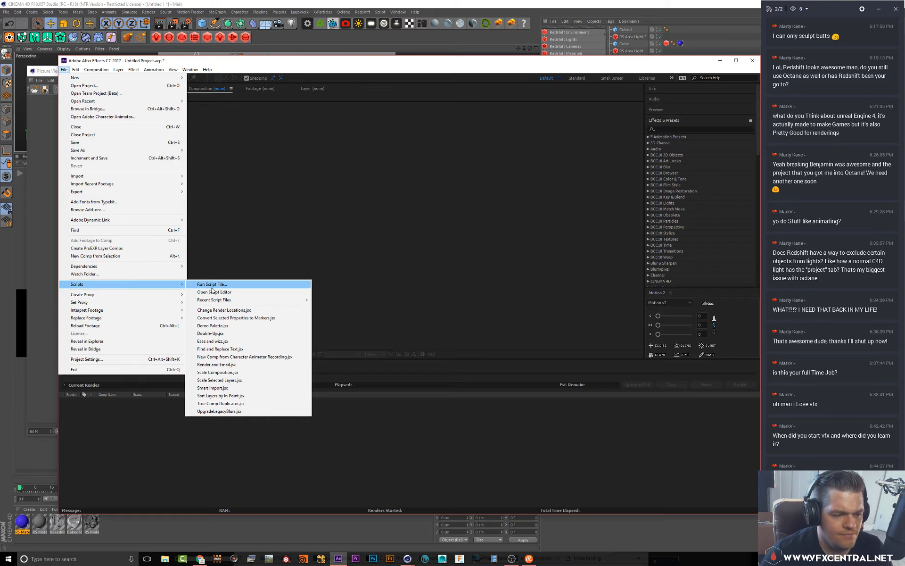
{"action": "left_click", "coordinate": [142, 249]}
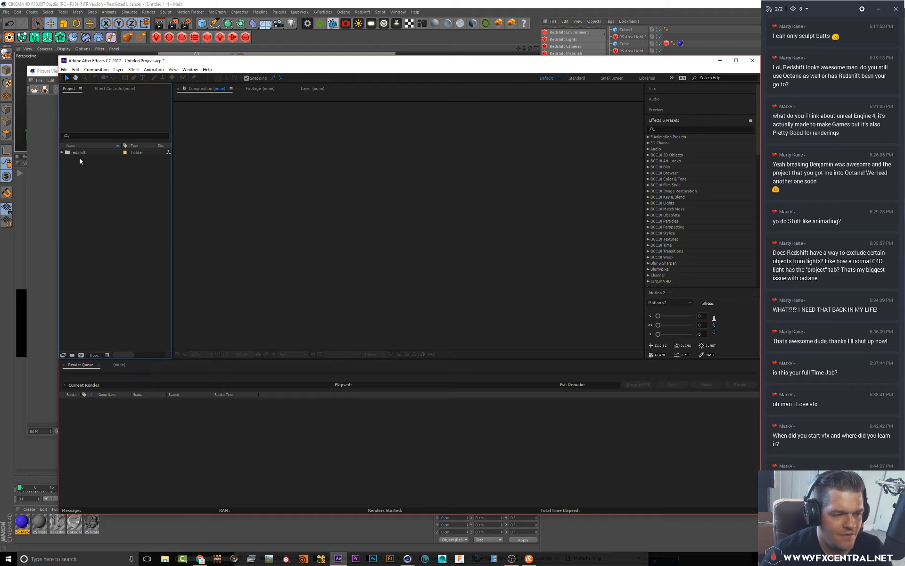
Open the redshift assemble composition and hide its RGBA layer
{"action": "left_click", "coordinate": [62, 153]}
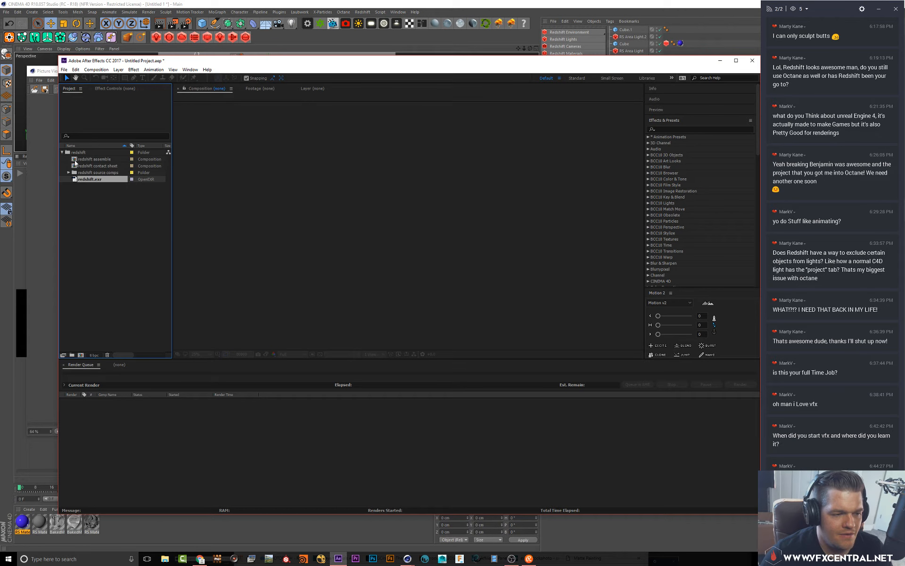
{"action": "double_click", "coordinate": [75, 162]}
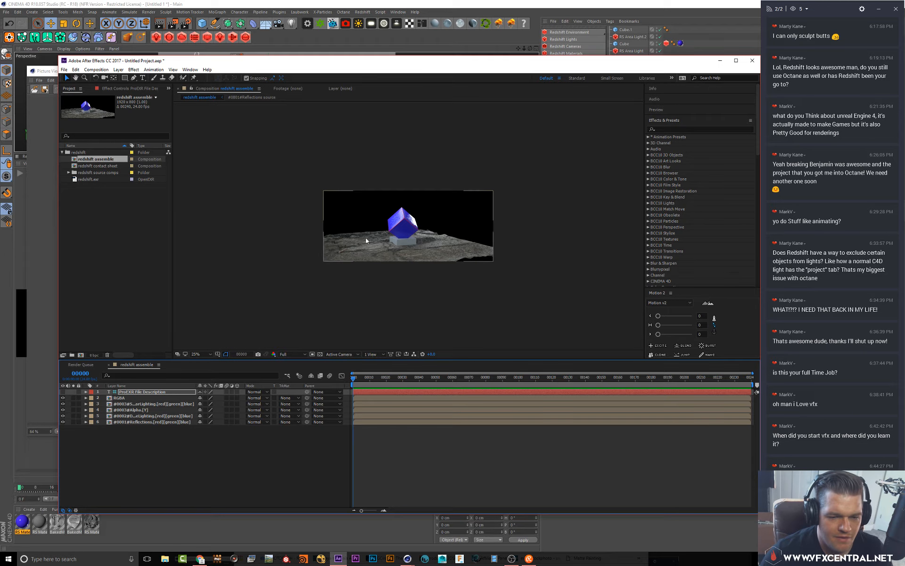
{"action": "scroll", "coordinate": [371, 234], "scroll_direction": "up", "scroll_amount": 3}
{"action": "left_click", "coordinate": [115, 399]}
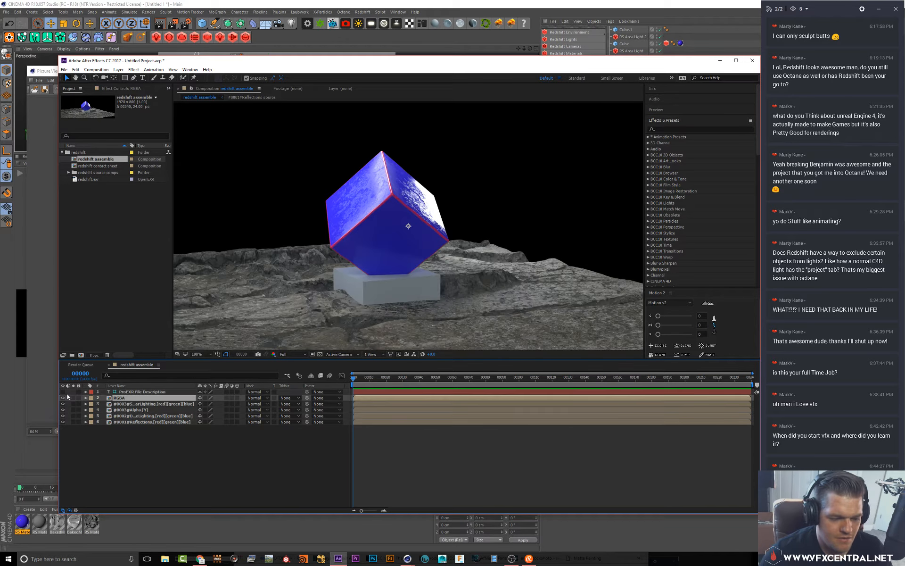
{"action": "left_click", "coordinate": [63, 399]}
{"action": "left_click", "coordinate": [63, 399]}
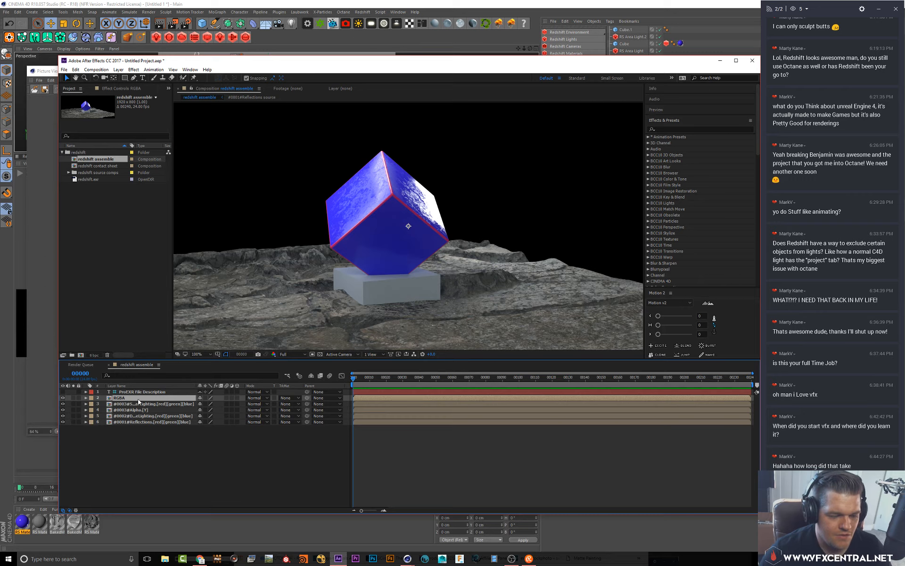
{"action": "left_click", "coordinate": [73, 399]}
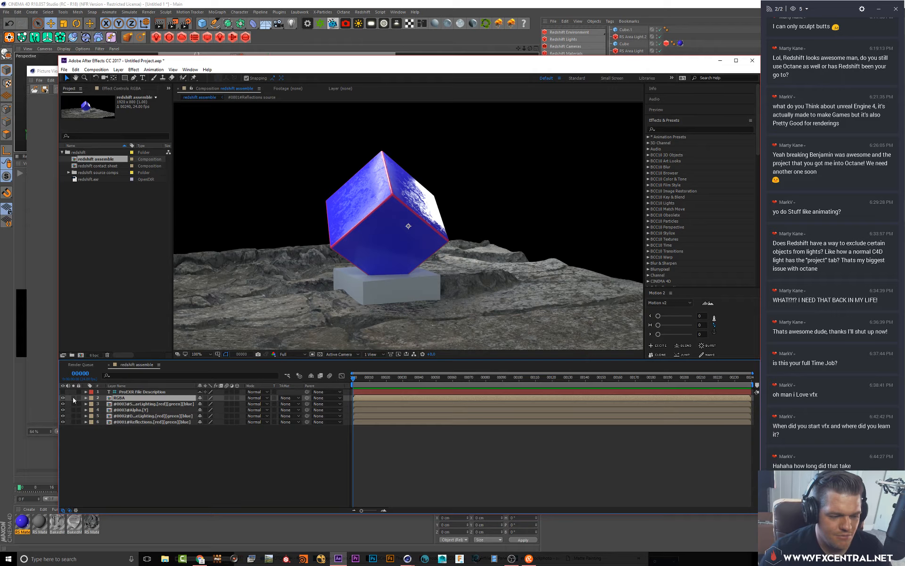
{"action": "left_click", "coordinate": [63, 398]}
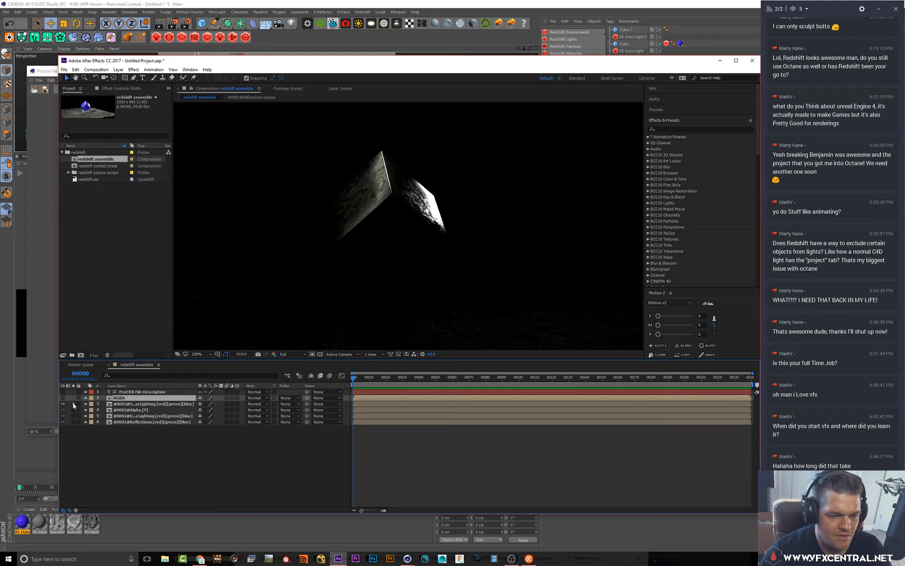
Set the SpecularLighting layer's blending mode to Screen
{"action": "left_click", "coordinate": [123, 404]}
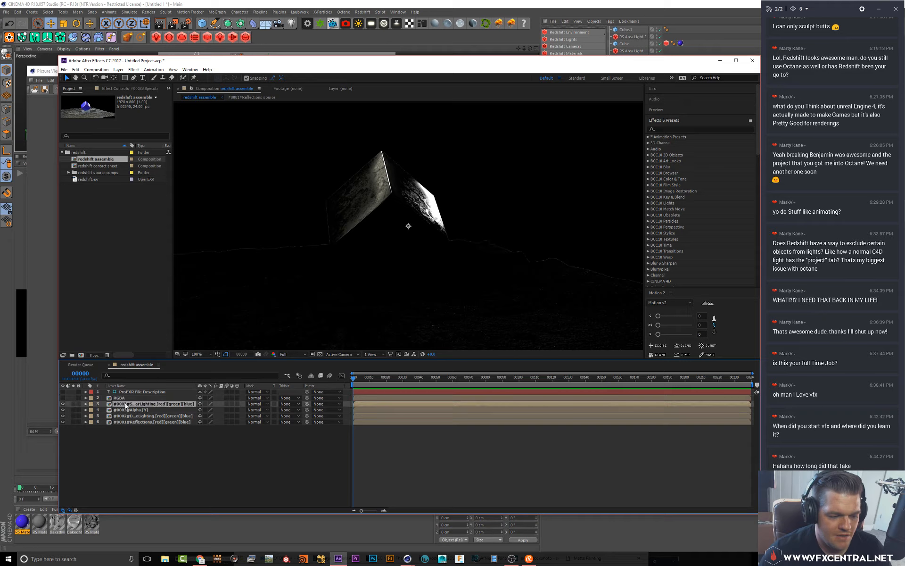
{"action": "scroll", "coordinate": [408, 259], "scroll_direction": "down", "scroll_amount": 4}
{"action": "scroll", "coordinate": [409, 259], "scroll_direction": "up", "scroll_amount": 2}
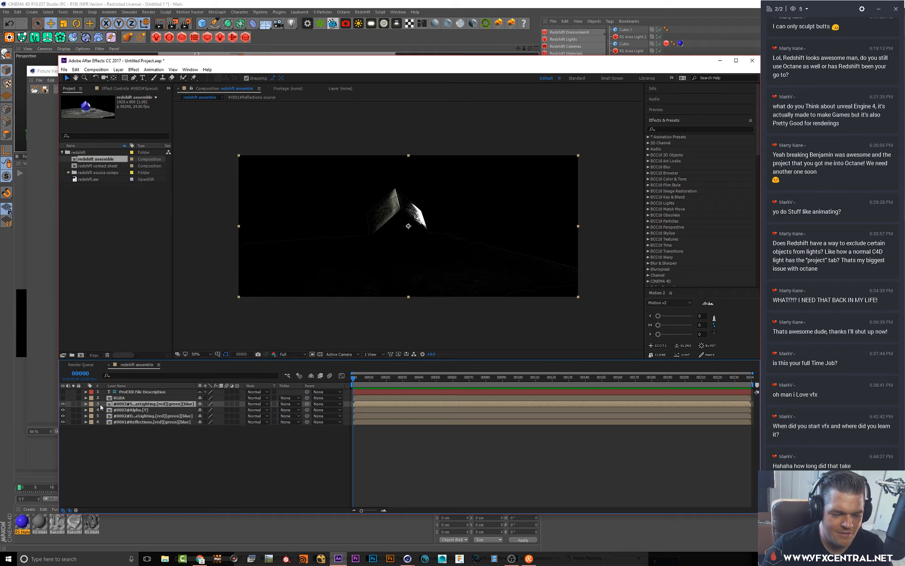
{"action": "left_click", "coordinate": [63, 404]}
{"action": "left_click", "coordinate": [63, 404]}
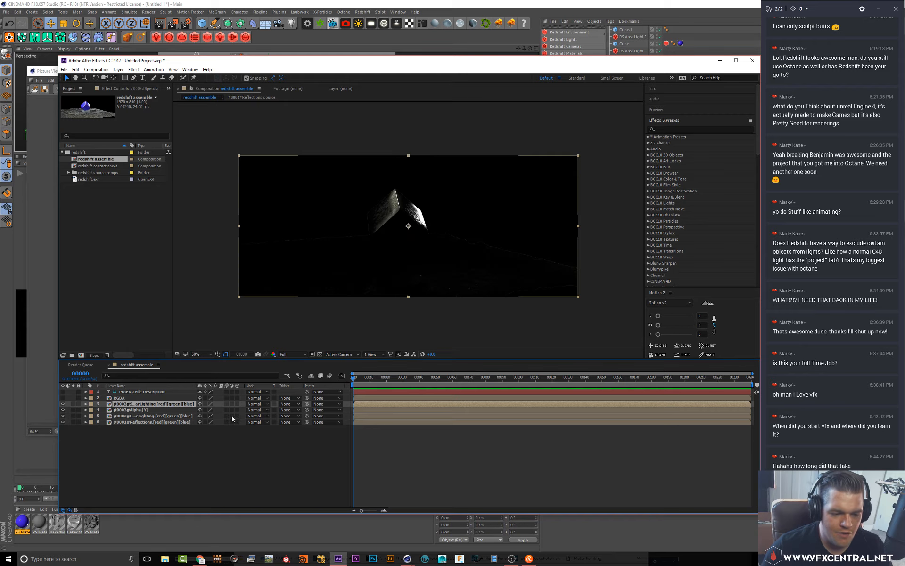
{"action": "left_click", "coordinate": [255, 404]}
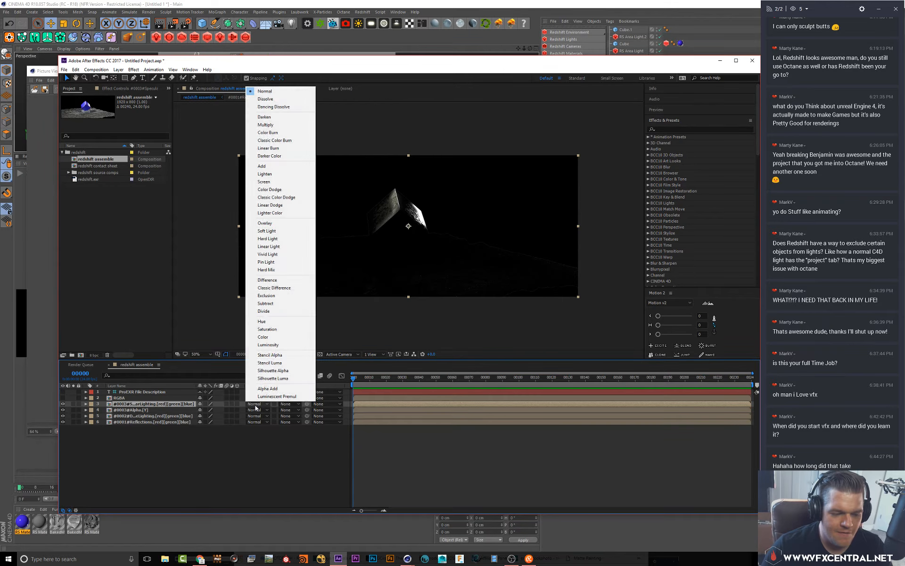
{"action": "left_click", "coordinate": [272, 182]}
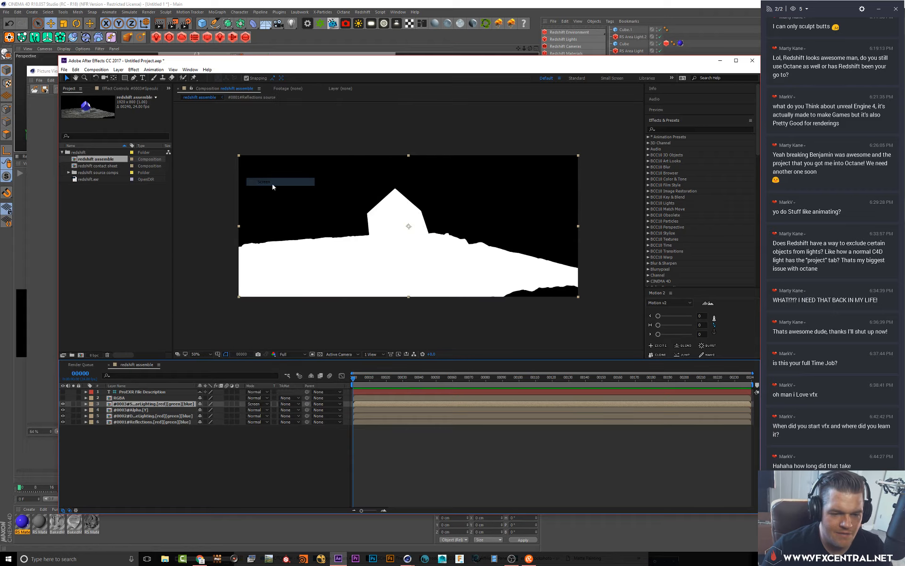
Hide the Alpha layer and move it to the bottom of the layer stack
{"action": "left_click", "coordinate": [132, 411]}
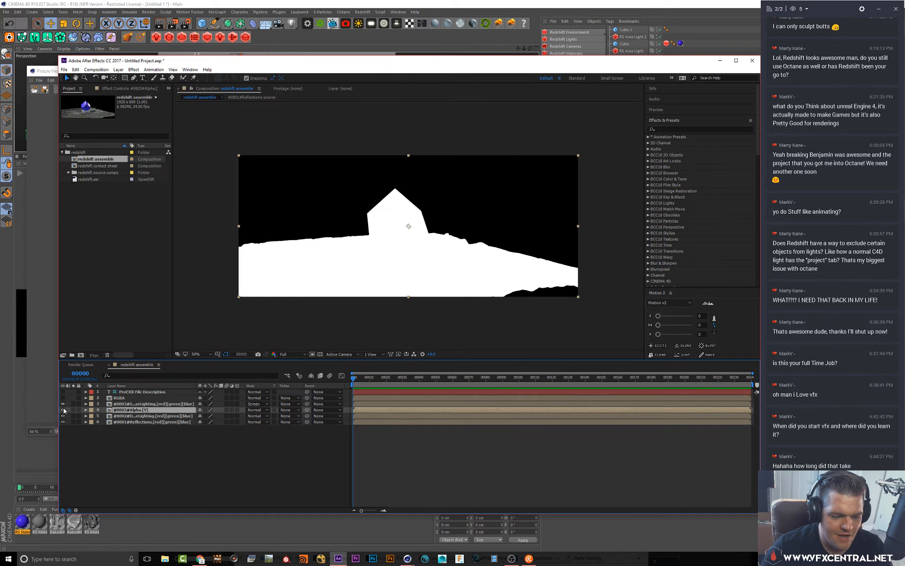
{"action": "left_click", "coordinate": [63, 410]}
{"action": "left_click_drag", "start_coordinate": [128, 411], "coordinate": [125, 441]}
Move the Reflections layer above the DiffuseLighting layer and set its blending mode to Screen
{"action": "left_click", "coordinate": [132, 410]}
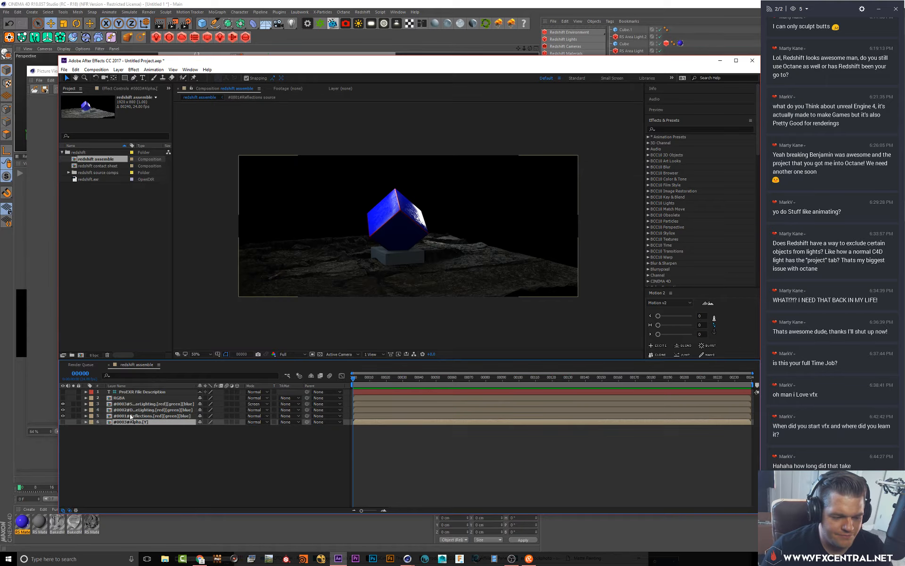
{"action": "left_click", "coordinate": [265, 412]}
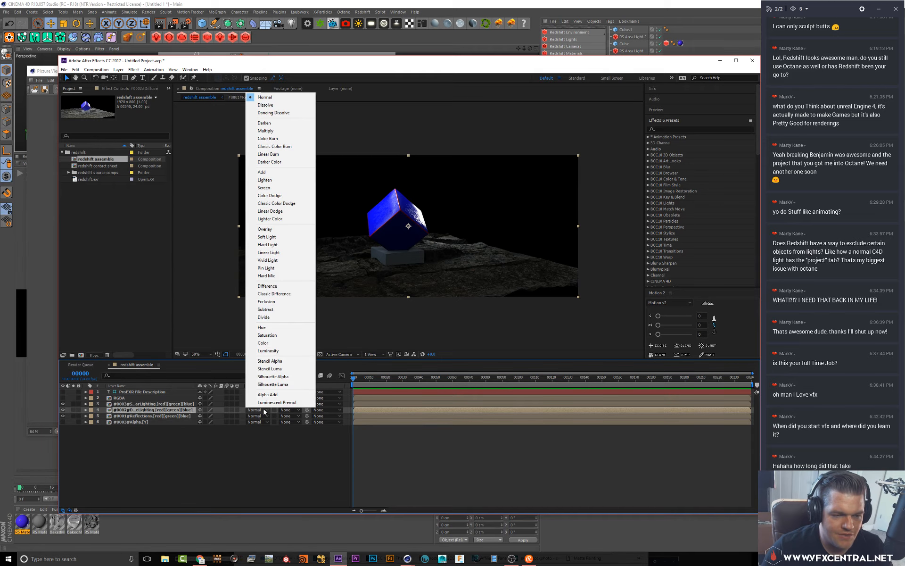
{"action": "left_click", "coordinate": [149, 417]}
{"action": "left_click_drag", "start_coordinate": [150, 417], "coordinate": [149, 410]}
{"action": "left_click", "coordinate": [257, 410]}
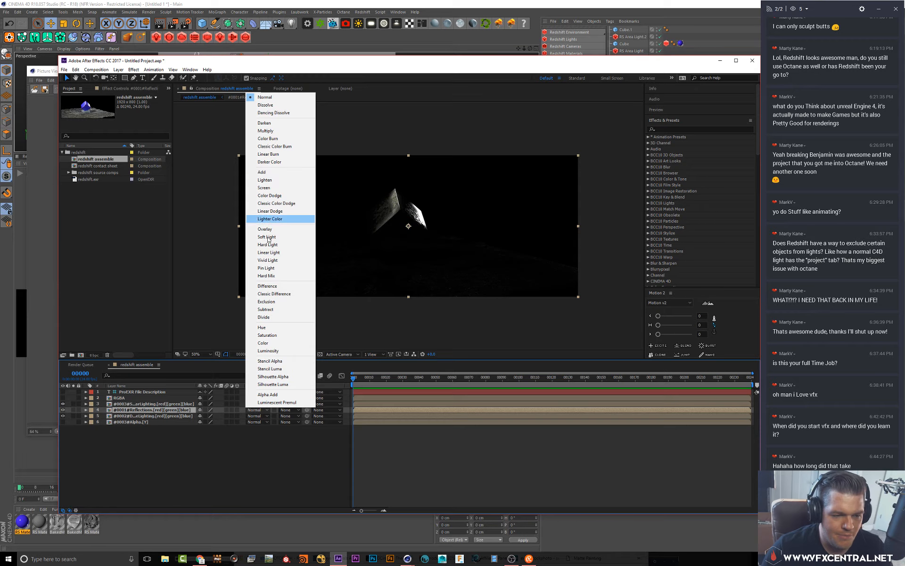
{"action": "left_click", "coordinate": [264, 188]}
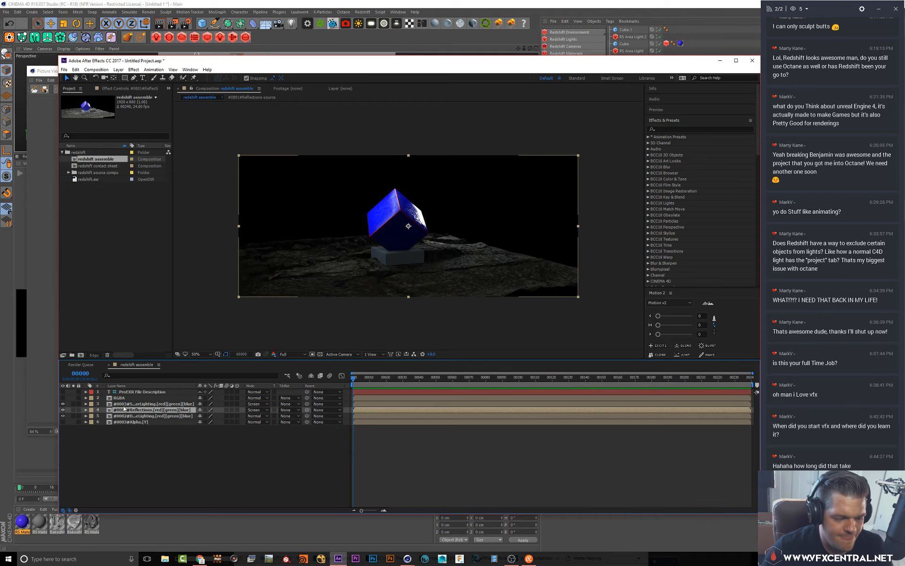
Open the RGBA source composition to inspect it, then return to the redshift assemble composition
{"action": "left_click", "coordinate": [141, 404]}
{"action": "scroll", "coordinate": [379, 259], "scroll_direction": "up", "scroll_amount": 1}
{"action": "scroll", "coordinate": [376, 259], "scroll_direction": "down", "scroll_amount": 1}
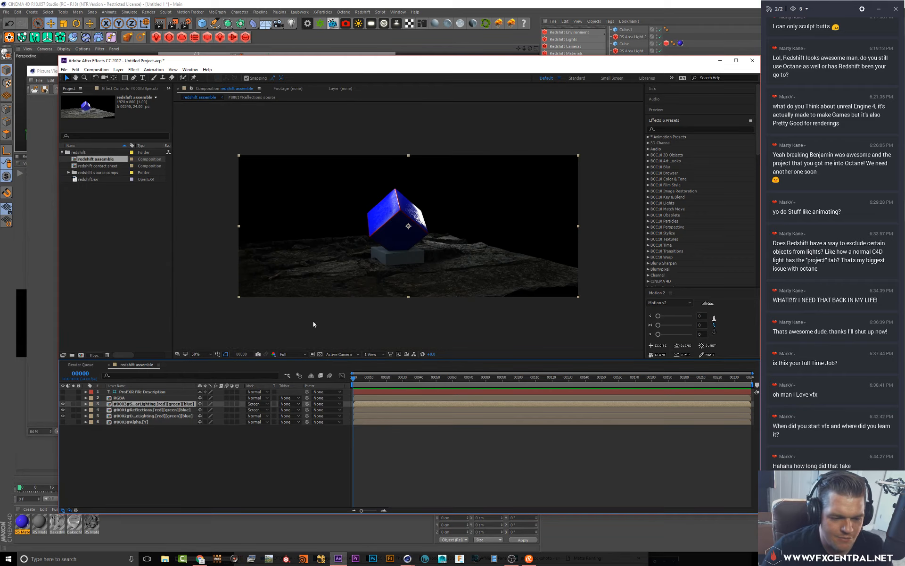
{"action": "left_click", "coordinate": [113, 398]}
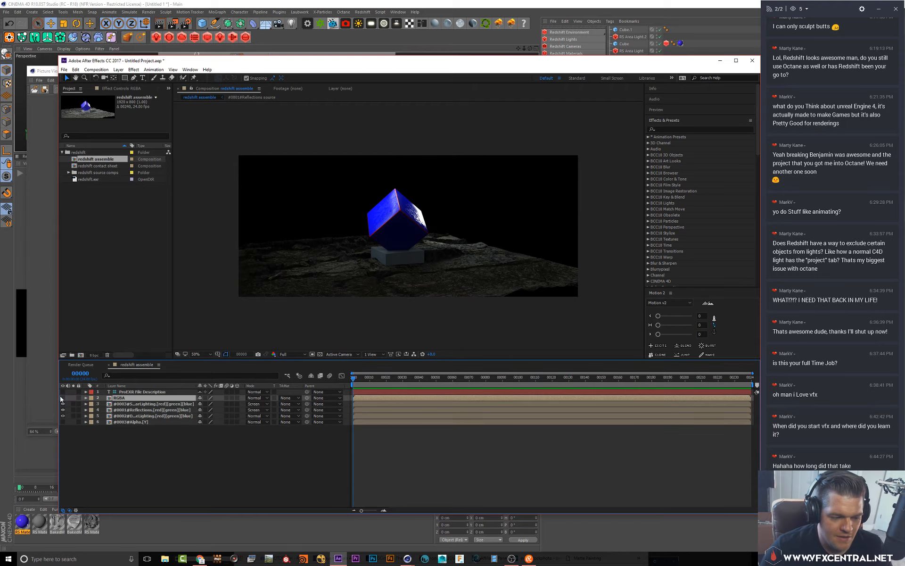
{"action": "double_click", "coordinate": [109, 399]}
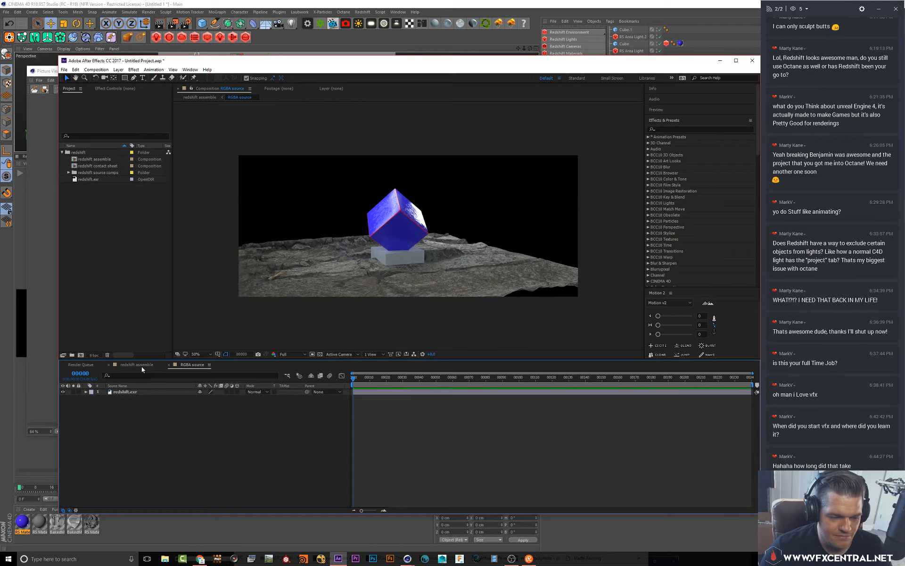
{"action": "left_click", "coordinate": [141, 366]}
Try the Add blending mode on the specular and reflection layers, then set both back to Screen
{"action": "left_click", "coordinate": [125, 404]}
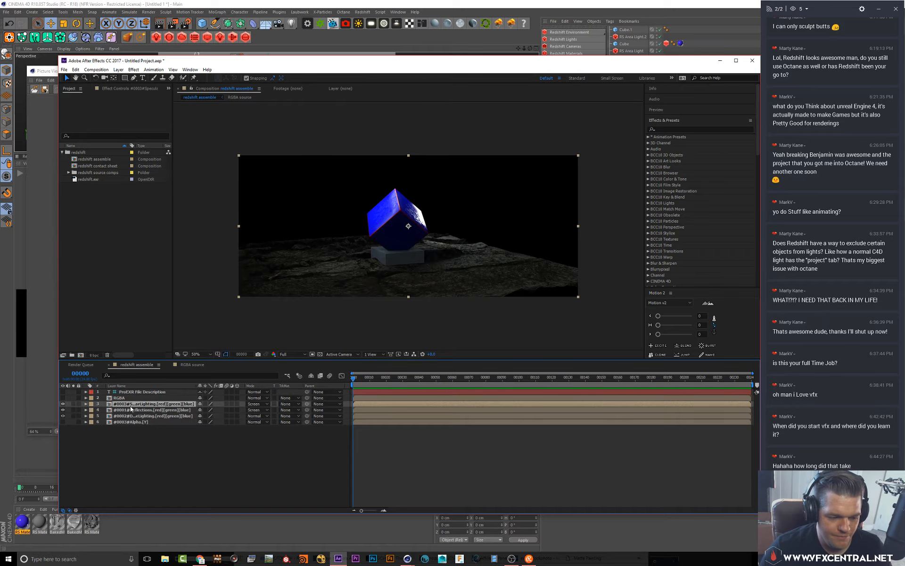
{"action": "left_click", "coordinate": [131, 409]}
{"action": "left_click", "coordinate": [160, 399]}
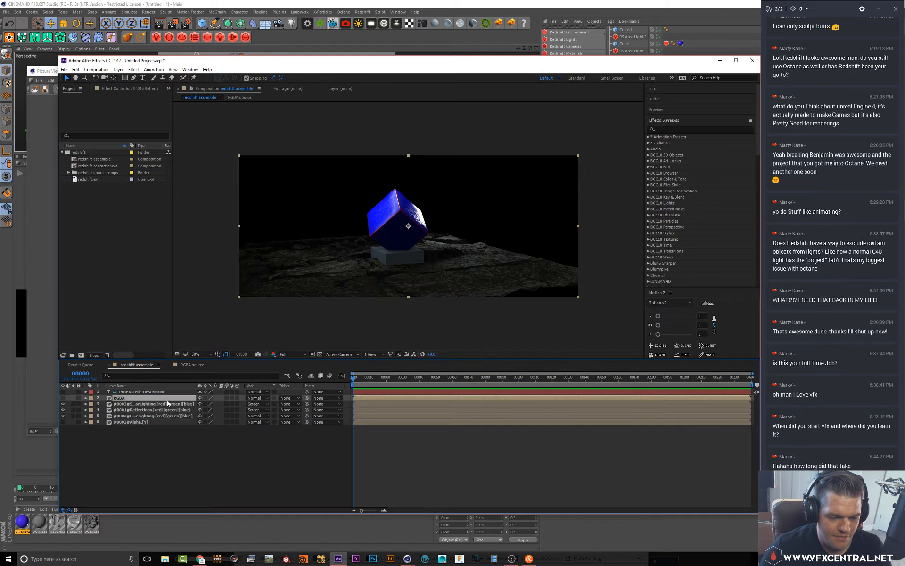
{"action": "left_click", "coordinate": [192, 403]}
{"action": "left_click", "coordinate": [253, 404]}
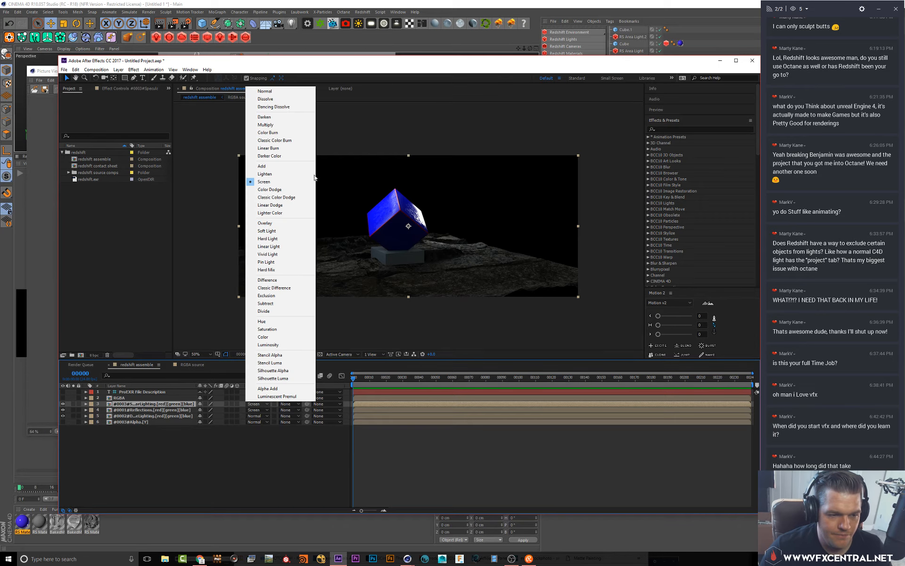
{"action": "left_click", "coordinate": [264, 167]}
{"action": "left_click", "coordinate": [254, 409]}
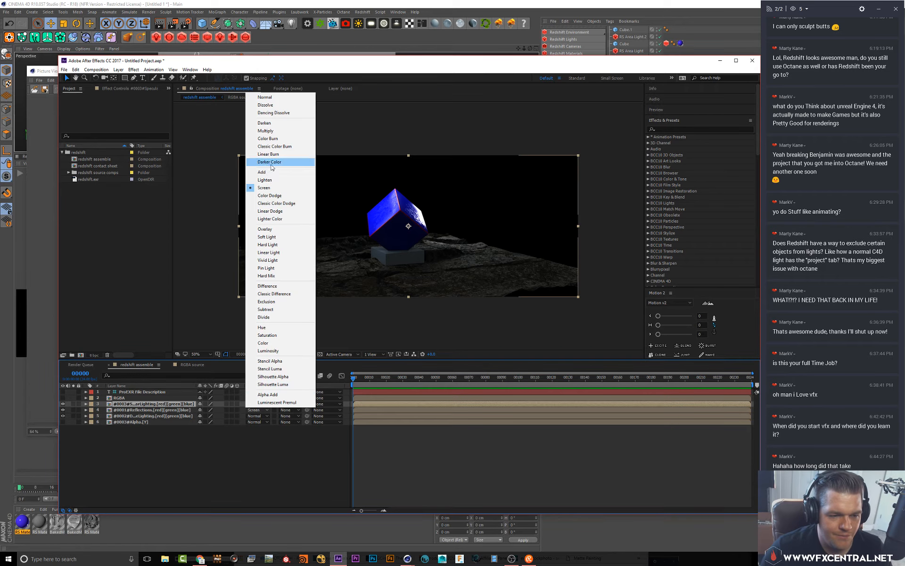
{"action": "left_click", "coordinate": [264, 167]}
{"action": "left_click", "coordinate": [255, 403]}
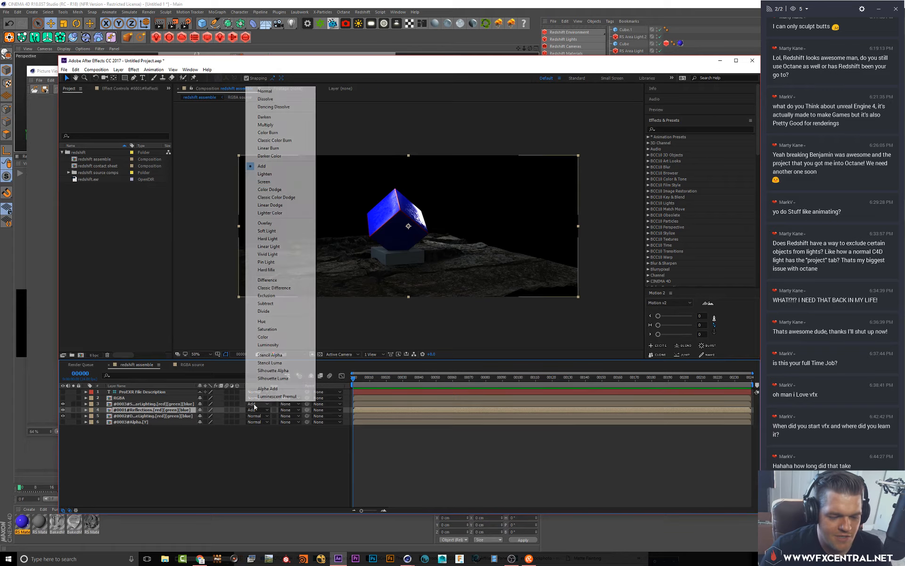
{"action": "left_click", "coordinate": [272, 182]}
{"action": "left_click", "coordinate": [255, 403]}
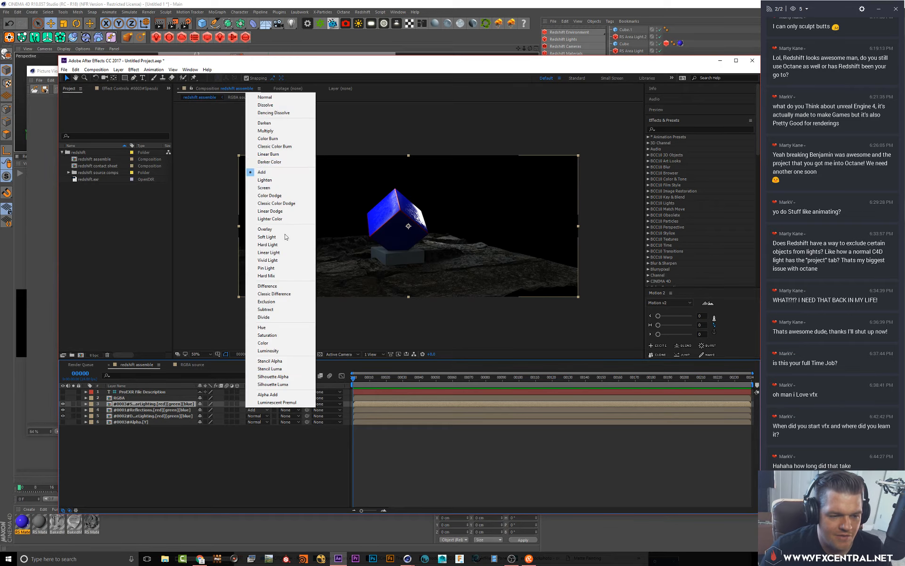
{"action": "left_click", "coordinate": [264, 188]}
Toggle the visibility of the specular, reflection, Alpha and RGBA layers to compare the composite
{"action": "scroll", "coordinate": [375, 261], "scroll_direction": "up", "scroll_amount": 1}
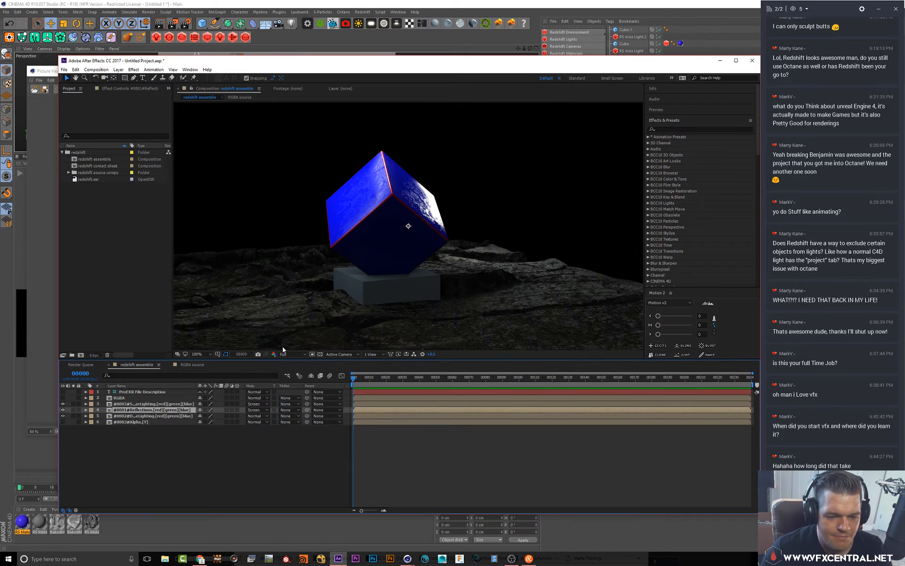
{"action": "left_click", "coordinate": [126, 404]}
{"action": "left_click", "coordinate": [119, 417]}
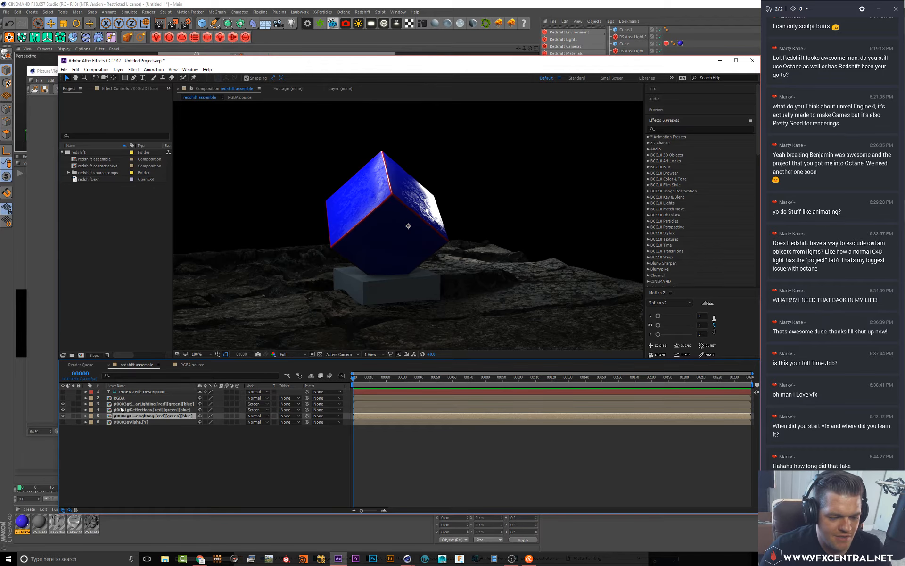
{"action": "left_click", "coordinate": [122, 410]}
{"action": "left_click", "coordinate": [63, 405]}
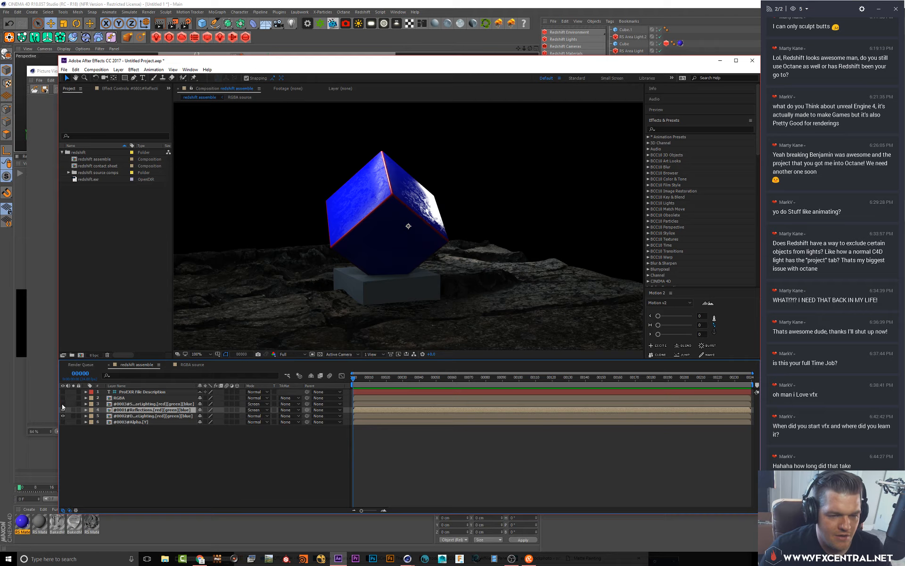
{"action": "left_click", "coordinate": [62, 406]}
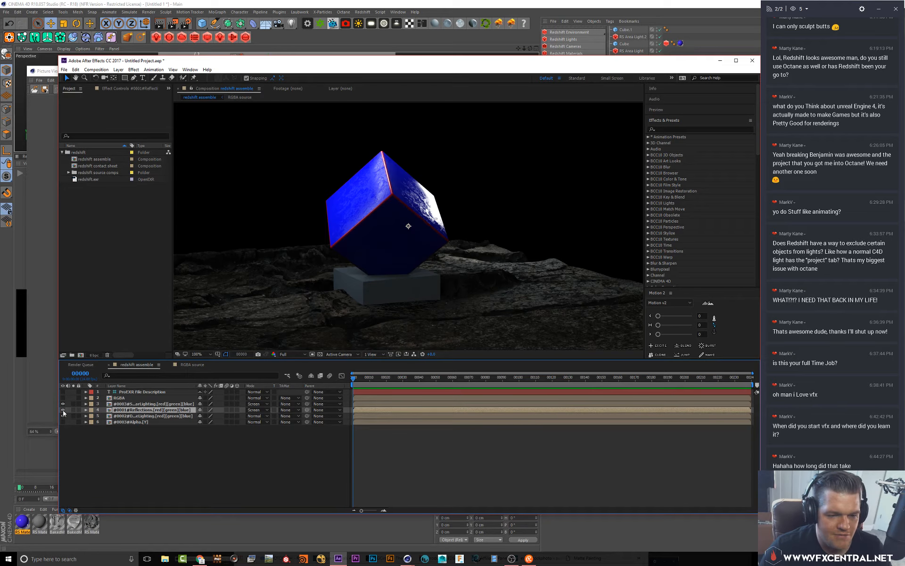
{"action": "left_click", "coordinate": [63, 411]}
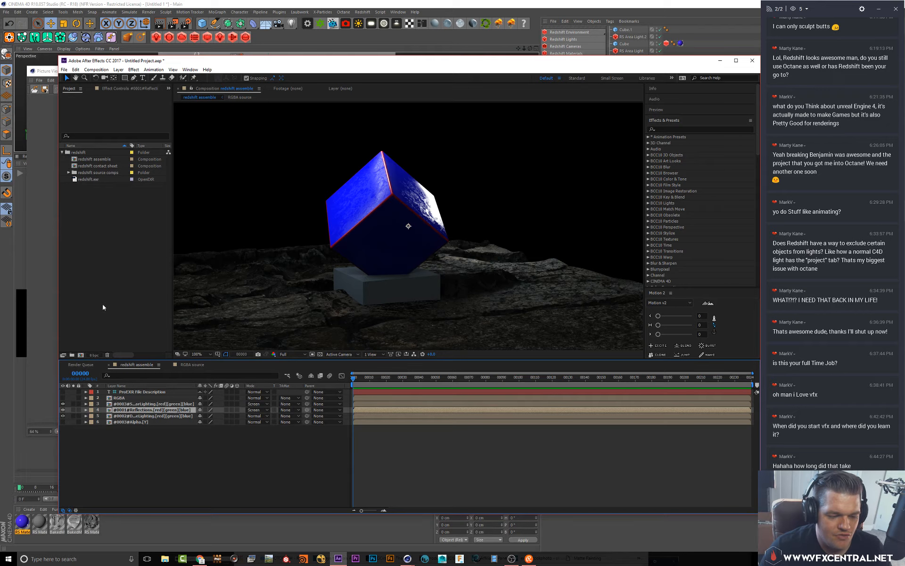
{"action": "left_click", "coordinate": [126, 422]}
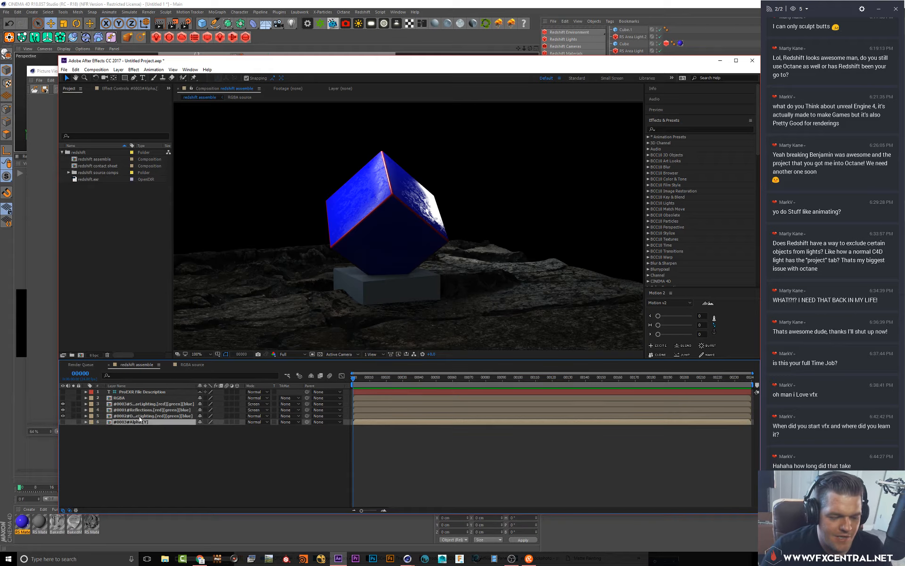
{"action": "left_click", "coordinate": [73, 422]}
{"action": "left_click", "coordinate": [73, 422]}
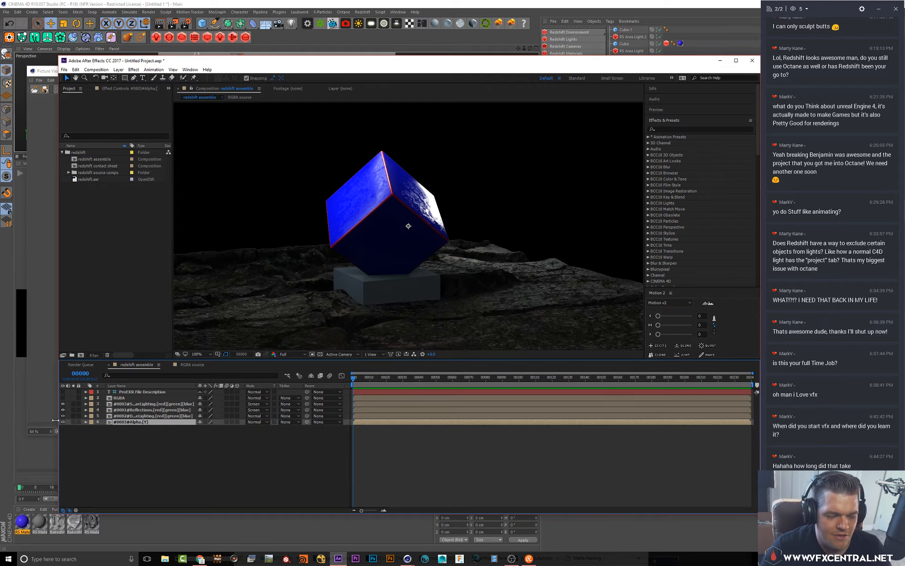
{"action": "left_click", "coordinate": [115, 399]}
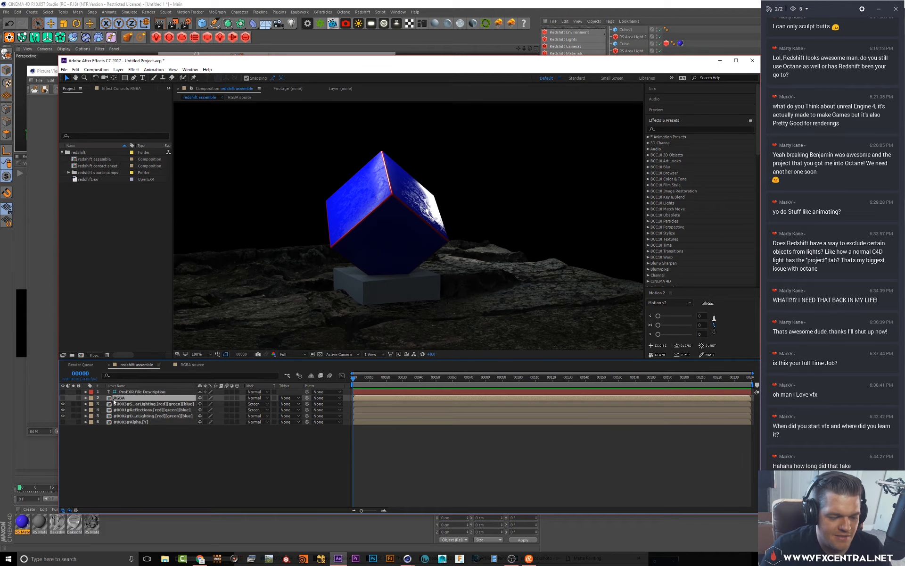
{"action": "left_click", "coordinate": [64, 401]}
{"action": "left_click", "coordinate": [64, 401]}
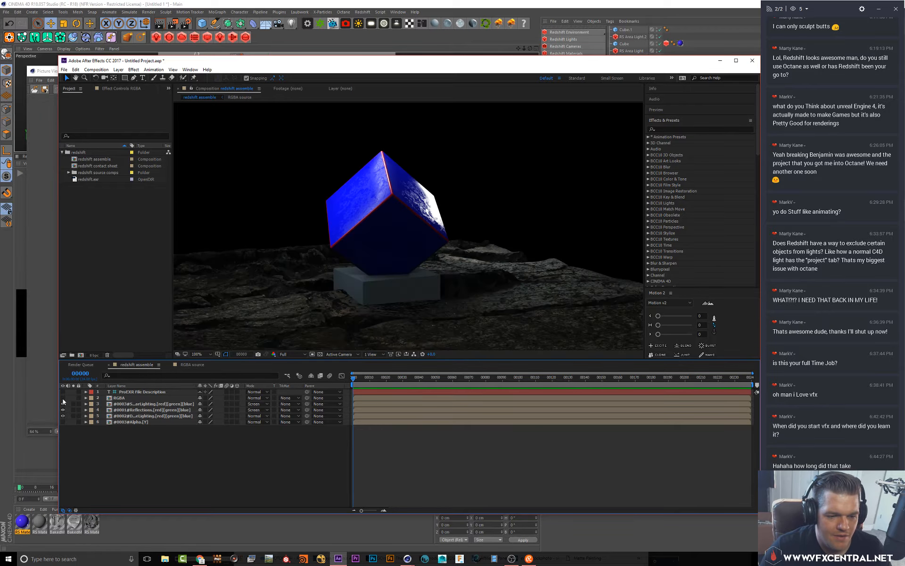
Solo the DiffuseLighting layer in the redshift assemble composition
{"action": "left_click", "coordinate": [115, 410]}
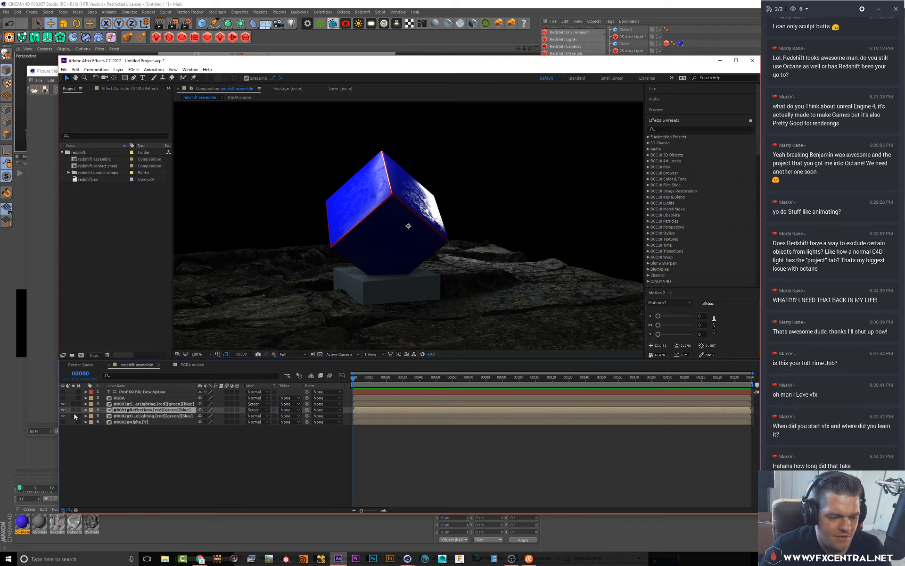
{"action": "left_click", "coordinate": [74, 416]}
{"action": "left_click", "coordinate": [157, 416]}
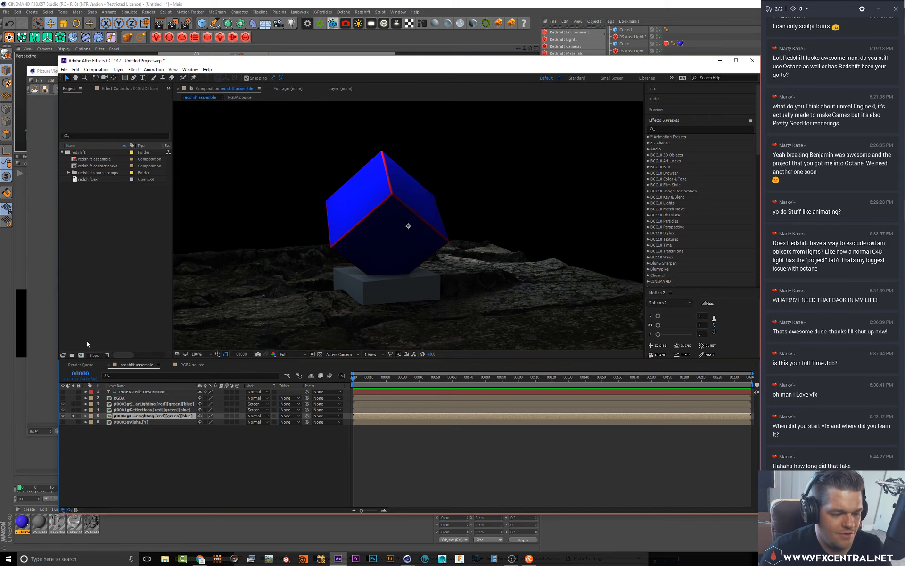
Set the project colour depth to 32 bits per channel (float) in the project settings
{"action": "left_click", "coordinate": [94, 354]}
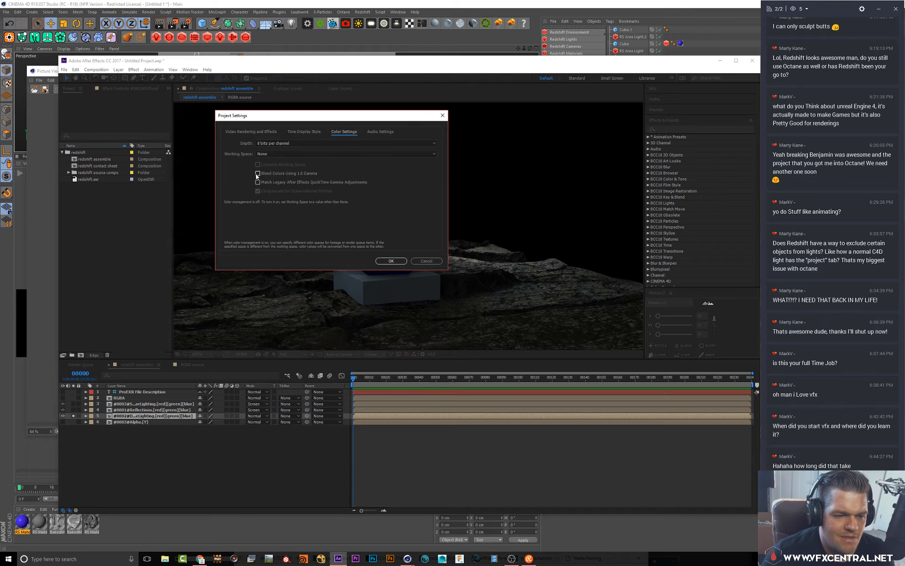
{"action": "left_click", "coordinate": [287, 143]}
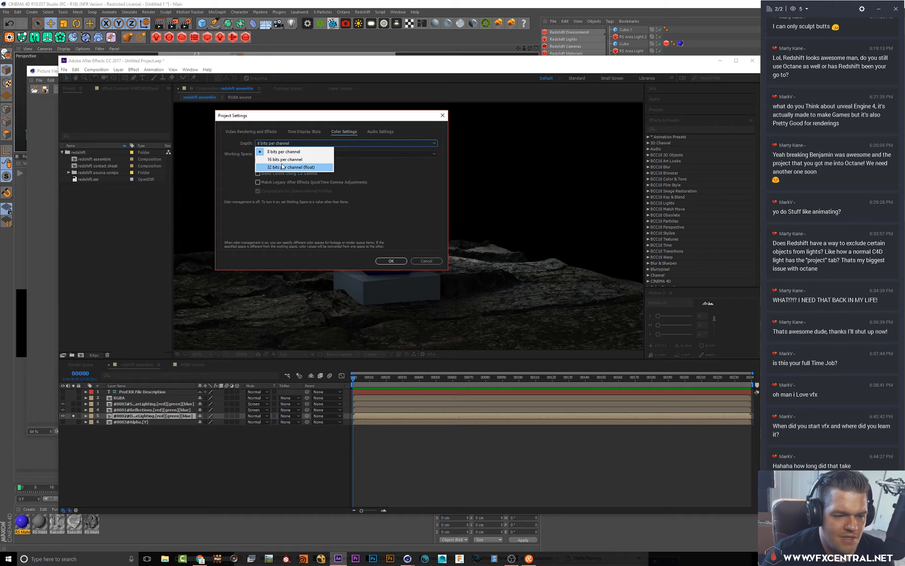
{"action": "left_click", "coordinate": [281, 164]}
{"action": "left_click", "coordinate": [264, 155]}
{"action": "left_click", "coordinate": [231, 165]}
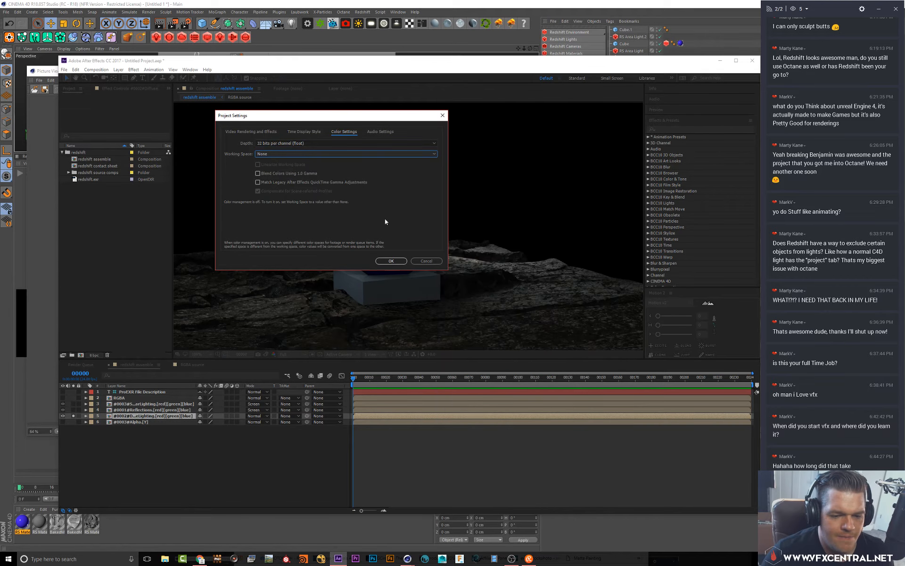
{"action": "left_click", "coordinate": [383, 262]}
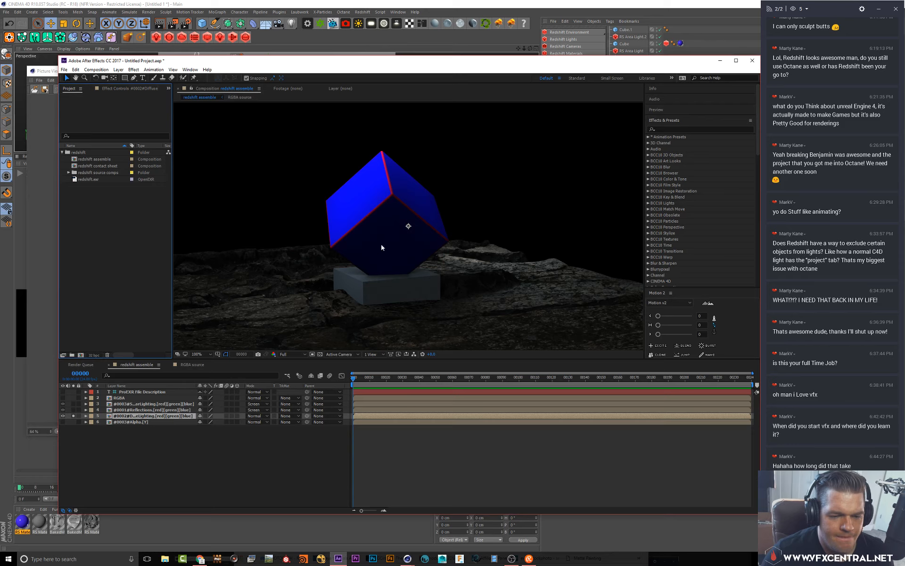
Open the redshift contact sheet composition and inspect its pass layers
{"action": "right_click", "coordinate": [359, 191]}
{"action": "left_click", "coordinate": [353, 203]}
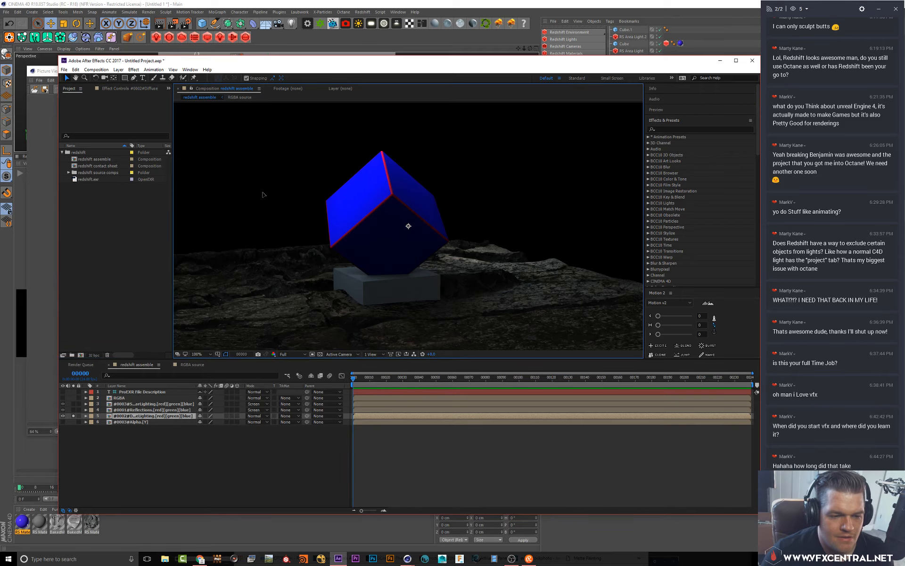
{"action": "left_click", "coordinate": [100, 159]}
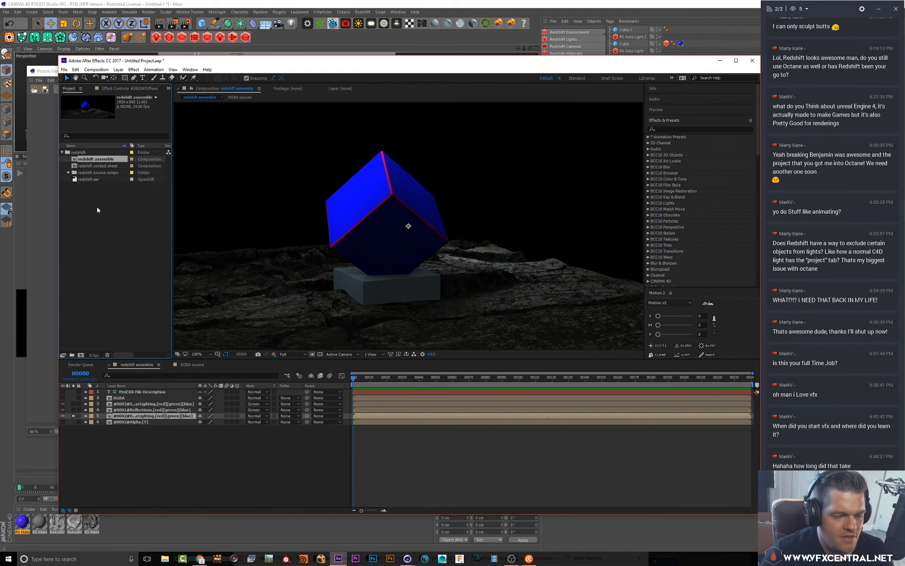
{"action": "left_click", "coordinate": [96, 166]}
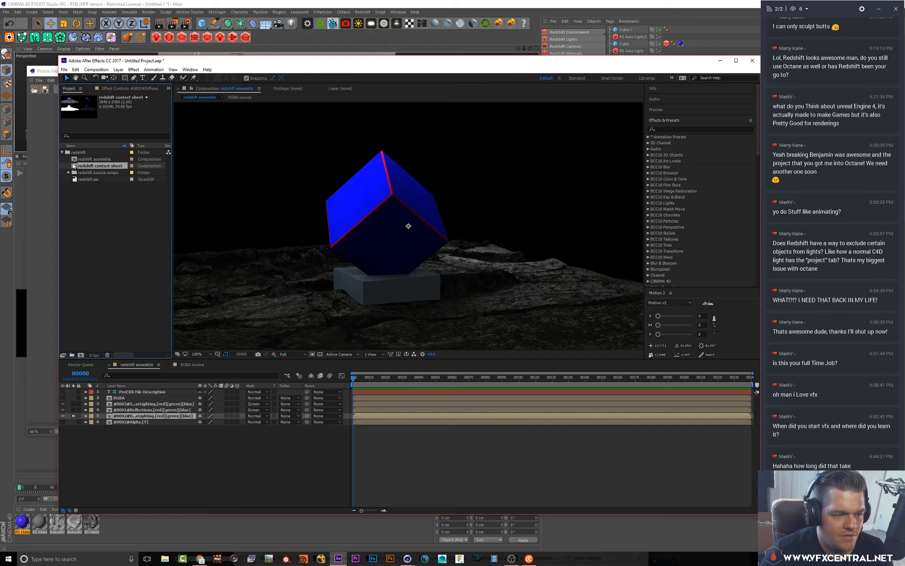
{"action": "double_click", "coordinate": [73, 165]}
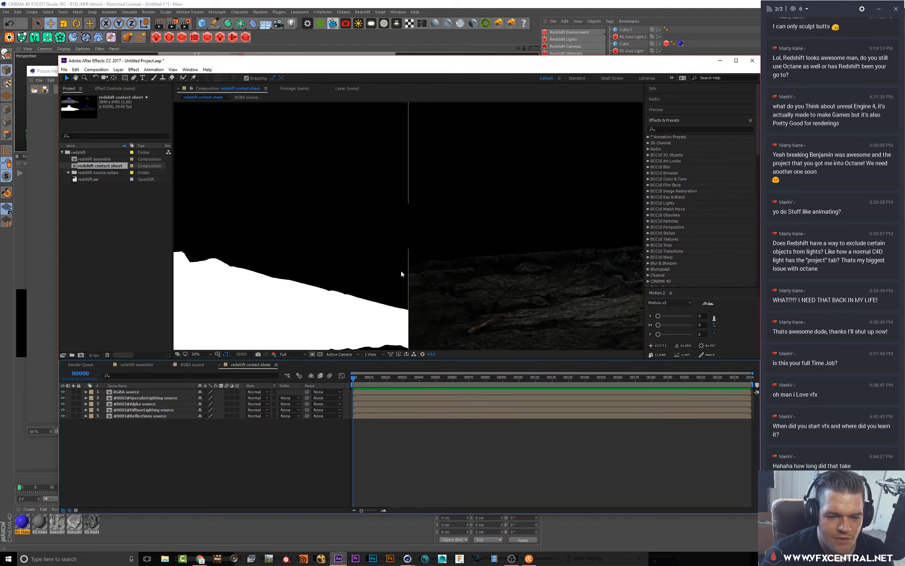
{"action": "scroll", "coordinate": [399, 239], "scroll_direction": "down", "scroll_amount": 3}
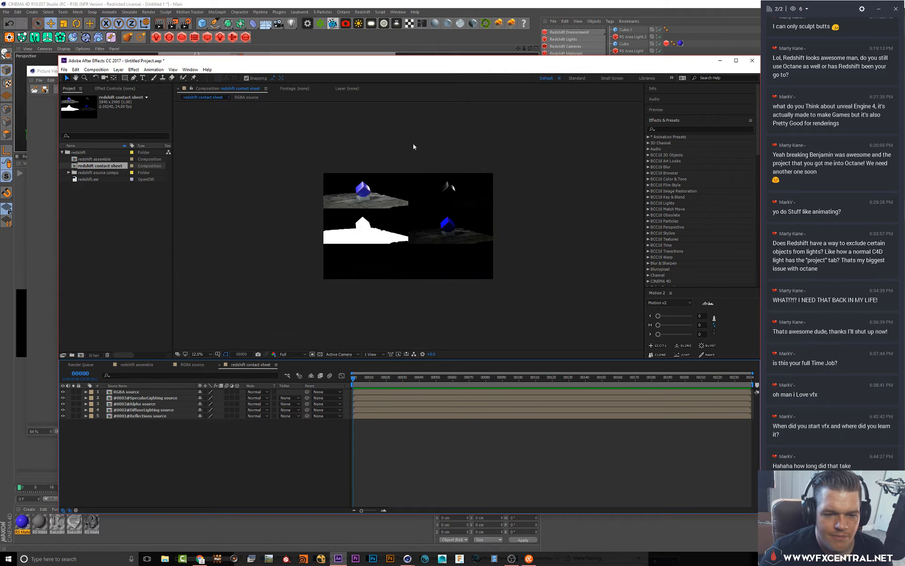
{"action": "scroll", "coordinate": [391, 156], "scroll_direction": "up", "scroll_amount": 1}
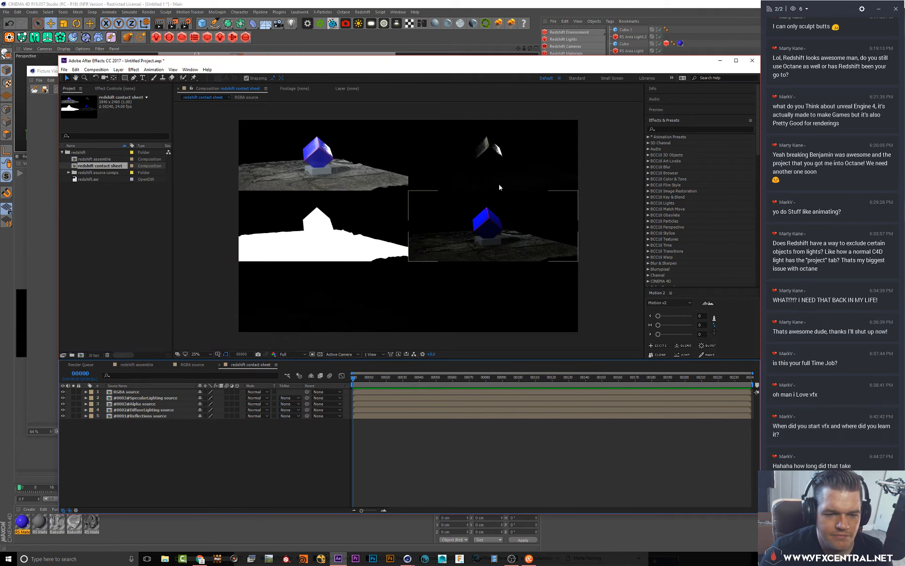
{"action": "left_click", "coordinate": [342, 168]}
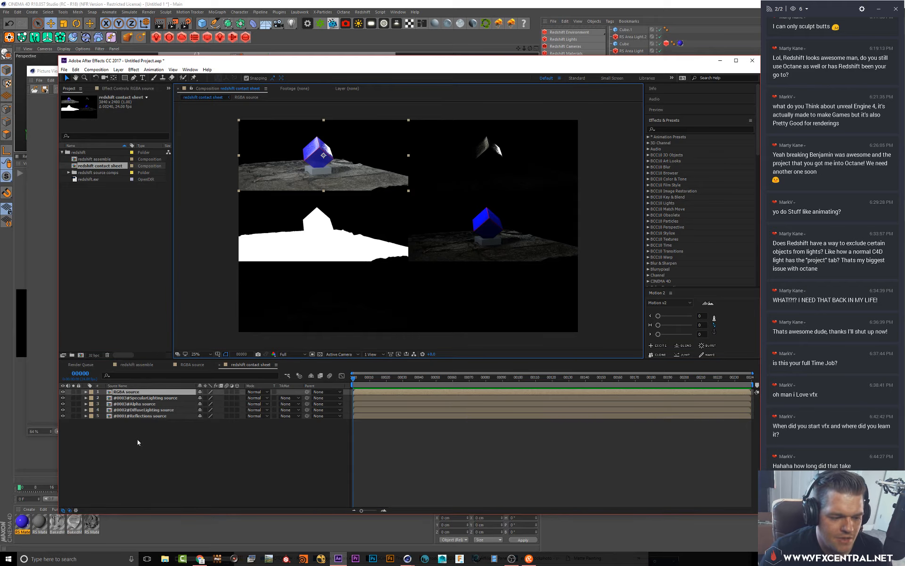
Return to the redshift assemble composition and unsolo the DiffuseLighting layer to see the full composite
{"action": "left_click", "coordinate": [137, 365]}
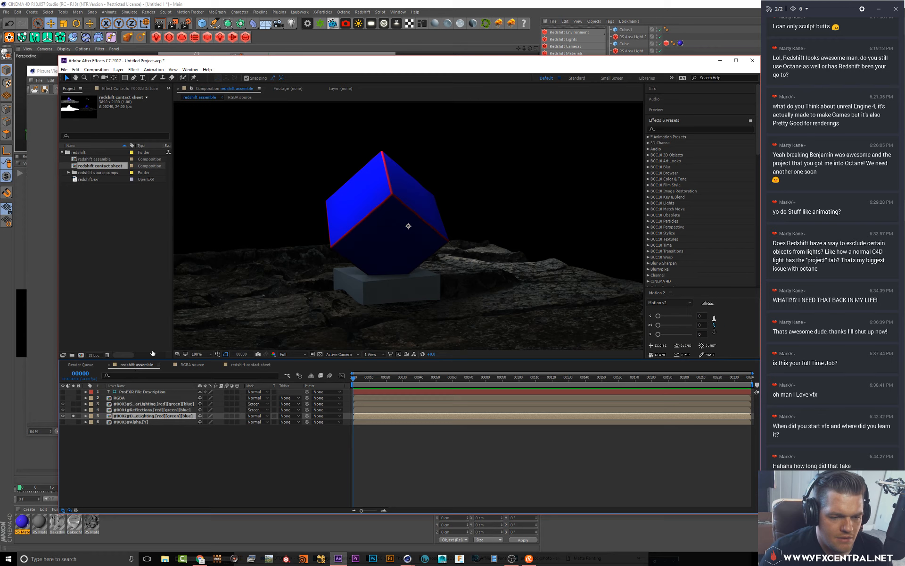
{"action": "left_click", "coordinate": [74, 415]}
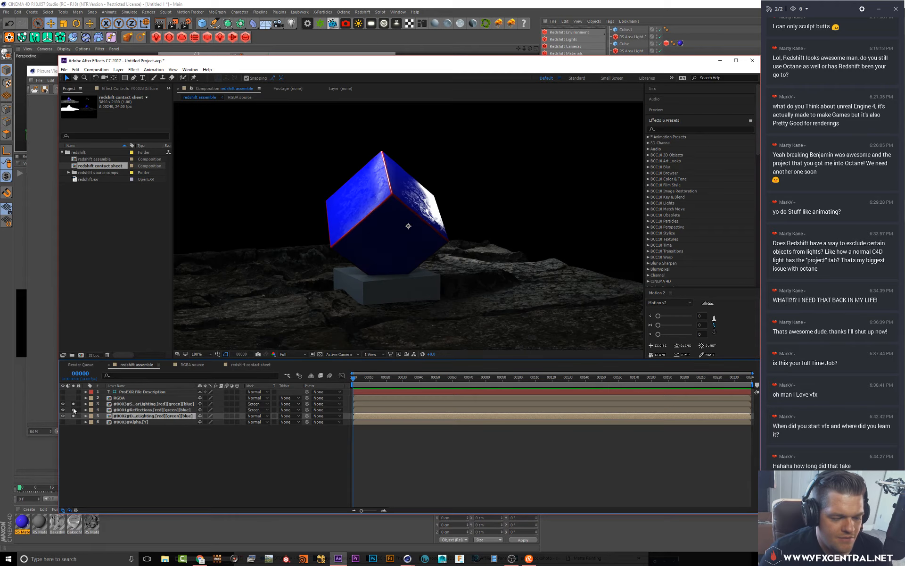
{"action": "scroll", "coordinate": [360, 245], "scroll_direction": "down", "scroll_amount": 2}
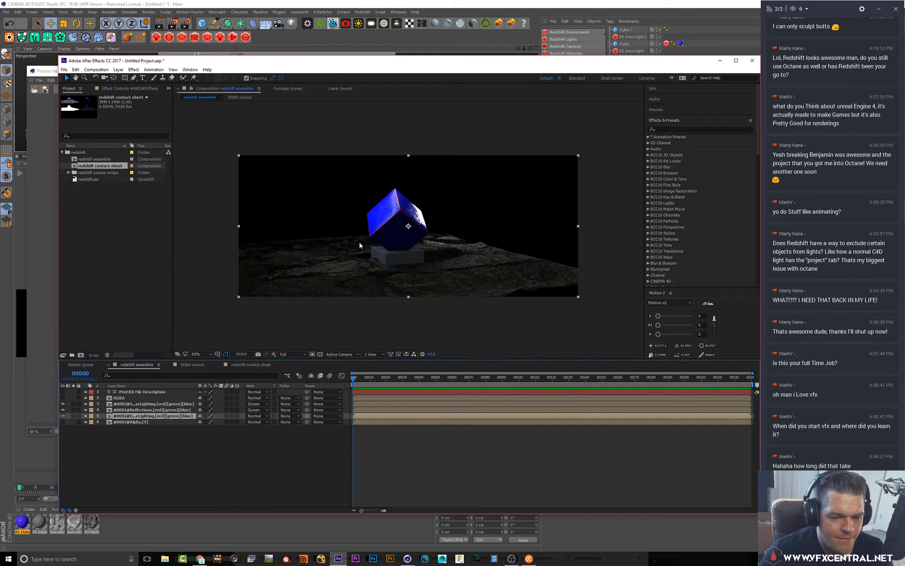
Apply the Levels effect to the DiffuseLighting layer and raise its gamma to about 2.41
{"action": "left_click", "coordinate": [139, 410]}
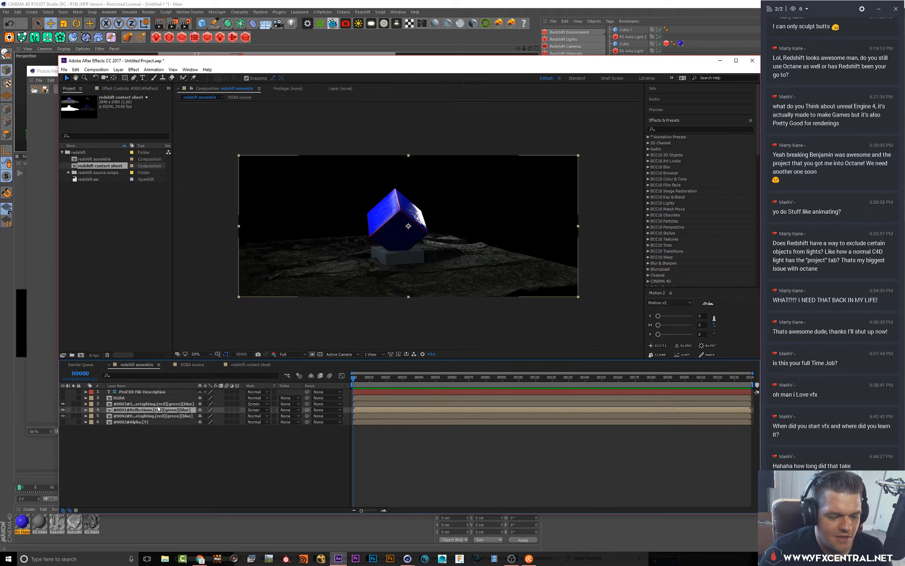
{"action": "left_click", "coordinate": [149, 416]}
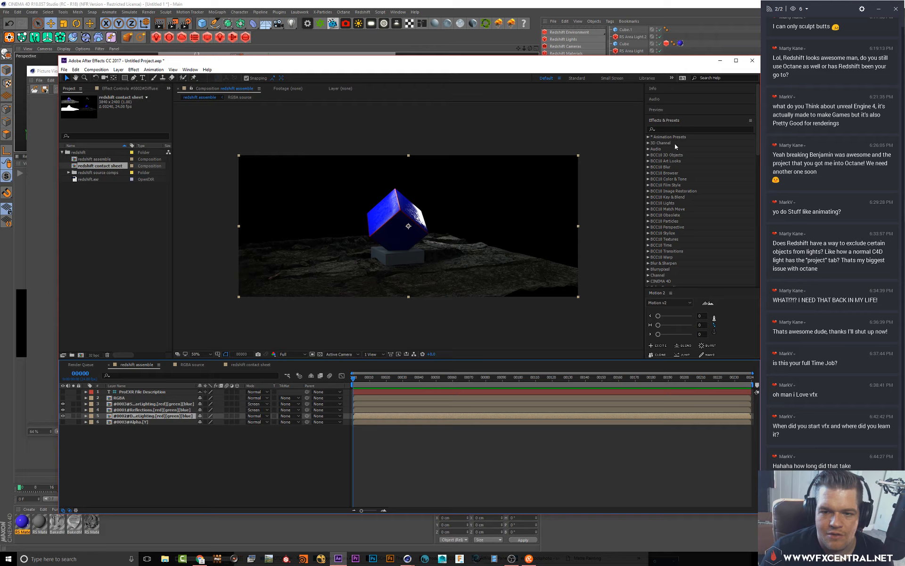
{"action": "left_click", "coordinate": [668, 130]}
{"action": "type", "text": "leve"}
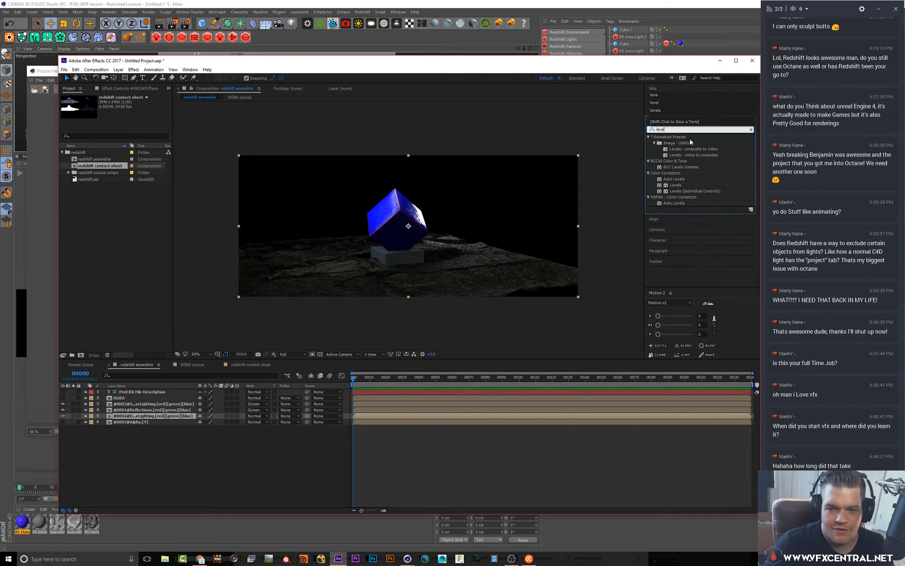
{"action": "left_click", "coordinate": [660, 185]}
{"action": "left_click_drag", "start_coordinate": [670, 185], "coordinate": [79, 416]}
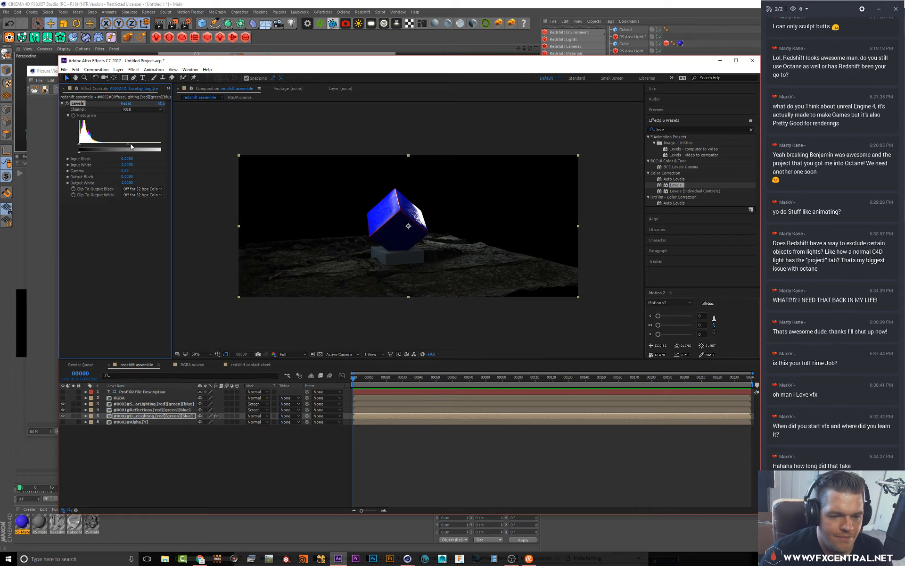
{"action": "left_click_drag", "start_coordinate": [132, 146], "coordinate": [96, 142]}
Toggle the RGBA layer's visibility to compare the graded composite, then deselect all layers
{"action": "left_click", "coordinate": [63, 398]}
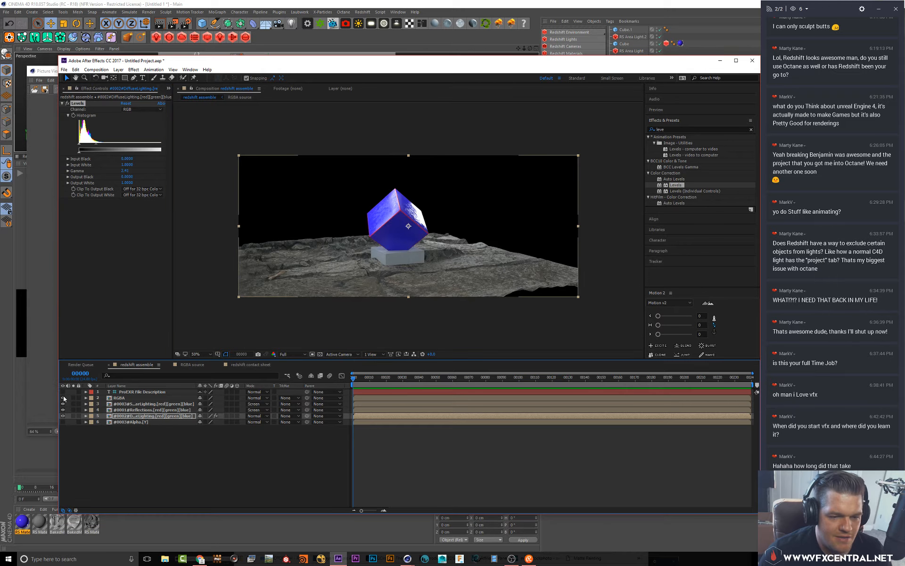
{"action": "left_click", "coordinate": [63, 396]}
{"action": "left_click", "coordinate": [62, 396]}
{"action": "key", "text": "ctrl+shift+a"}
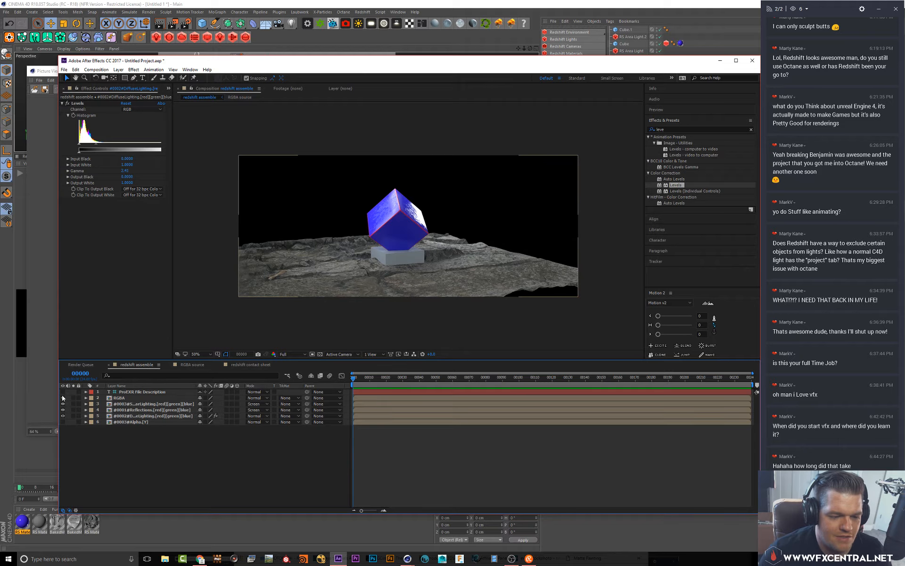
Apply the Levels effect to the SpecularLighting layer and set its gamma to about 2.19
{"action": "left_click", "coordinate": [118, 404]}
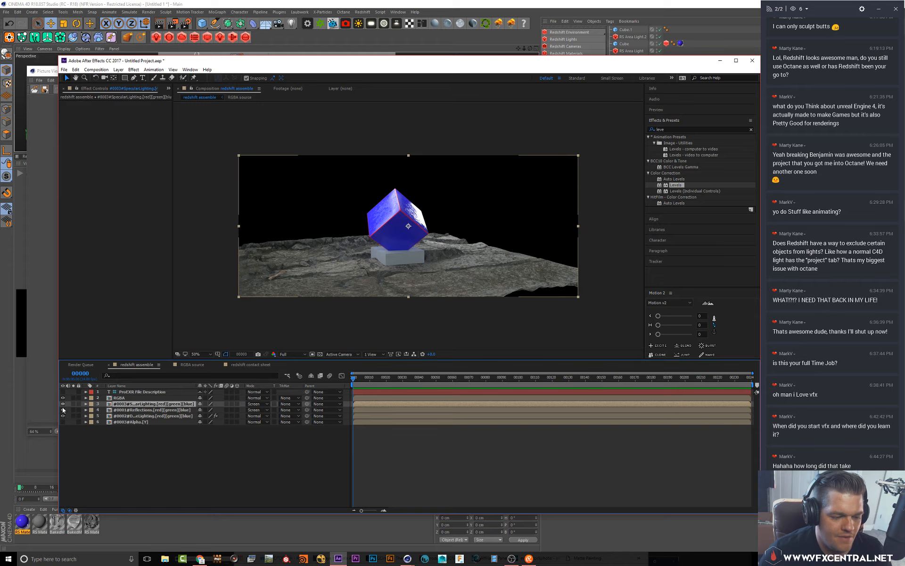
{"action": "left_click", "coordinate": [63, 397]}
{"action": "left_click", "coordinate": [120, 398]}
{"action": "left_click", "coordinate": [119, 404]}
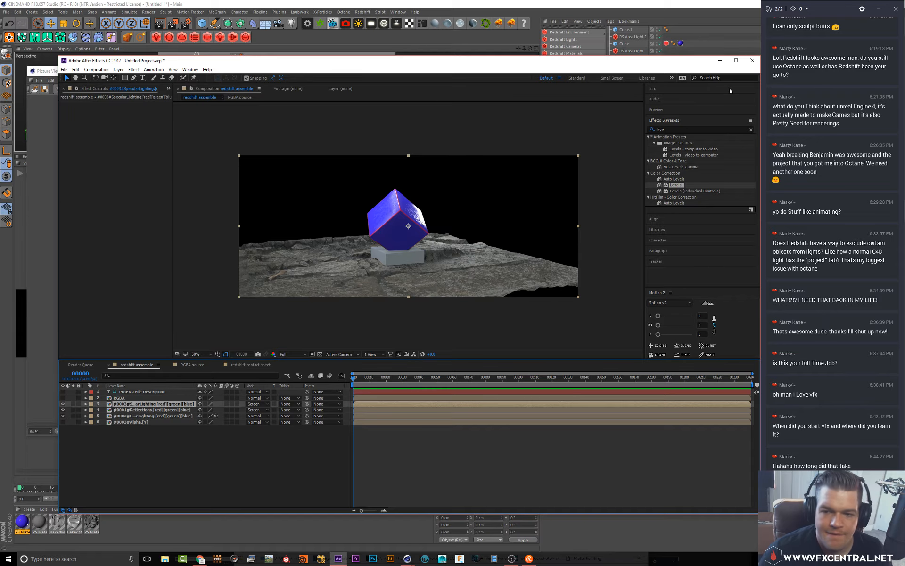
{"action": "left_click_drag", "start_coordinate": [676, 185], "coordinate": [151, 405]}
{"action": "left_click_drag", "start_coordinate": [123, 144], "coordinate": [98, 144]}
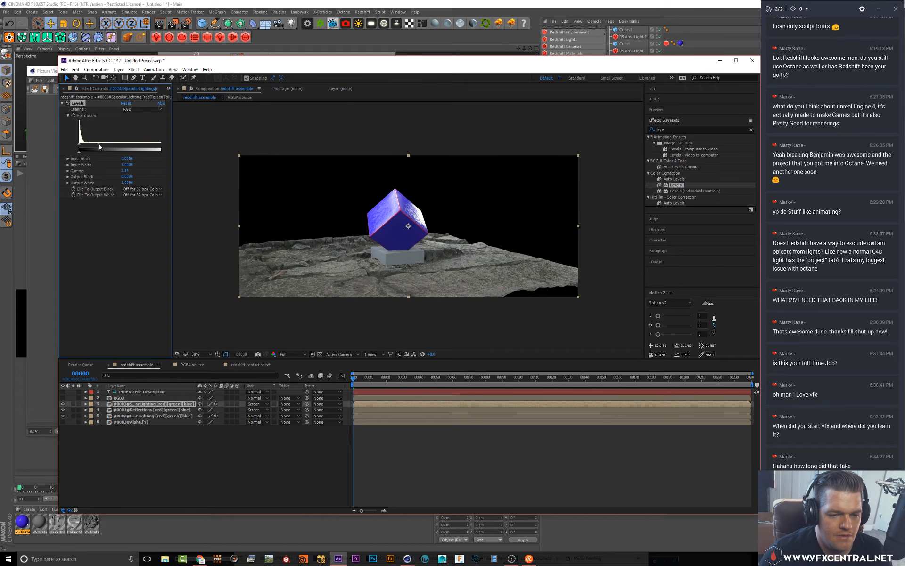
Toggle the RGBA layer's visibility repeatedly to compare it against the graded pass composite
{"action": "left_click", "coordinate": [64, 399]}
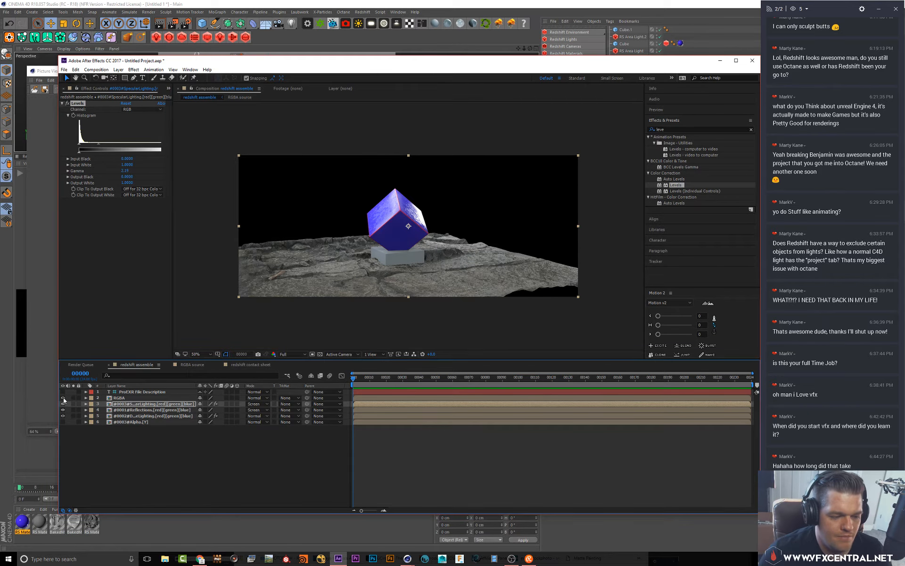
{"action": "left_click", "coordinate": [64, 398]}
{"action": "left_click", "coordinate": [63, 398]}
{"action": "left_click", "coordinate": [64, 398]}
{"action": "left_click", "coordinate": [64, 398]}
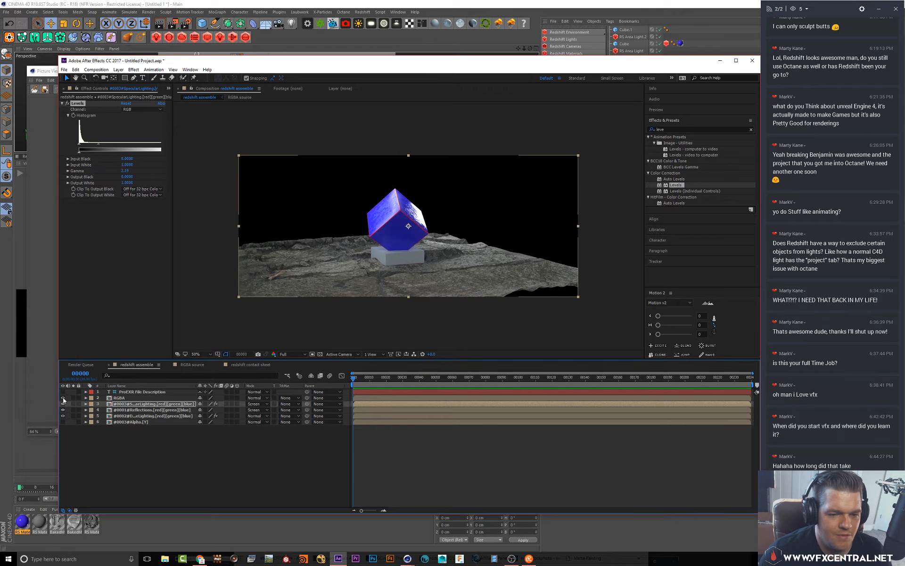
{"action": "left_click", "coordinate": [63, 398]}
{"action": "left_click", "coordinate": [63, 398]}
{"action": "left_click", "coordinate": [64, 399]}
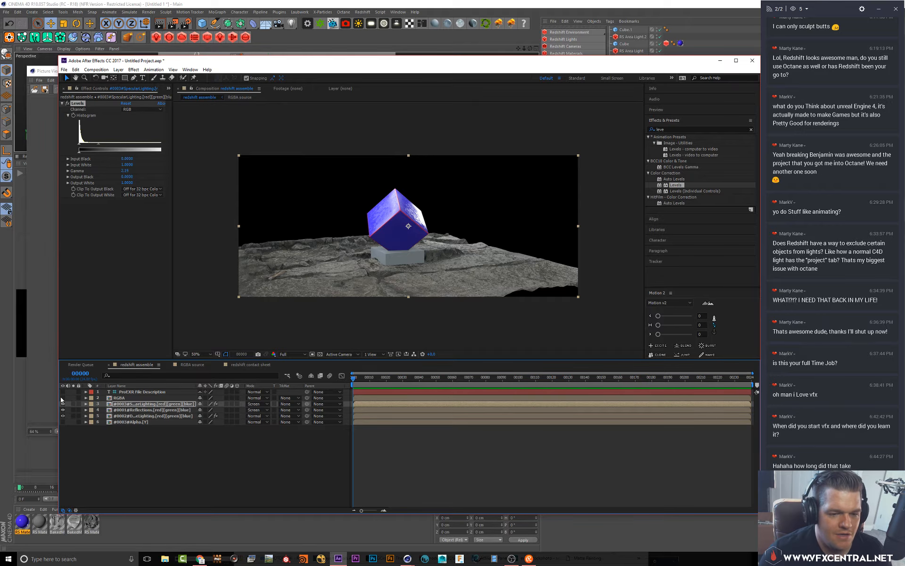
{"action": "left_click", "coordinate": [63, 398]}
{"action": "left_click", "coordinate": [63, 398]}
{"action": "left_click", "coordinate": [63, 398]}
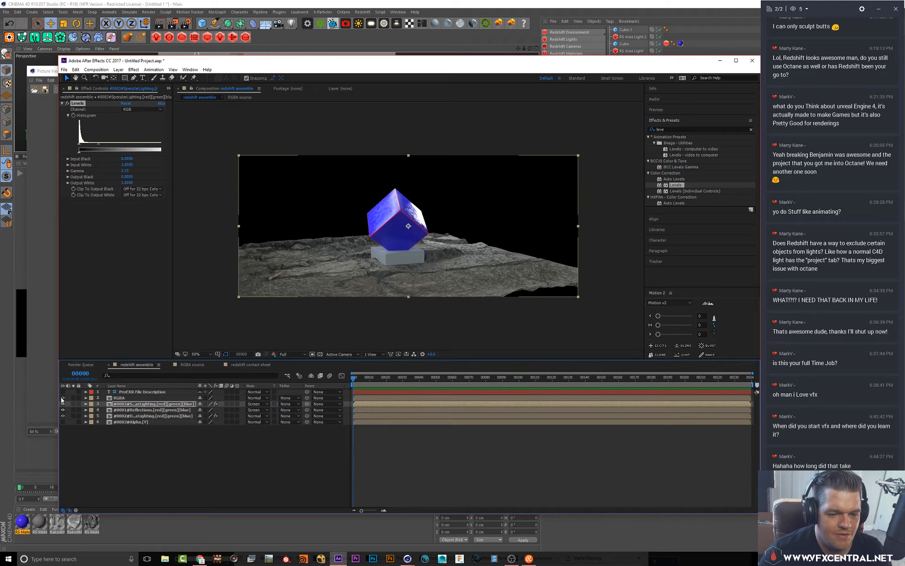
{"action": "left_click", "coordinate": [63, 398]}
{"action": "left_click", "coordinate": [63, 398]}
{"action": "left_click", "coordinate": [62, 398]}
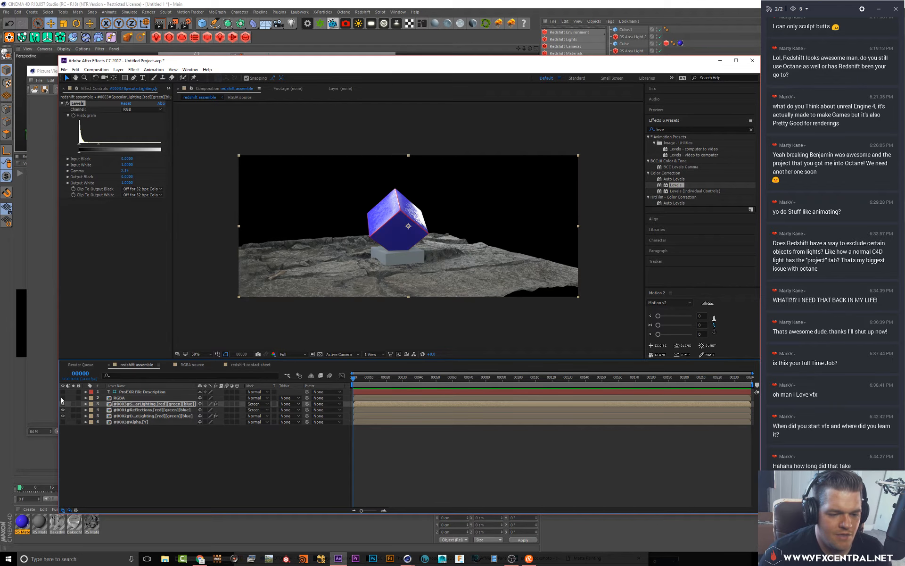
{"action": "left_click", "coordinate": [63, 398]}
Apply Levels to the Reflections layer and, while soloed, set input white to 1.0 and gamma to about 3.69
{"action": "left_click", "coordinate": [116, 411]}
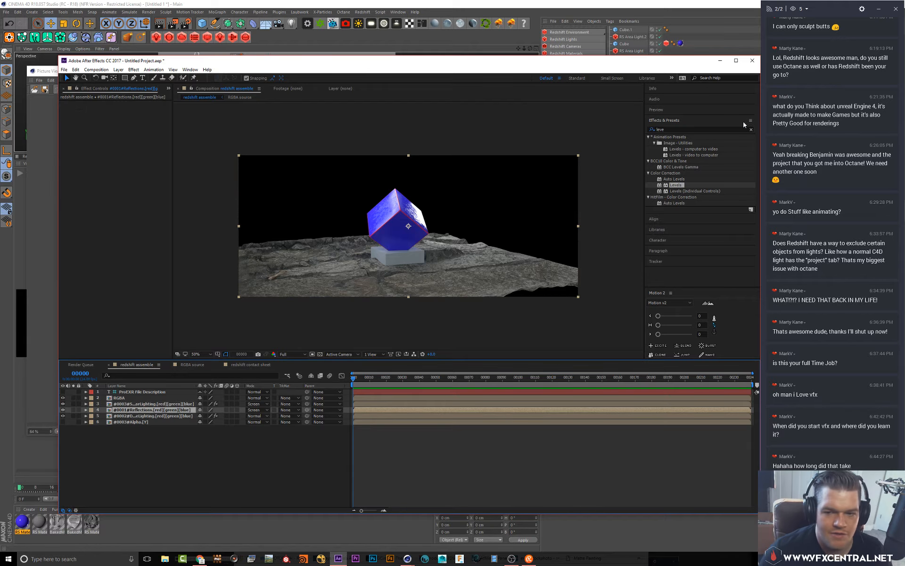
{"action": "left_click_drag", "start_coordinate": [661, 188], "coordinate": [141, 413]}
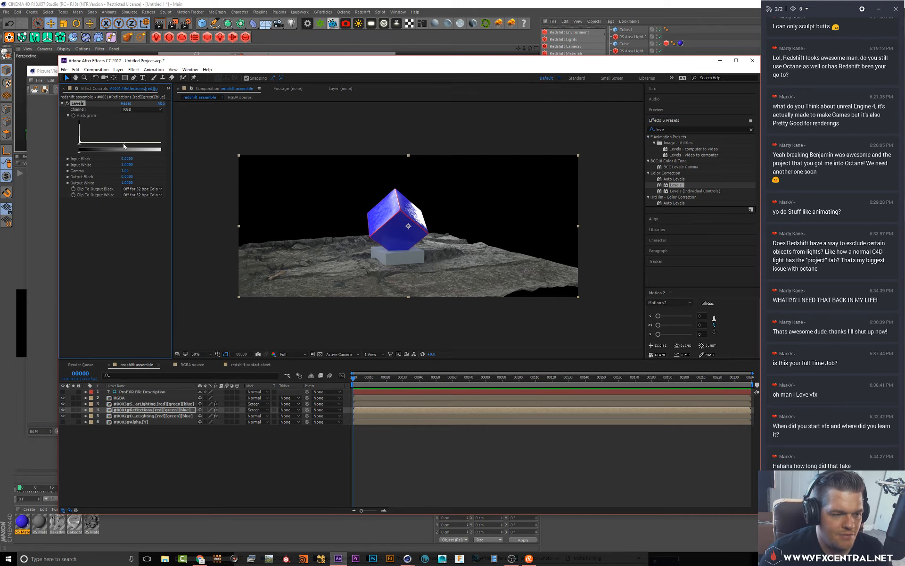
{"action": "left_click_drag", "start_coordinate": [123, 143], "coordinate": [52, 152]}
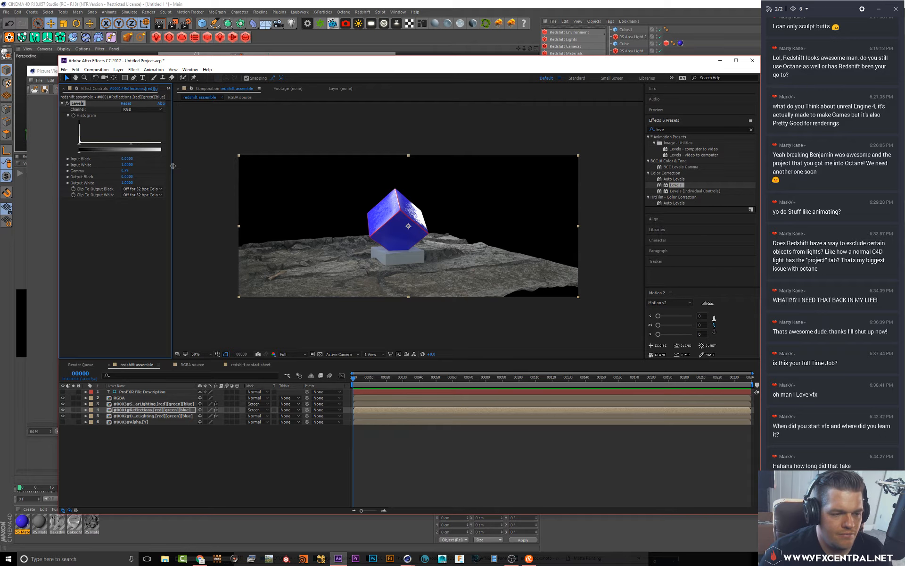
{"action": "left_click_drag", "start_coordinate": [172, 165], "coordinate": [234, 165]}
{"action": "left_click_drag", "start_coordinate": [170, 144], "coordinate": [124, 145]}
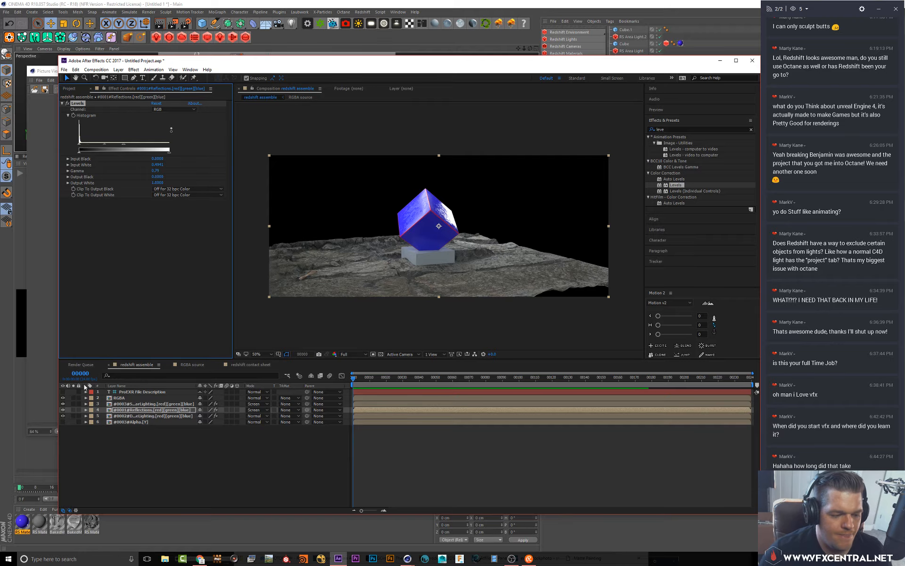
{"action": "left_click", "coordinate": [73, 410]}
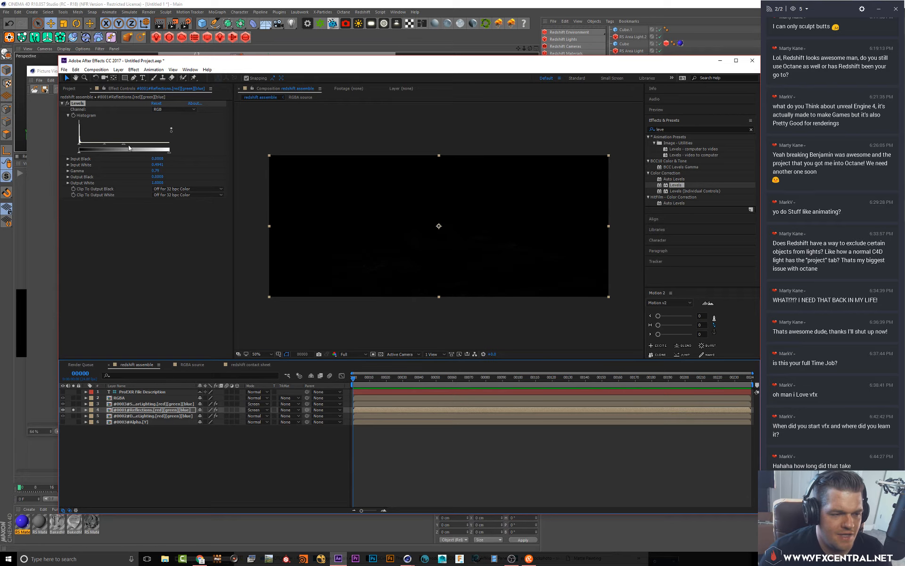
{"action": "left_click_drag", "start_coordinate": [124, 145], "coordinate": [191, 144]}
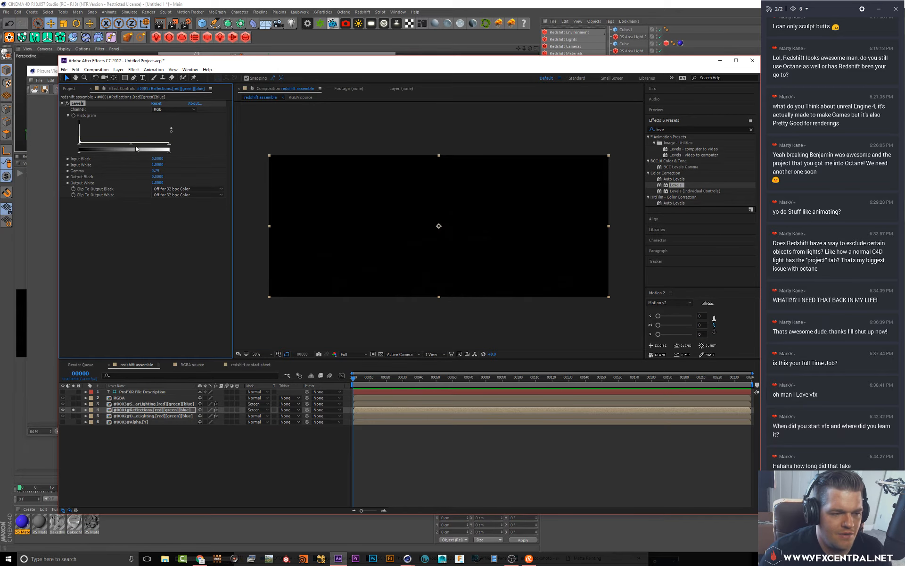
{"action": "left_click_drag", "start_coordinate": [131, 145], "coordinate": [85, 148]}
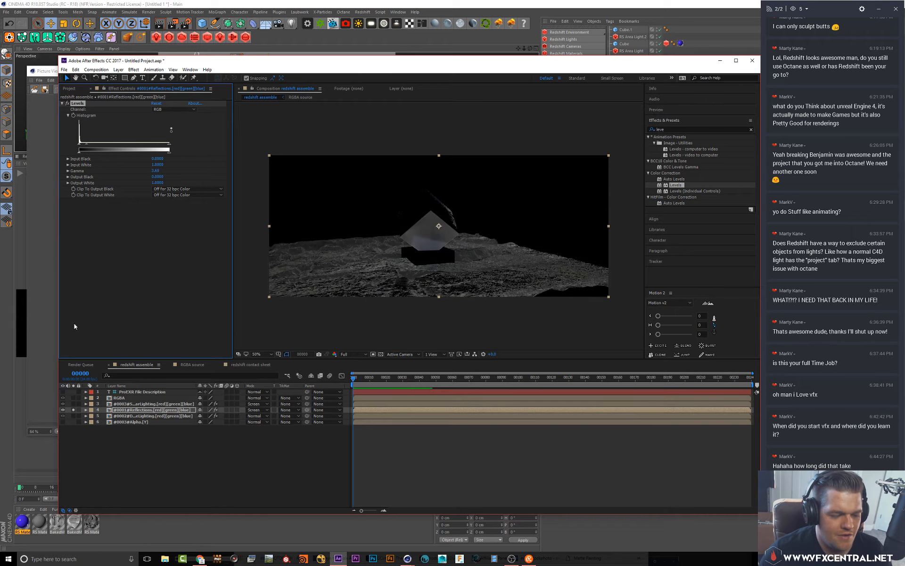
{"action": "left_click", "coordinate": [73, 410]}
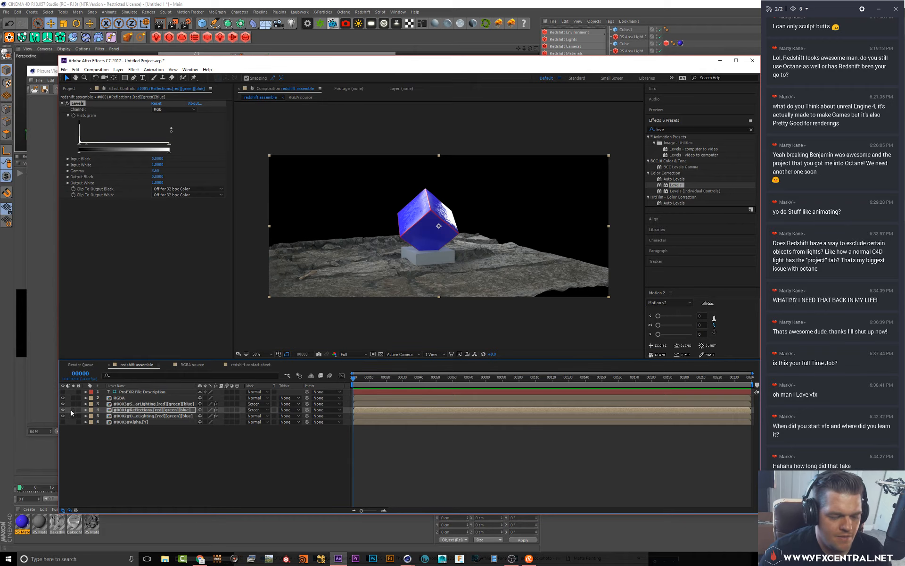
Solo and unsolo the RGBA layer to check it on its own, then select it
{"action": "left_click", "coordinate": [73, 399]}
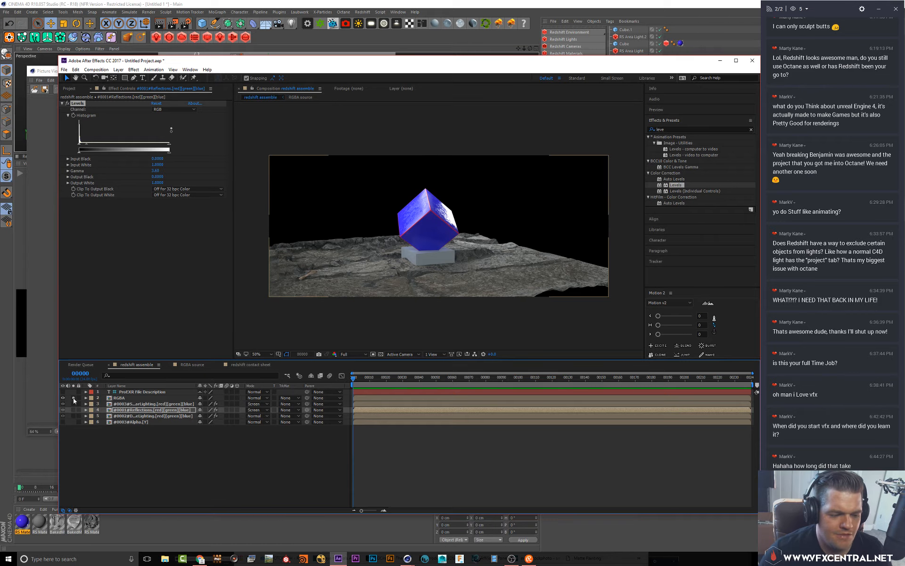
{"action": "left_click", "coordinate": [74, 399]}
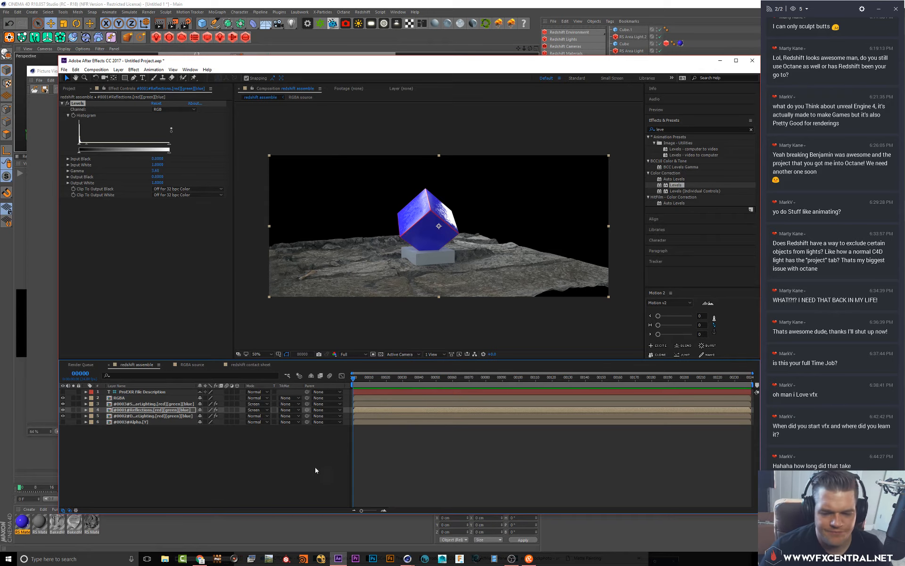
{"action": "left_click", "coordinate": [119, 399]}
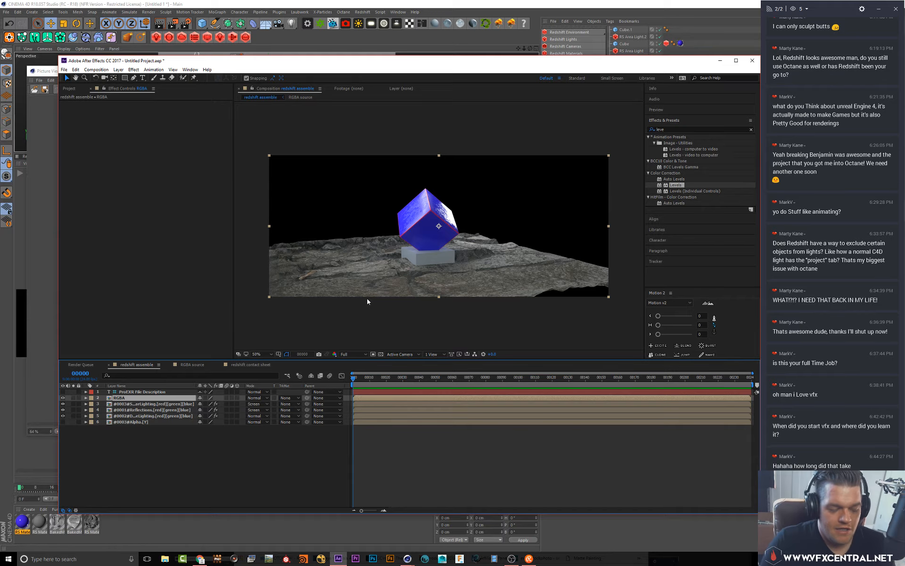
Open a new browser window and search Google for redshift manual
{"action": "left_click", "coordinate": [200, 559]}
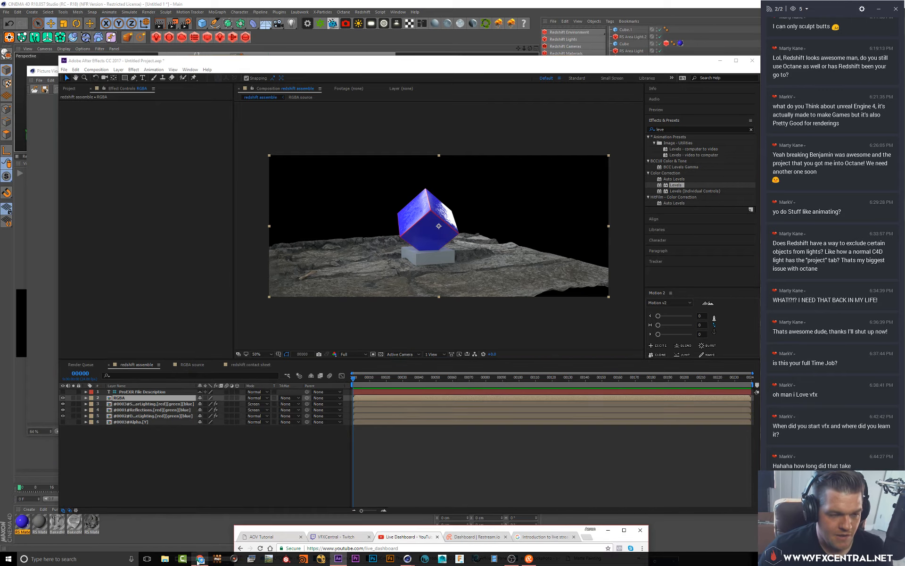
{"action": "left_click", "coordinate": [587, 536]}
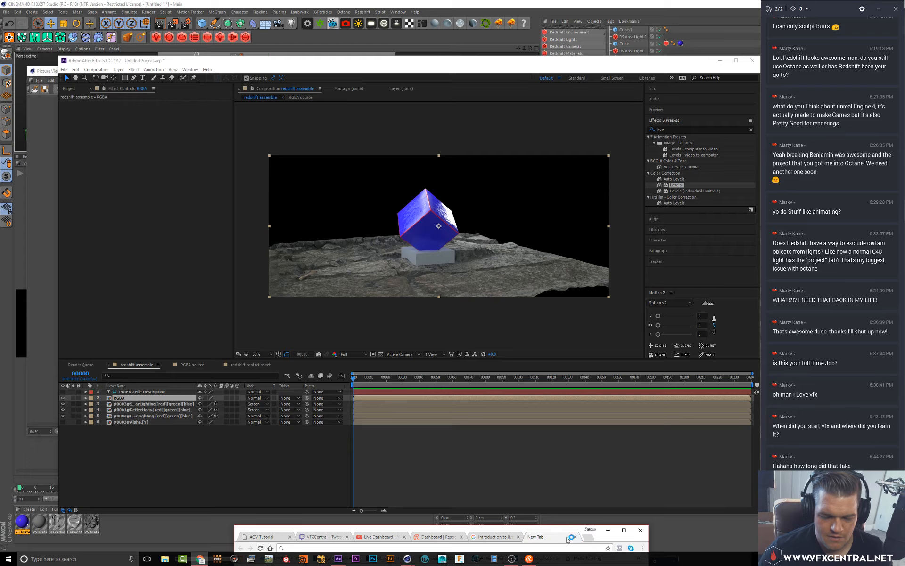
{"action": "left_click_drag", "start_coordinate": [572, 538], "coordinate": [511, 85]}
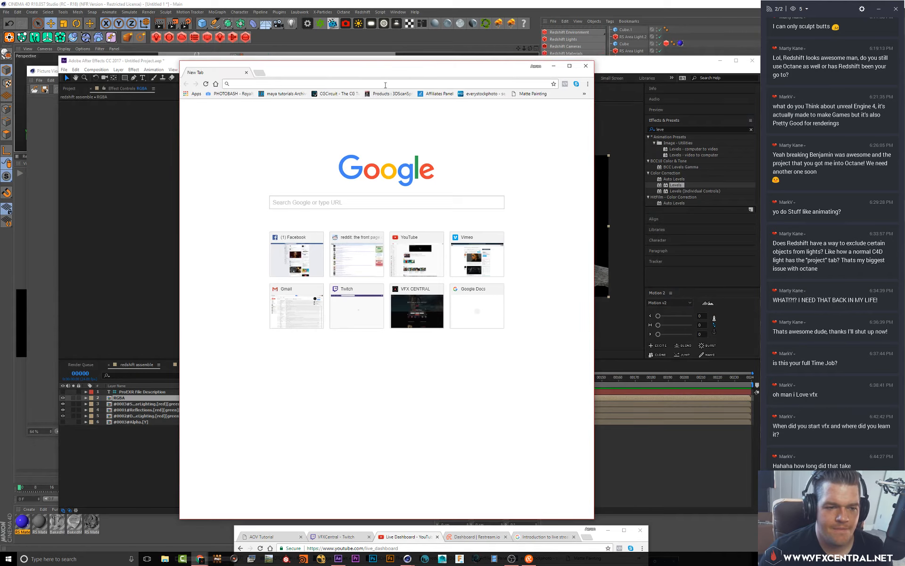
{"action": "type", "text": "red"}
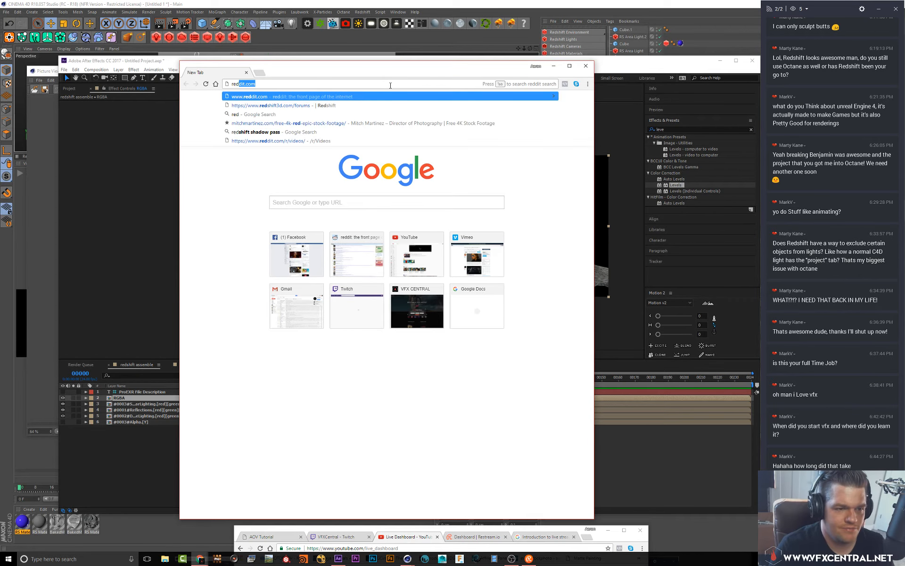
{"action": "type", "text": "shift manu"}
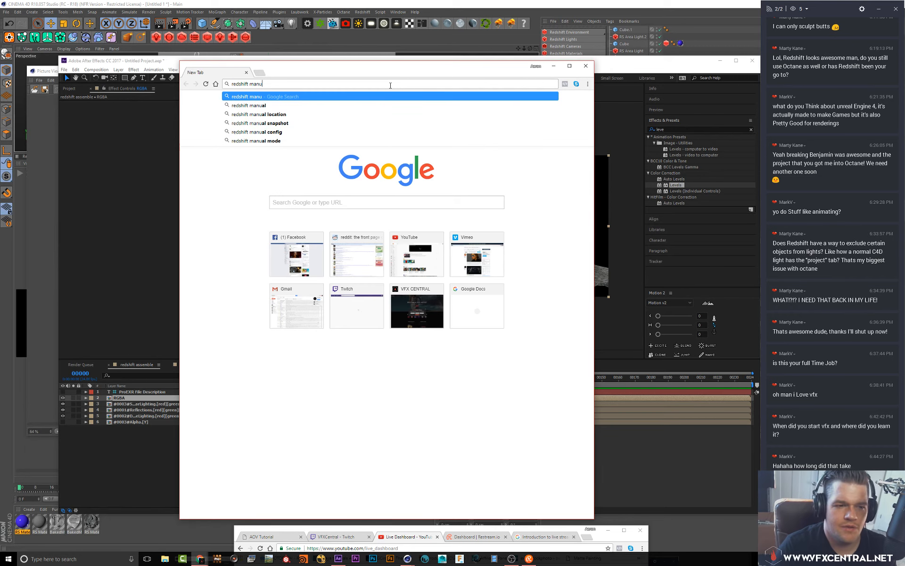
{"action": "type", "text": "al"}
{"action": "key", "text": "Return"}
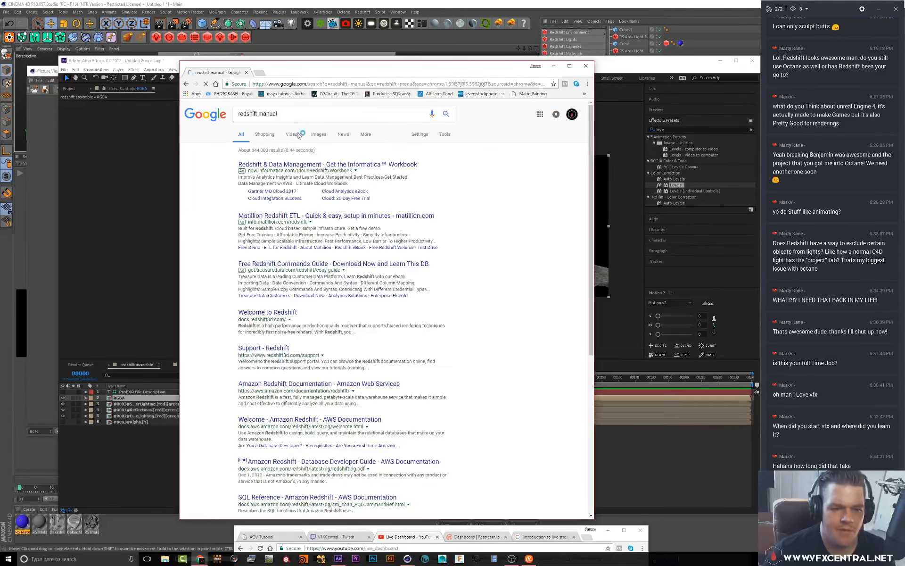
{"action": "left_click", "coordinate": [289, 115]}
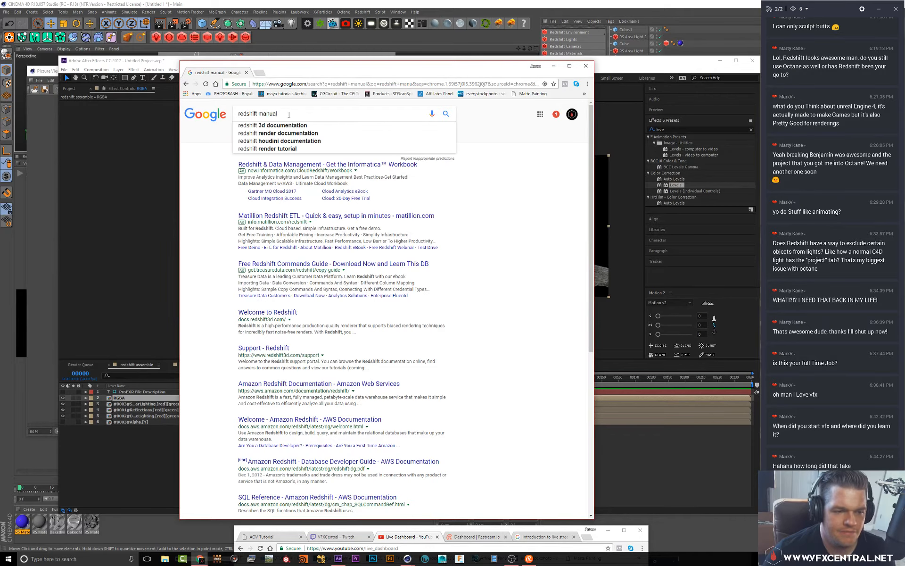
Refine the search to "redshift manual aovs" and open the AOV Tutorial page on docs.redshift3d.com
{"action": "type", "text": "aovs"}
{"action": "key", "text": "Return"}
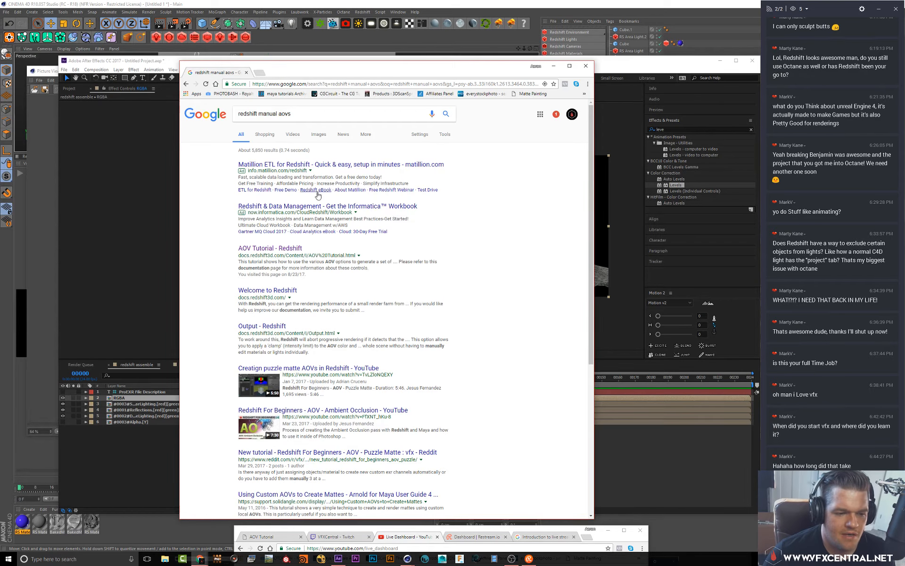
{"action": "left_click", "coordinate": [283, 250]}
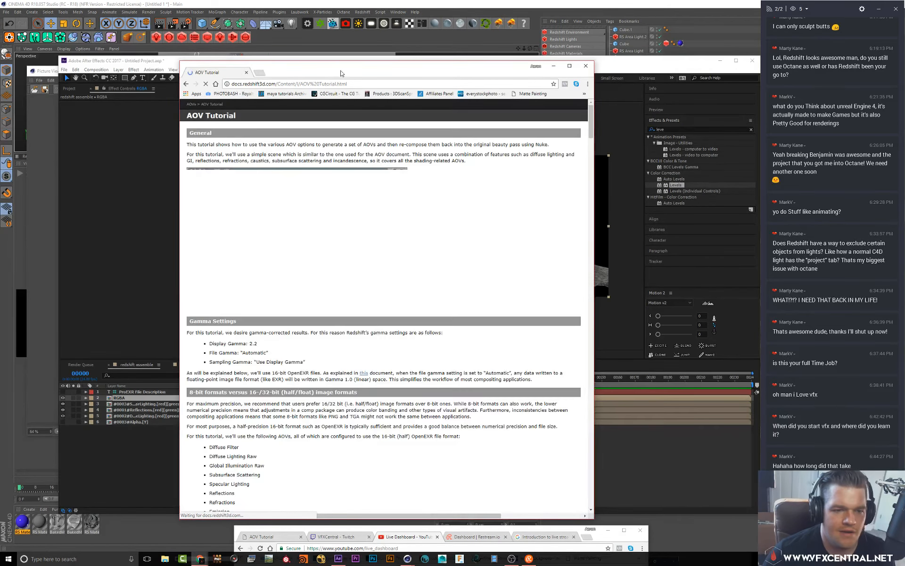
Maximize the browser window and scroll through the AOV Tutorial to read how AOVs are recombined in compositing
{"action": "left_click_drag", "start_coordinate": [346, 74], "coordinate": [189, 1]}
{"action": "scroll", "coordinate": [138, 179], "scroll_direction": "down", "scroll_amount": 5}
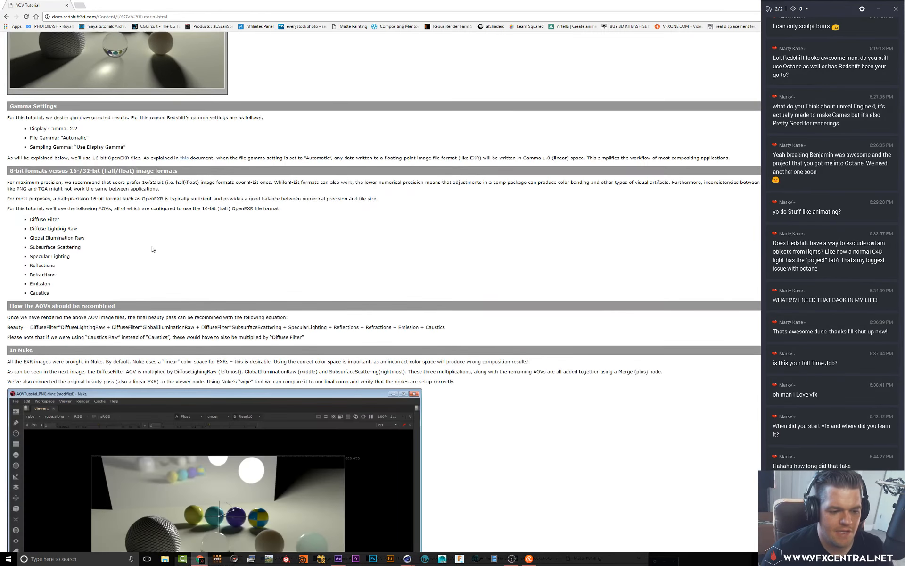
{"action": "scroll", "coordinate": [162, 291], "scroll_direction": "down", "scroll_amount": 5}
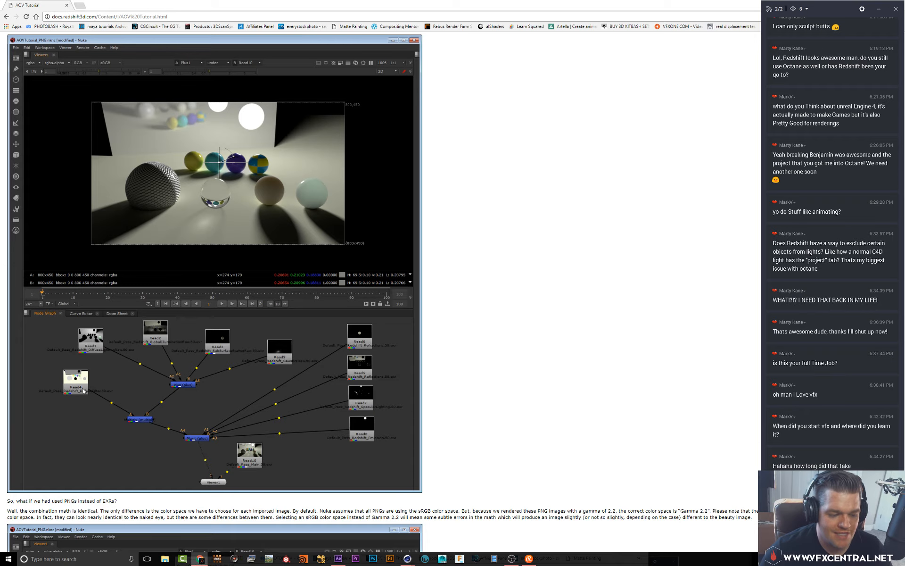
{"action": "scroll", "coordinate": [193, 382], "scroll_direction": "down", "scroll_amount": 3}
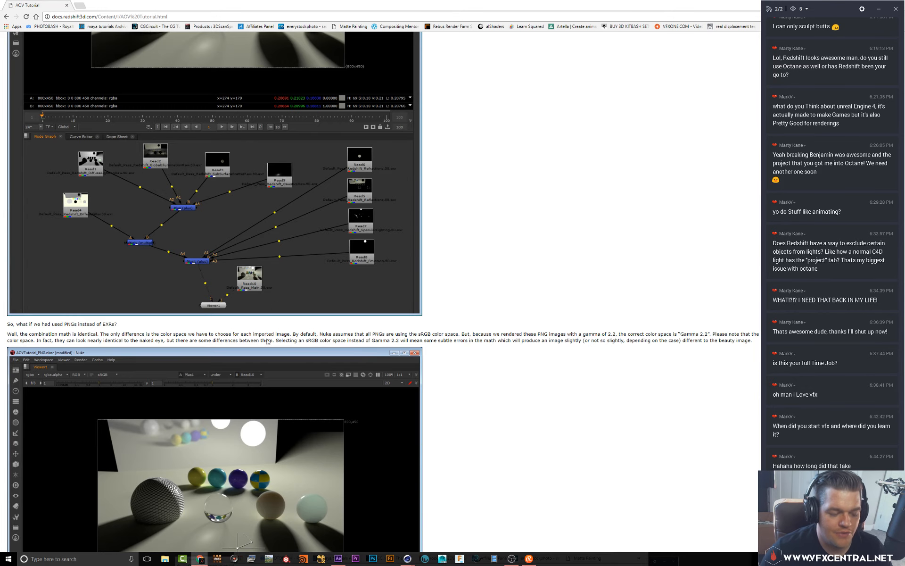
{"action": "scroll", "coordinate": [267, 341], "scroll_direction": "down", "scroll_amount": 5}
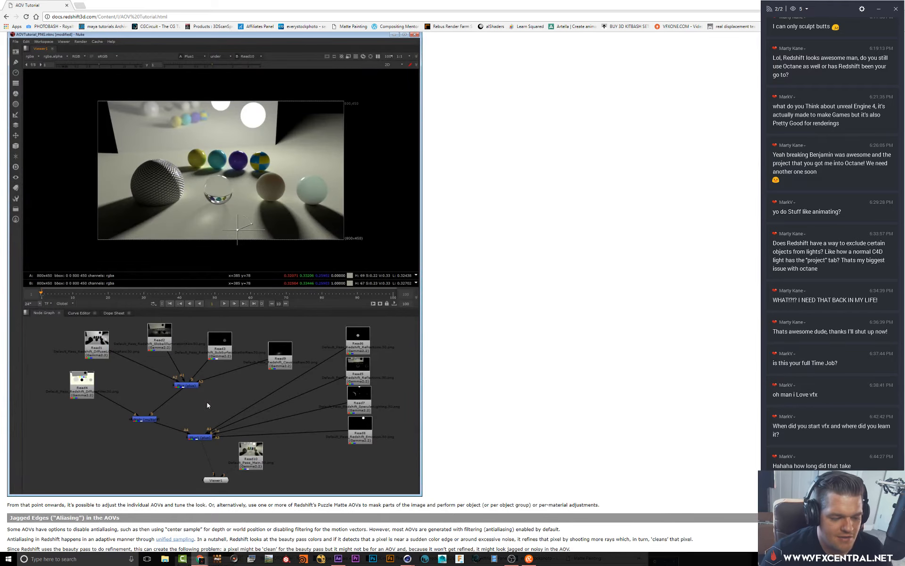
{"action": "scroll", "coordinate": [198, 382], "scroll_direction": "down", "scroll_amount": 12}
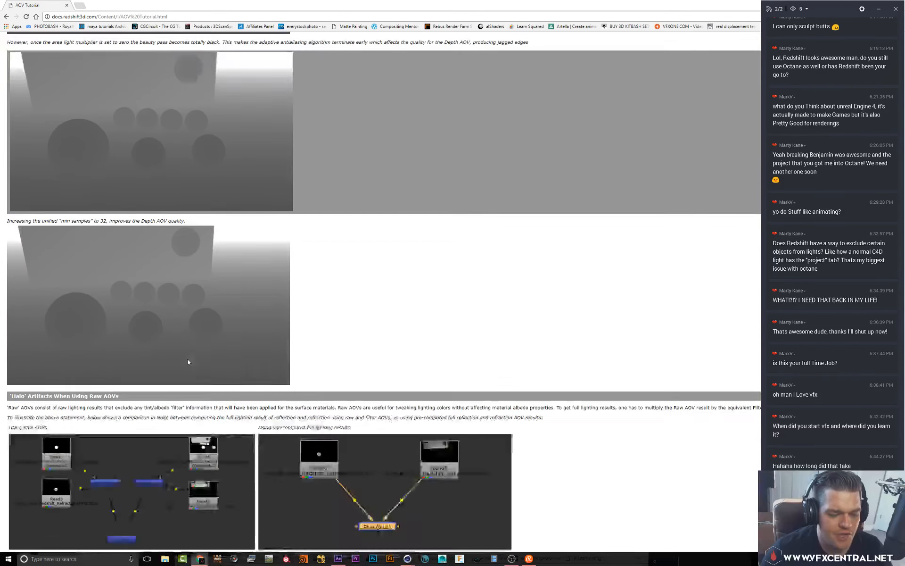
{"action": "scroll", "coordinate": [188, 362], "scroll_direction": "down", "scroll_amount": 3}
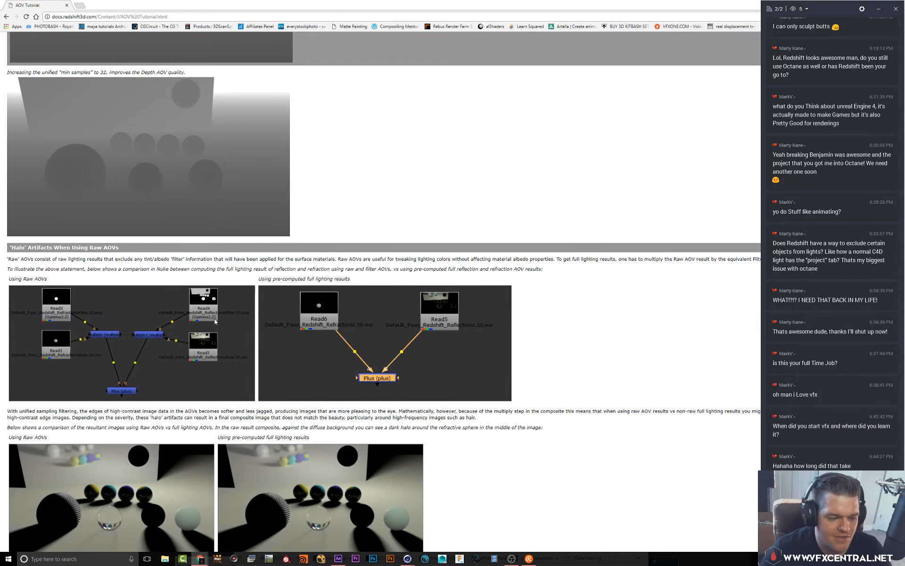
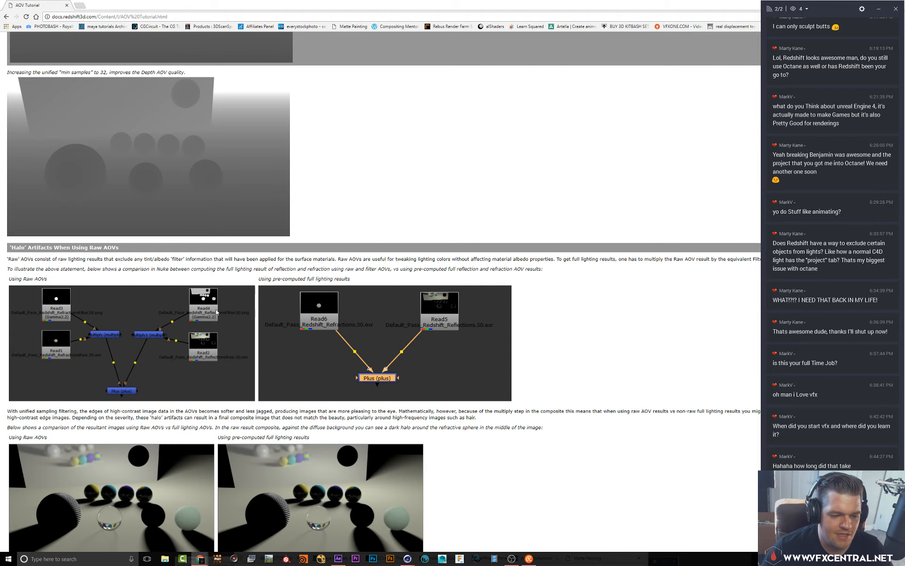
Continue reading the AOV Tutorial's halo-artifact and noise sections
{"action": "scroll", "coordinate": [198, 311], "scroll_direction": "down", "scroll_amount": 2}
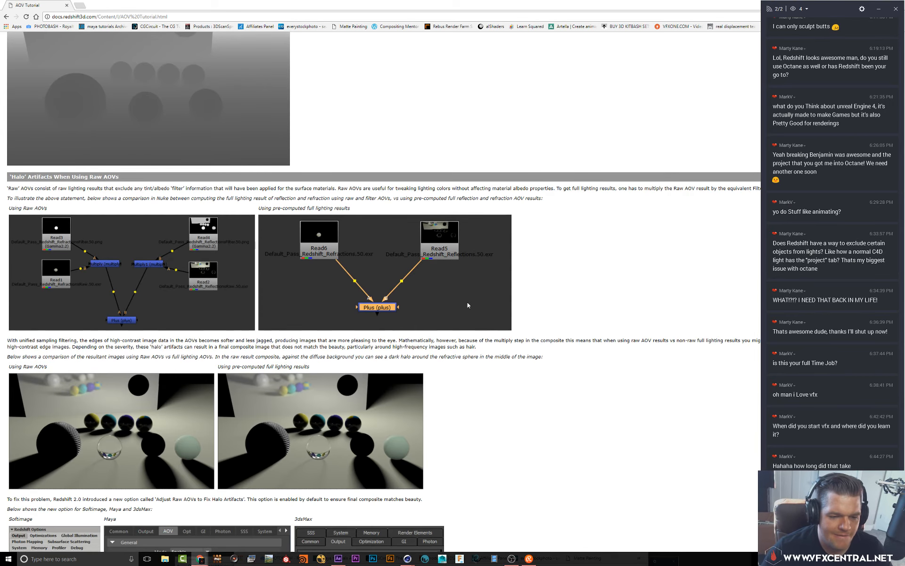
{"action": "scroll", "coordinate": [467, 305], "scroll_direction": "down", "scroll_amount": 10}
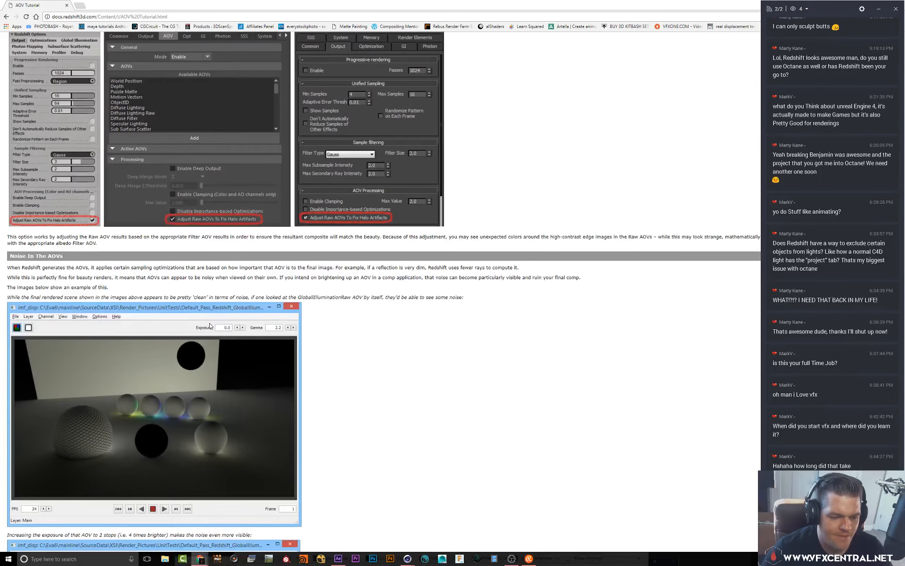
{"action": "scroll", "coordinate": [206, 330], "scroll_direction": "down", "scroll_amount": 10}
{"action": "scroll", "coordinate": [205, 353], "scroll_direction": "up", "scroll_amount": 20}
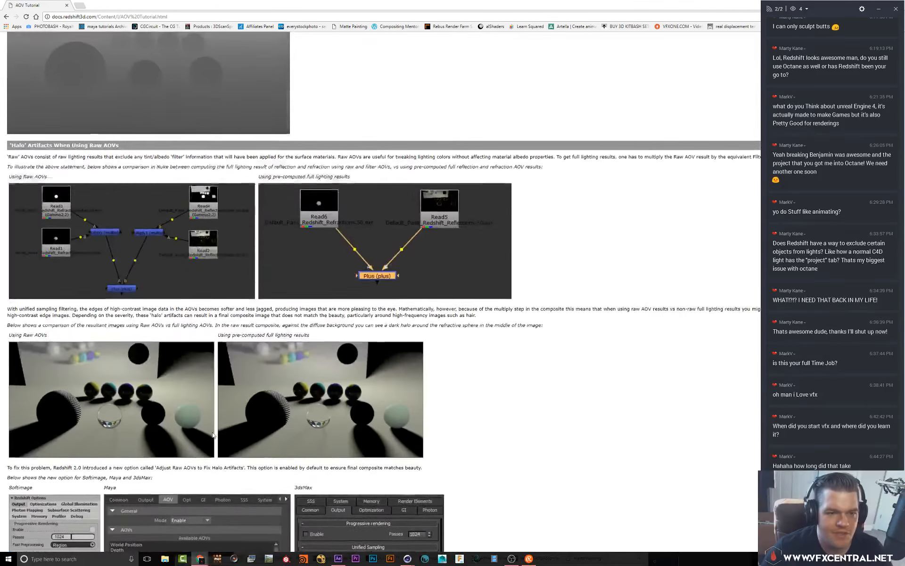
{"action": "scroll", "coordinate": [213, 434], "scroll_direction": "up", "scroll_amount": 15}
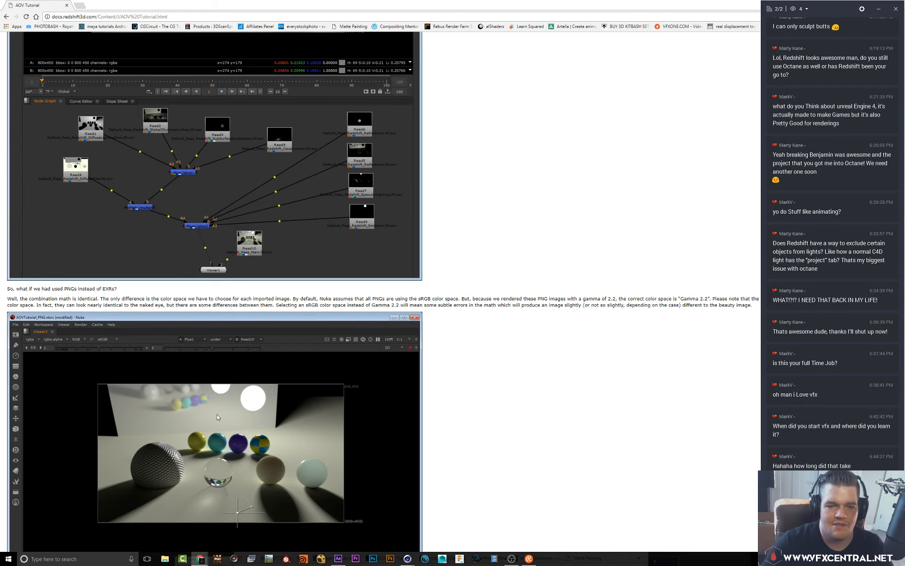
Restore the browser window, bring After Effects forward and reposition it, then minimize both to return to Cinema 4D
{"action": "double_click", "coordinate": [542, 10]}
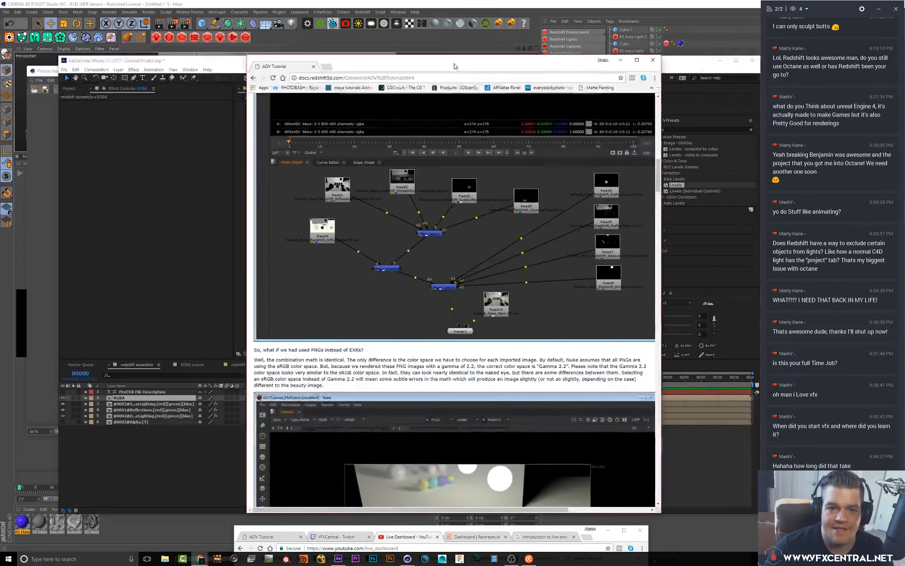
{"action": "left_click", "coordinate": [543, 58]}
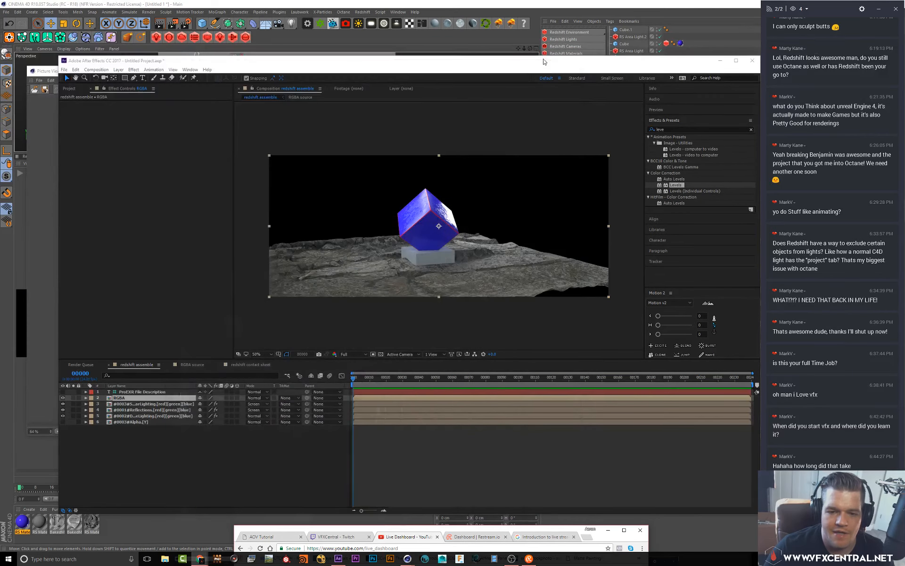
{"action": "left_click", "coordinate": [169, 261]}
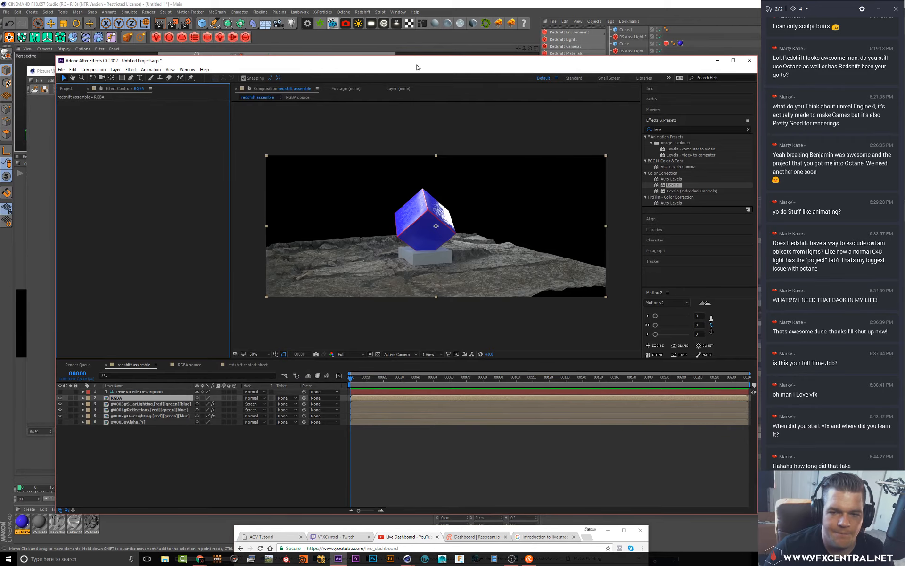
{"action": "left_click_drag", "start_coordinate": [419, 61], "coordinate": [388, 54]}
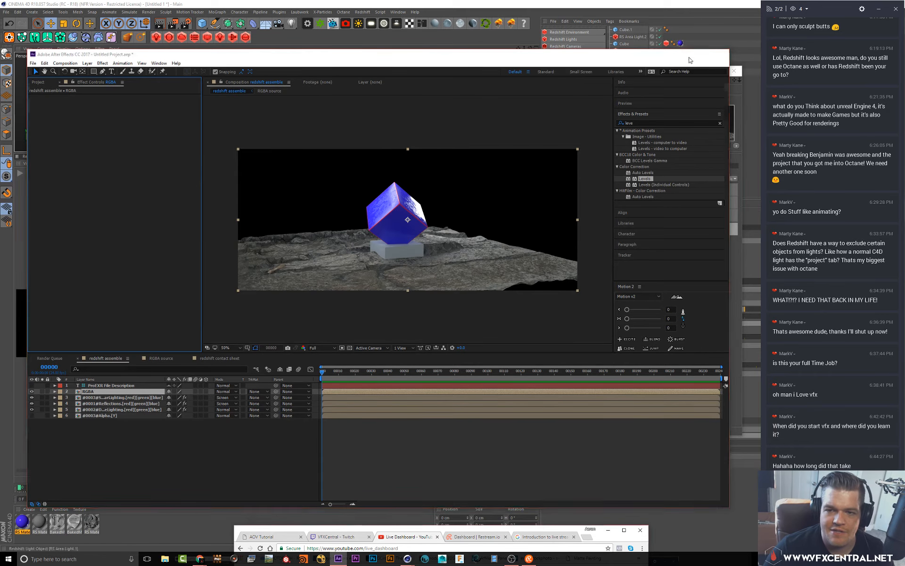
{"action": "left_click", "coordinate": [689, 54]}
{"action": "left_click", "coordinate": [737, 70]}
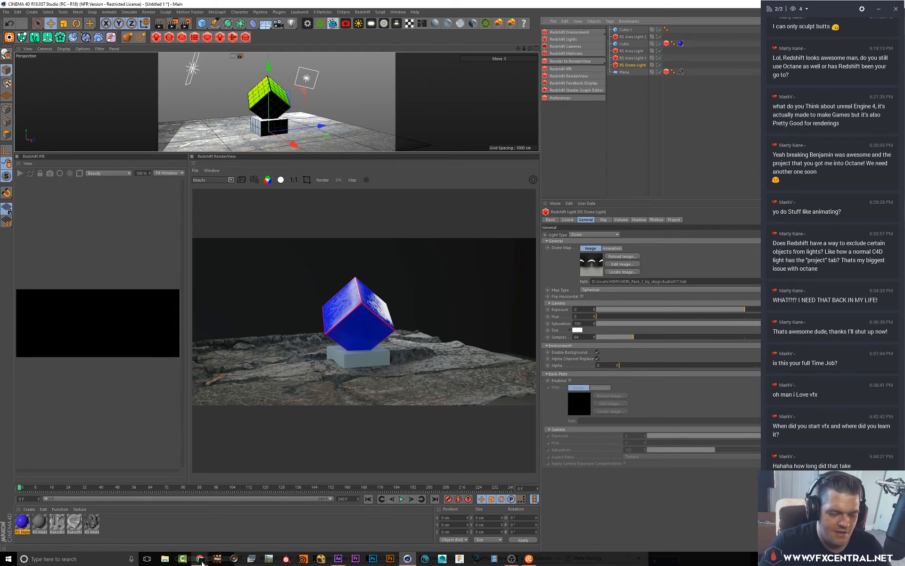
Bring up another browser window, open vfxcentral.net from the address bar and close the sign-up popup
{"action": "mouse_move", "coordinate": [200, 559]}
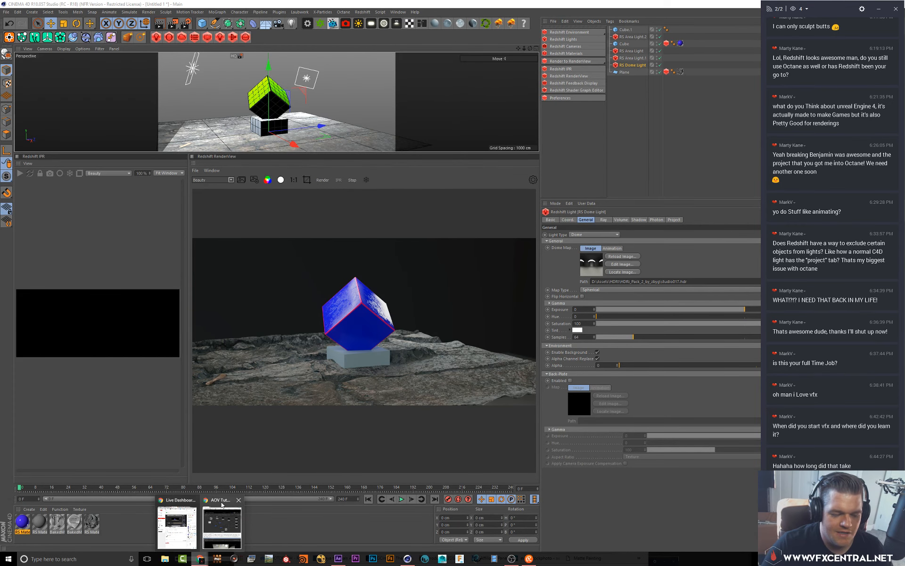
{"action": "mouse_move", "coordinate": [167, 501]}
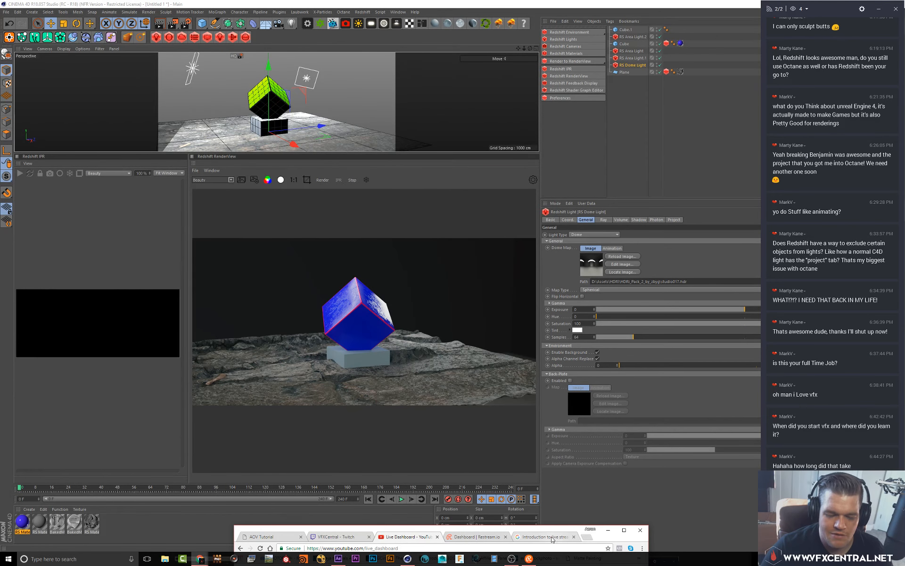
{"action": "left_click_drag", "start_coordinate": [547, 537], "coordinate": [500, 69]}
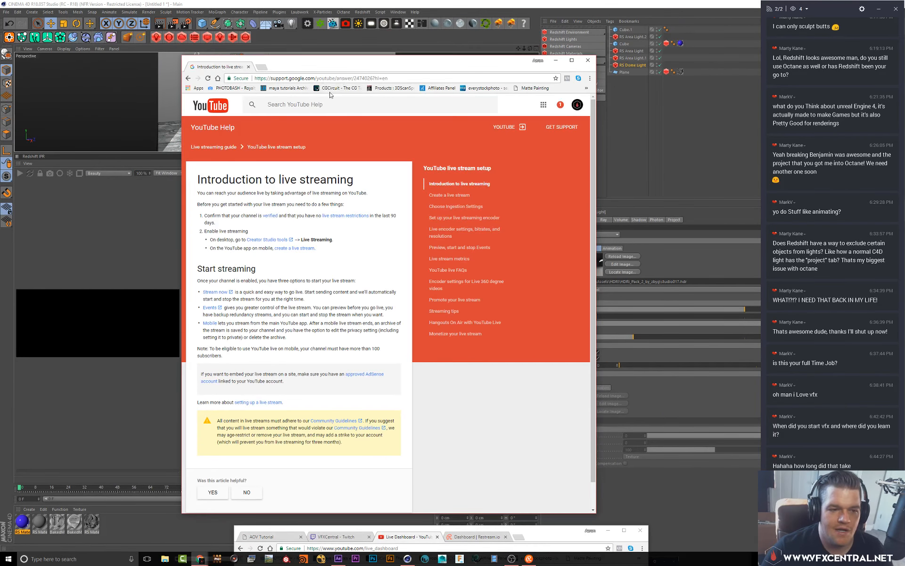
{"action": "left_click", "coordinate": [339, 78]}
{"action": "type", "text": "vfx"}
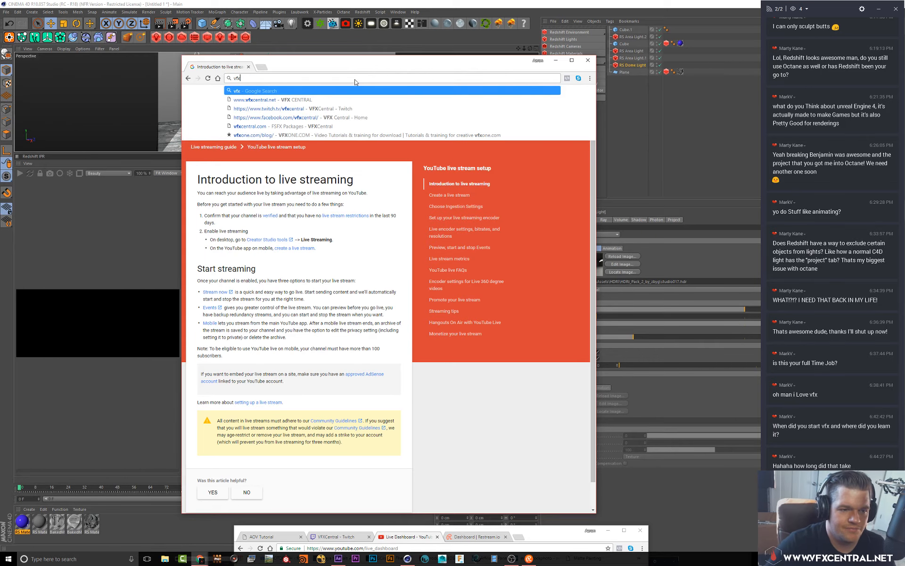
{"action": "key", "text": "Down"}
{"action": "key", "text": "Return"}
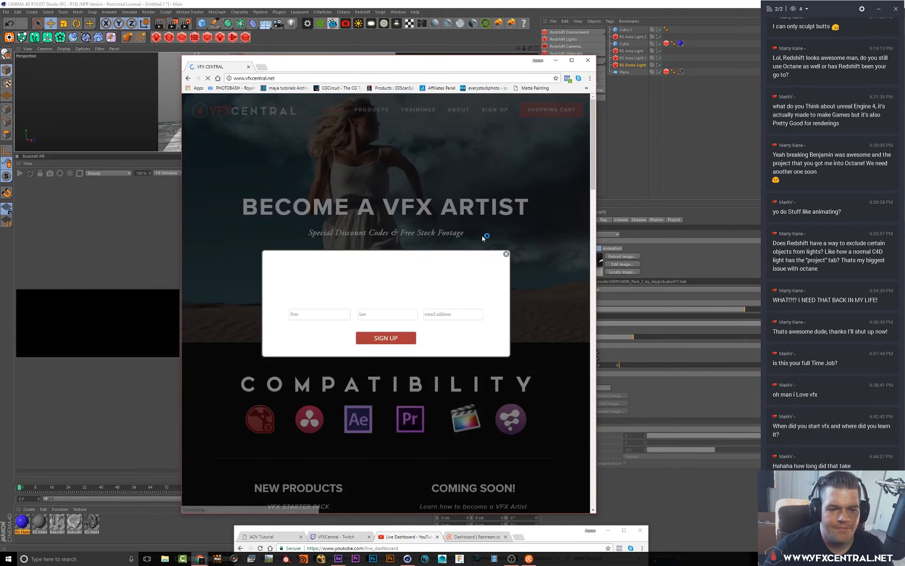
{"action": "left_click", "coordinate": [507, 254]}
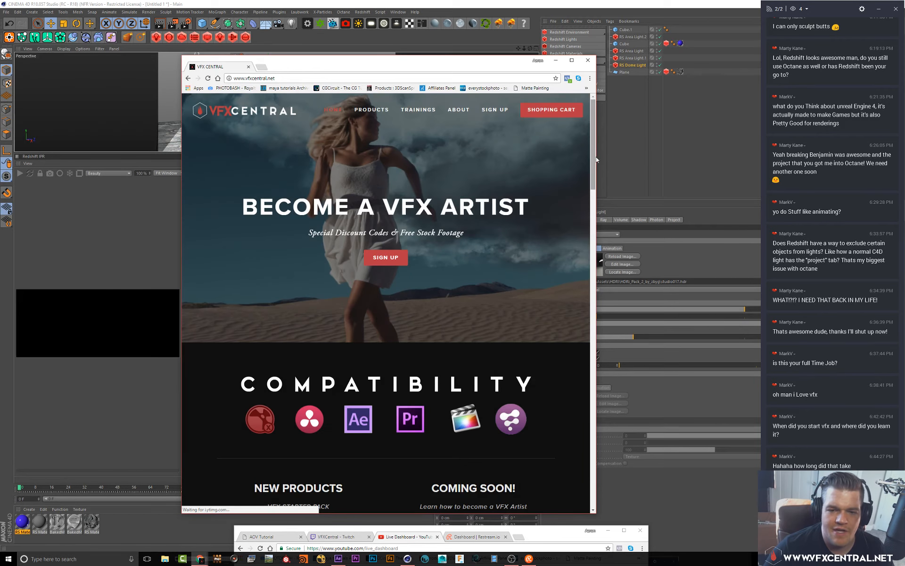
Widen the browser window, open the VFX Crash Course training page and scroll through its course outline
{"action": "left_click_drag", "start_coordinate": [597, 157], "coordinate": [701, 157]}
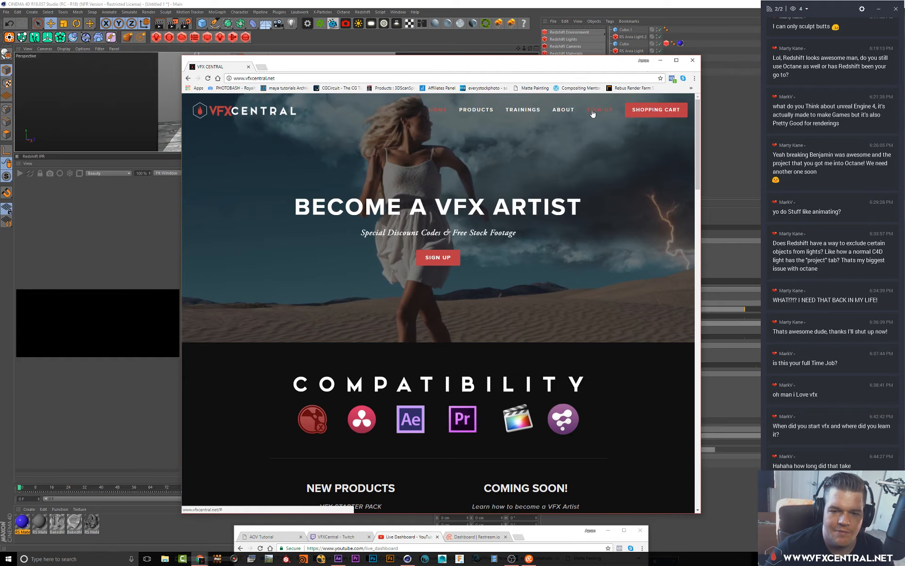
{"action": "left_click", "coordinate": [528, 128]}
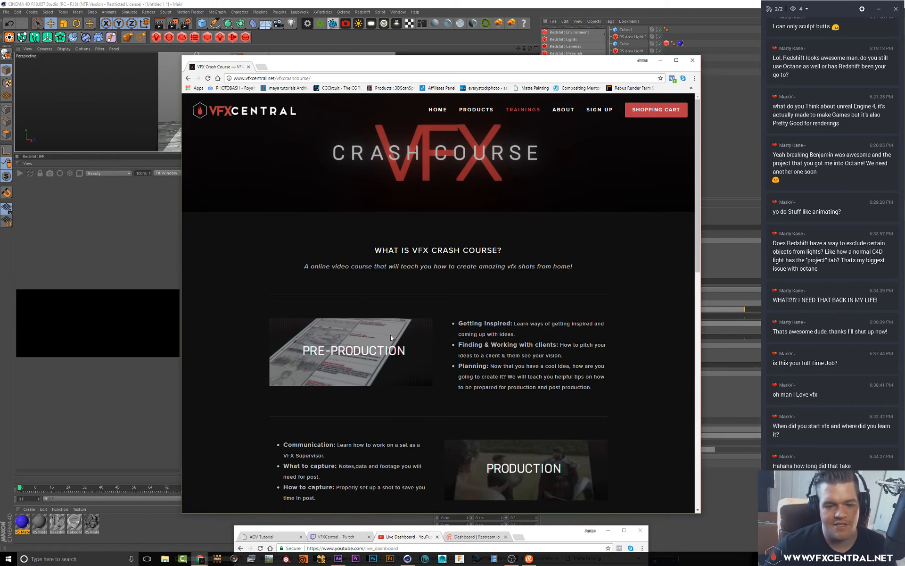
{"action": "scroll", "coordinate": [347, 306], "scroll_direction": "down", "scroll_amount": 2}
{"action": "scroll", "coordinate": [361, 313], "scroll_direction": "down", "scroll_amount": 4}
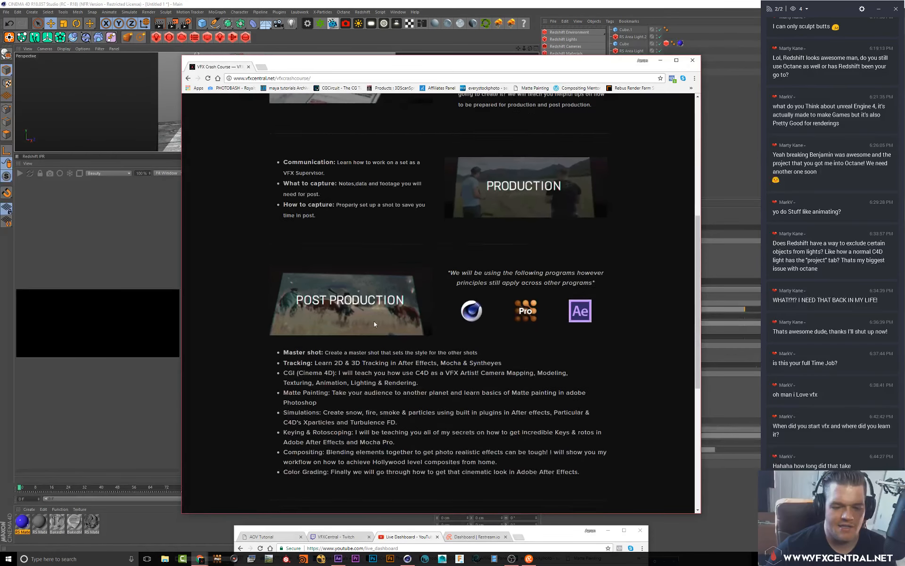
{"action": "scroll", "coordinate": [401, 318], "scroll_direction": "up", "scroll_amount": 3}
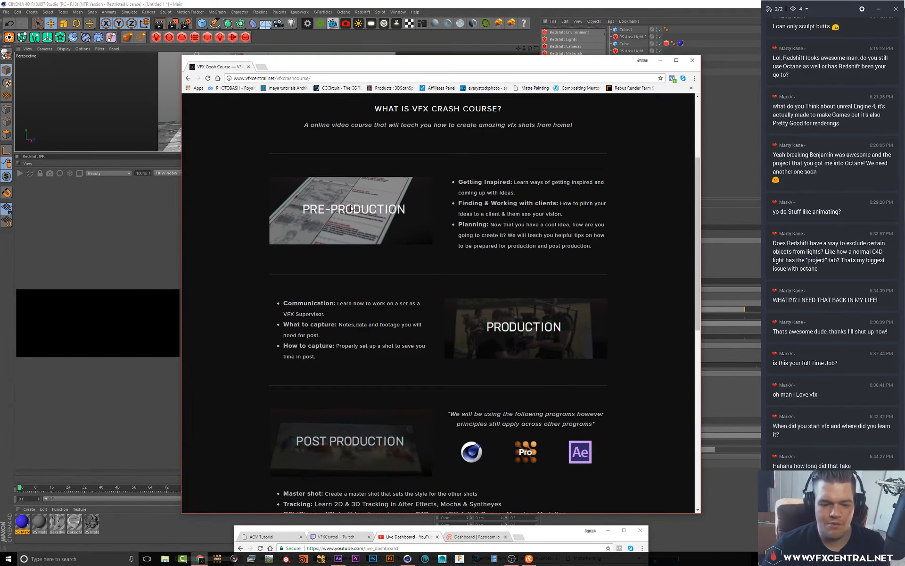
{"action": "scroll", "coordinate": [369, 248], "scroll_direction": "down", "scroll_amount": 3}
{"action": "scroll", "coordinate": [372, 283], "scroll_direction": "down", "scroll_amount": 6}
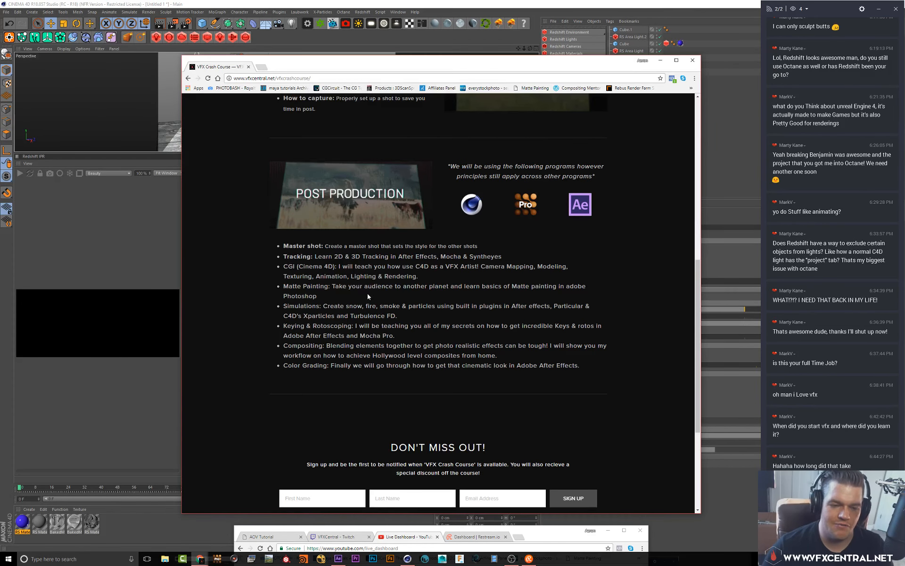
{"action": "scroll", "coordinate": [503, 230], "scroll_direction": "up", "scroll_amount": 12}
{"action": "scroll", "coordinate": [504, 230], "scroll_direction": "down", "scroll_amount": 4}
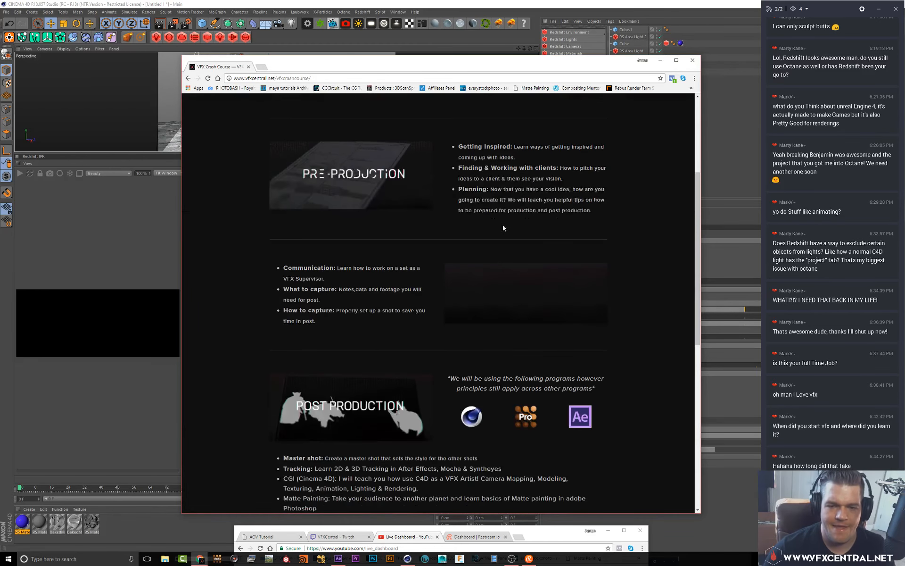
{"action": "scroll", "coordinate": [504, 229], "scroll_direction": "up", "scroll_amount": 4}
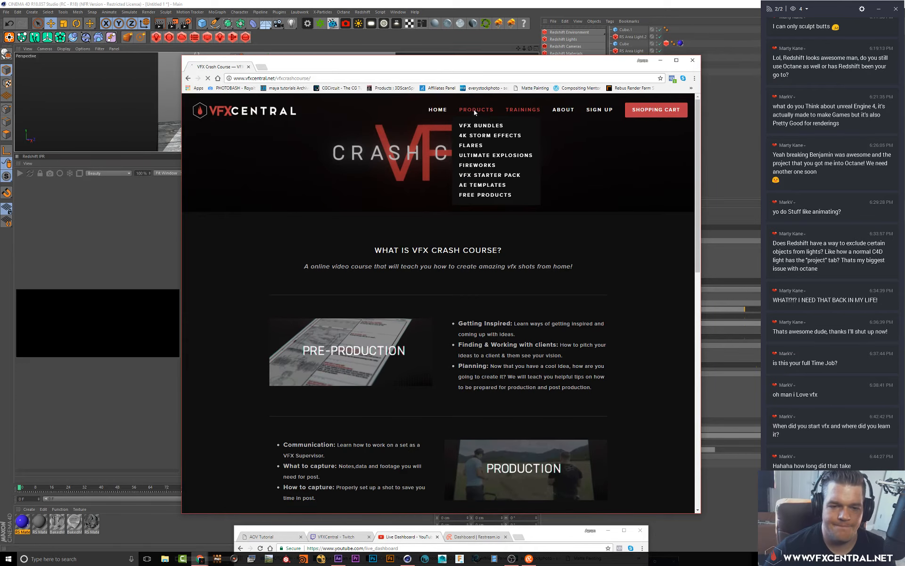
Open the VFX Bundles product page, scroll through it, and return to the home page
{"action": "left_click", "coordinate": [478, 125]}
{"action": "scroll", "coordinate": [445, 399], "scroll_direction": "down", "scroll_amount": 4}
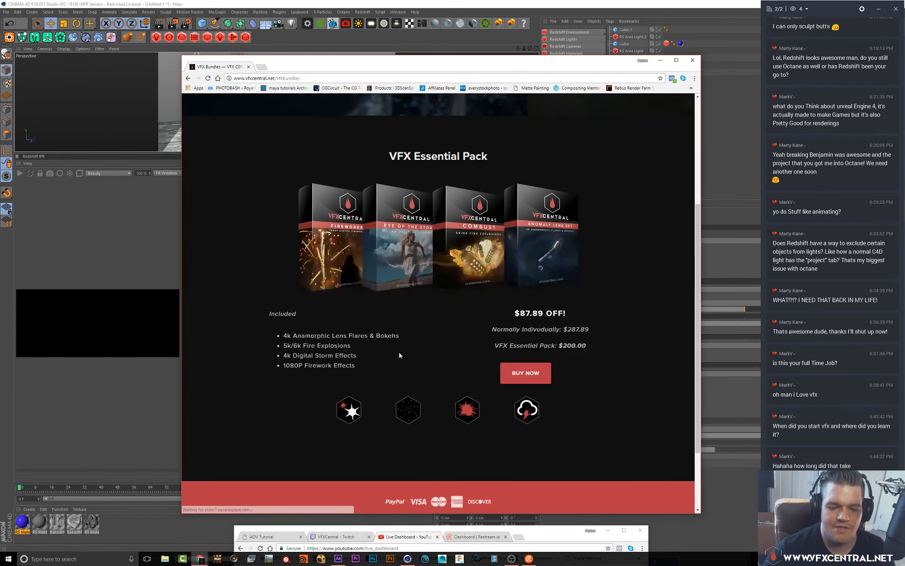
{"action": "scroll", "coordinate": [401, 353], "scroll_direction": "up", "scroll_amount": 4}
{"action": "mouse_move", "coordinate": [469, 111]}
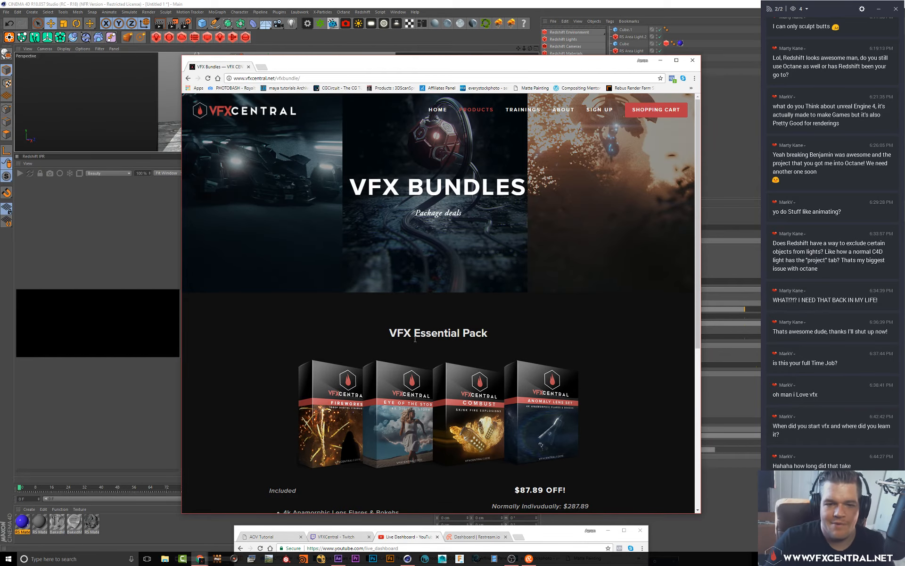
{"action": "left_click", "coordinate": [440, 112]}
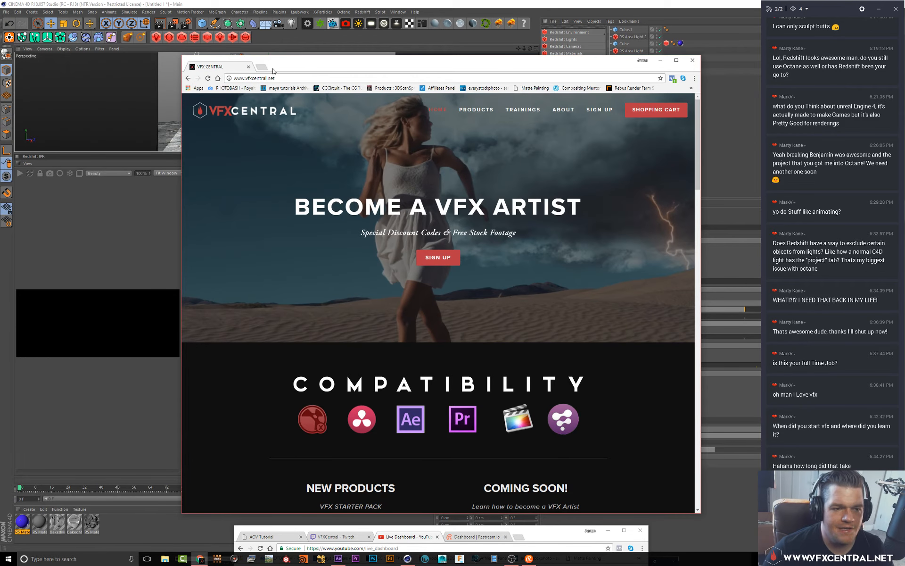
Open Vimeo in a new tab, move the browser window, and scroll through the profile's video list
{"action": "left_click", "coordinate": [262, 67]}
{"action": "type", "text": "vimeo.com"}
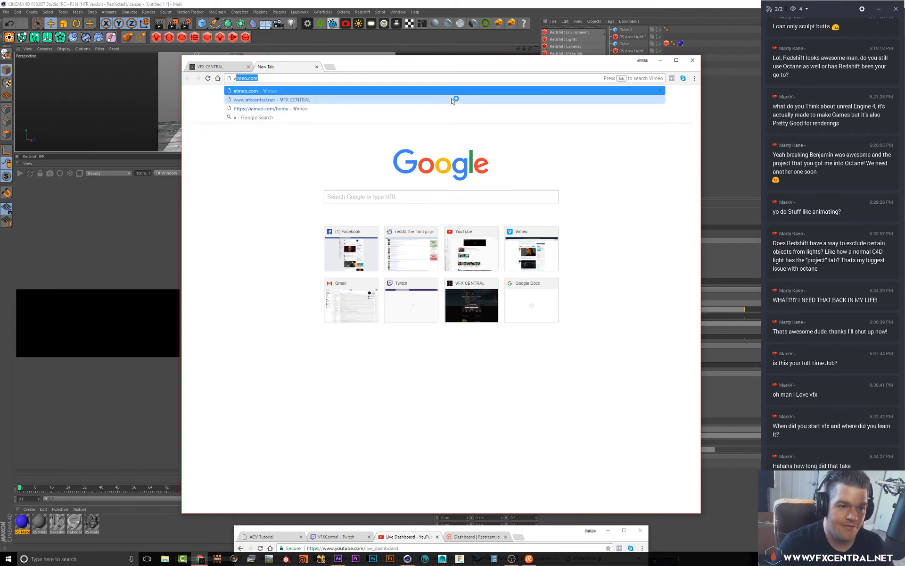
{"action": "left_click", "coordinate": [452, 100]}
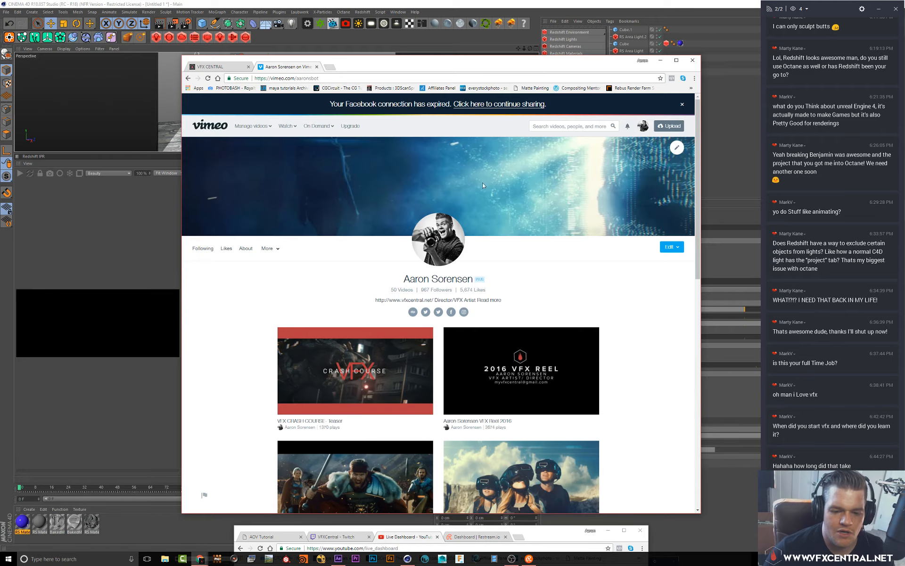
{"action": "left_click_drag", "start_coordinate": [452, 64], "coordinate": [375, 24]}
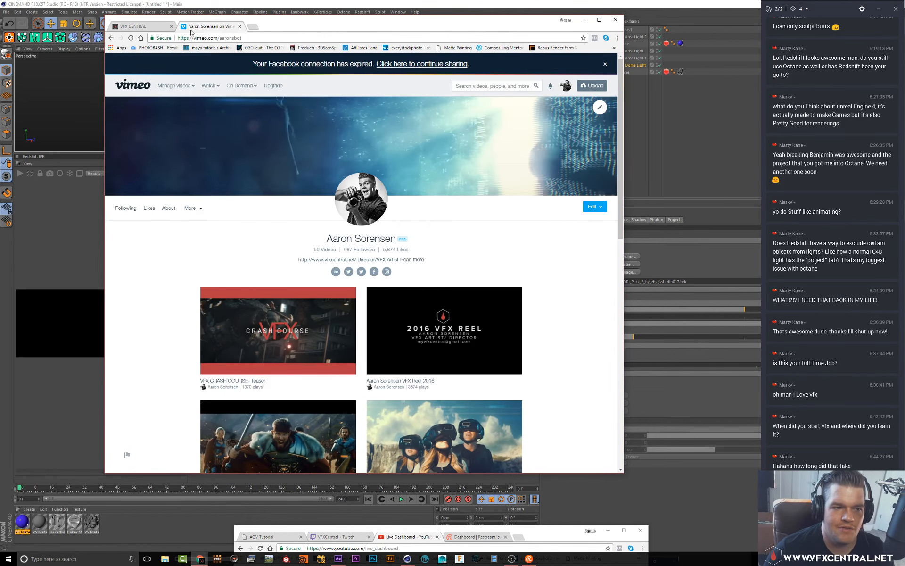
{"action": "scroll", "coordinate": [214, 328], "scroll_direction": "down", "scroll_amount": 1}
{"action": "scroll", "coordinate": [215, 328], "scroll_direction": "down", "scroll_amount": 1}
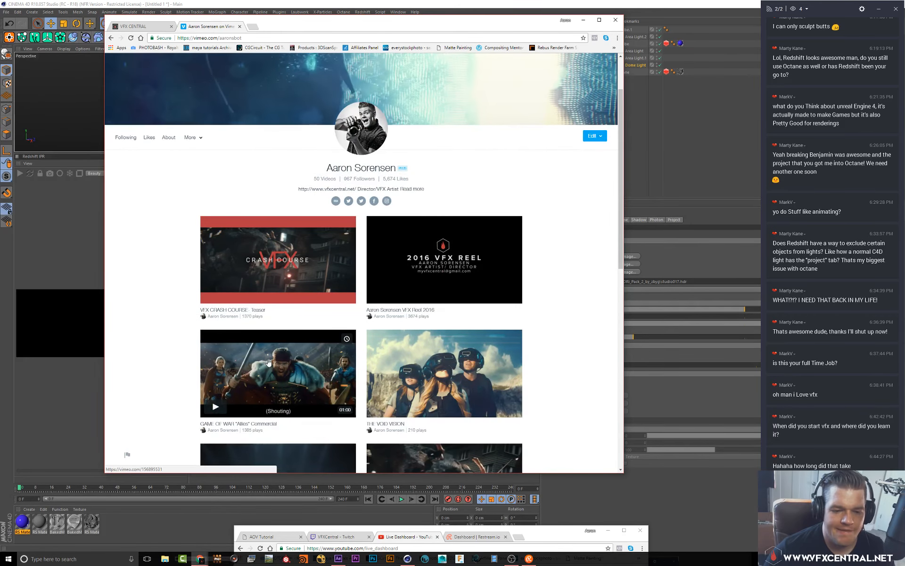
{"action": "scroll", "coordinate": [168, 370], "scroll_direction": "down", "scroll_amount": 1}
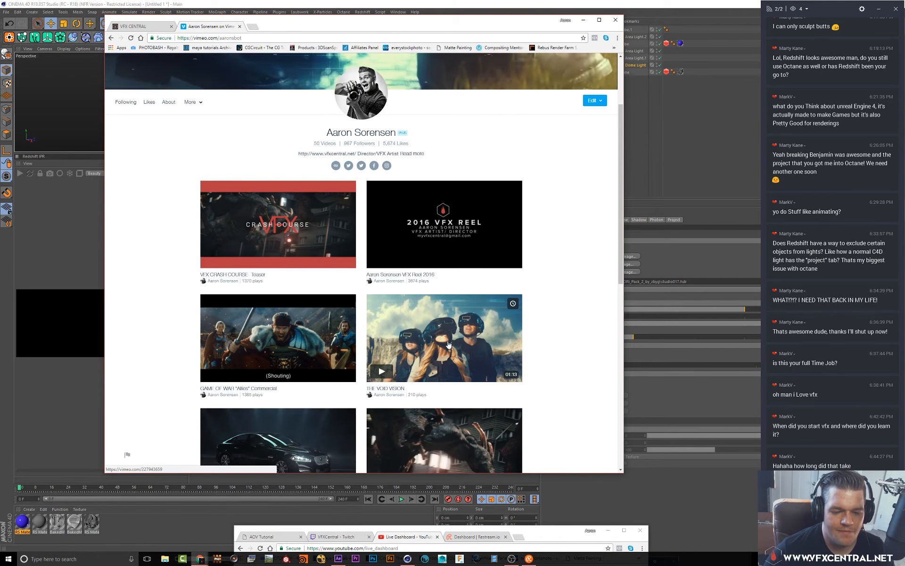
{"action": "scroll", "coordinate": [482, 364], "scroll_direction": "up", "scroll_amount": 3}
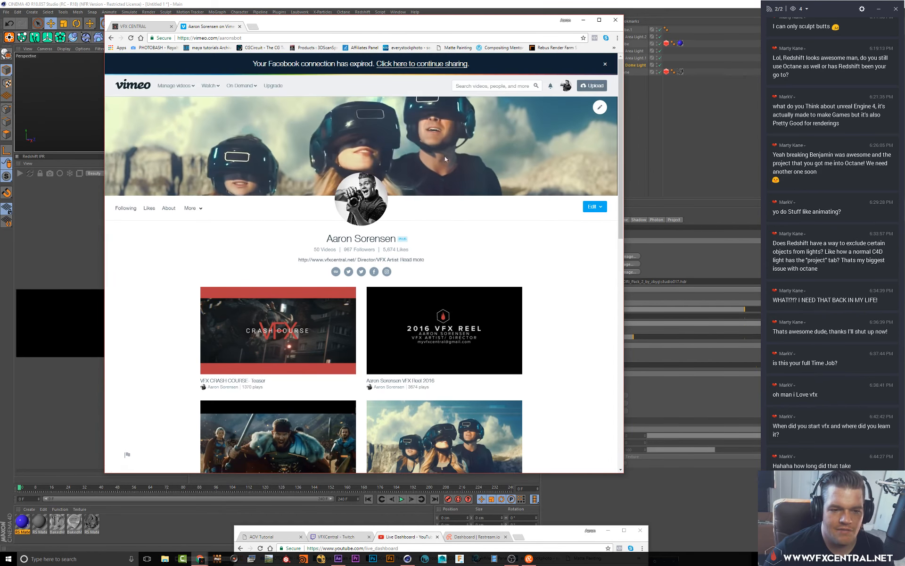
{"action": "scroll", "coordinate": [391, 324], "scroll_direction": "down", "scroll_amount": 1}
{"action": "scroll", "coordinate": [391, 325], "scroll_direction": "down", "scroll_amount": 3}
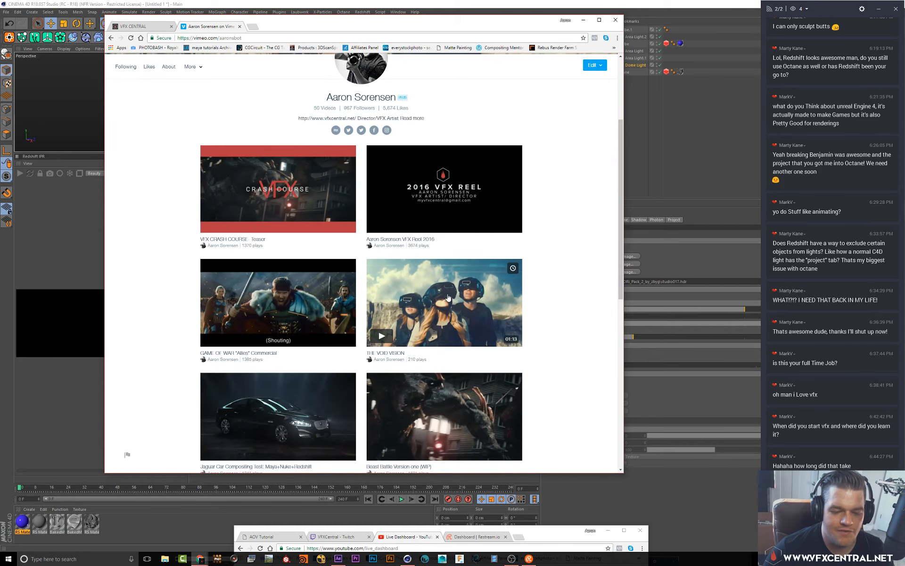
Open THE VOID VISION video, play it and skip ahead in its timeline
{"action": "left_click", "coordinate": [458, 285]}
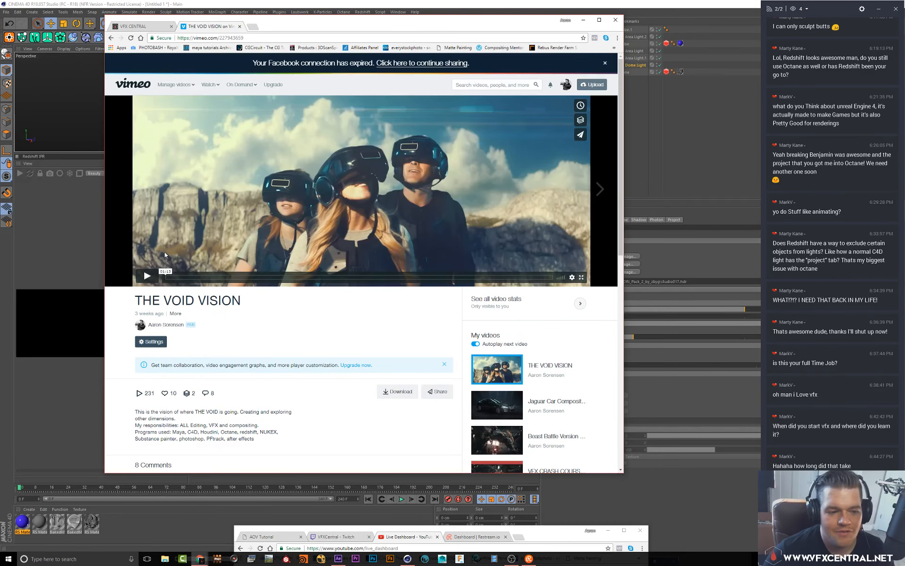
{"action": "left_click", "coordinate": [146, 276]}
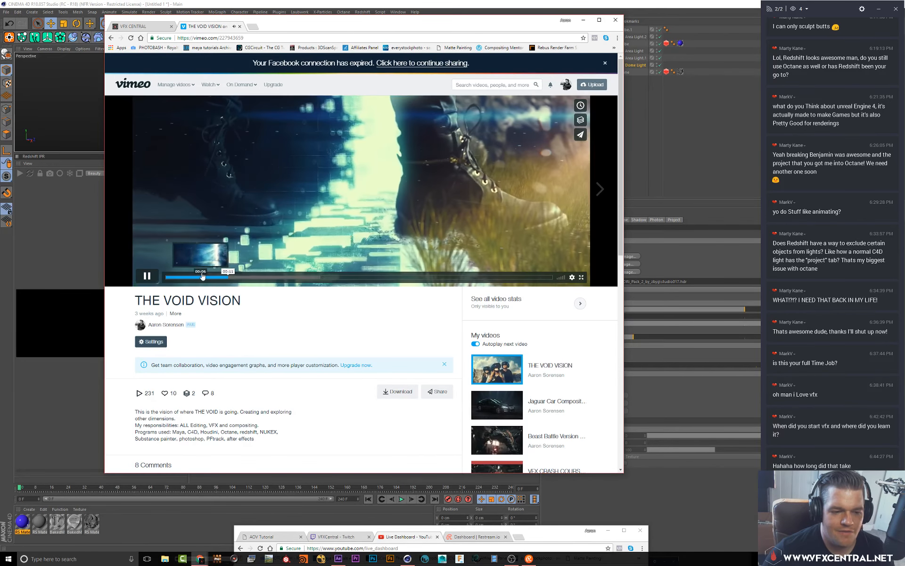
{"action": "left_click", "coordinate": [229, 278]}
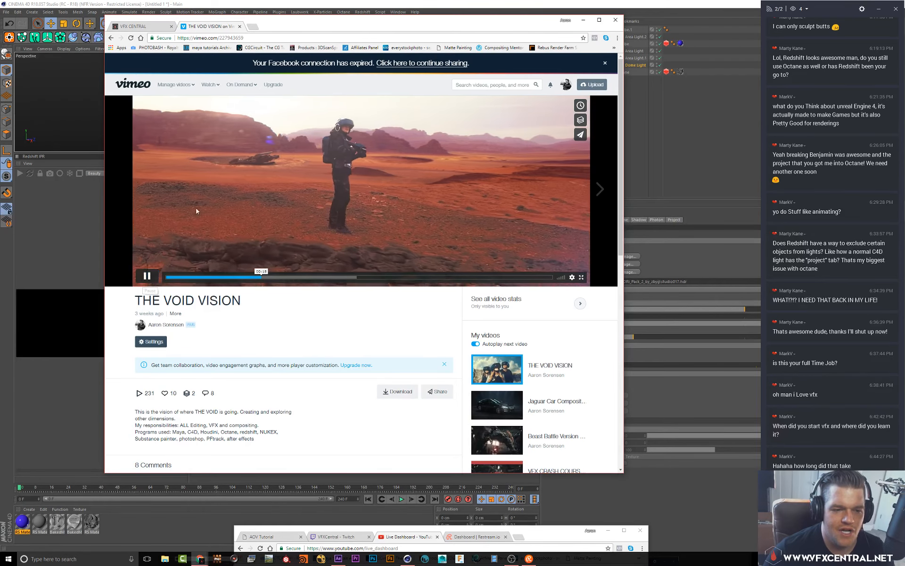
Pause the video and search the web for vfx central insta
{"action": "left_click", "coordinate": [147, 277]}
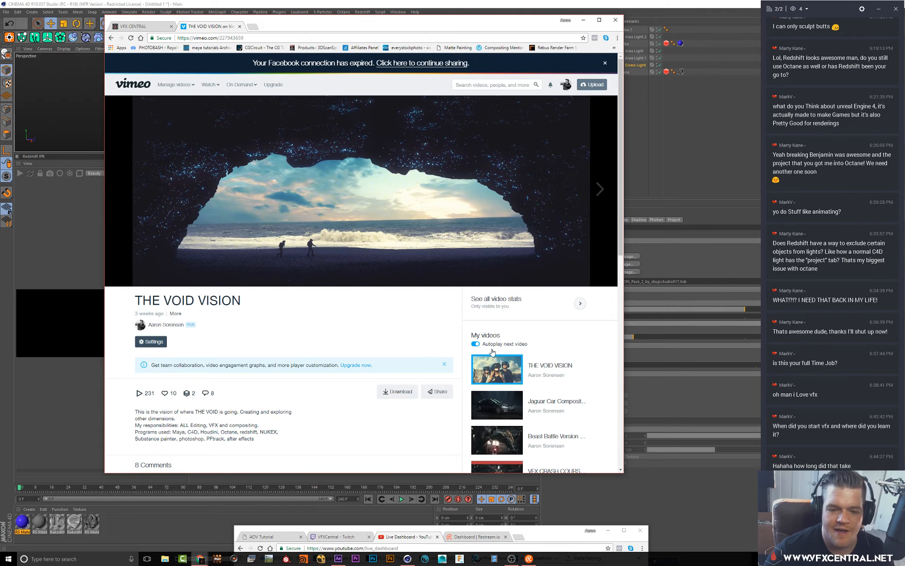
{"action": "left_click", "coordinate": [253, 35]}
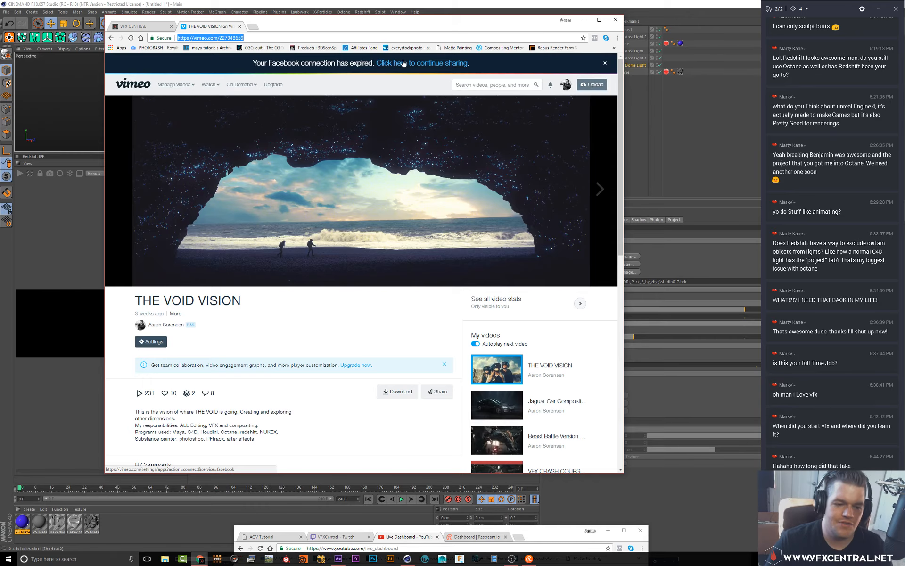
{"action": "type", "text": "vfx cen"}
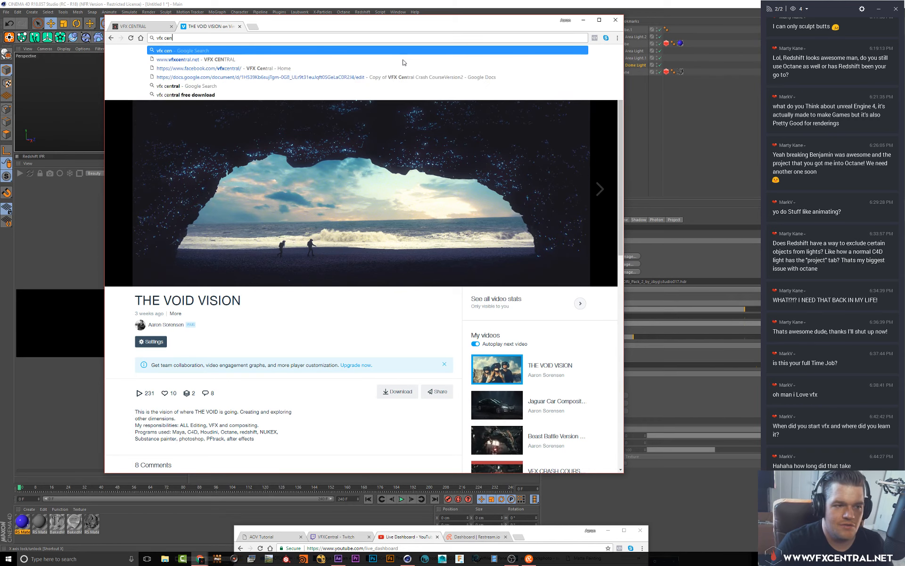
{"action": "type", "text": "tral insta"}
{"action": "key", "text": "Return"}
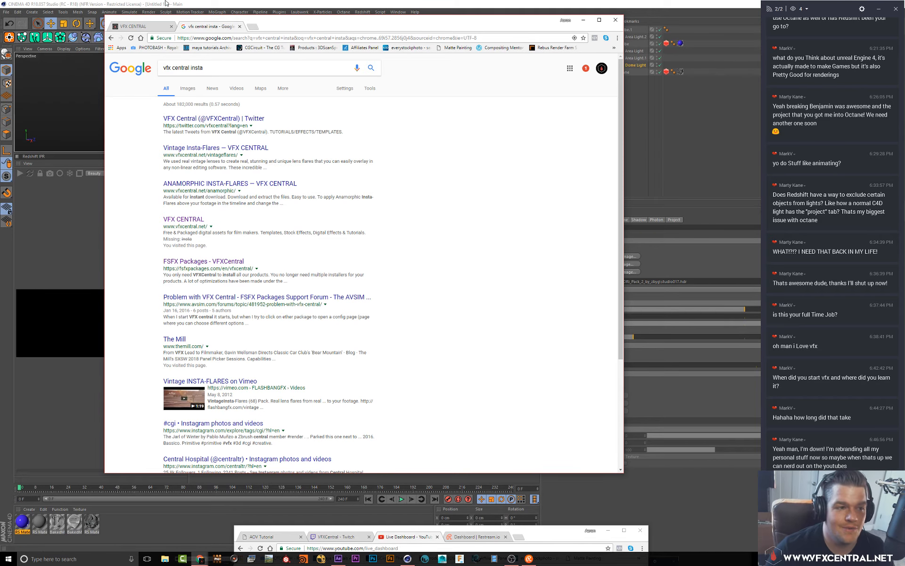
Refine the search to vfx central instagram, open the VFX Central Twitter result and go back to the results
{"action": "left_click", "coordinate": [216, 70]}
{"action": "type", "text": "gram"}
{"action": "key", "text": "Return"}
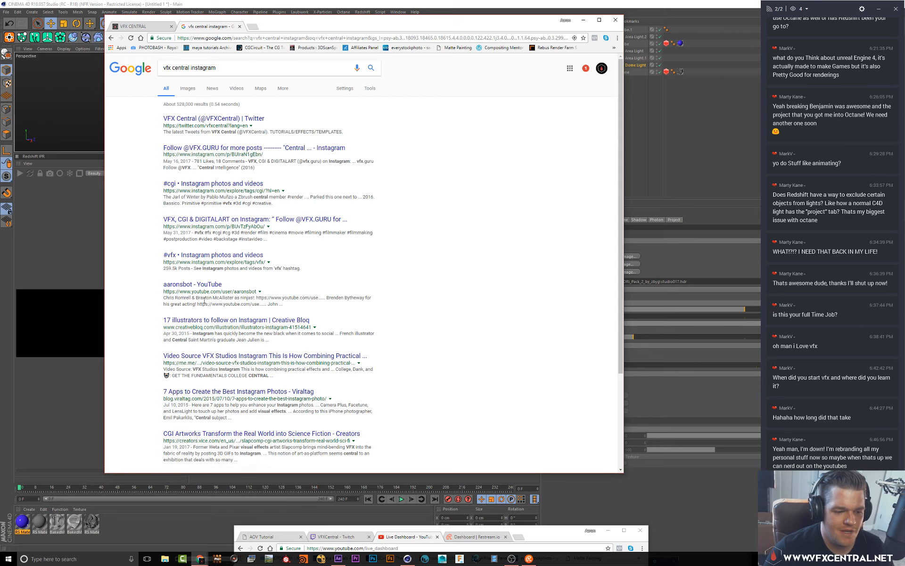
{"action": "left_click", "coordinate": [209, 118]}
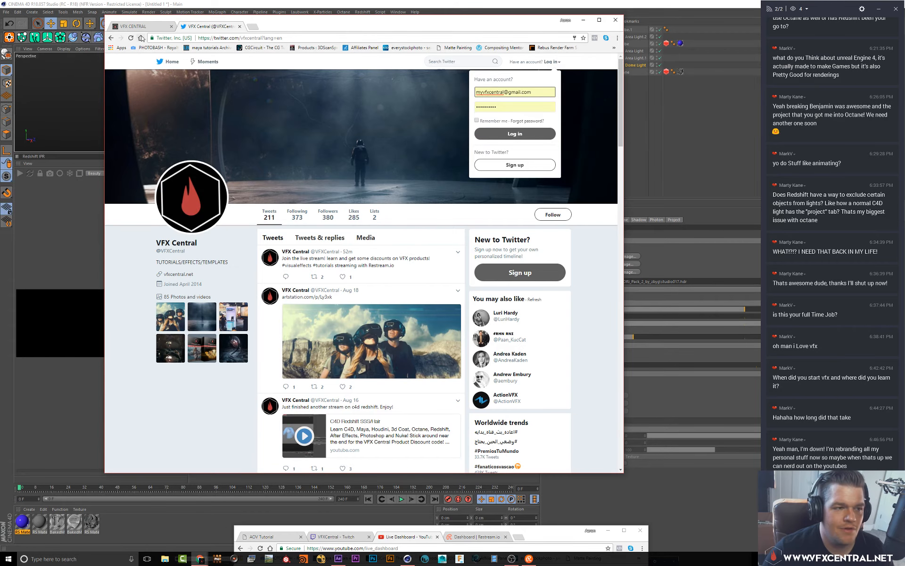
{"action": "left_click", "coordinate": [111, 38]}
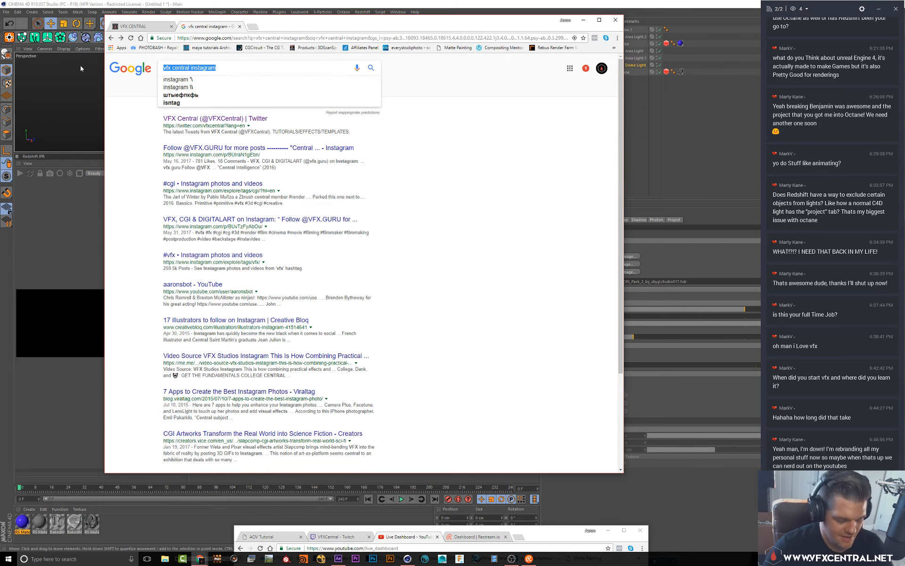
Search for instagram/vfx_central and open the vfx_central Instagram profile
{"action": "type", "text": "v"}
{"action": "key", "text": "BackSpace"}
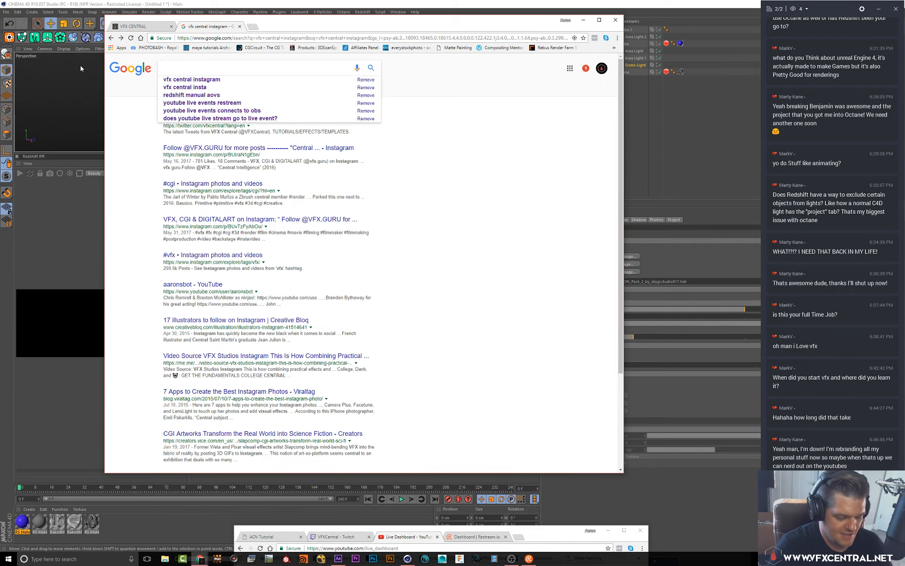
{"action": "type", "text": "ints"}
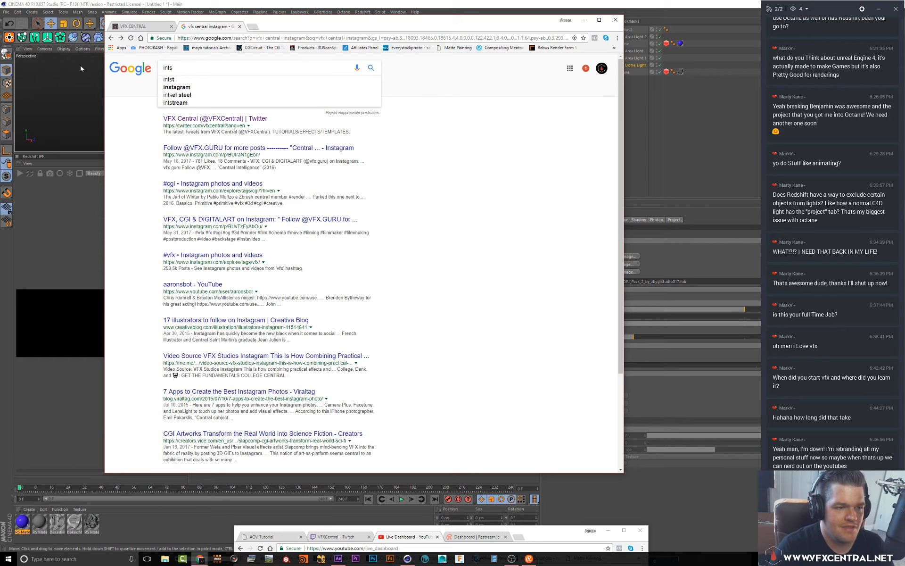
{"action": "key", "text": "BackSpace"}
{"action": "key", "text": "BackSpace"}
{"action": "type", "text": "stagram"}
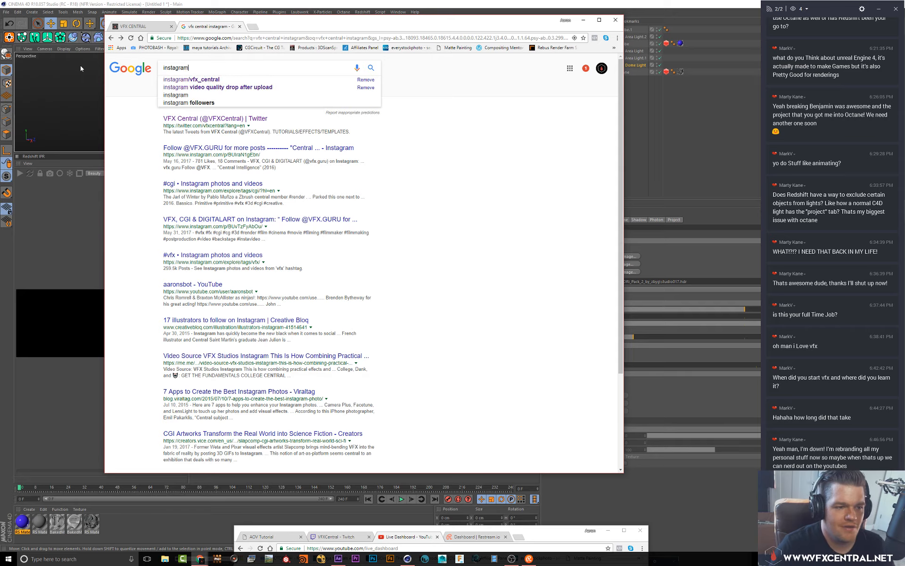
{"action": "left_click", "coordinate": [178, 80]}
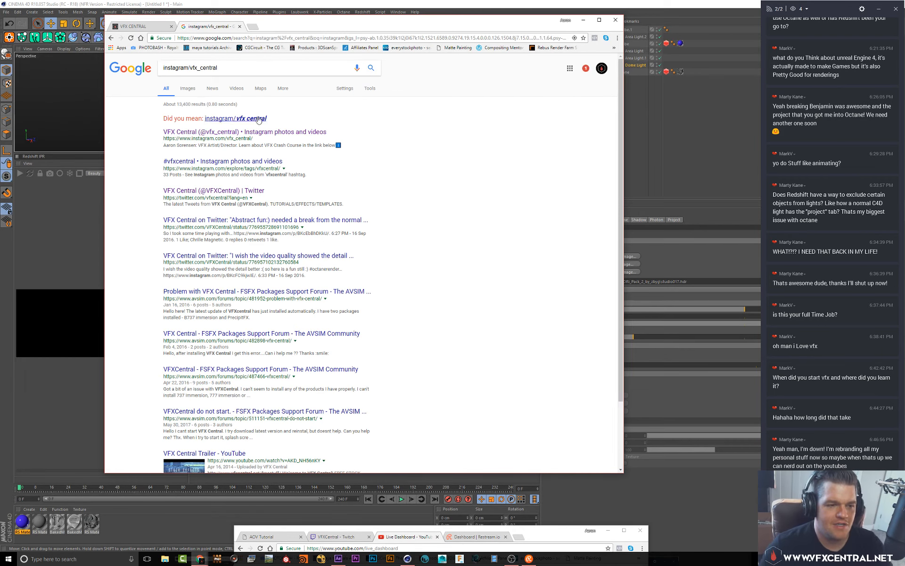
{"action": "left_click", "coordinate": [233, 132]}
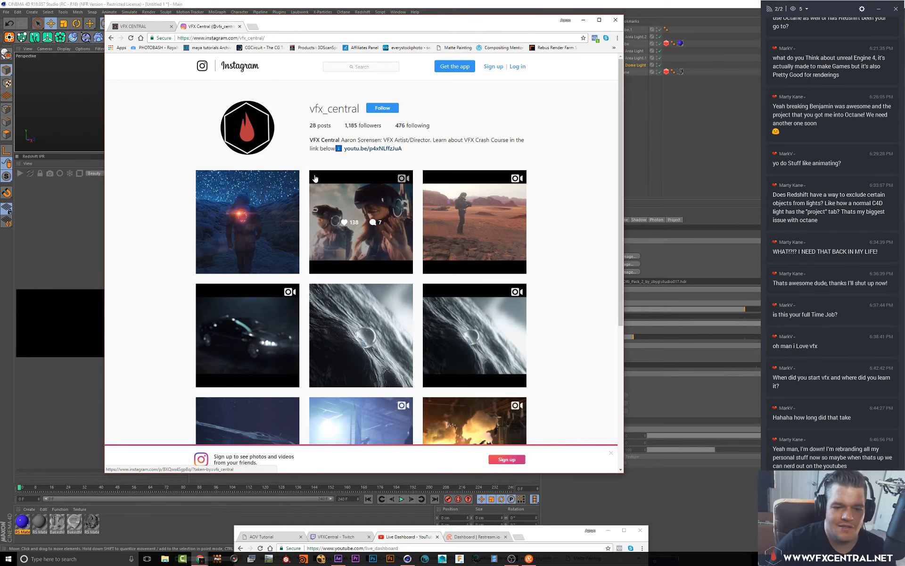
Scroll through the Instagram profile's posts and minimize the browser window
{"action": "scroll", "coordinate": [185, 379], "scroll_direction": "down", "scroll_amount": 1}
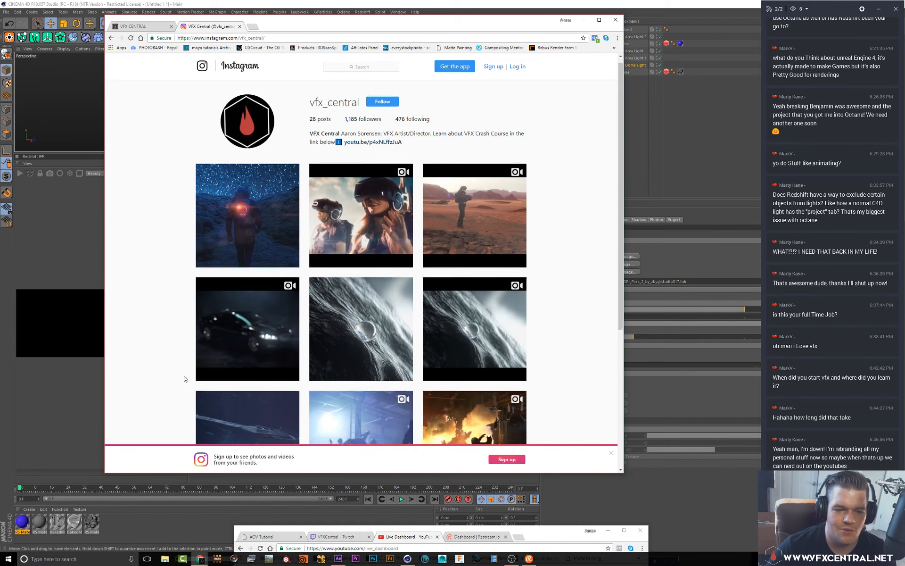
{"action": "scroll", "coordinate": [184, 379], "scroll_direction": "down", "scroll_amount": 3}
{"action": "scroll", "coordinate": [231, 322], "scroll_direction": "up", "scroll_amount": 4}
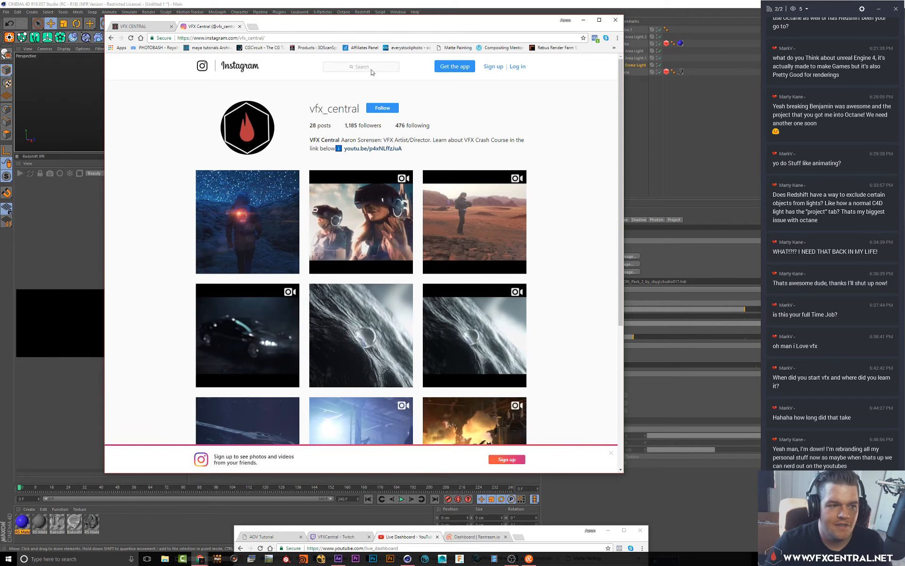
{"action": "left_click", "coordinate": [583, 22]}
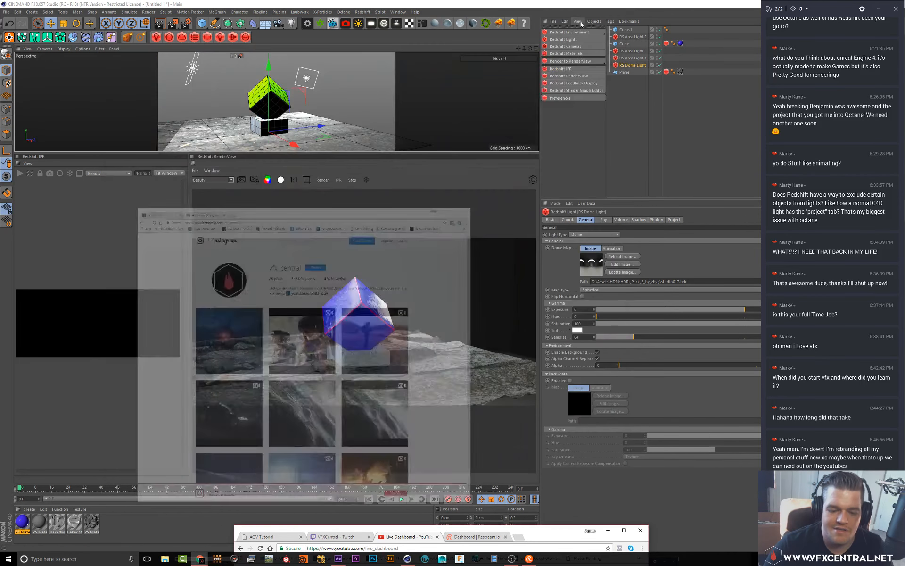
Switch to NukeX, decline restoring the autosaved script and dismiss the non-commercial version notice
{"action": "left_click", "coordinate": [641, 133]}
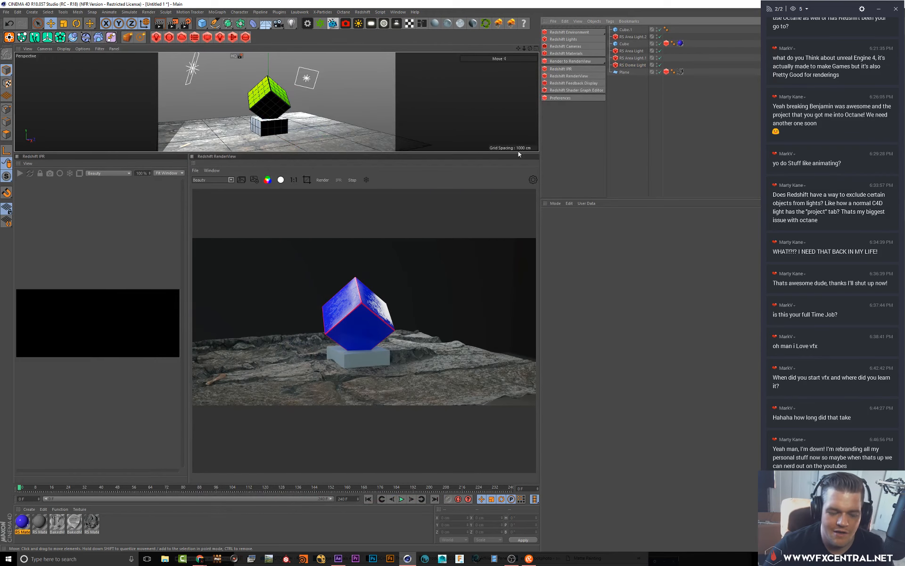
{"action": "left_click", "coordinate": [321, 560]}
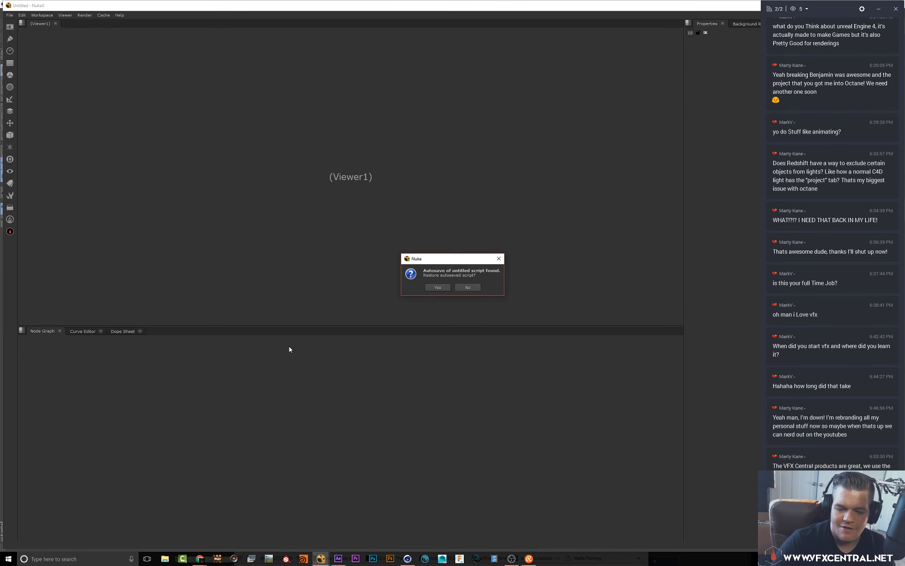
{"action": "left_click", "coordinate": [469, 287]}
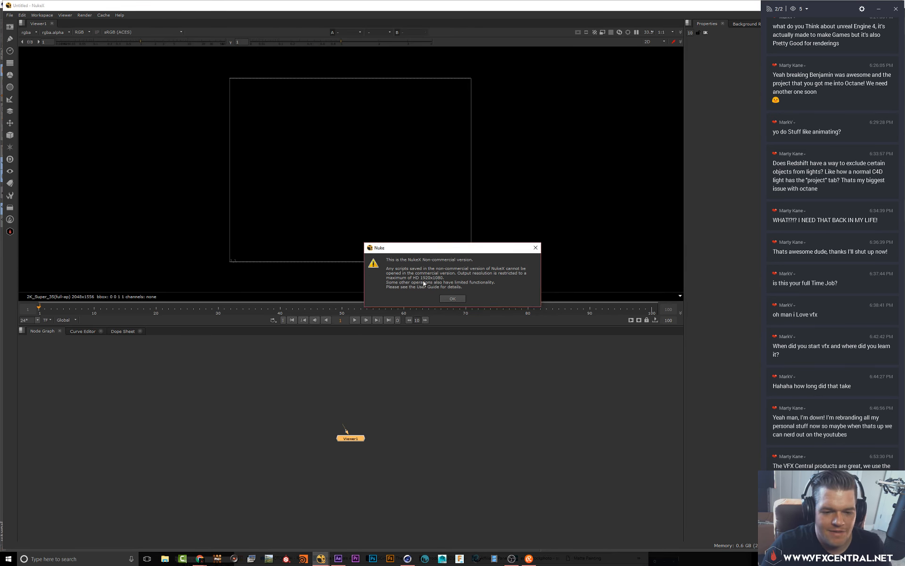
{"action": "left_click", "coordinate": [454, 299]}
Open the recent script forestspace.nknc and zoom the viewer in and out on the spaceship render
{"action": "left_click", "coordinate": [11, 15]}
{"action": "mouse_move", "coordinate": [47, 41]}
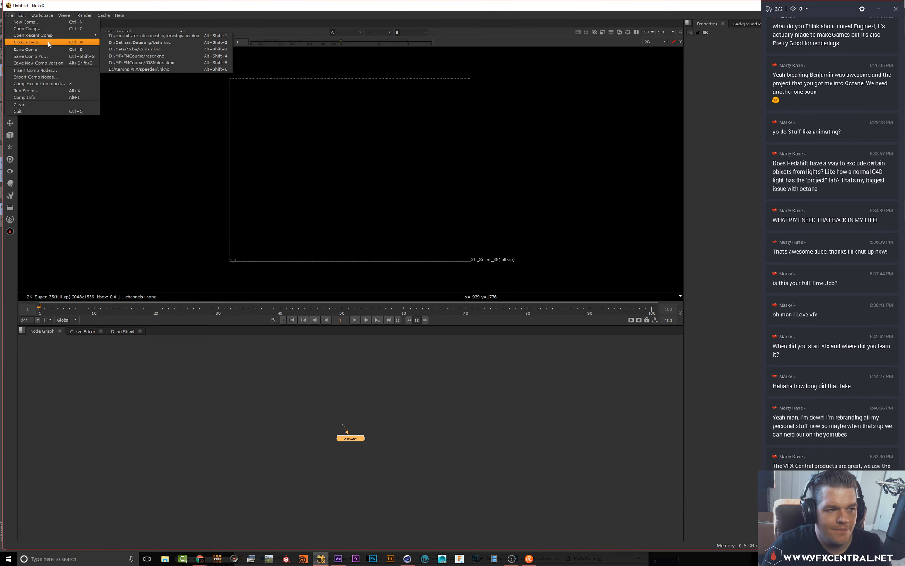
{"action": "left_click", "coordinate": [114, 35]}
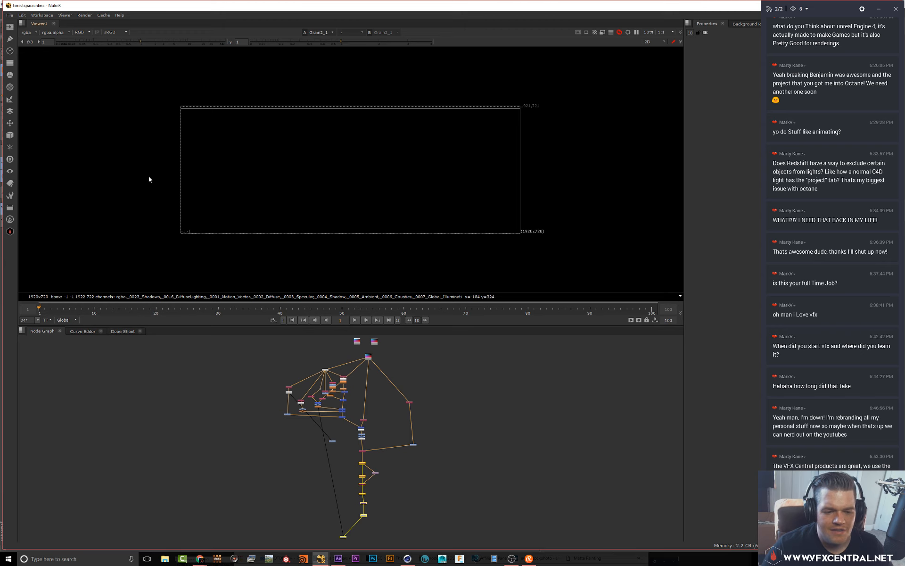
{"action": "scroll", "coordinate": [336, 176], "scroll_direction": "up", "scroll_amount": 3}
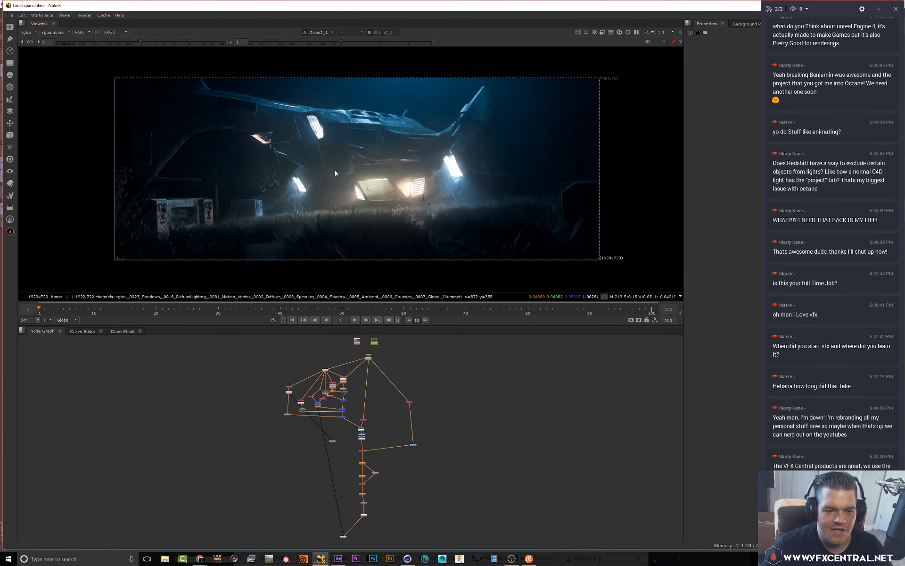
{"action": "scroll", "coordinate": [332, 171], "scroll_direction": "down", "scroll_amount": 2}
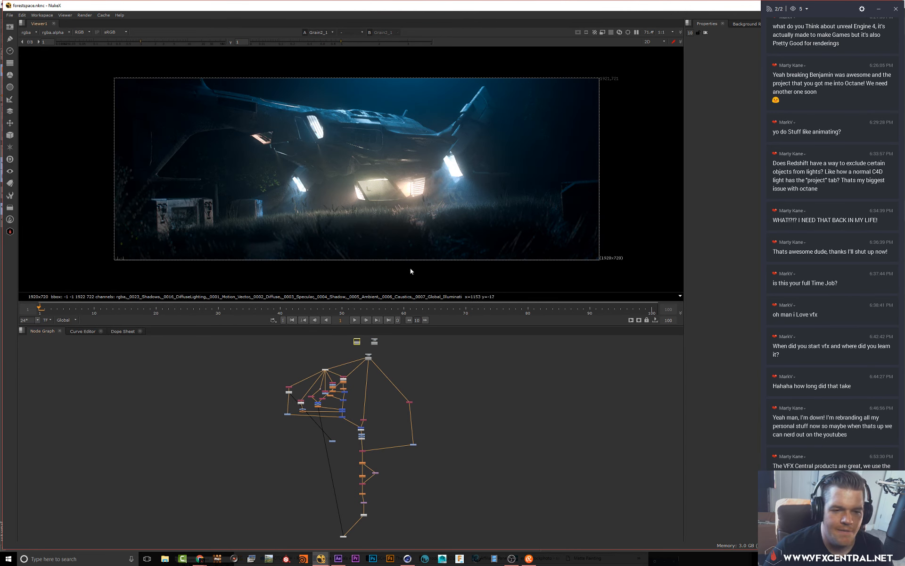
{"action": "scroll", "coordinate": [341, 212], "scroll_direction": "up", "scroll_amount": 1}
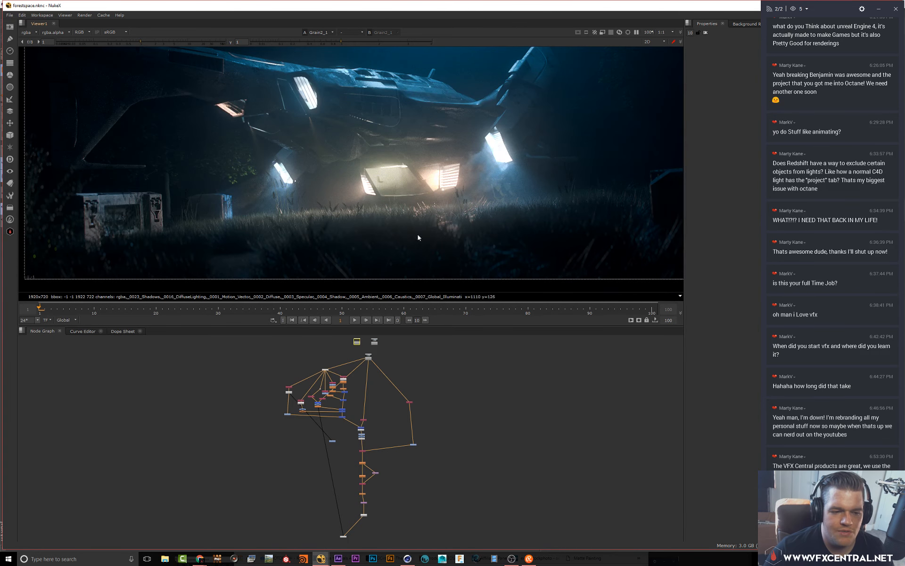
{"action": "scroll", "coordinate": [347, 216], "scroll_direction": "down", "scroll_amount": 1}
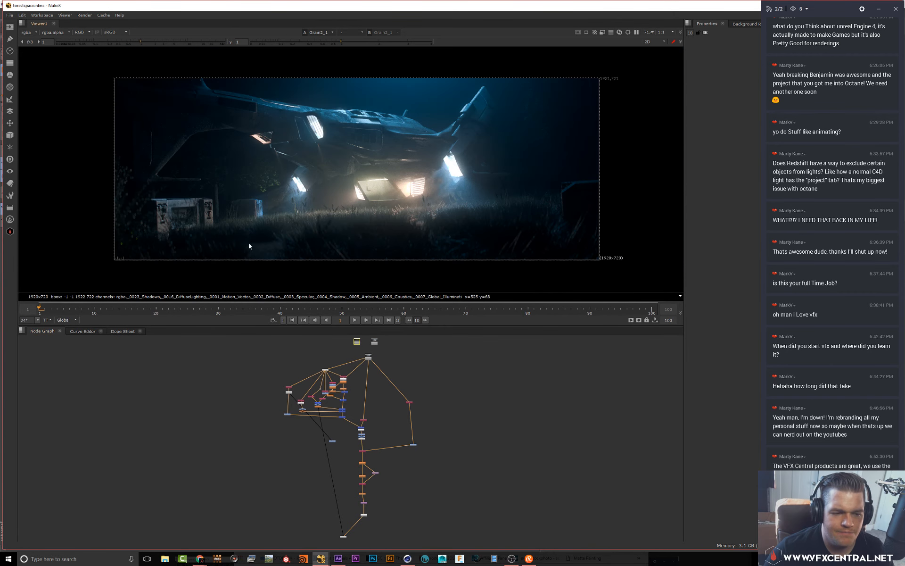
Switch the viewer between the Read2 and Read3 nodes to compare the raw render passes
{"action": "middle_click_drag", "start_coordinate": [401, 343], "coordinate": [408, 357]}
{"action": "left_click", "coordinate": [375, 371], "text": "ctrl+shift"}
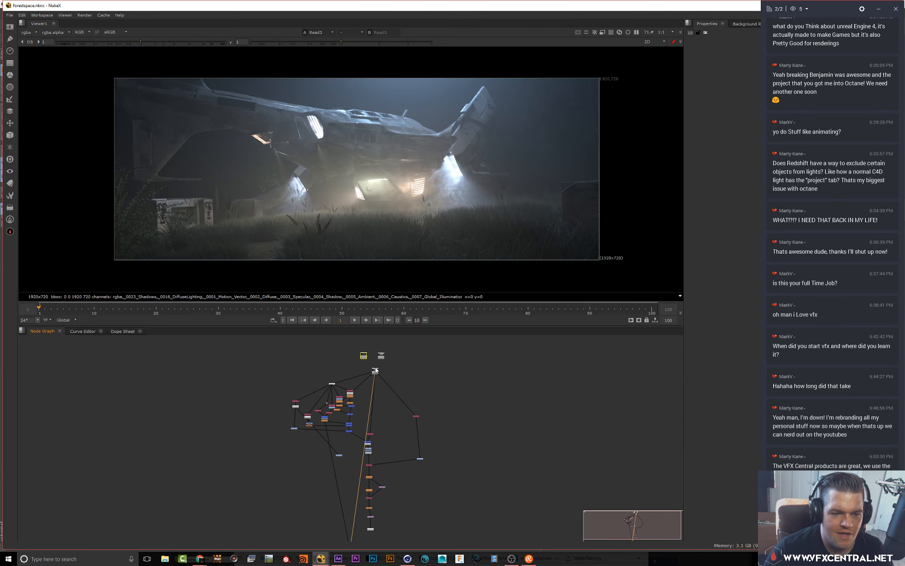
{"action": "left_click", "coordinate": [363, 357]}
{"action": "key", "text": "1"}
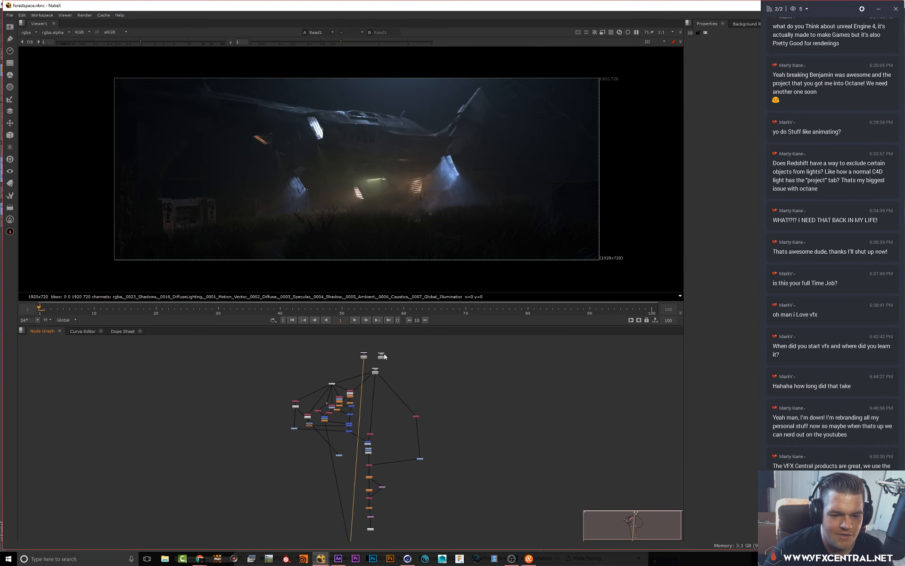
{"action": "key", "text": "1"}
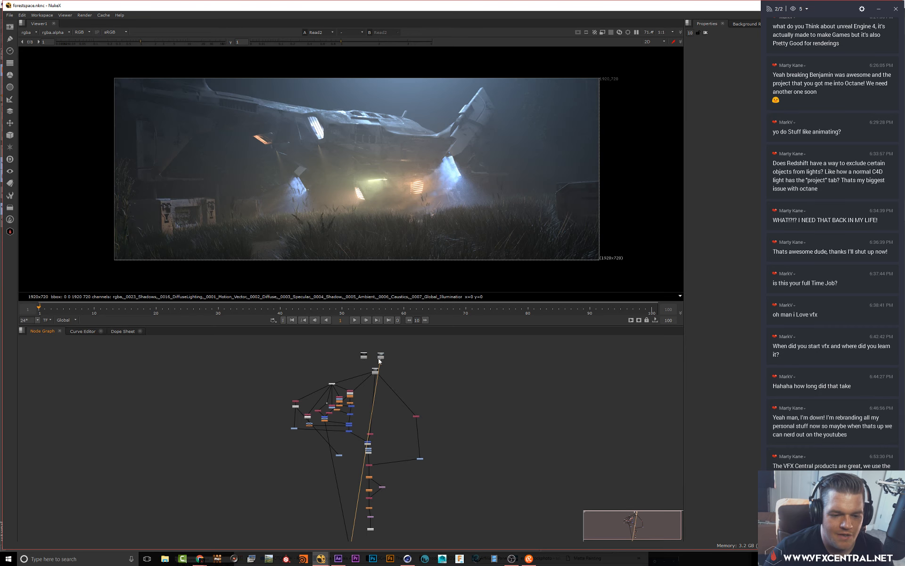
{"action": "left_click", "coordinate": [364, 357]}
{"action": "key", "text": "1"}
{"action": "key", "text": "2"}
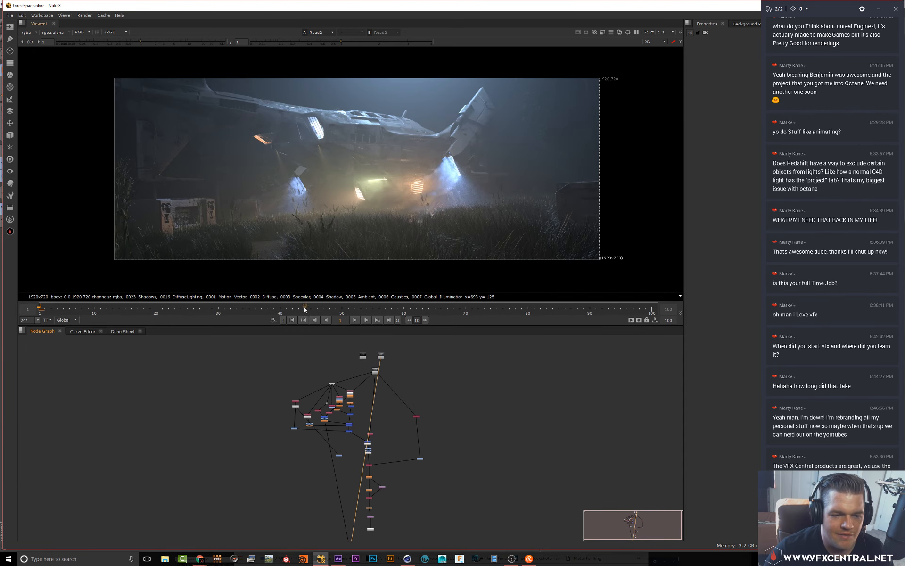
{"action": "left_click", "coordinate": [375, 371]}
{"action": "key", "text": "3"}
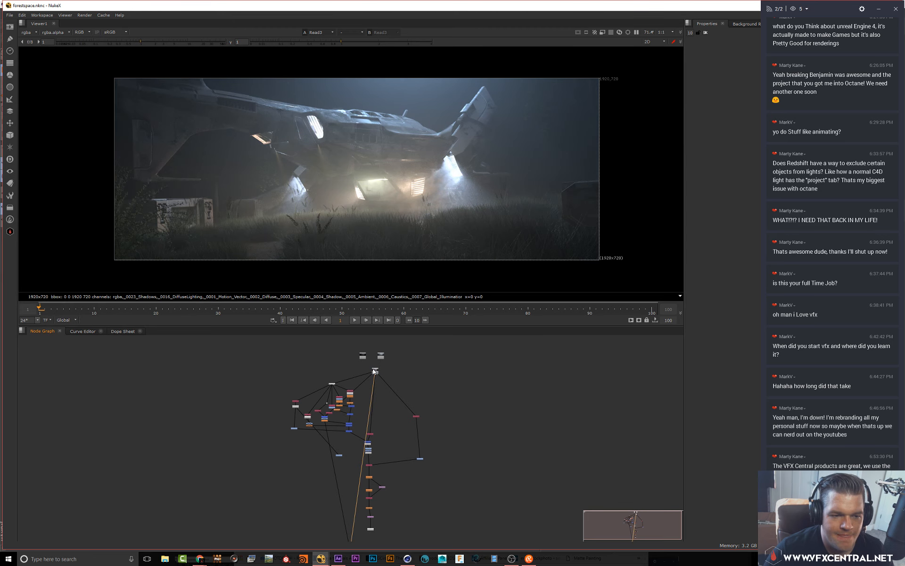
{"action": "key", "text": "2"}
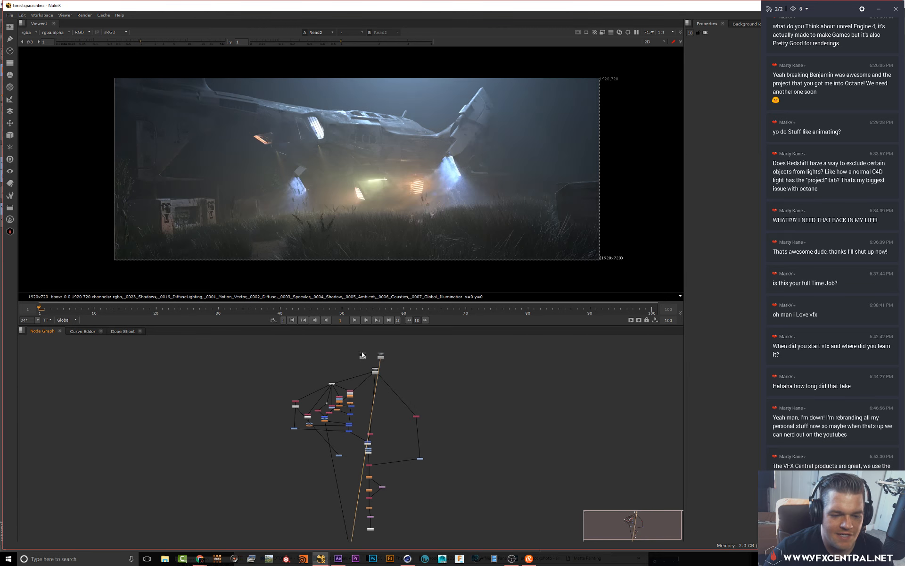
{"action": "left_click", "coordinate": [363, 357]}
{"action": "key", "text": "1"}
{"action": "key", "text": "3"}
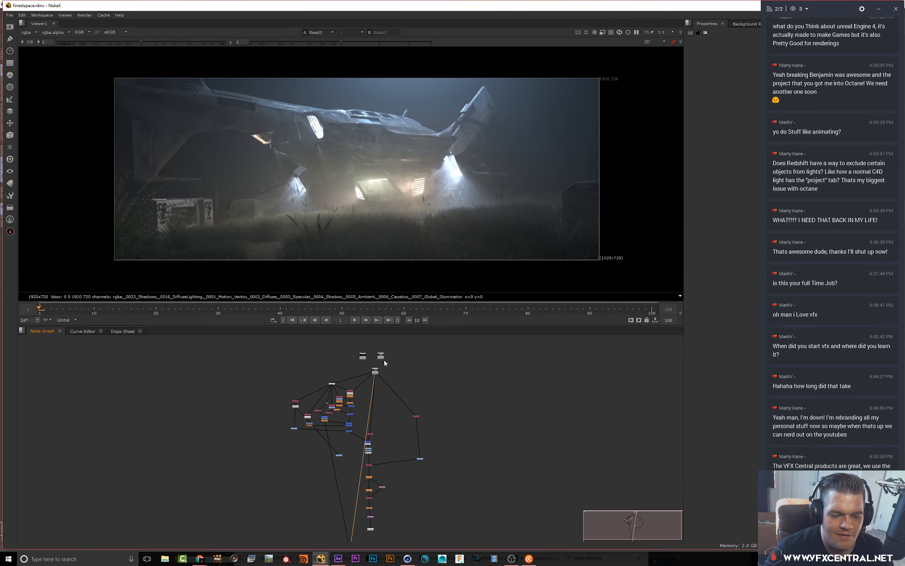
{"action": "key", "text": "2"}
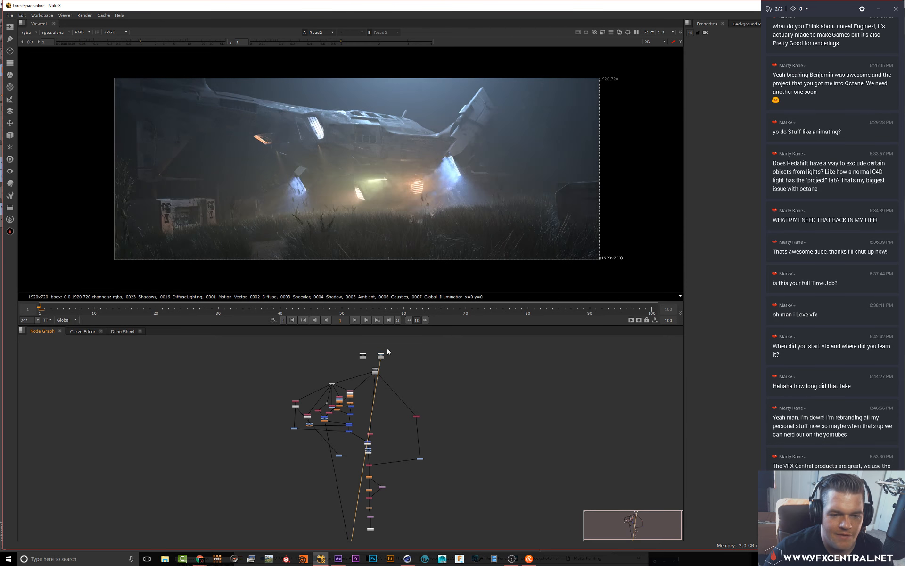
{"action": "key", "text": "3"}
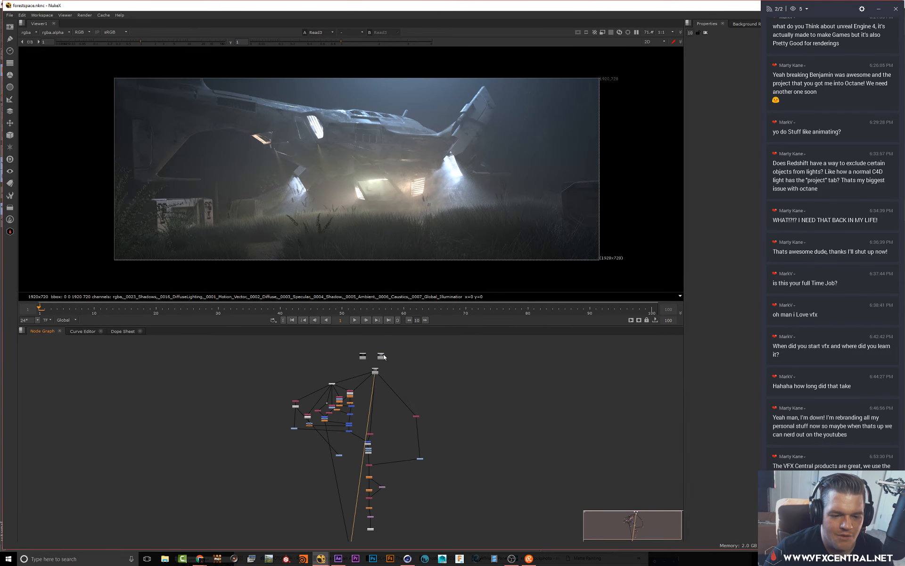
View the final graded output at the bottom of the node tree and zoom into it
{"action": "middle_click_drag", "start_coordinate": [396, 414], "coordinate": [400, 375]}
{"action": "key", "text": "1"}
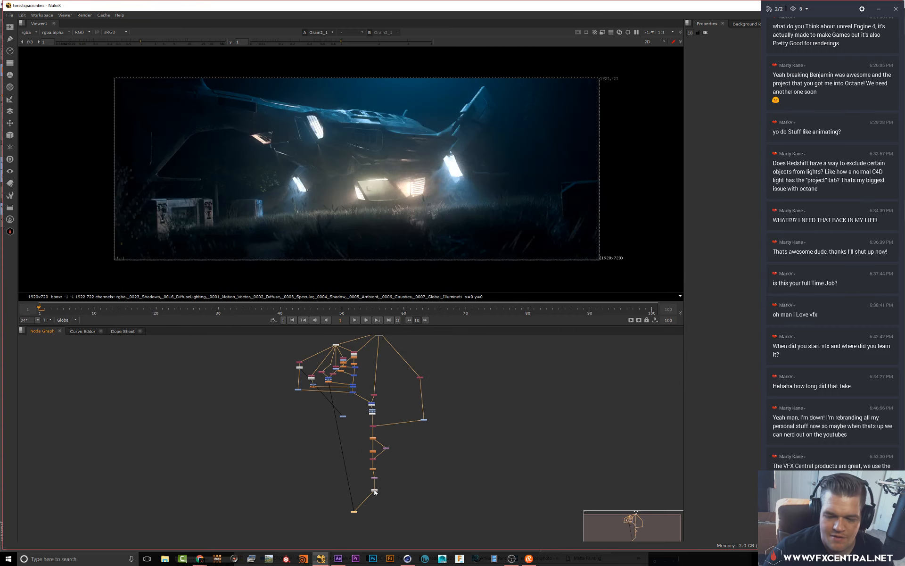
{"action": "scroll", "coordinate": [288, 169], "scroll_direction": "up", "scroll_amount": 1}
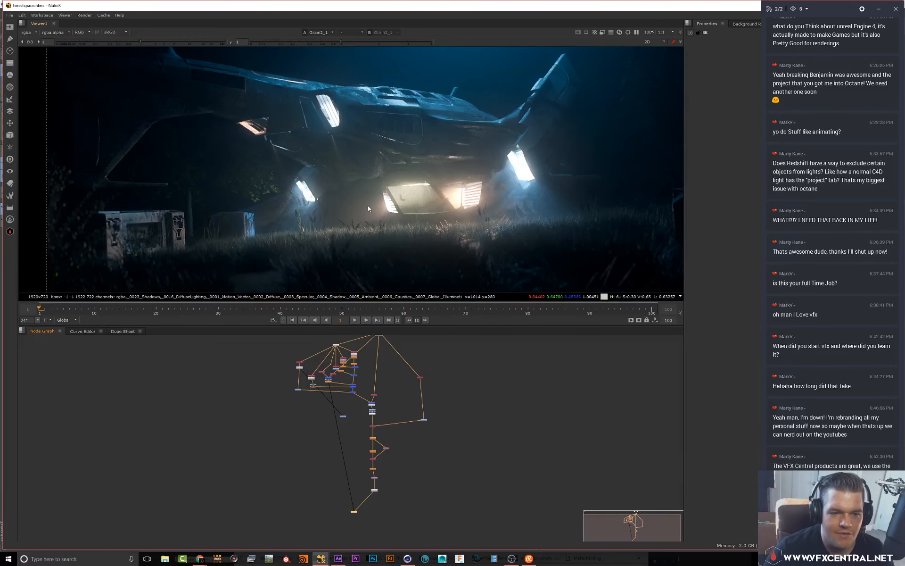
Fit the viewer to the graded spaceship render and zoom in and out to inspect it
{"action": "key", "text": "f"}
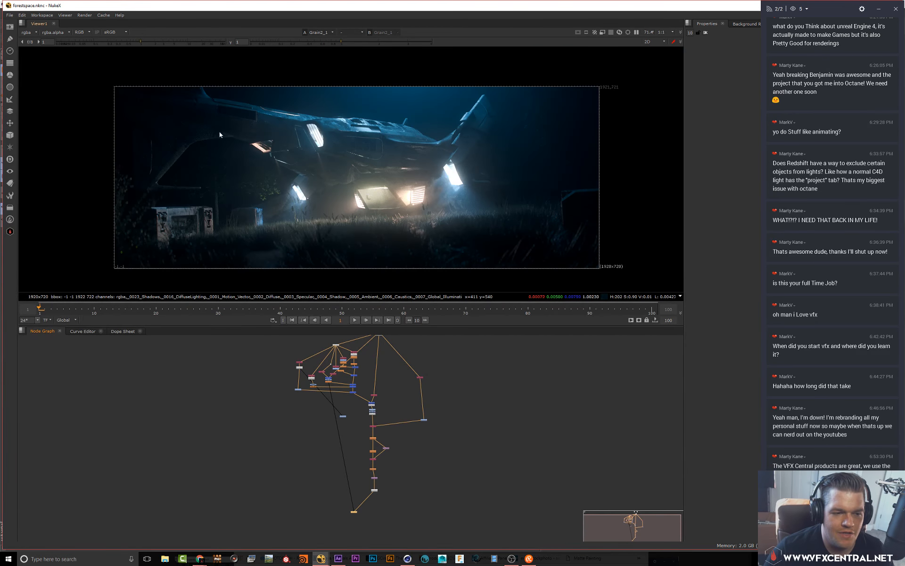
{"action": "scroll", "coordinate": [304, 211], "scroll_direction": "up", "scroll_amount": 4}
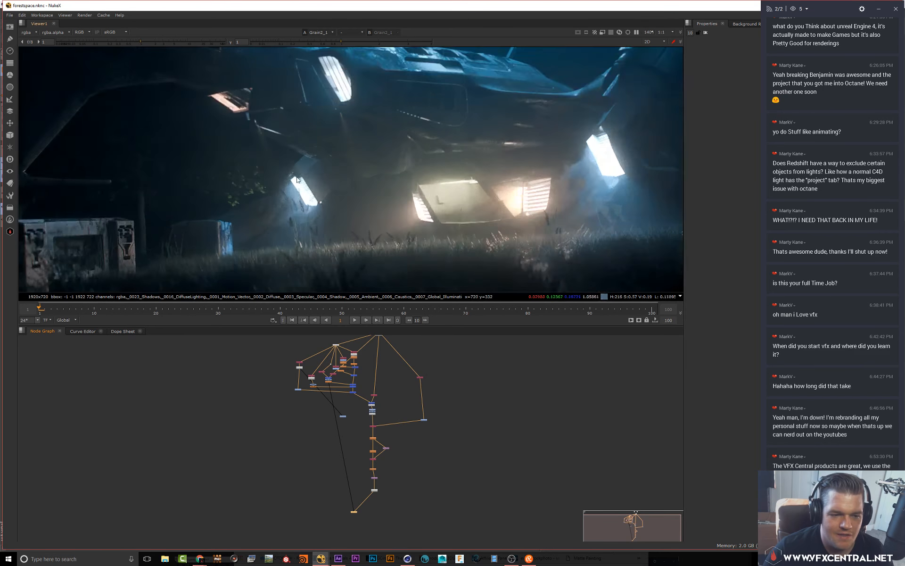
{"action": "scroll", "coordinate": [236, 113], "scroll_direction": "down", "scroll_amount": 2}
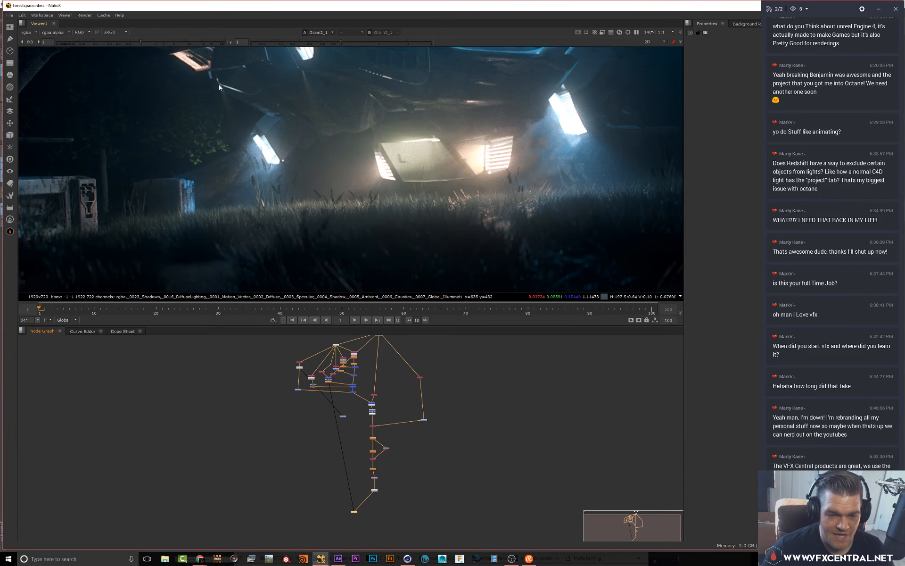
{"action": "scroll", "coordinate": [271, 189], "scroll_direction": "down", "scroll_amount": 2}
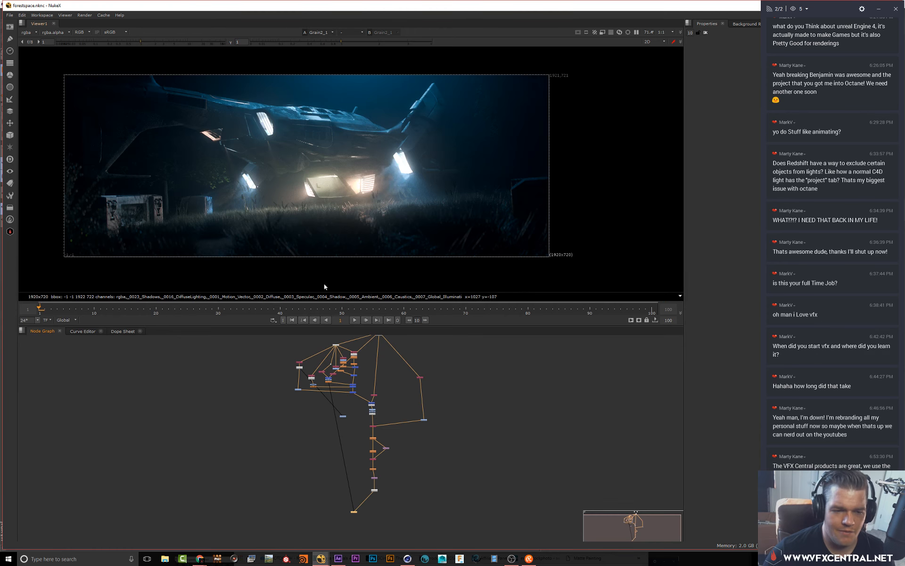
{"action": "scroll", "coordinate": [283, 198], "scroll_direction": "up", "scroll_amount": 1}
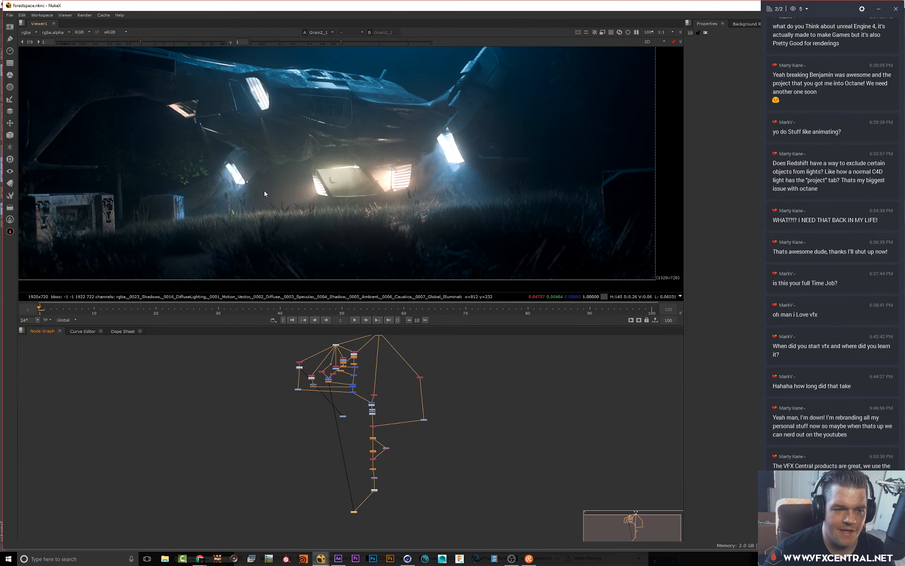
{"action": "left_click", "coordinate": [462, 466]}
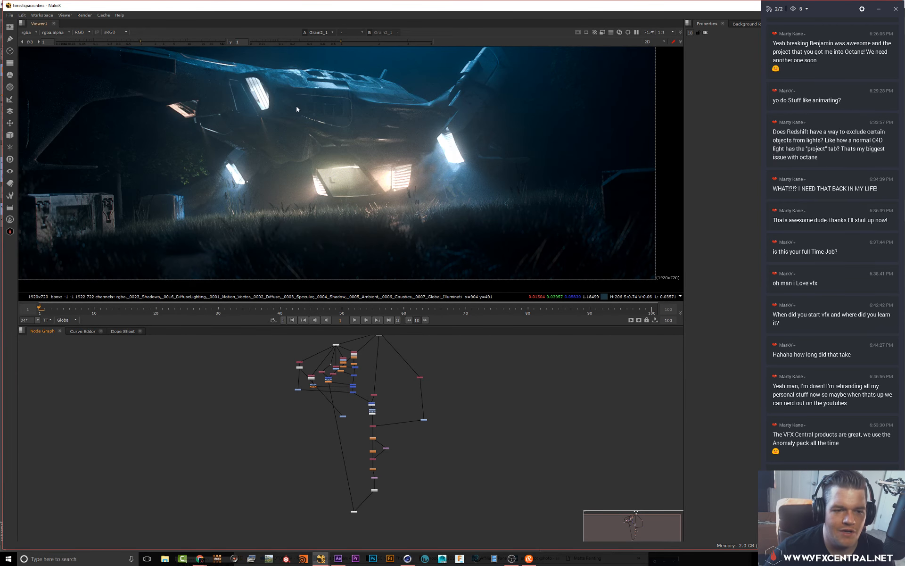
{"action": "scroll", "coordinate": [330, 109], "scroll_direction": "down", "scroll_amount": 2}
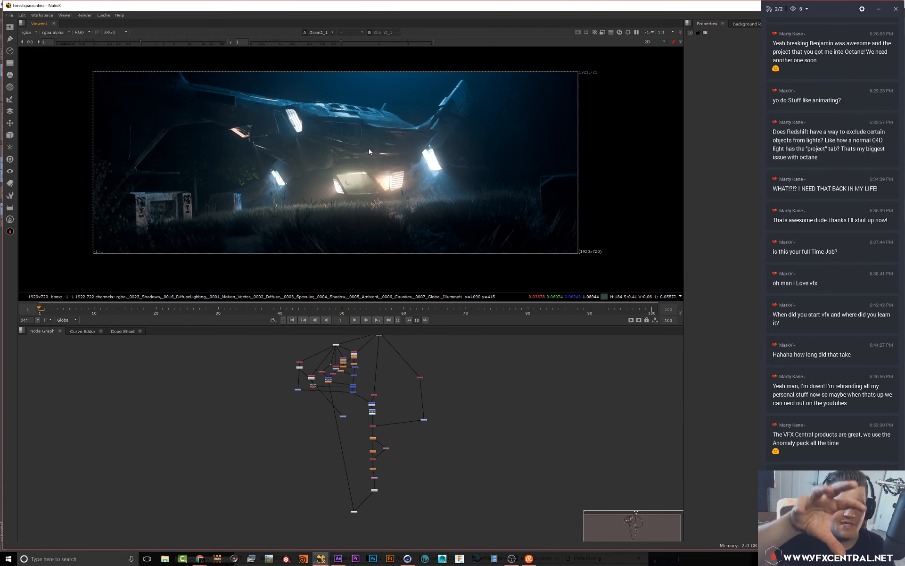
Switch to Cinema 4D and open the recent file forestredshift.c4d
{"action": "left_click", "coordinate": [407, 558]}
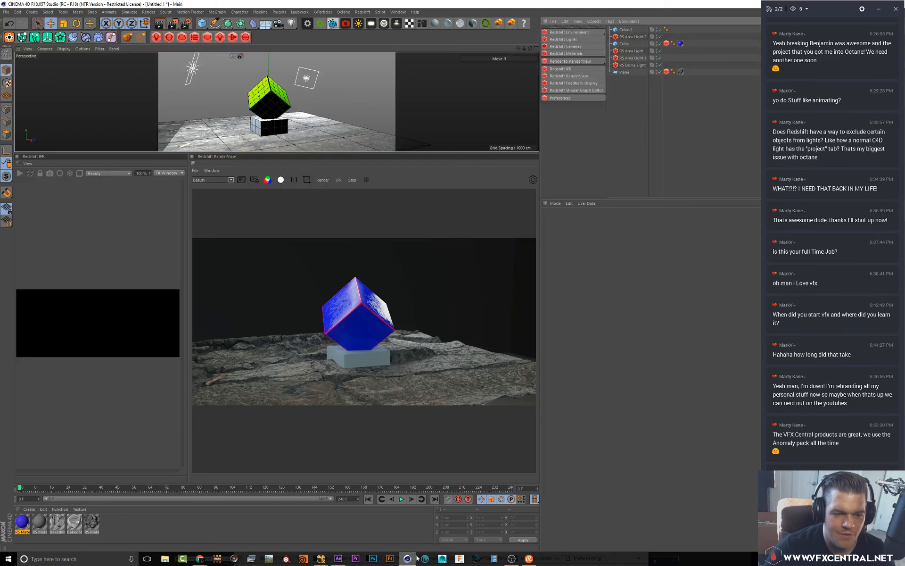
{"action": "left_click", "coordinate": [6, 12]}
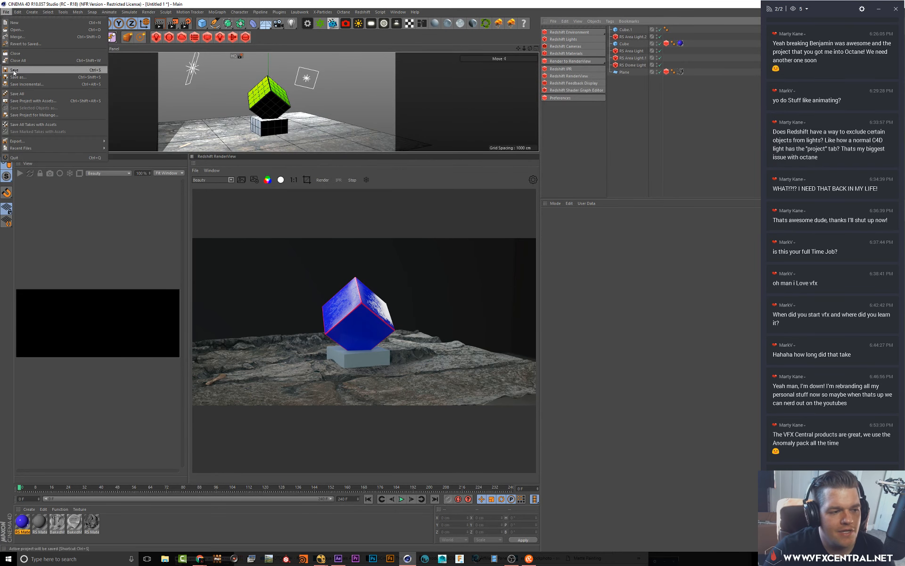
{"action": "mouse_move", "coordinate": [38, 149]}
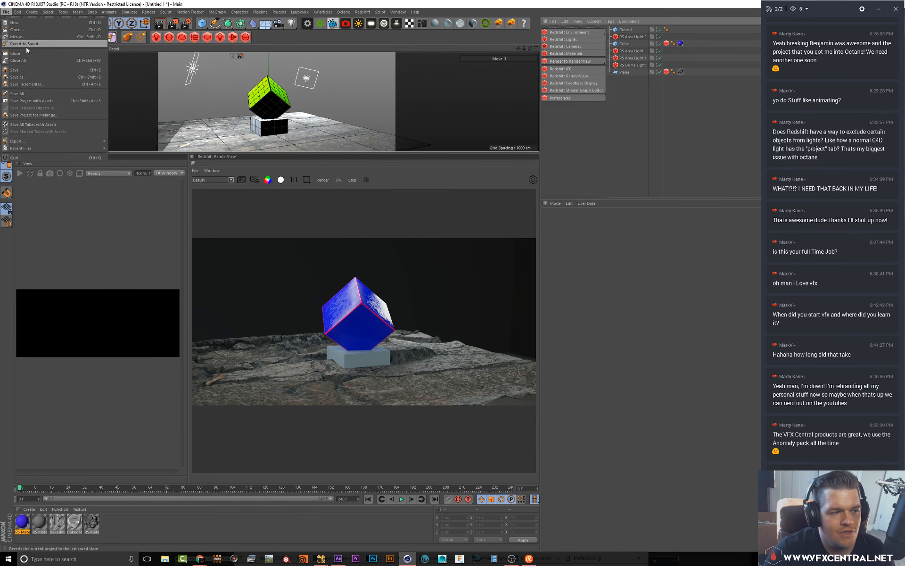
{"action": "left_click", "coordinate": [154, 156]}
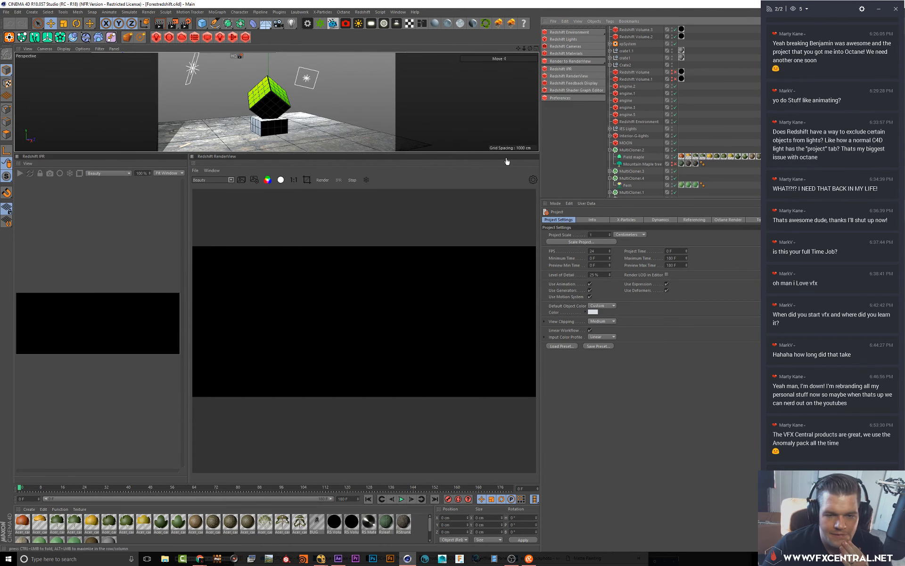
Rearrange the layout so the perspective viewport fills the upper area
{"action": "double_click", "coordinate": [193, 160]}
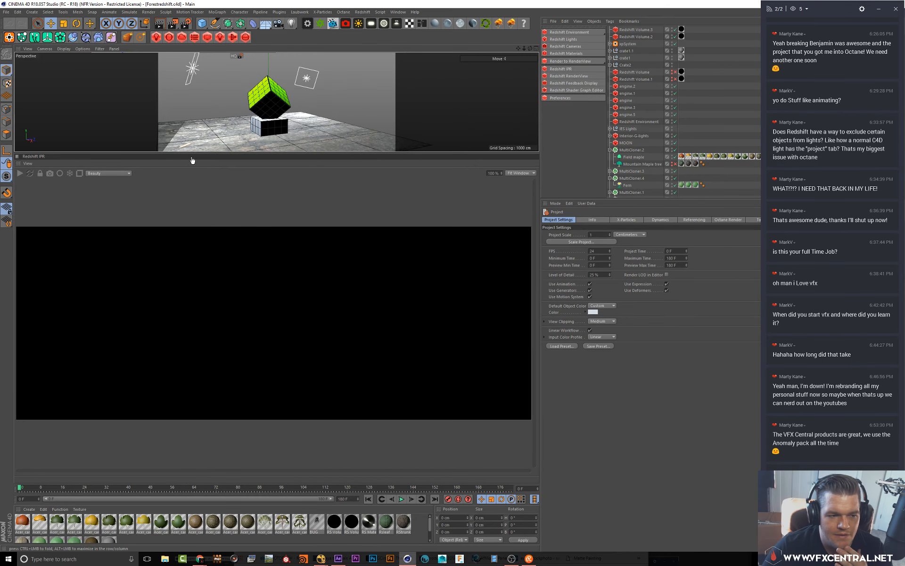
{"action": "double_click", "coordinate": [16, 160]}
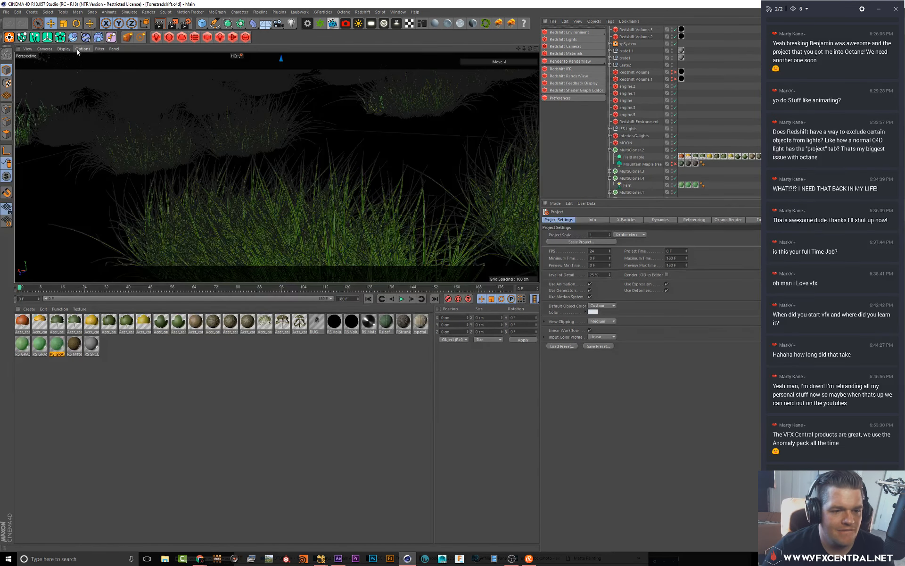
{"action": "left_click", "coordinate": [78, 49]}
{"action": "mouse_move", "coordinate": [93, 60]}
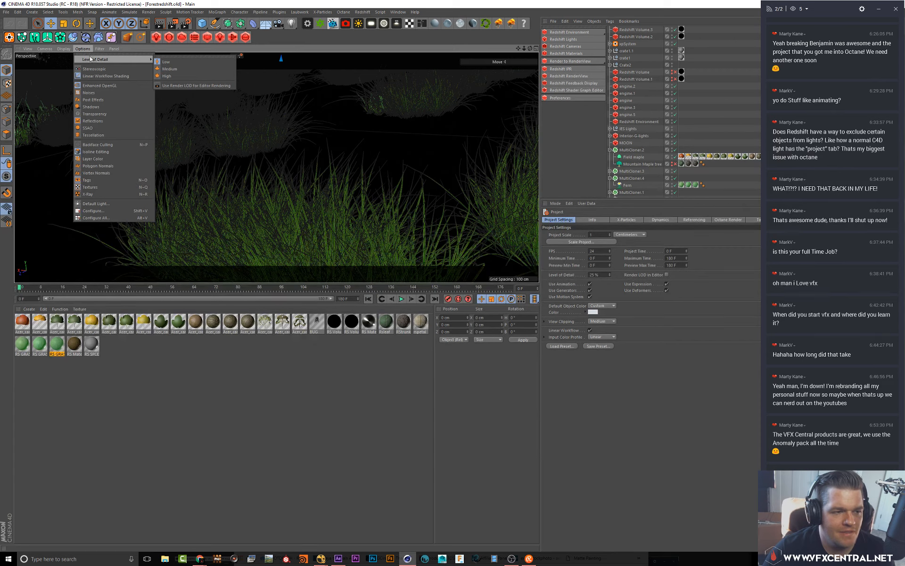
{"action": "mouse_move", "coordinate": [61, 47]}
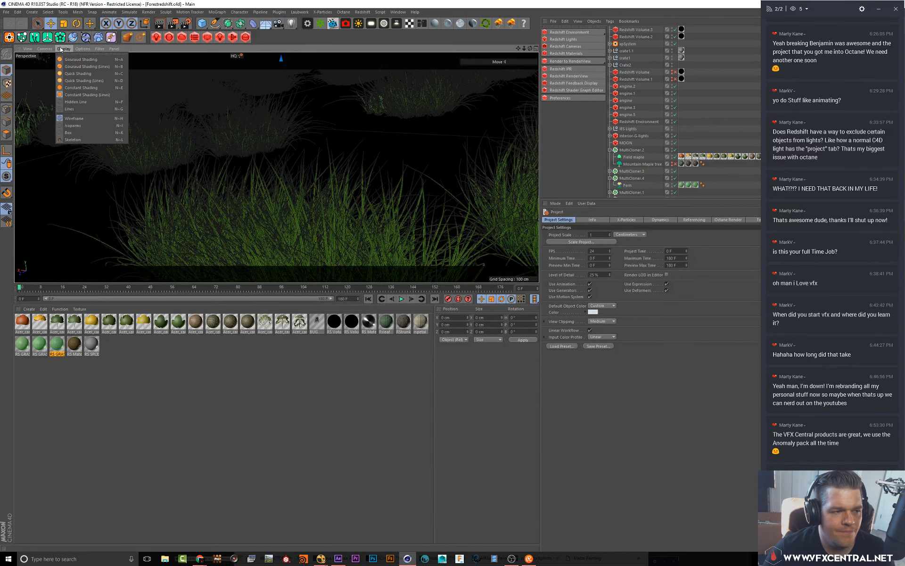
{"action": "left_click", "coordinate": [89, 51]}
Play the animation, stop it and set the timeline to frame 62
{"action": "left_click", "coordinate": [401, 299]}
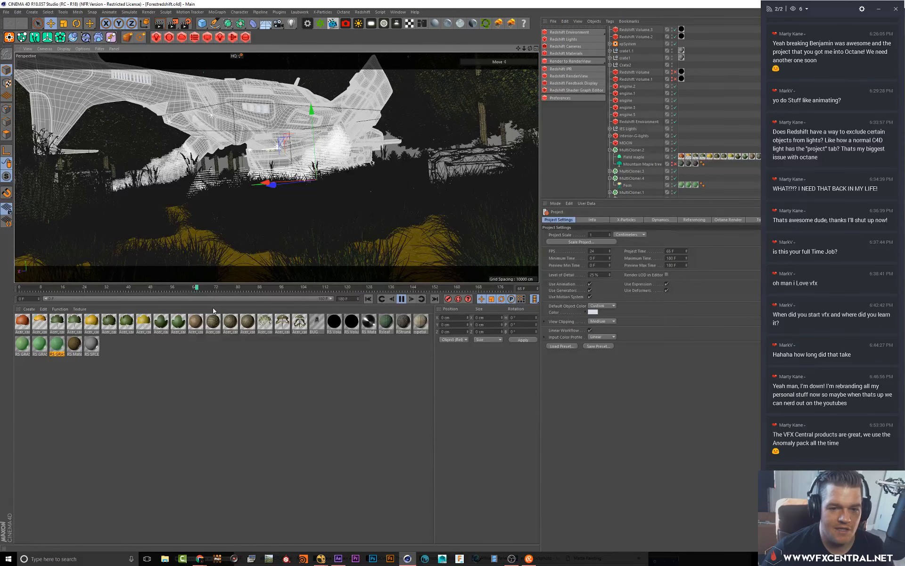
{"action": "left_click", "coordinate": [401, 300]}
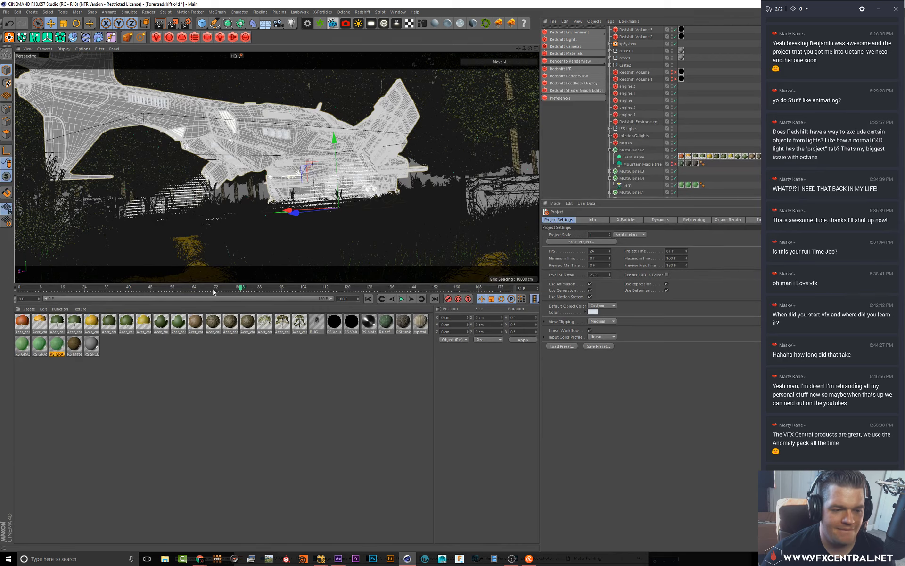
{"action": "left_click", "coordinate": [191, 288]}
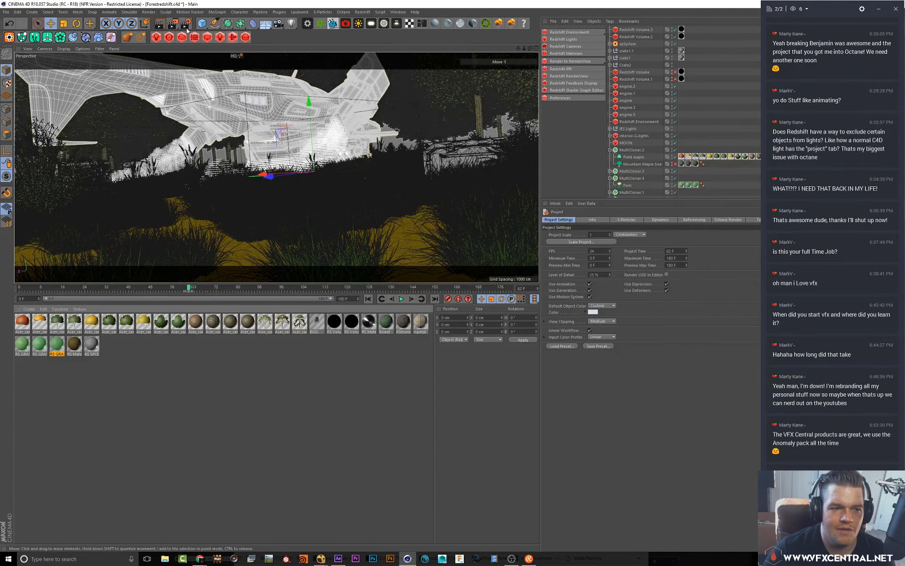
Open the Redshift IPR window and start the interactive render
{"action": "left_click", "coordinate": [369, 13]}
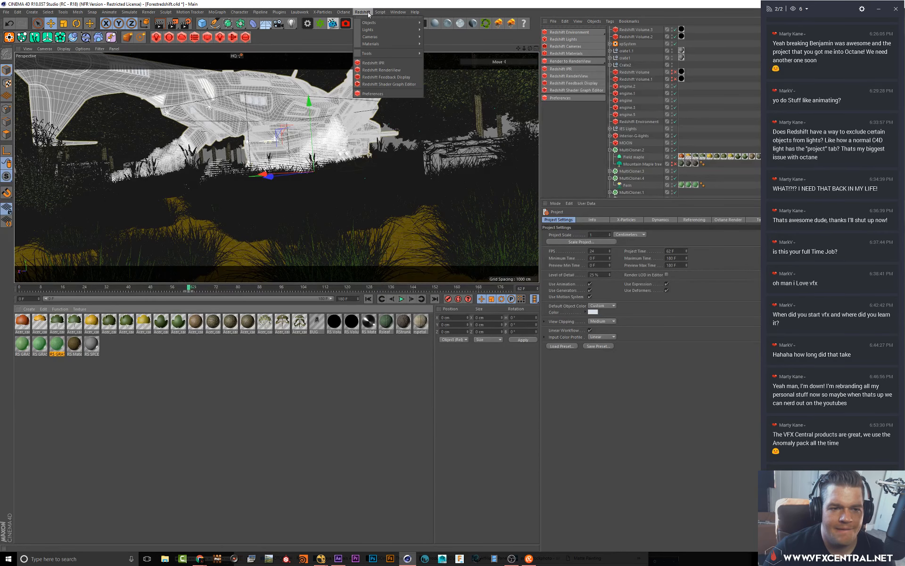
{"action": "left_click", "coordinate": [373, 63]}
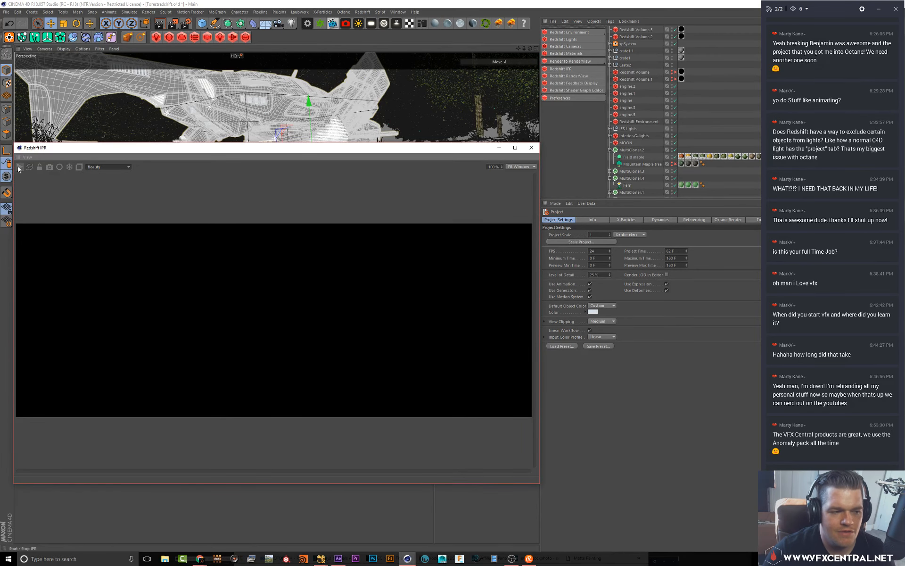
{"action": "left_click", "coordinate": [19, 167]}
{"action": "left_click", "coordinate": [20, 168]}
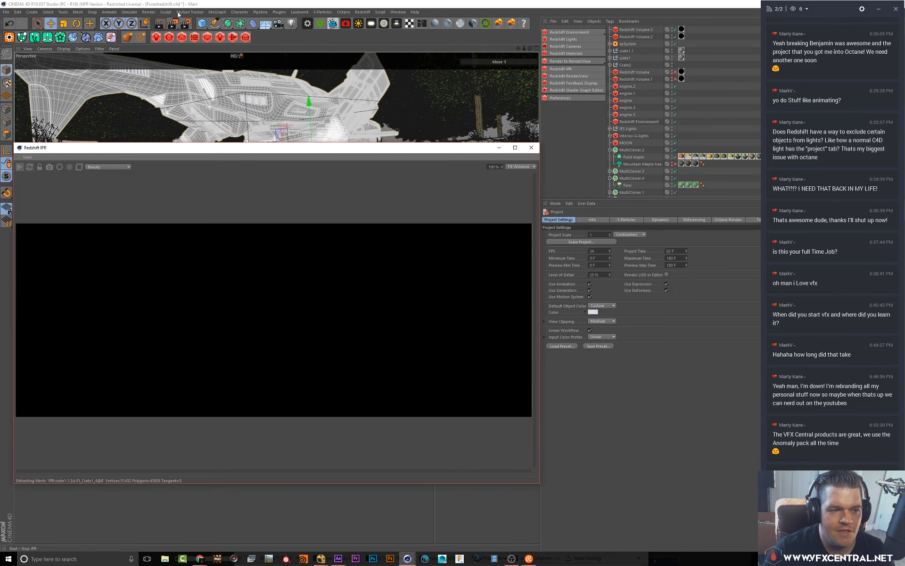
Open the Render Settings, review the Redshift basic sampling settings, and close the dialog
{"action": "left_click", "coordinate": [186, 24]}
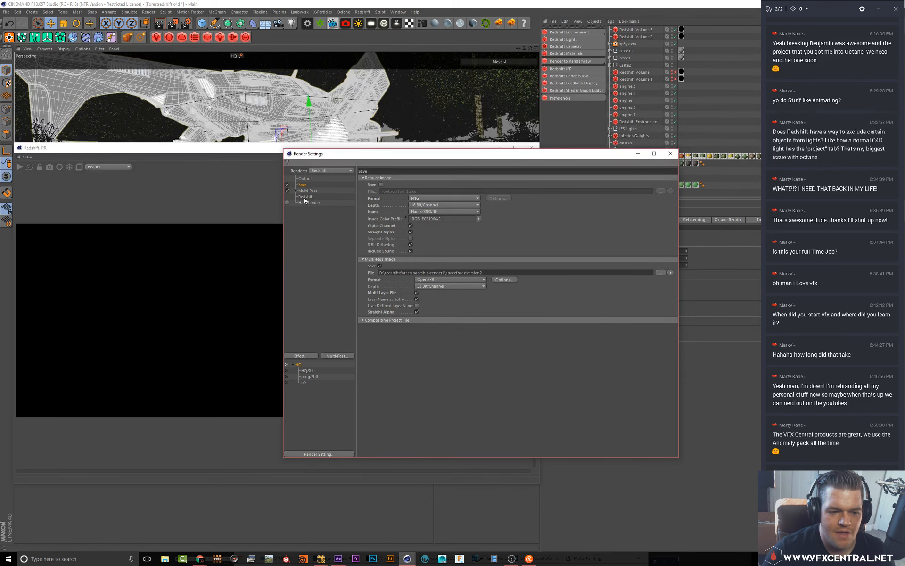
{"action": "left_click", "coordinate": [306, 197]}
{"action": "left_click", "coordinate": [372, 179]}
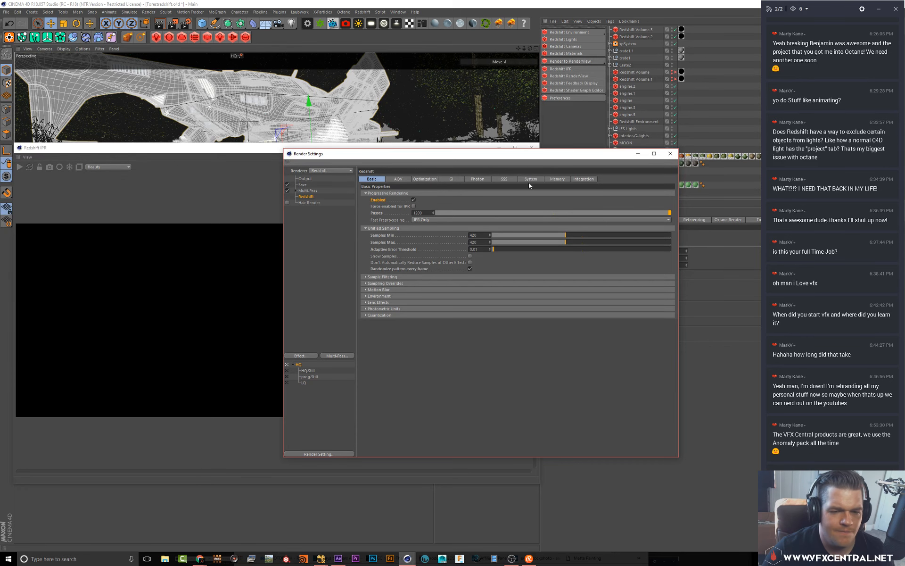
{"action": "left_click", "coordinate": [670, 154]}
Restart the IPR render and shrink its window
{"action": "left_click", "coordinate": [19, 166]}
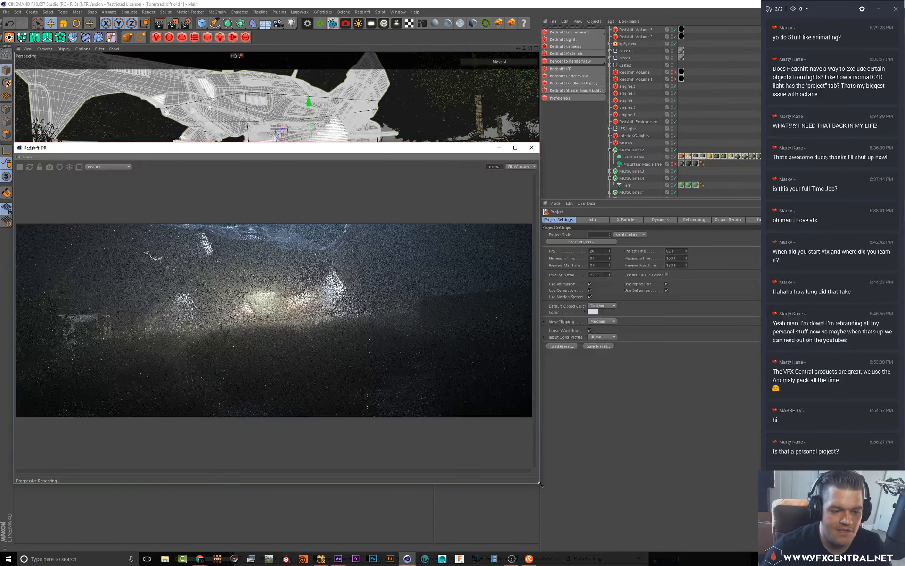
{"action": "left_click_drag", "start_coordinate": [541, 485], "coordinate": [531, 394]}
Set the project's Input Color Profile to sRGB
{"action": "left_click", "coordinate": [602, 336]}
{"action": "left_click", "coordinate": [601, 350]}
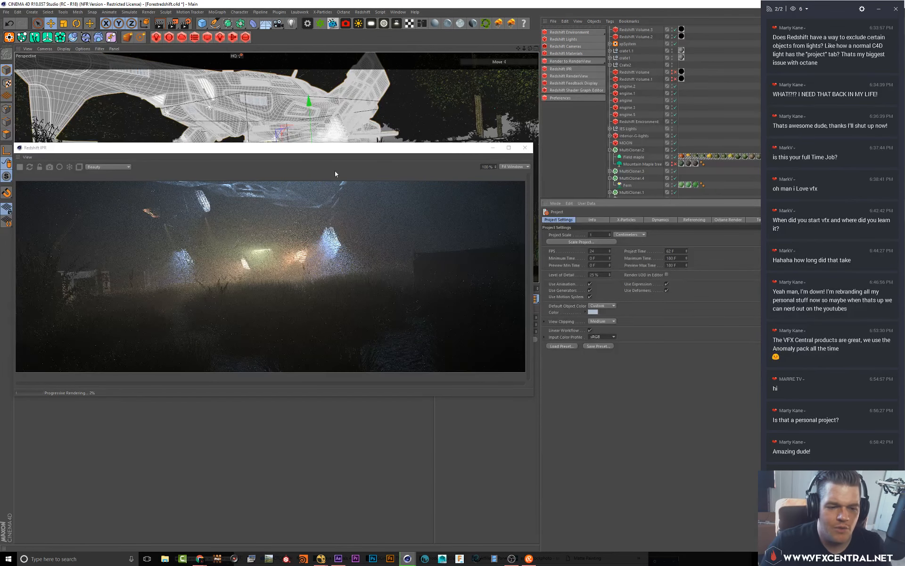
Move the IPR window aside and set the timeline to frame 94 to re-render the IPR
{"action": "left_click_drag", "start_coordinate": [342, 147], "coordinate": [386, 321]}
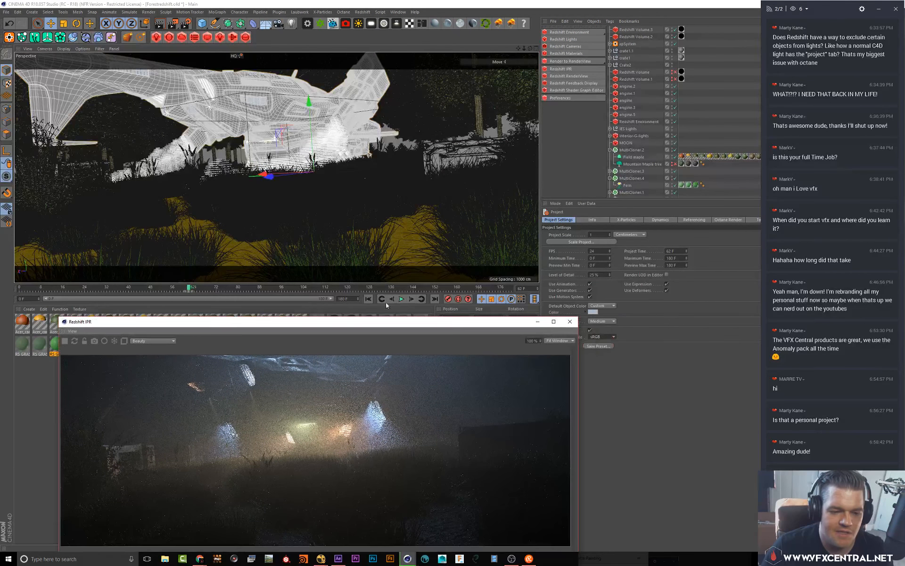
{"action": "left_click", "coordinate": [277, 290]}
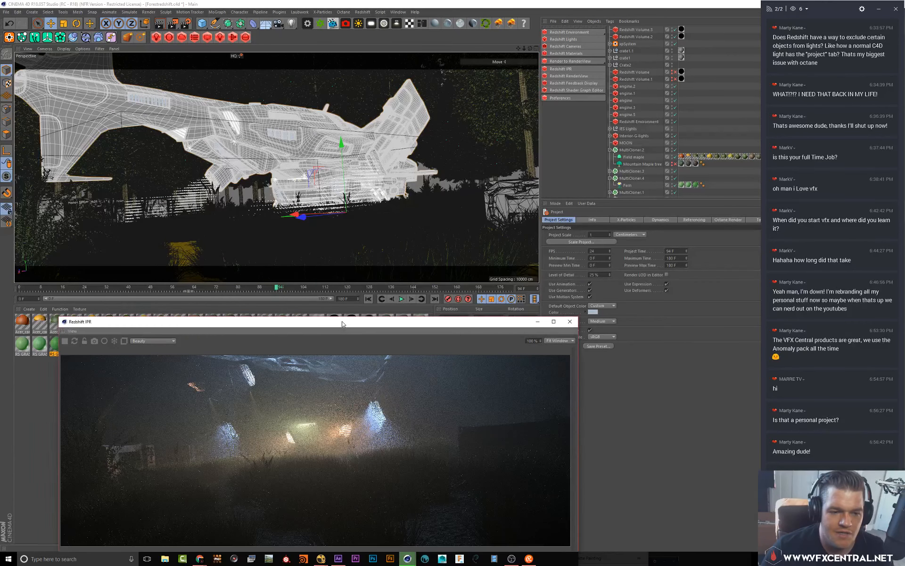
{"action": "left_click_drag", "start_coordinate": [342, 325], "coordinate": [377, 196]}
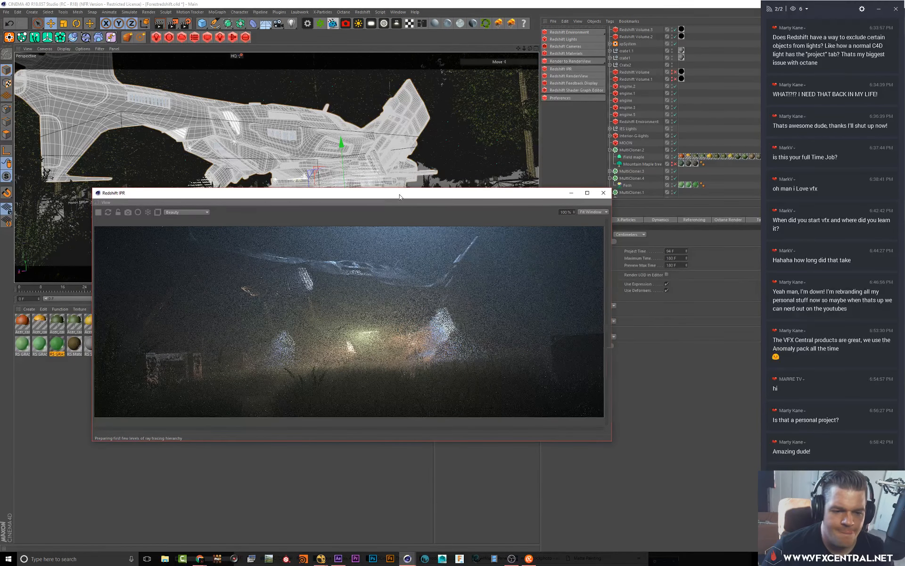
Reposition the IPR window and stop the interactive render
{"action": "left_click_drag", "start_coordinate": [399, 197], "coordinate": [346, 72]}
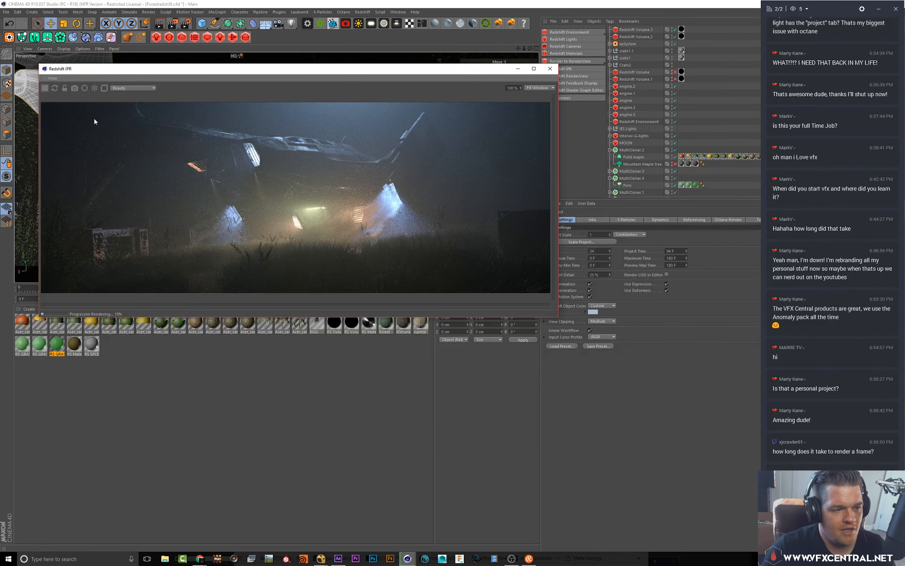
{"action": "left_click", "coordinate": [48, 88]}
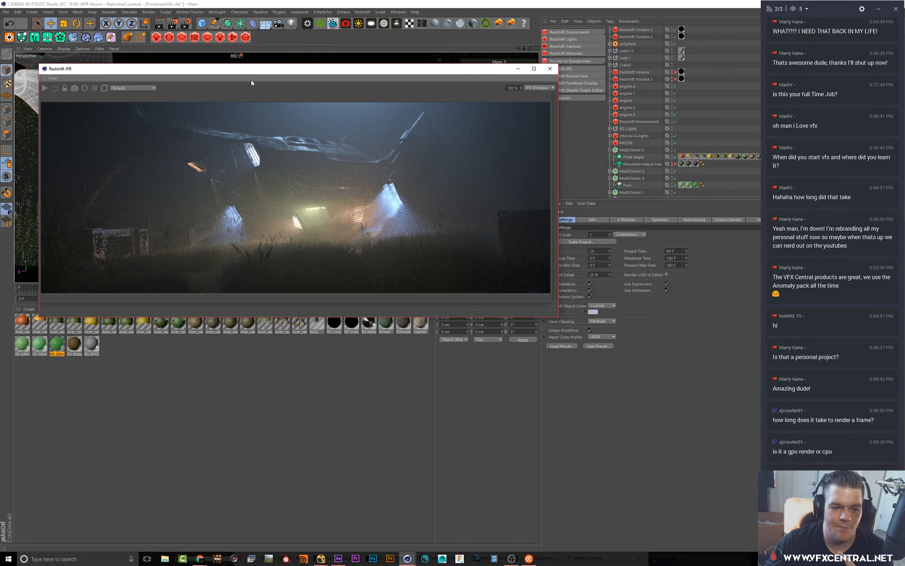
{"action": "left_click_drag", "start_coordinate": [289, 70], "coordinate": [313, 297]}
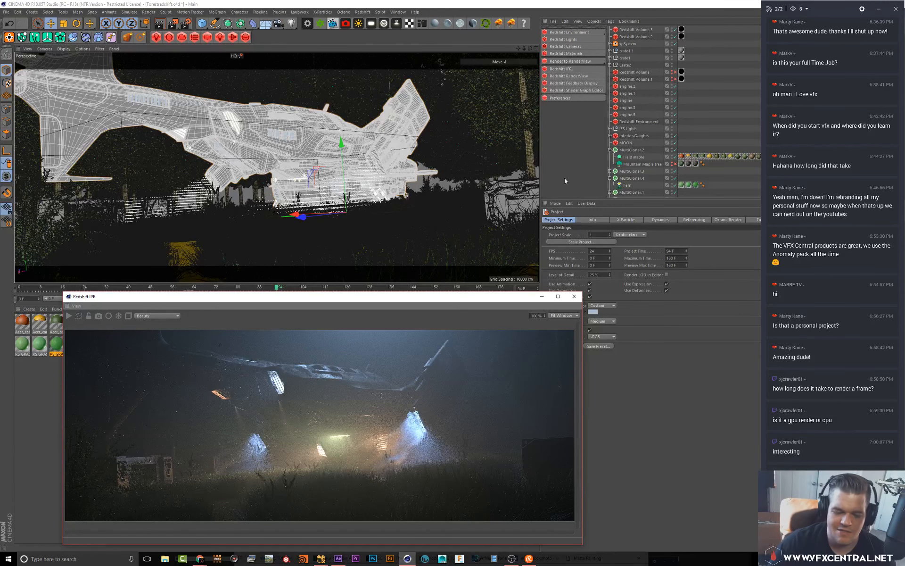
{"action": "mouse_move", "coordinate": [511, 559]}
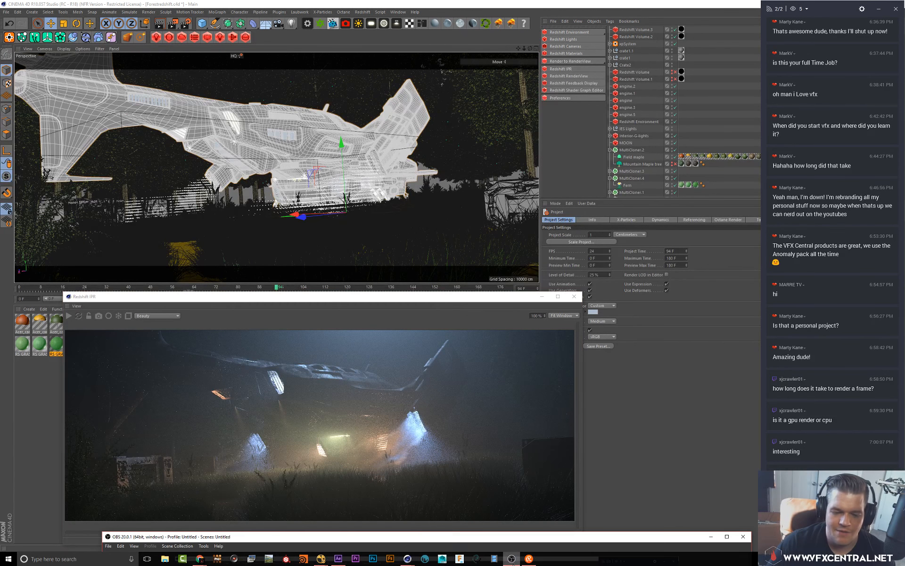
{"action": "left_click", "coordinate": [550, 540]}
{"action": "left_click_drag", "start_coordinate": [533, 400], "coordinate": [479, 146]}
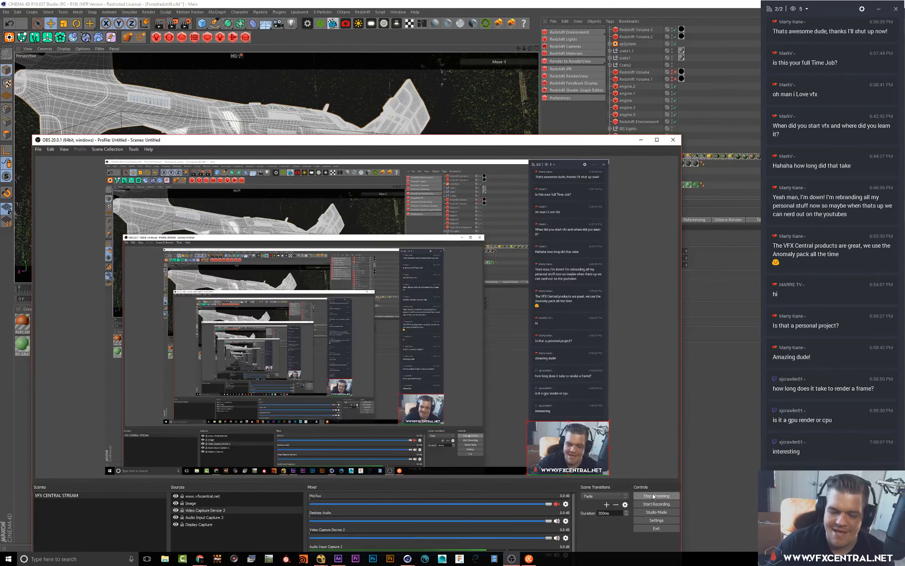